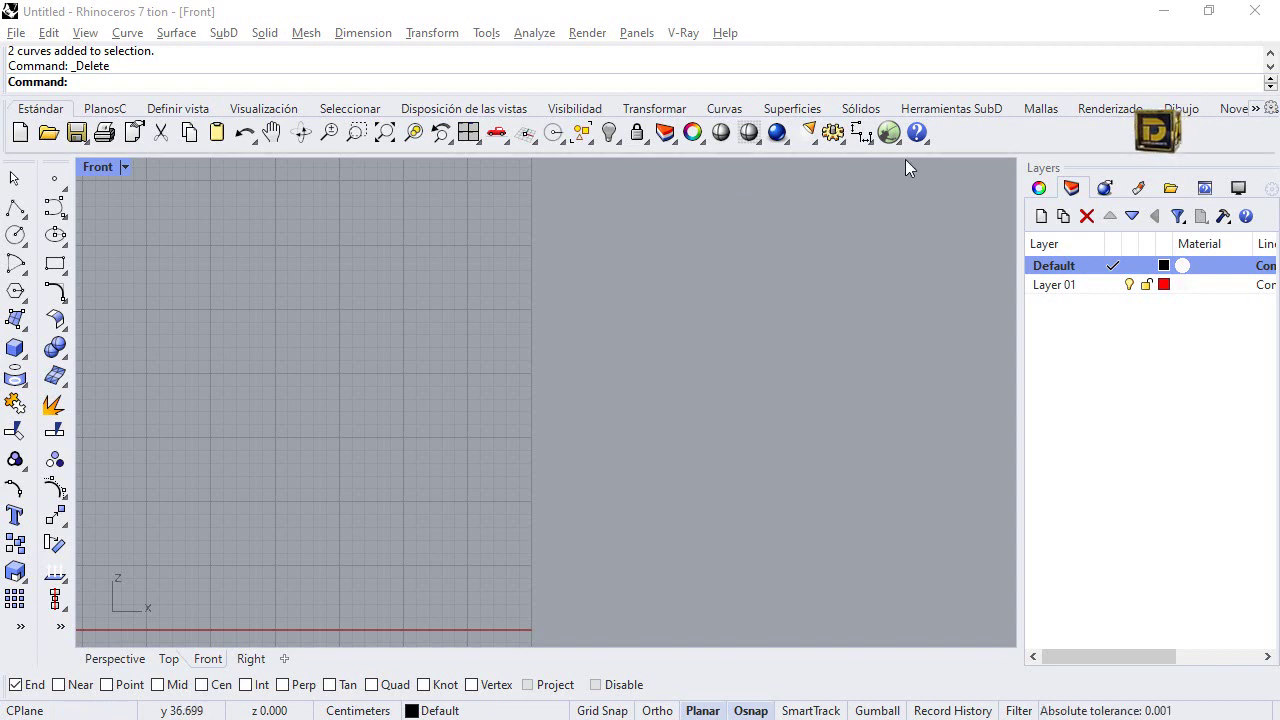
# Make Layer 01 the current layer.
pyautogui.click(1109, 263)
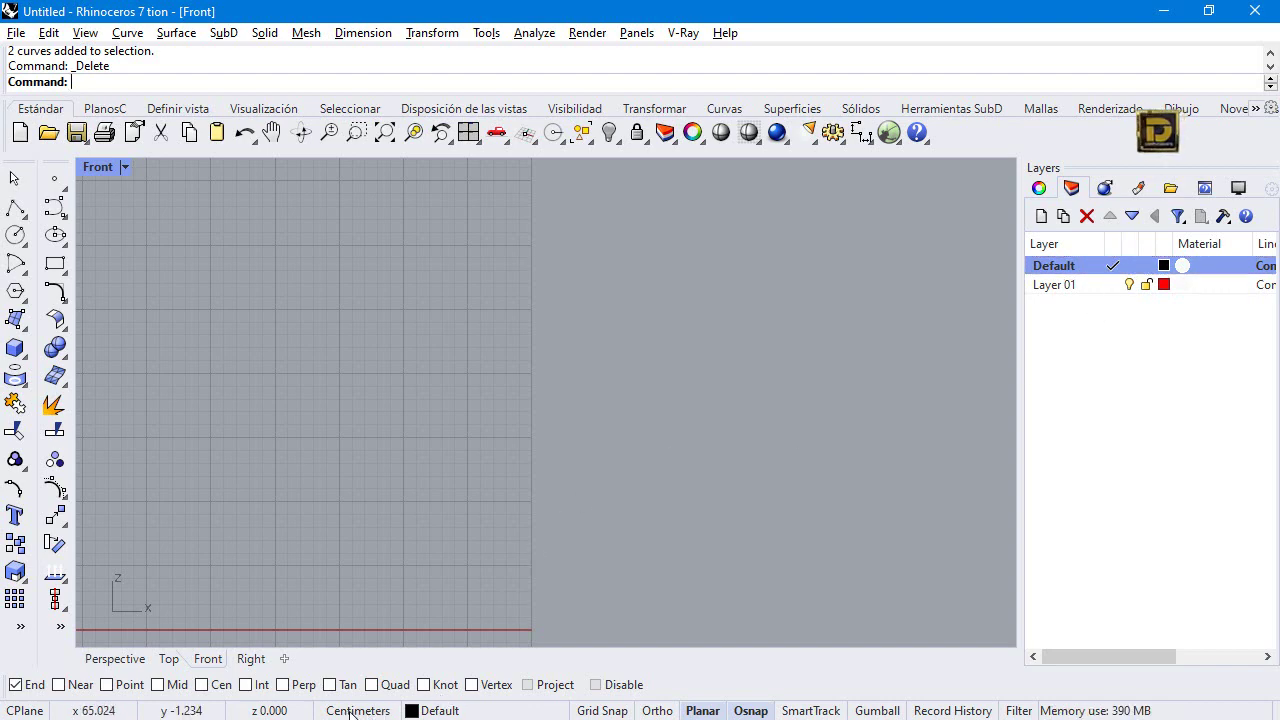
pyautogui.click(1131, 351)
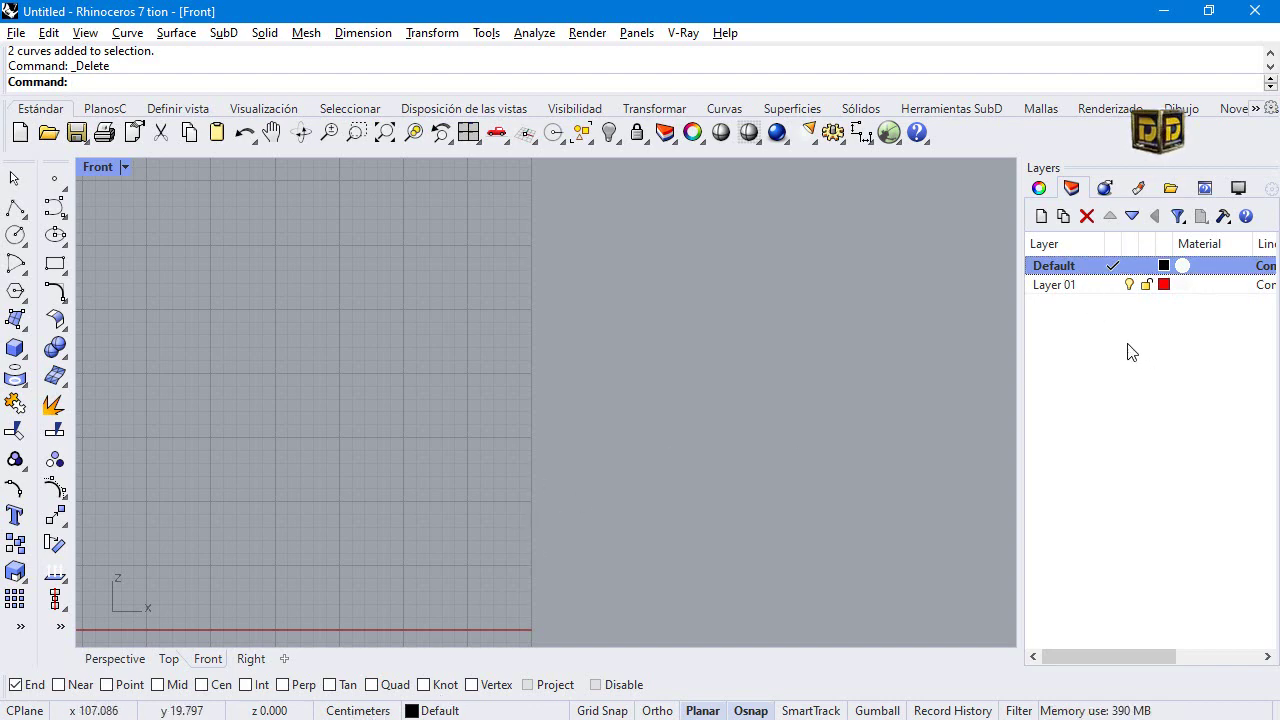
pyautogui.click(1113, 285)
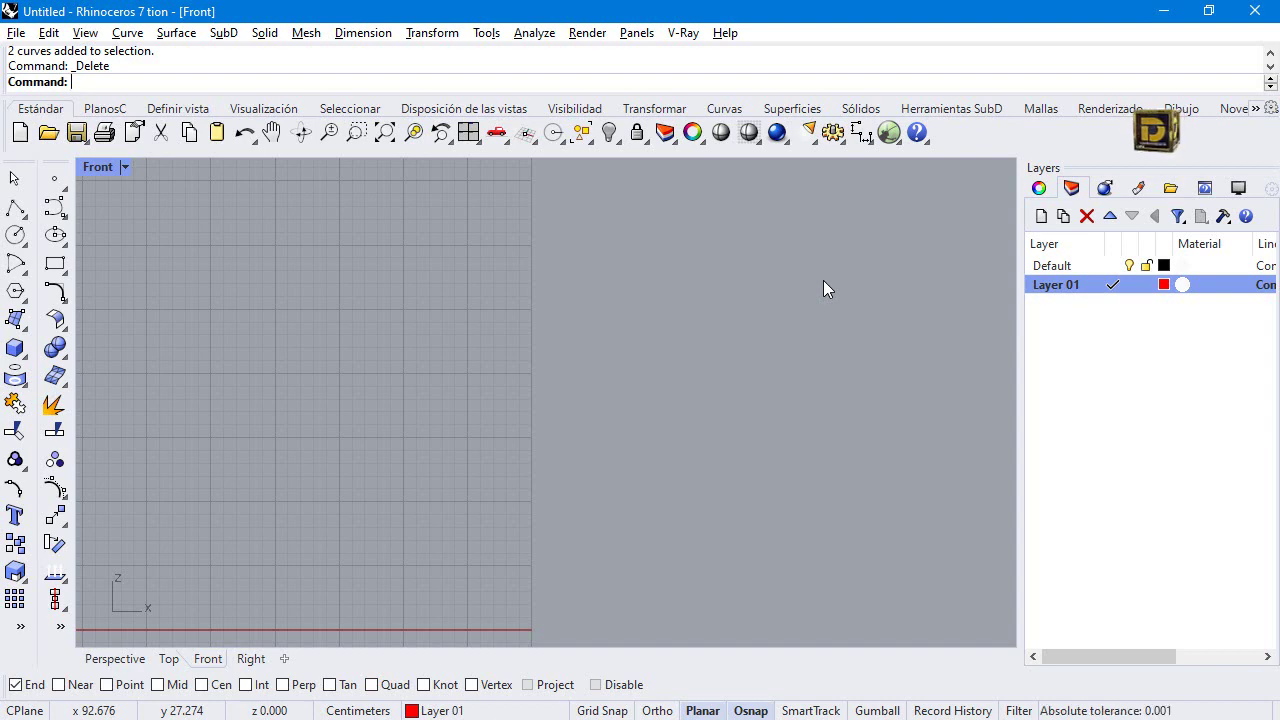
# Start a polyline above the red axis in the Front view with a first segment 7.9 cm long at 207°.
pyautogui.click(14, 209)
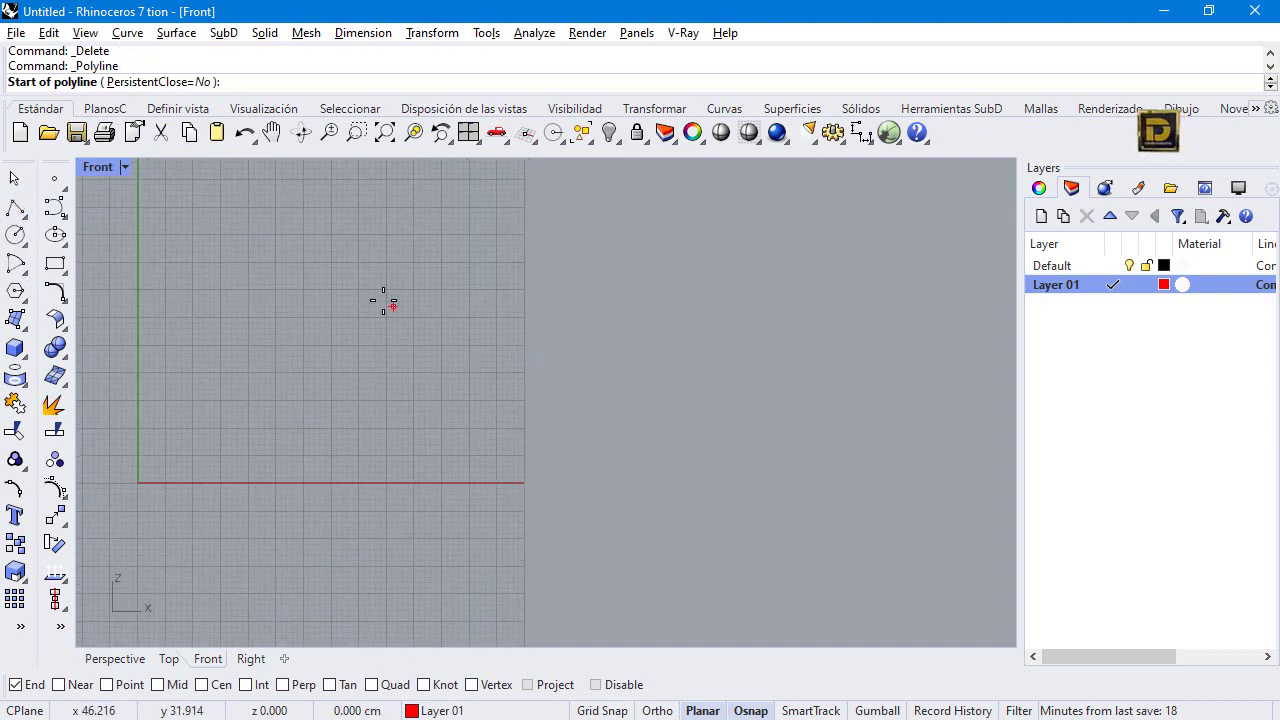
pyautogui.click(360, 333)
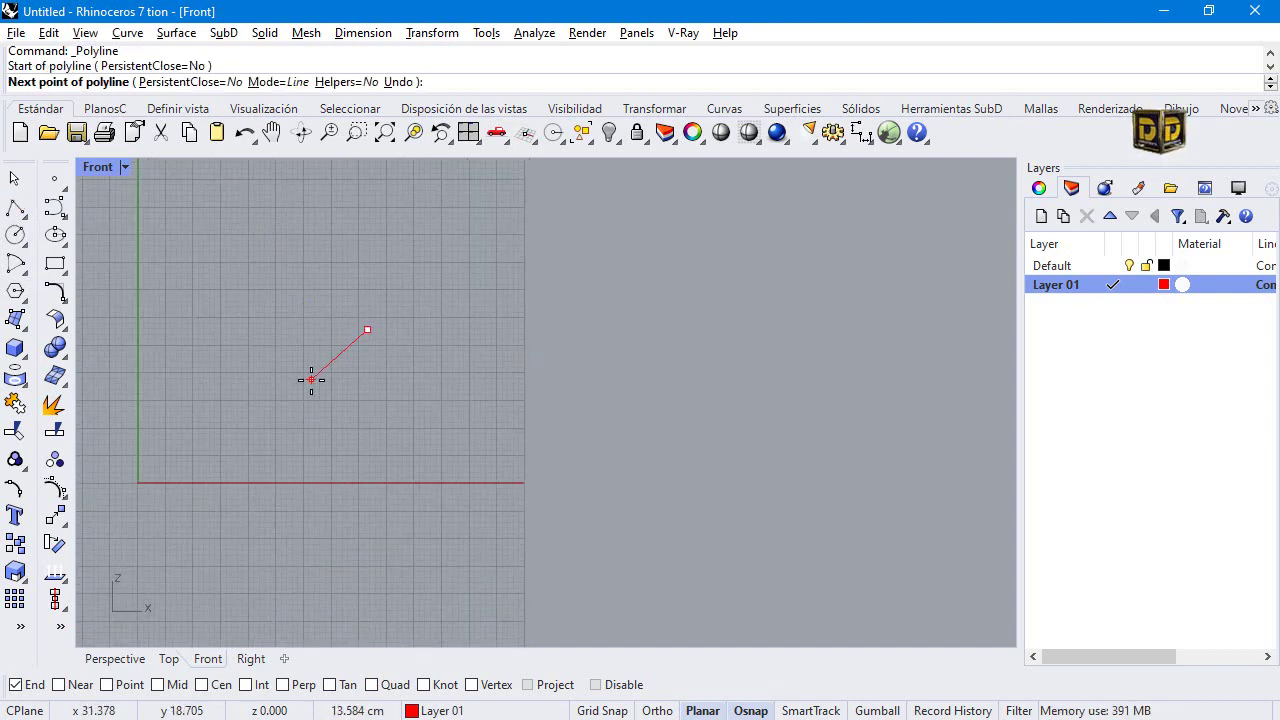
pyautogui.write('7.9')
pyautogui.press('Return')
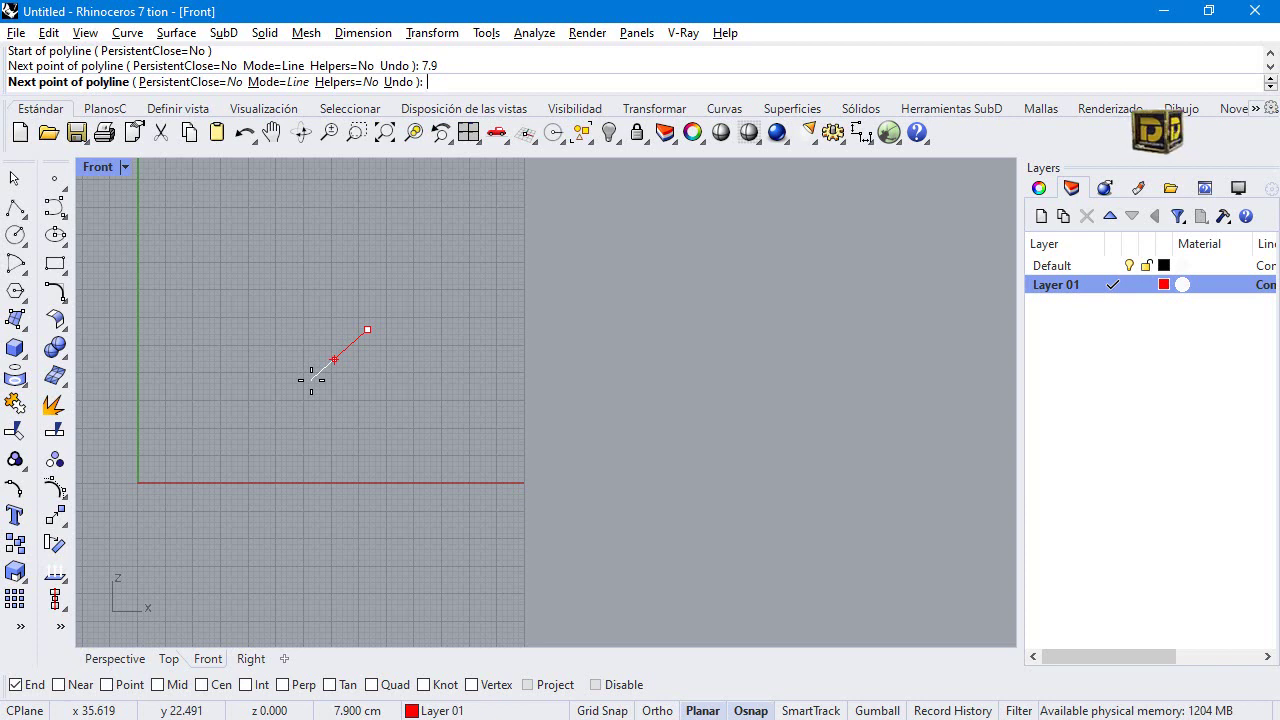
pyautogui.write('<2')
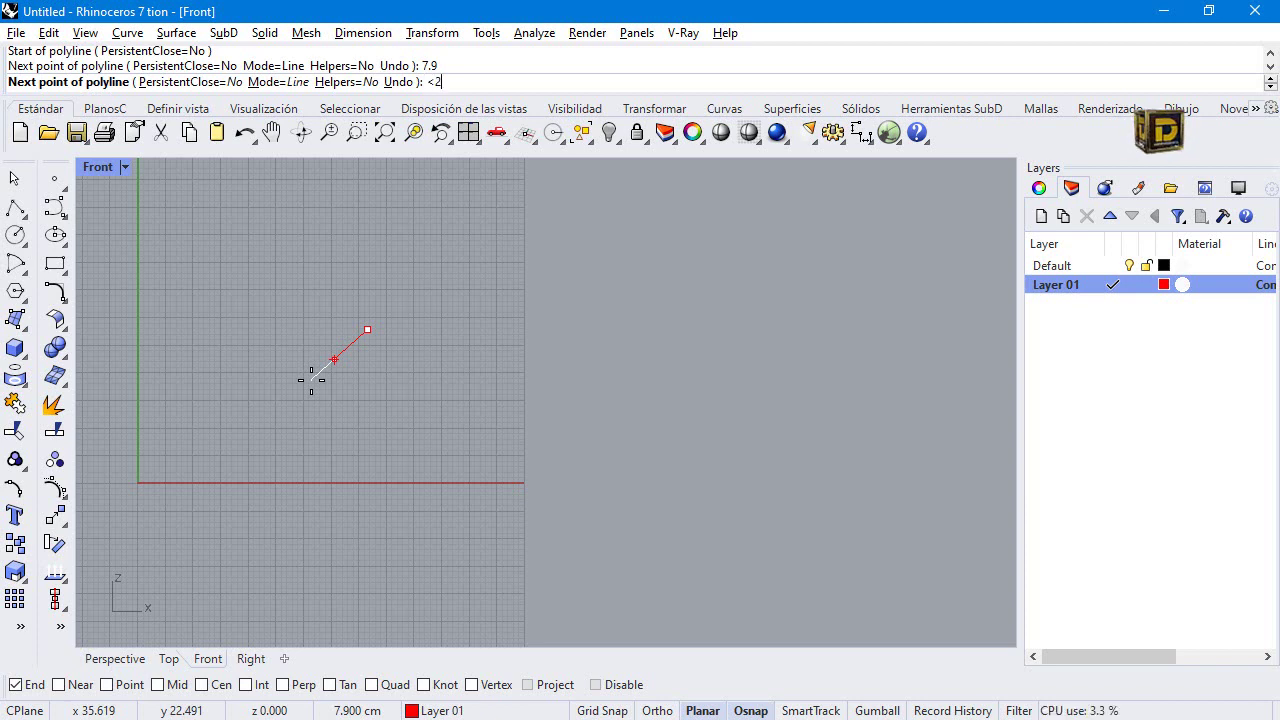
pyautogui.write('07')
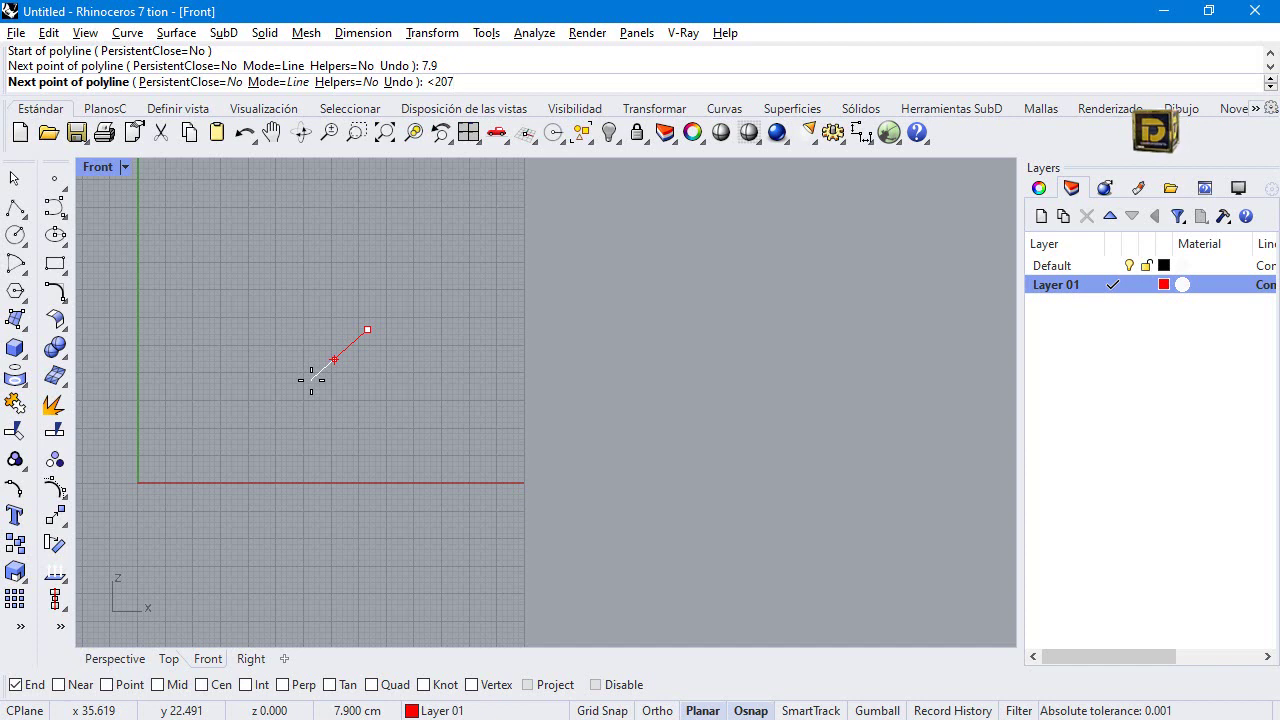
pyautogui.press('Return')
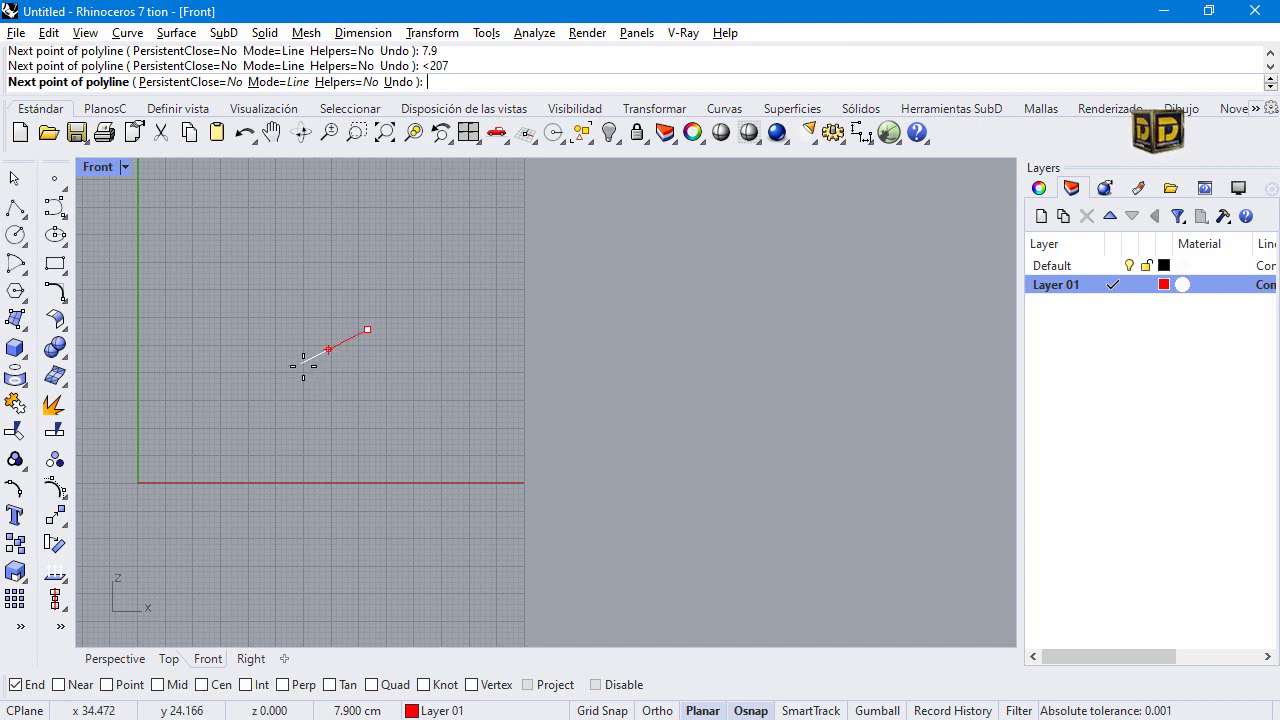
pyautogui.click(304, 367)
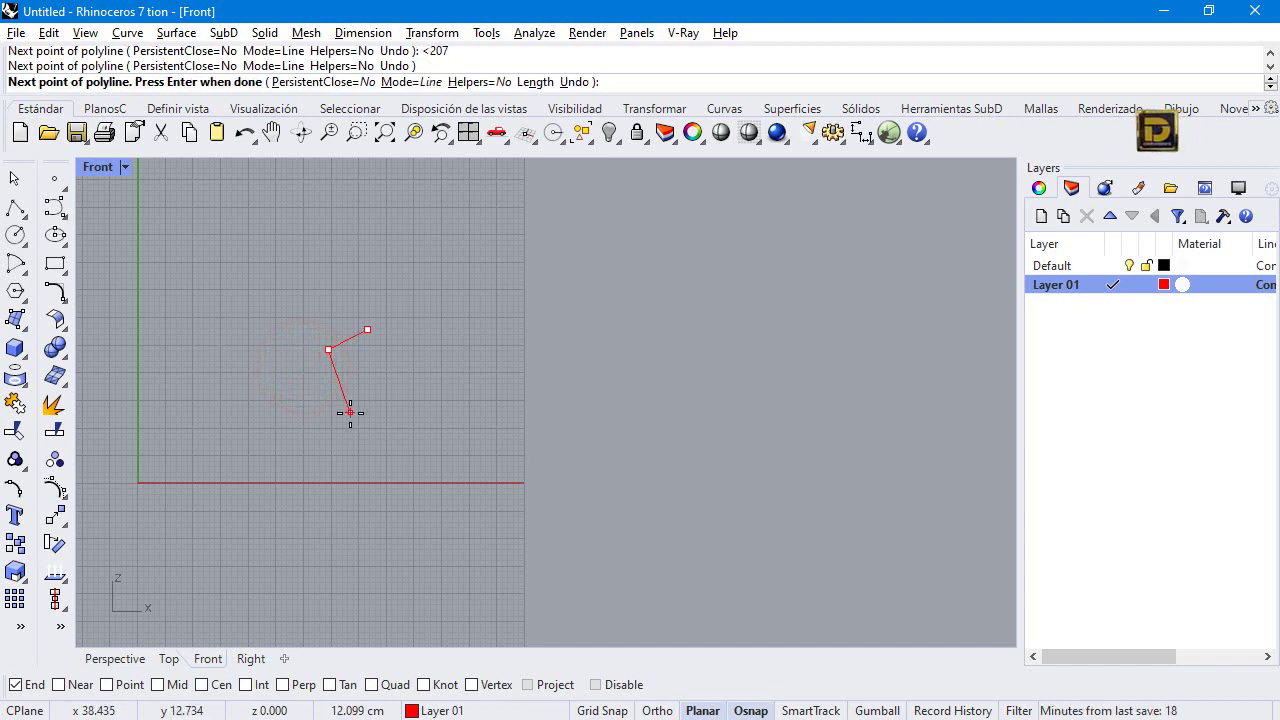
# Add a second polyline segment 7.9 cm long at 343°, heading down to the right.
pyautogui.write('7.9')
pyautogui.press('Return')
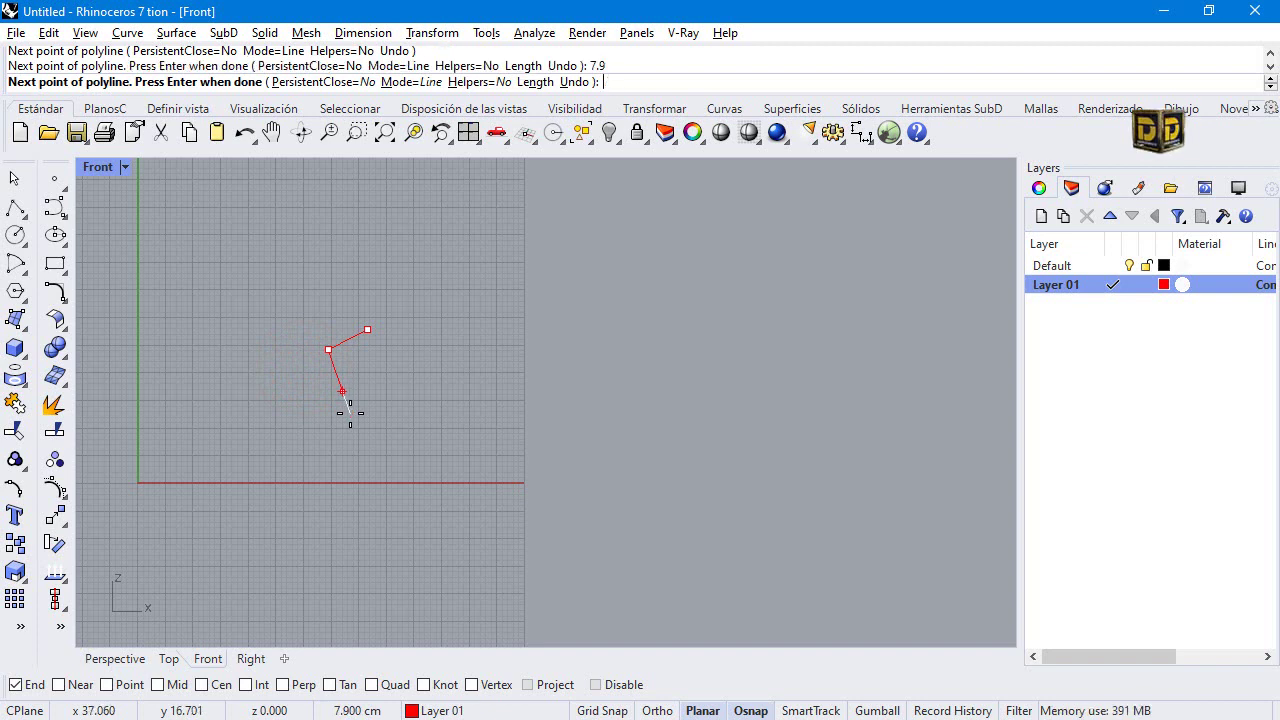
pyautogui.write('<')
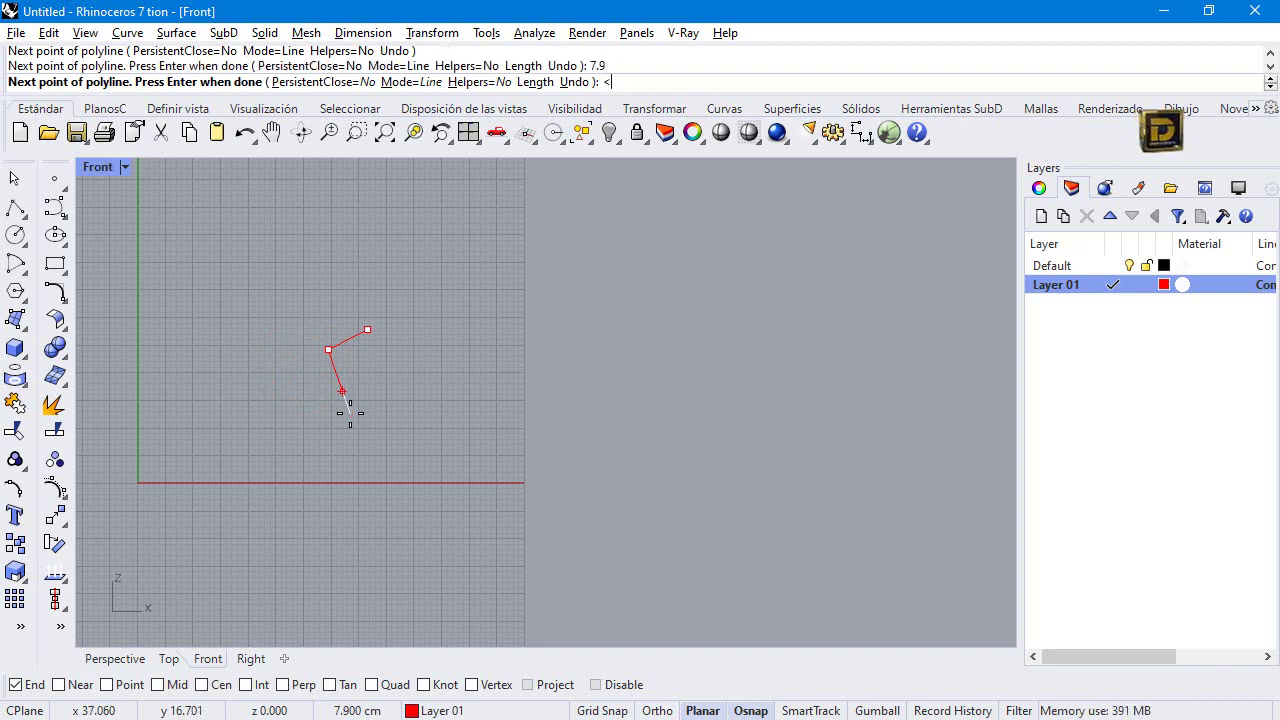
pyautogui.write('343')
pyautogui.press('Return')
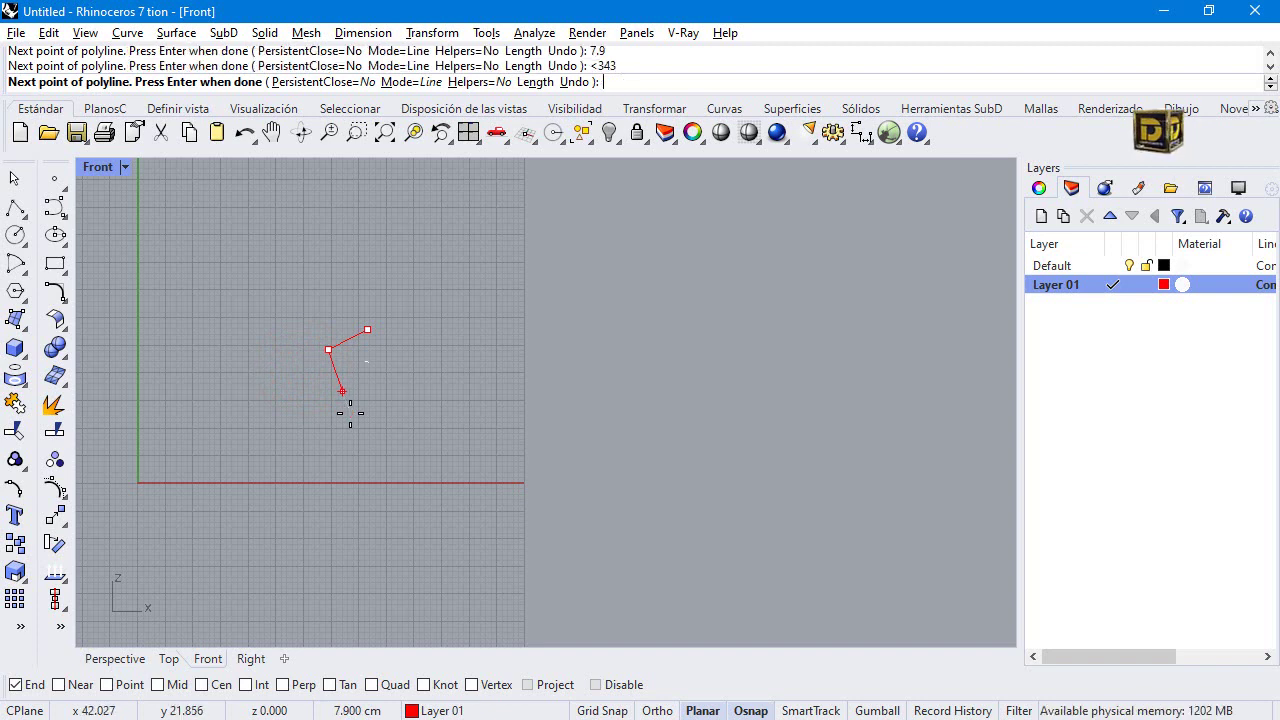
pyautogui.click(371, 377)
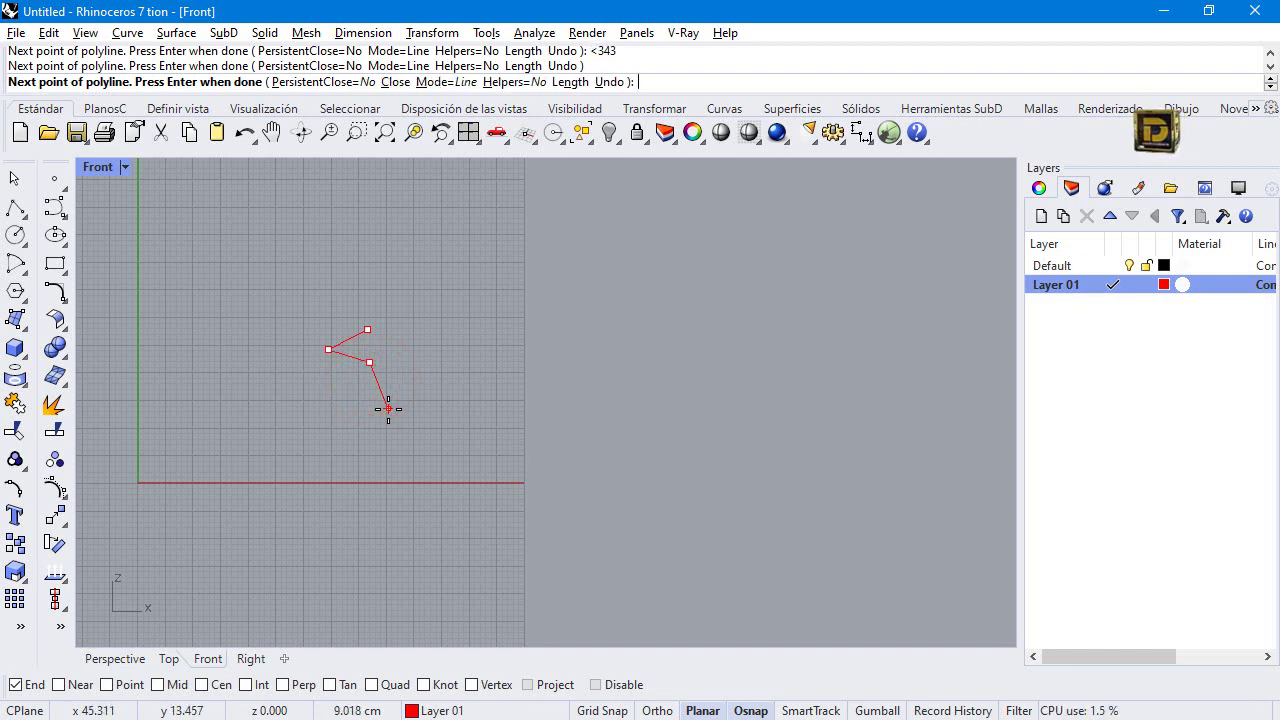
# Add a third polyline segment 14.7 cm long at 332°, continuing down to the right.
pyautogui.write('14.7')
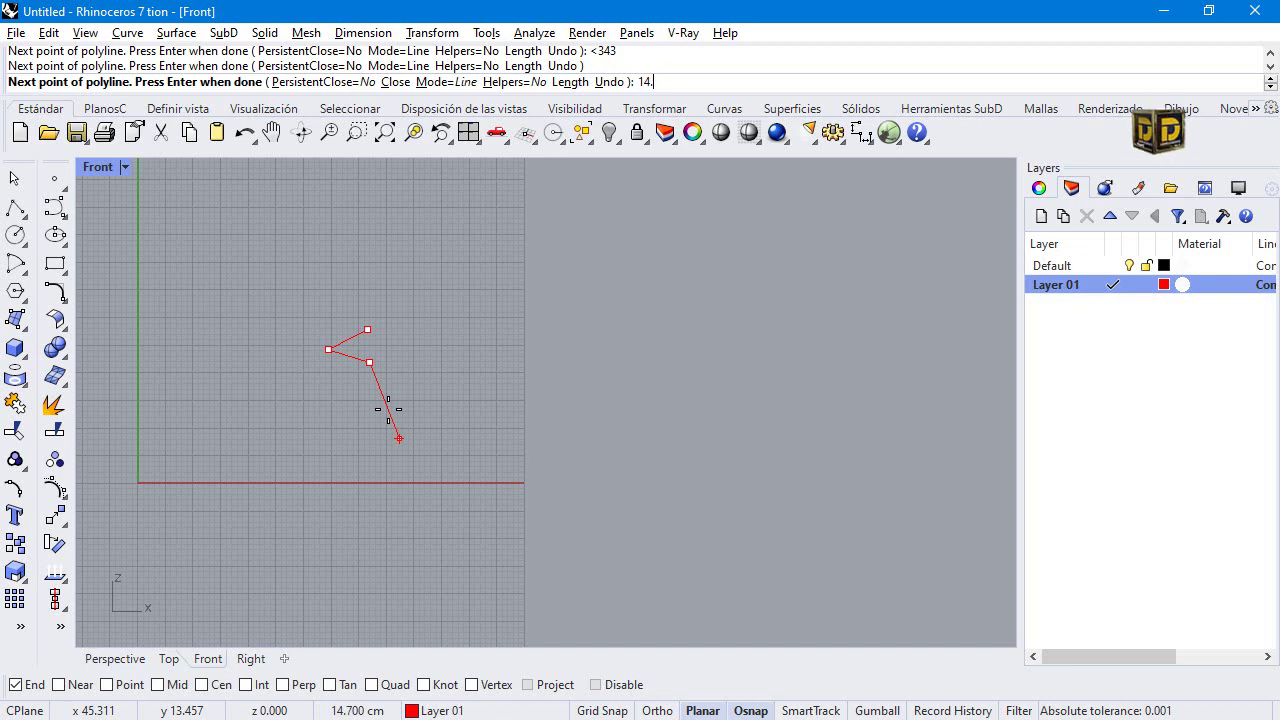
pyautogui.press('Return')
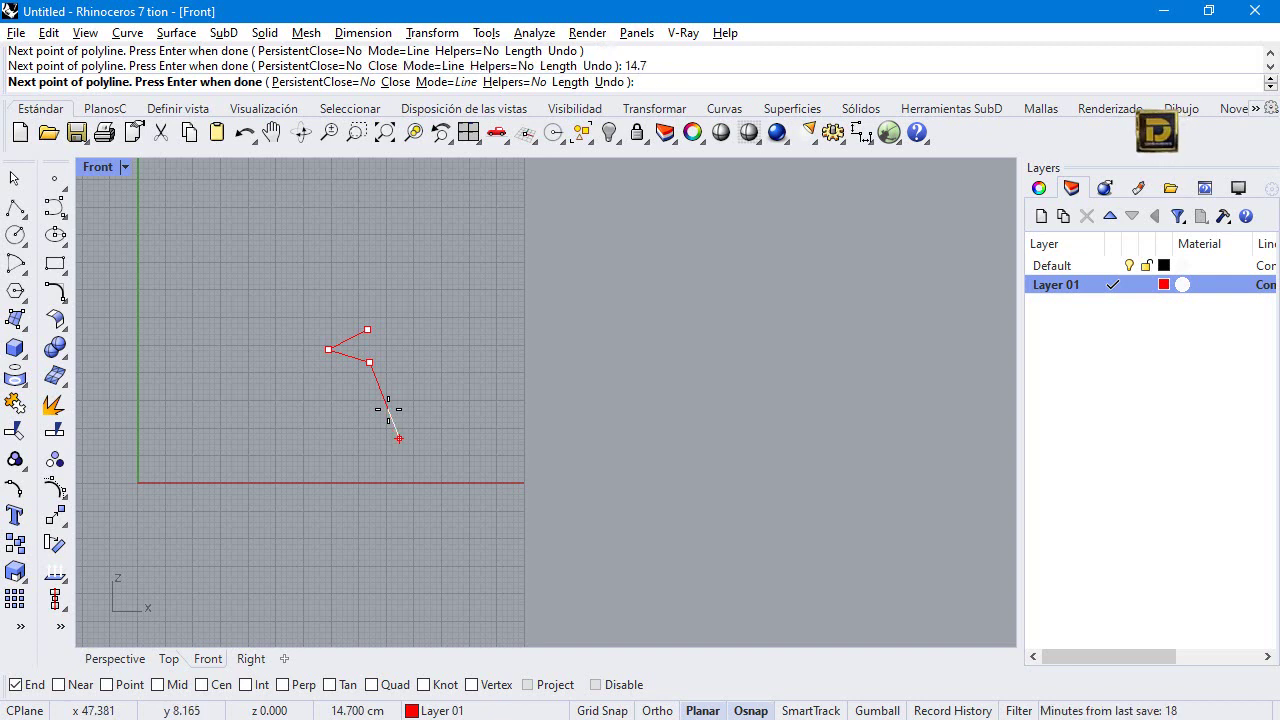
pyautogui.write('<332')
pyautogui.press('Return')
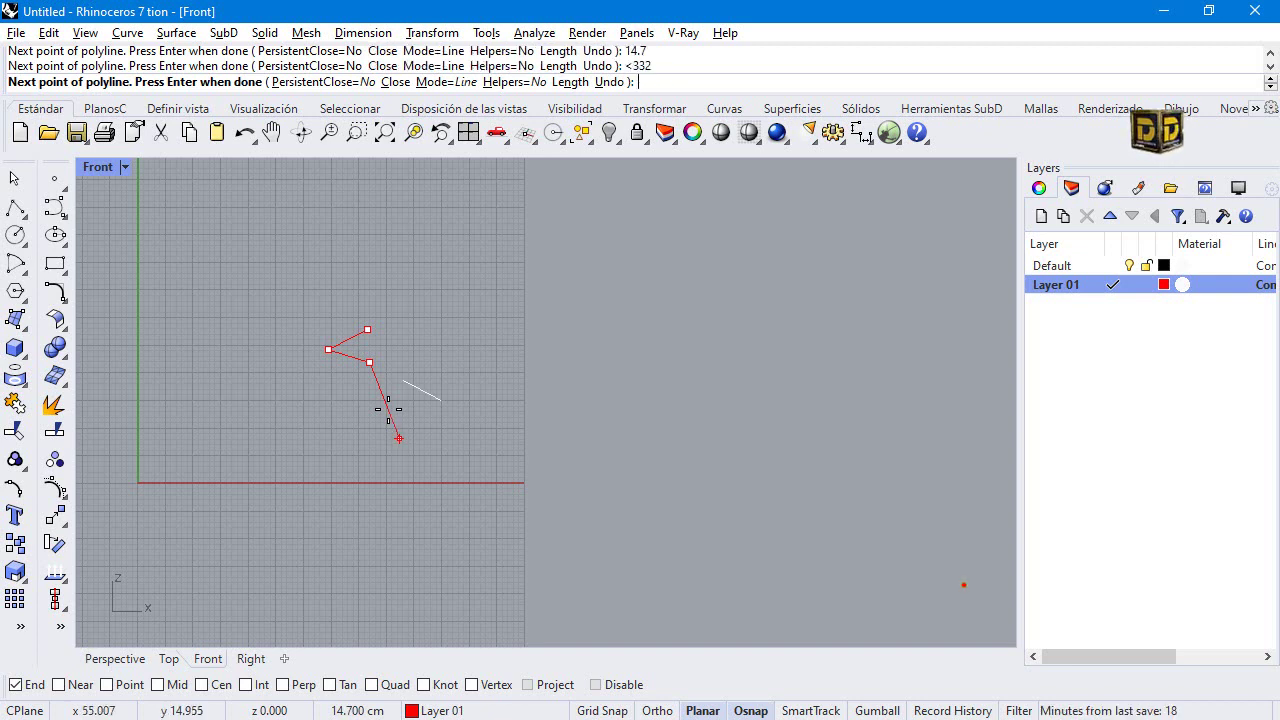
pyautogui.click(442, 400)
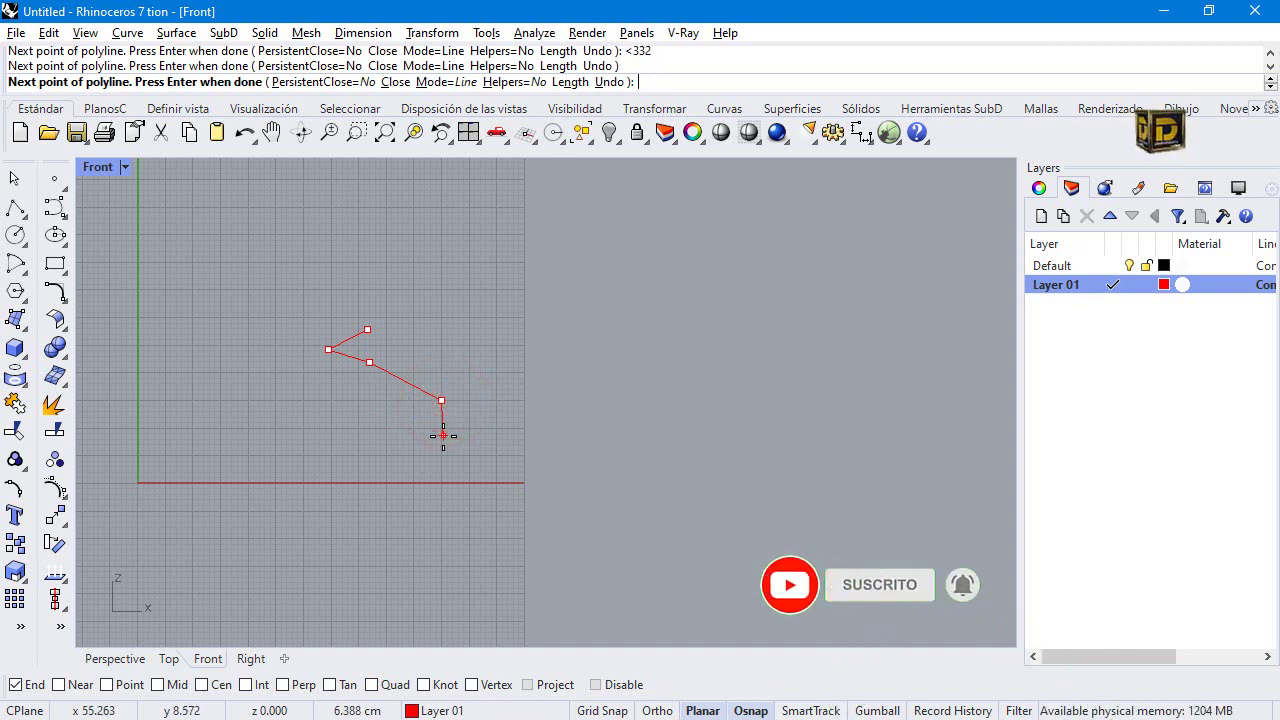
# Add a final segment 14.7 cm long at 190° back toward the left and finish the polyline.
pyautogui.write('14.7')
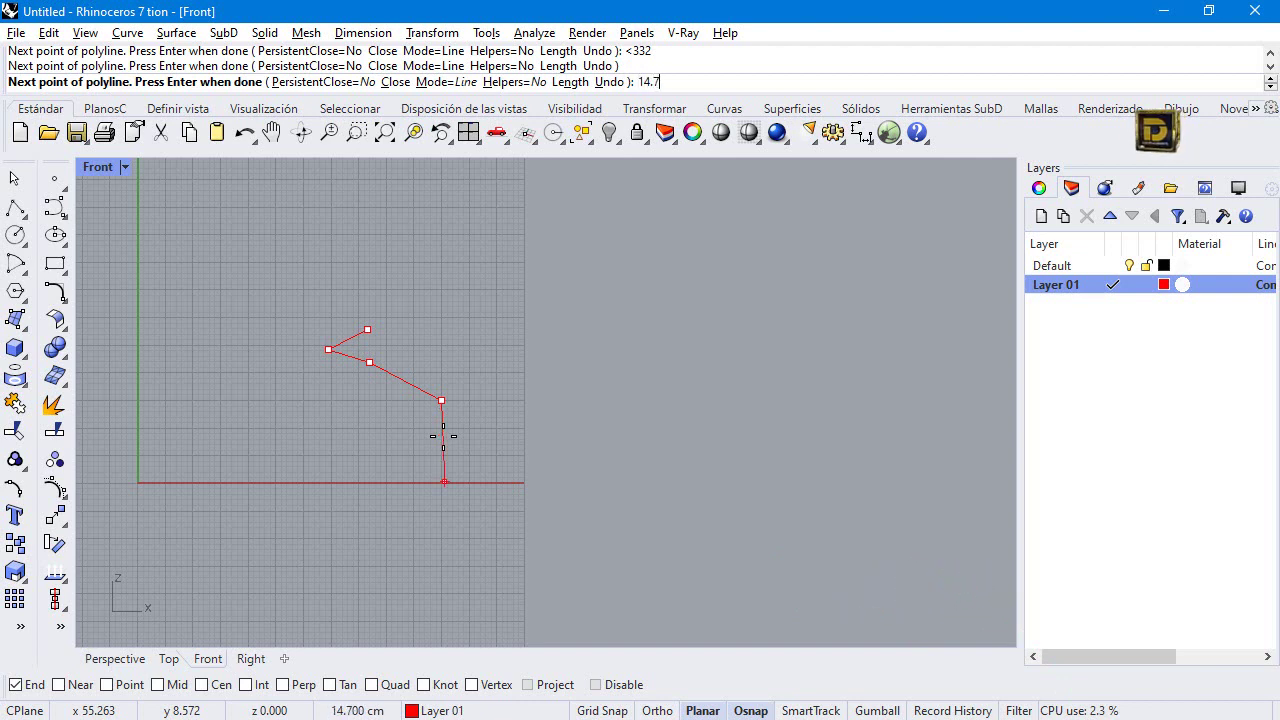
pyautogui.press('Return')
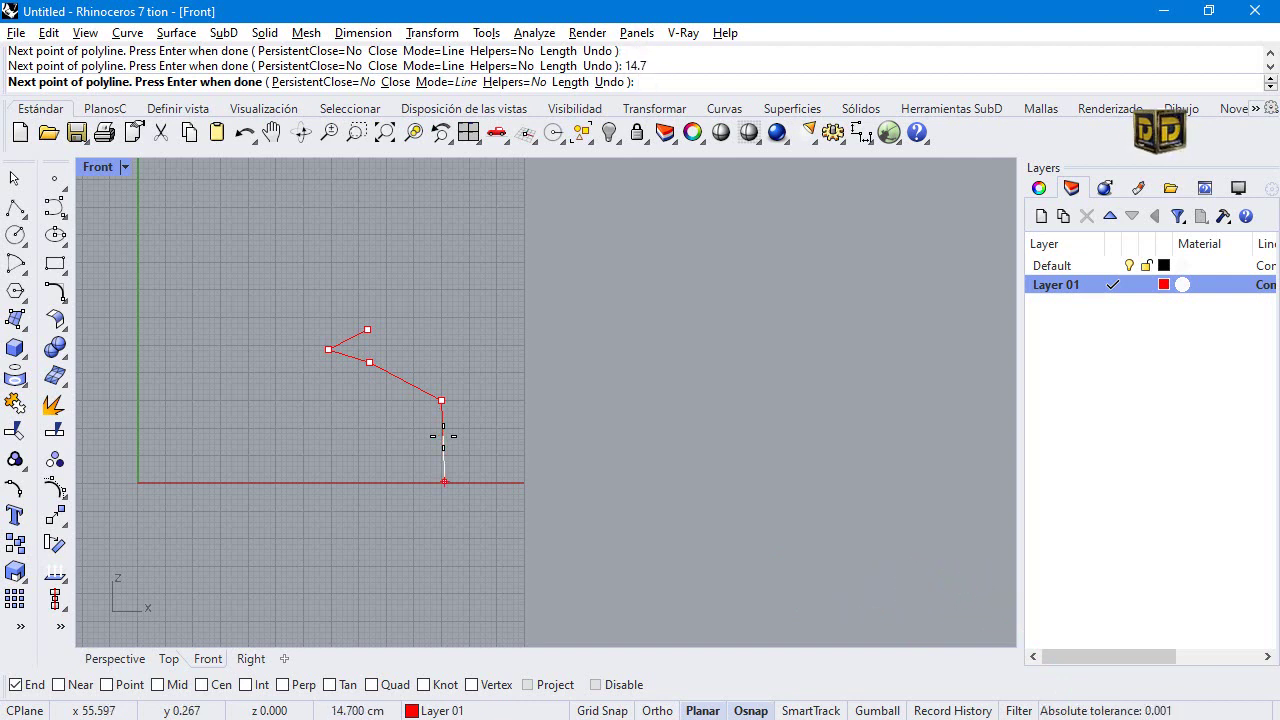
pyautogui.write('<190')
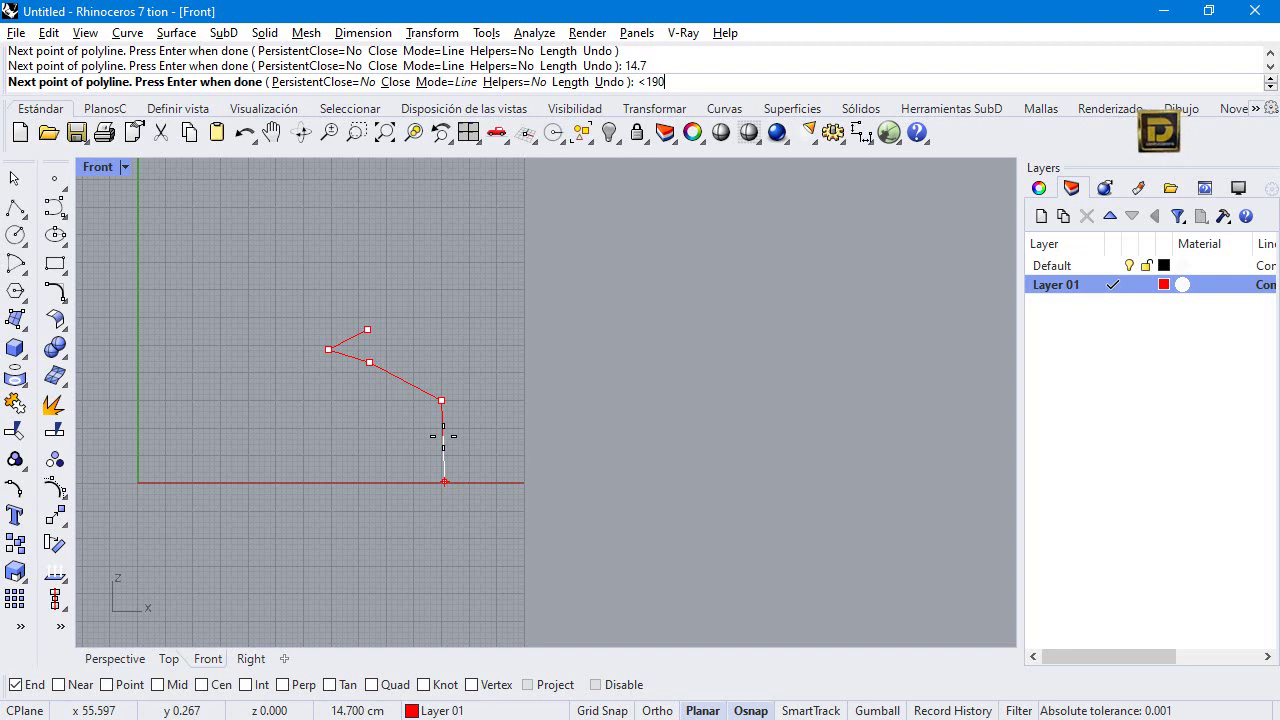
pyautogui.press('Return')
pyautogui.click(363, 416)
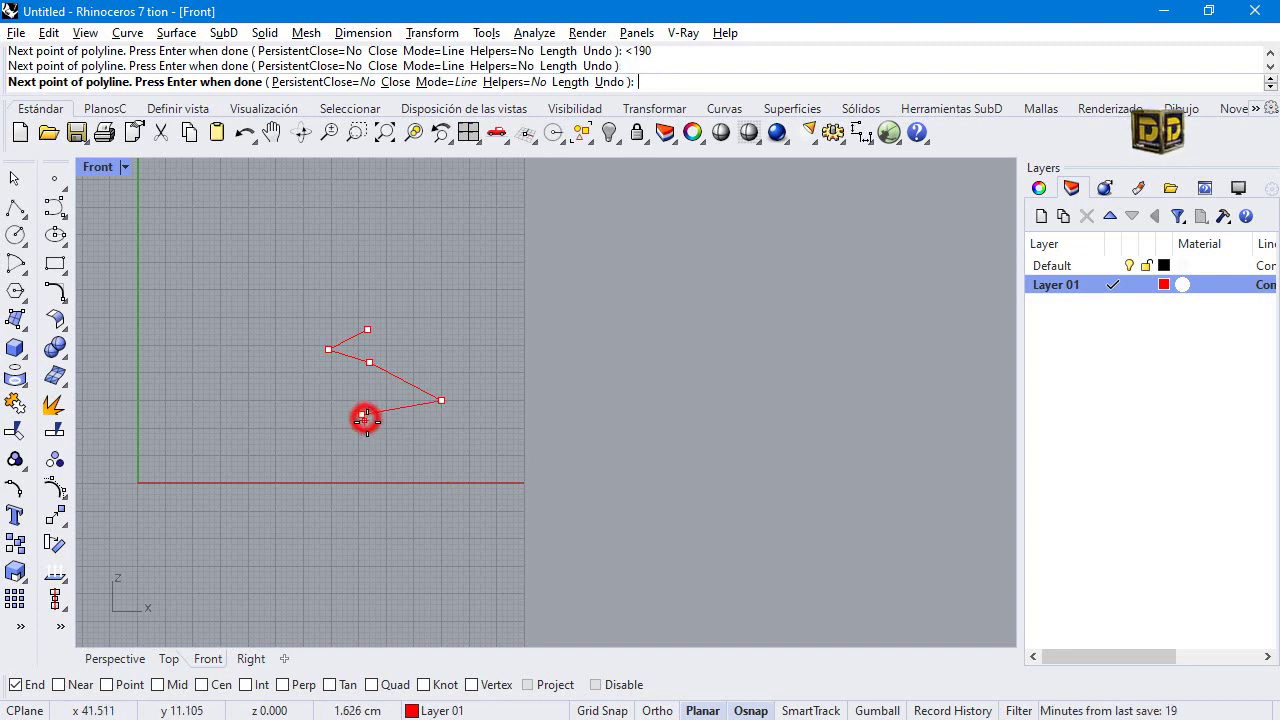
pyautogui.press('Return')
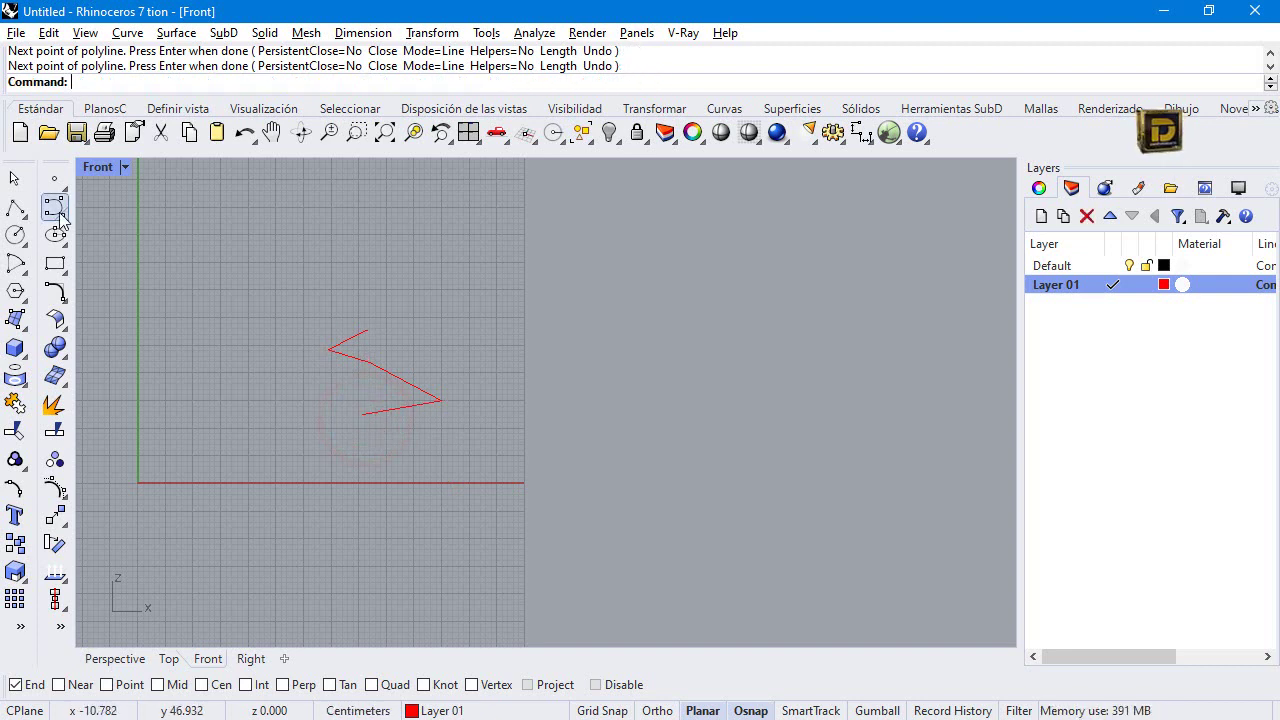
# Start a second polyline to the right of the zigzag with a 2.4 cm segment sloping down to the left.
pyautogui.click(14, 210)
pyautogui.click(12, 212)
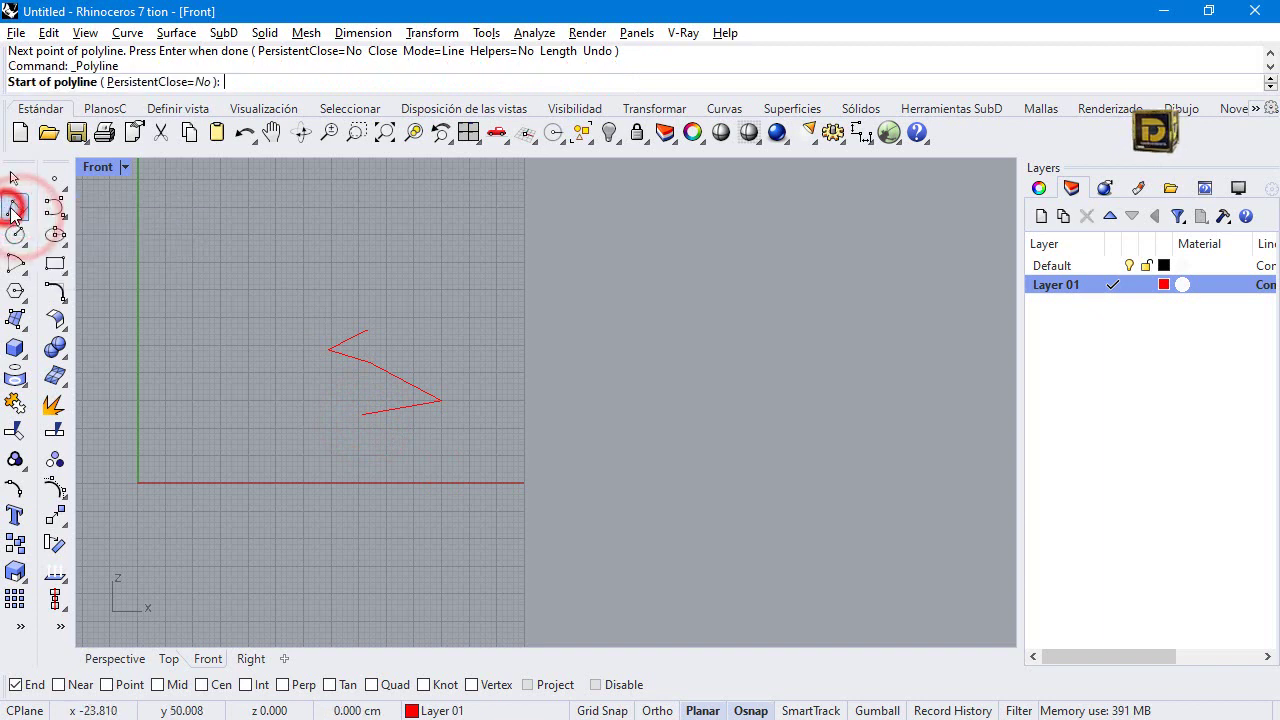
pyautogui.click(530, 317)
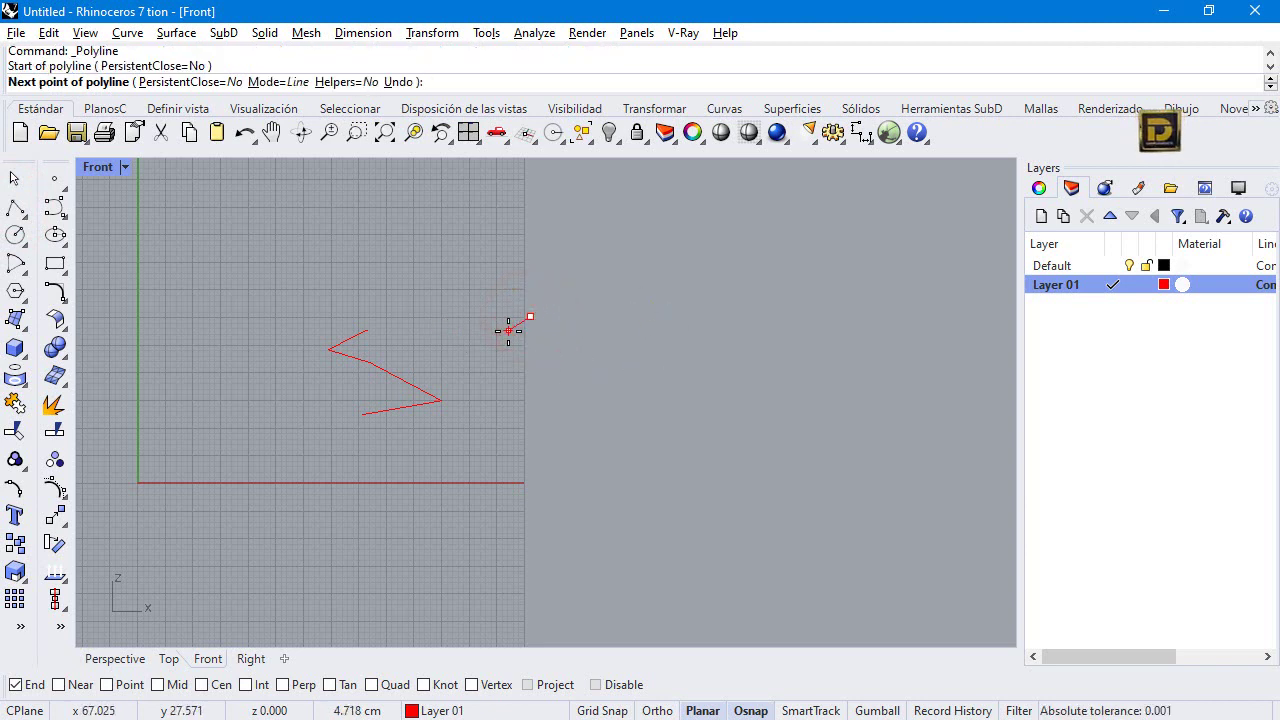
pyautogui.write('2.4')
pyautogui.press('Return')
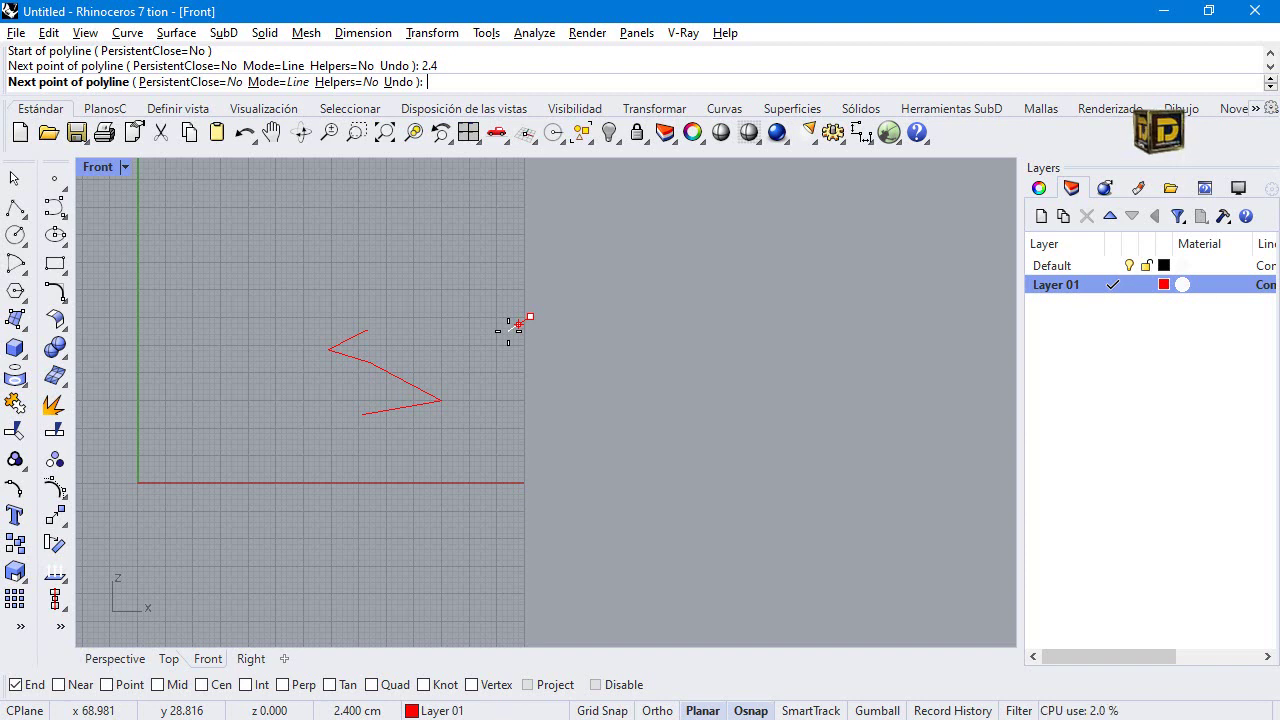
pyautogui.write('z221')
pyautogui.press('Return')
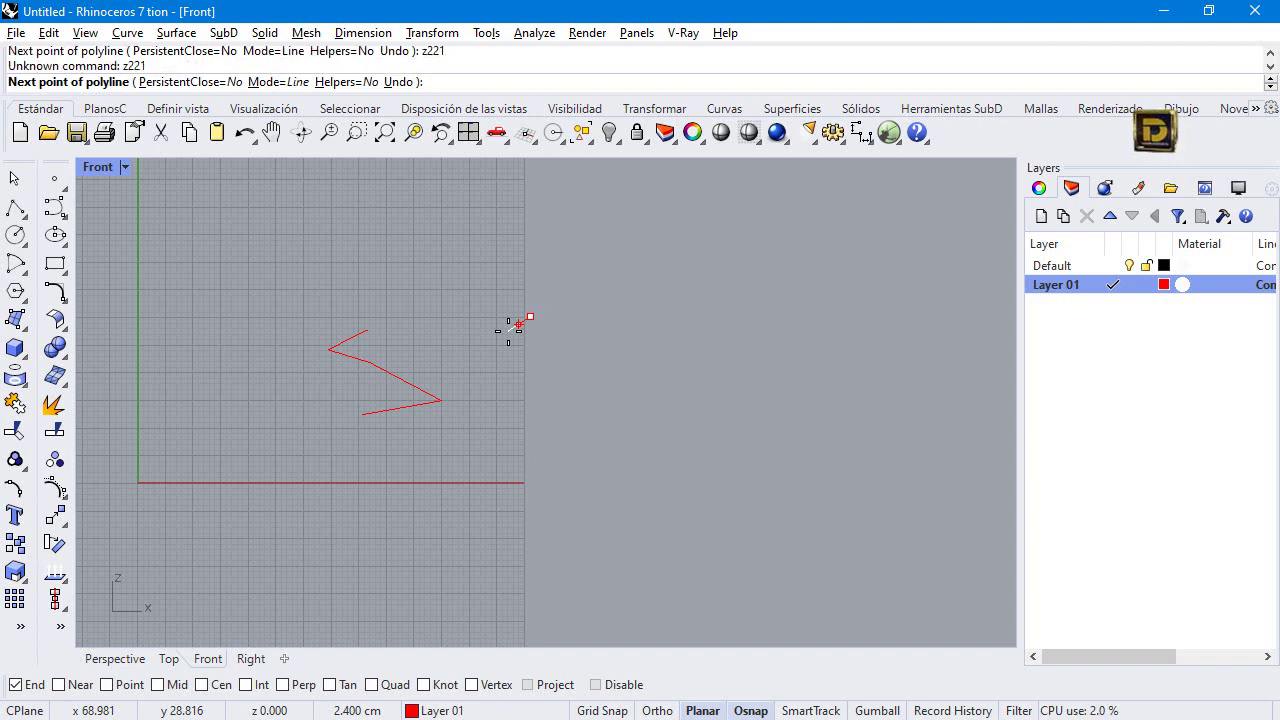
pyautogui.click(515, 326)
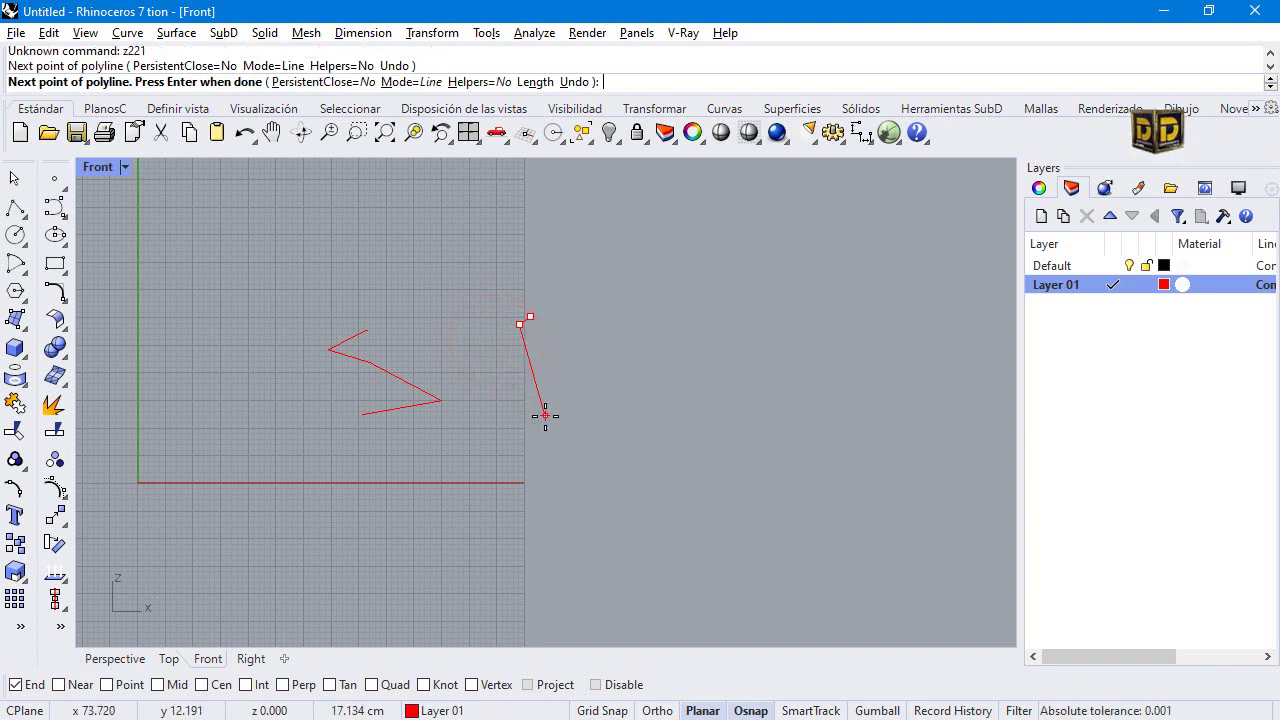
# Add a second segment 2.4 cm long at 340° to the new polyline.
pyautogui.write('2.4')
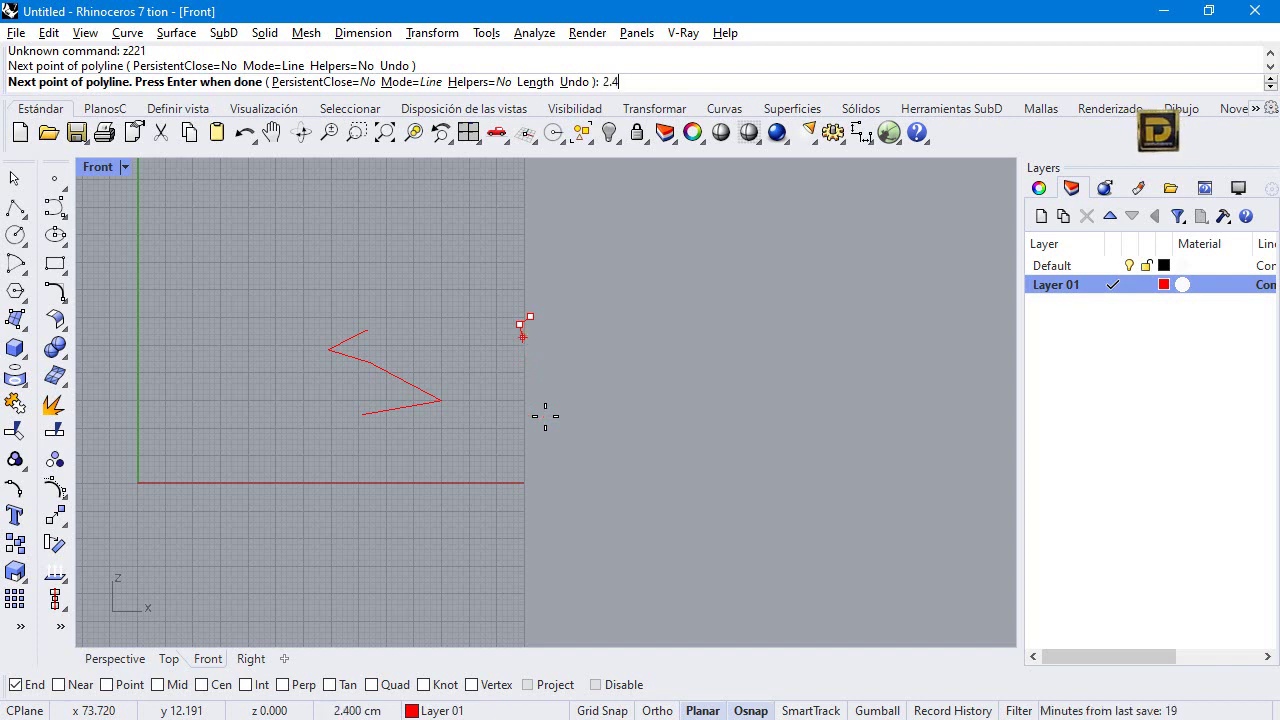
pyautogui.press('Return')
pyautogui.write('<')
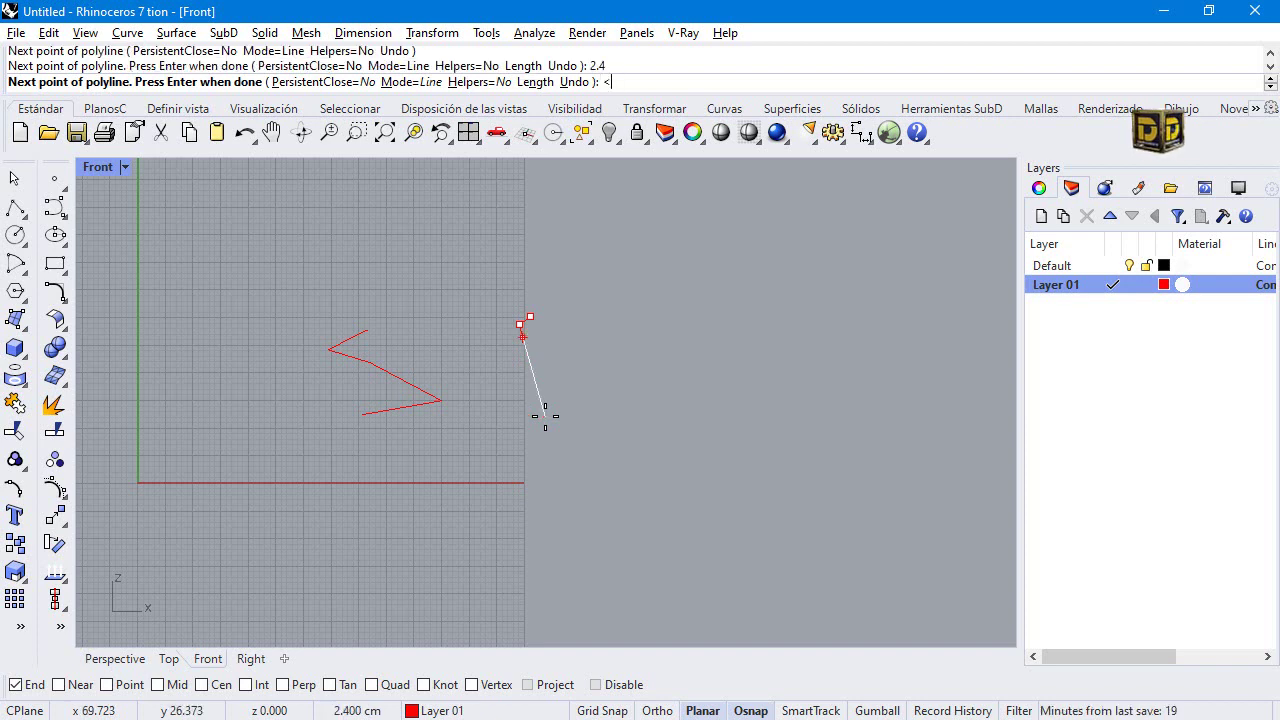
pyautogui.write('340')
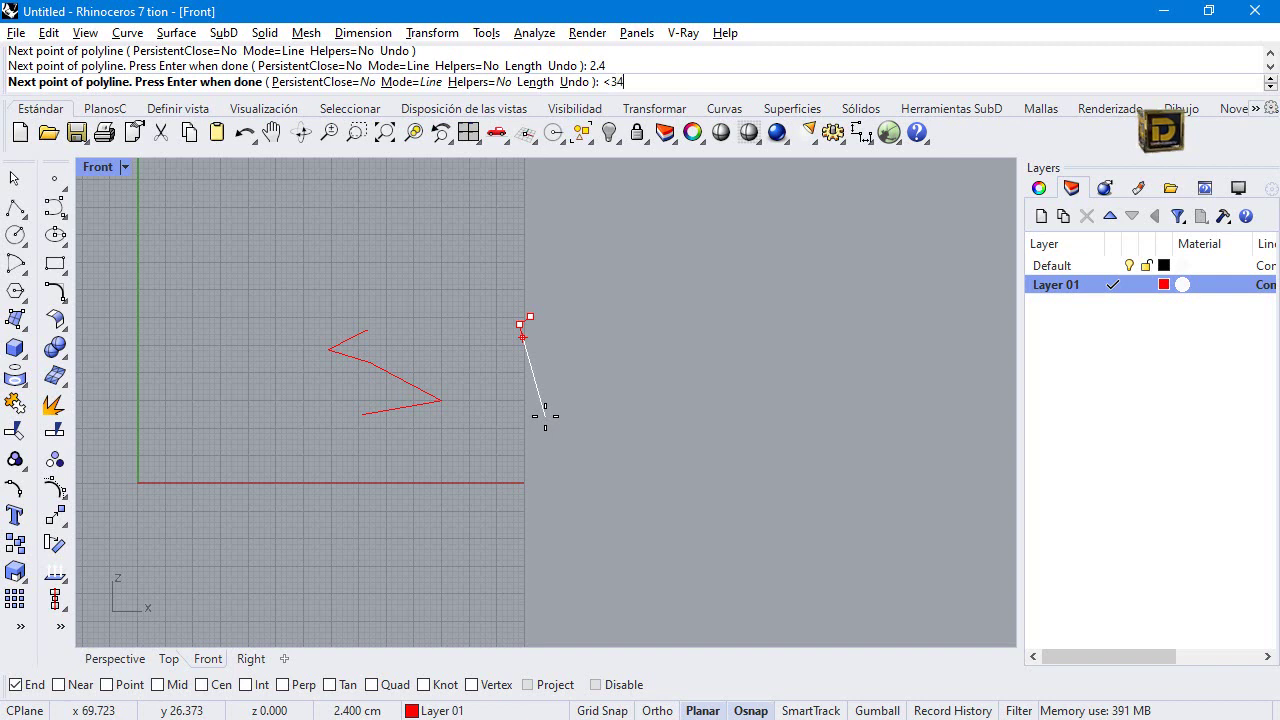
pyautogui.press('Return')
pyautogui.scroll(1, 520, 355)
pyautogui.click(535, 321)
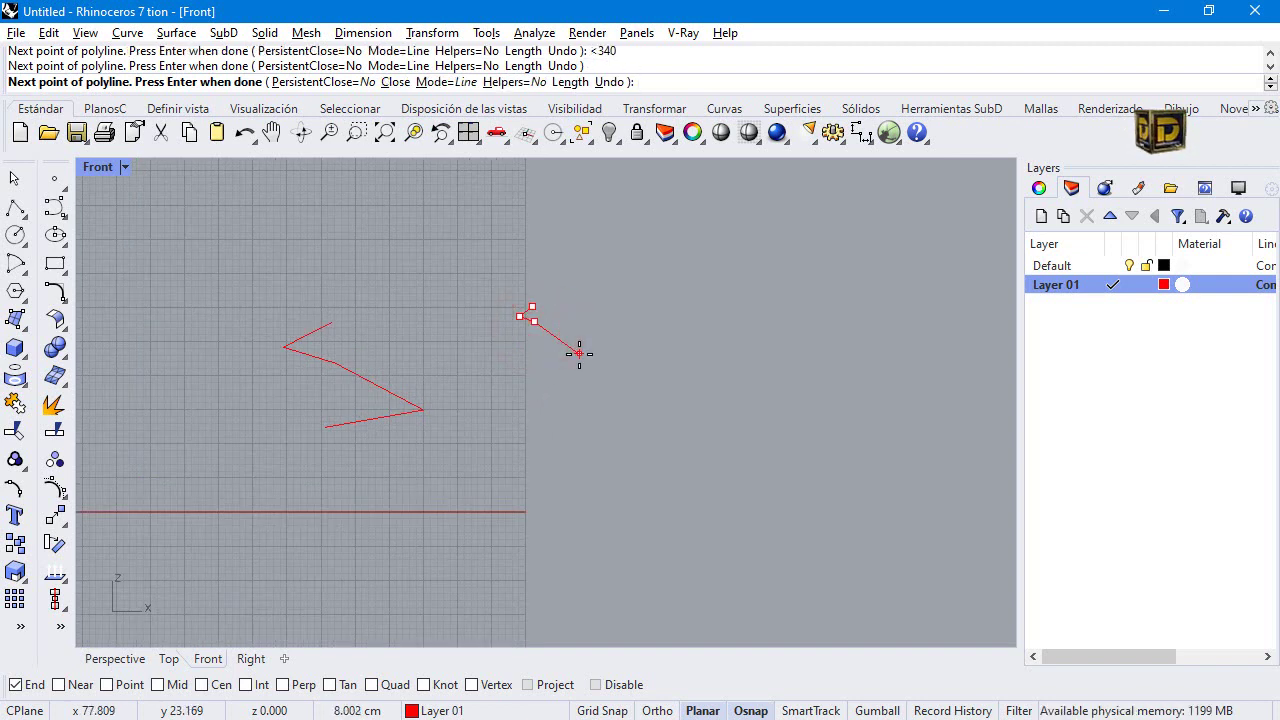
# Add a third polyline segment 21 cm long at 340°, continuing down to the right.
pyautogui.write('21')
pyautogui.press('Return')
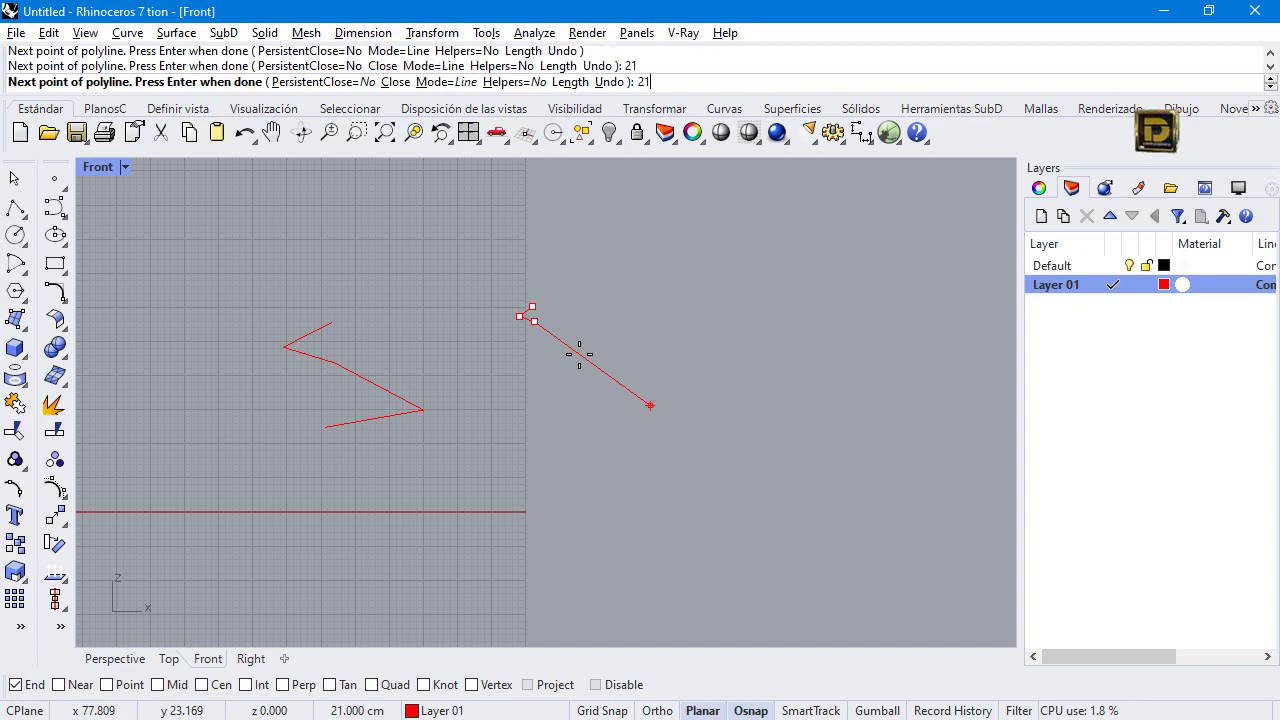
pyautogui.write('<')
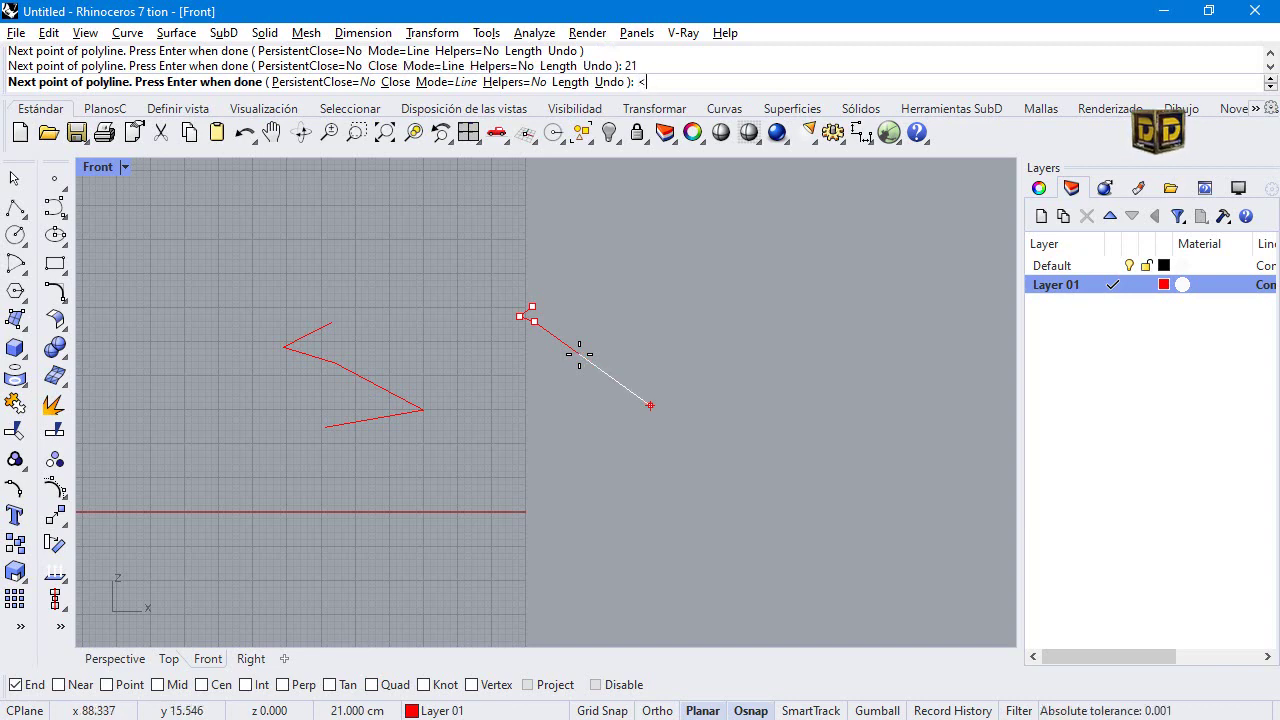
pyautogui.write('340')
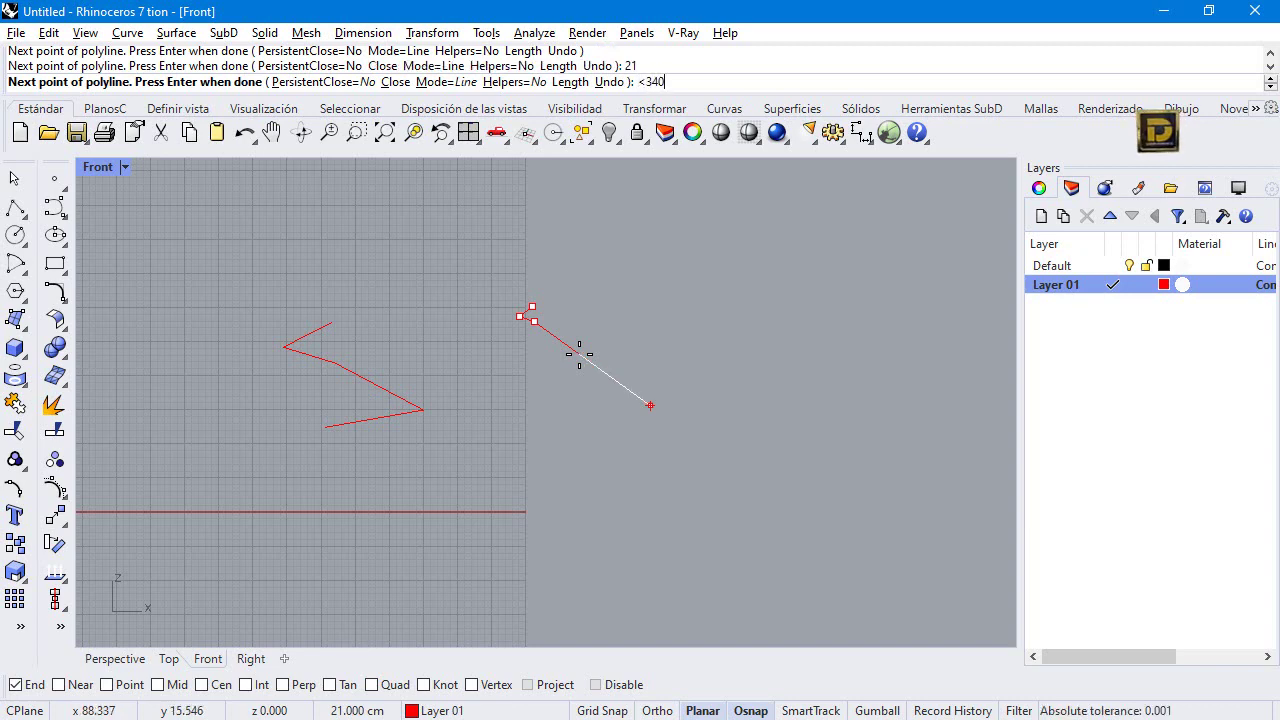
pyautogui.press('Return')
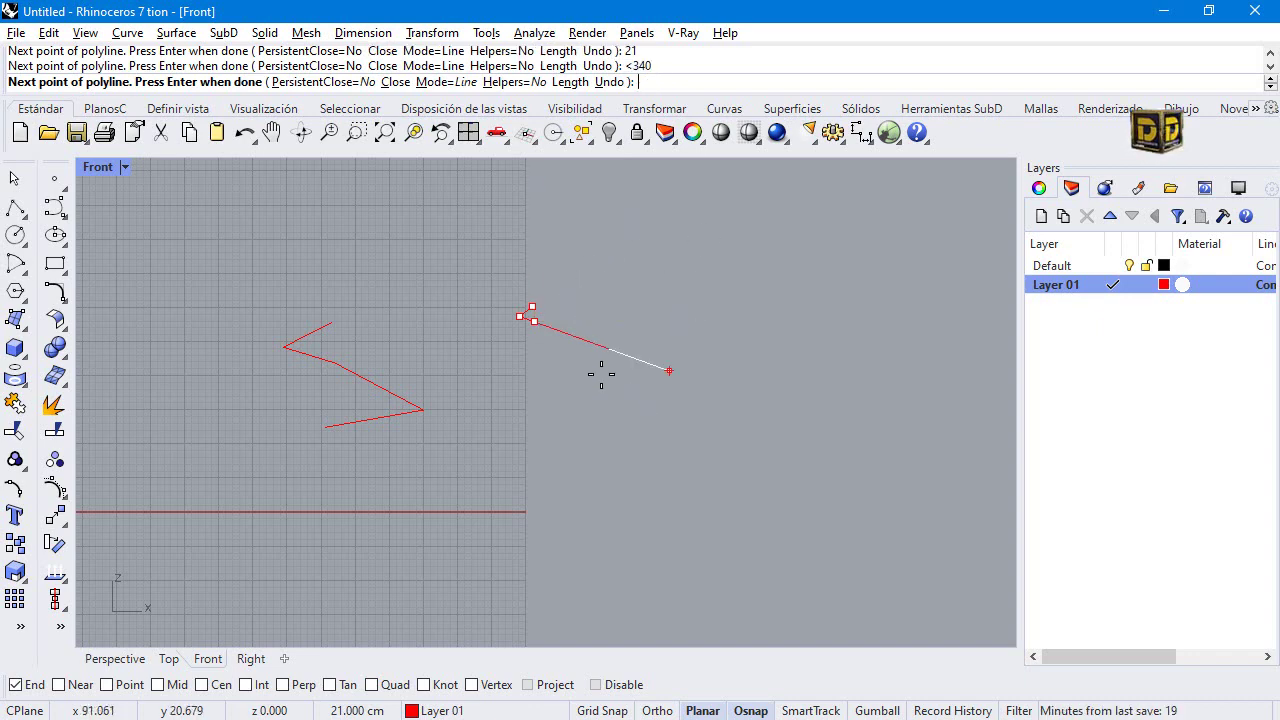
pyautogui.click(645, 373)
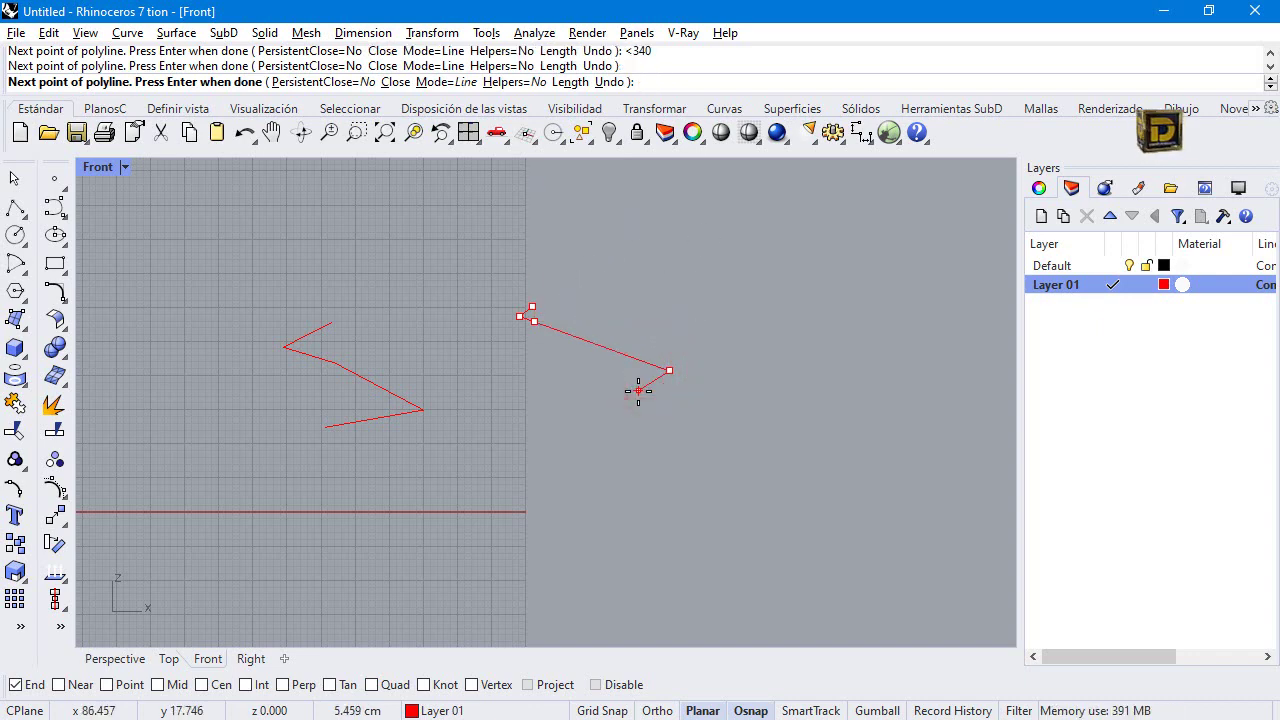
# Add a final segment 21 cm long at 199° back toward the left and finish the second polyline.
pyautogui.write('21')
pyautogui.press('Return')
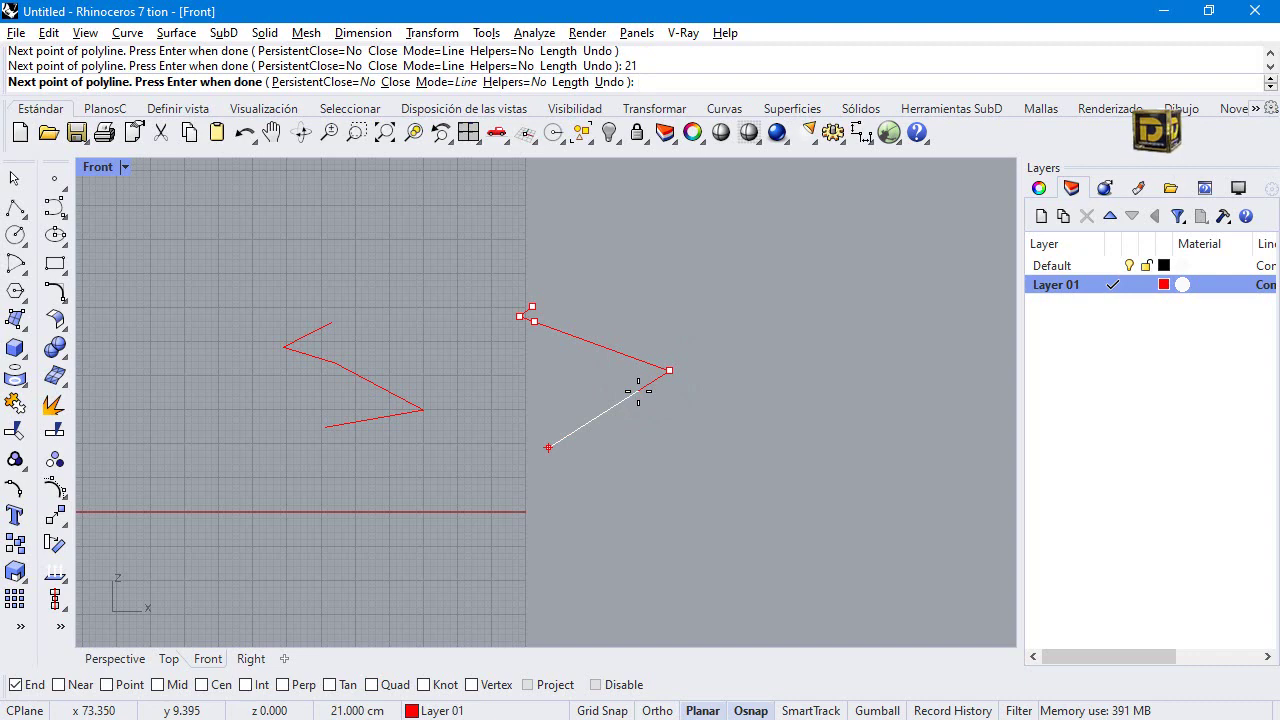
pyautogui.write('<')
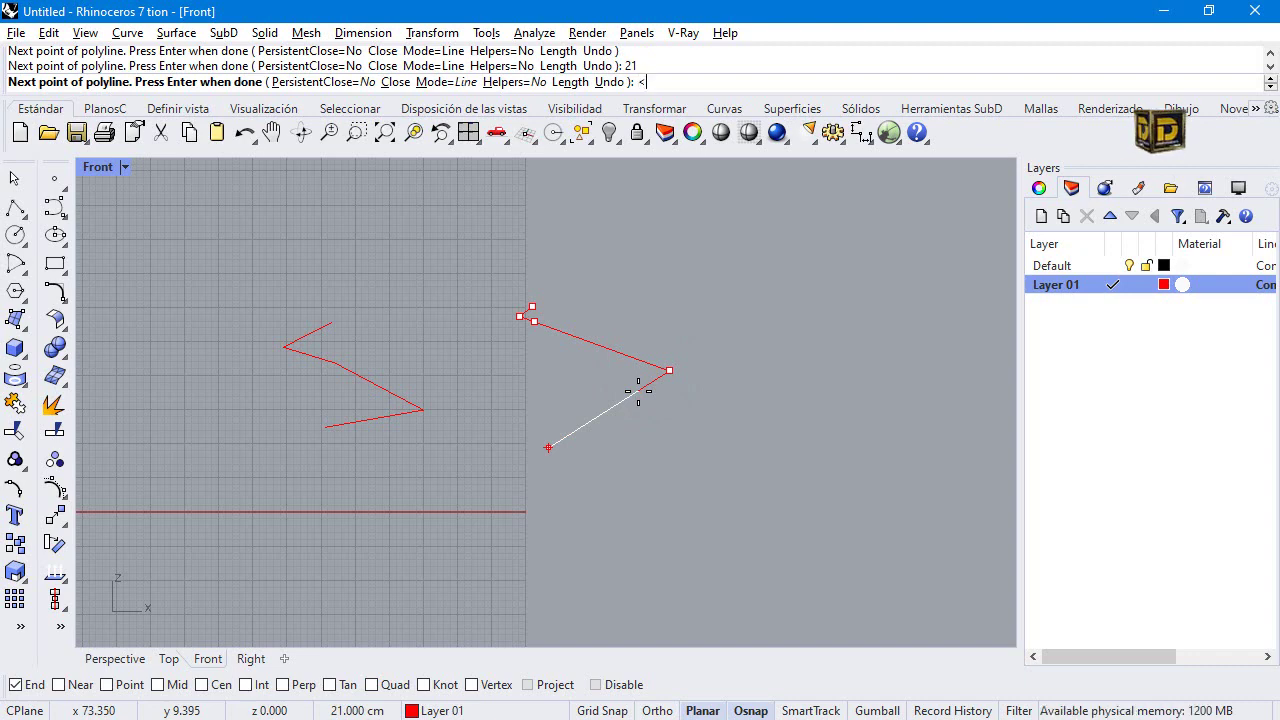
pyautogui.write('199')
pyautogui.press('Return')
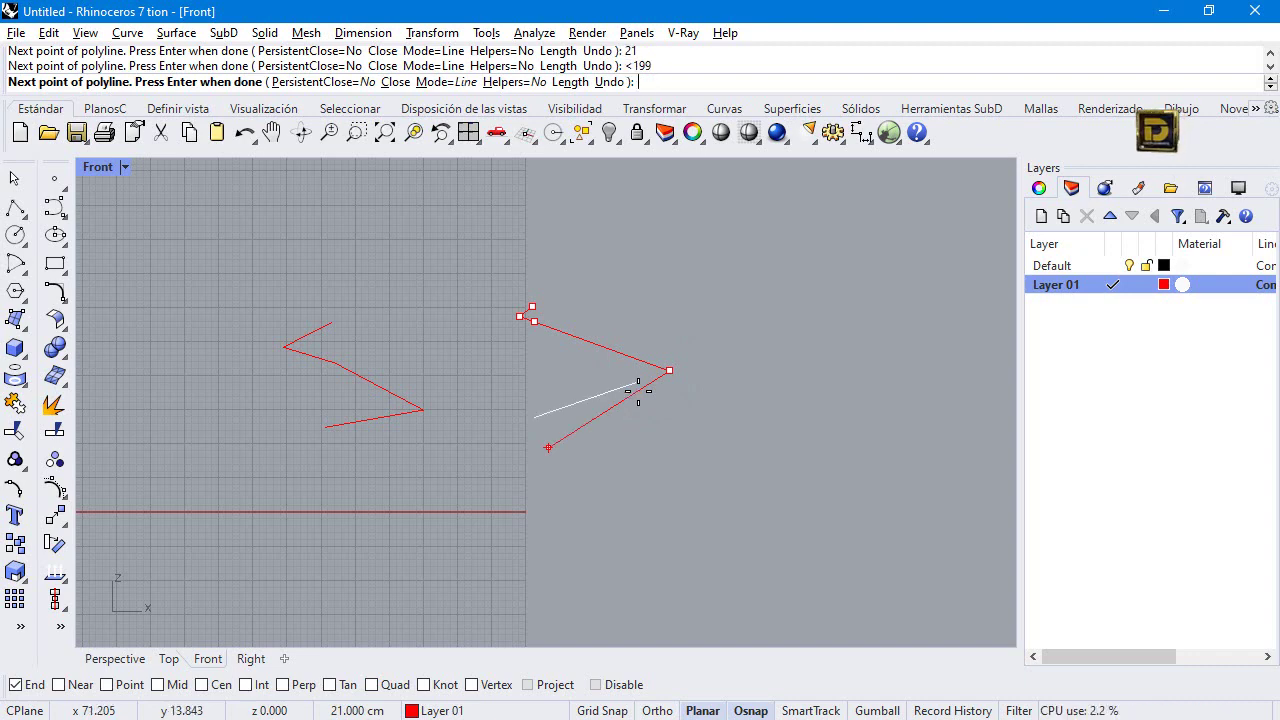
pyautogui.click(510, 427)
pyautogui.press('Return')
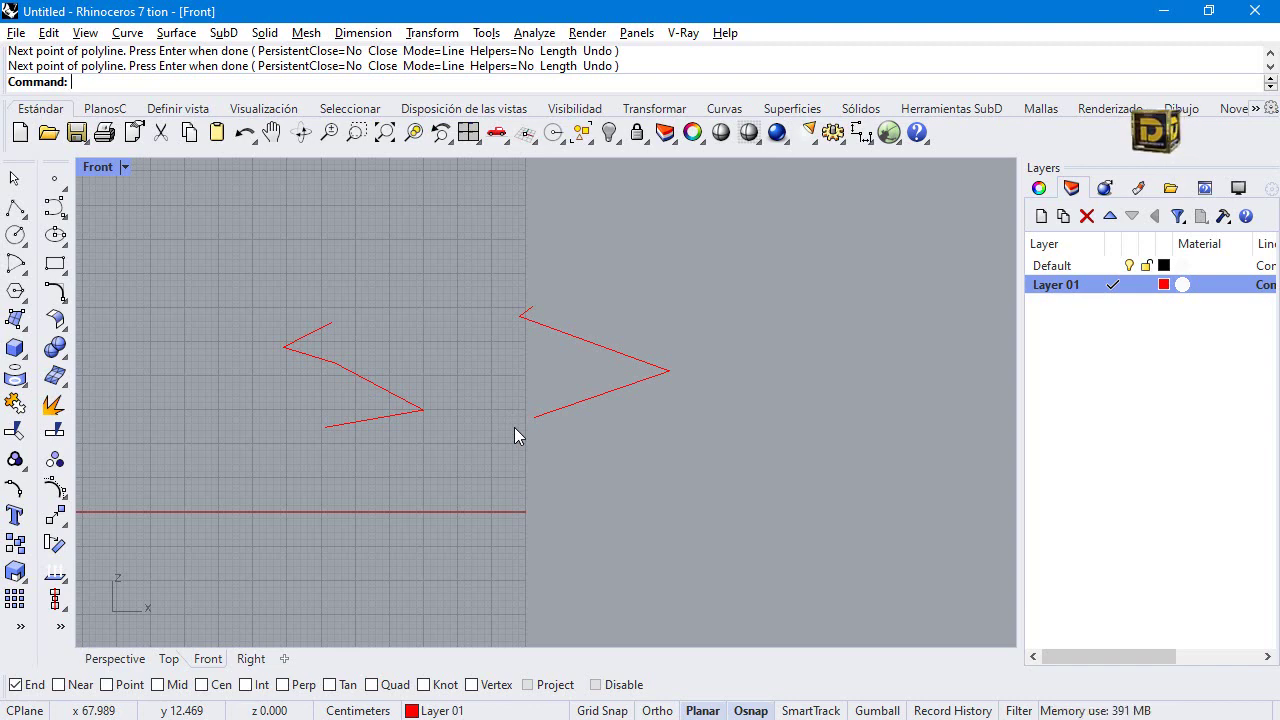
pyautogui.click(360, 383)
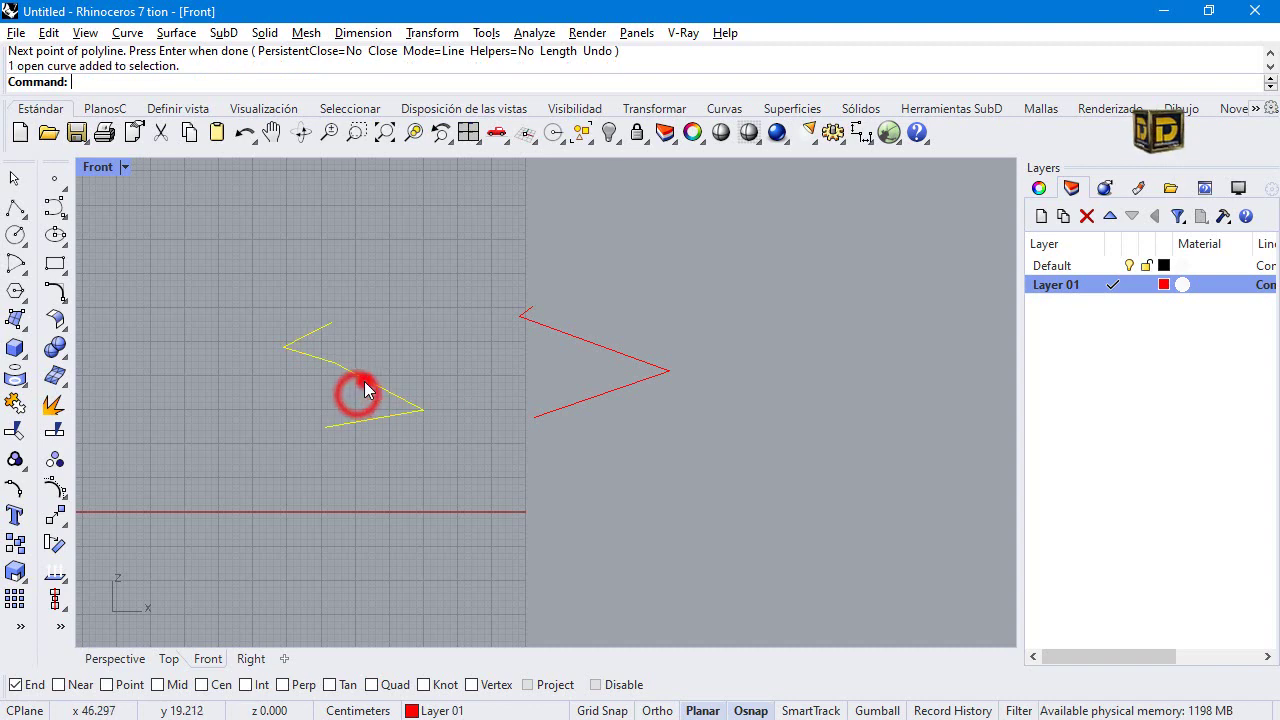
pyautogui.click(551, 327)
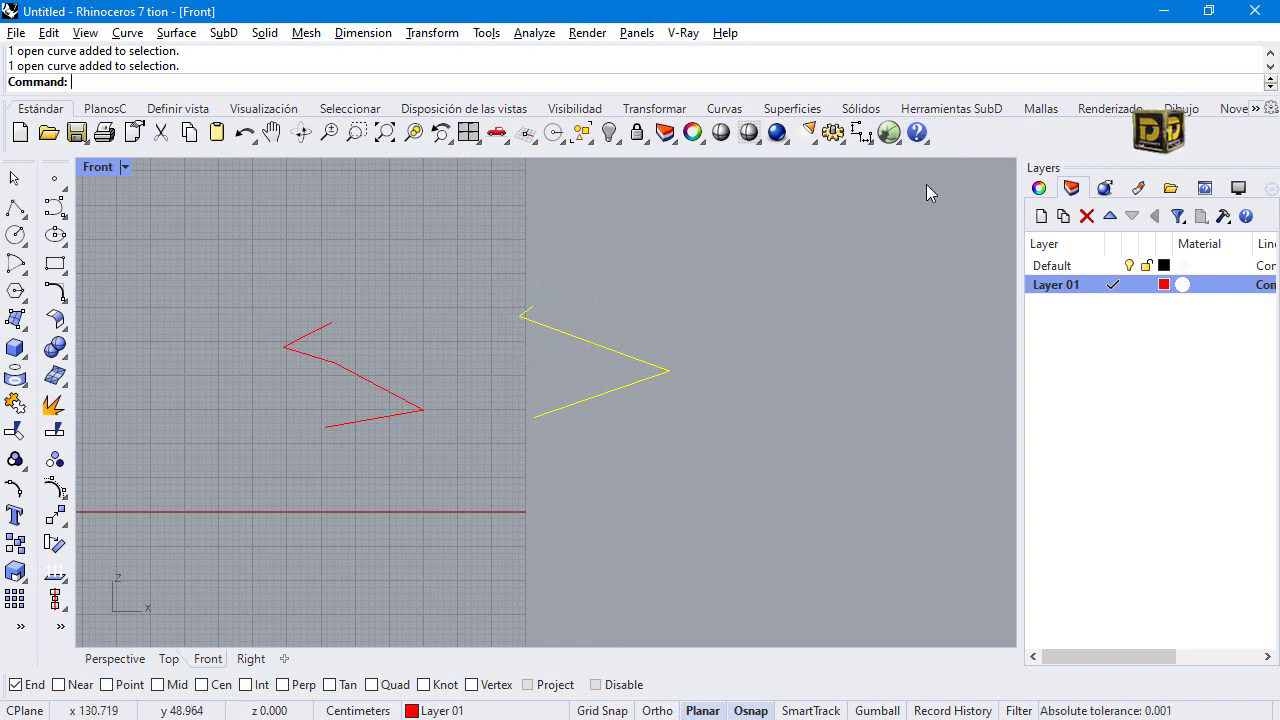
pyautogui.click(870, 266)
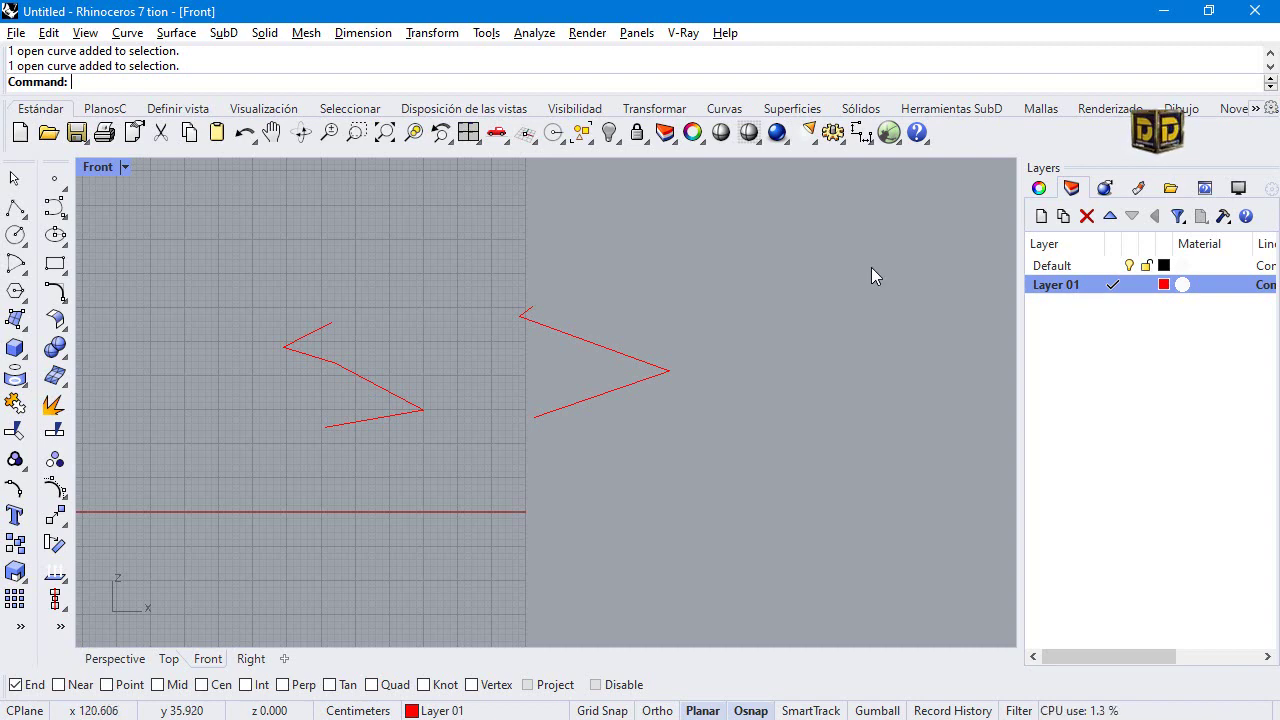
pyautogui.click(531, 317)
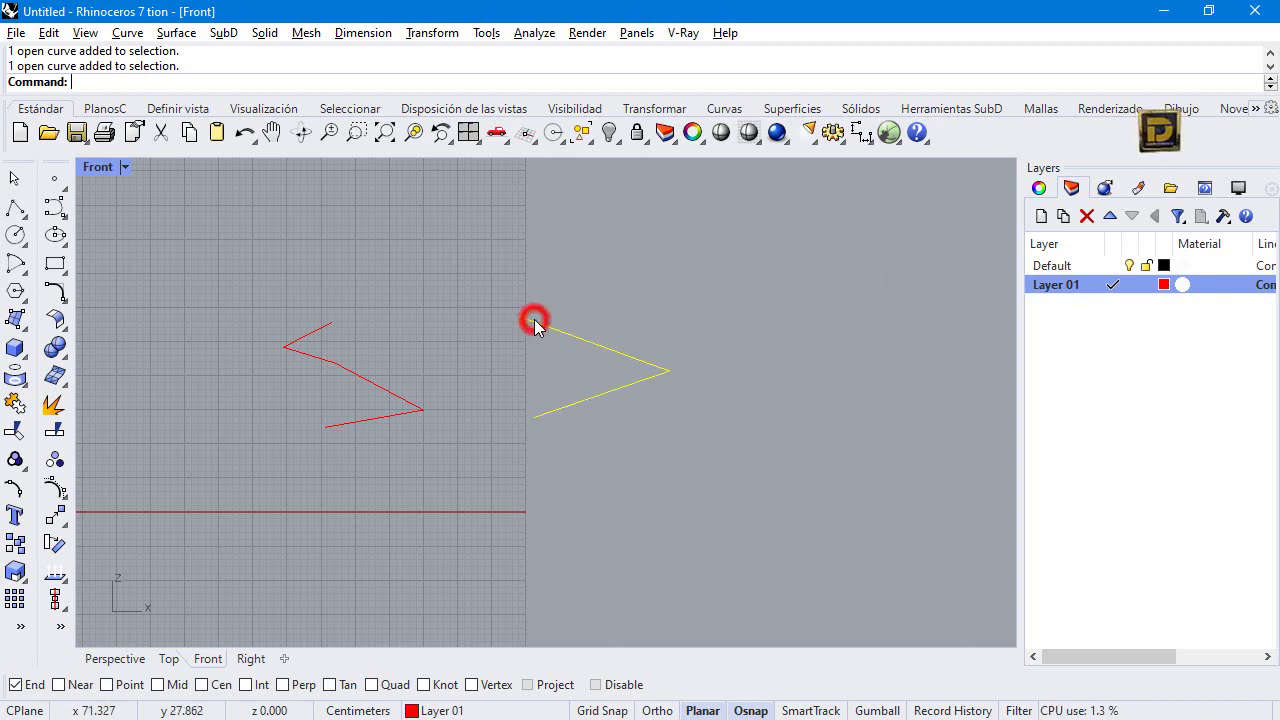
pyautogui.click(309, 334)
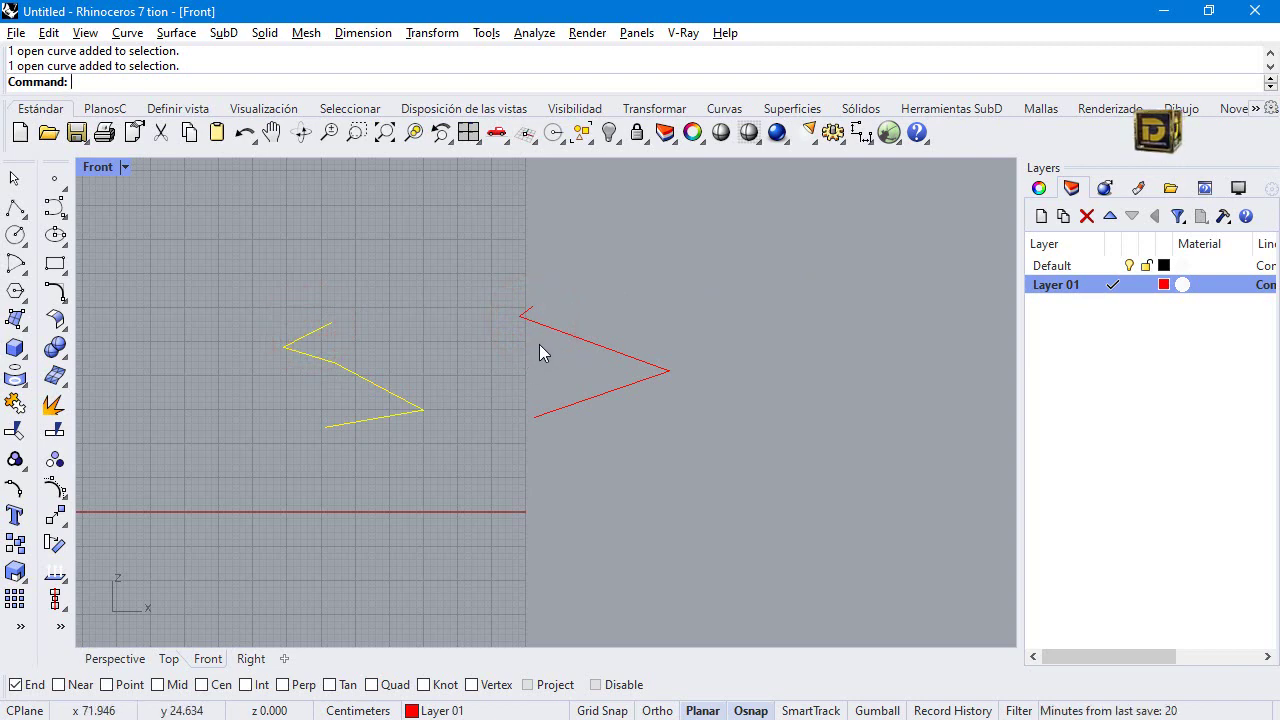
# Make the Default layer current and draw an arc centred on the zigzag's left vertex, from its upper end to its middle vertex.
pyautogui.click(1114, 268)
pyautogui.click(1114, 266)
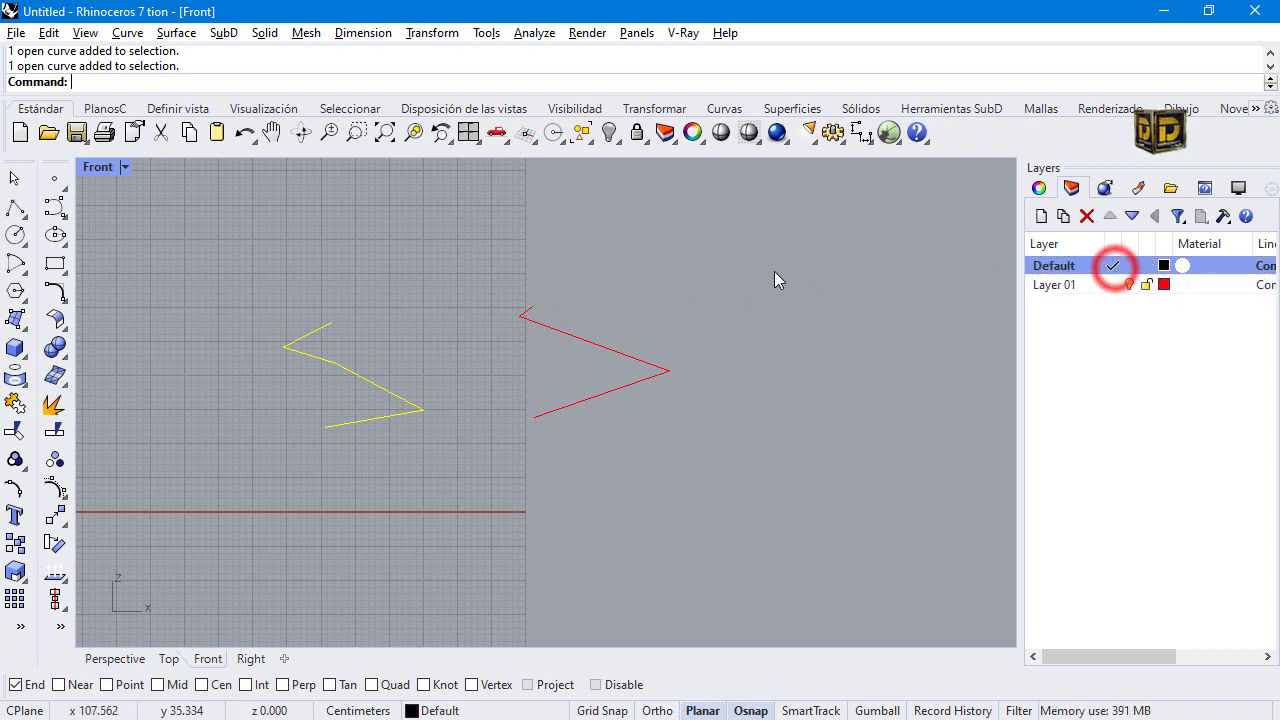
pyautogui.click(16, 263)
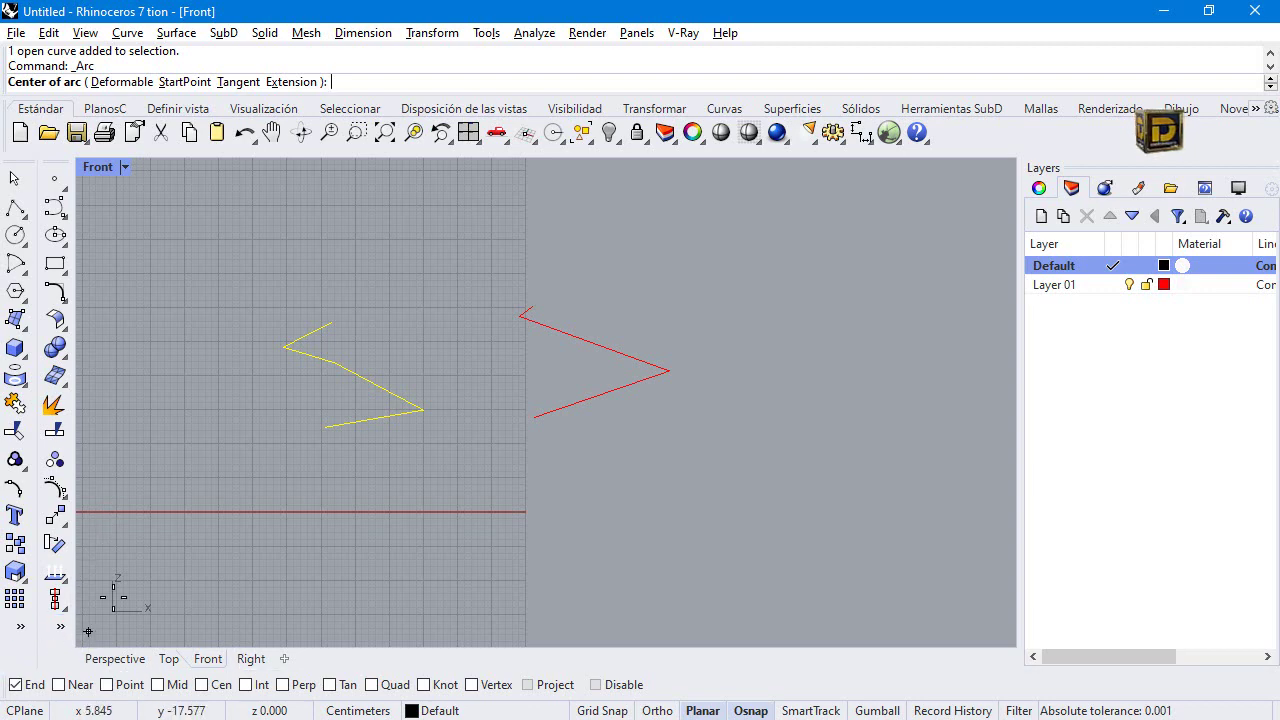
pyautogui.click(282, 349)
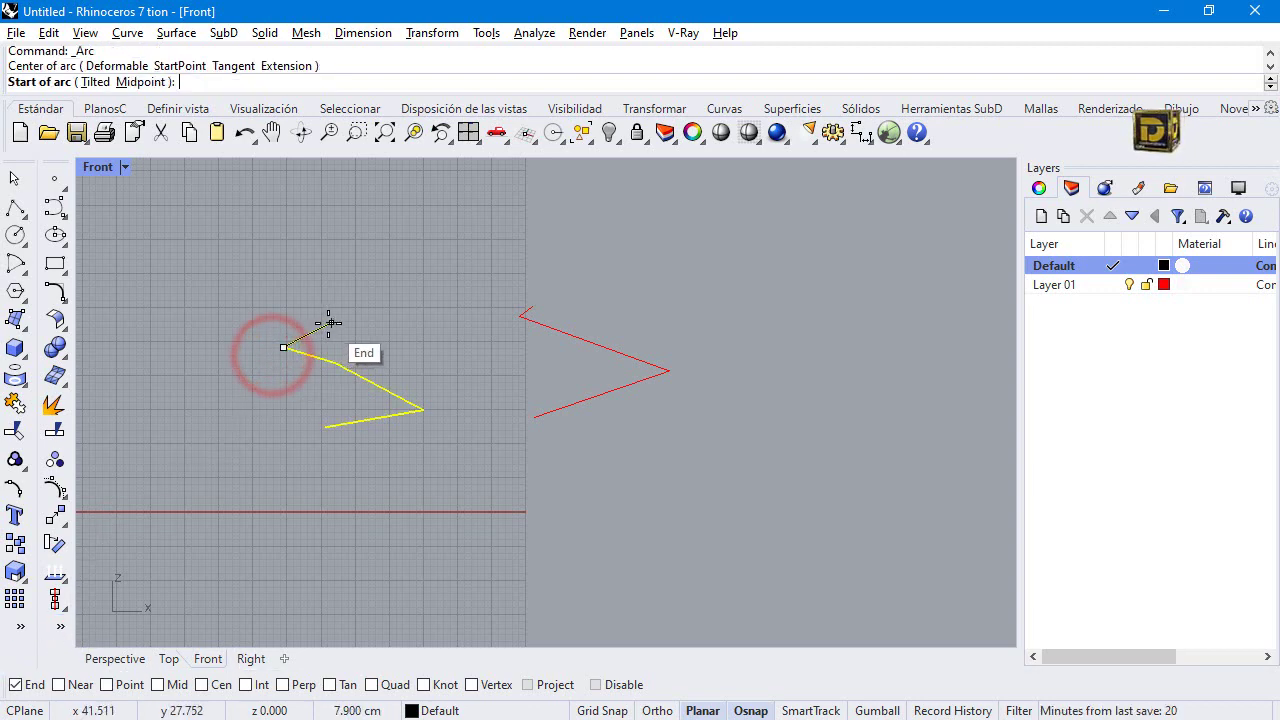
pyautogui.click(331, 323)
pyautogui.click(337, 356)
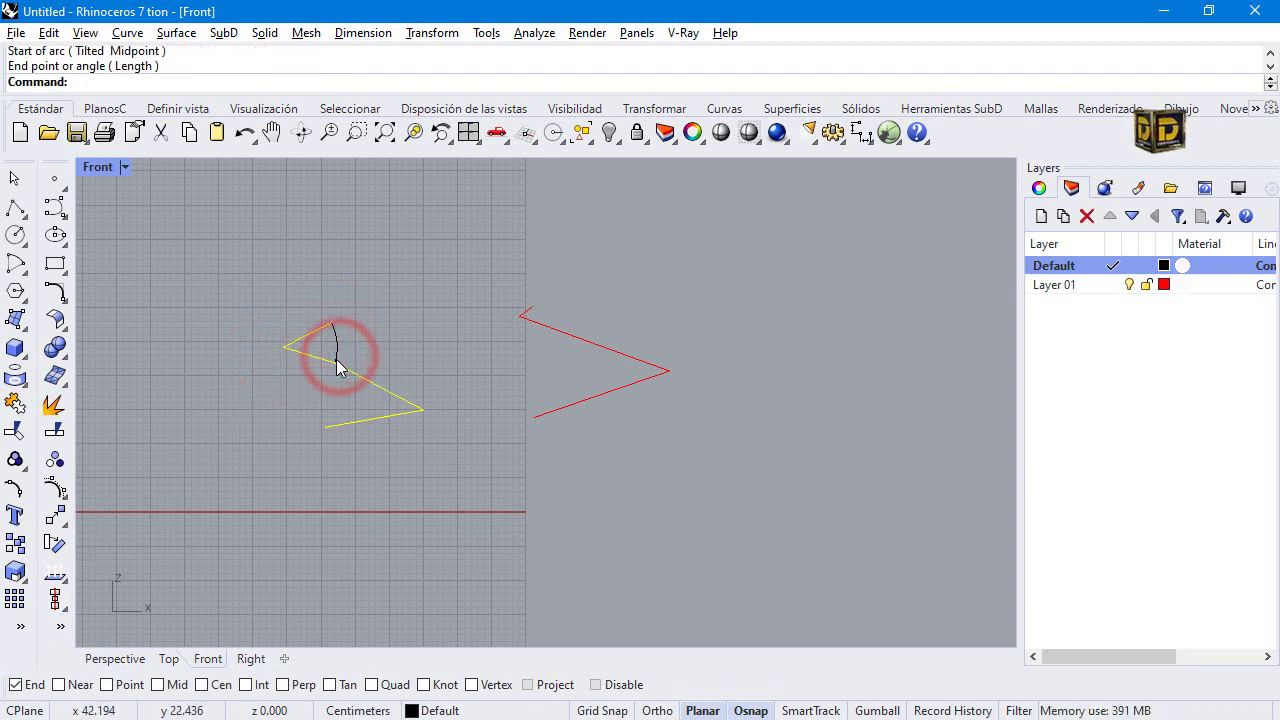
# Draw a second arc centred on the zigzag's right vertex, from the middle vertex to the polyline's lower end.
pyautogui.press('Return')
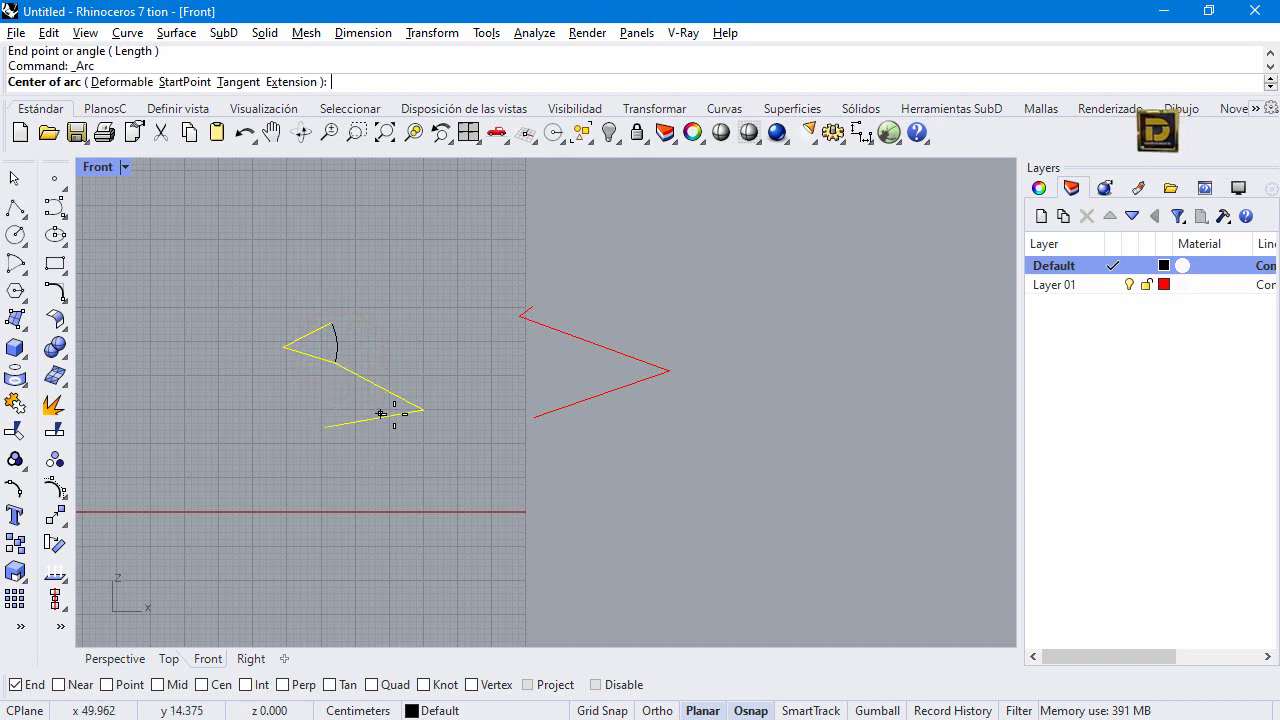
pyautogui.click(423, 409)
pyautogui.click(335, 362)
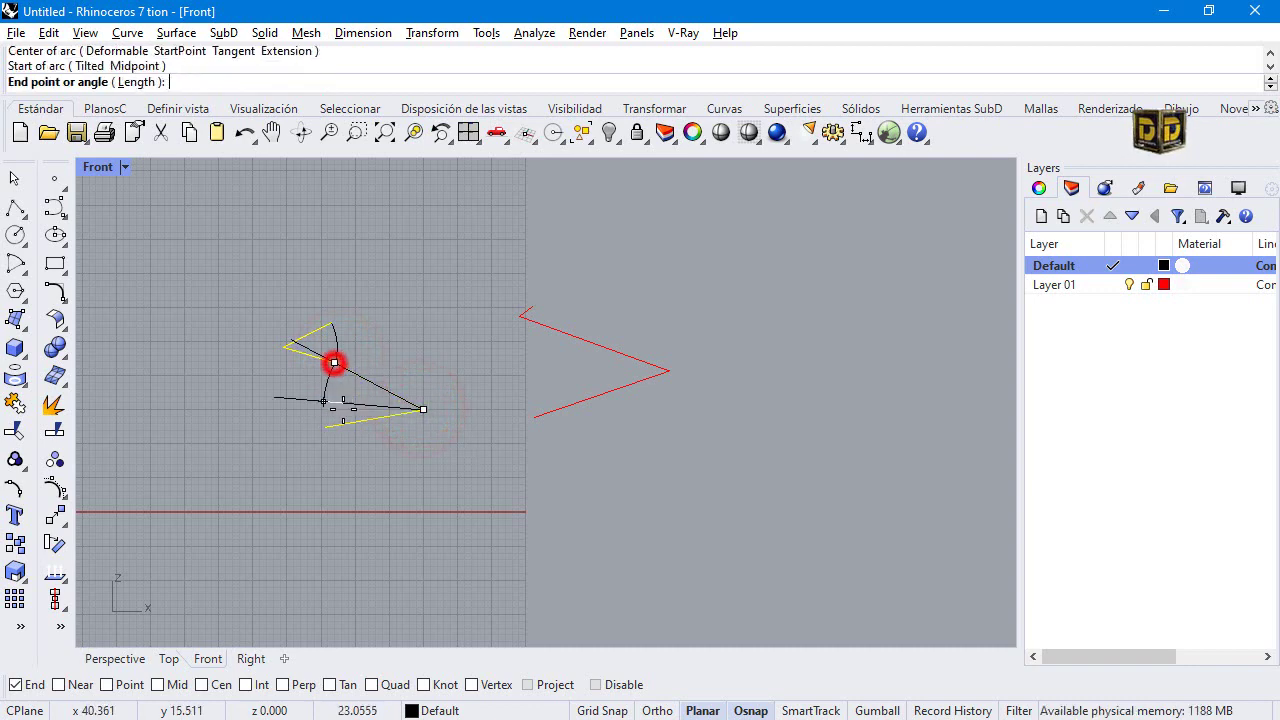
pyautogui.click(330, 424)
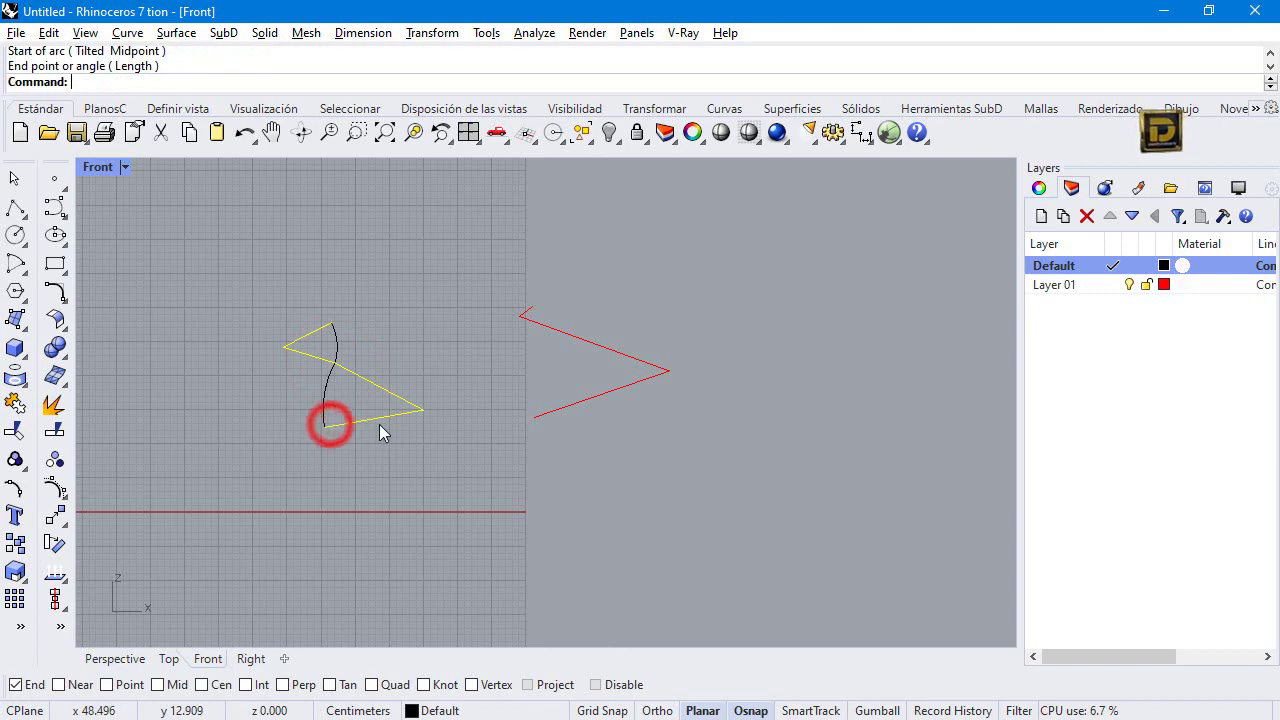
pyautogui.press('Return')
pyautogui.scroll(4, 519, 318)
pyautogui.scroll(2, 516, 323)
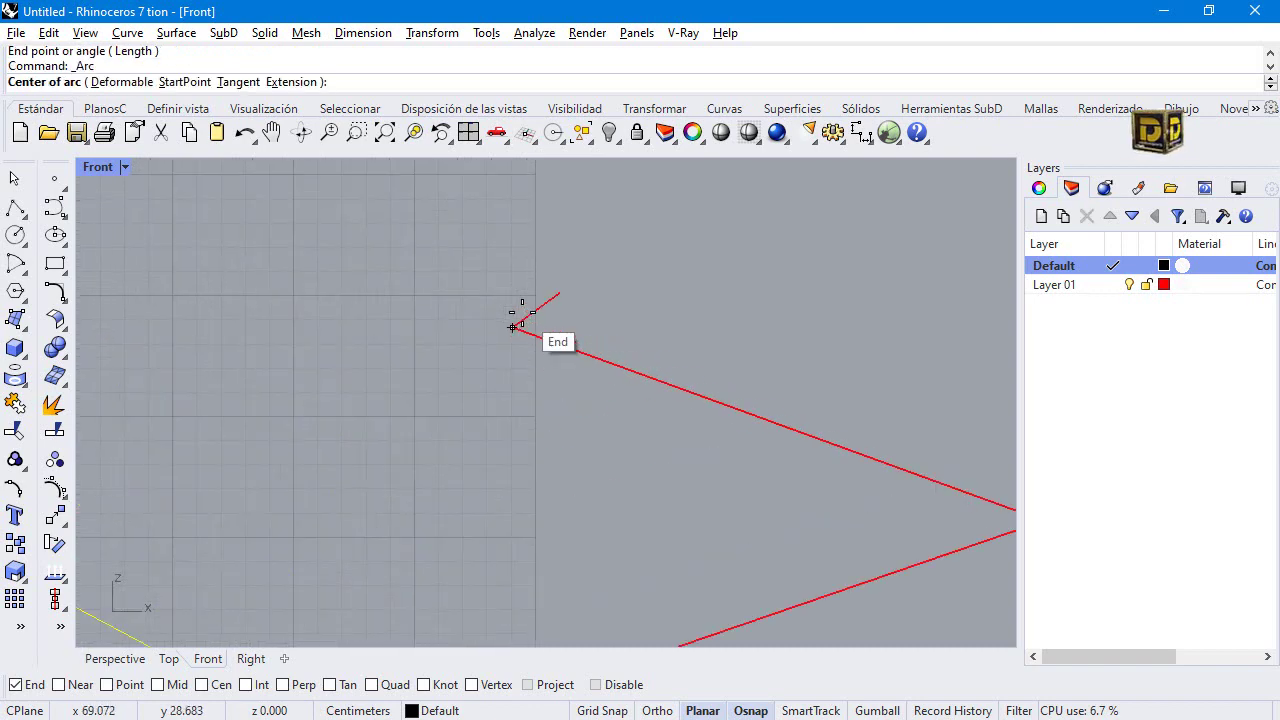
pyautogui.click(514, 324)
pyautogui.press('Escape')
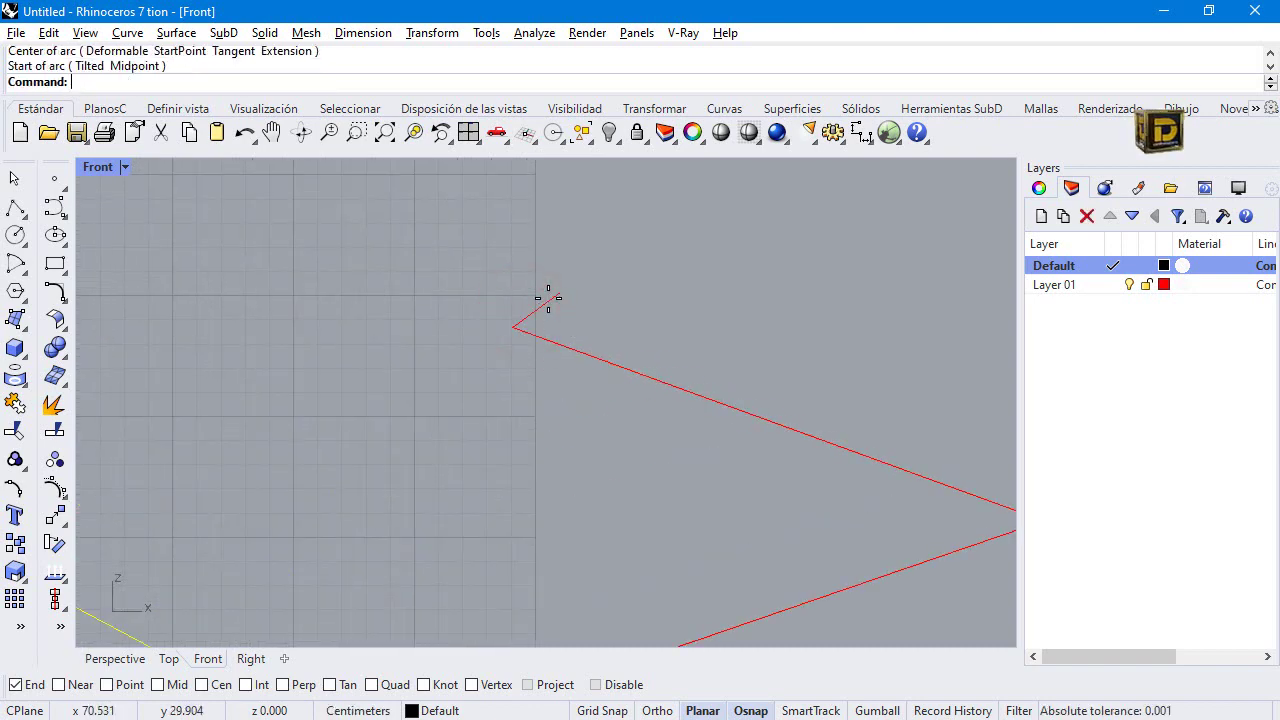
# Draw a small arc centred on the second polyline's left vertex, from its upper end to the vertex between the two 340° segments.
pyautogui.press('Return')
pyautogui.click(513, 327)
pyautogui.click(559, 294)
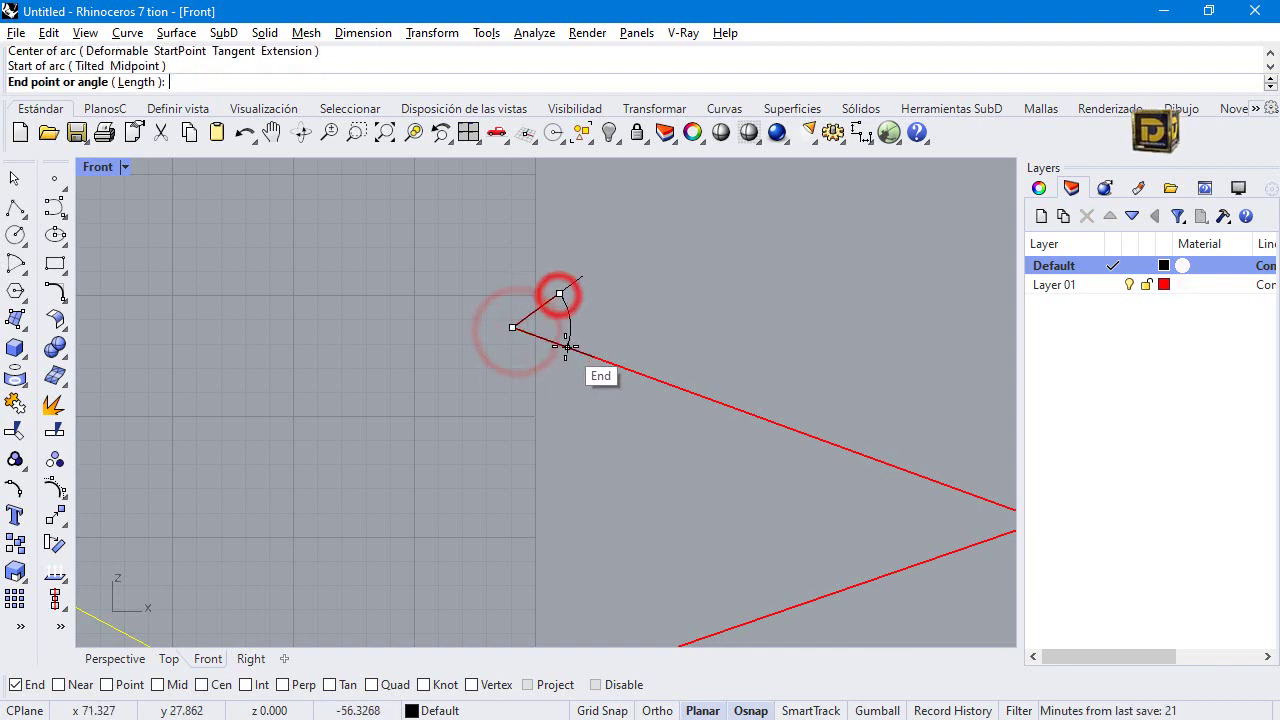
pyautogui.click(566, 347)
# Draw a large arc centred on the second polyline's right vertex, from the small arc's lower end to the polyline's lower end.
pyautogui.press('Return')
pyautogui.scroll(-2, 372, 306)
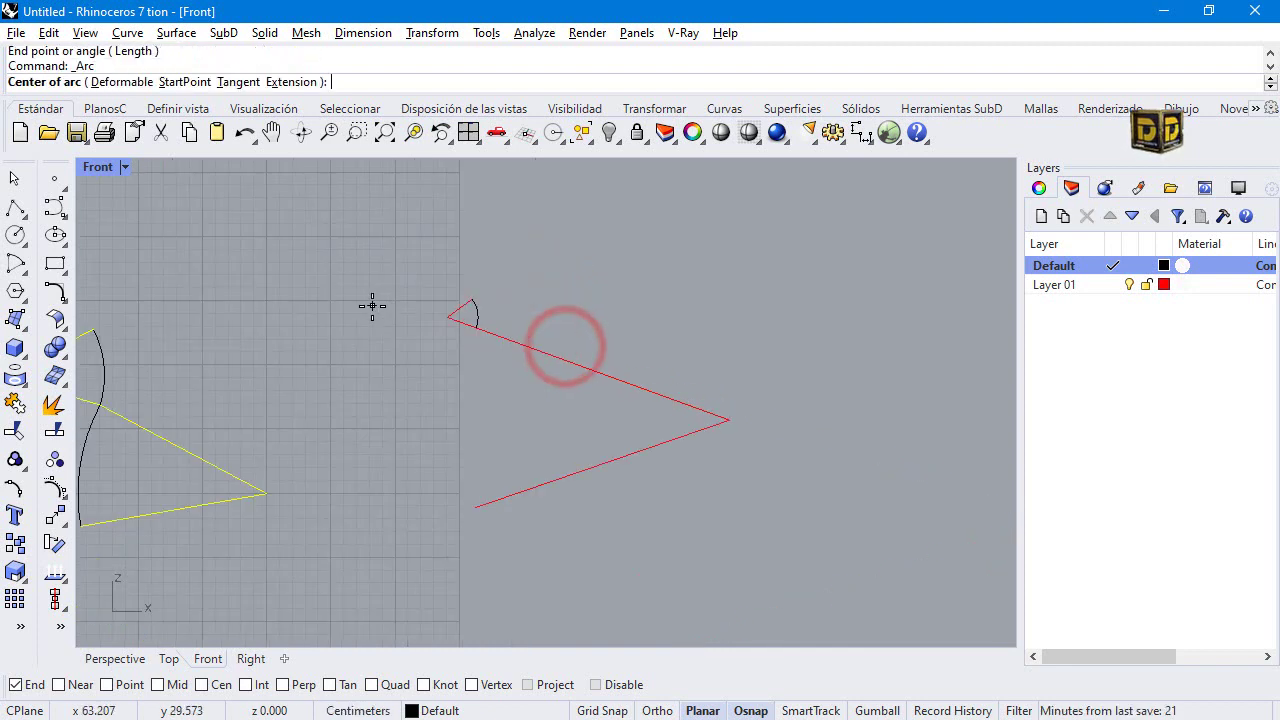
pyautogui.click(726, 421)
pyautogui.click(476, 327)
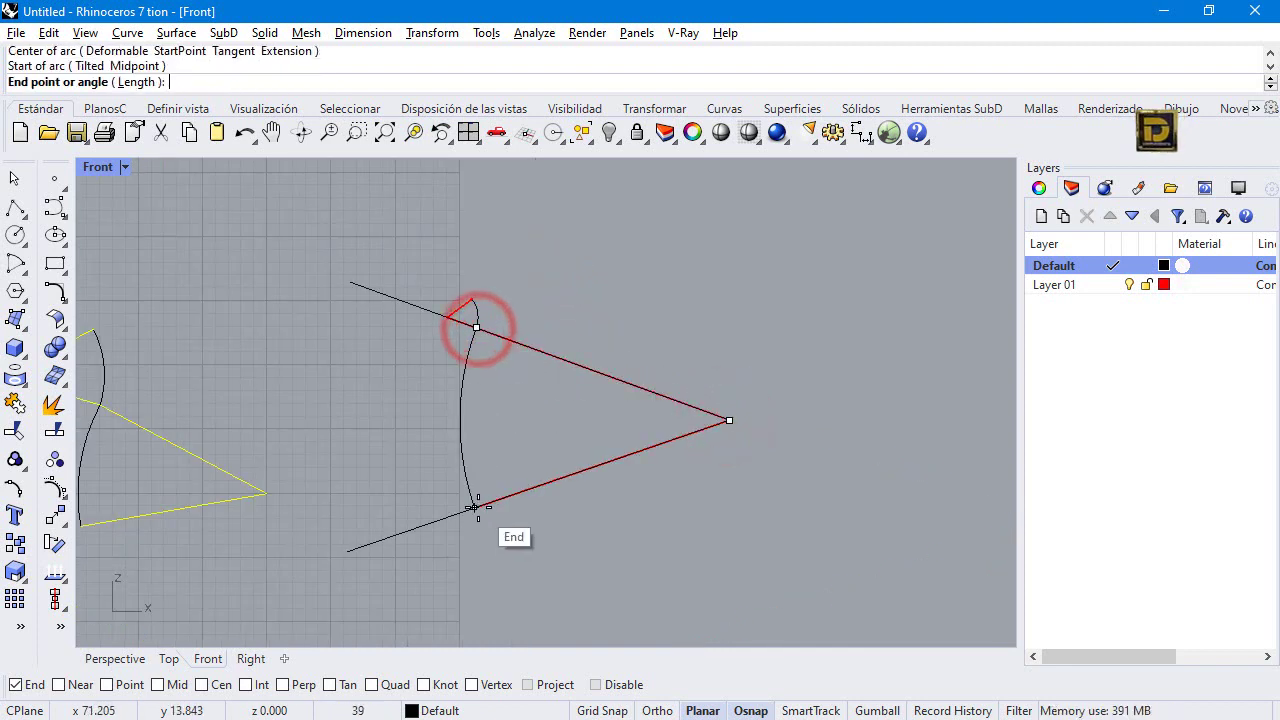
pyautogui.click(474, 507)
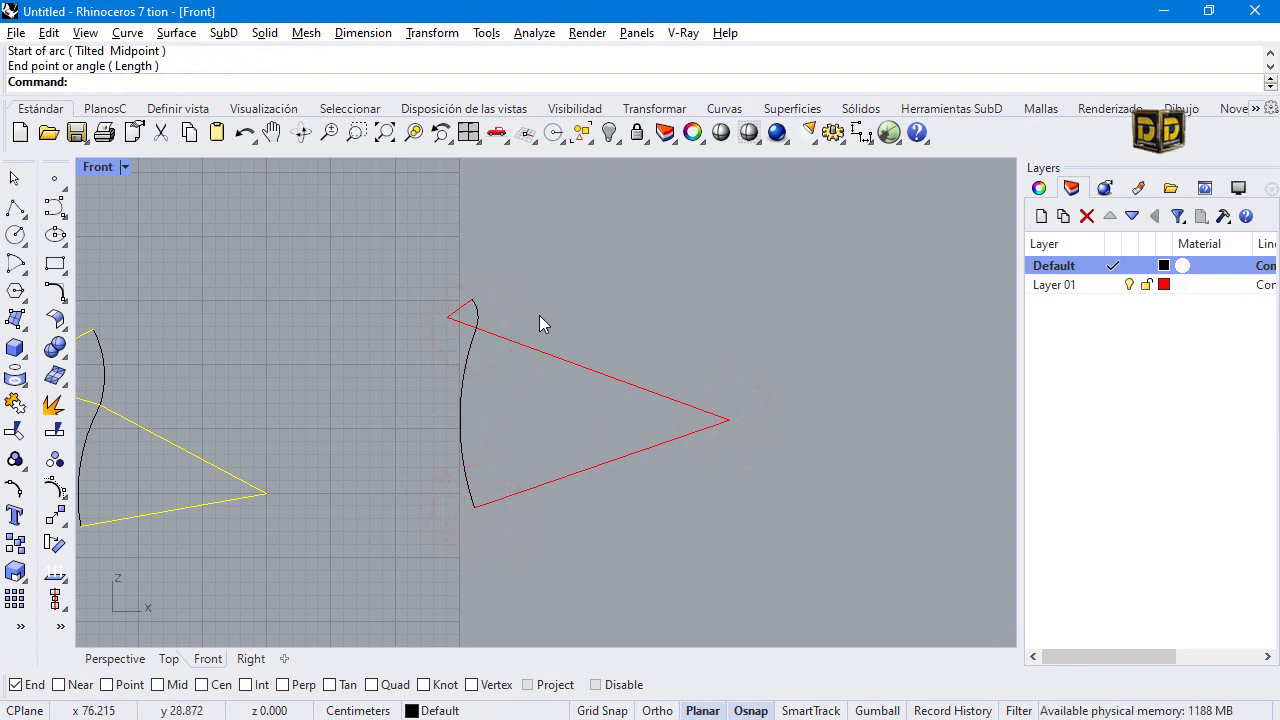
# Hide Layer 01 to check the arcs without the guide polylines, and show the layer again.
pyautogui.click(562, 357)
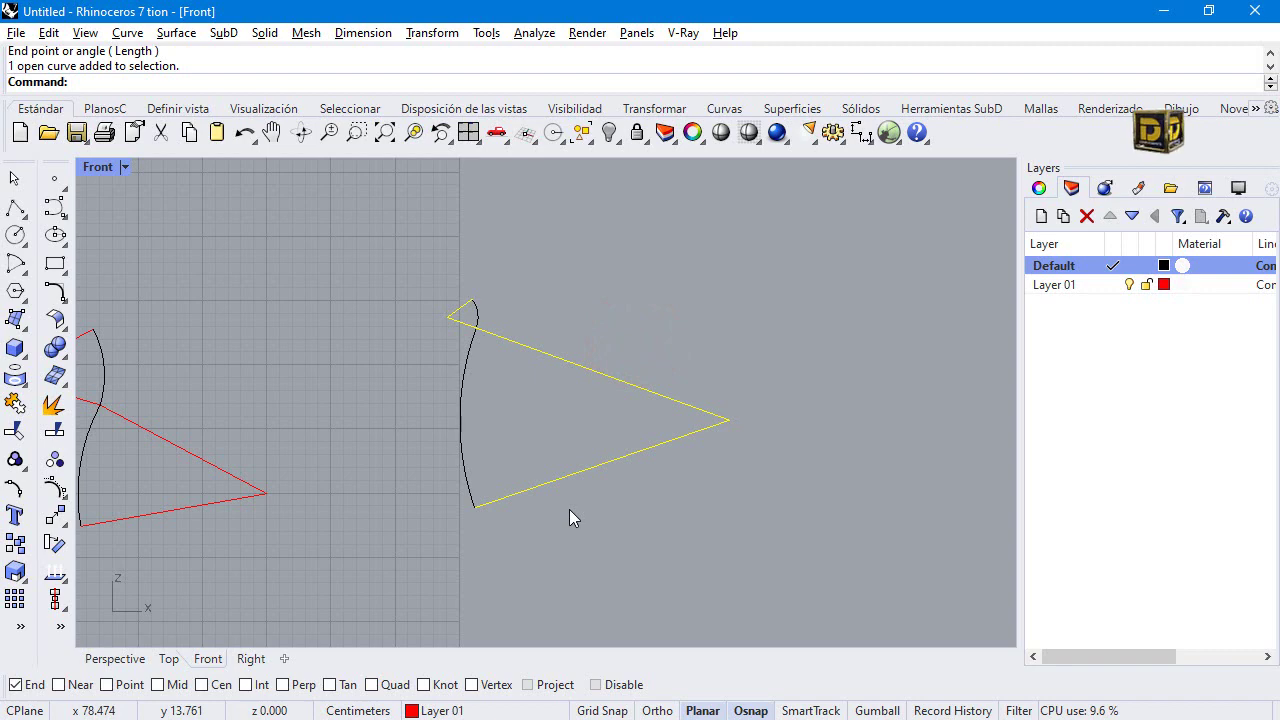
pyautogui.scroll(-5, 655, 394)
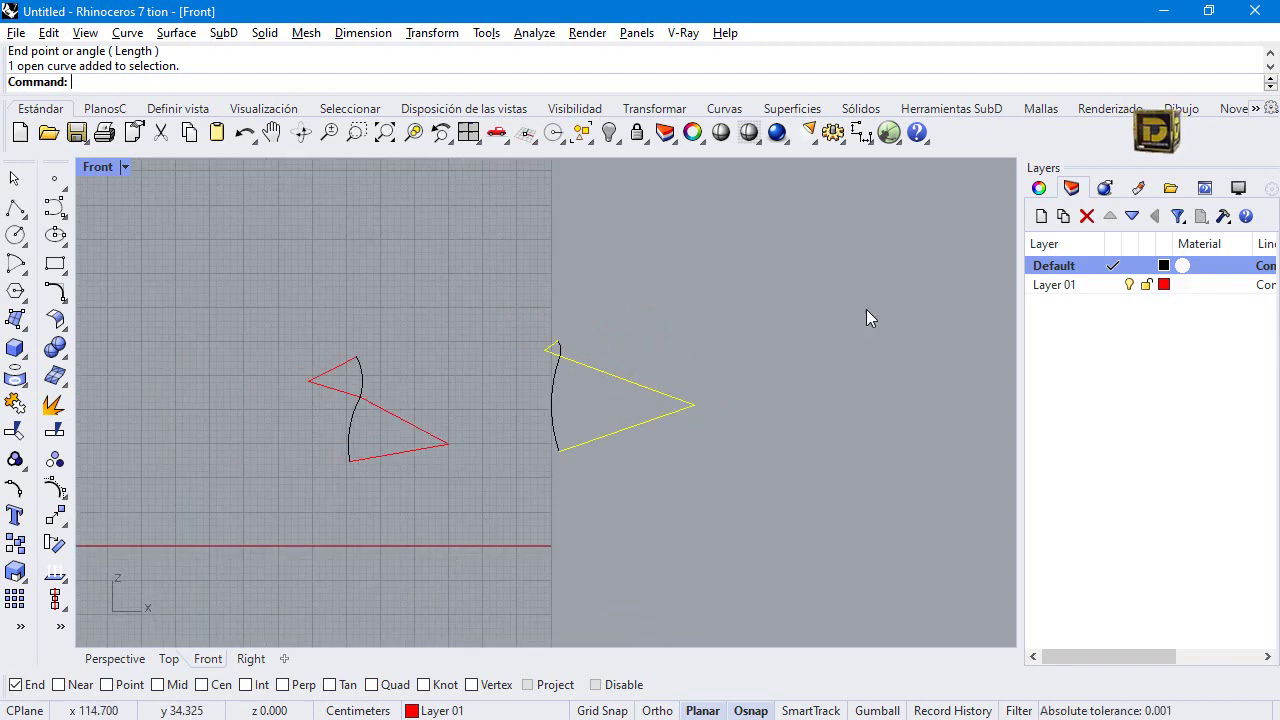
pyautogui.click(1130, 286)
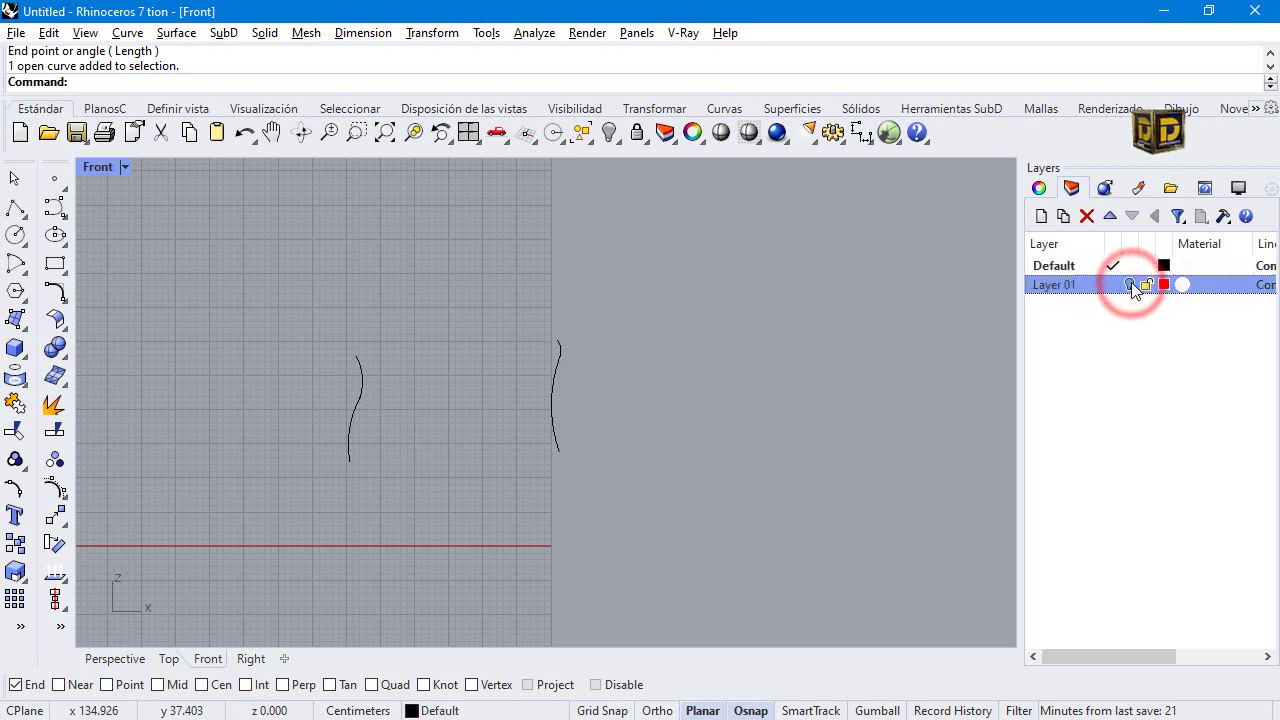
pyautogui.click(1130, 286)
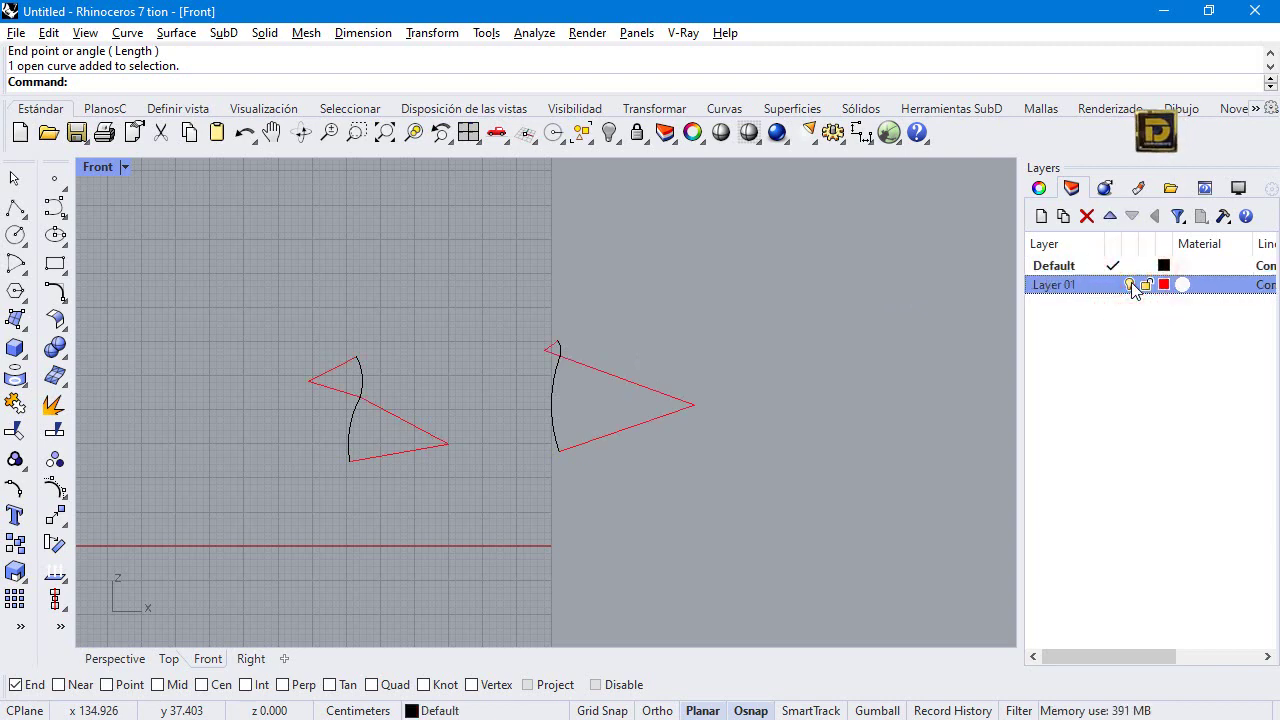
# Delete both red guide polylines on Layer 01, keeping only the black arcs.
pyautogui.moveTo(740, 342); pyautogui.dragTo(660, 455)
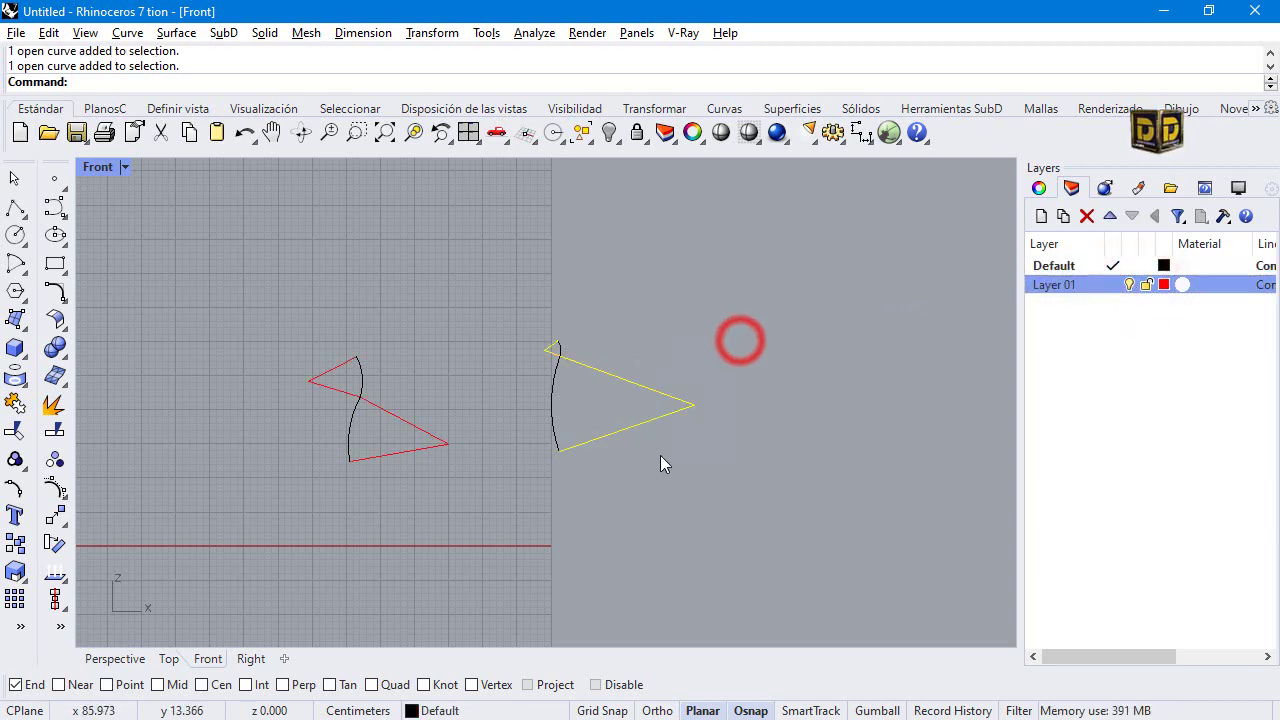
pyautogui.press('Delete')
pyautogui.click(308, 378)
pyautogui.press('Delete')
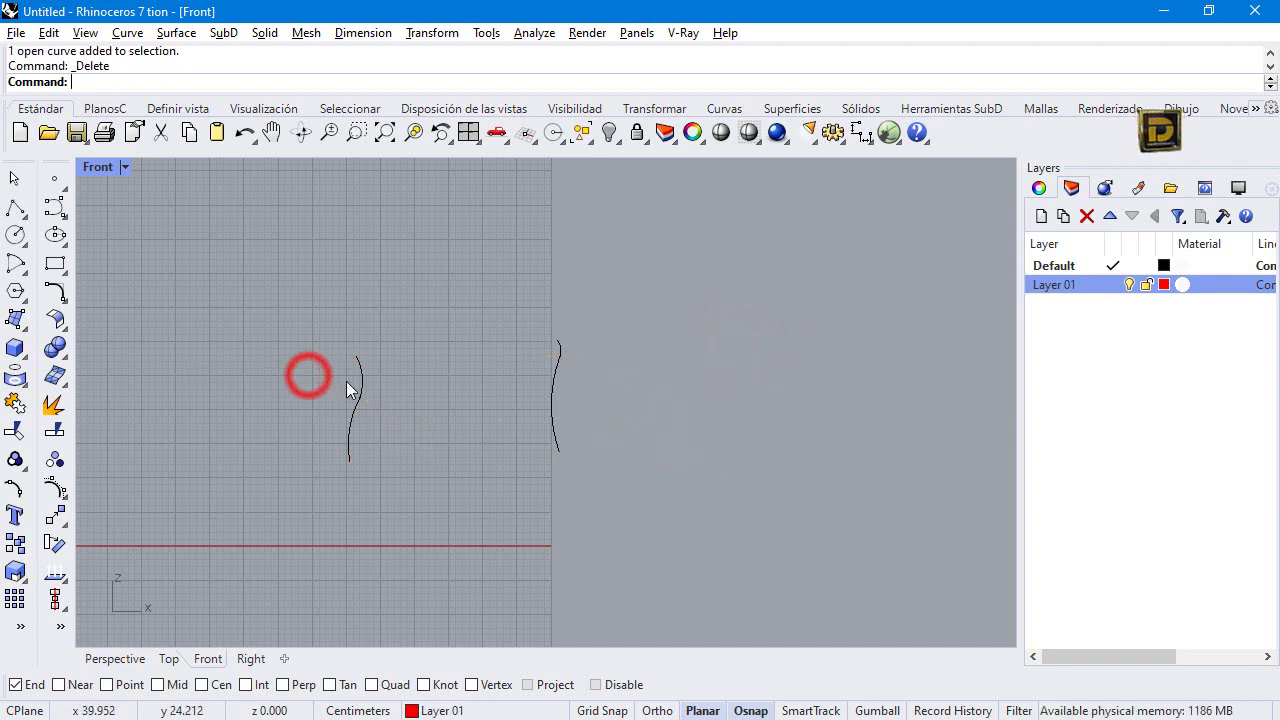
# Join the four arcs so each touching pair forms one S-shaped profile curve.
pyautogui.moveTo(265, 284); pyautogui.dragTo(631, 547)
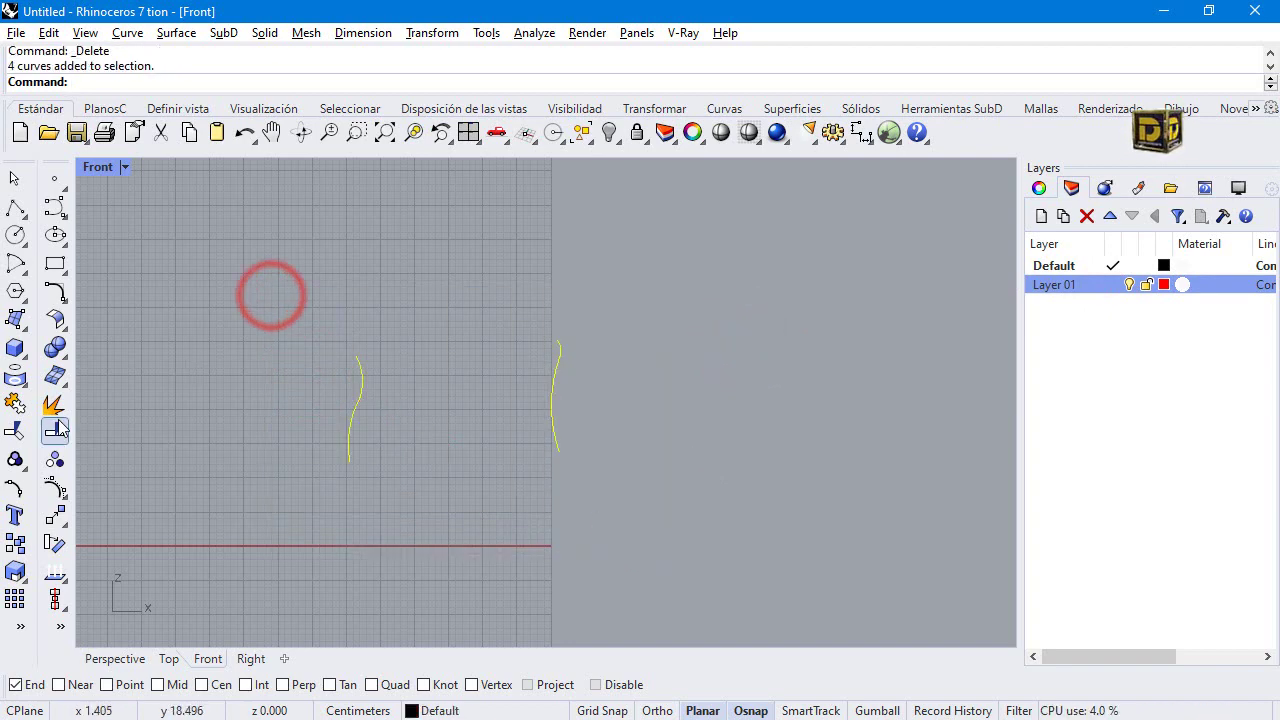
pyautogui.click(15, 403)
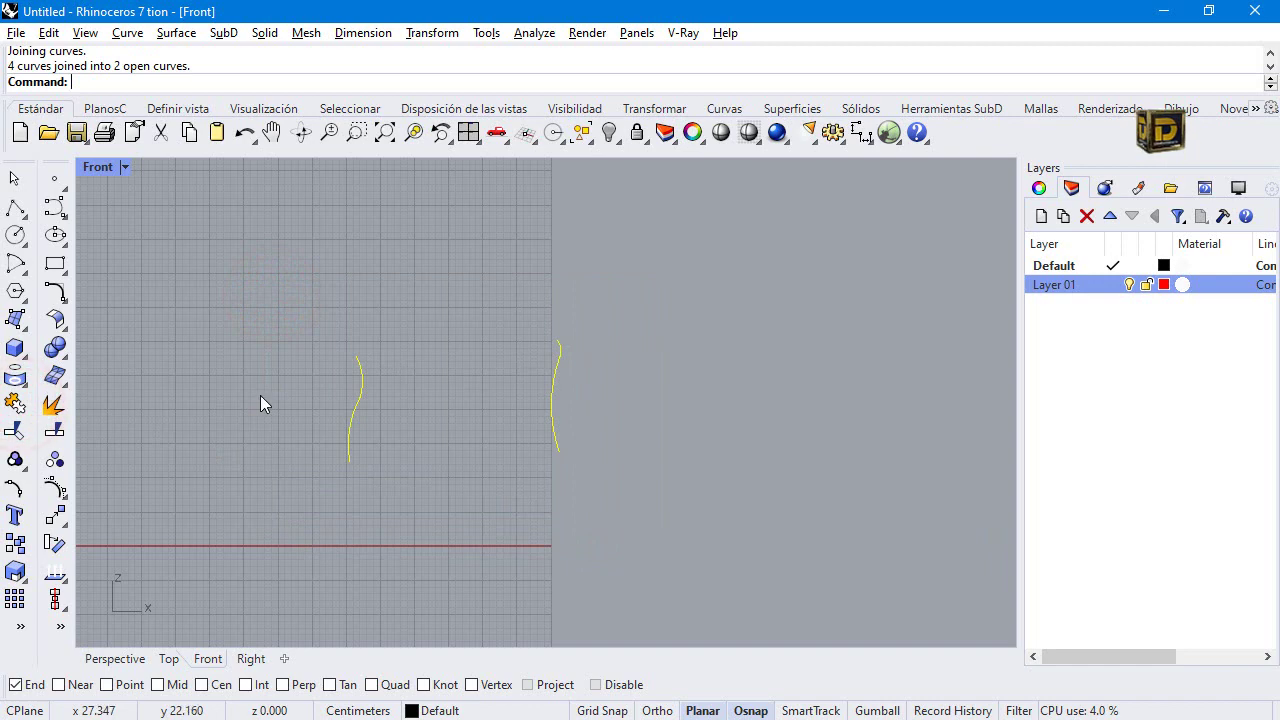
# Move the right S-shaped curve by its lower end onto the lower end of the left curve.
pyautogui.click(354, 420)
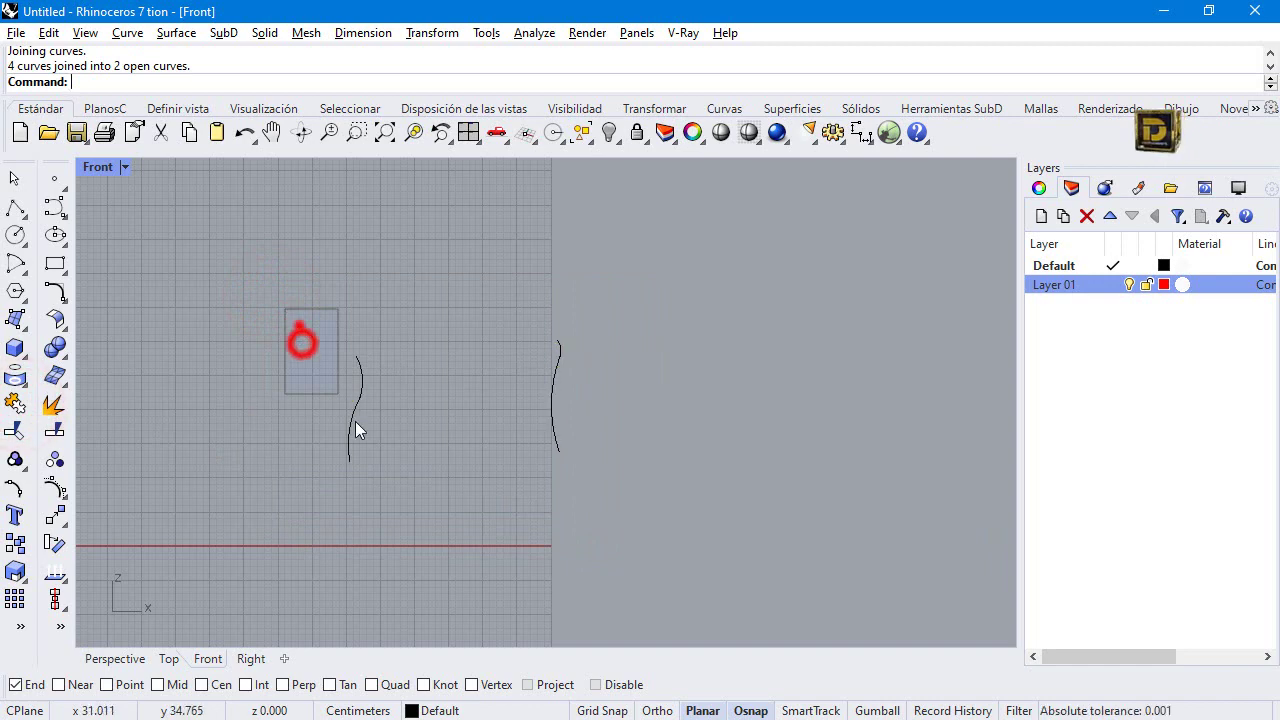
pyautogui.click(556, 378)
pyautogui.click(362, 390)
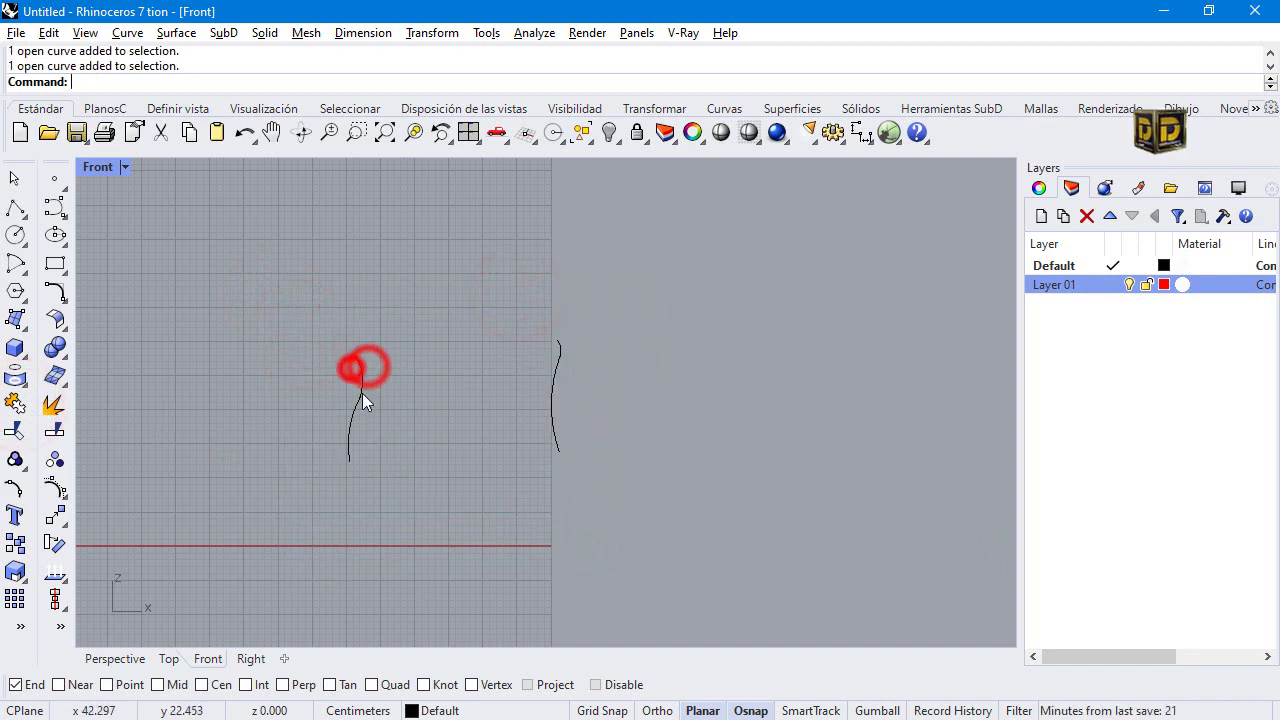
pyautogui.click(553, 395)
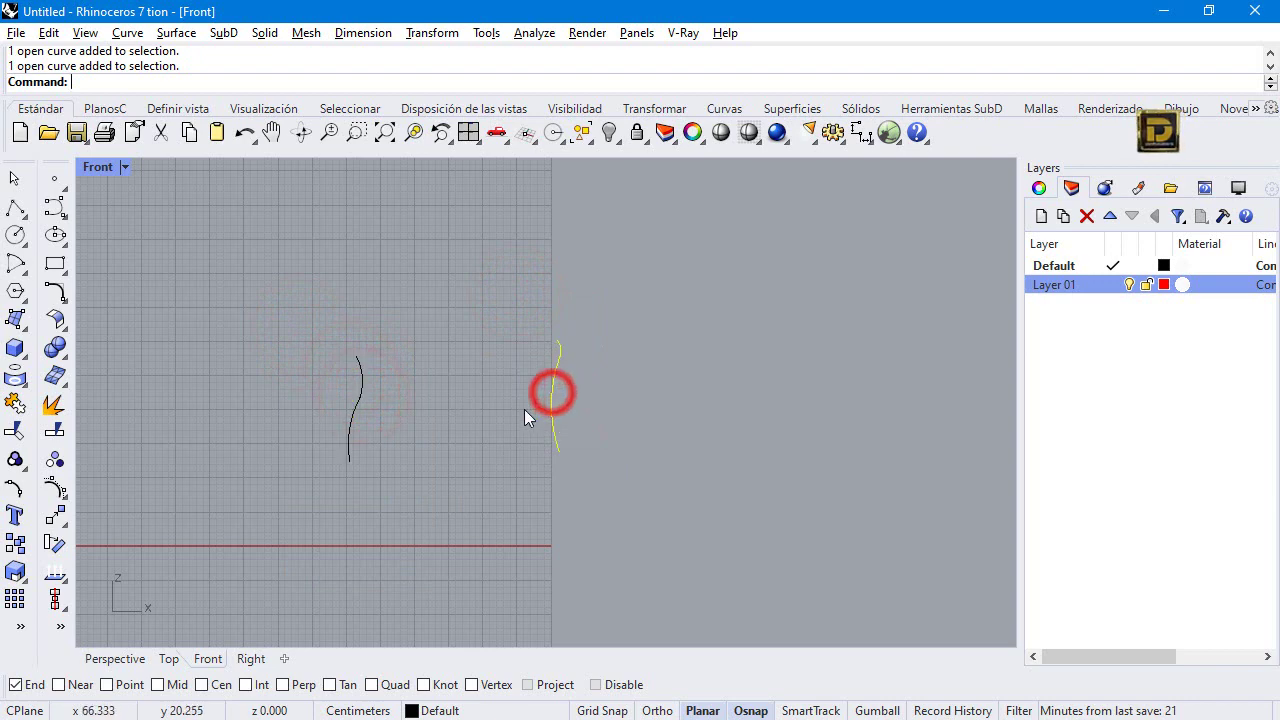
pyautogui.click(57, 541)
pyautogui.click(558, 451)
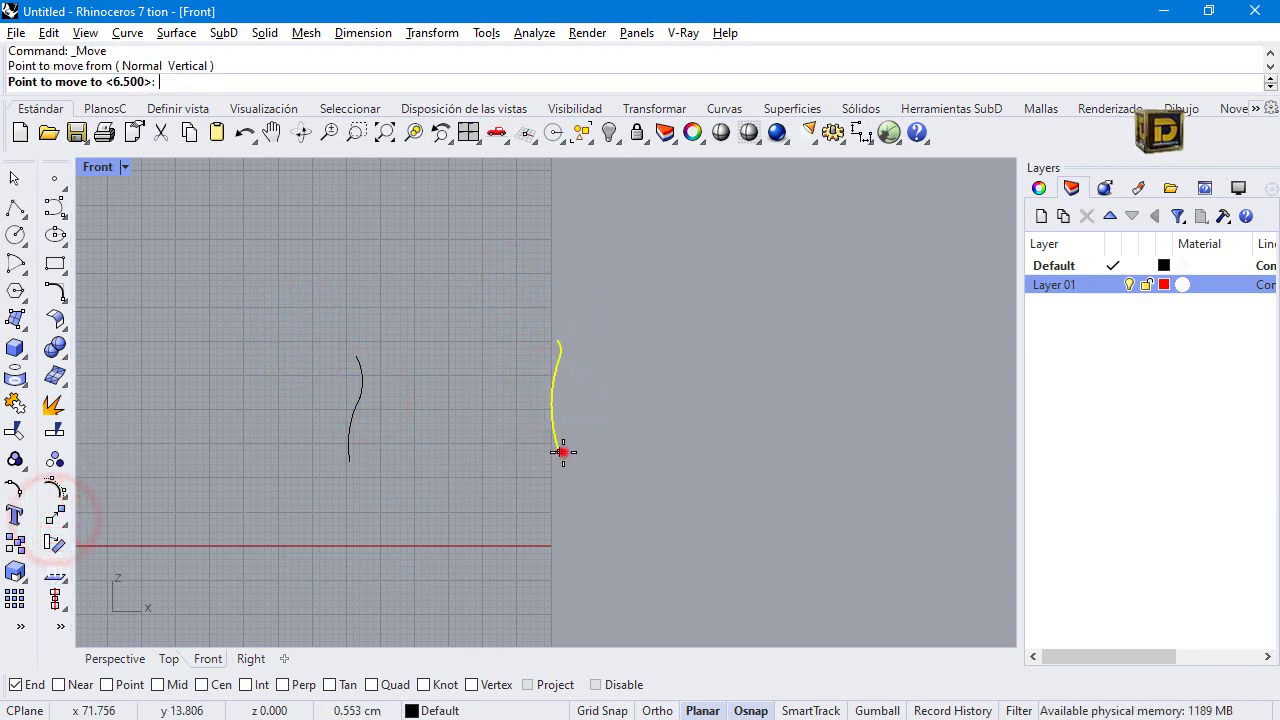
pyautogui.click(350, 461)
# Move the same curve 6.5 cm horizontally away from the left curve's lower end, keeping both lower ends level.
pyautogui.press('Return')
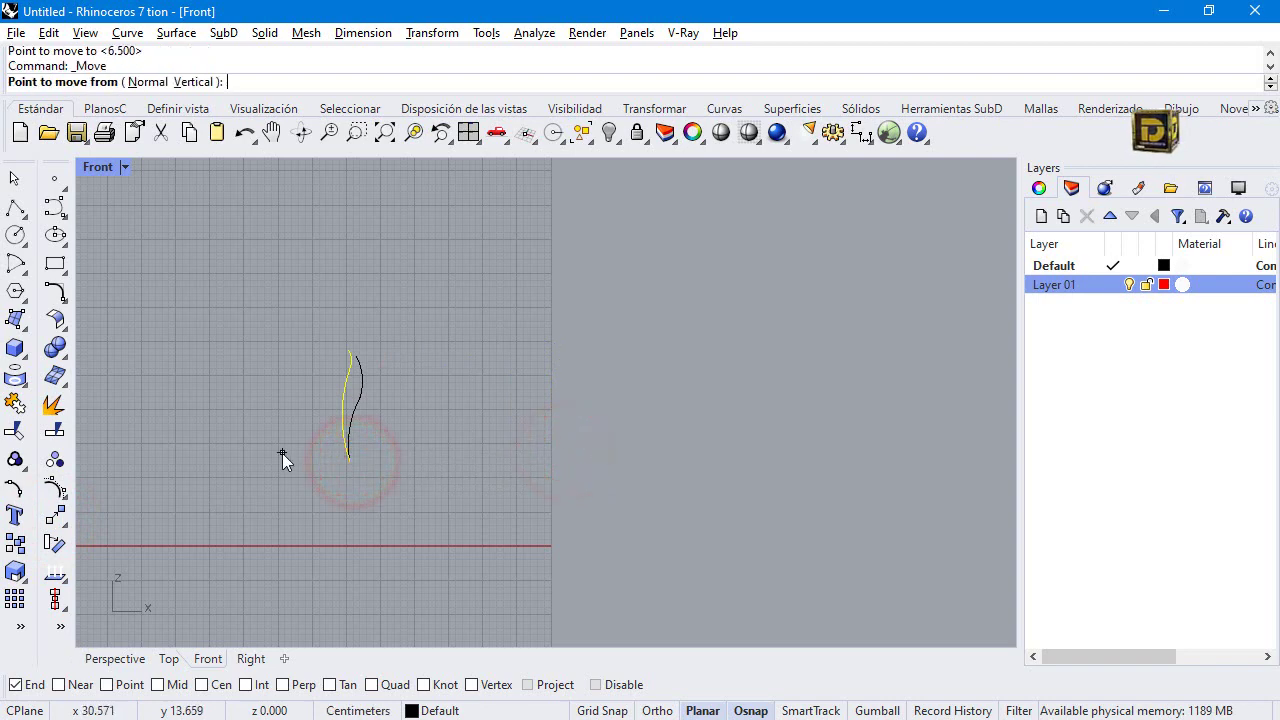
pyautogui.click(349, 461)
pyautogui.write('6.')
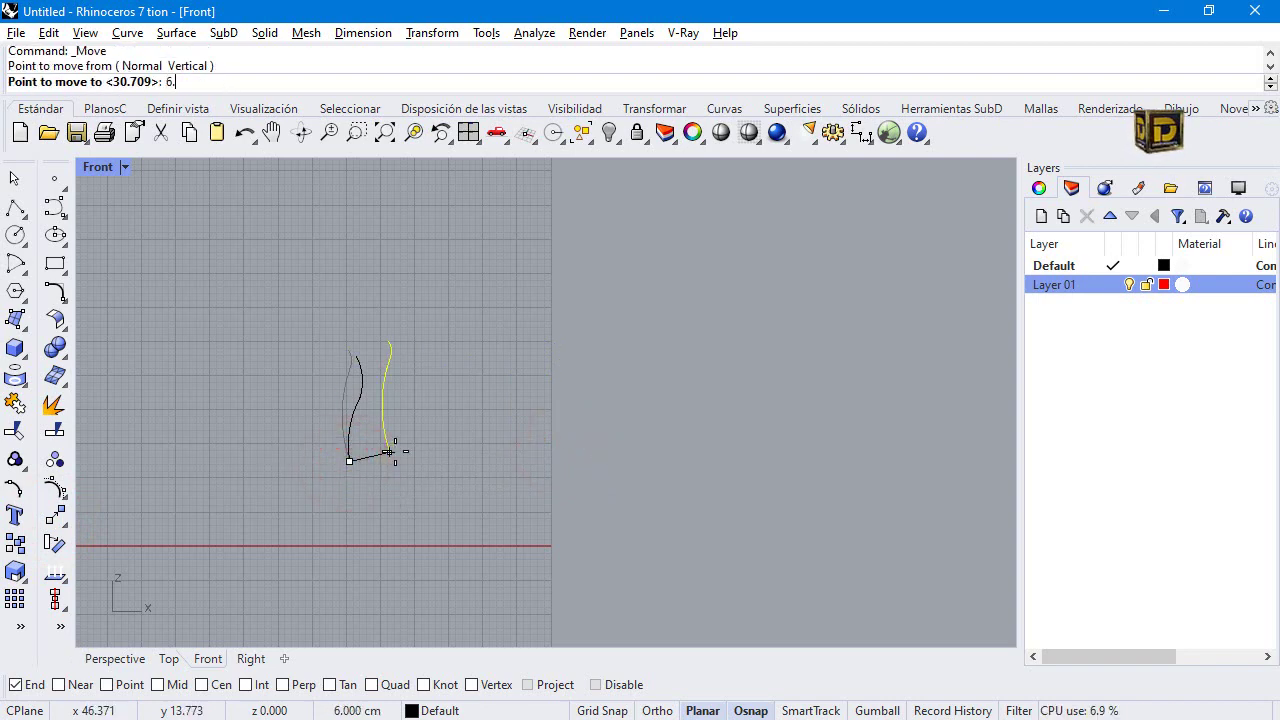
pyautogui.write('5')
pyautogui.press('Return')
pyautogui.click(443, 440)
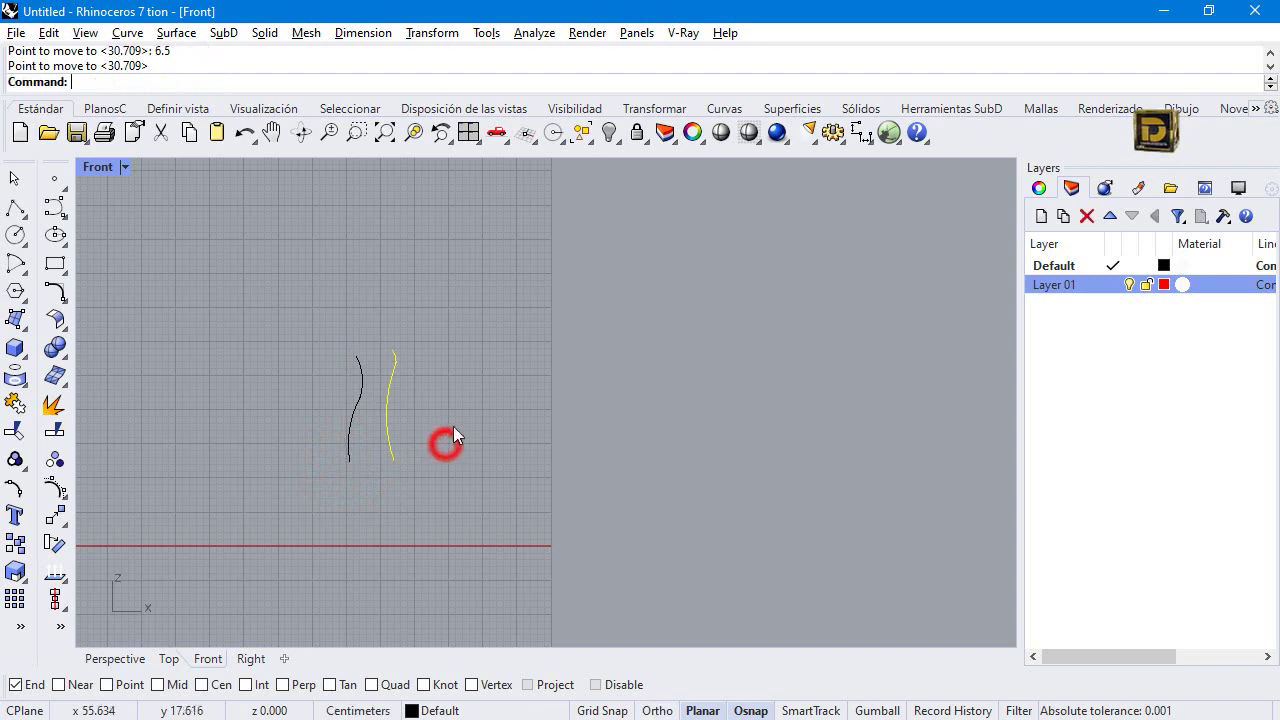
pyautogui.click(306, 294)
# Draw a diameter ellipse between the two curves' upper ends, with a 3 cm second axis set along Y in the Top view.
pyautogui.scroll(2, 350, 340)
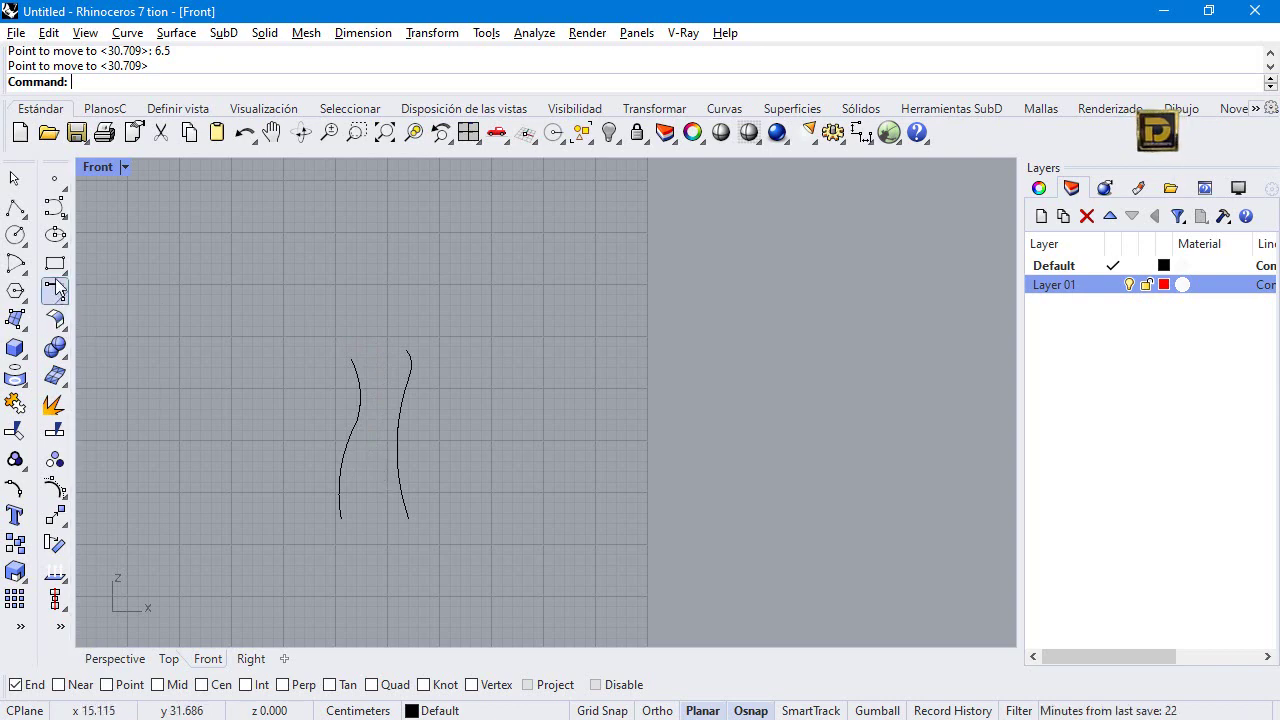
pyautogui.click(61, 246)
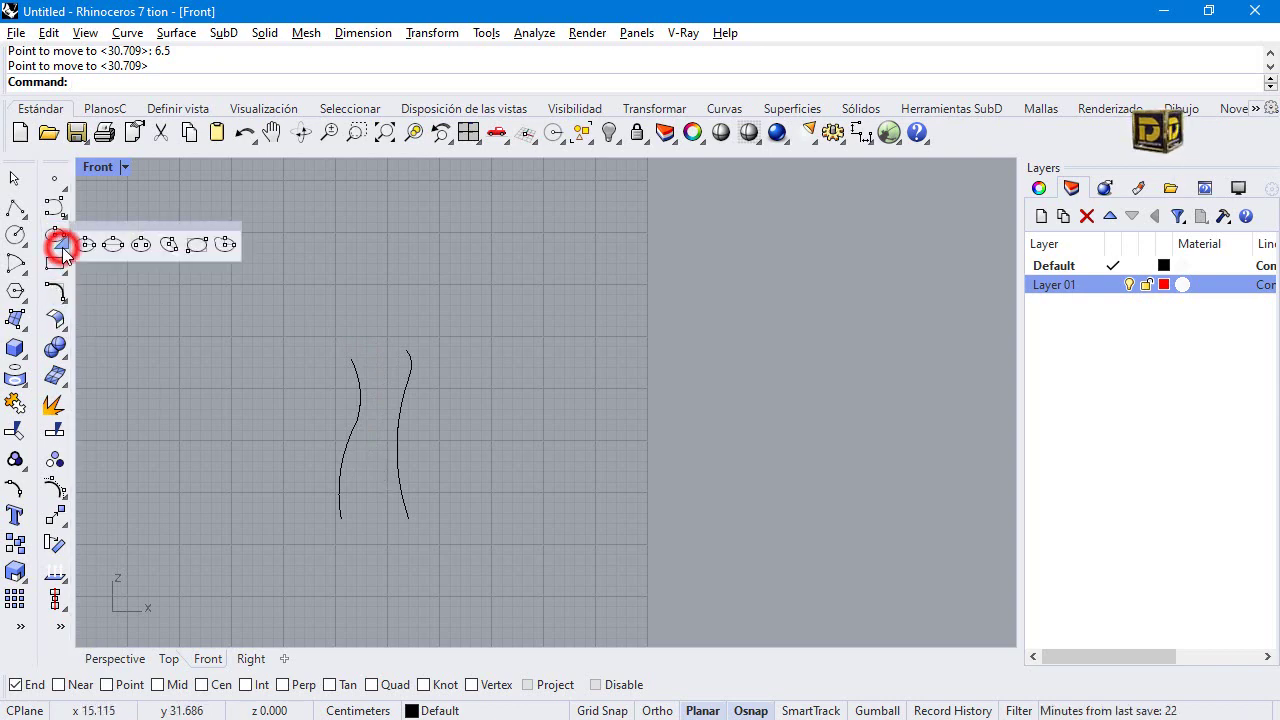
pyautogui.click(115, 248)
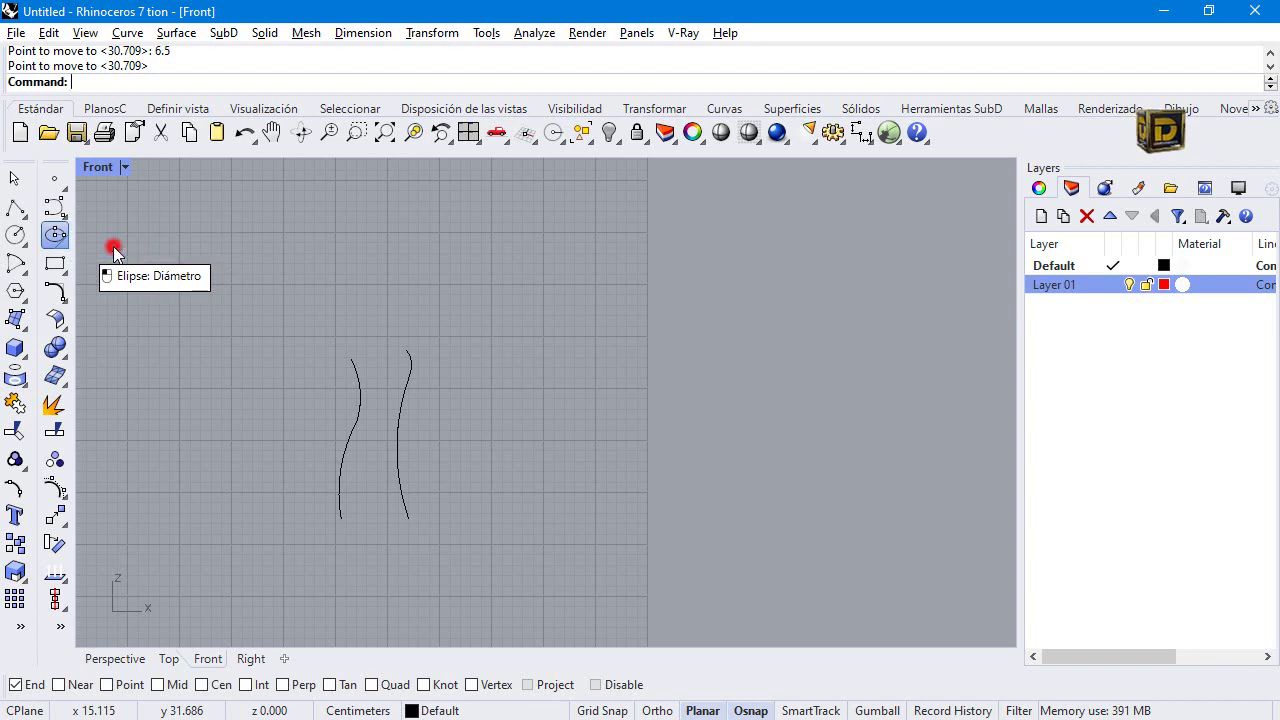
pyautogui.click(351, 358)
pyautogui.click(404, 350)
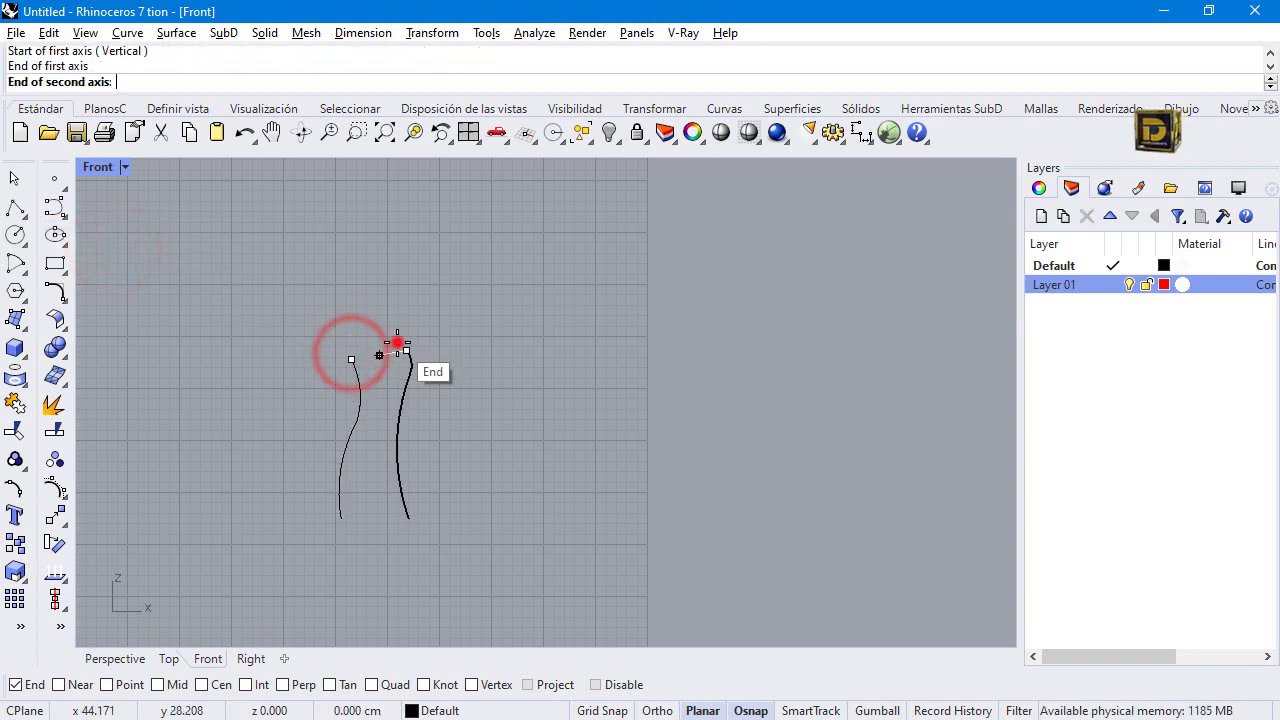
pyautogui.doubleClick(98, 167)
pyautogui.moveTo(290, 253); pyautogui.dragTo(180, 227, button='right')
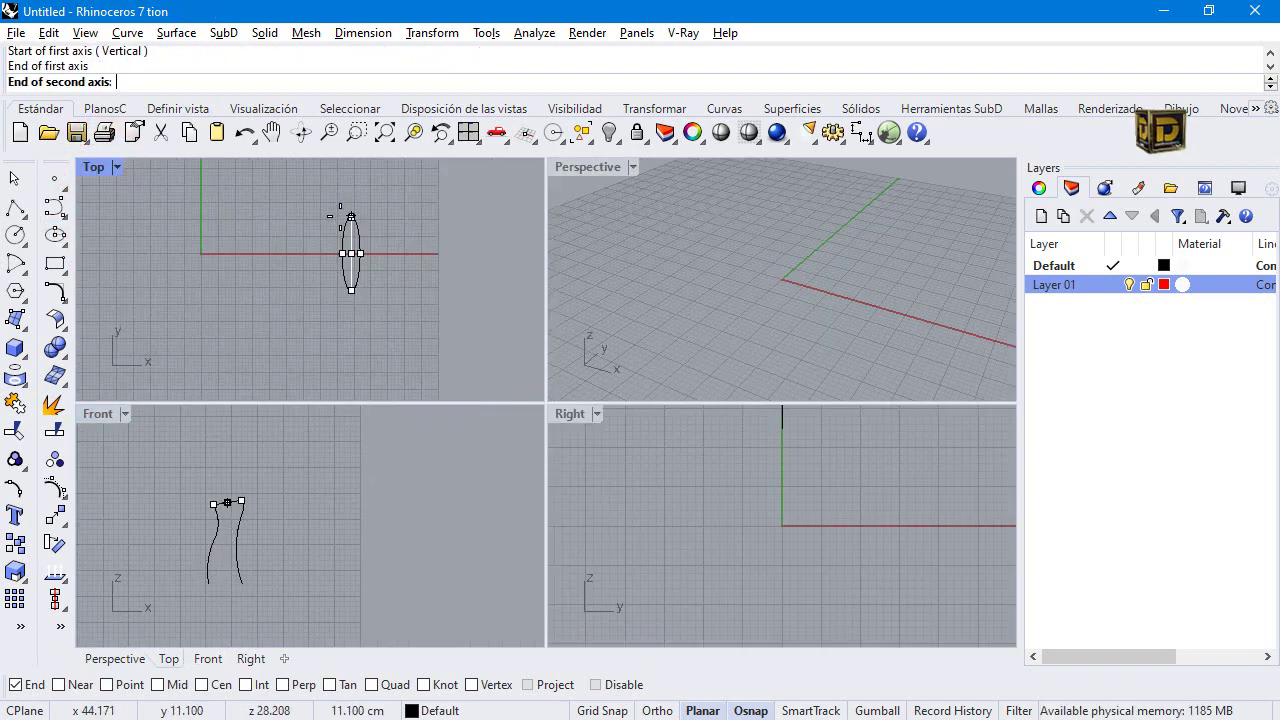
pyautogui.write('3')
pyautogui.press('Return')
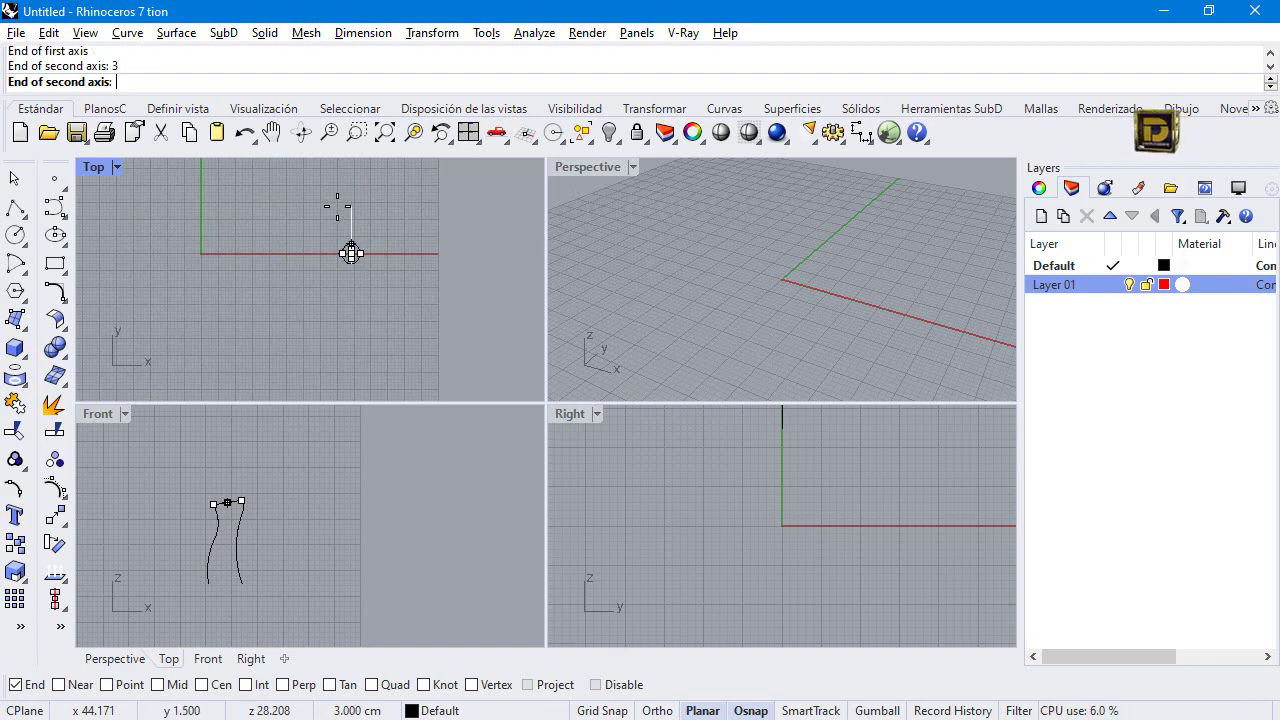
pyautogui.scroll(3, 350, 260)
pyautogui.click(349, 286)
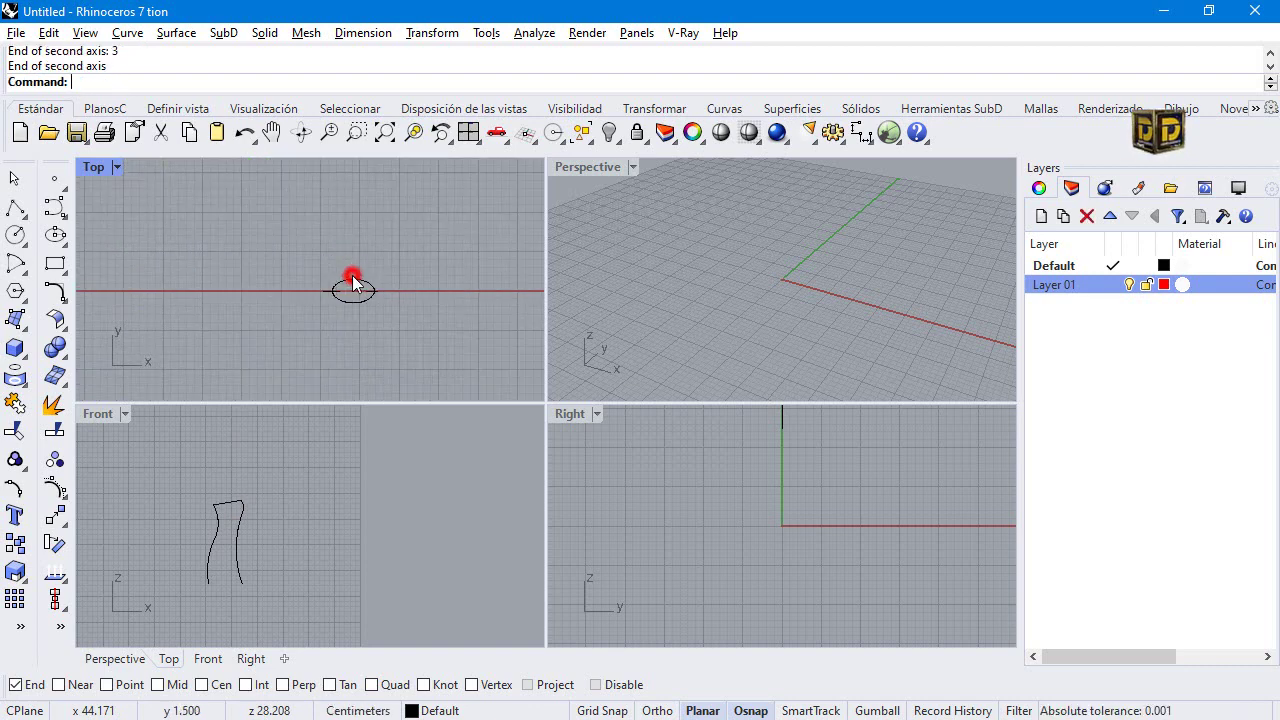
# Draw a diameter ellipse between the two curves' lower ends, with a 3.5 cm second axis along Y in the Top view.
pyautogui.rightClick(224, 583)
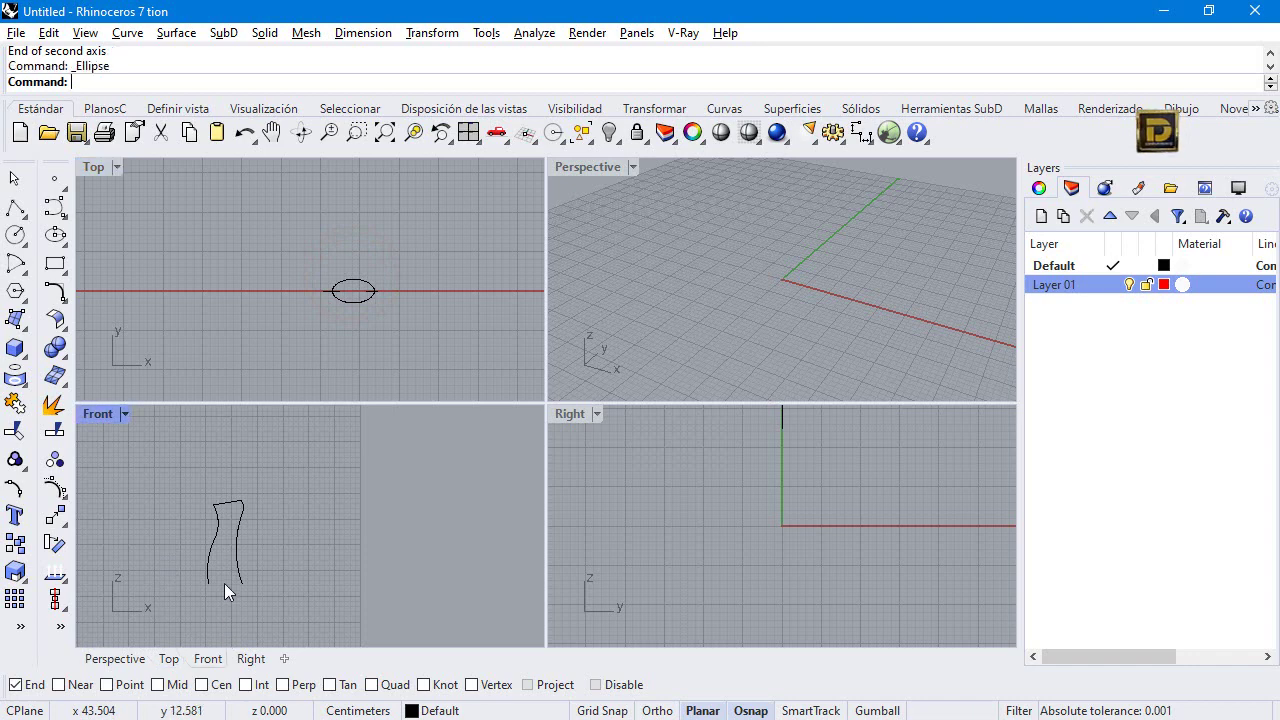
pyautogui.click(208, 583)
pyautogui.click(240, 582)
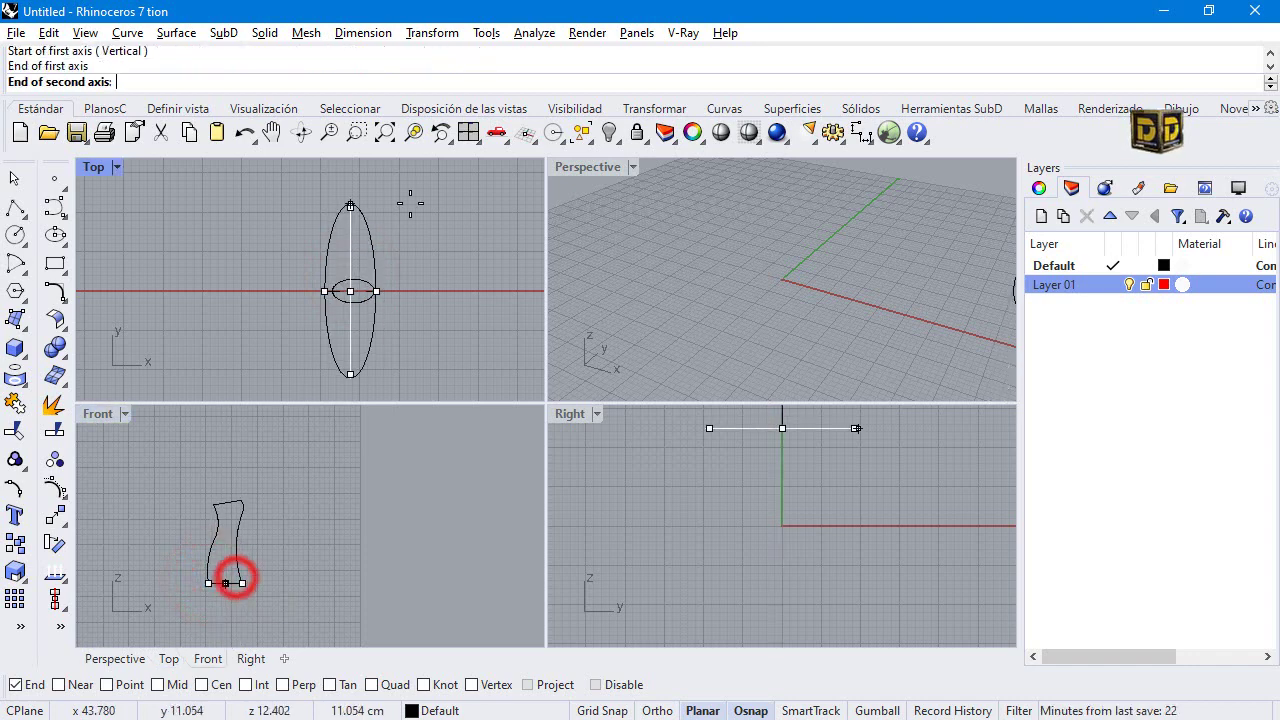
pyautogui.write('3.5')
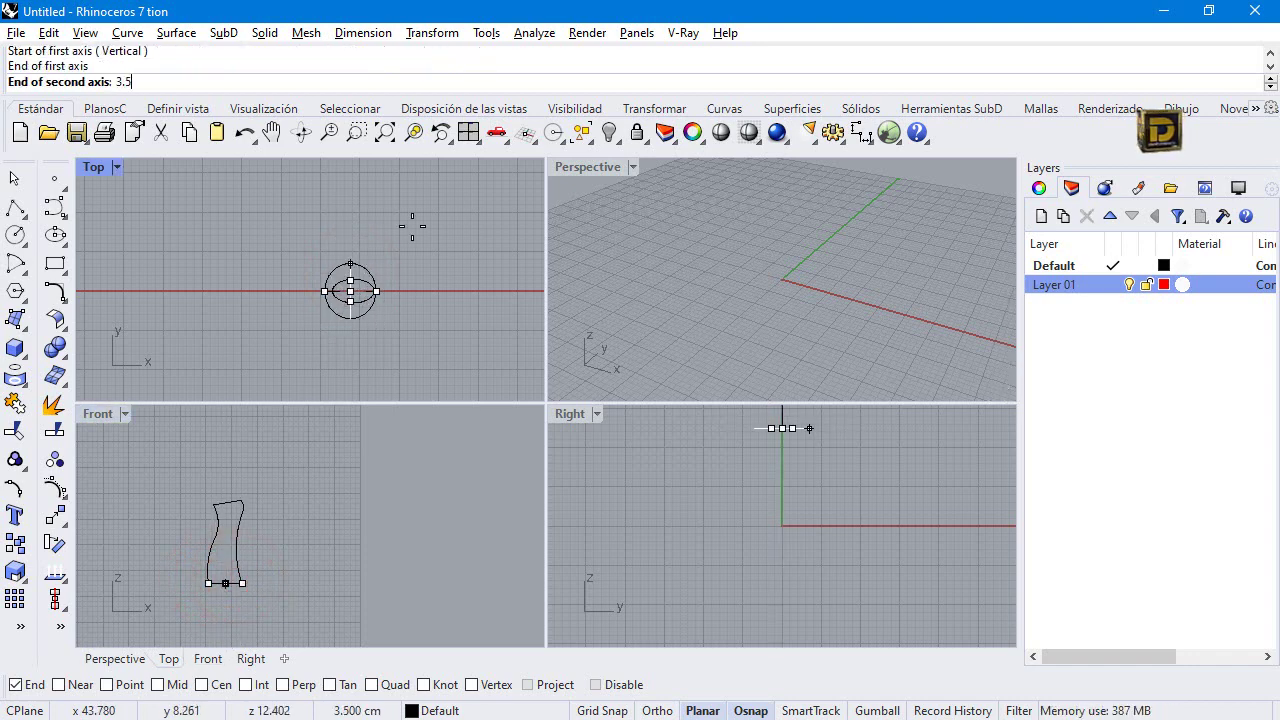
pyautogui.press('Return')
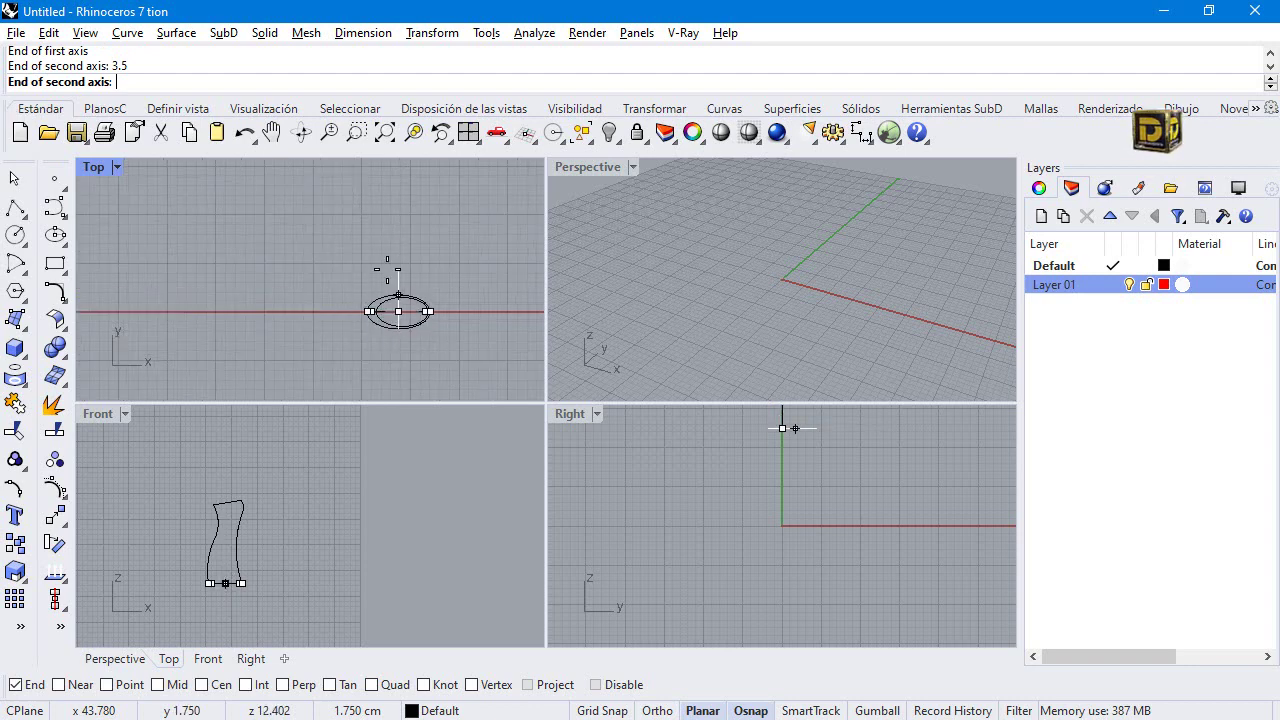
pyautogui.click(386, 270)
# Sweep a surface along the two S-shaped curves as rails, using the upper and lower ellipses as cross sections.
pyautogui.scroll(-5, 664, 232)
pyautogui.doubleClick(605, 167)
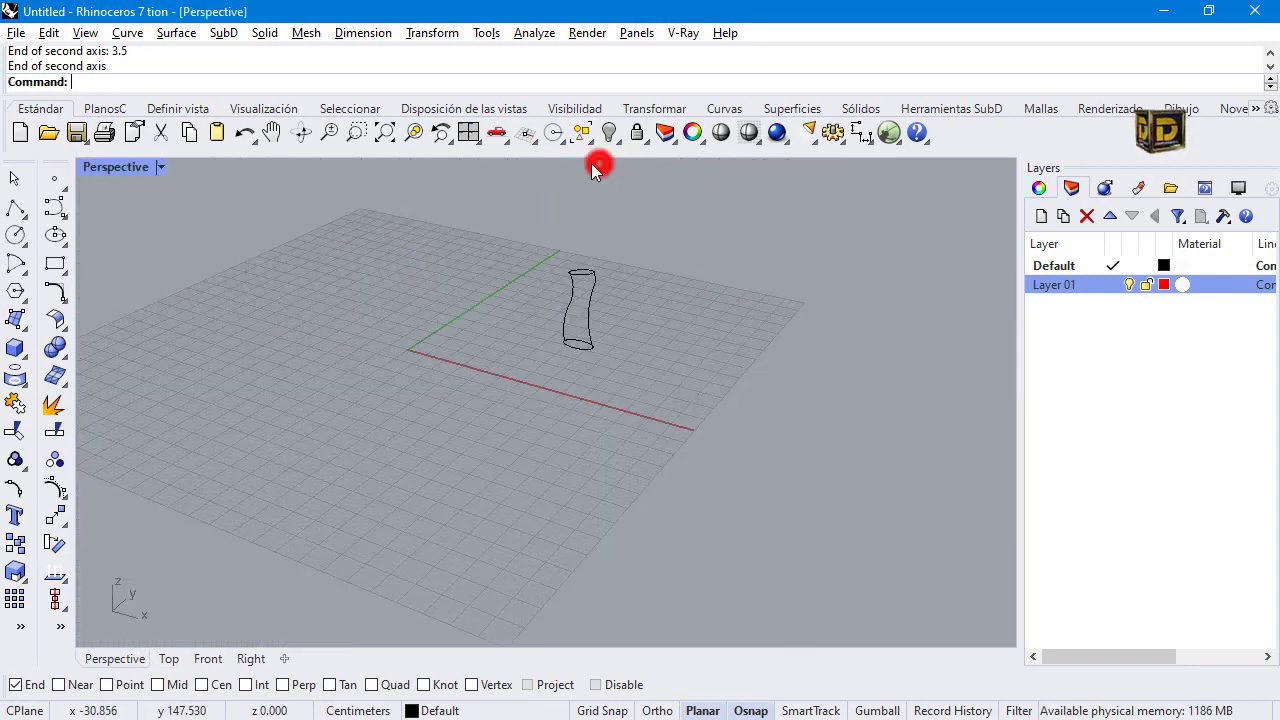
pyautogui.doubleClick(112, 167)
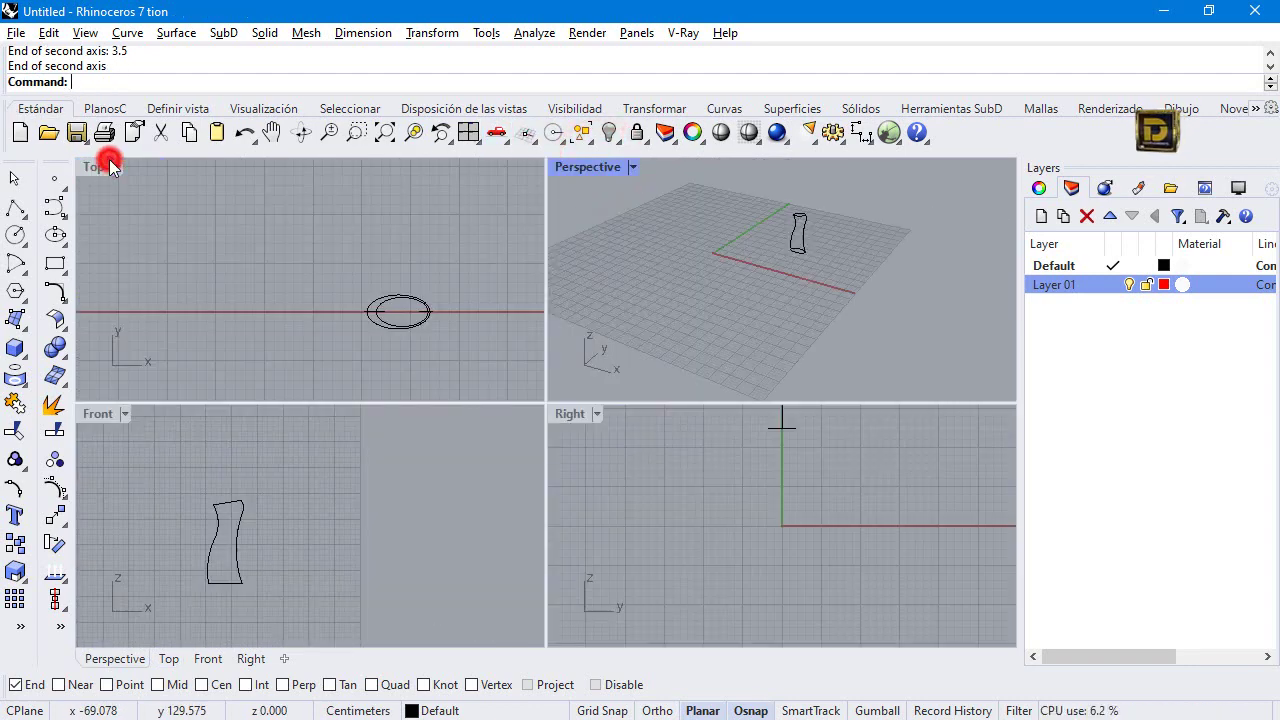
pyautogui.rightClick(385, 134)
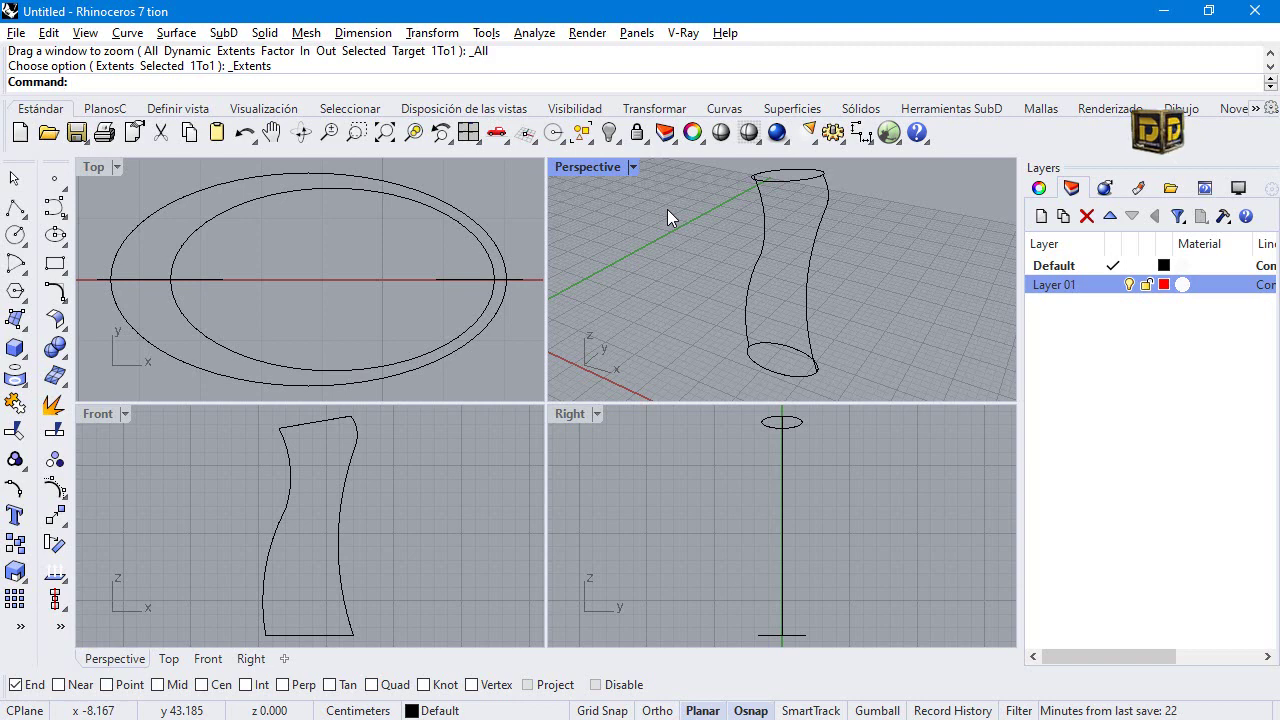
pyautogui.click(20, 322)
pyautogui.click(77, 436)
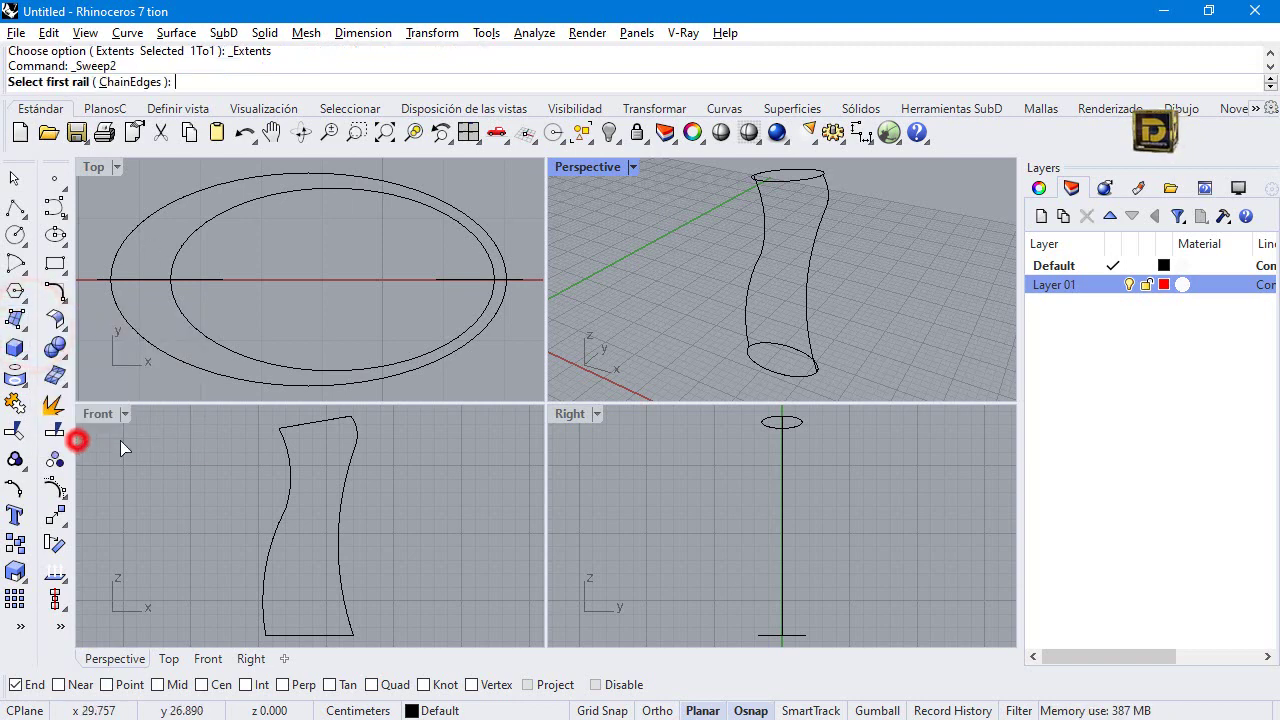
pyautogui.click(754, 292)
pyautogui.click(808, 290)
pyautogui.click(790, 188)
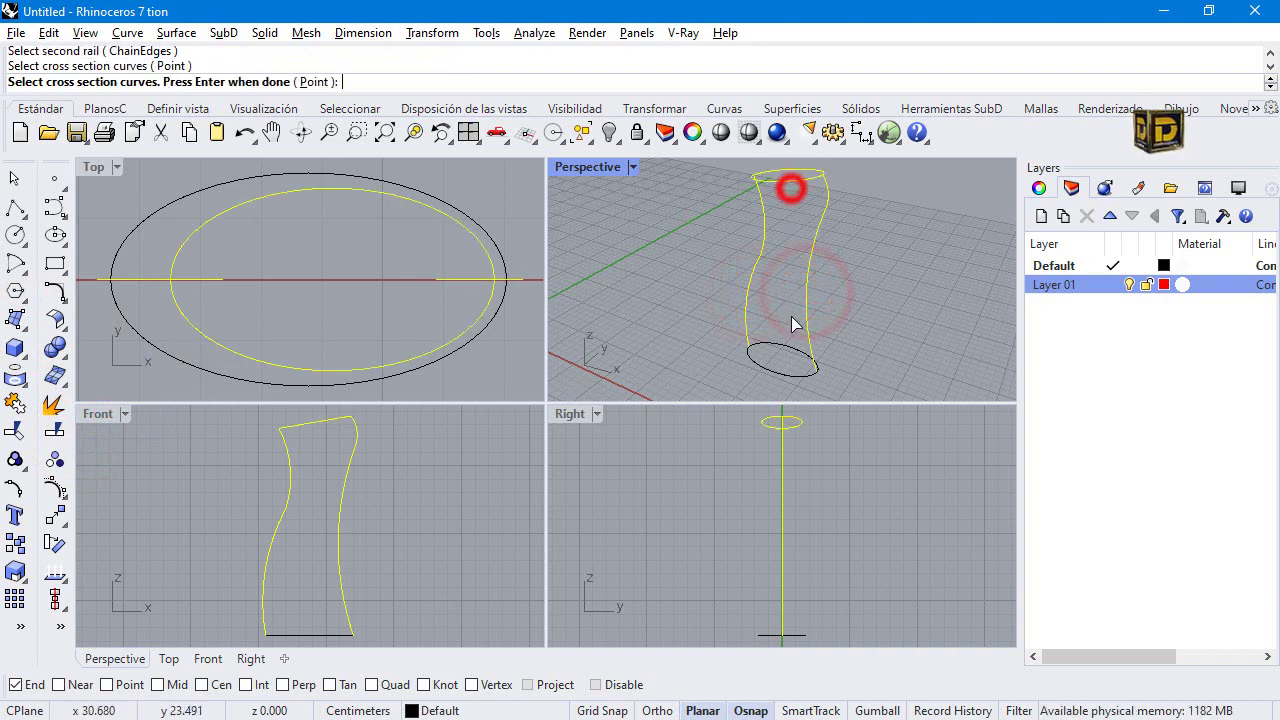
pyautogui.click(776, 372)
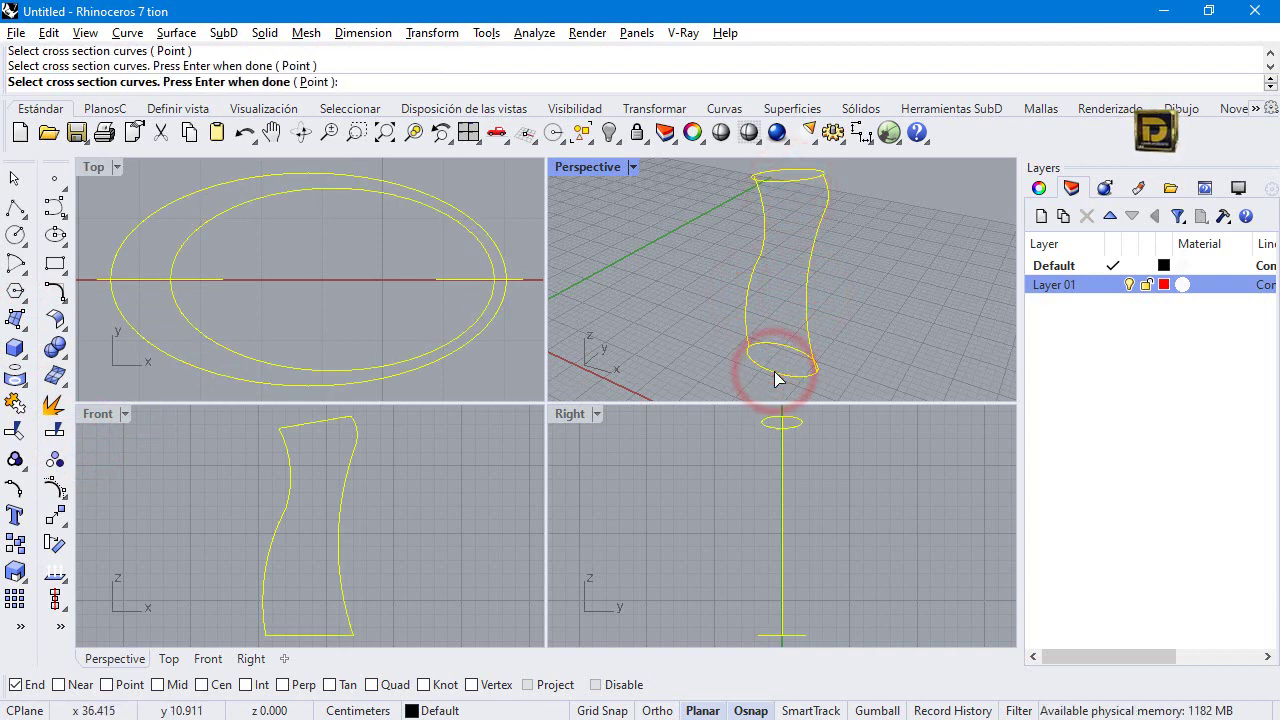
pyautogui.press('Return')
pyautogui.press('Return')
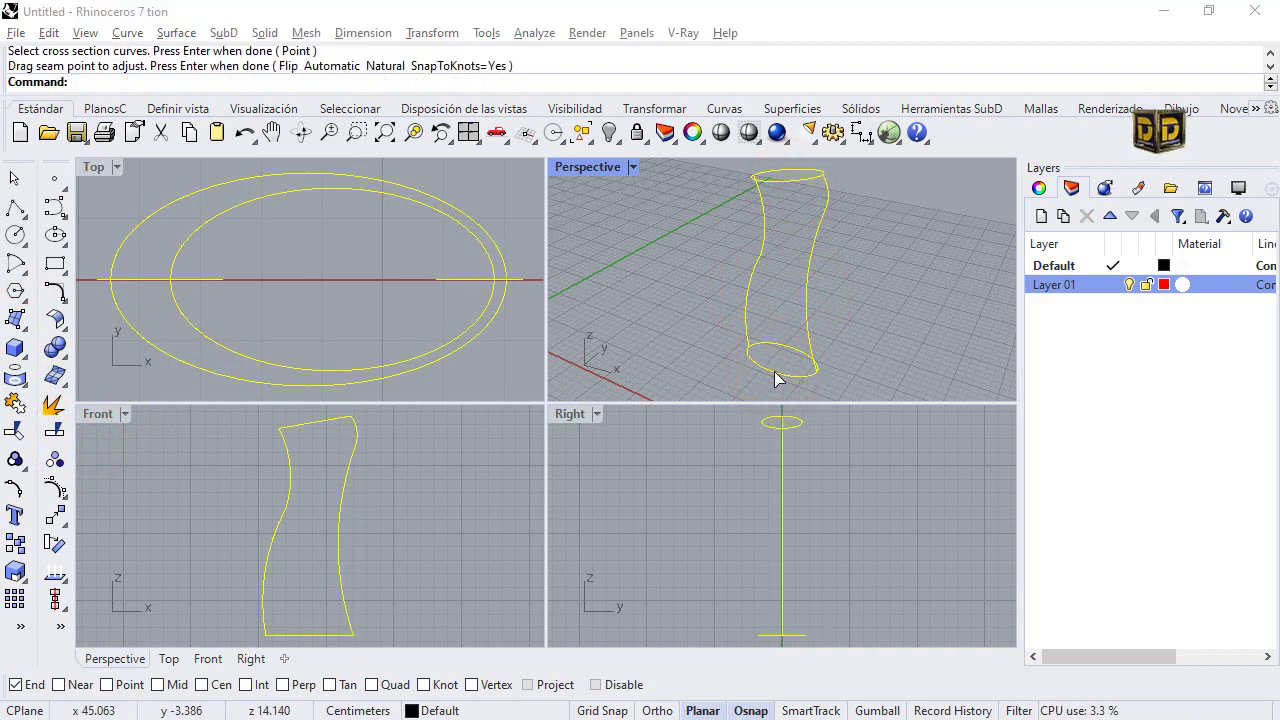
pyautogui.click(1070, 600)
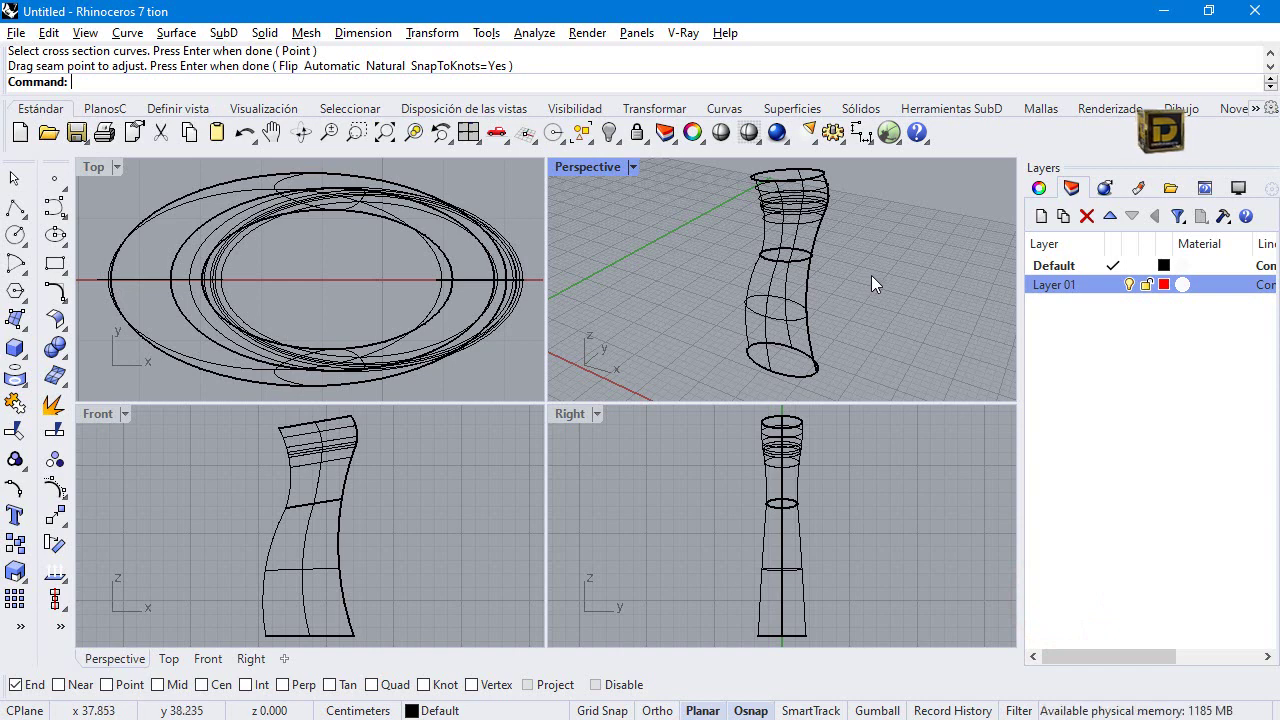
# Maximize the Perspective view and set its display mode to Shaded.
pyautogui.doubleClick(590, 168)
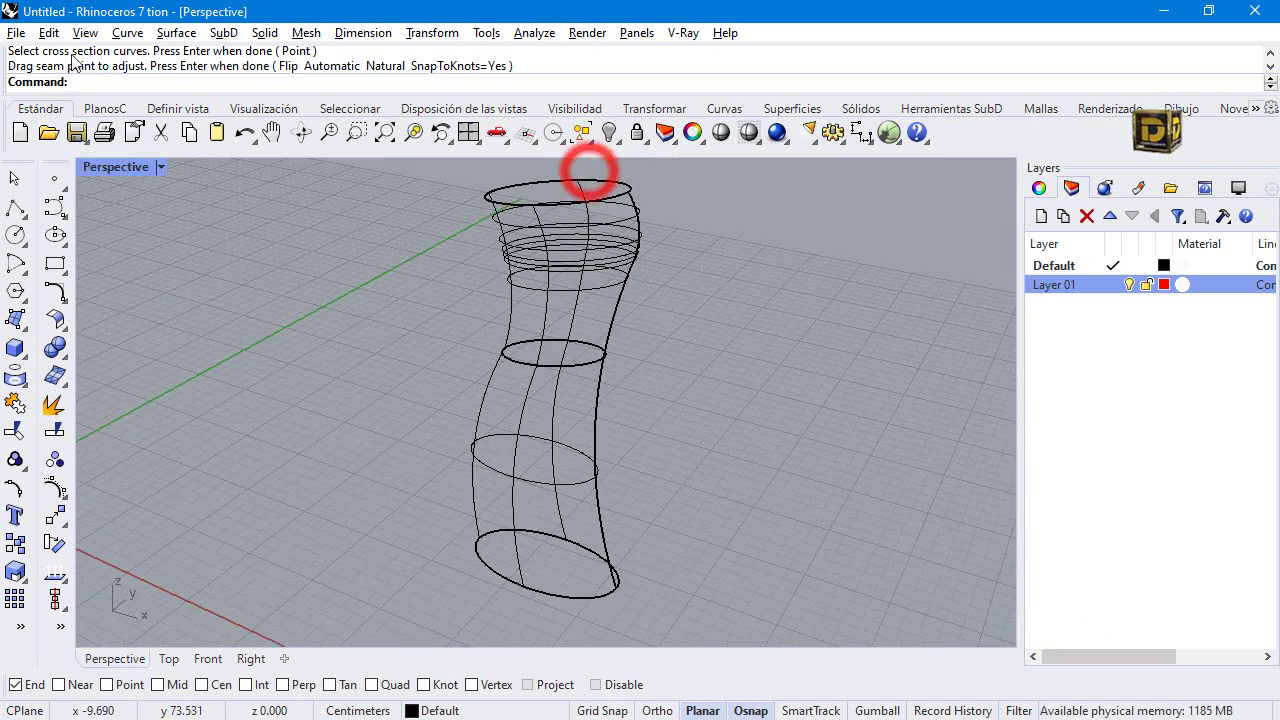
pyautogui.click(160, 168)
pyautogui.click(222, 104)
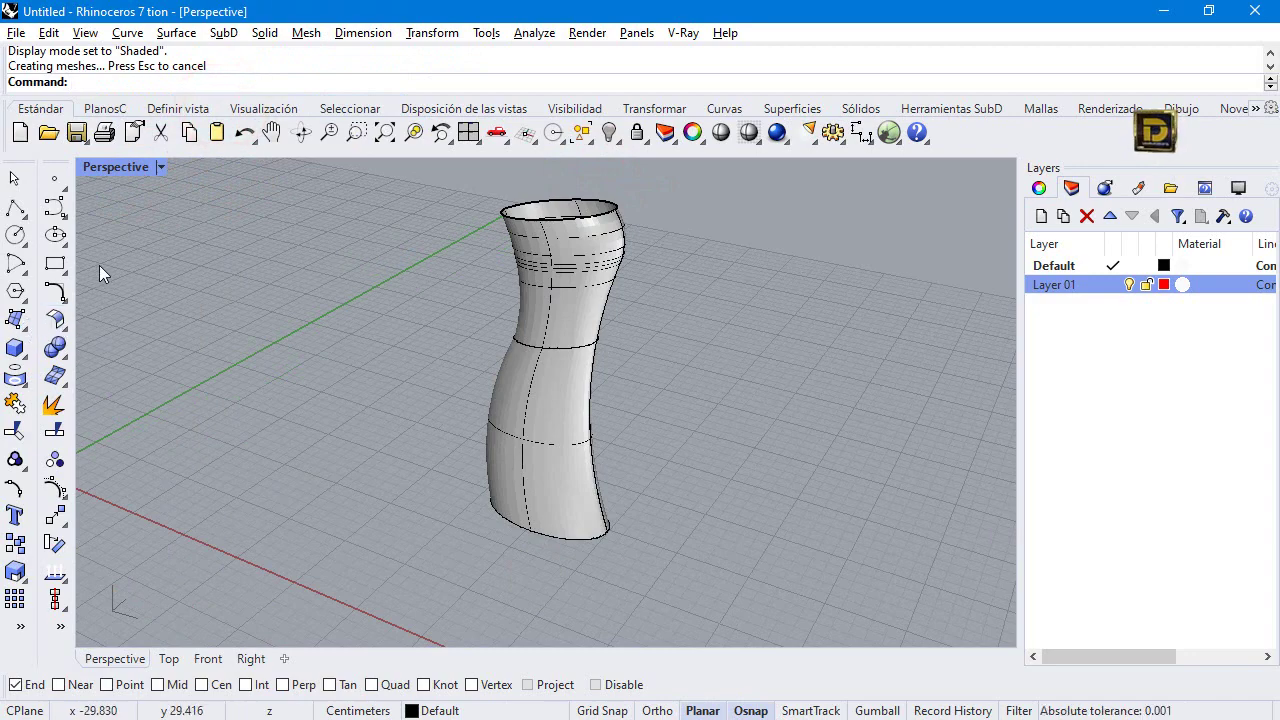
# Close the body's upper opening with a planar surface built from the upper ellipse curve.
pyautogui.click(20, 320)
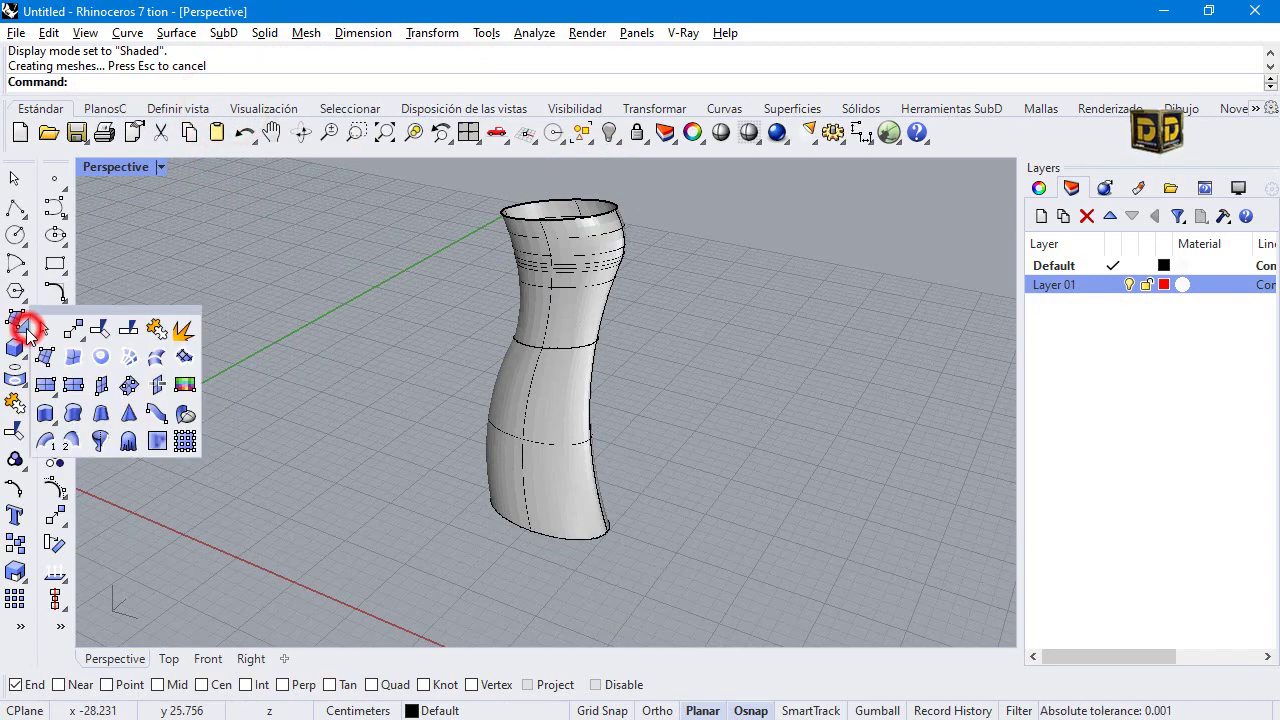
pyautogui.click(91, 357)
pyautogui.click(582, 224)
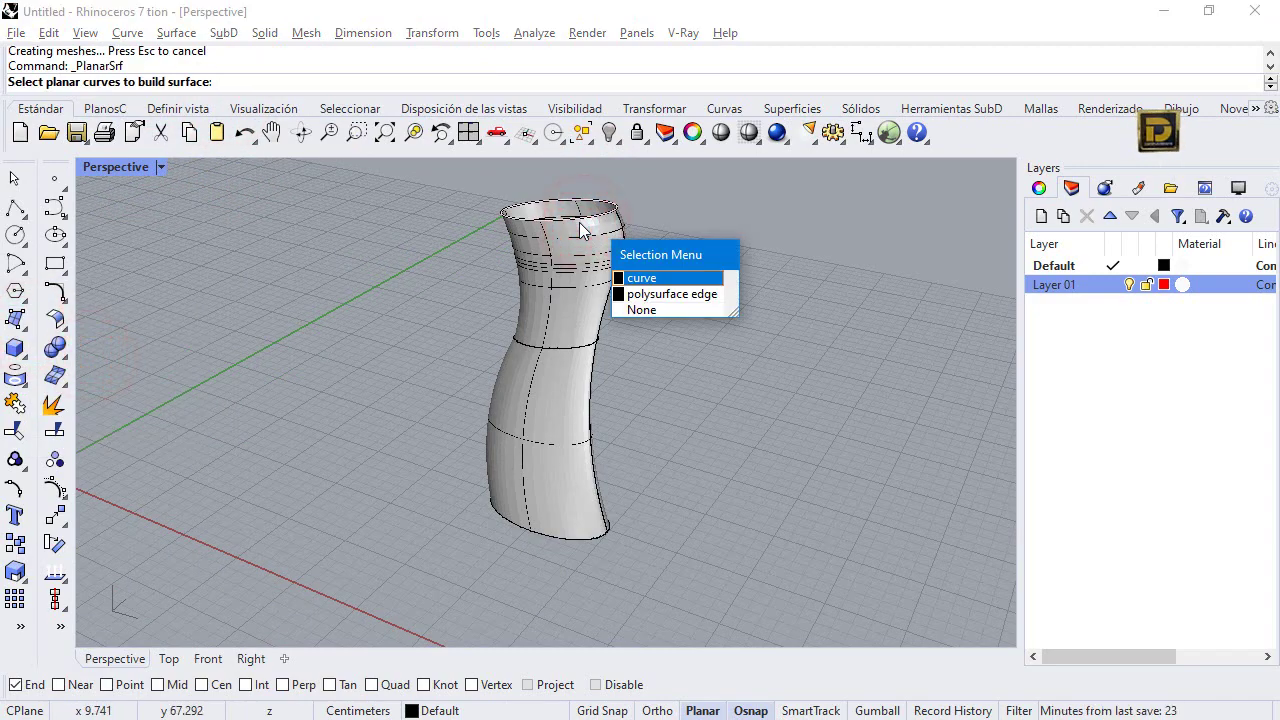
pyautogui.press('Return')
pyautogui.press('Return')
# Close the body's lower opening with a planar surface built from the lower ellipse.
pyautogui.moveTo(433, 555); pyautogui.dragTo(501, 477, button='right')
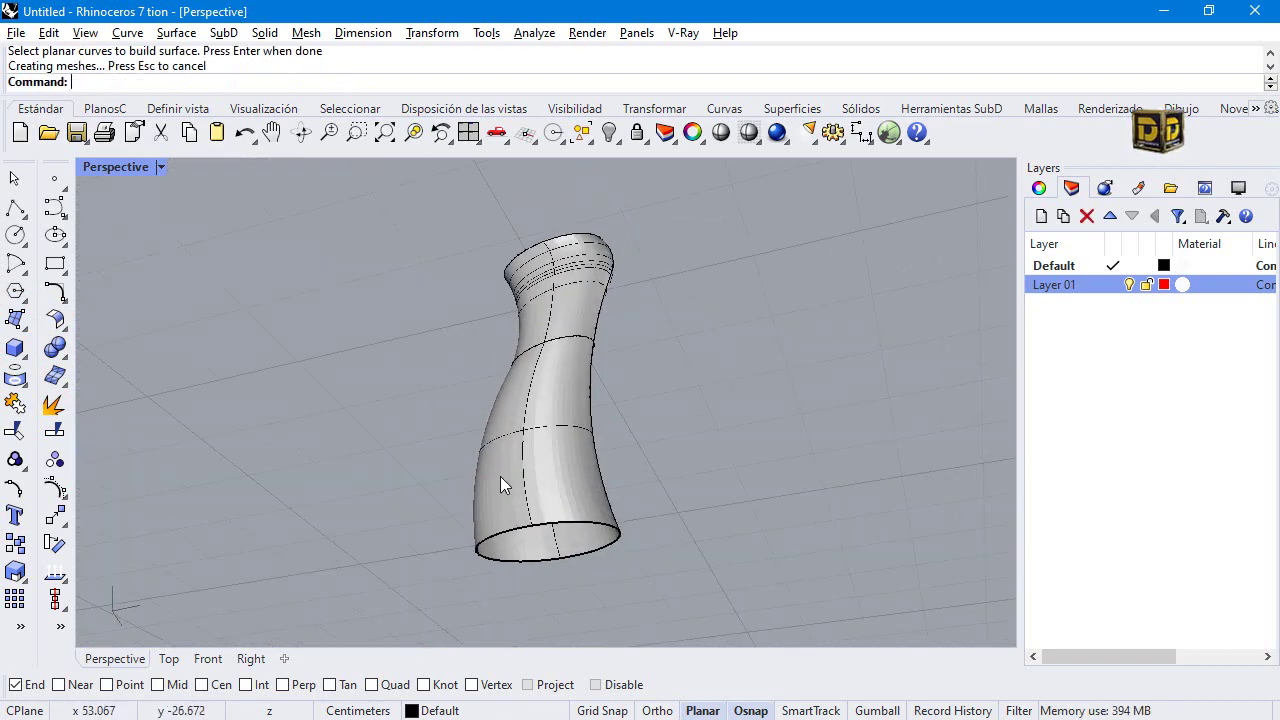
pyautogui.click(520, 540)
pyautogui.press('Return')
pyautogui.press('Return')
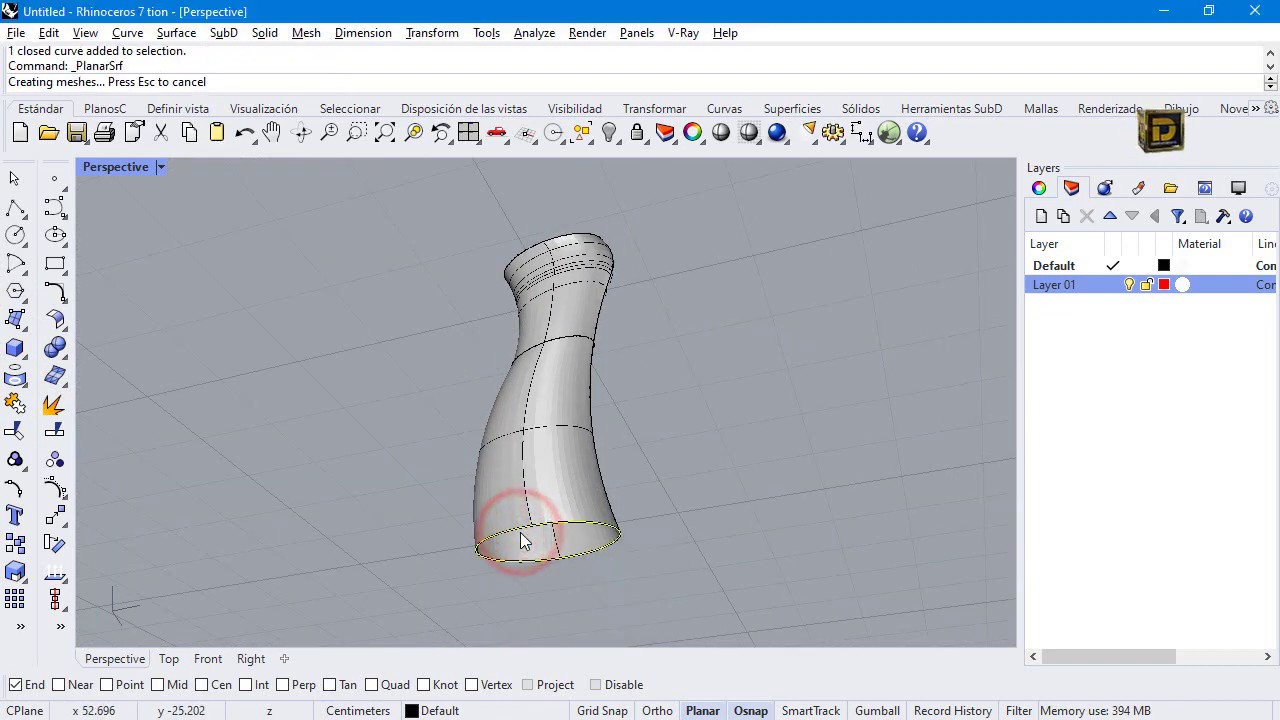
pyautogui.click(209, 309)
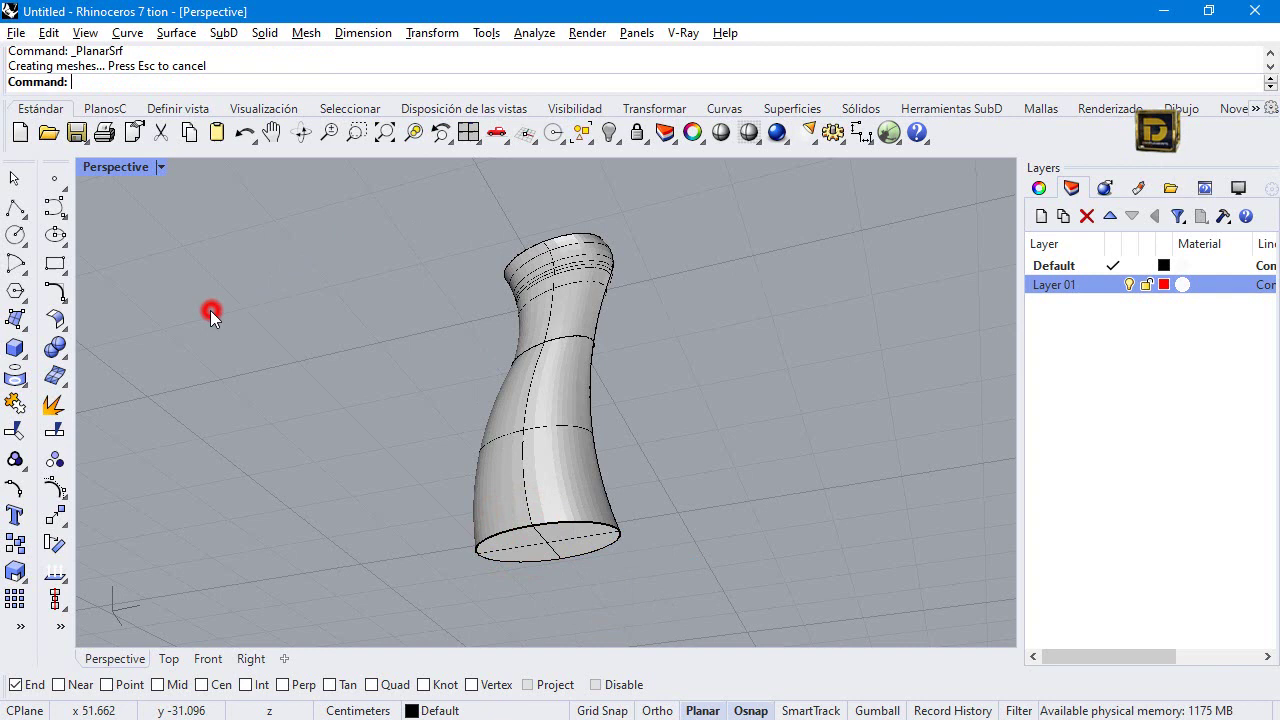
# Fillet the body's lower edge between the bottom cap and the side surface with a 0.6 cm radius.
pyautogui.click(53, 321)
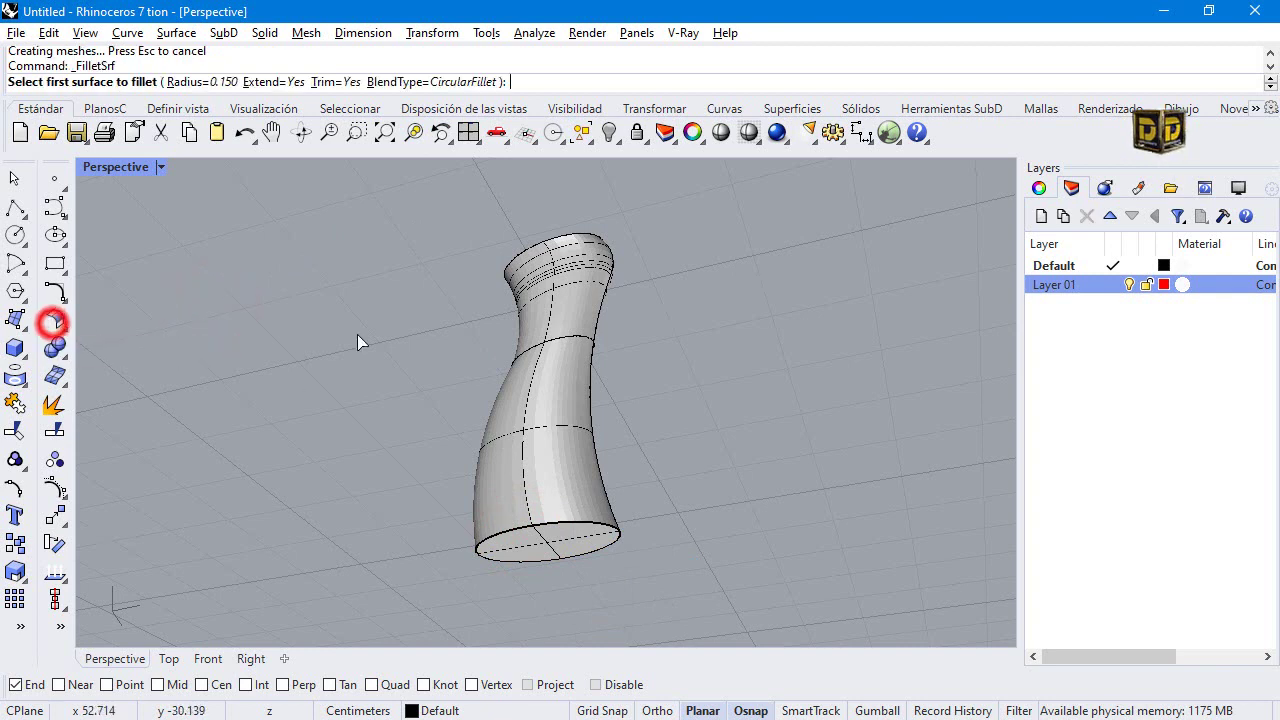
pyautogui.click(193, 82)
pyautogui.write('.')
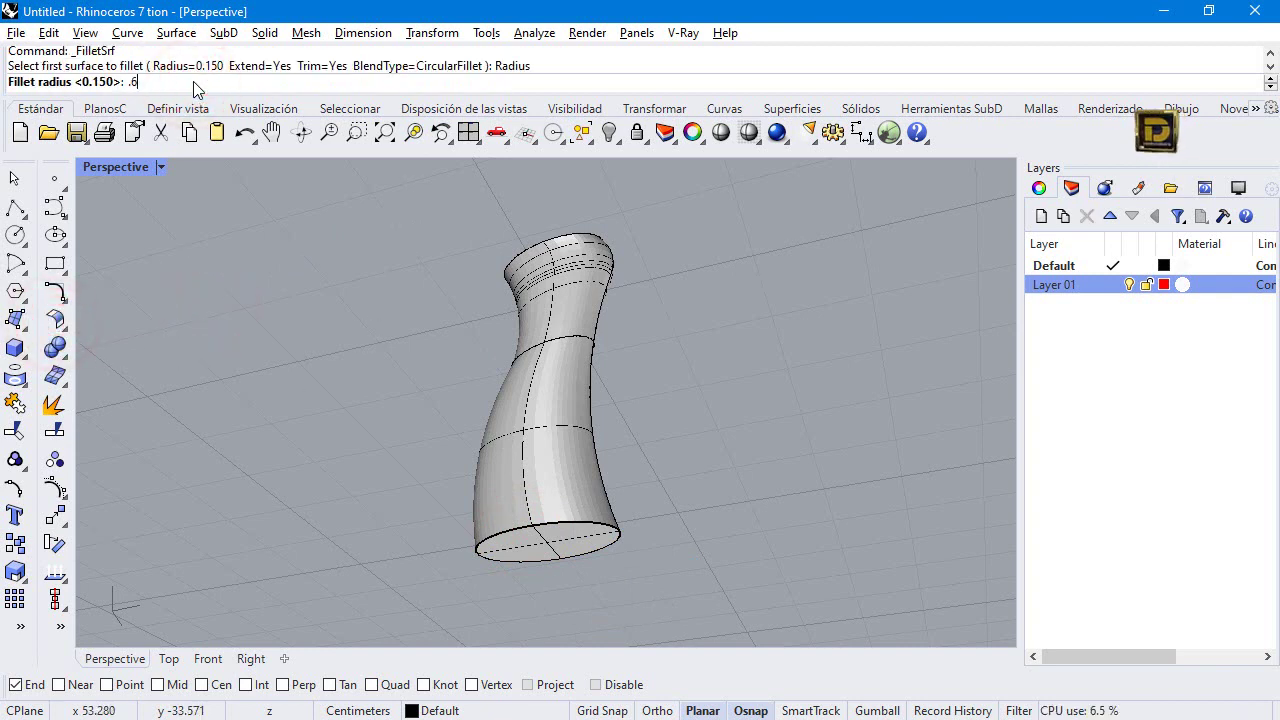
pyautogui.write('6')
pyautogui.press('Return')
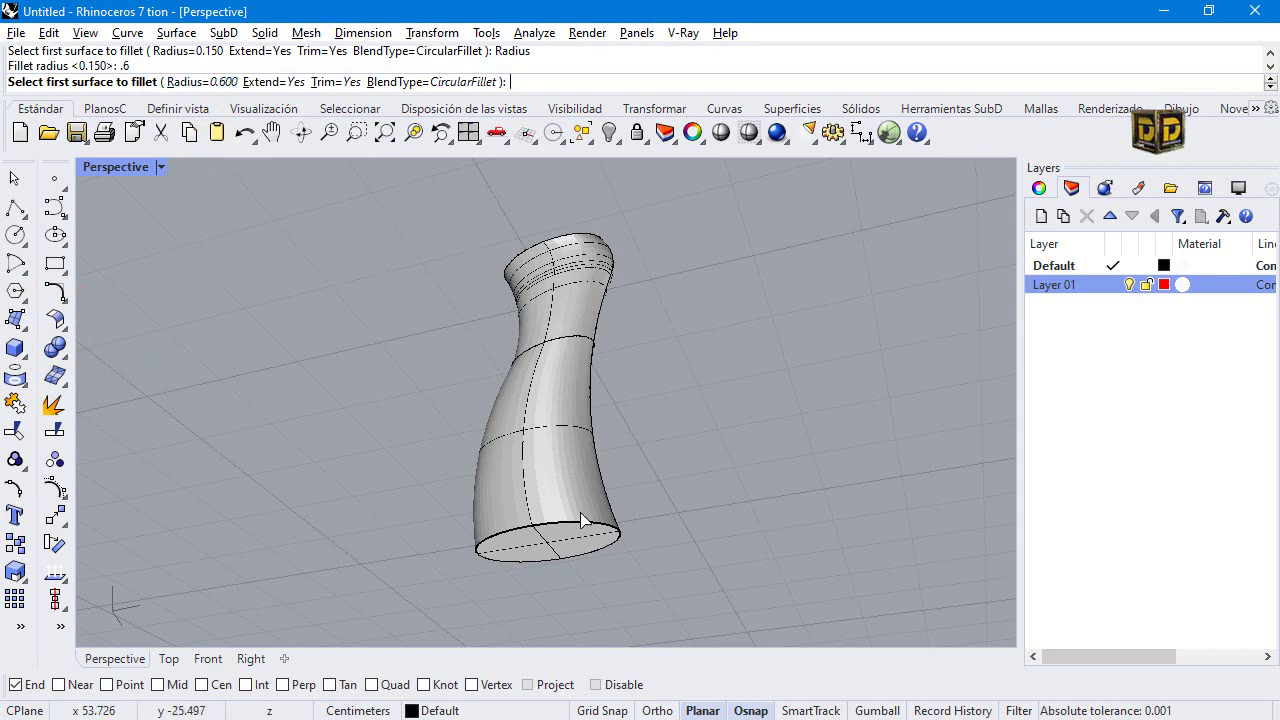
pyautogui.scroll(3, 548, 543)
pyautogui.click(543, 543)
pyautogui.click(530, 502)
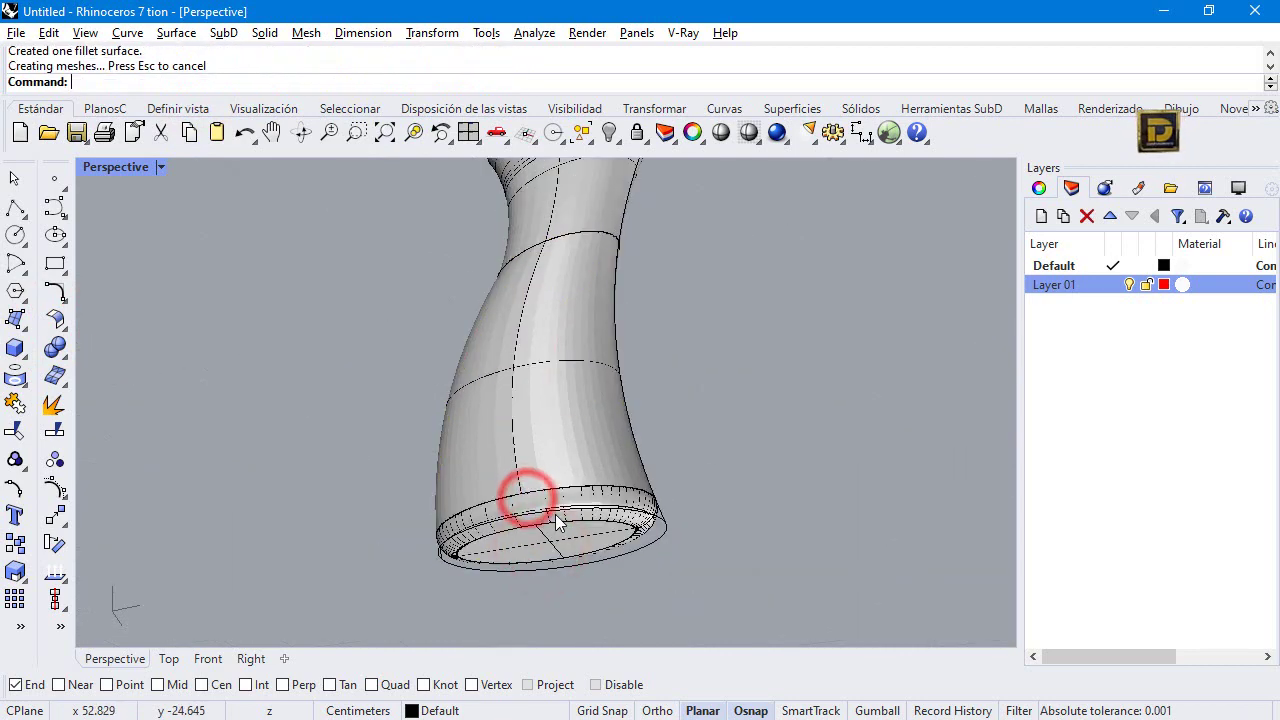
pyautogui.scroll(-5, 570, 419)
pyautogui.moveTo(520, 366); pyautogui.dragTo(540, 560, button='right')
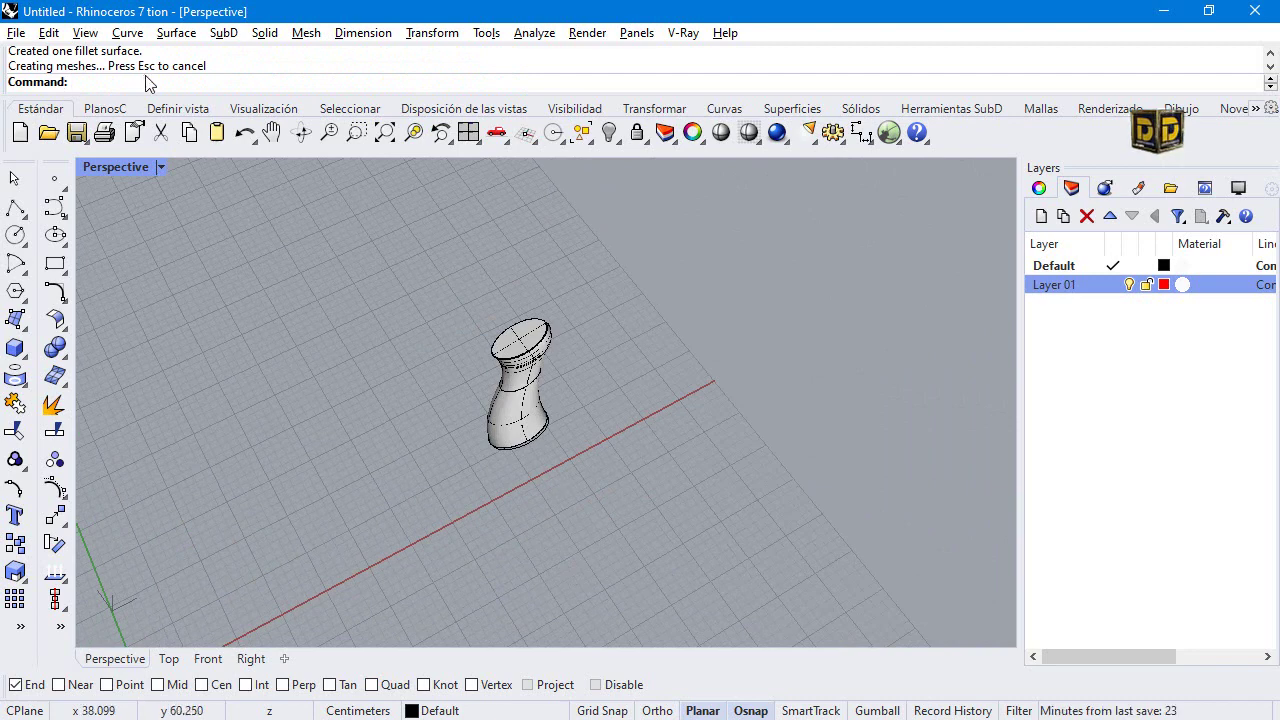
# Fillet the body's upper edge between the top cap and the side surface with a 0.4 cm radius.
pyautogui.click(55, 318)
pyautogui.click(220, 83)
pyautogui.write('.4')
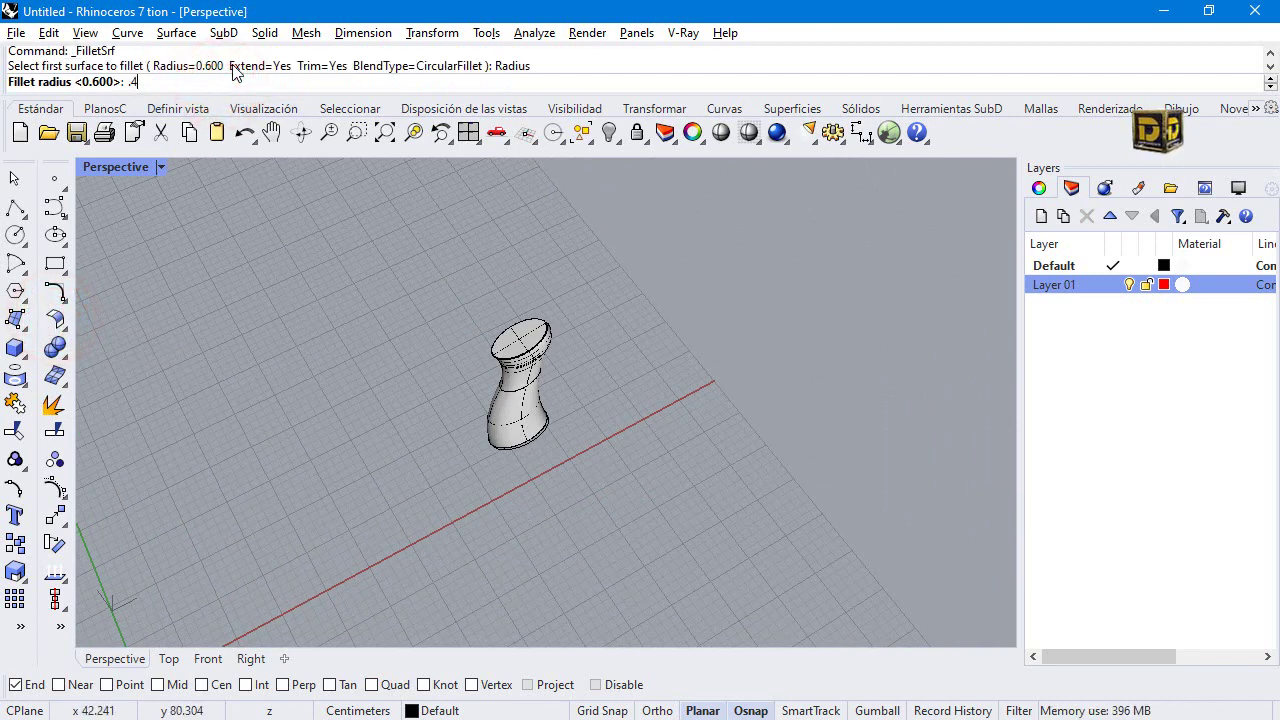
pyautogui.press('Return')
pyautogui.scroll(5, 549, 352)
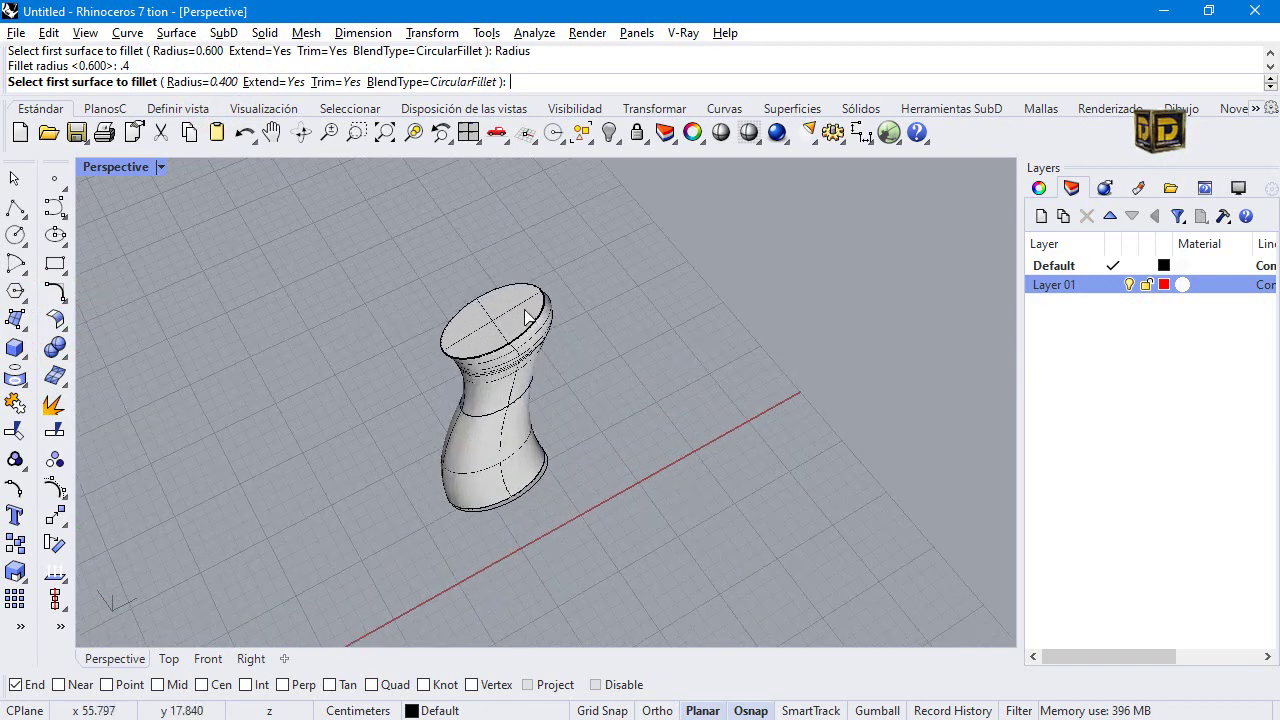
pyautogui.click(500, 323)
pyautogui.click(516, 388)
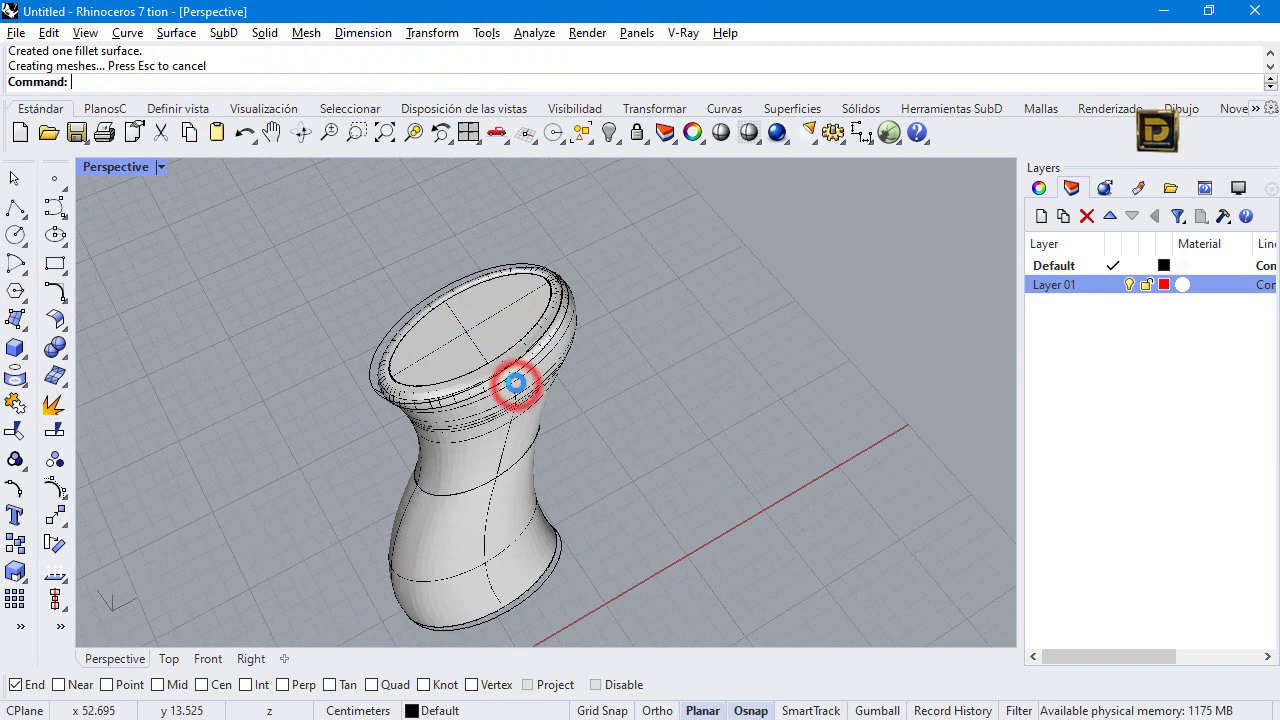
pyautogui.moveTo(622, 430); pyautogui.dragTo(500, 324, button='right')
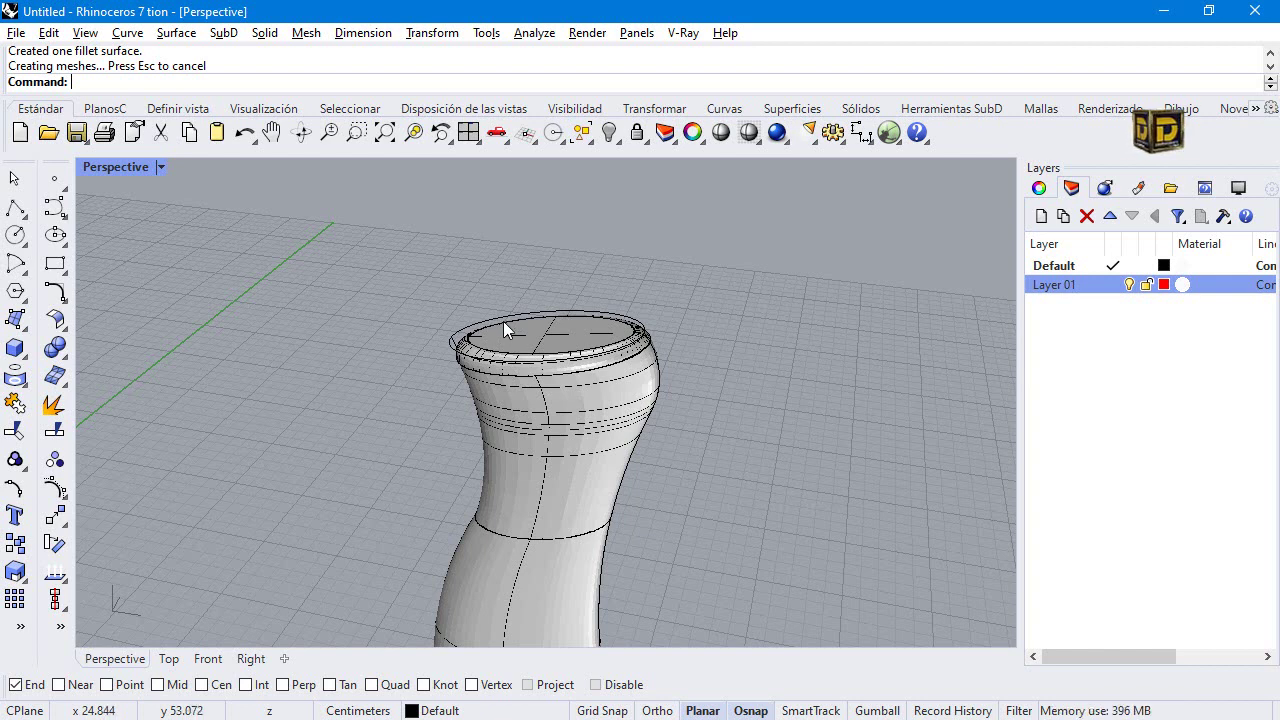
pyautogui.scroll(-3, 511, 292)
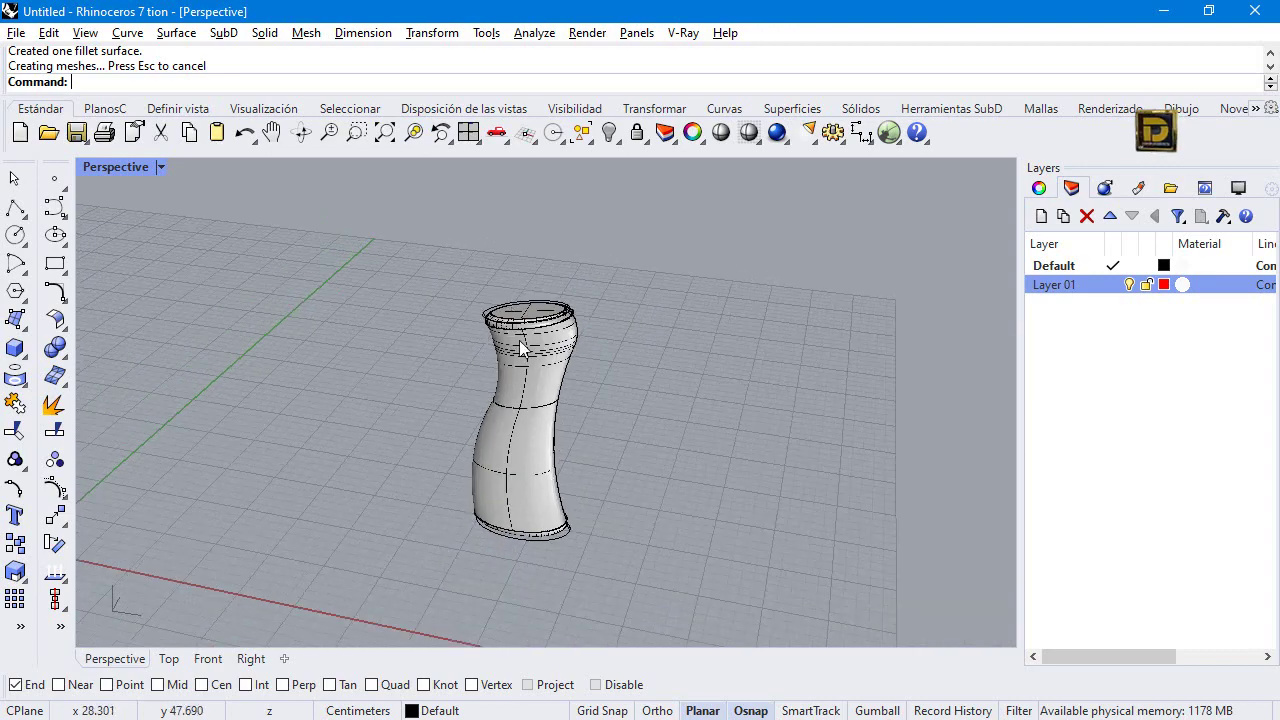
pyautogui.click(498, 443)
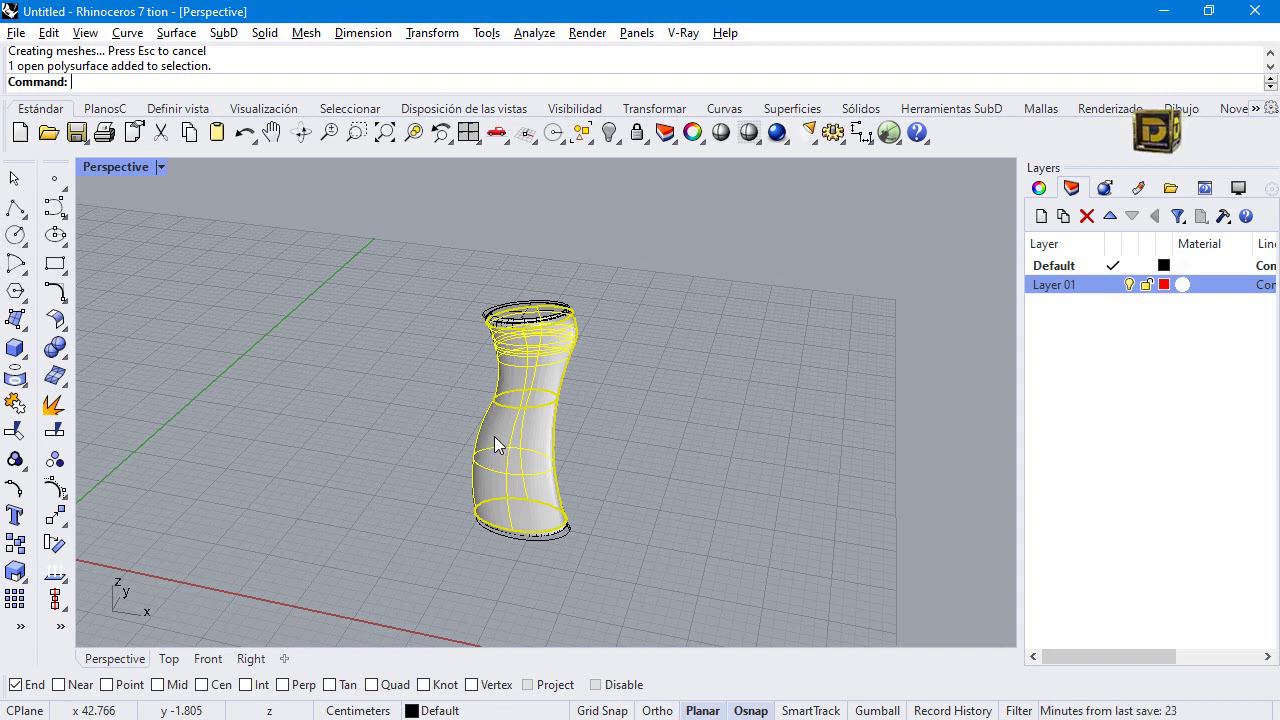
pyautogui.click(406, 343)
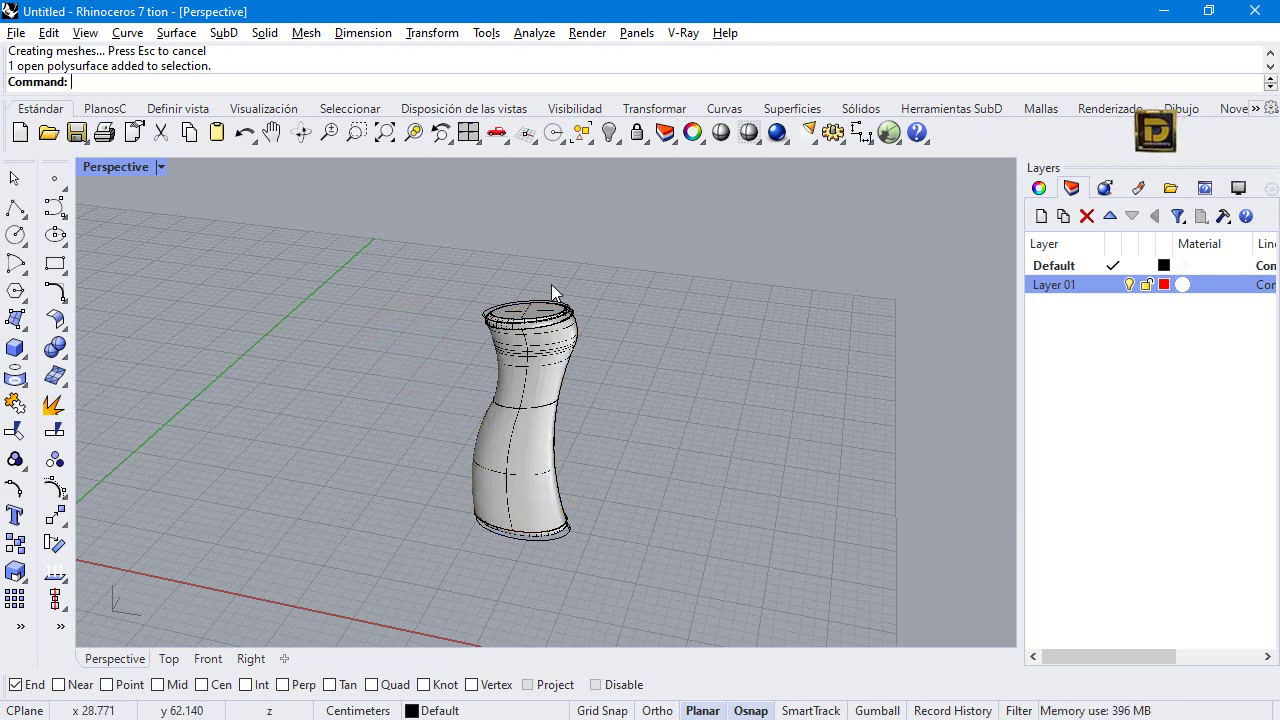
# Draw a horizontal 1.8 cm diameter circle centred on the body's top cap, using only the centre object snap.
pyautogui.scroll(5, 551, 284)
pyautogui.doubleClick(115, 167)
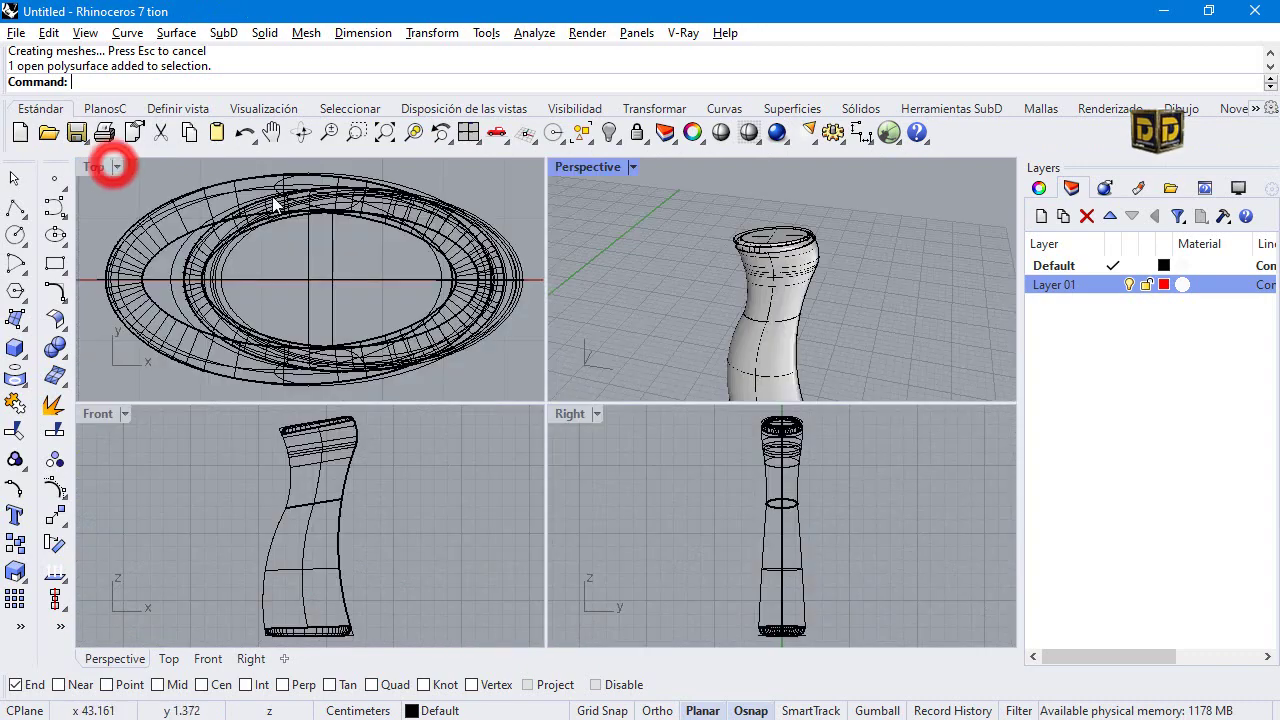
pyautogui.click(15, 235)
pyautogui.doubleClick(593, 168)
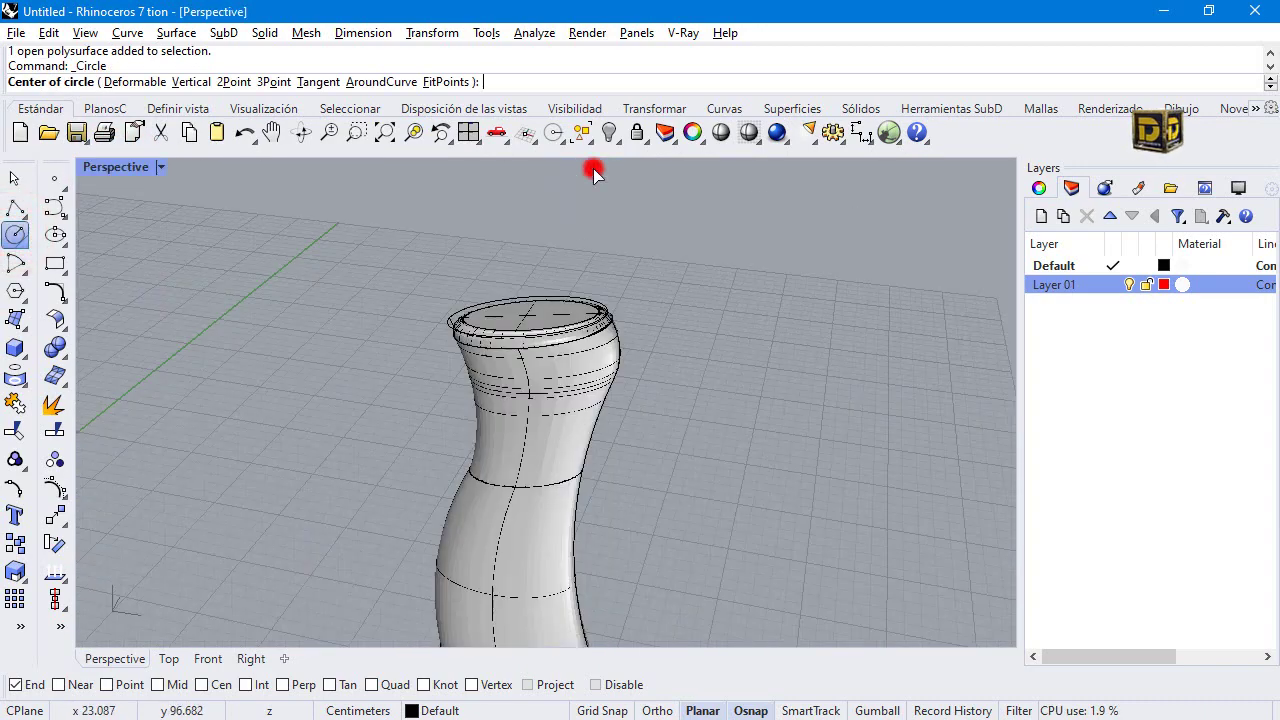
pyautogui.rightClick(212, 687)
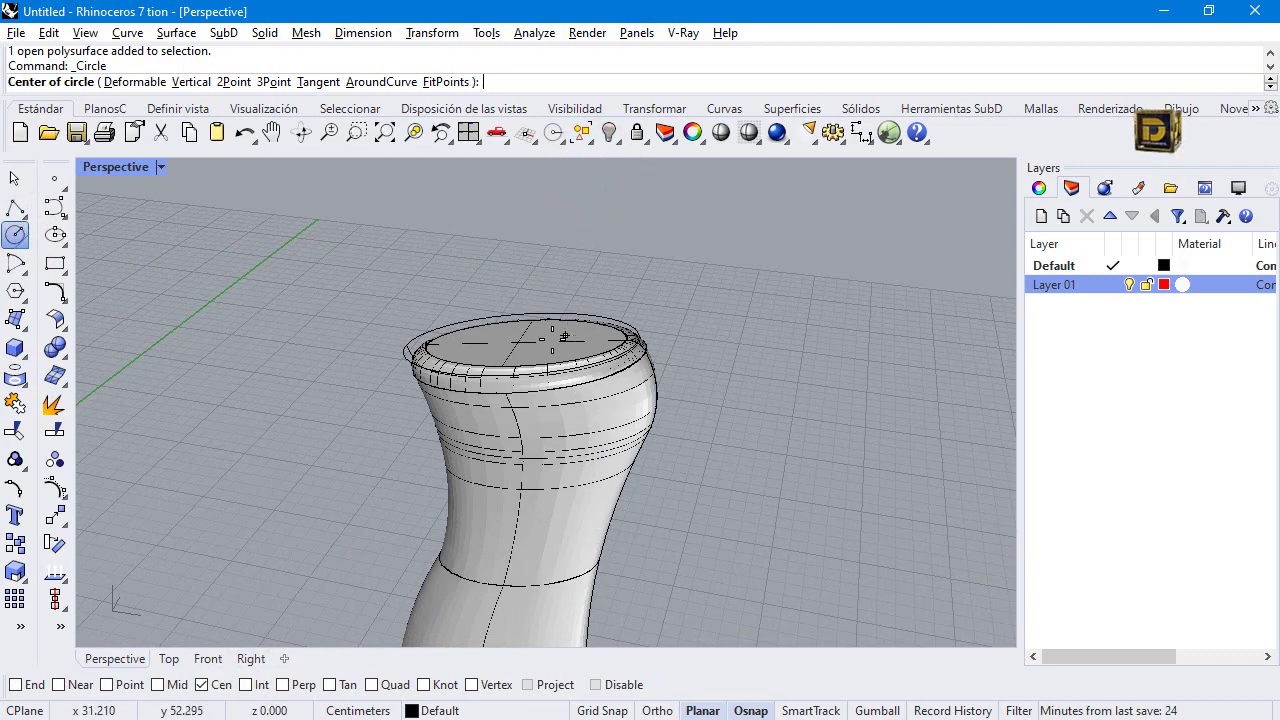
pyautogui.click(517, 366)
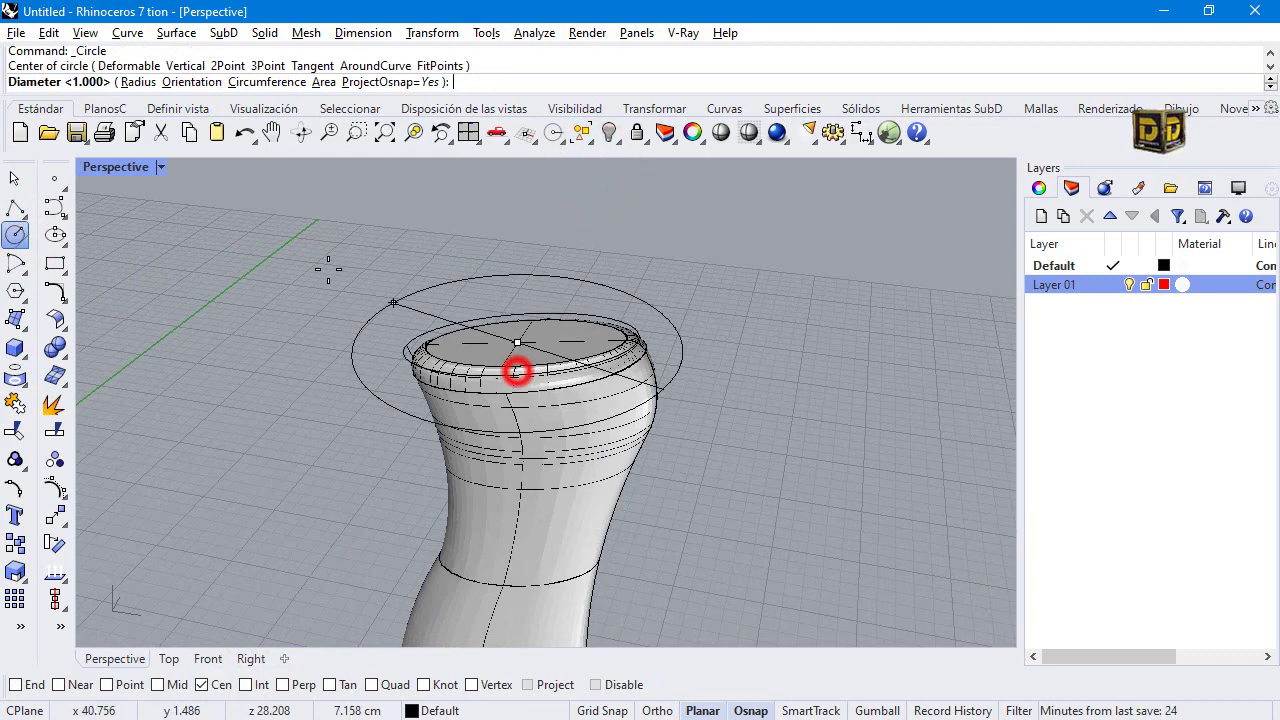
pyautogui.doubleClick(137, 170)
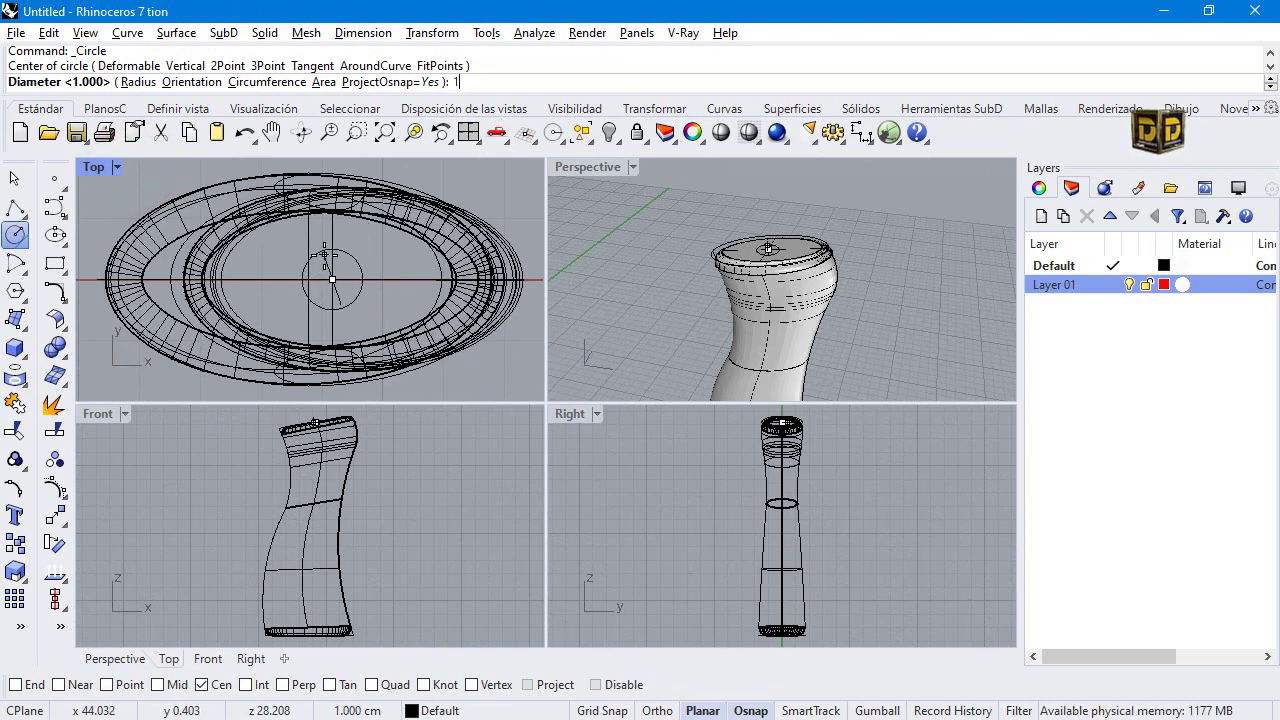
pyautogui.write('1.5')
pyautogui.press('BackSpace')
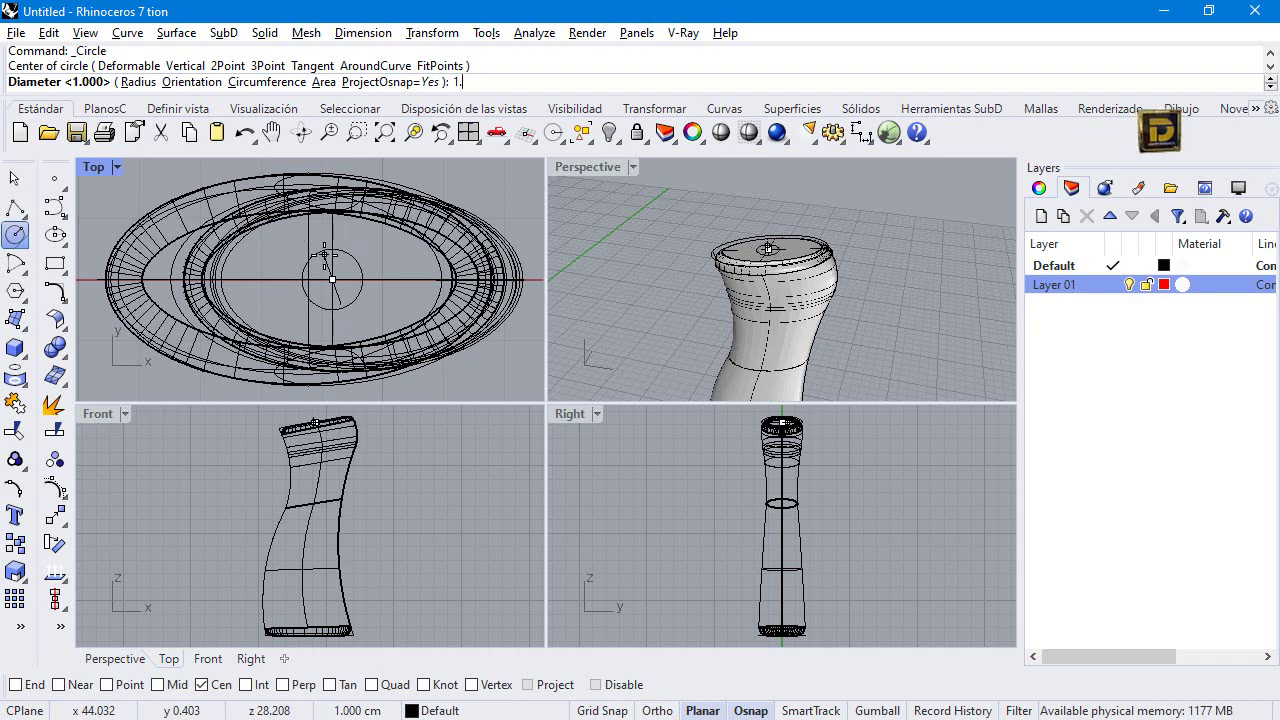
pyautogui.write('8')
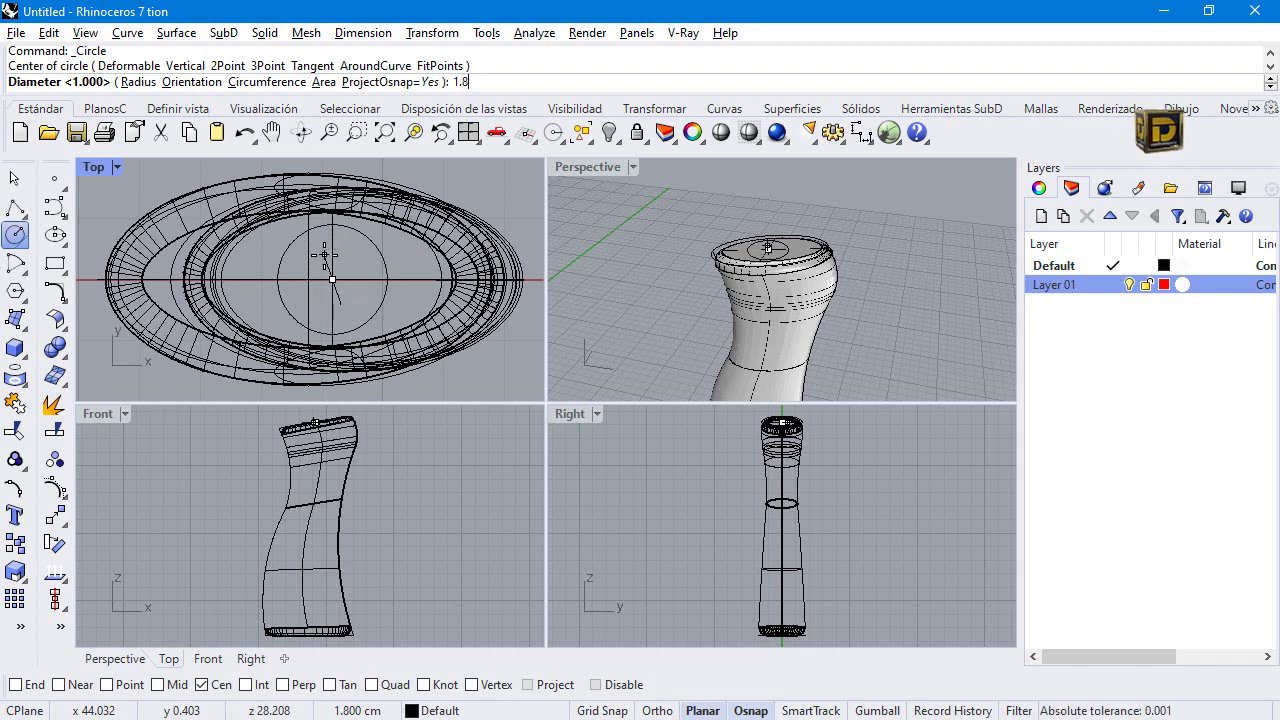
pyautogui.press('Return')
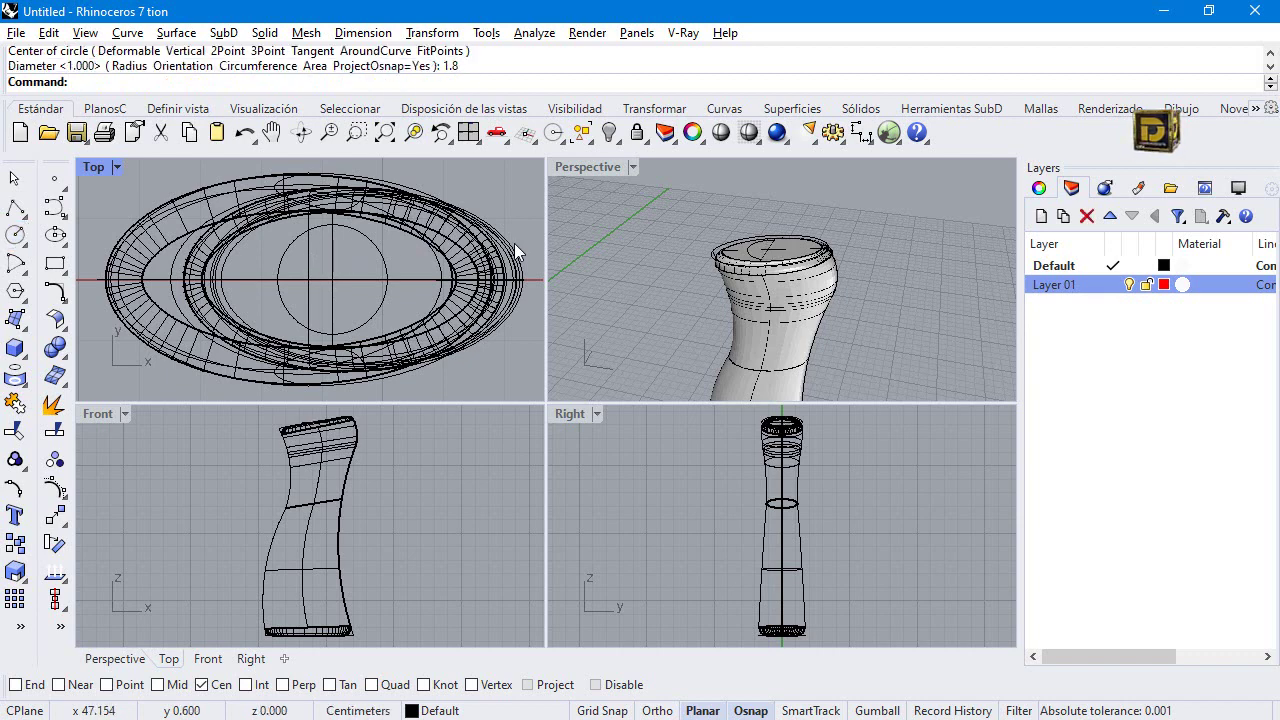
# Move the circle 1.5 cm straight up from the centre of the top cap.
pyautogui.click(757, 258)
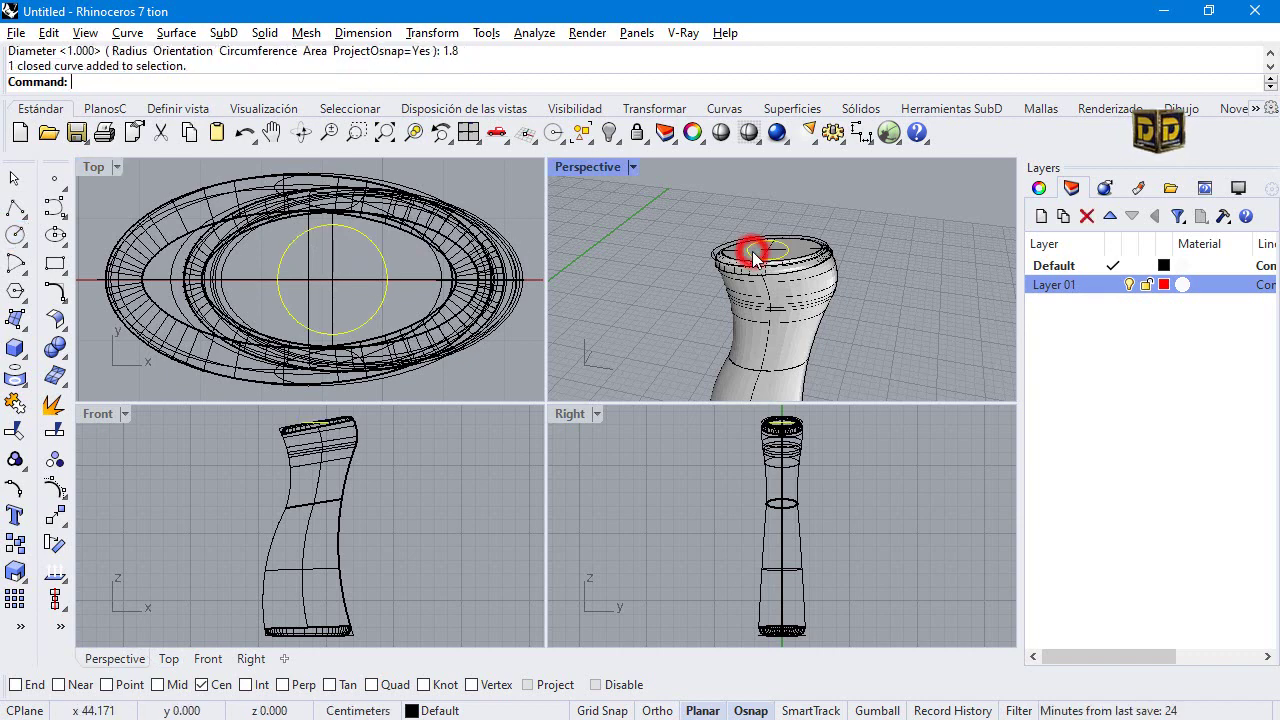
pyautogui.click(56, 517)
pyautogui.scroll(-2, 343, 471)
pyautogui.click(322, 452)
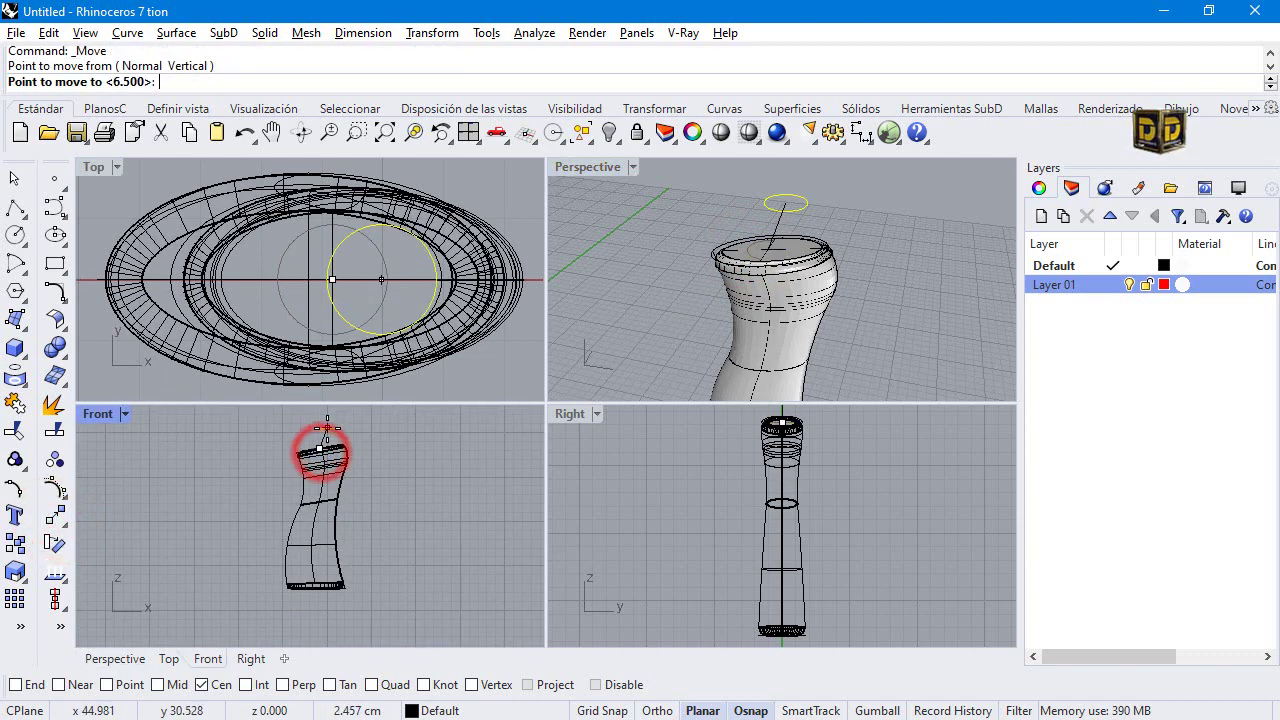
pyautogui.write('1.5')
pyautogui.press('Return')
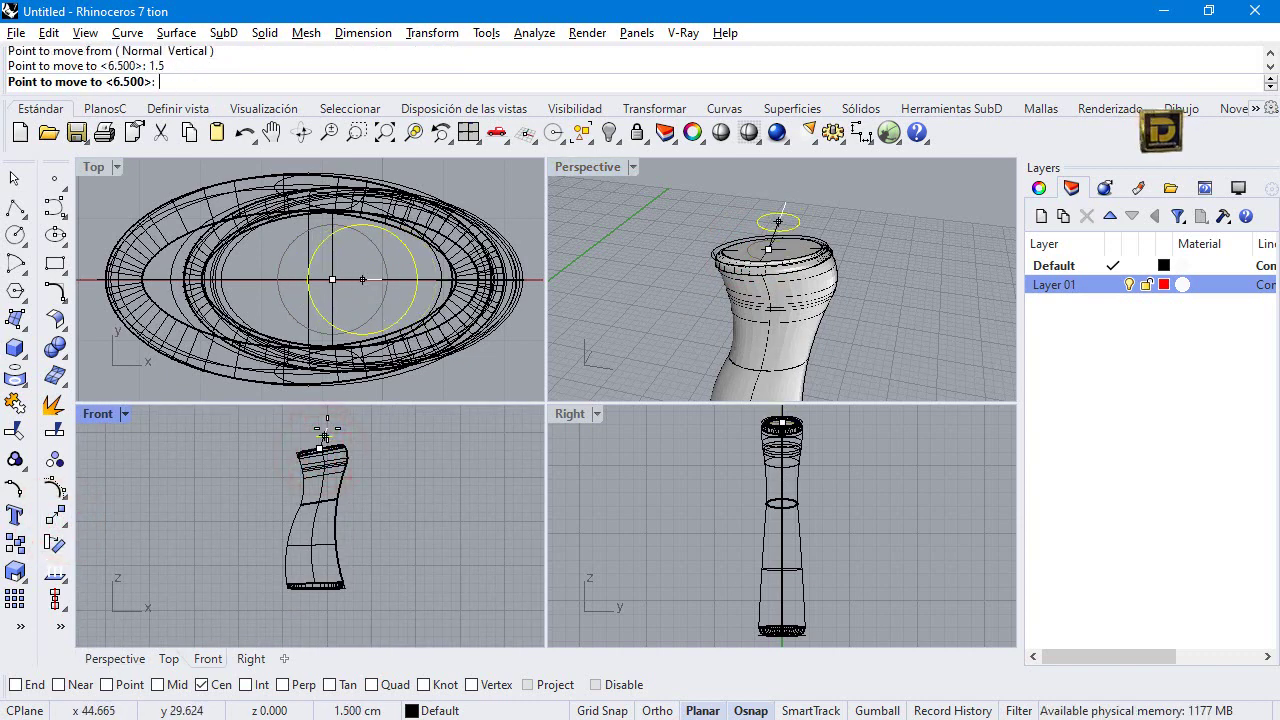
pyautogui.click(327, 428)
pyautogui.click(620, 241)
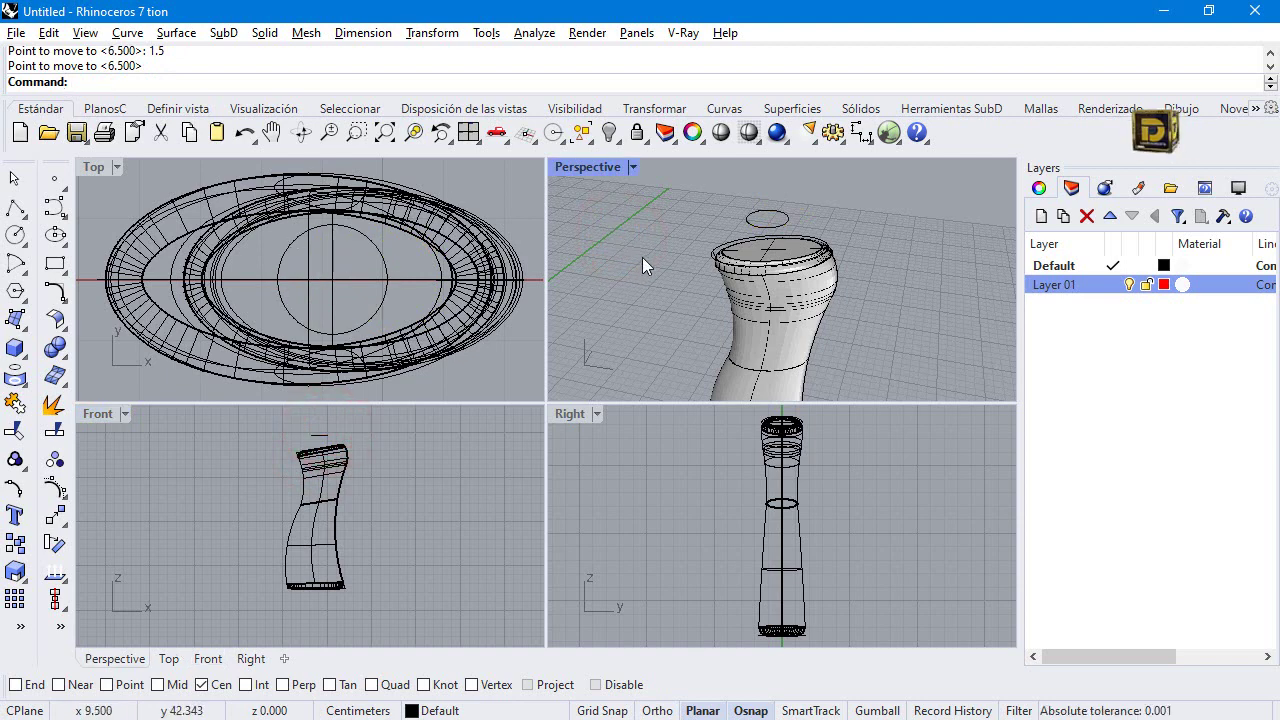
# Create a straight boss from the raised circle down to the body's top cap as a cylindrical neck.
pyautogui.scroll(3, 642, 257)
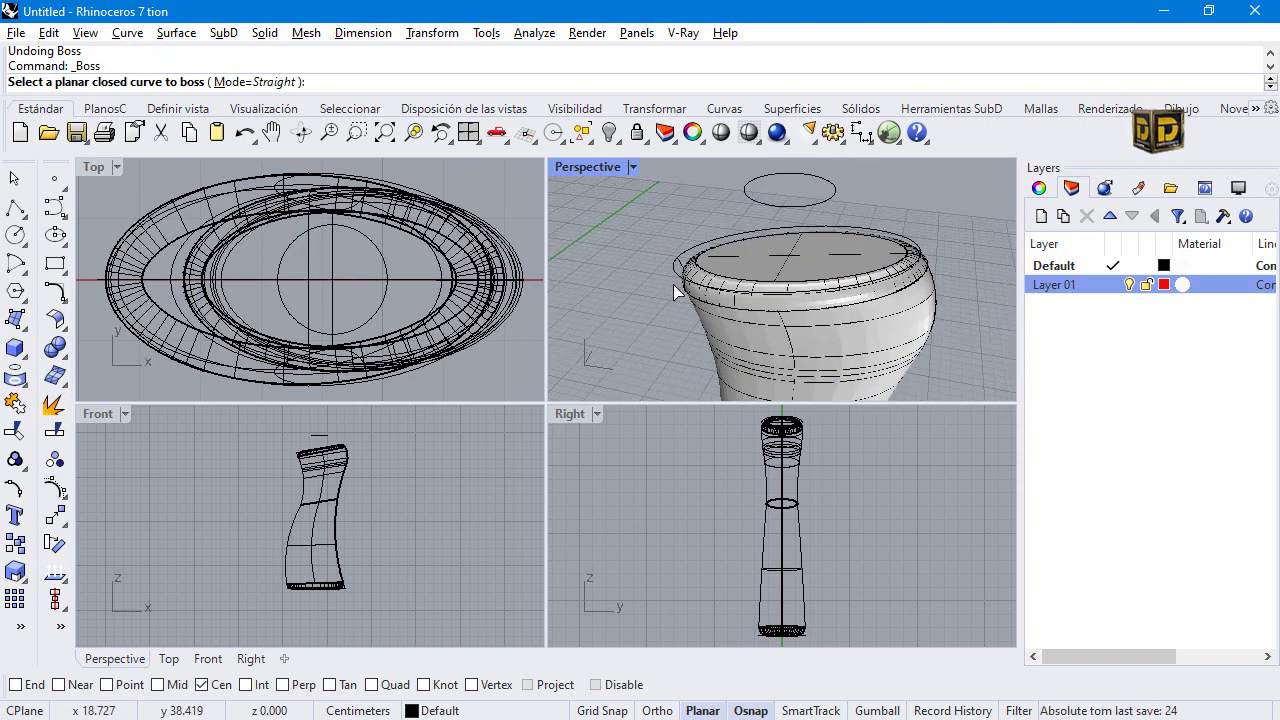
pyautogui.click(800, 204)
pyautogui.press('Return')
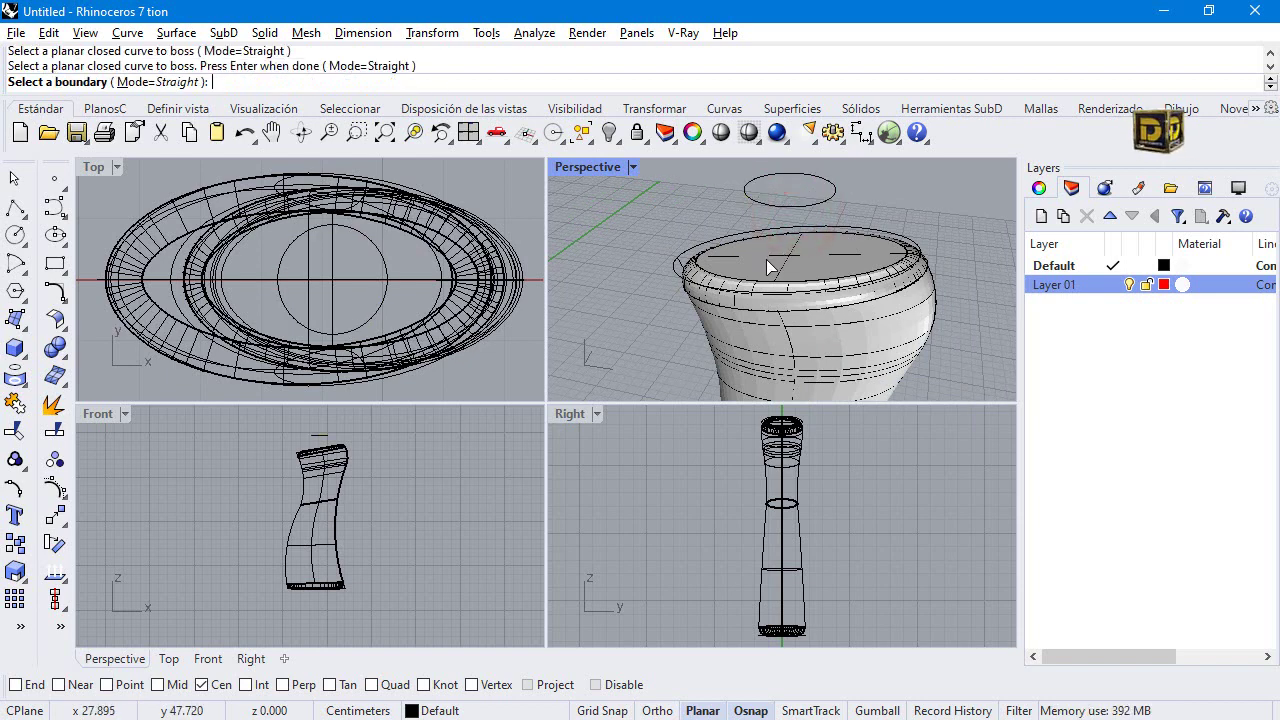
pyautogui.click(767, 266)
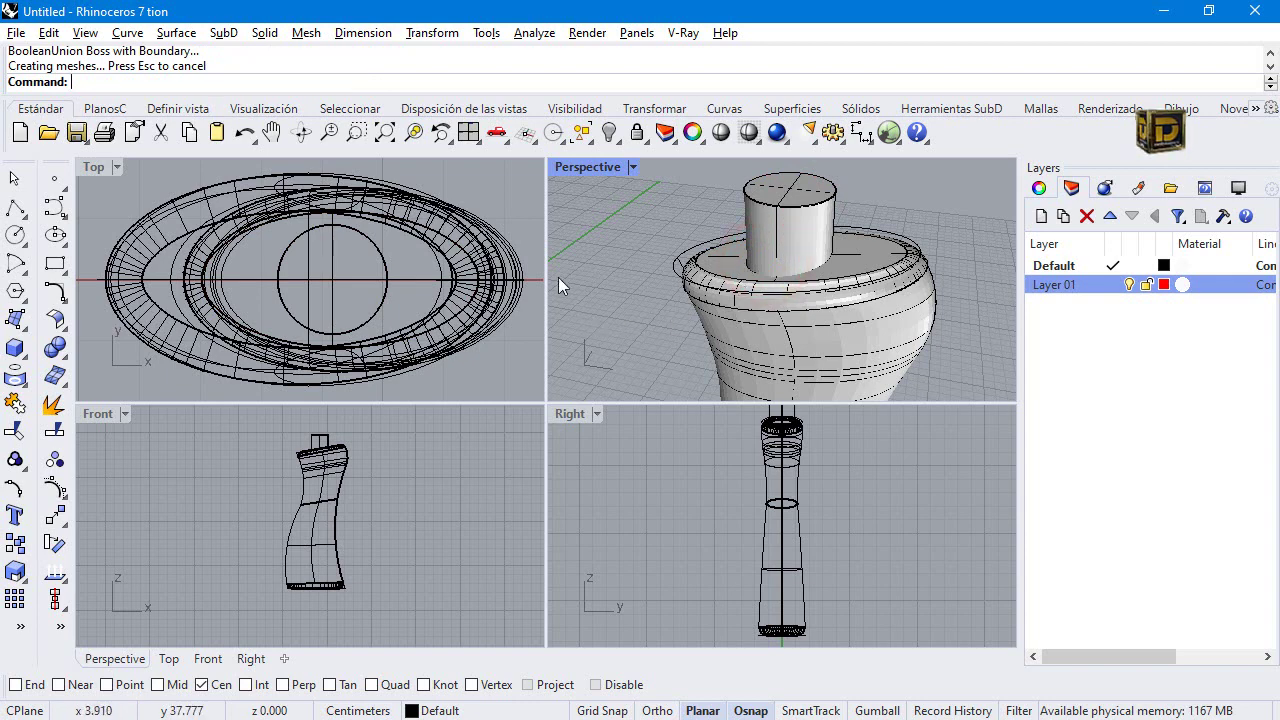
# Examine the junction between the cylindrical neck, the top cap and the filleted upper edge.
pyautogui.doubleClick(594, 166)
pyautogui.moveTo(594, 166); pyautogui.dragTo(560, 385, button='right')
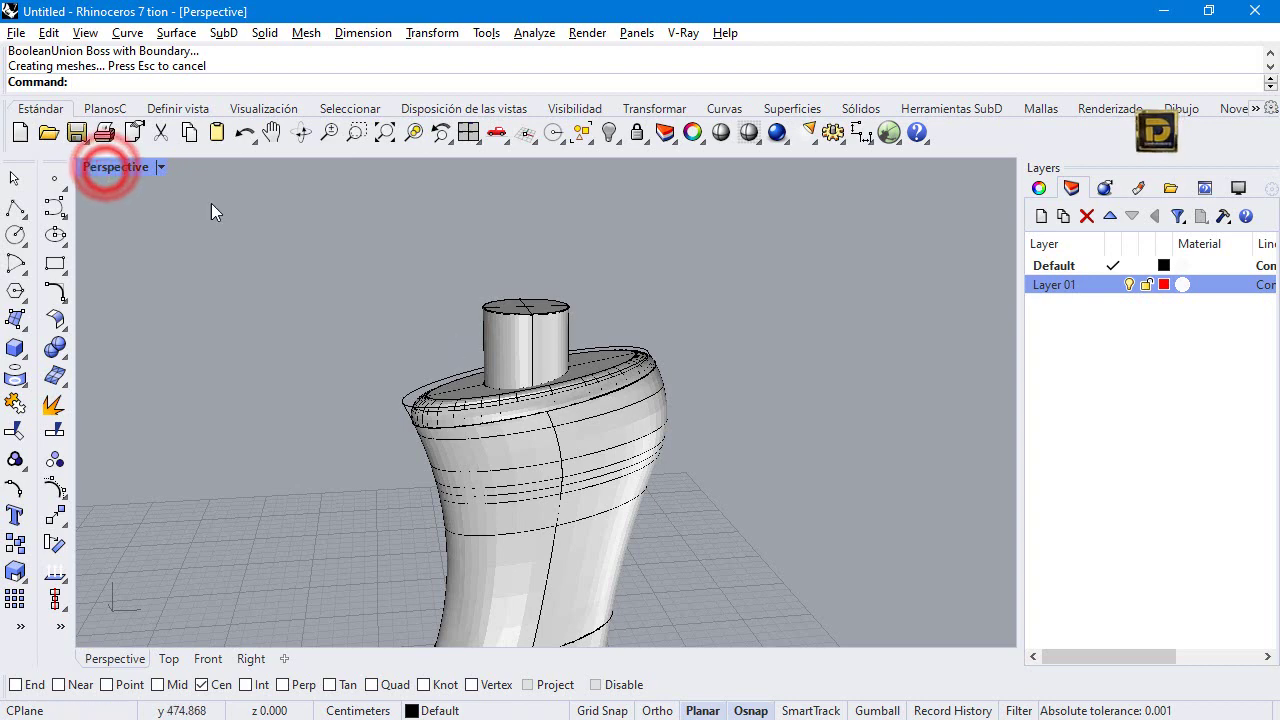
pyautogui.doubleClick(95, 167)
pyautogui.scroll(10, 411, 456)
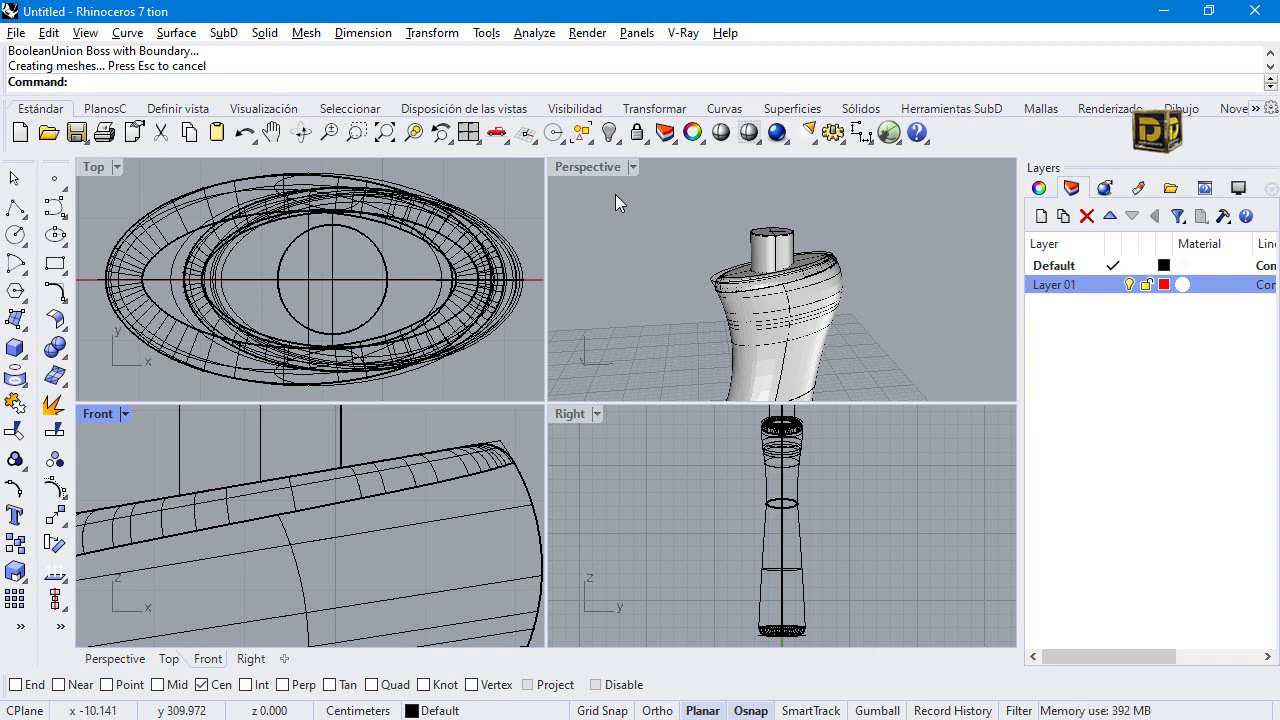
pyautogui.scroll(5, 615, 194)
pyautogui.click(757, 186)
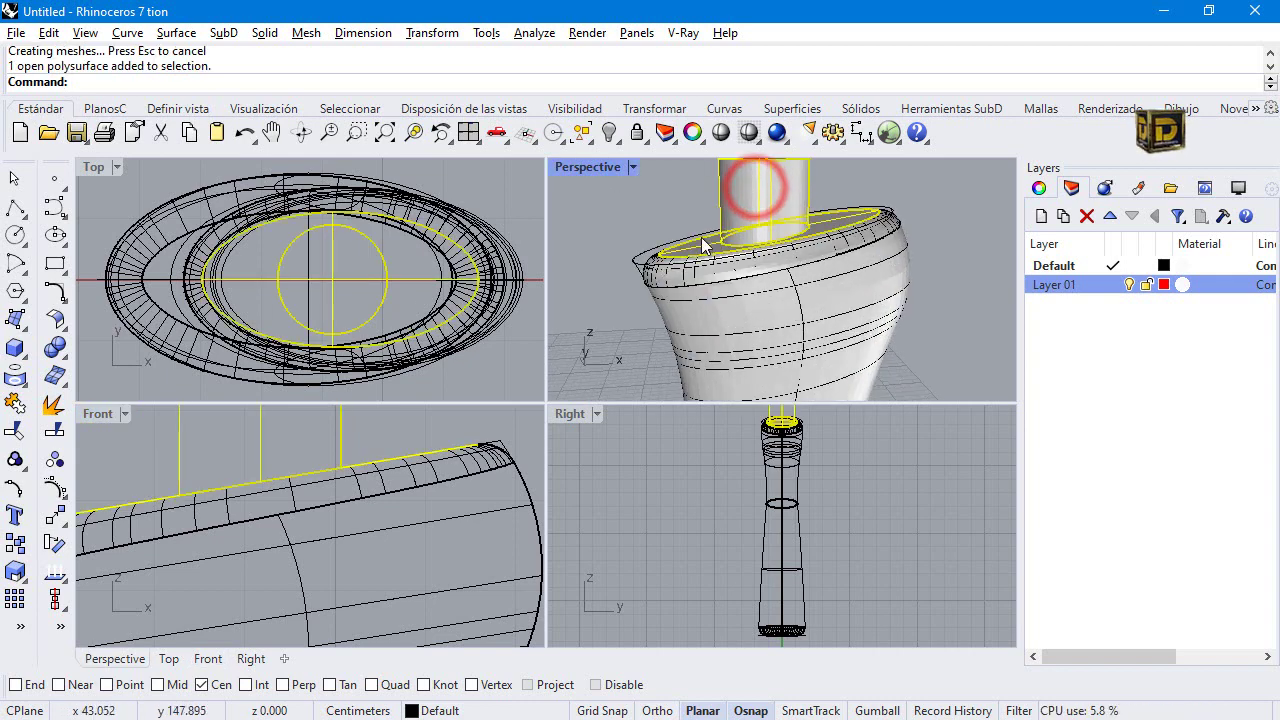
pyautogui.click(660, 197)
pyautogui.scroll(-4, 652, 200)
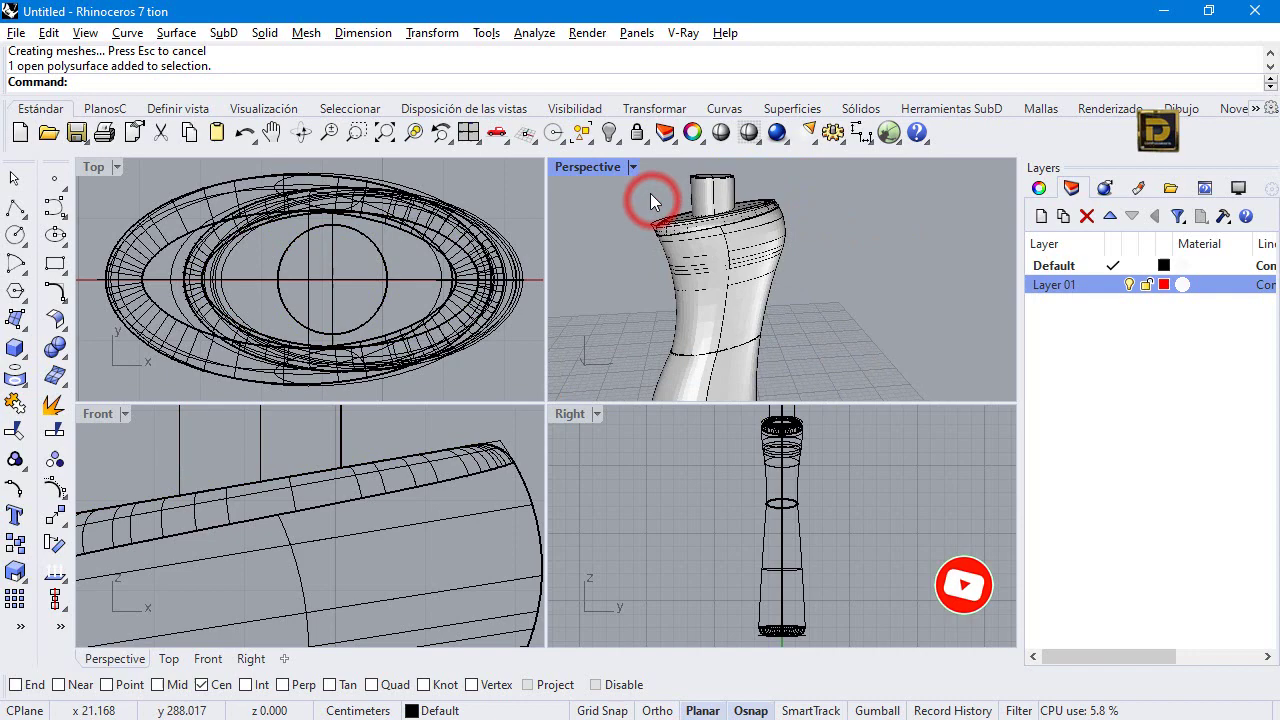
# Join all surfaces of the body, caps, fillets and neck together.
pyautogui.doubleClick(600, 168)
pyautogui.scroll(-3, 449, 203)
pyautogui.moveTo(443, 191); pyautogui.dragTo(732, 620)
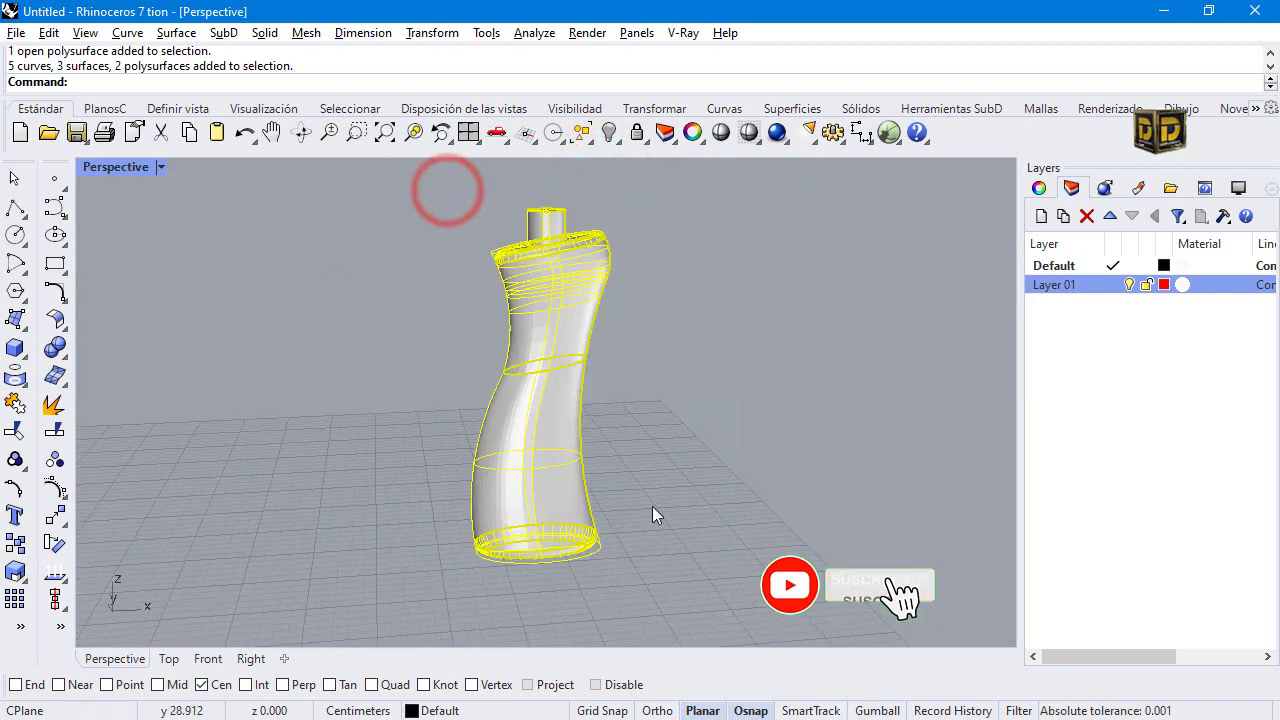
pyautogui.click(14, 403)
pyautogui.click(304, 347)
pyautogui.scroll(3, 511, 237)
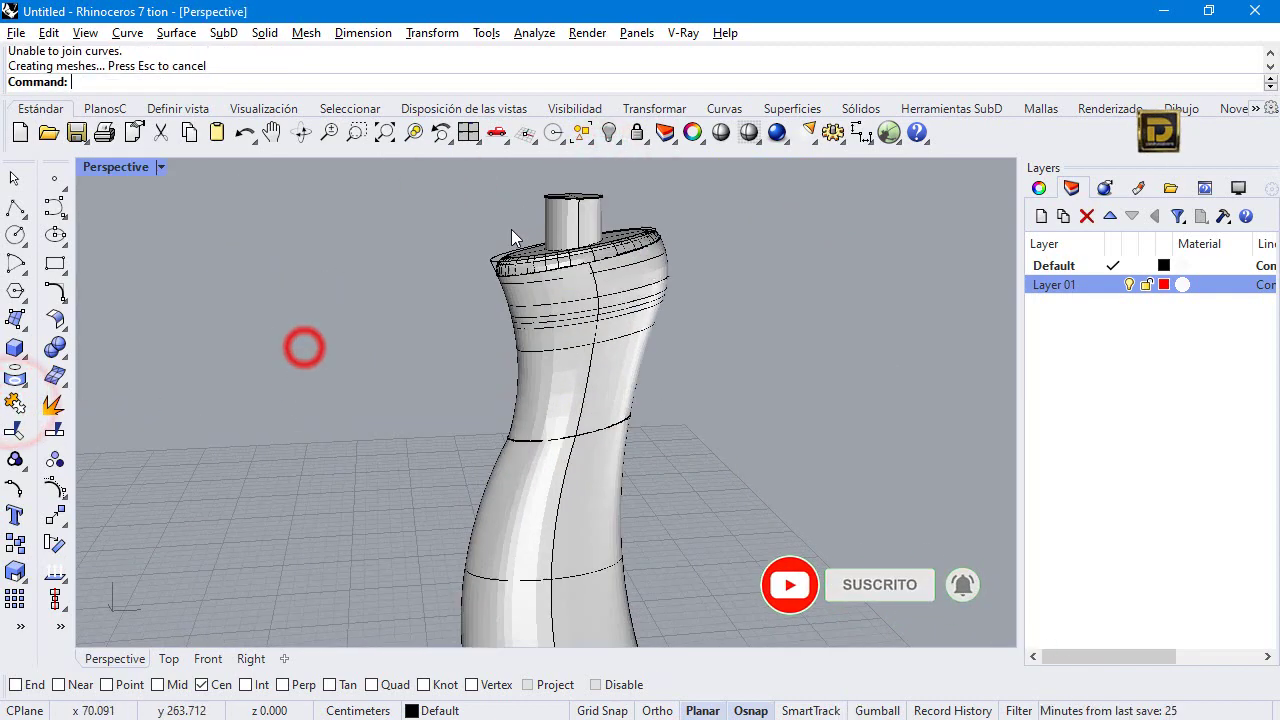
# Try to shell the joined bottle with a 0.12 cm wall thickness, removing the neck's top face.
pyautogui.moveTo(511, 237); pyautogui.dragTo(491, 320, button='right')
pyautogui.scroll(-3, 331, 286)
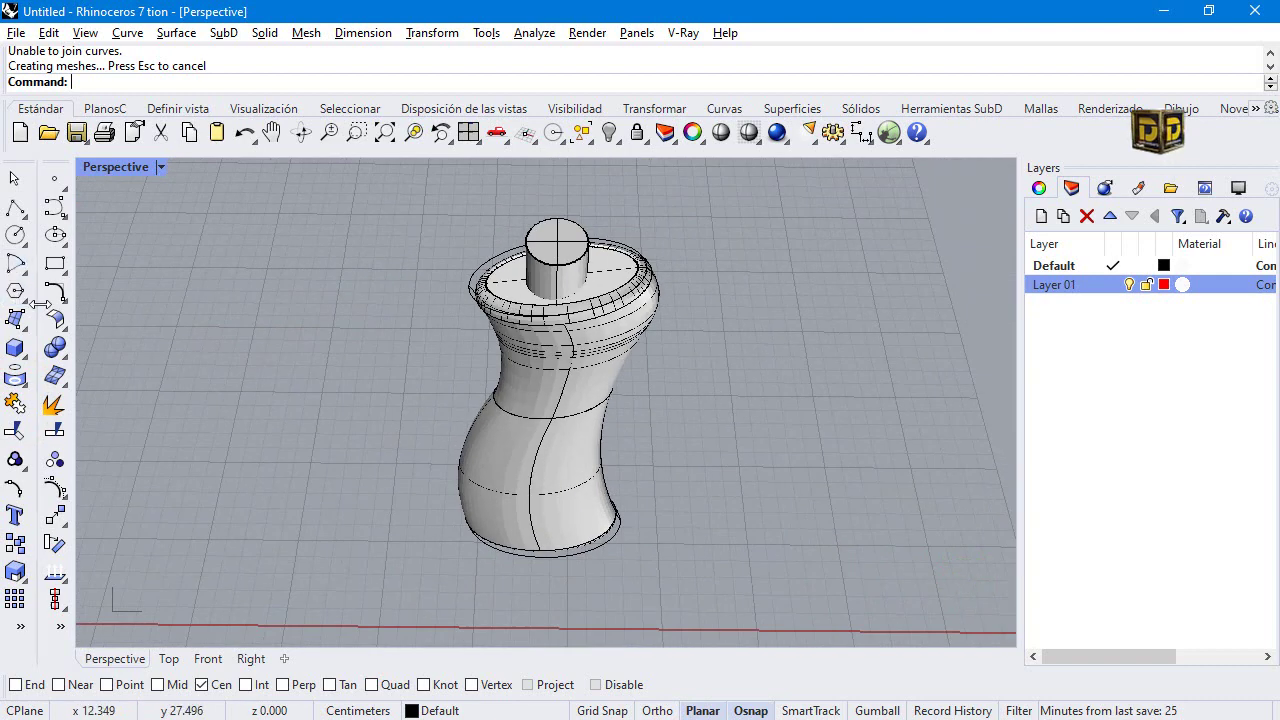
pyautogui.click(15, 347)
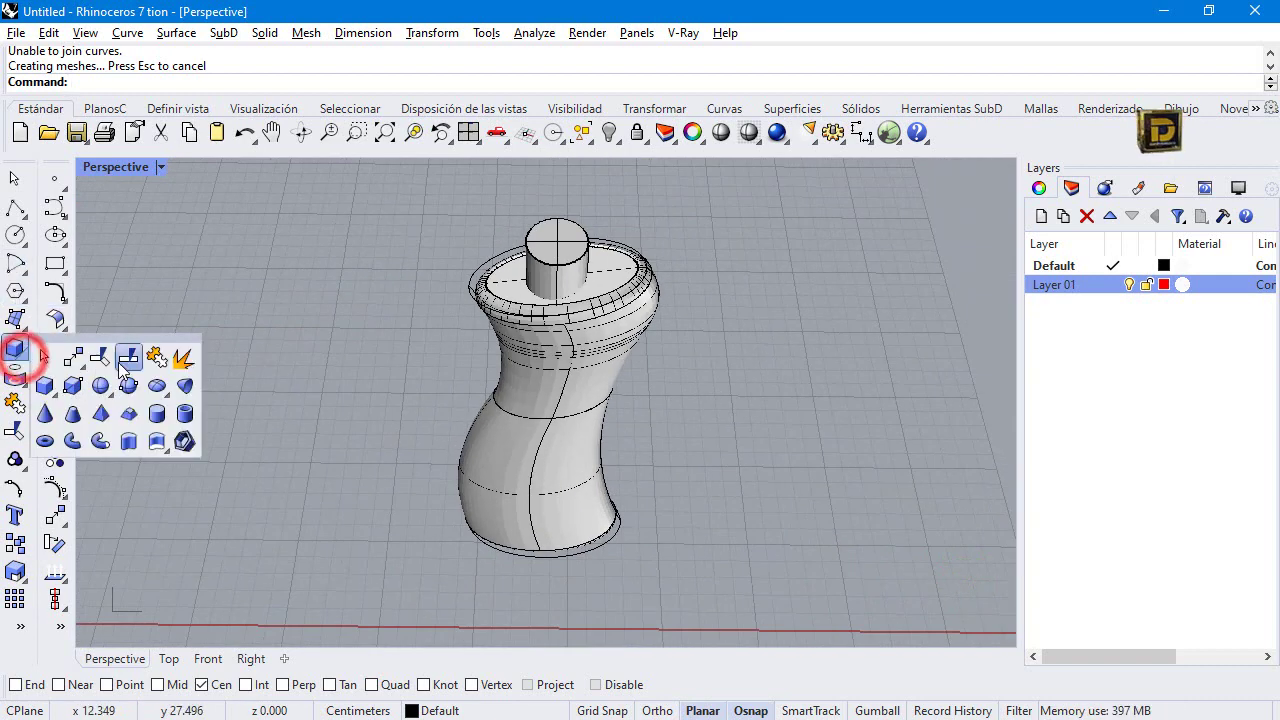
pyautogui.click(184, 441)
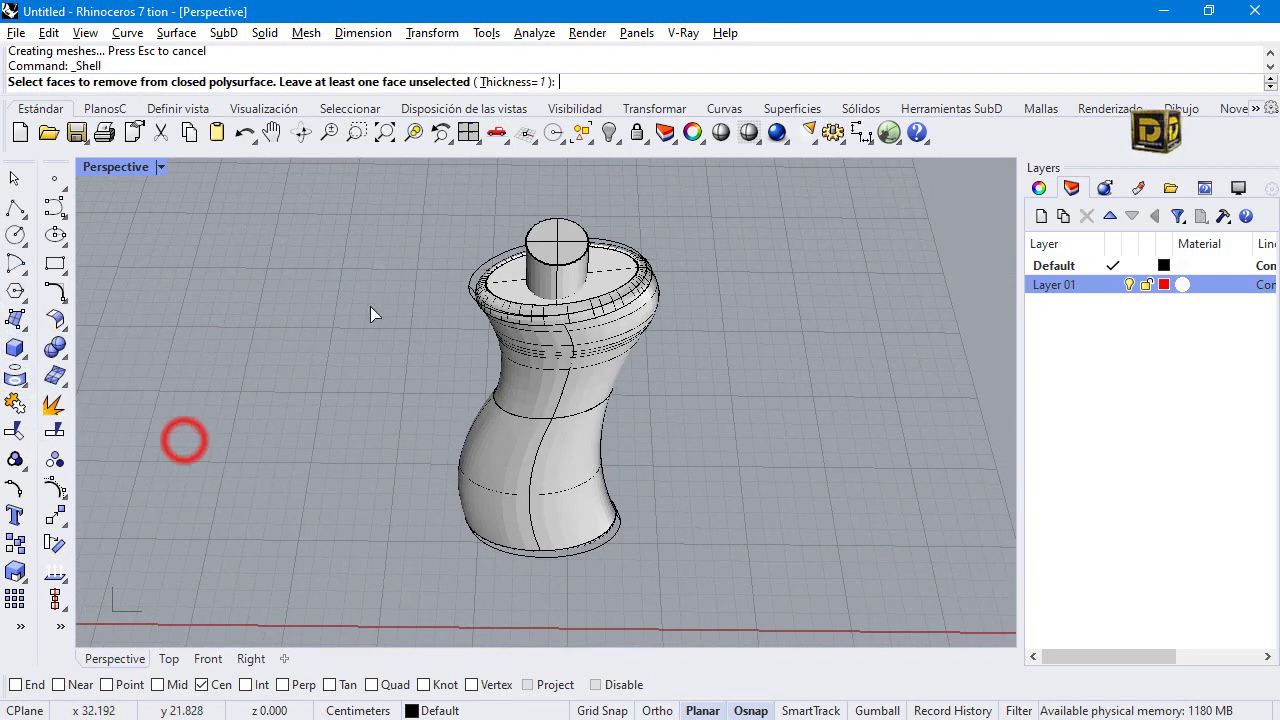
pyautogui.click(494, 82)
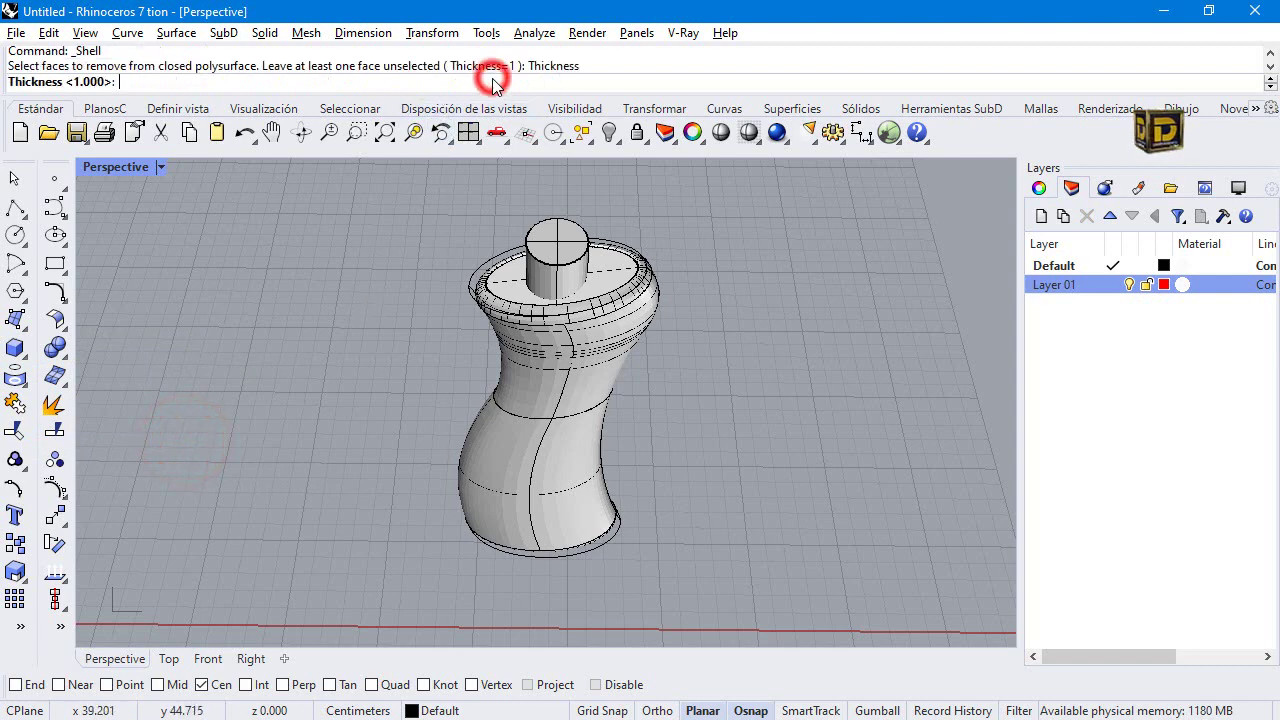
pyautogui.write('.')
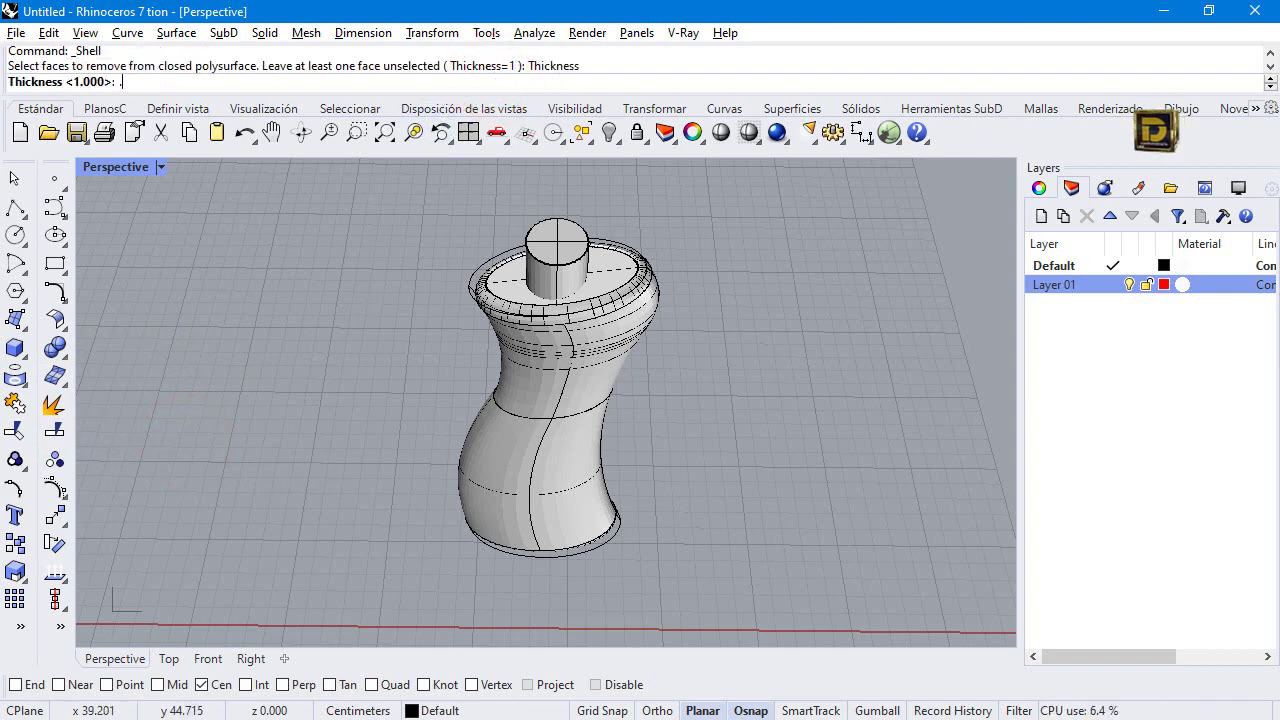
pyautogui.write('12')
pyautogui.press('Return')
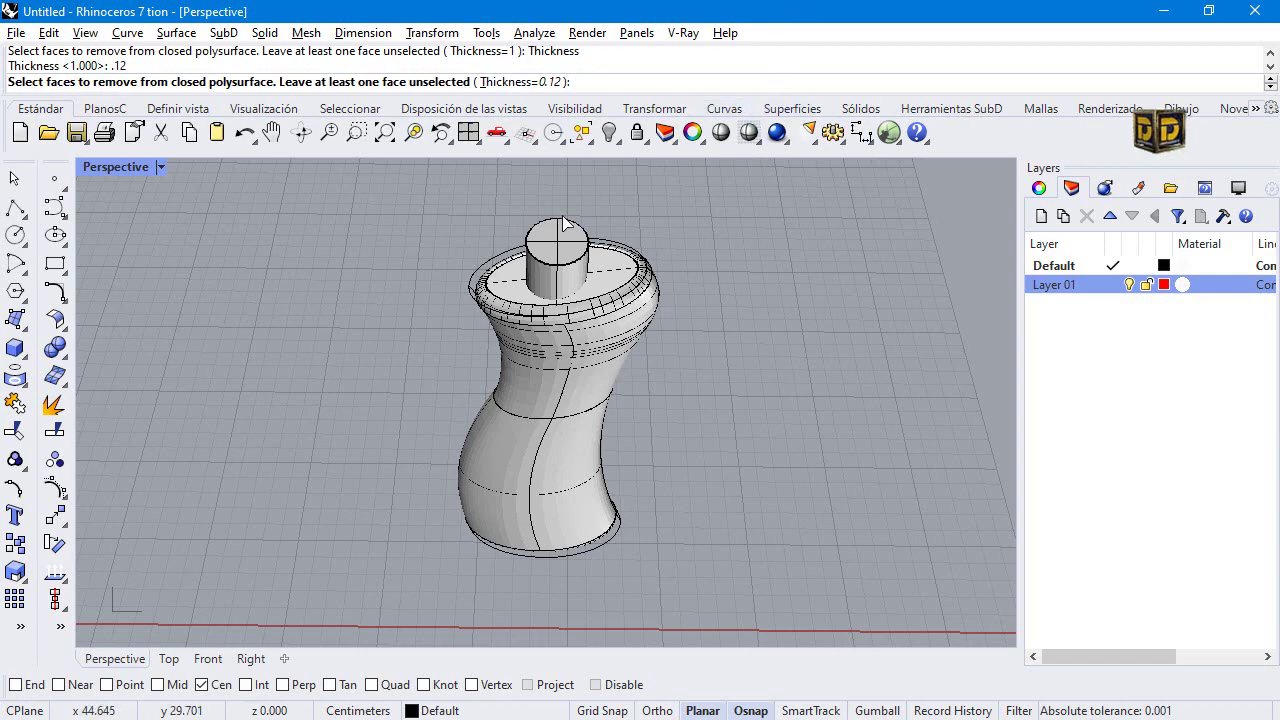
pyautogui.click(558, 252)
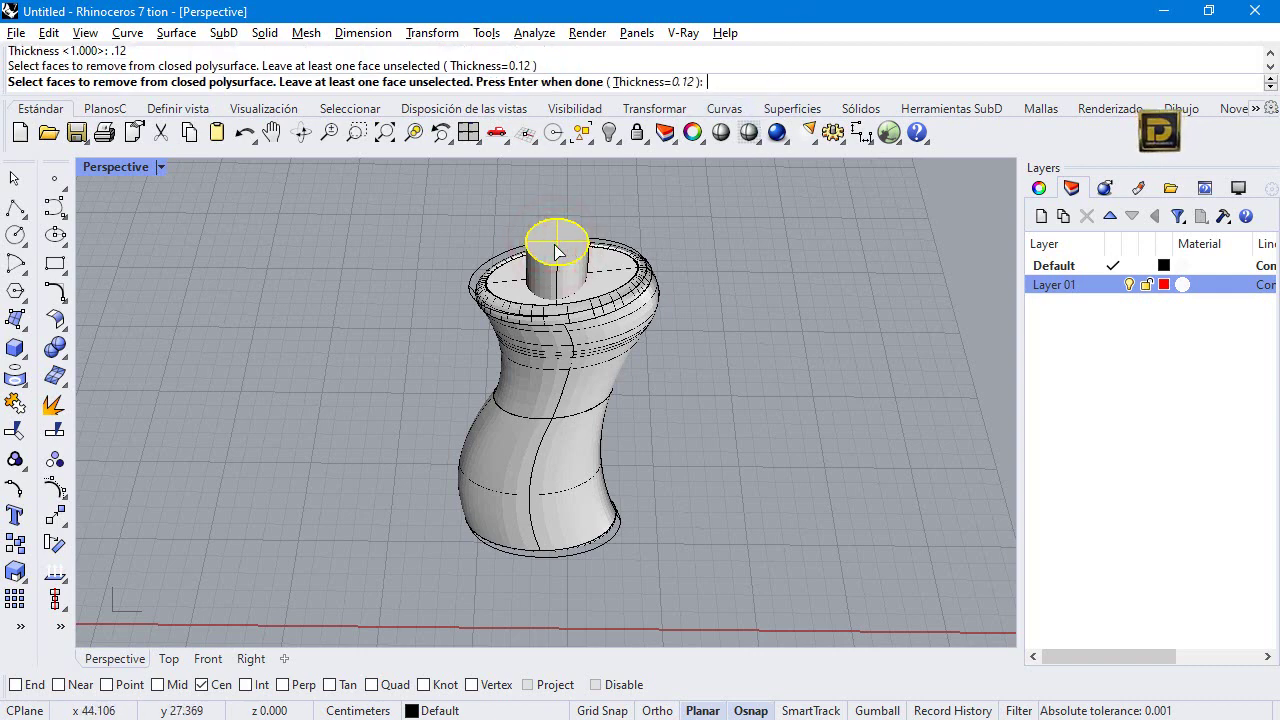
pyautogui.press('Return')
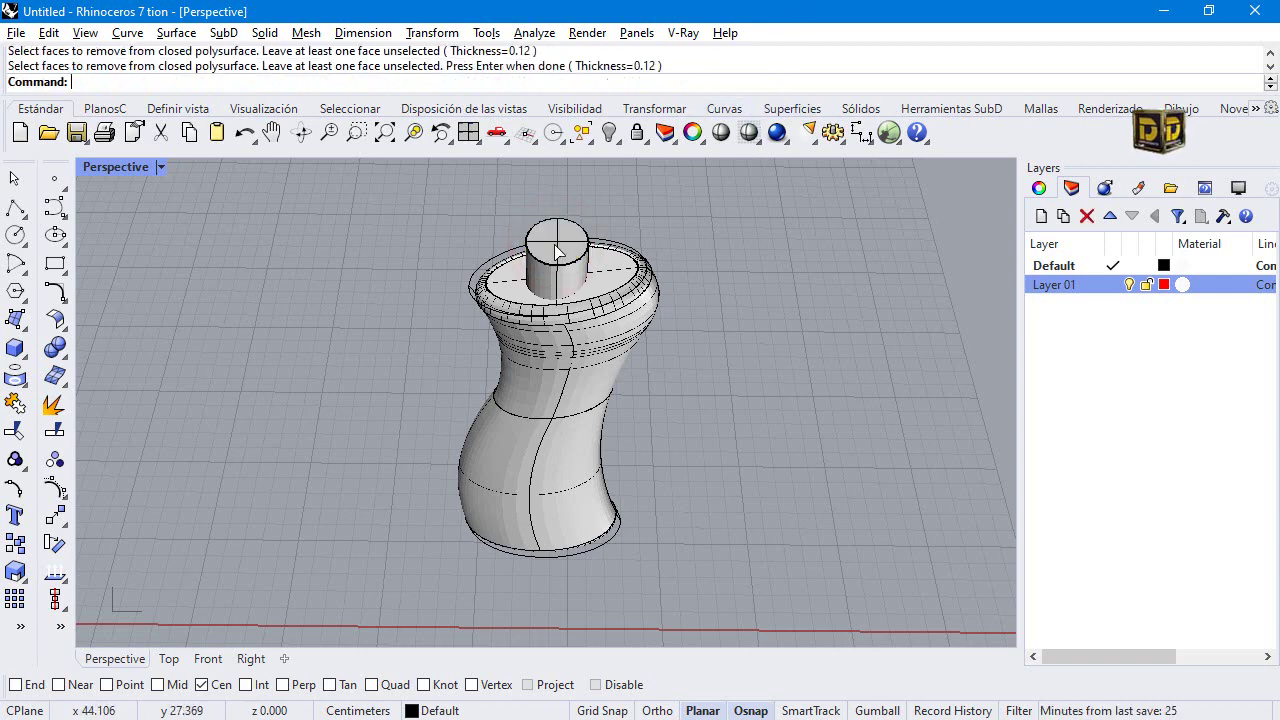
# Extract the flat bottom cap surface from the bottle polysurface and delete it.
pyautogui.moveTo(687, 487); pyautogui.dragTo(514, 500, button='right')
pyautogui.click(514, 500)
pyautogui.click(183, 432)
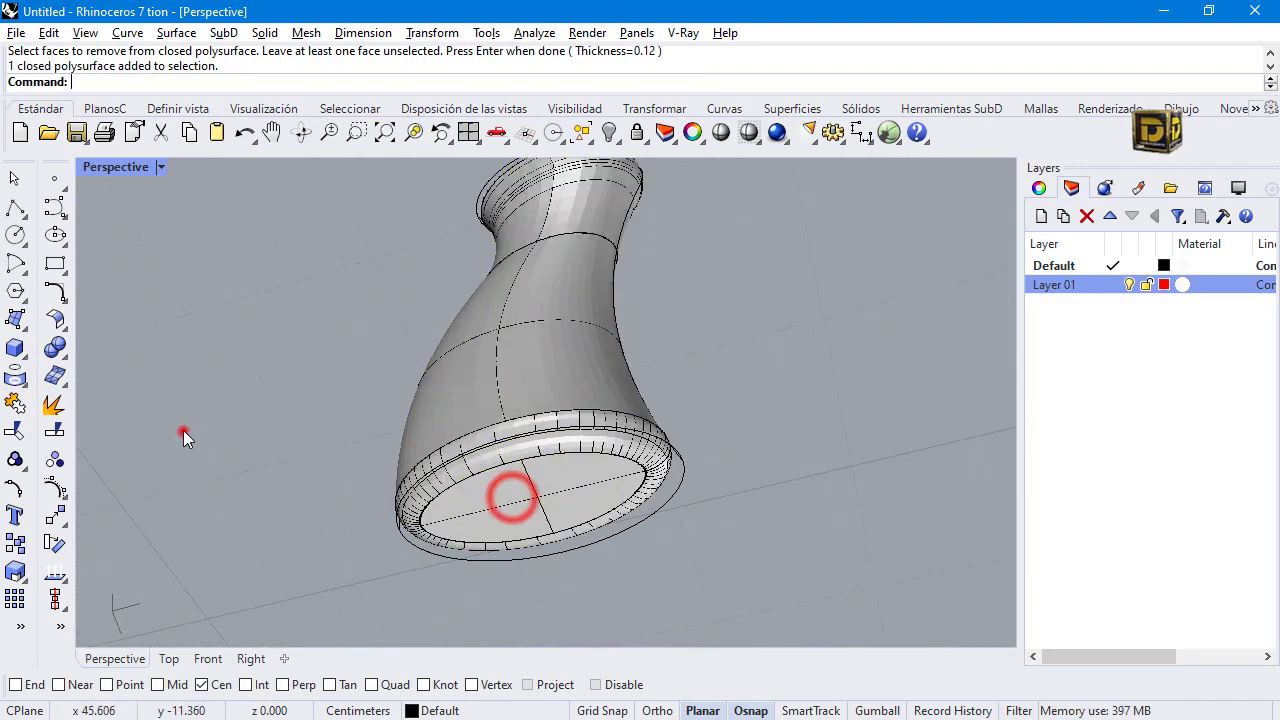
pyautogui.click(15, 378)
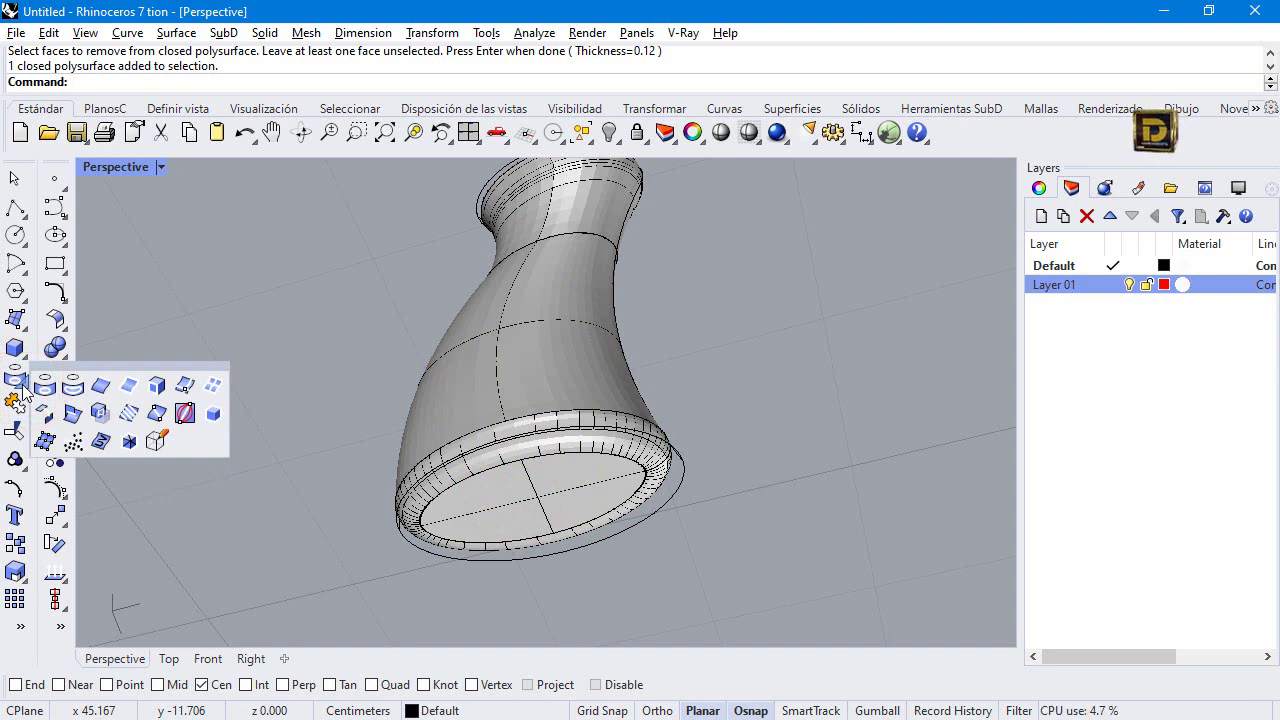
pyautogui.click(55, 347)
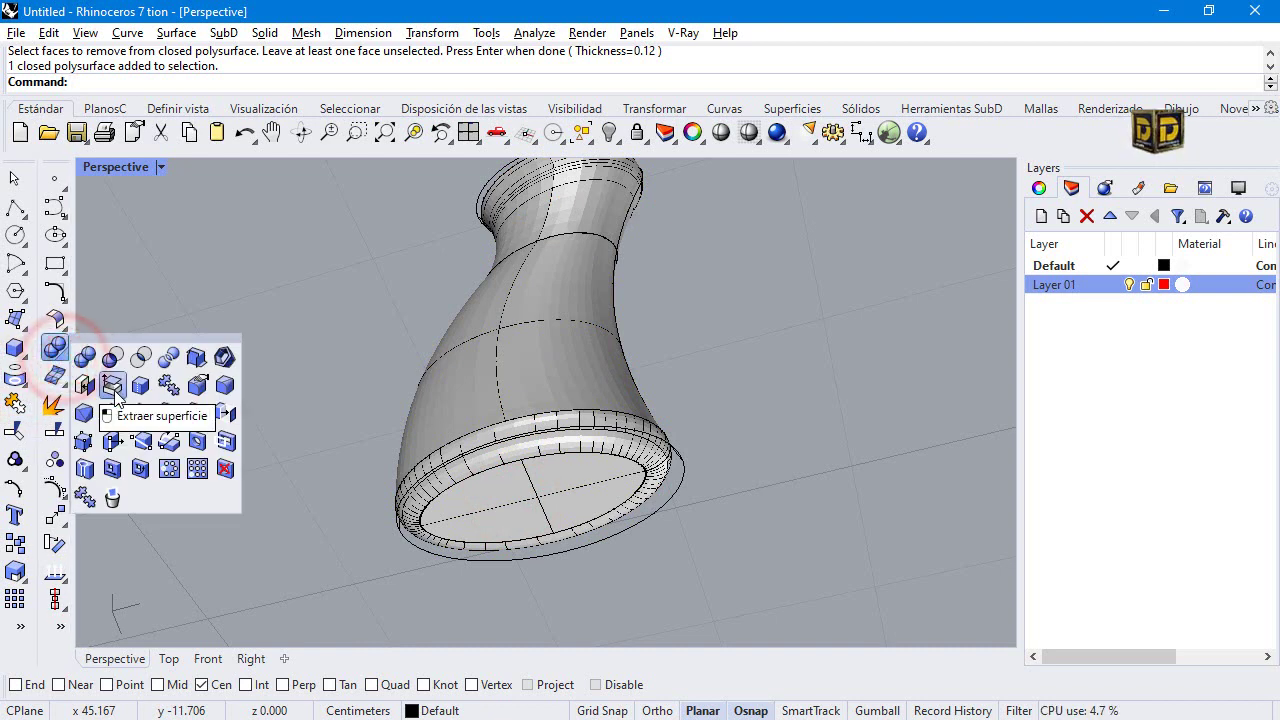
pyautogui.click(113, 387)
pyautogui.click(519, 488)
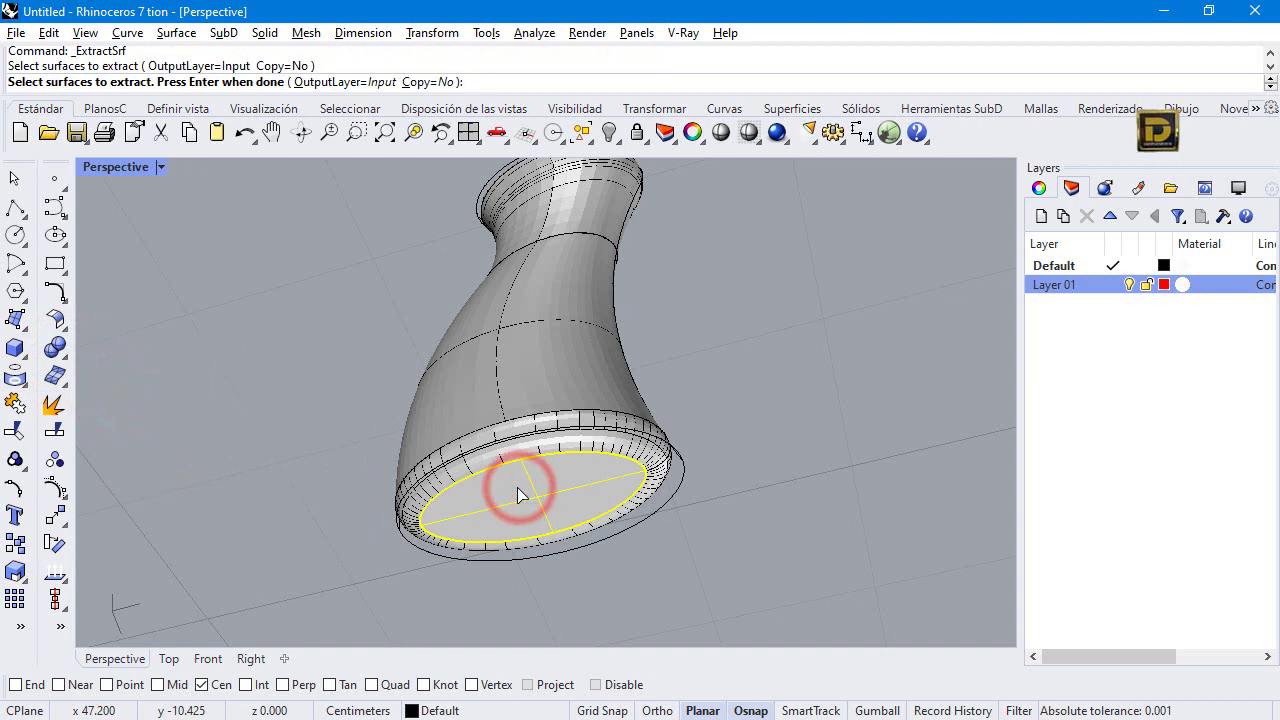
pyautogui.press('Return')
pyautogui.press('Delete')
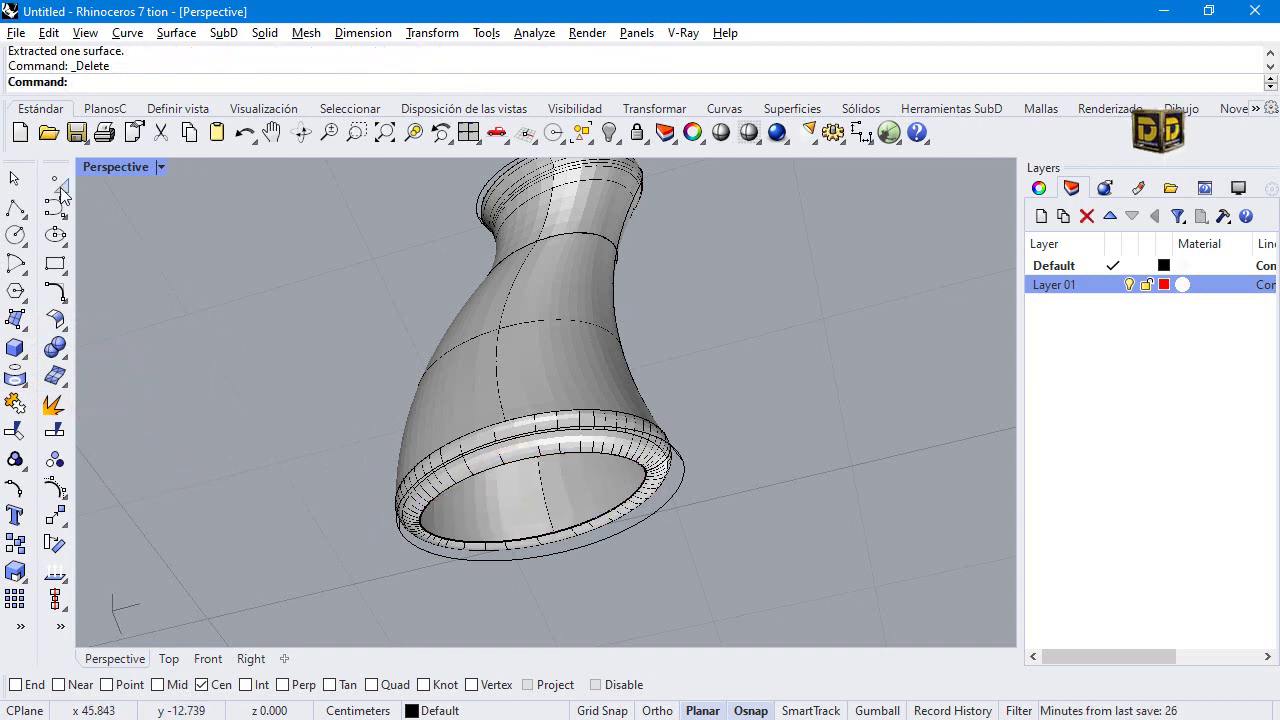
# On Layer 01, draw a 0.35 cm vertical line upward from the centre of the bottle's bottom opening.
pyautogui.click(18, 207)
pyautogui.click(1113, 286)
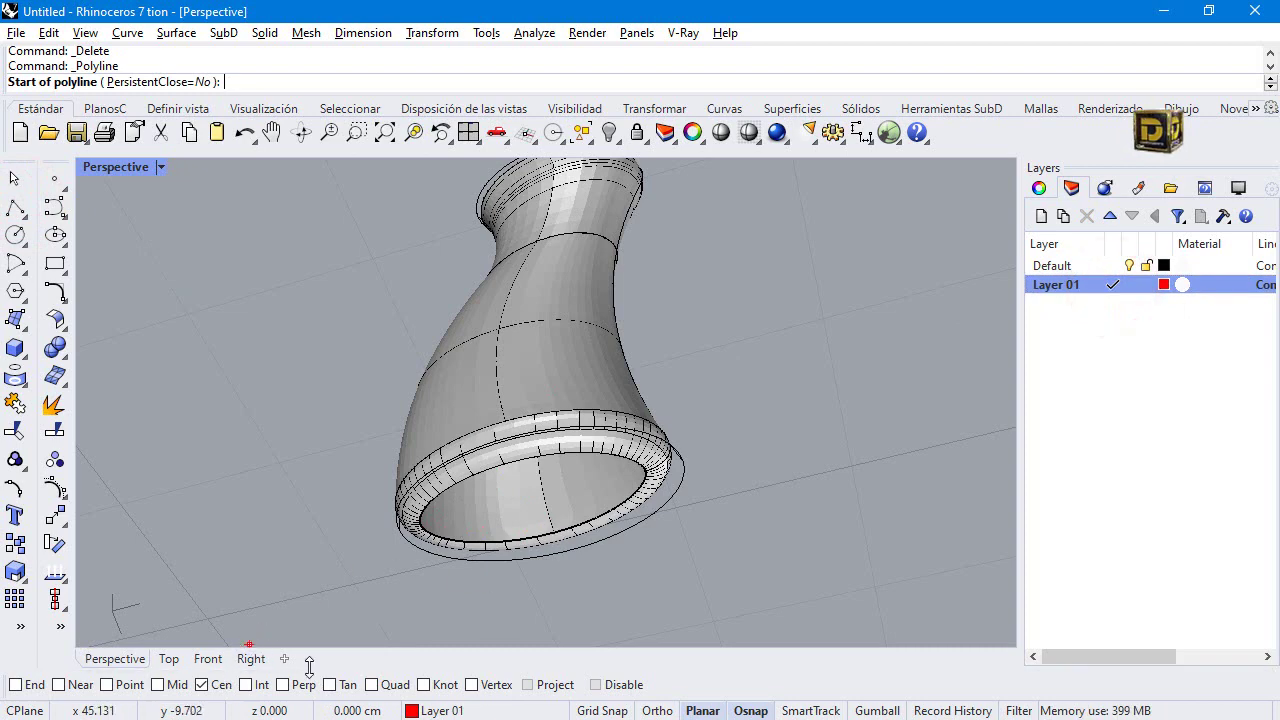
pyautogui.click(514, 443)
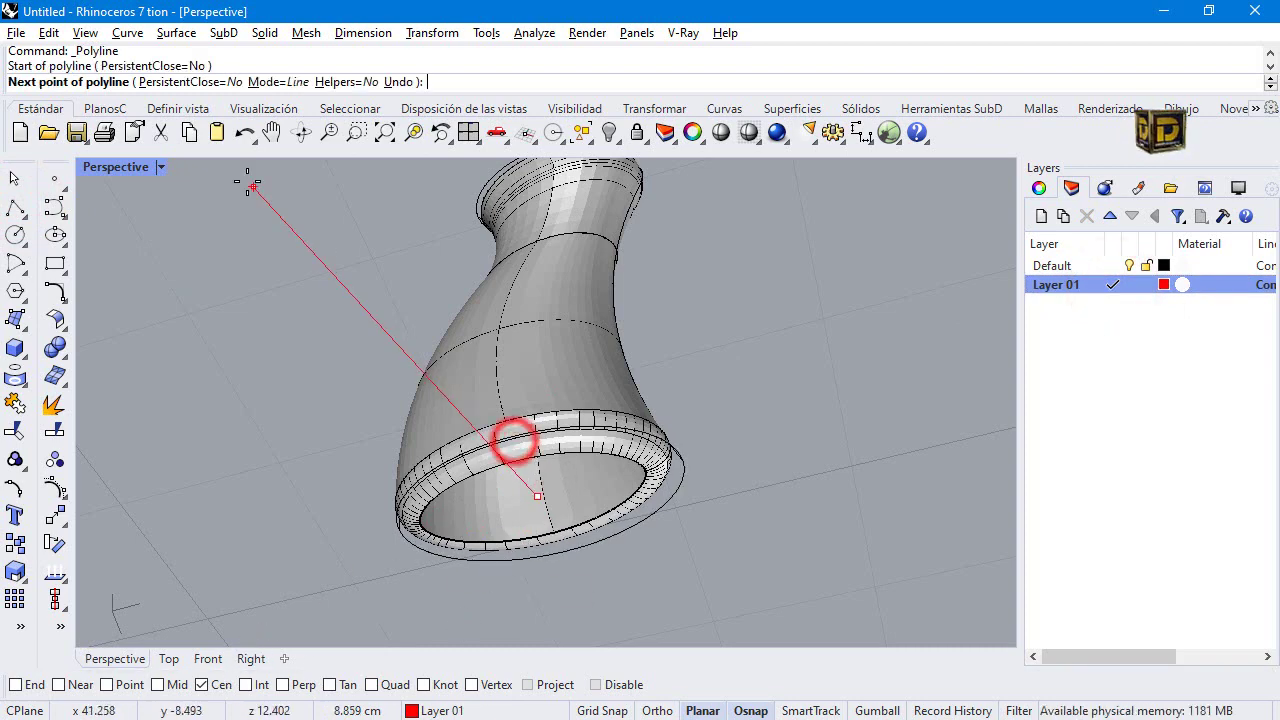
pyautogui.doubleClick(132, 167)
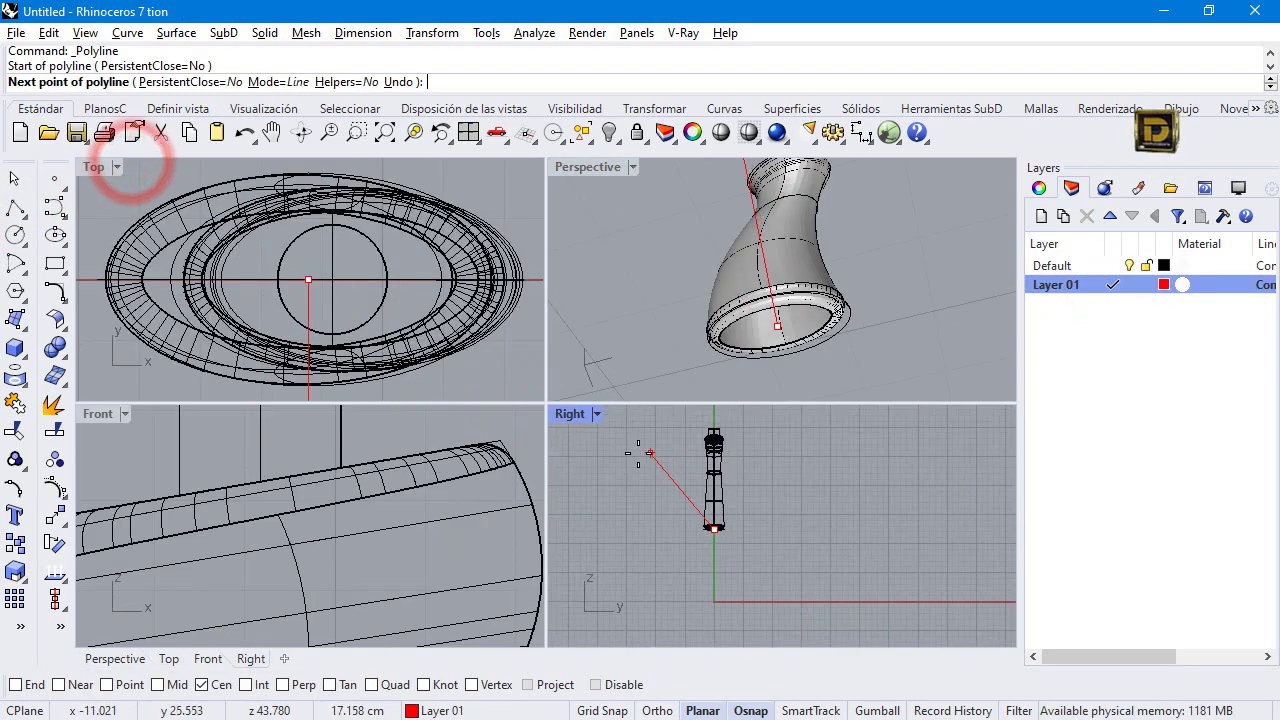
pyautogui.scroll(-5, 425, 475)
pyautogui.scroll(3, 440, 478)
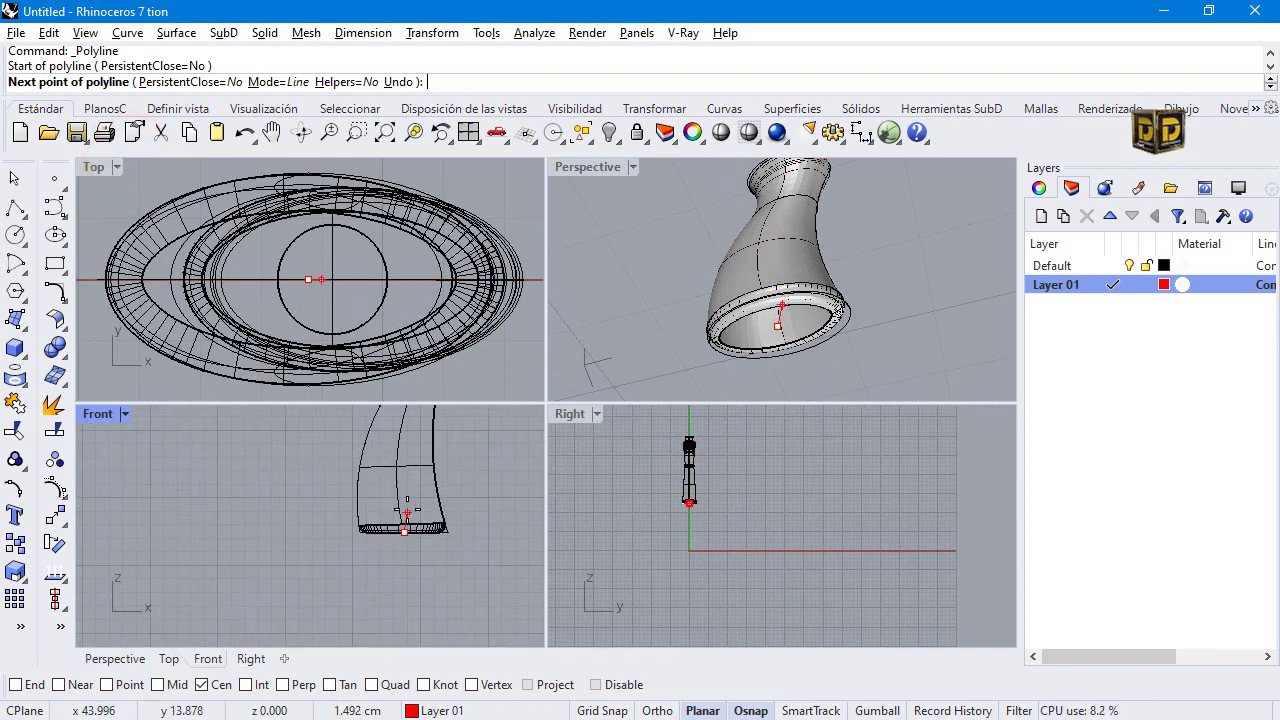
pyautogui.write('.')
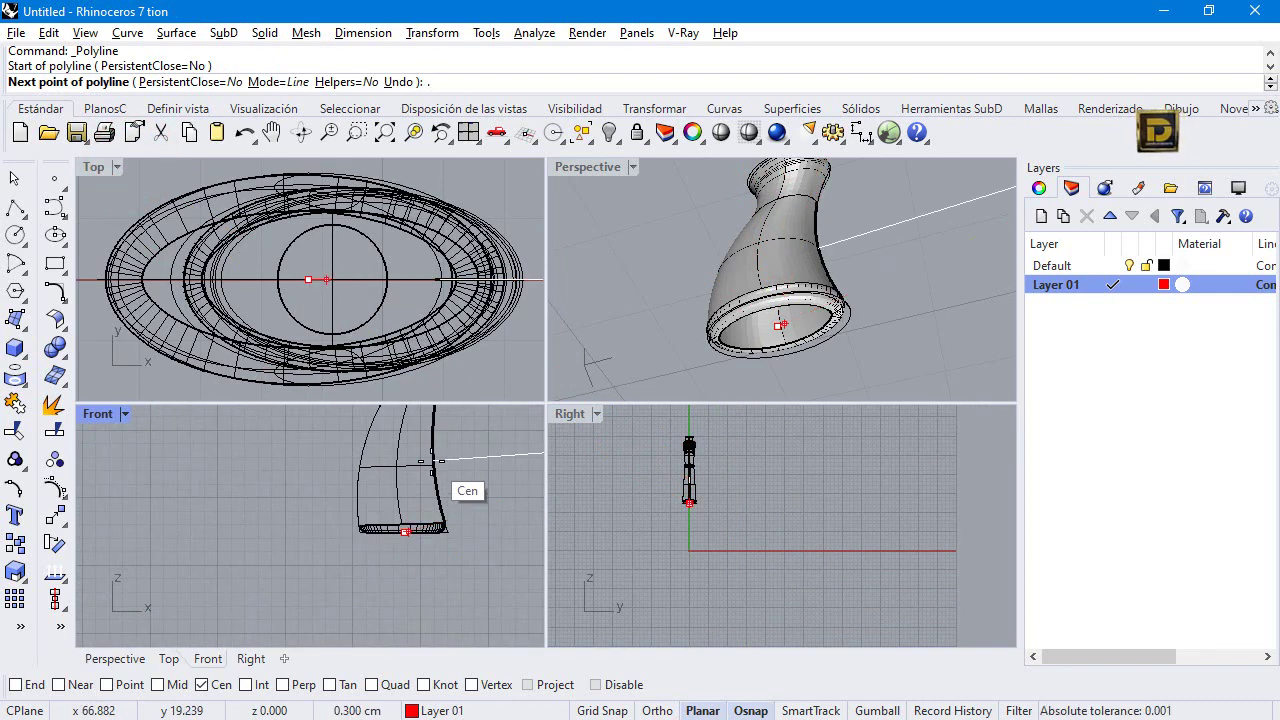
pyautogui.write('35')
pyautogui.press('Return')
pyautogui.scroll(4, 390, 492)
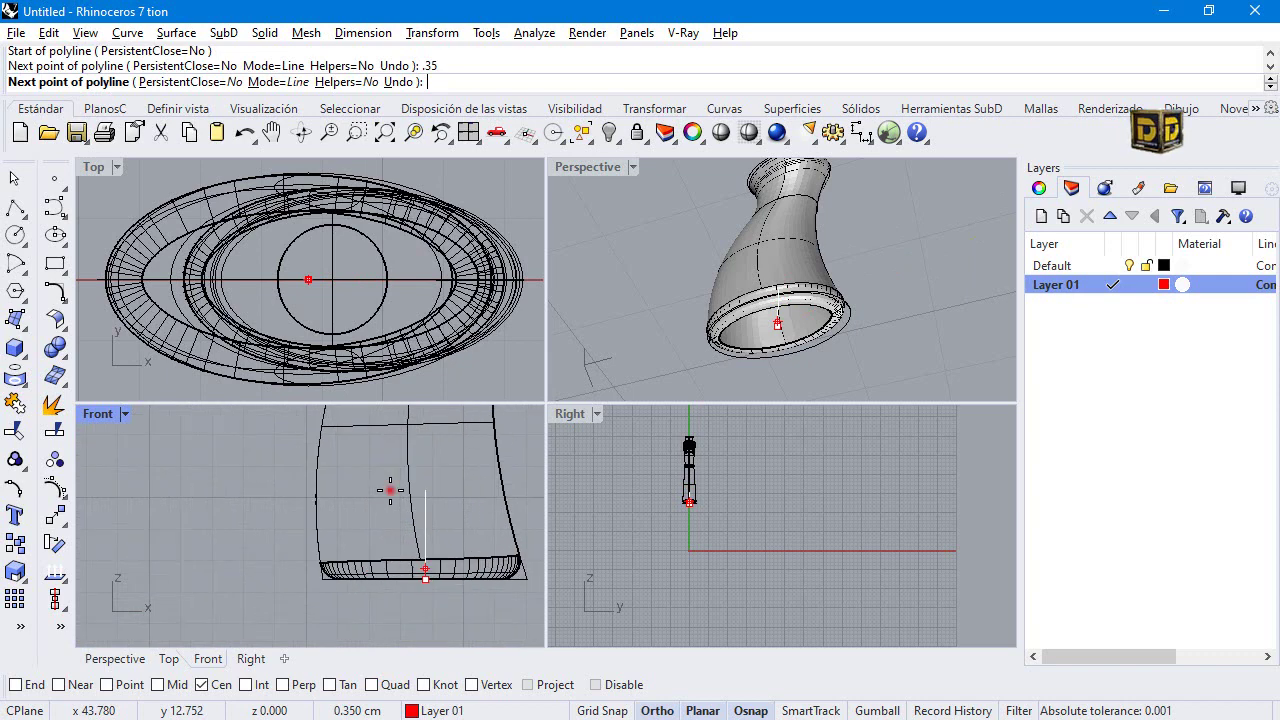
pyautogui.click(390, 490)
pyautogui.press('Return')
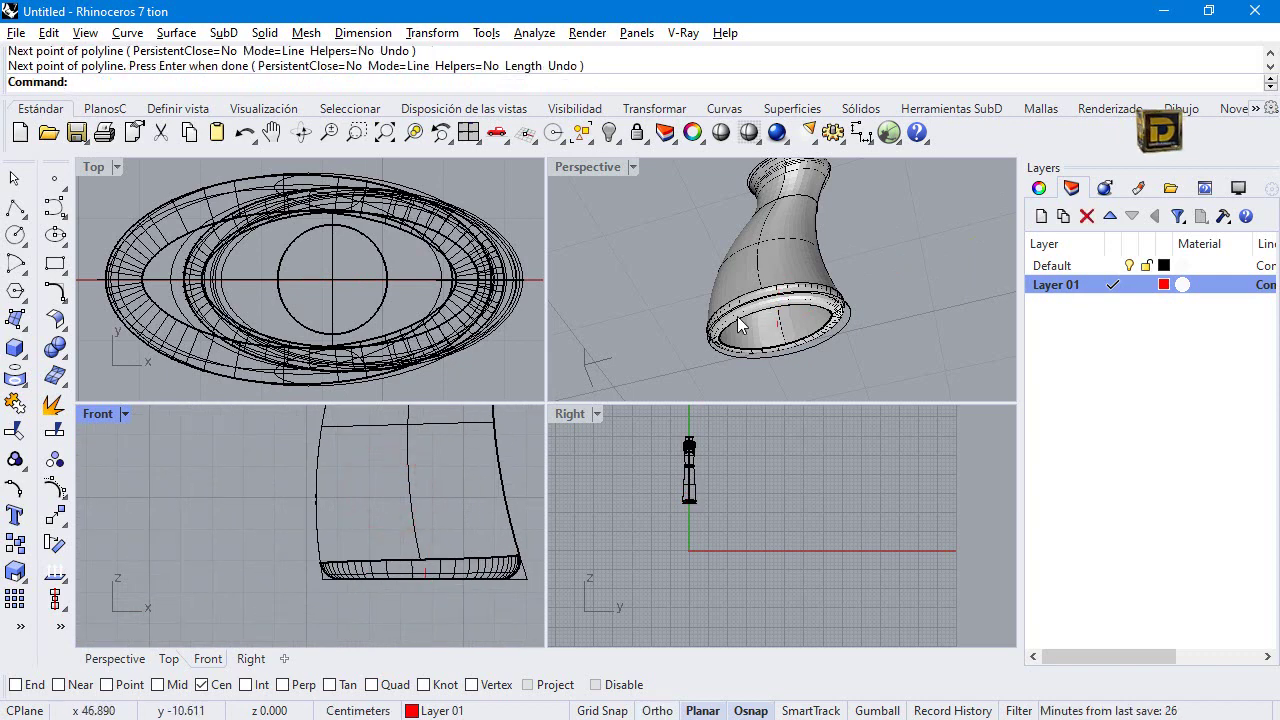
# On the Default layer, draw an arc along the bottom opening's long axis, between its quadrants and through the short vertical line's upper end.
pyautogui.click(1053, 265)
pyautogui.click(1112, 265)
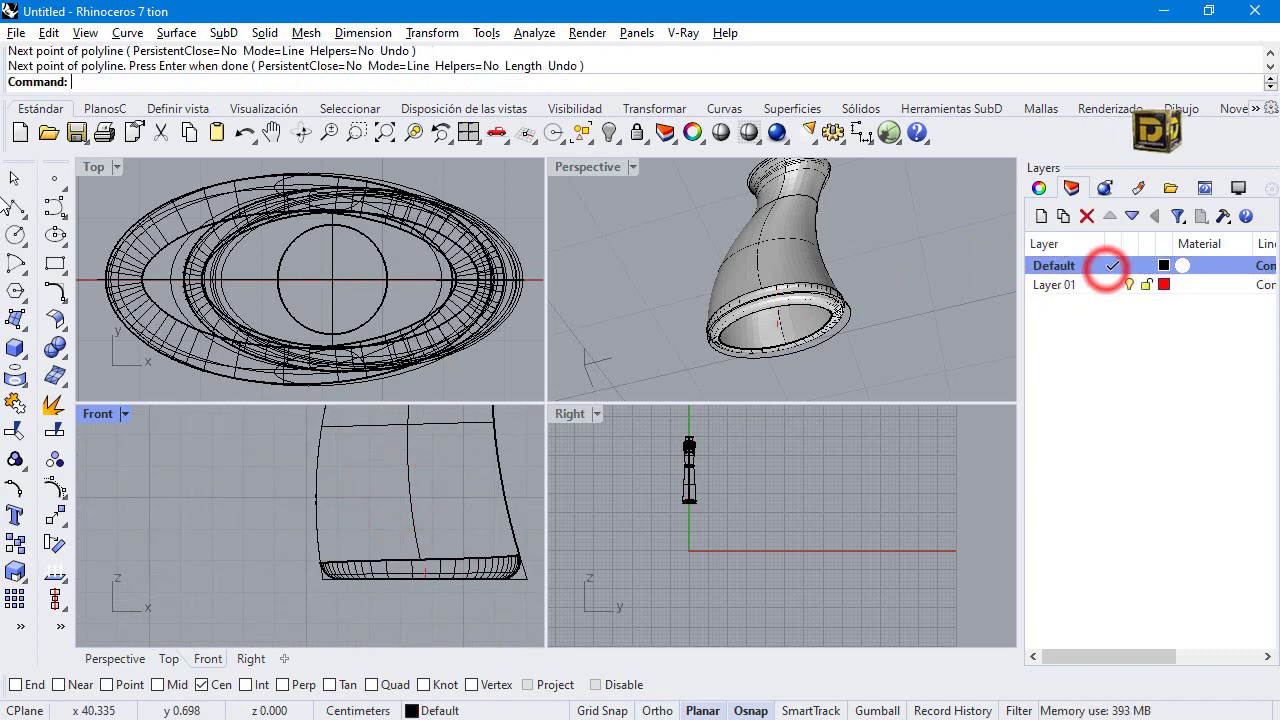
pyautogui.click(20, 268)
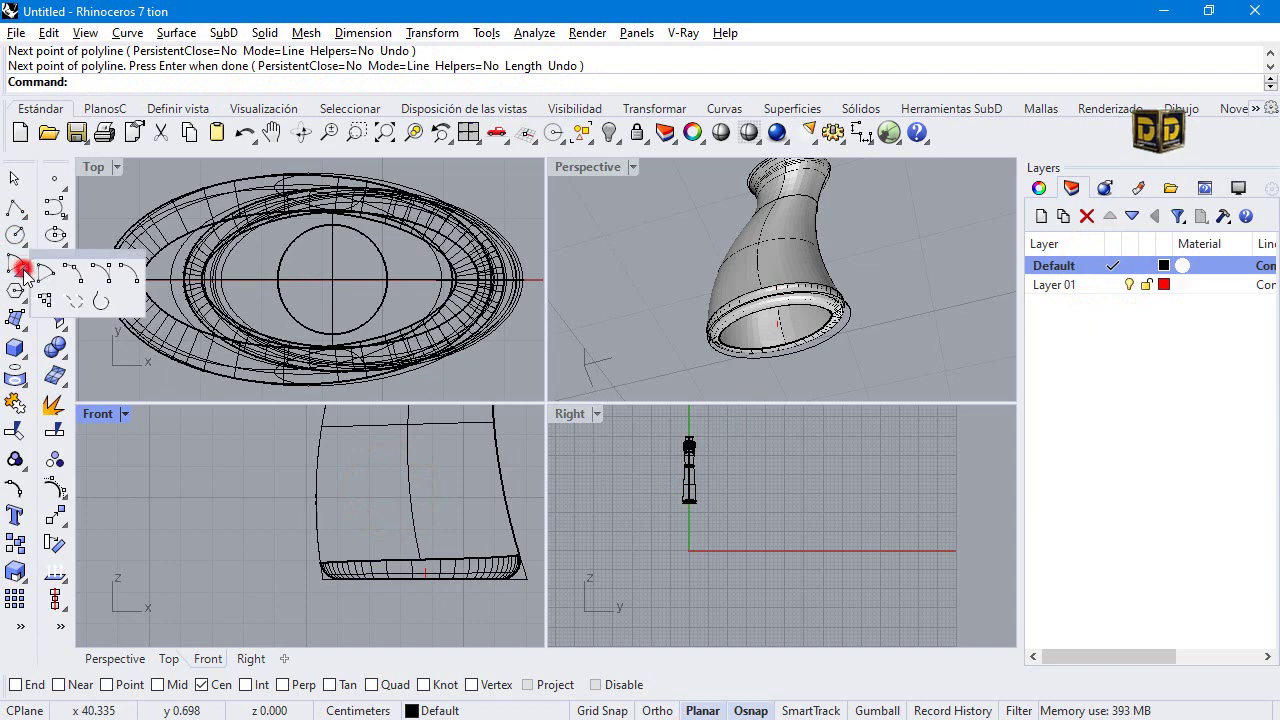
pyautogui.click(76, 276)
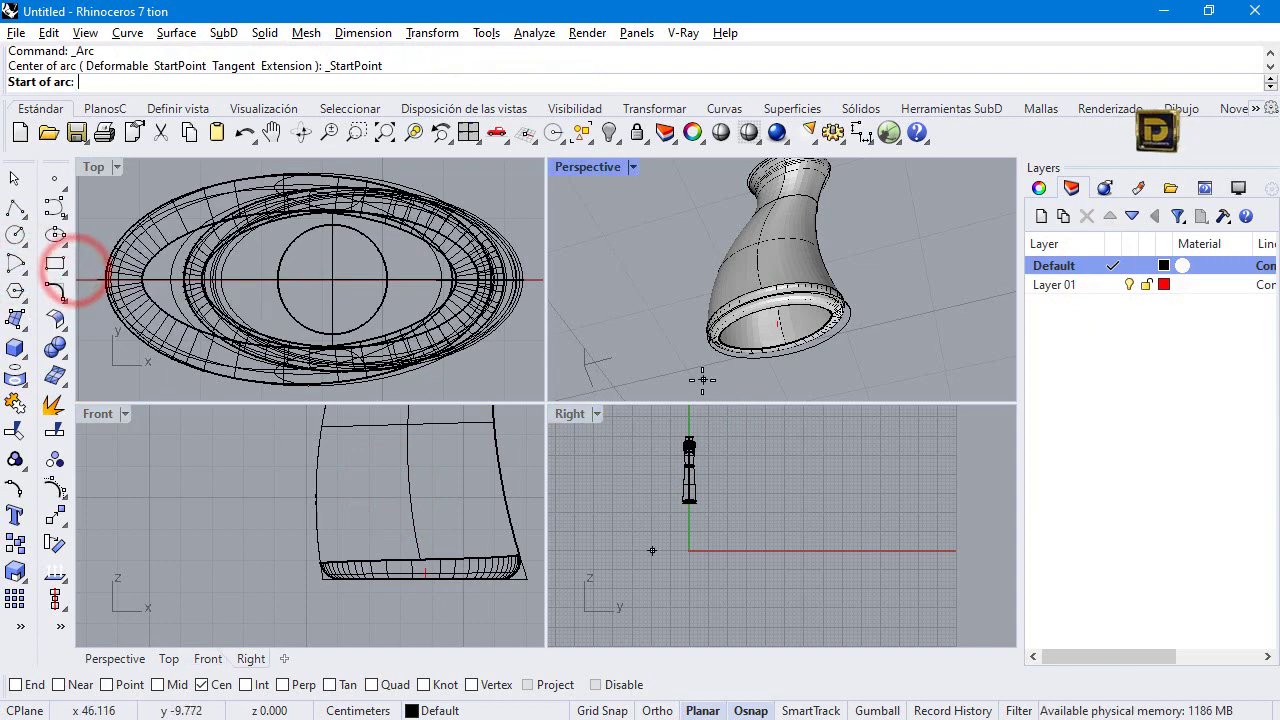
pyautogui.click(372, 684)
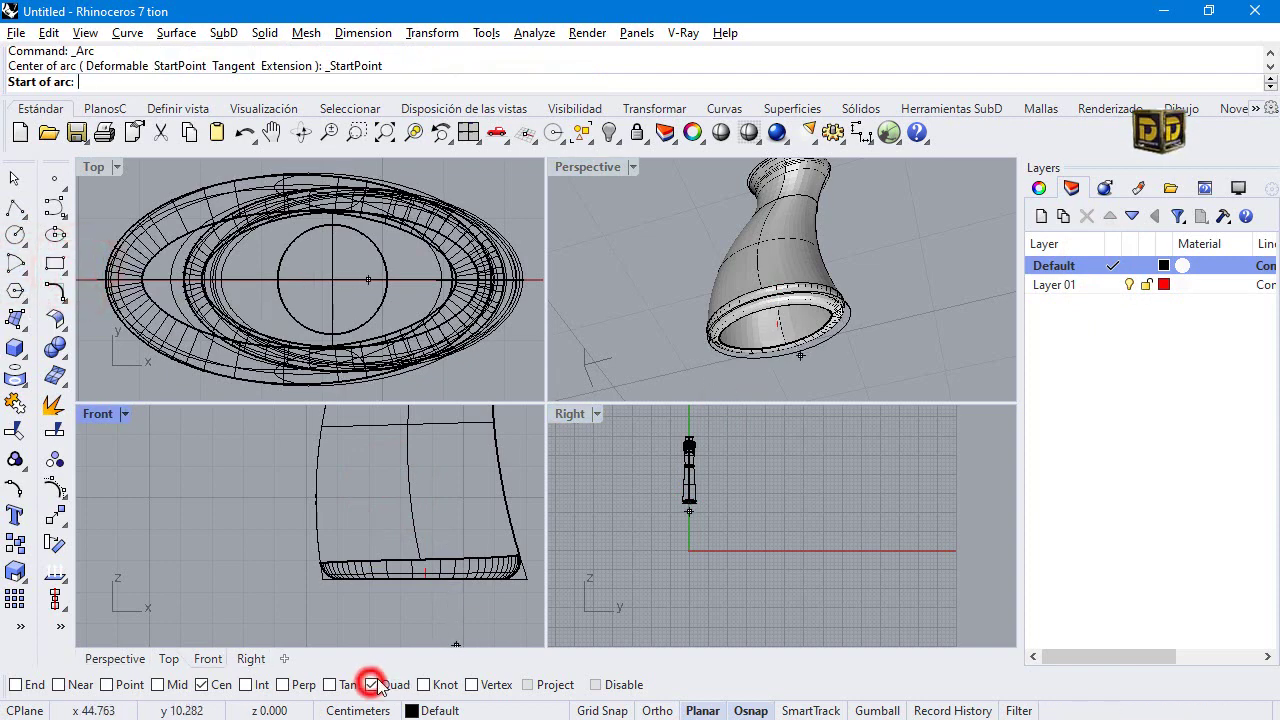
pyautogui.click(16, 684)
pyautogui.moveTo(720, 370); pyautogui.dragTo(600, 565, button='right')
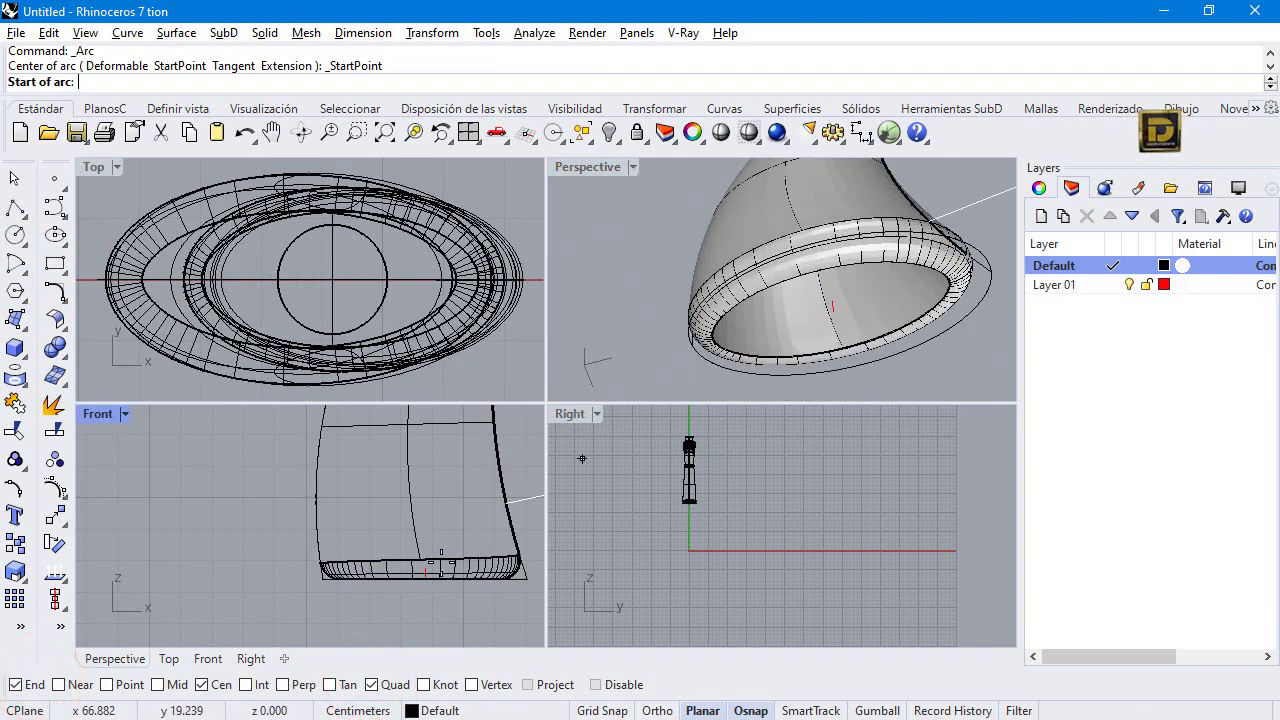
pyautogui.click(206, 684)
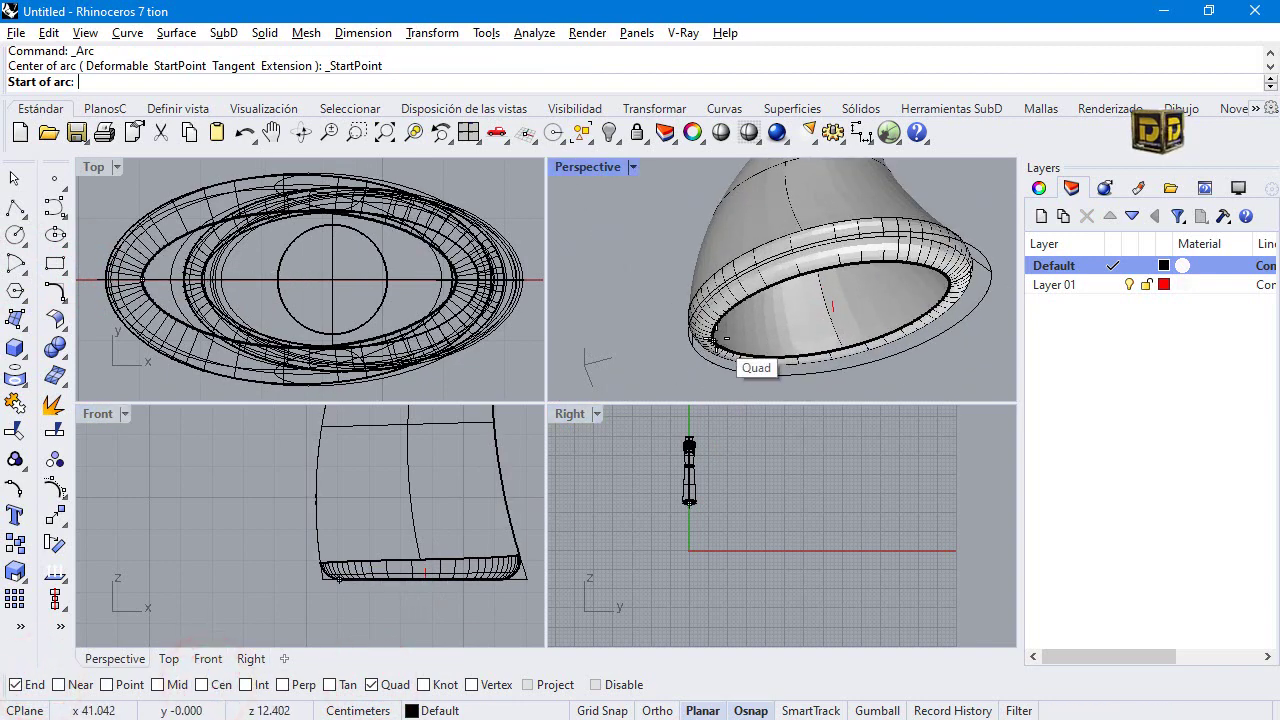
pyautogui.click(713, 340)
pyautogui.click(948, 283)
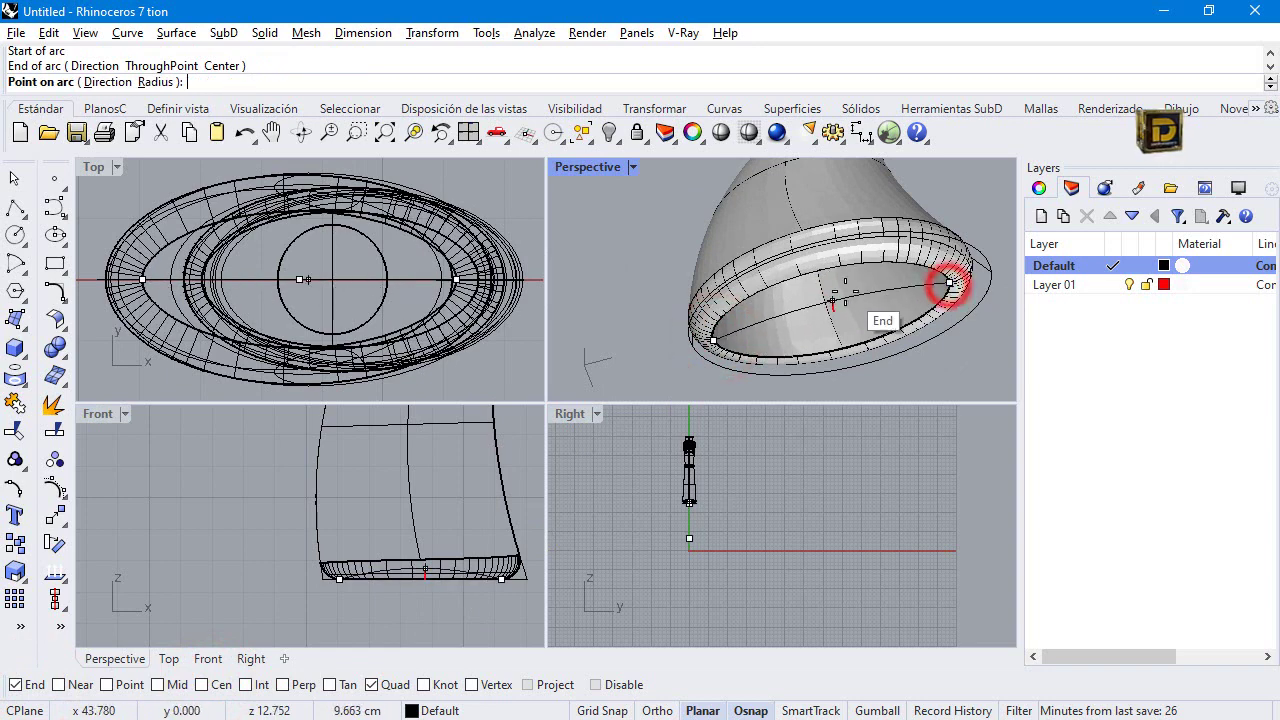
pyautogui.click(838, 296)
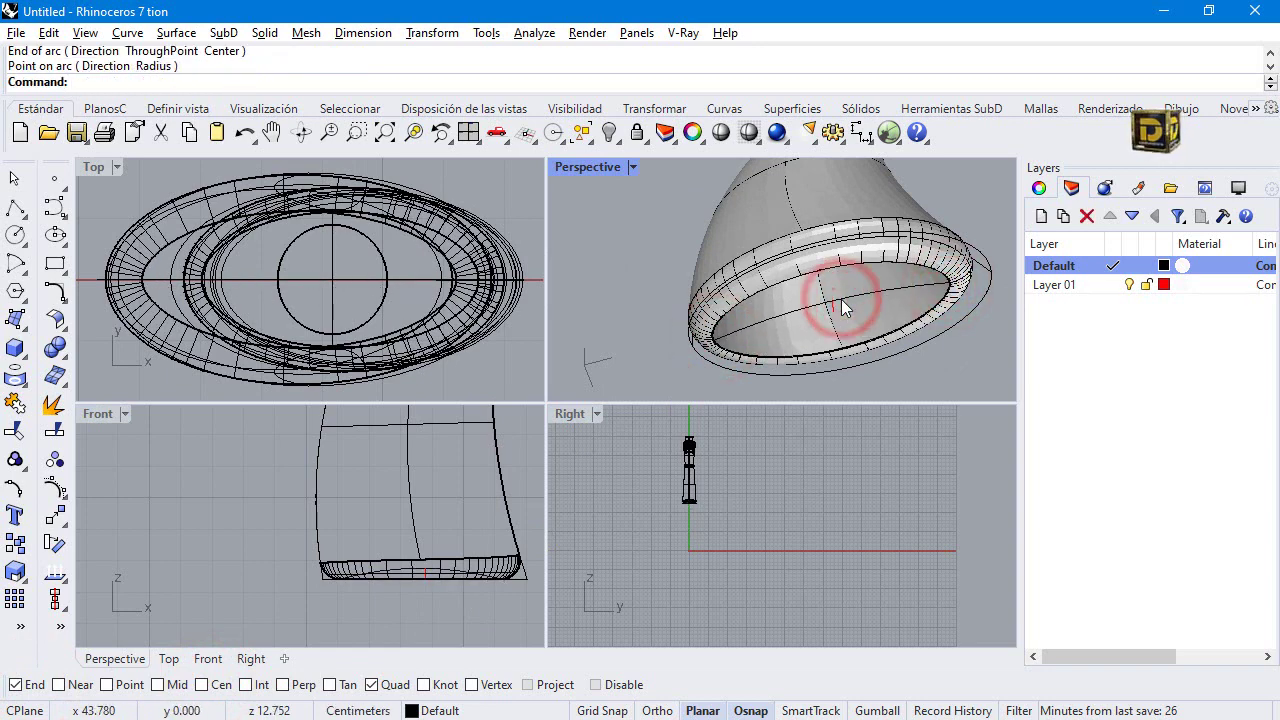
# Draw a second arc across the bottom opening's short axis, passing through the vertical line's upper end.
pyautogui.press('Return')
pyautogui.click(811, 272)
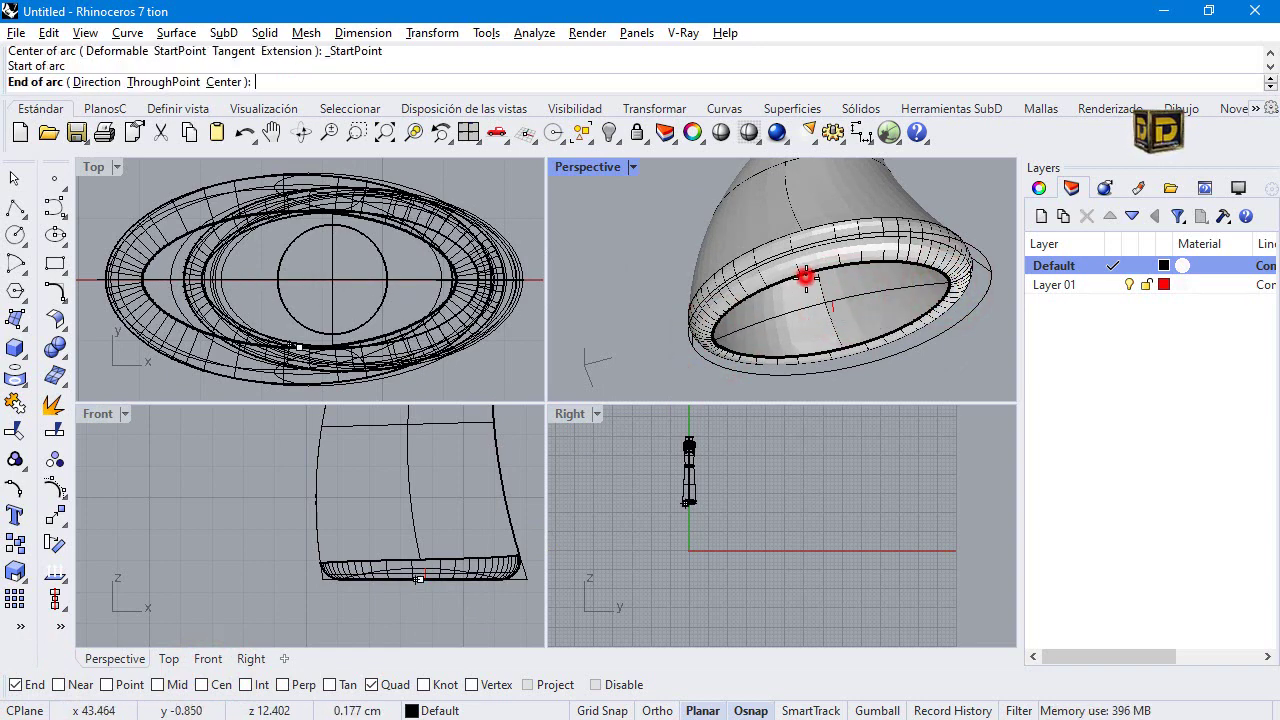
pyautogui.click(831, 339)
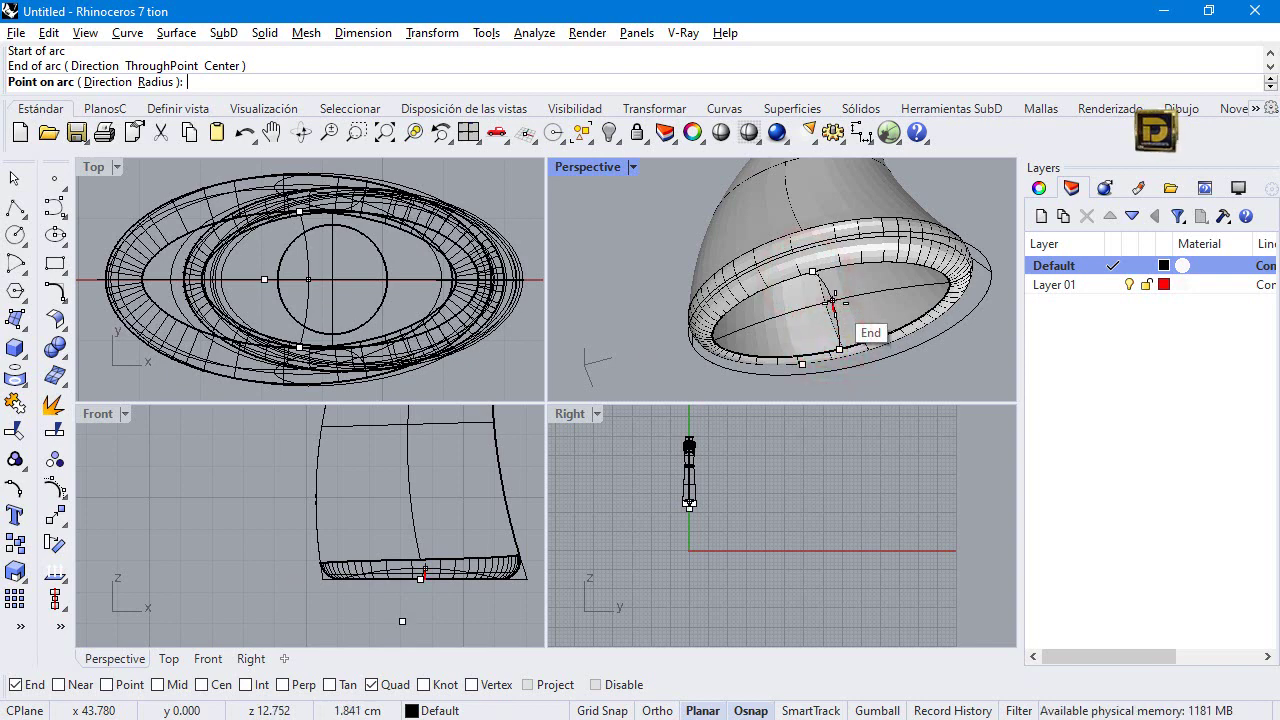
pyautogui.click(836, 303)
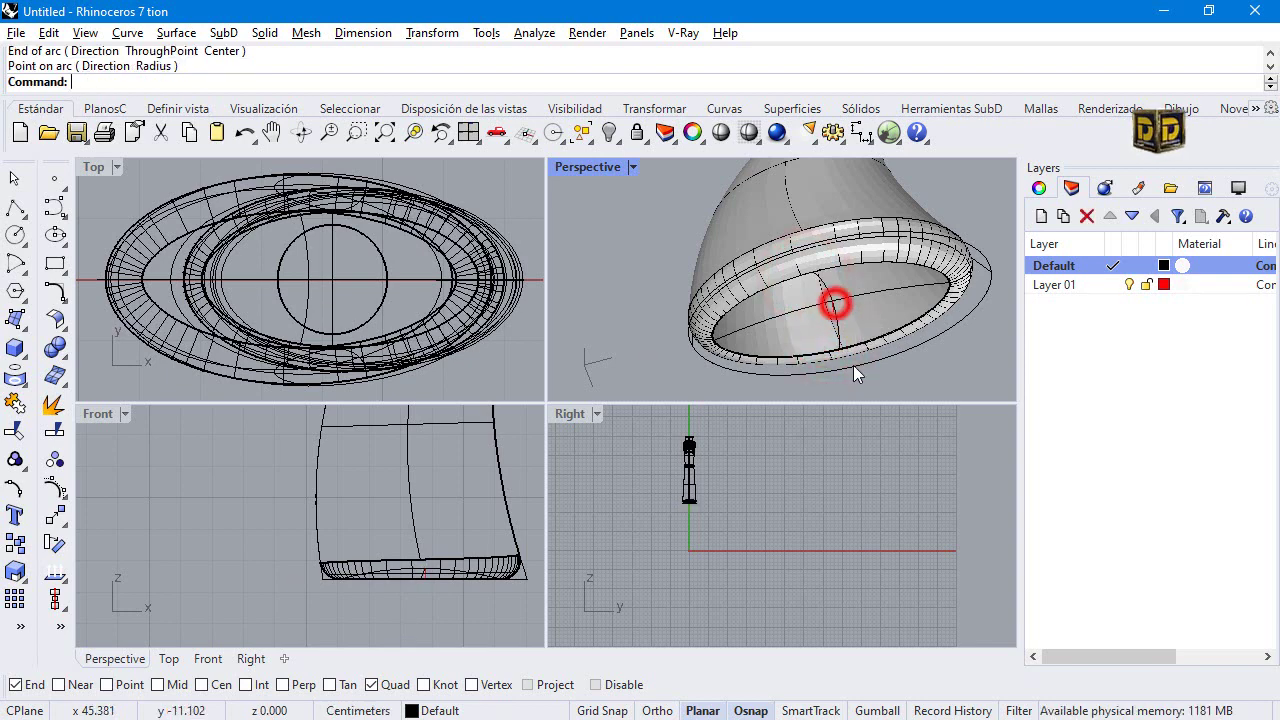
# Examine how the two crossing arcs meet the rim of the bottle's open base.
pyautogui.moveTo(836, 303); pyautogui.dragTo(606, 341, button='right')
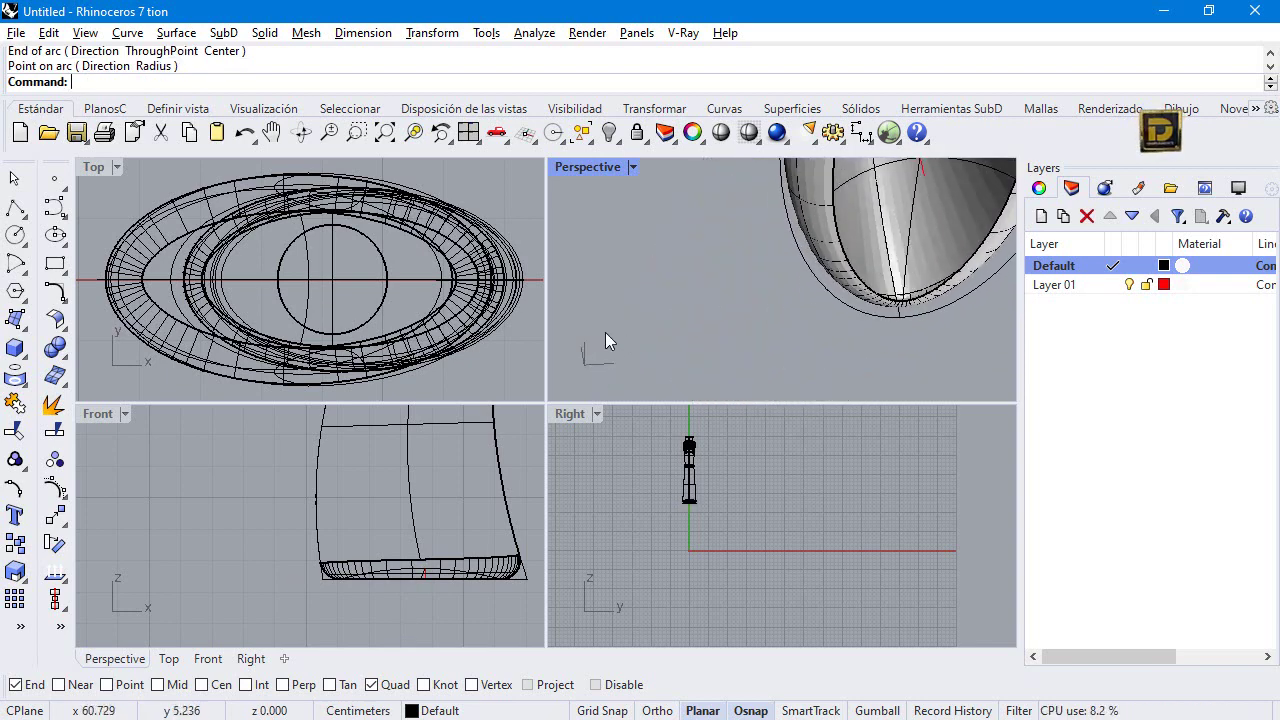
pyautogui.doubleClick(590, 166)
pyautogui.moveTo(587, 160); pyautogui.dragTo(588, 322, button='right')
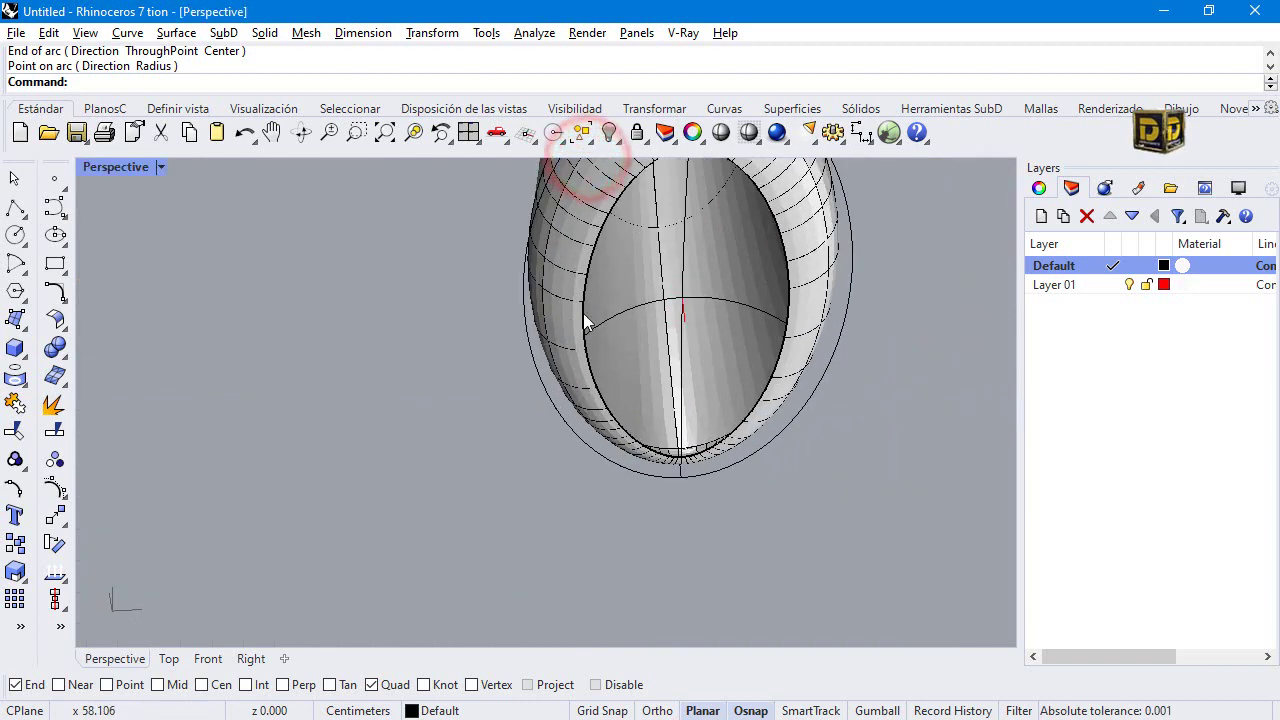
pyautogui.click(590, 318)
pyautogui.click(474, 426)
pyautogui.click(586, 349)
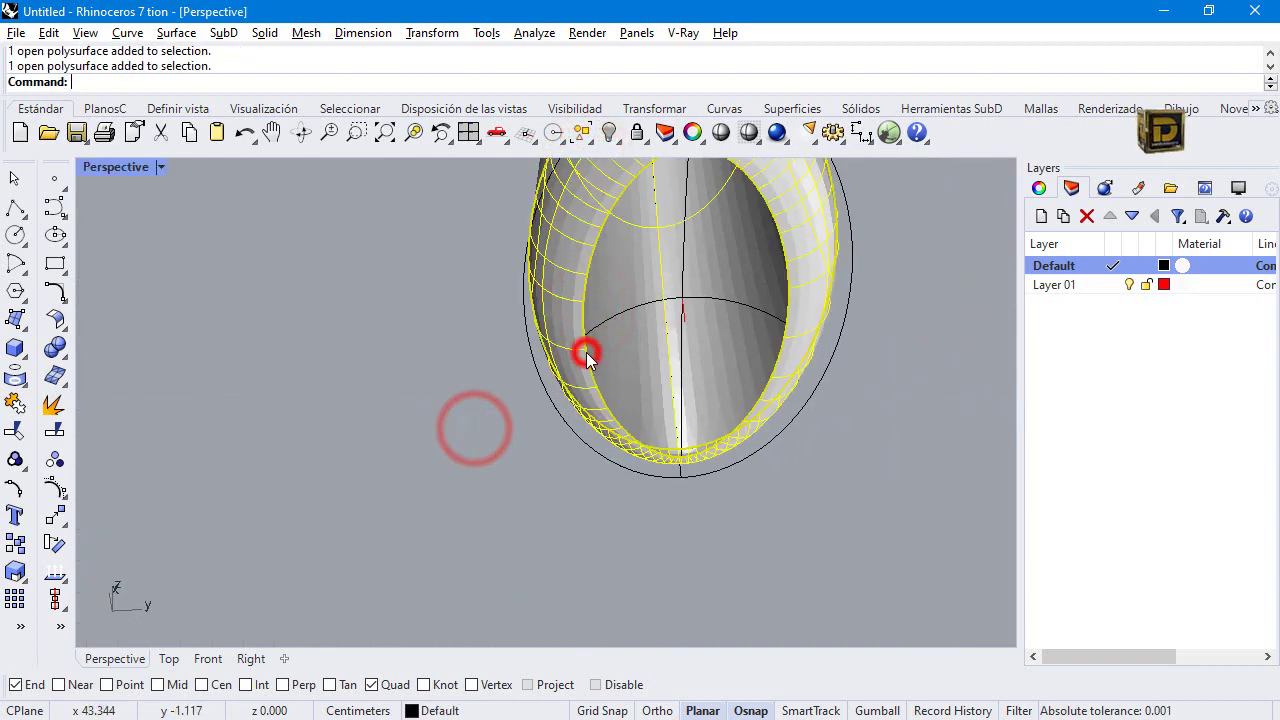
pyautogui.click(484, 428)
pyautogui.click(356, 397)
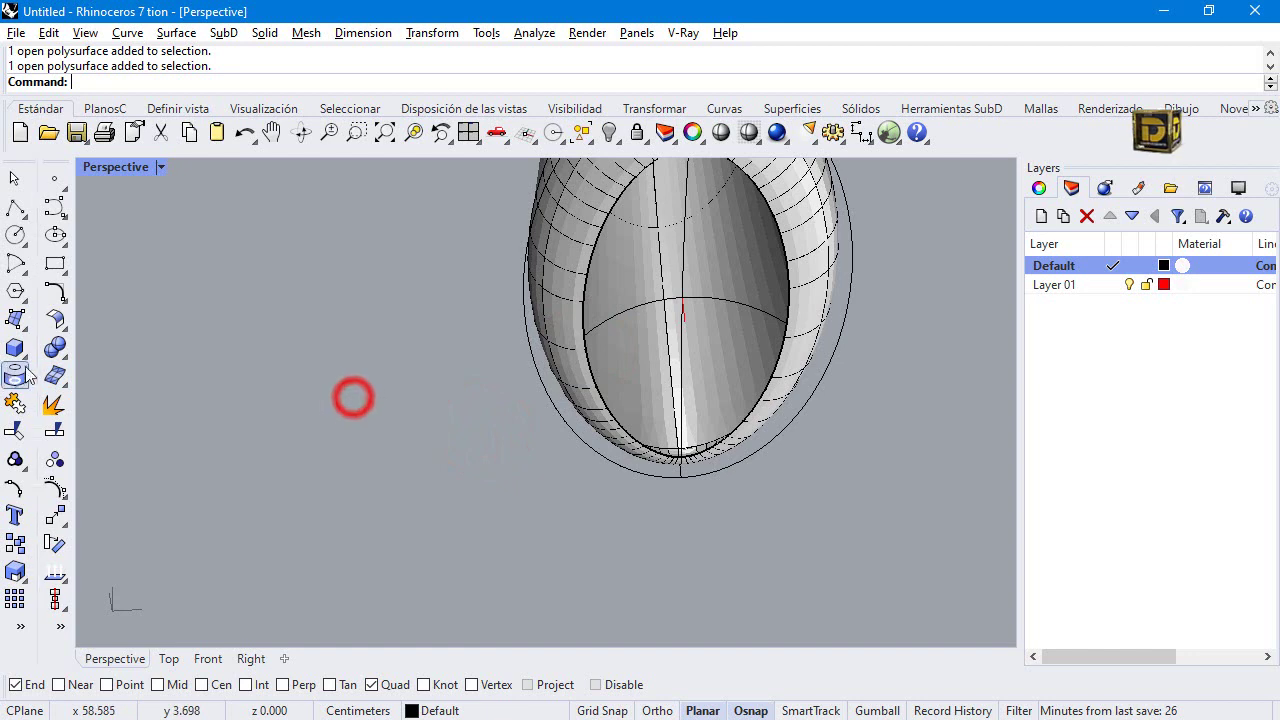
# Duplicate the rim edge of the bottle's bottom opening as a curve.
pyautogui.click(20, 380)
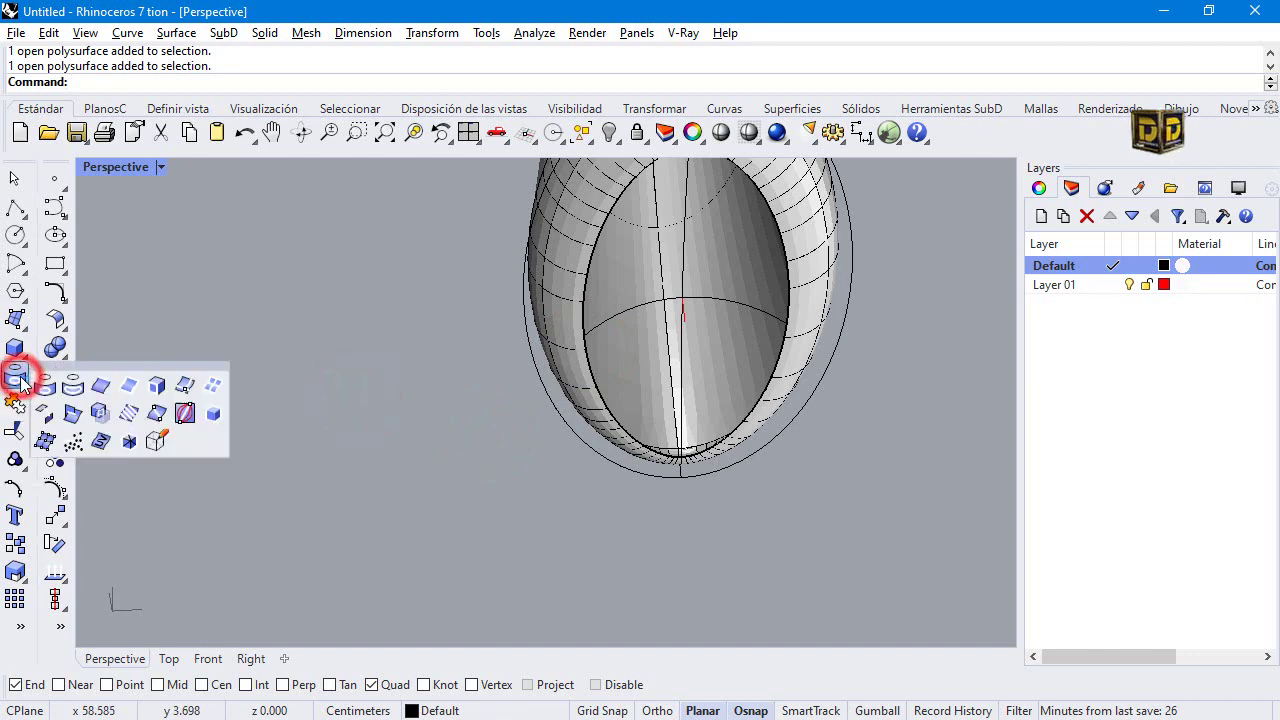
pyautogui.click(101, 381)
pyautogui.click(588, 282)
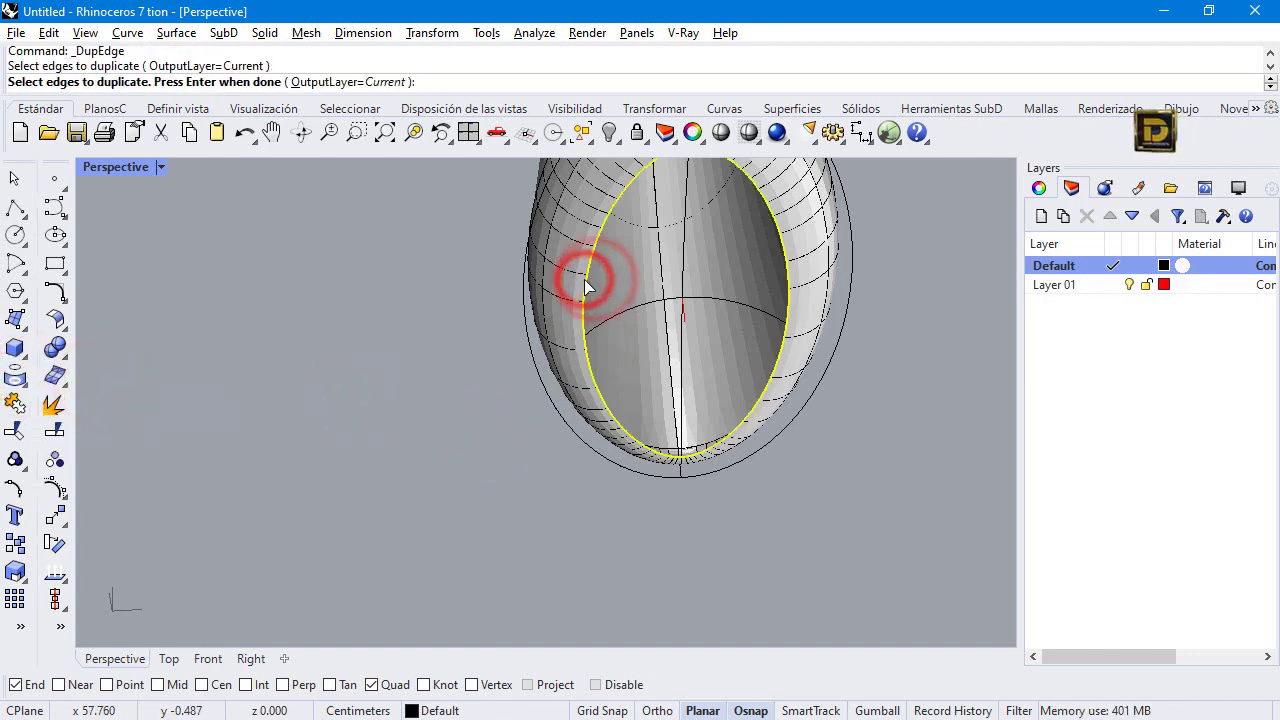
pyautogui.press('Return')
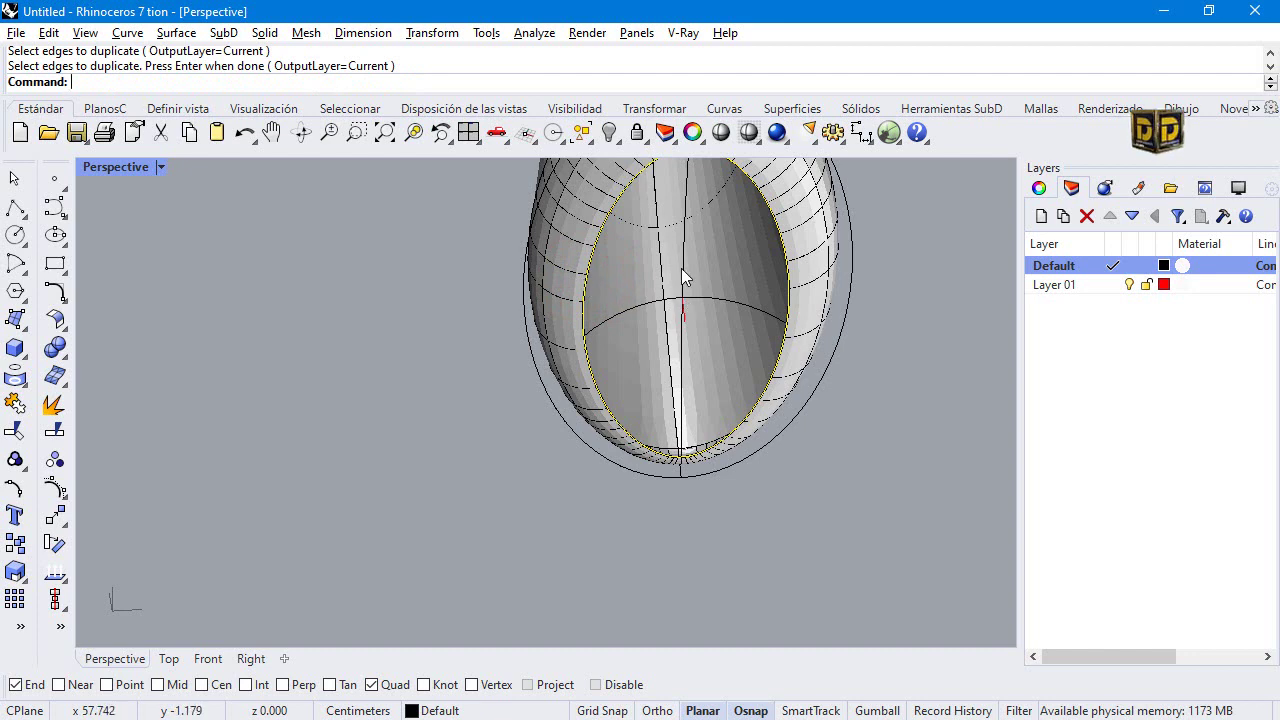
# Patch the bottom opening from the duplicated rim curve and the two crossing arcs, using 20 U and 20 V spans with automatic trim.
pyautogui.click(681, 268)
pyautogui.click(701, 296)
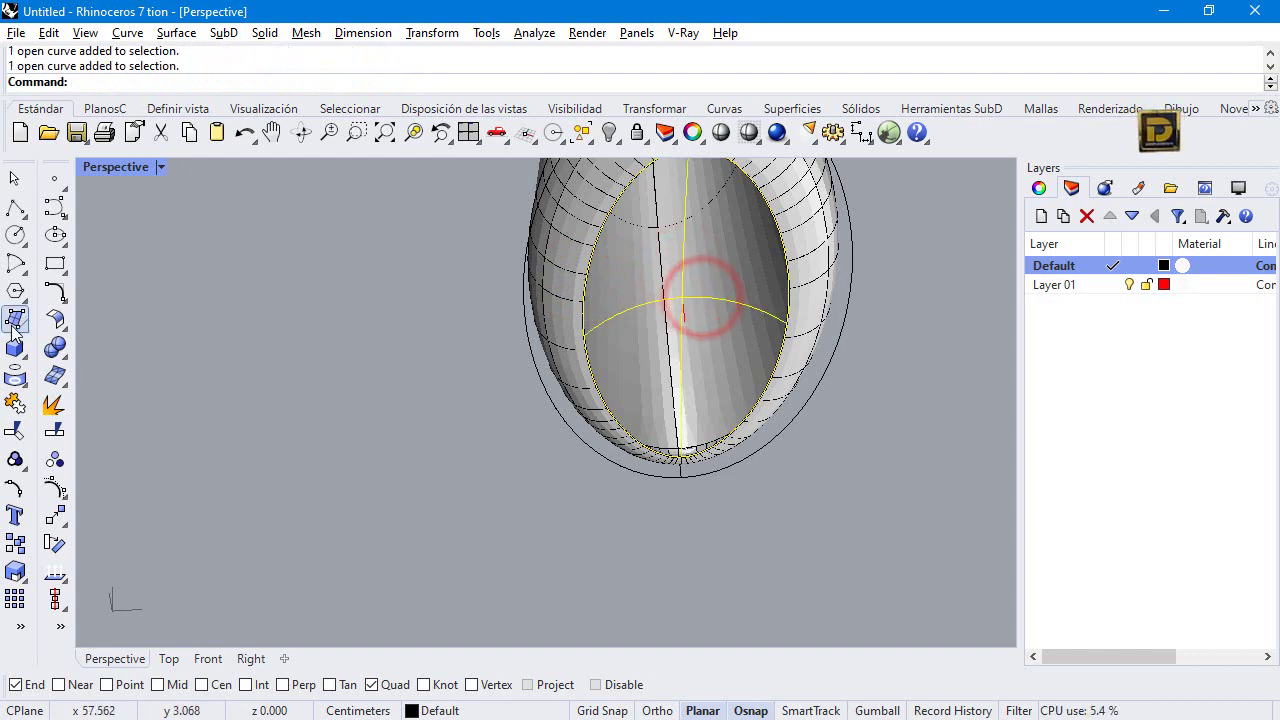
pyautogui.click(16, 326)
pyautogui.click(178, 349)
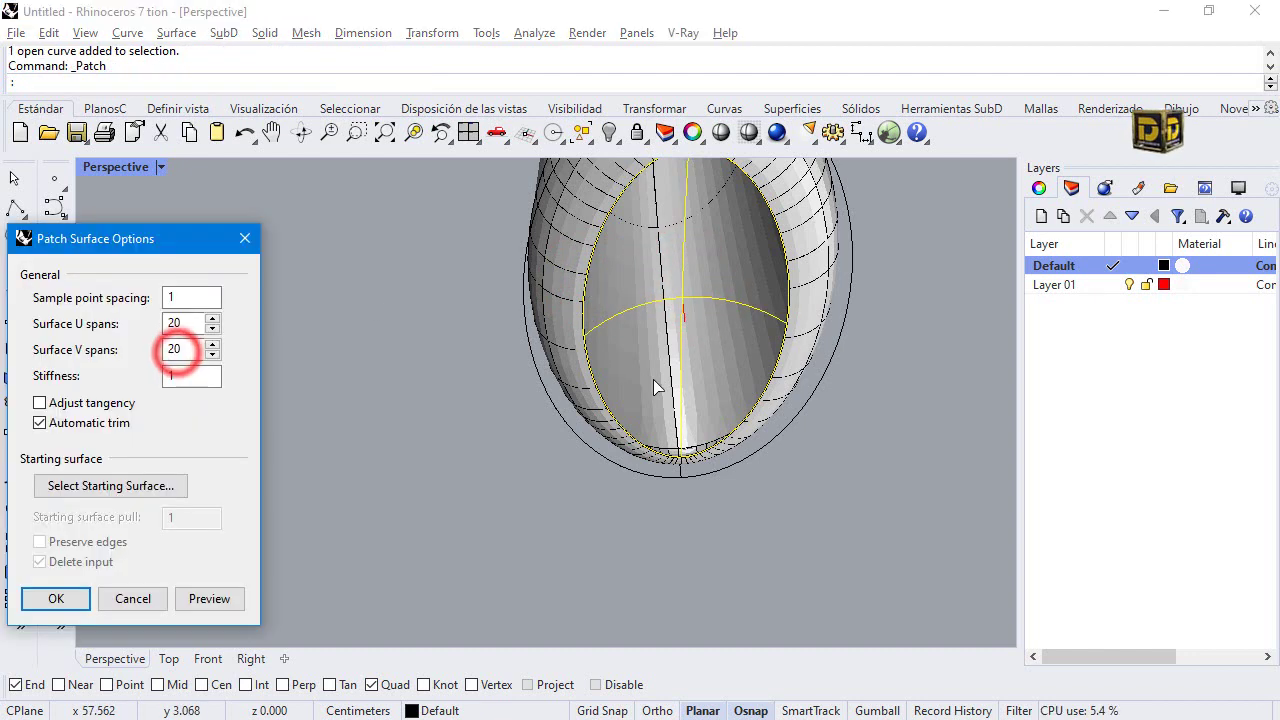
pyautogui.click(209, 598)
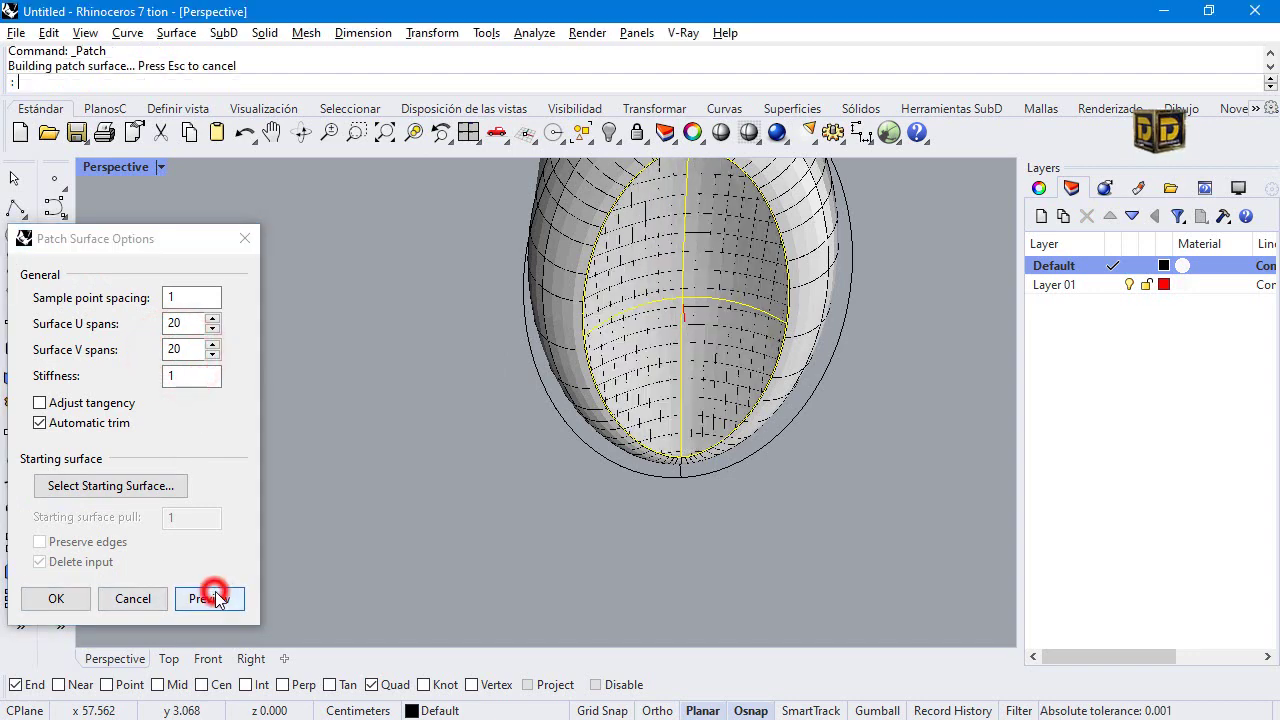
pyautogui.click(57, 598)
pyautogui.click(302, 435)
# Join the domed base patch to the bottle body.
pyautogui.click(16, 402)
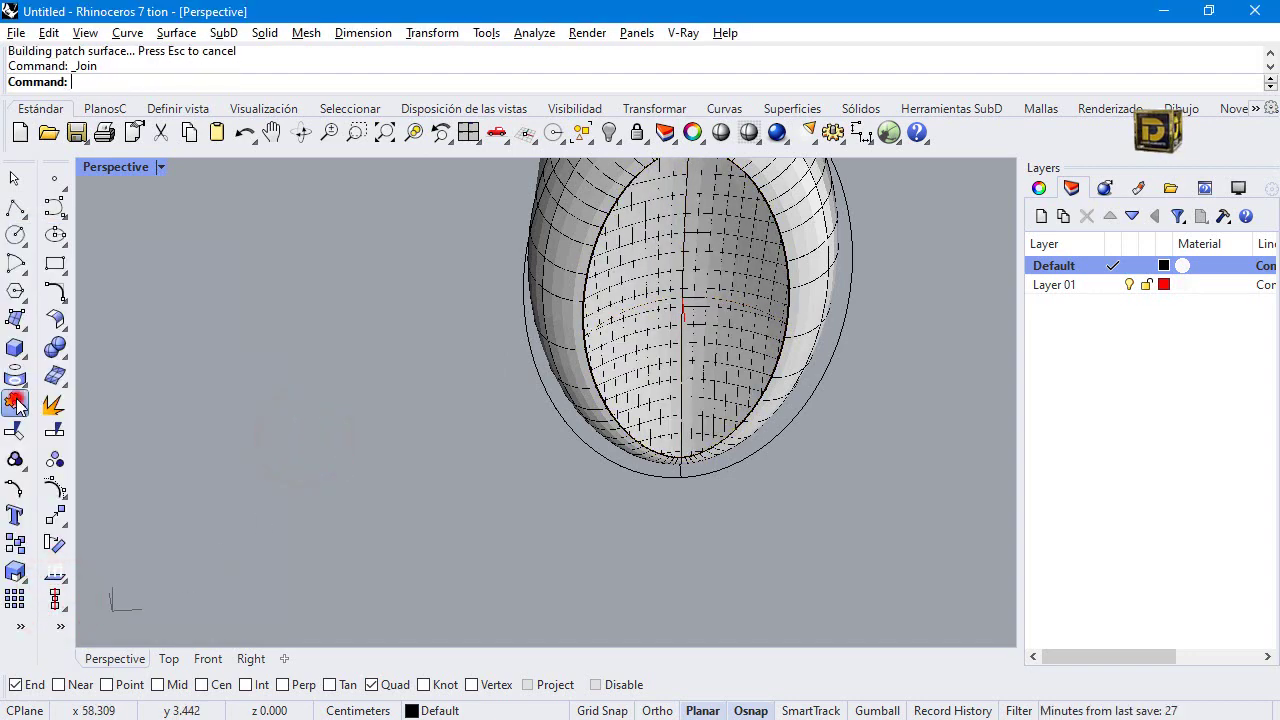
pyautogui.click(571, 251)
pyautogui.rightClick(594, 268)
# Shell the closed bottle with a 0.12 cm wall thickness, removing the top face of the neck.
pyautogui.moveTo(600, 278); pyautogui.dragTo(134, 334, button='right')
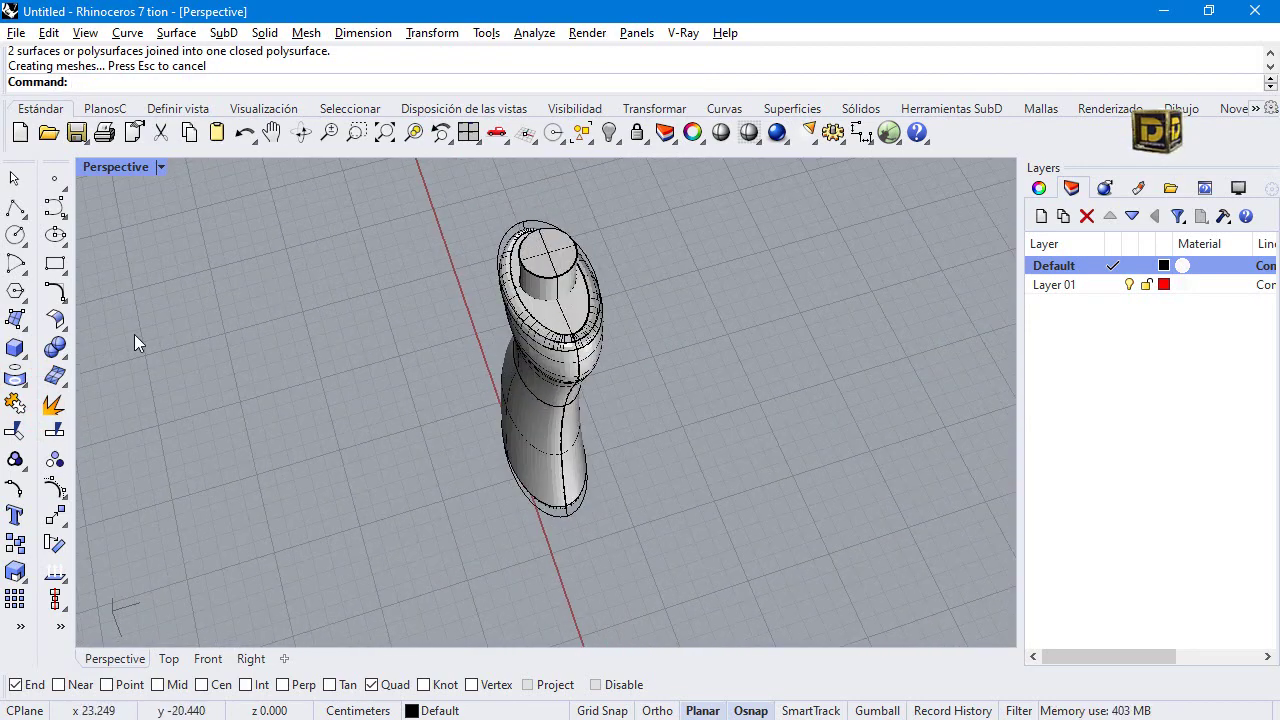
pyautogui.click(62, 360)
pyautogui.click(216, 354)
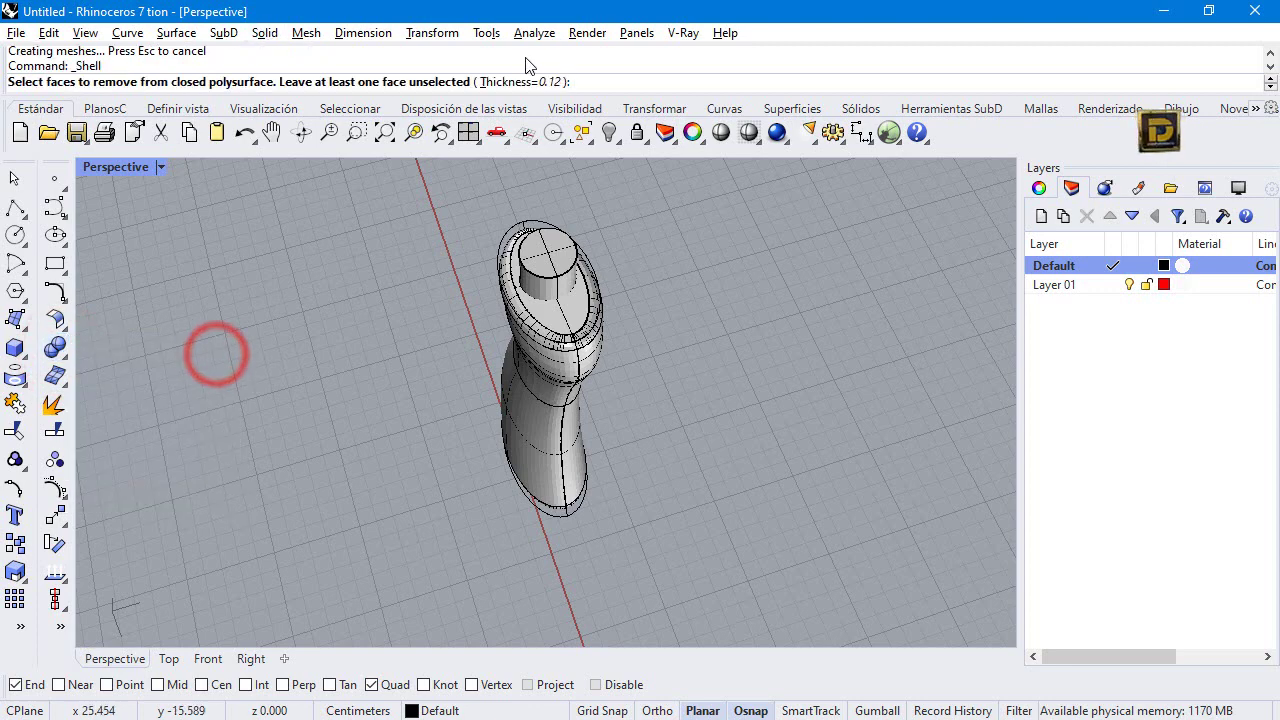
pyautogui.scroll(2, 561, 259)
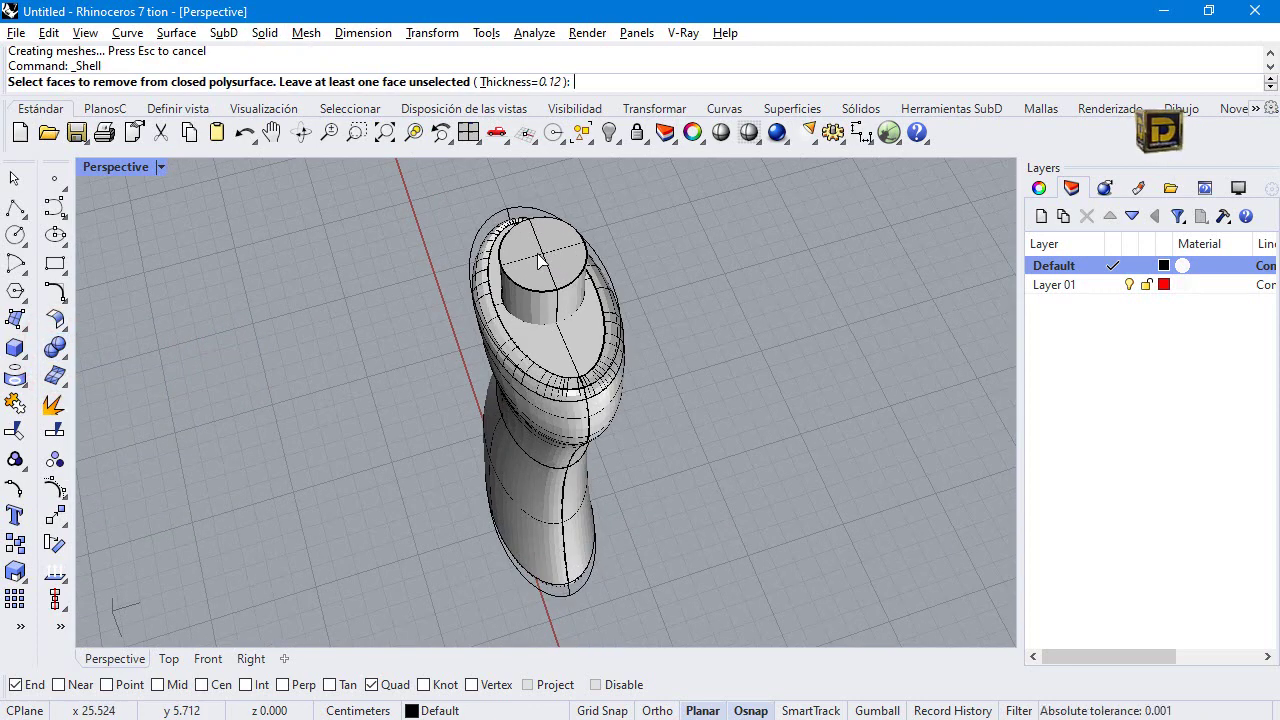
pyautogui.click(540, 261)
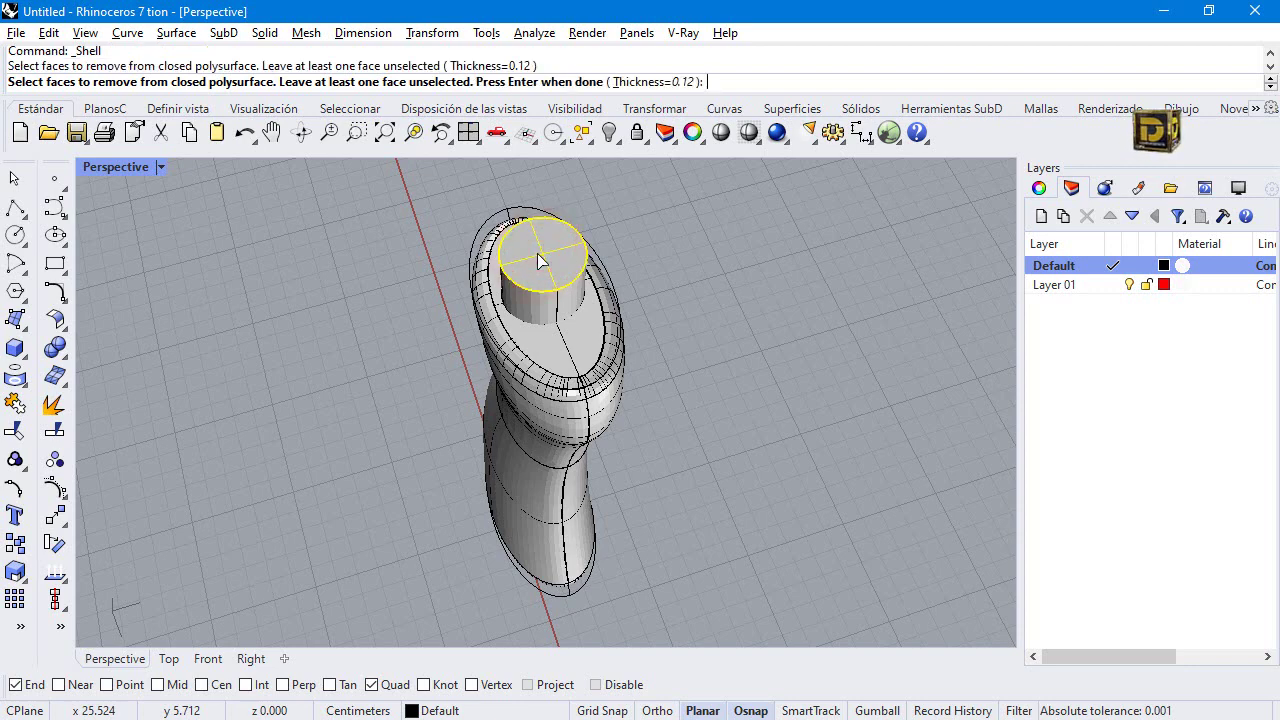
pyautogui.press('Return')
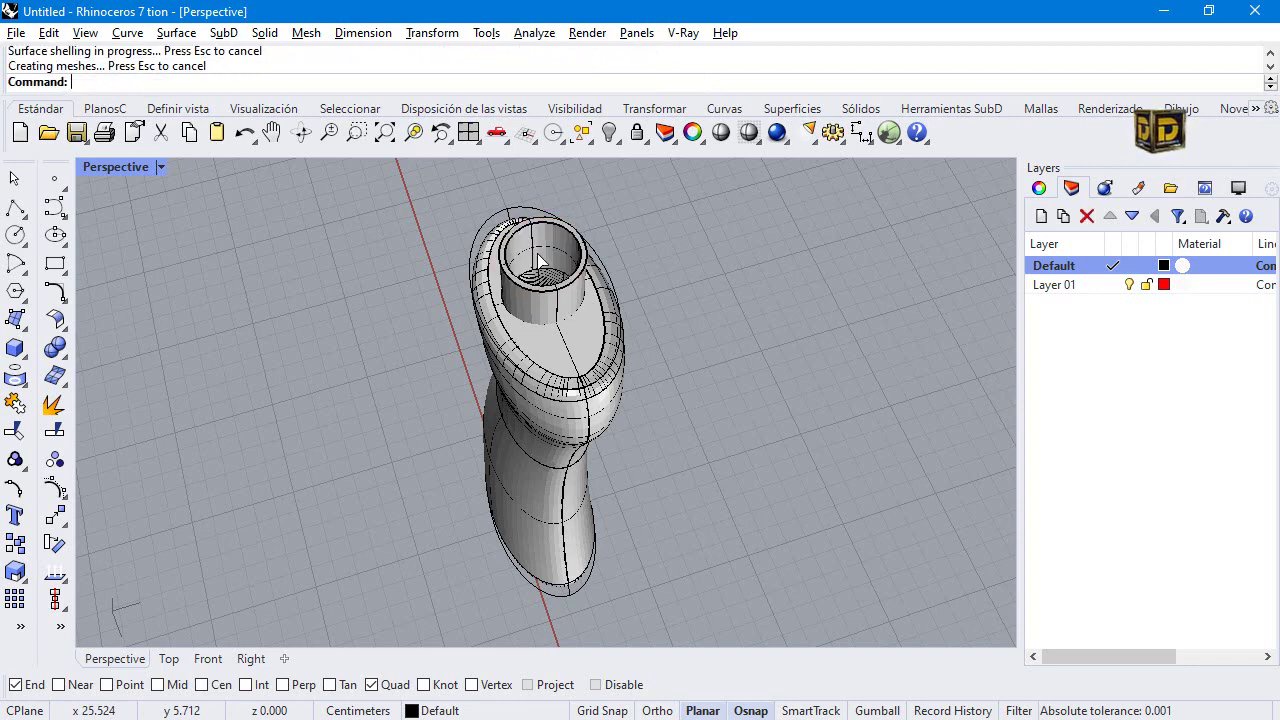
# Begin a vertical solid cylinder with its base centred on the neck's top rim, using the centre snap.
pyautogui.moveTo(342, 340); pyautogui.dragTo(531, 214, button='right')
pyautogui.scroll(-3, 519, 203)
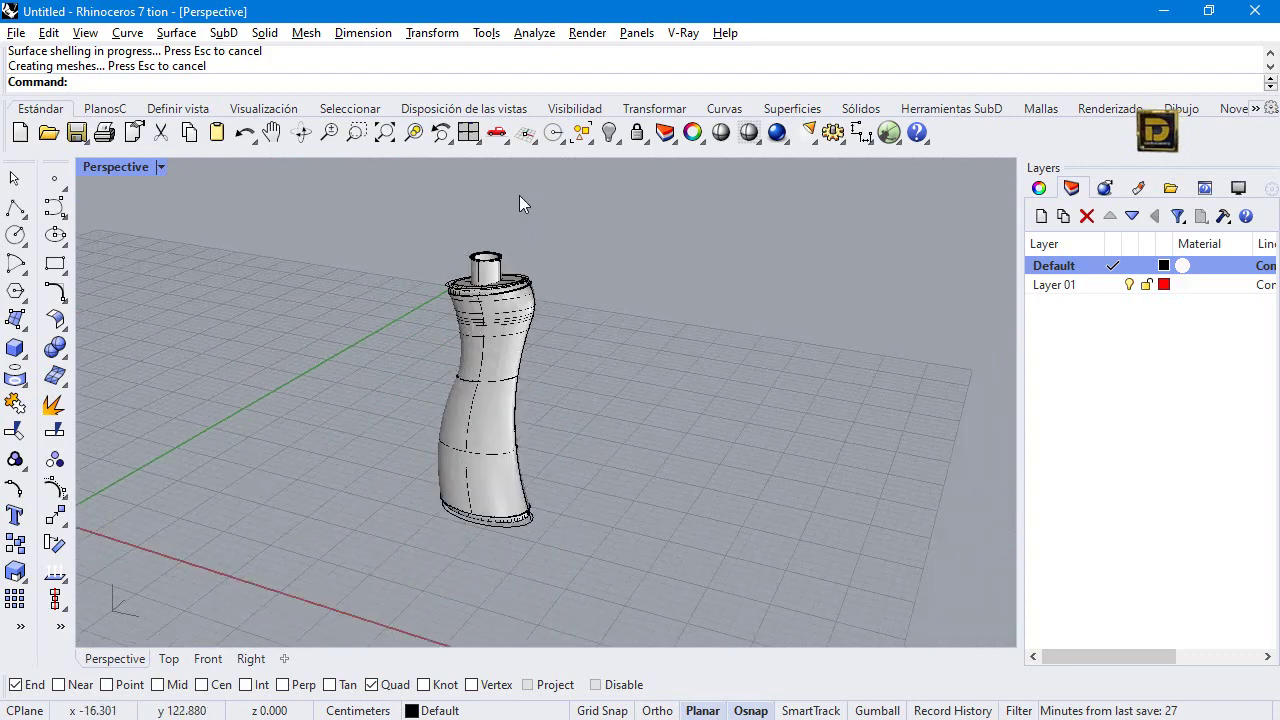
pyautogui.moveTo(291, 405); pyautogui.dragTo(491, 442, button='right')
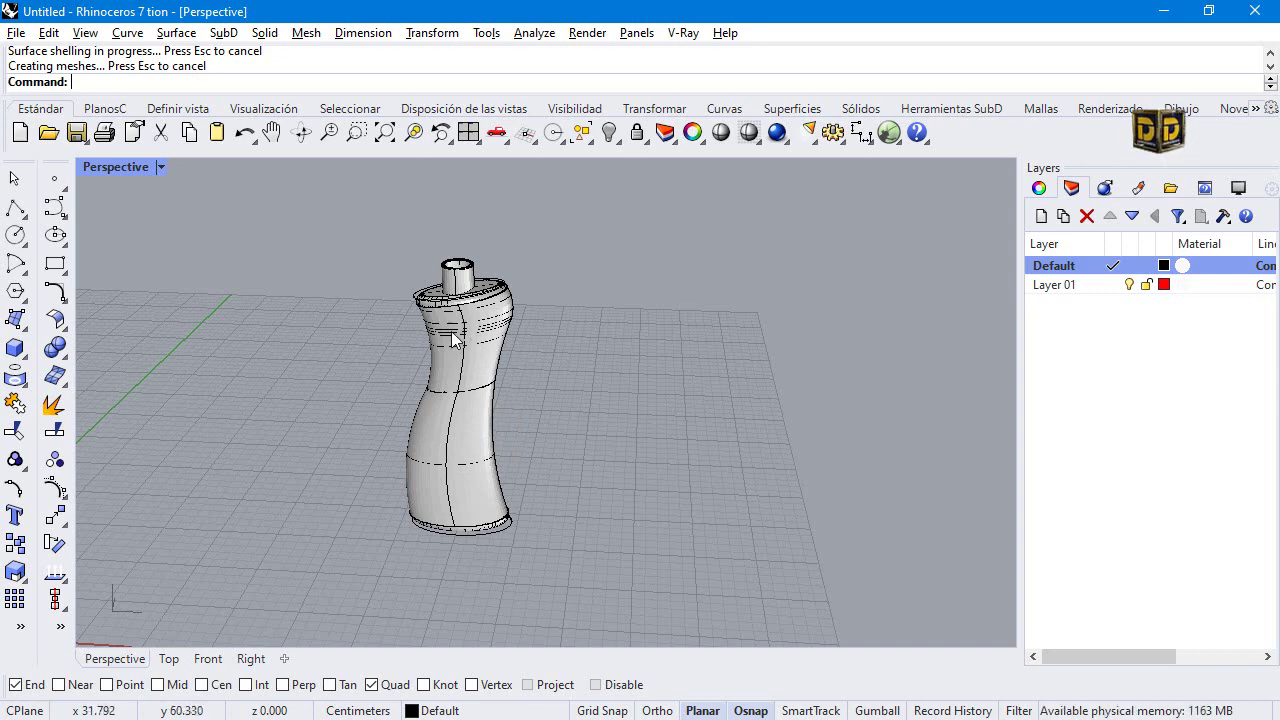
pyautogui.scroll(4, 431, 254)
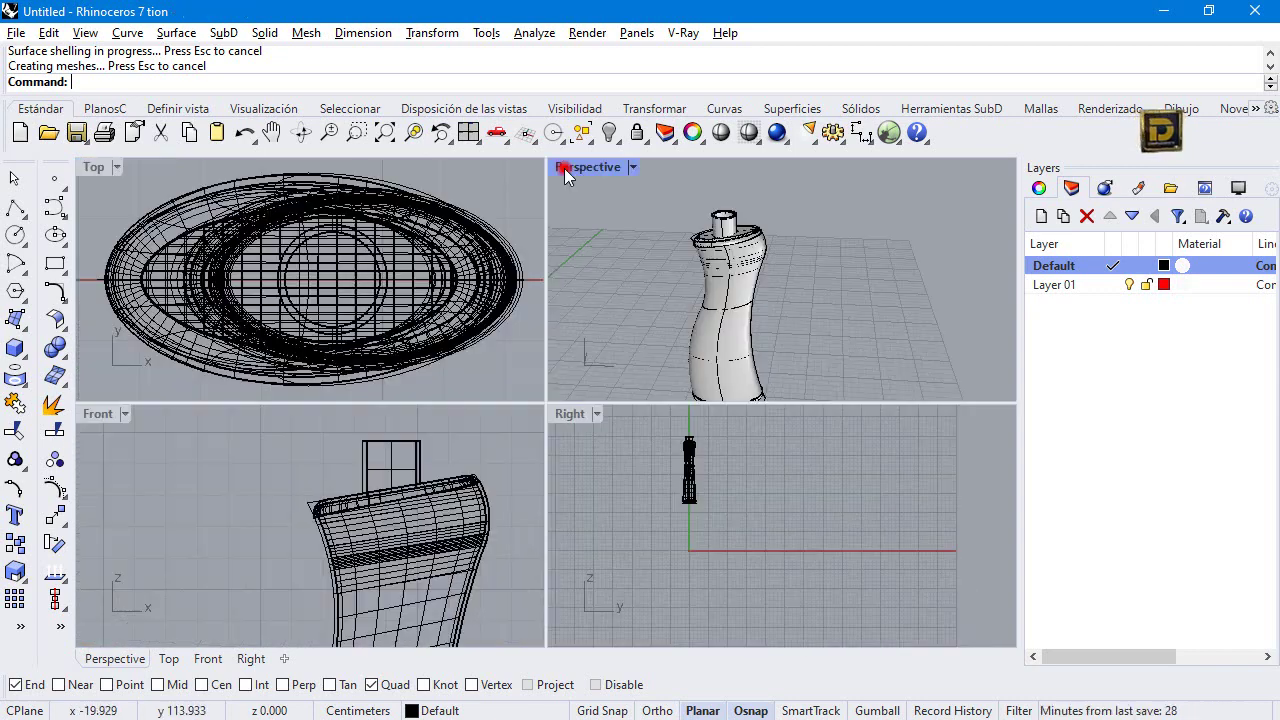
pyautogui.click(564, 168)
pyautogui.scroll(3, 430, 290)
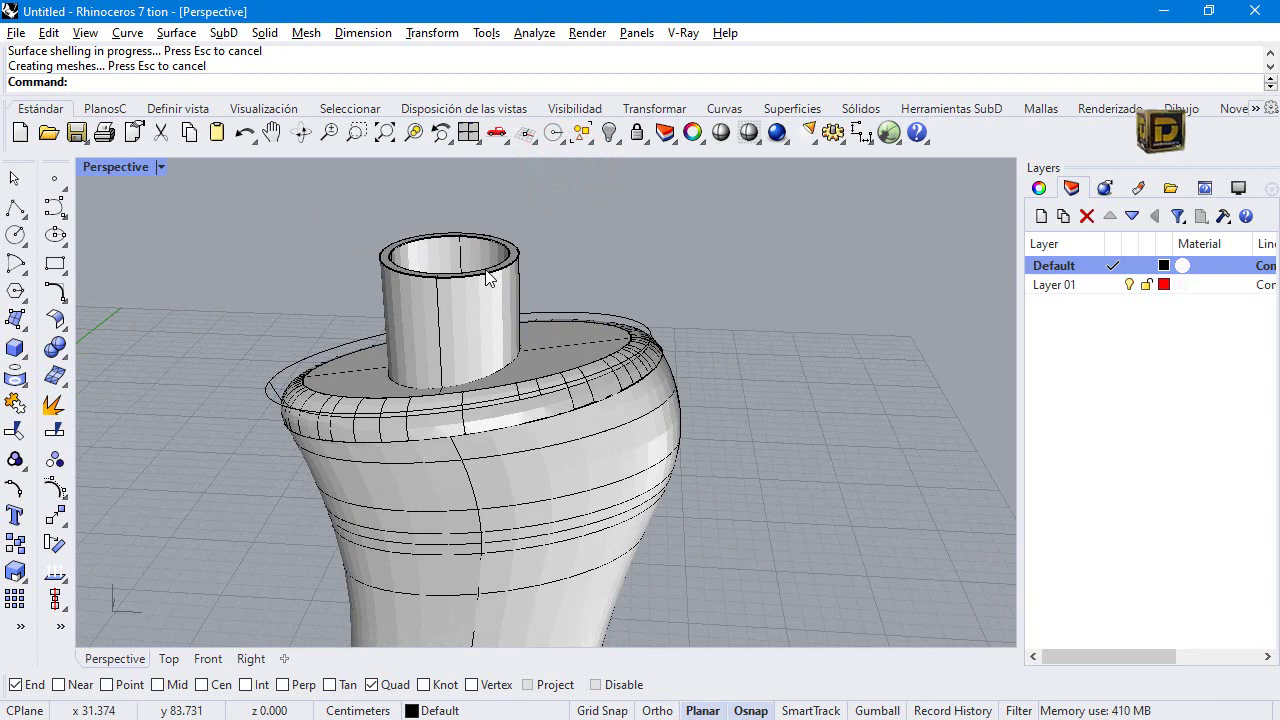
pyautogui.click(28, 358)
pyautogui.click(156, 420)
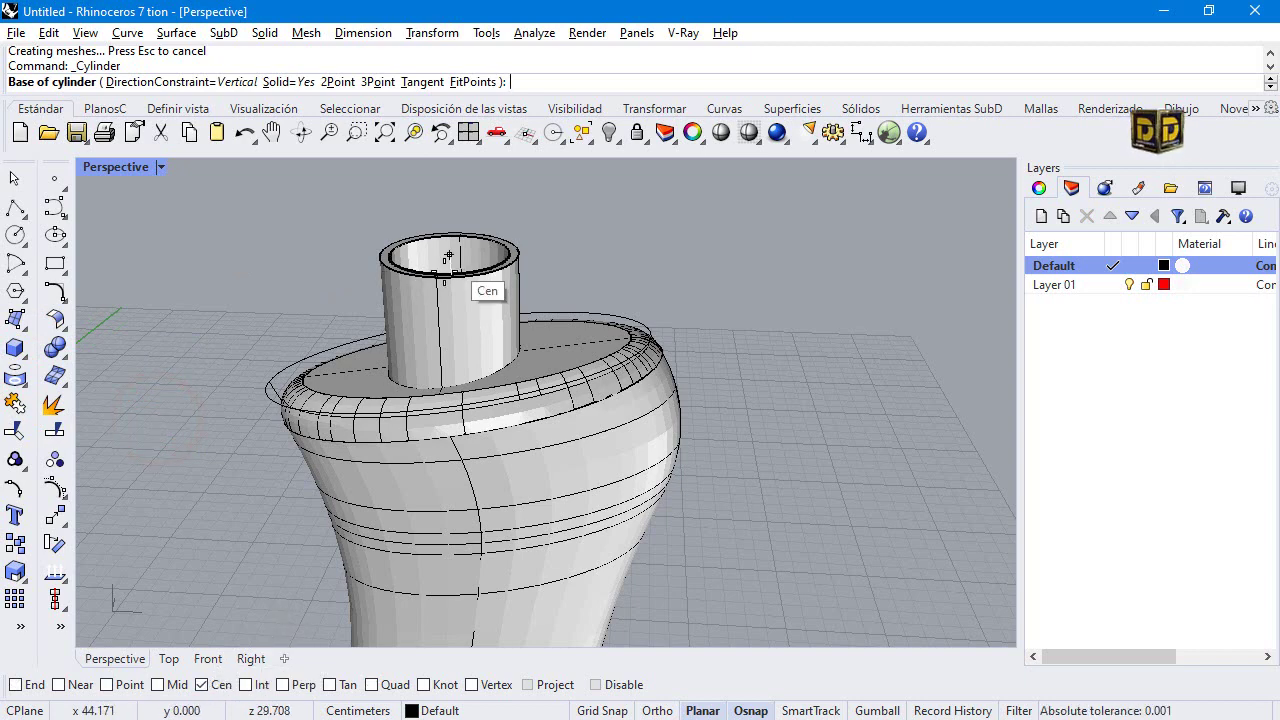
pyautogui.click(430, 283)
# Give the cylinder on the neck a diameter of 2 cm and a height of 0.4 cm upward.
pyautogui.doubleClick(145, 170)
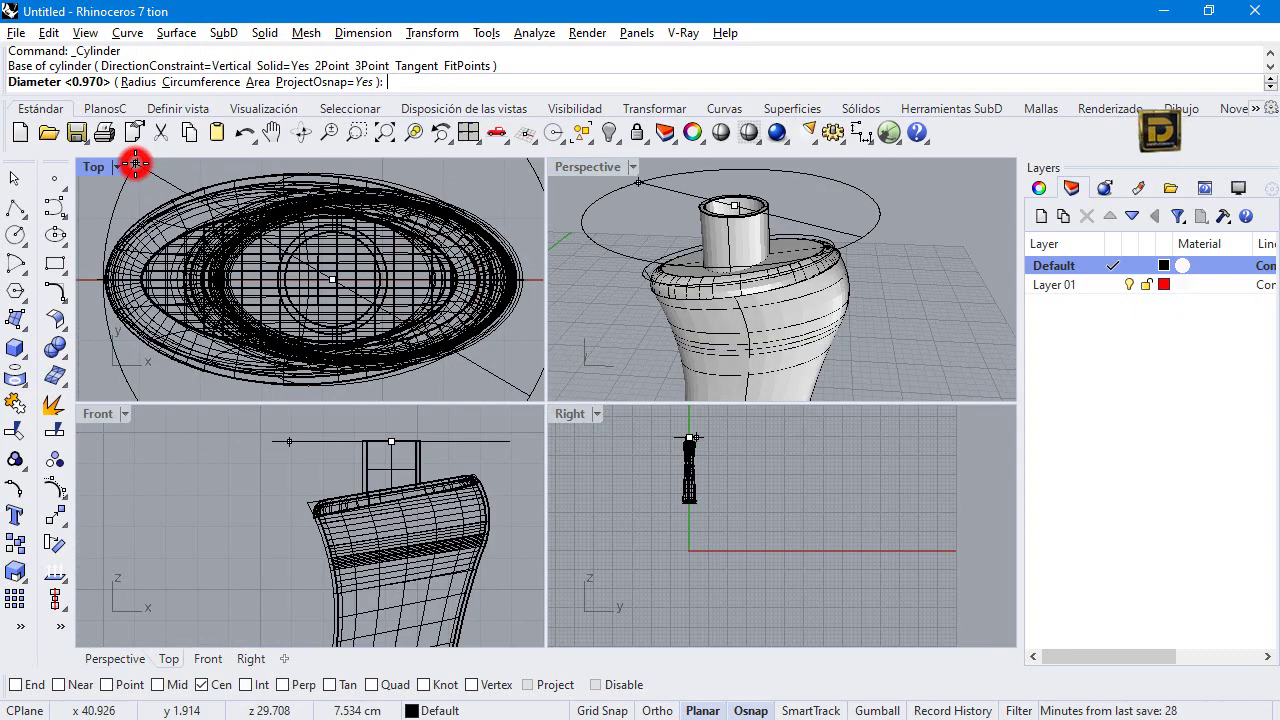
pyautogui.click(381, 684)
pyautogui.scroll(4, 690, 220)
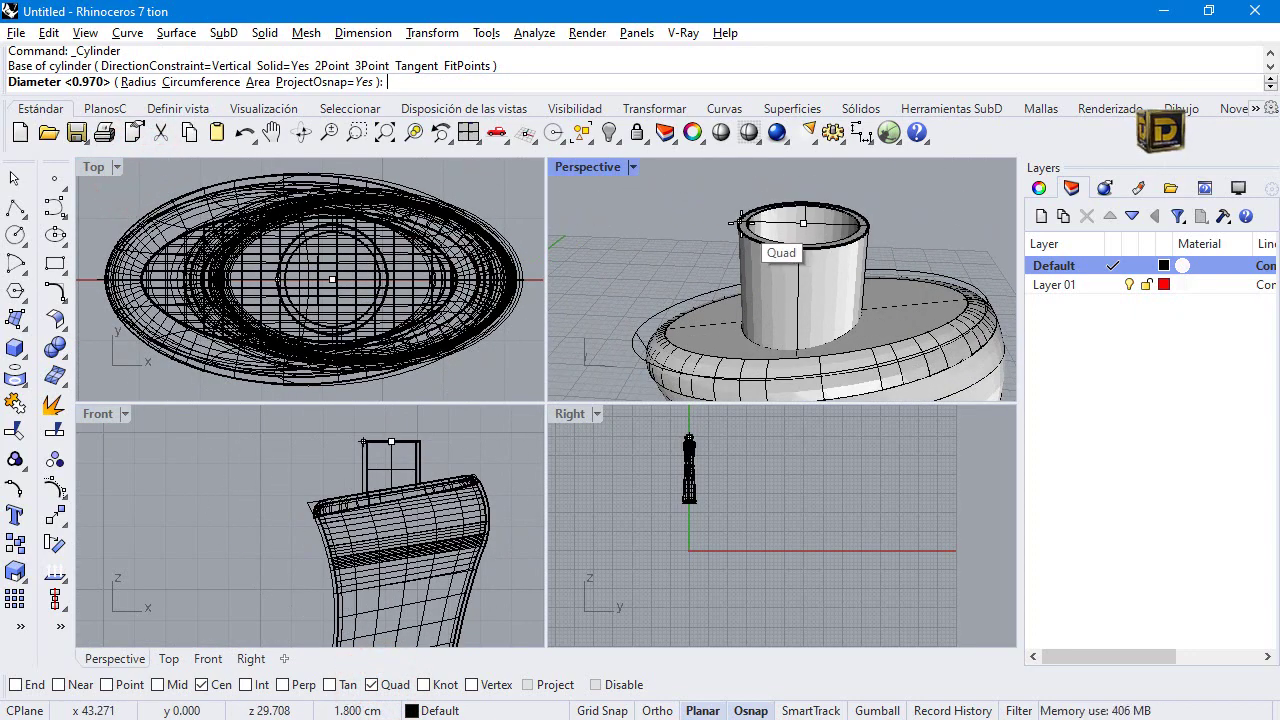
pyautogui.click(740, 221)
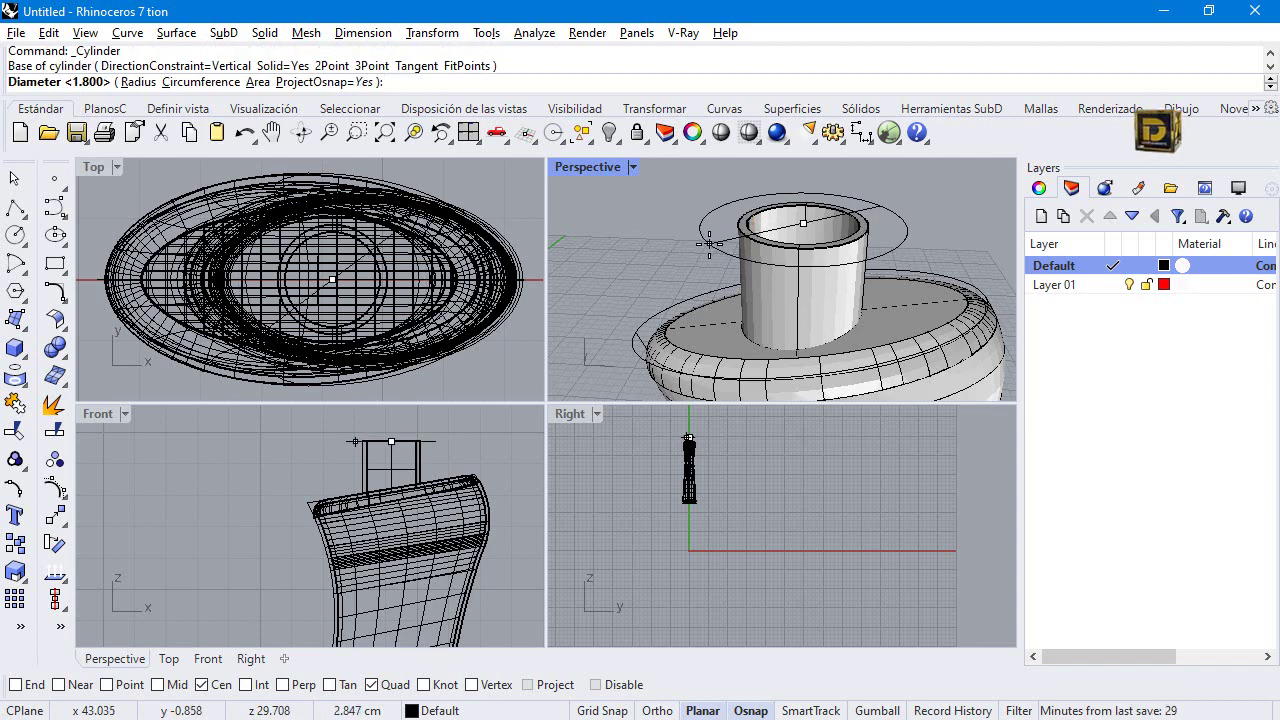
pyautogui.write('2')
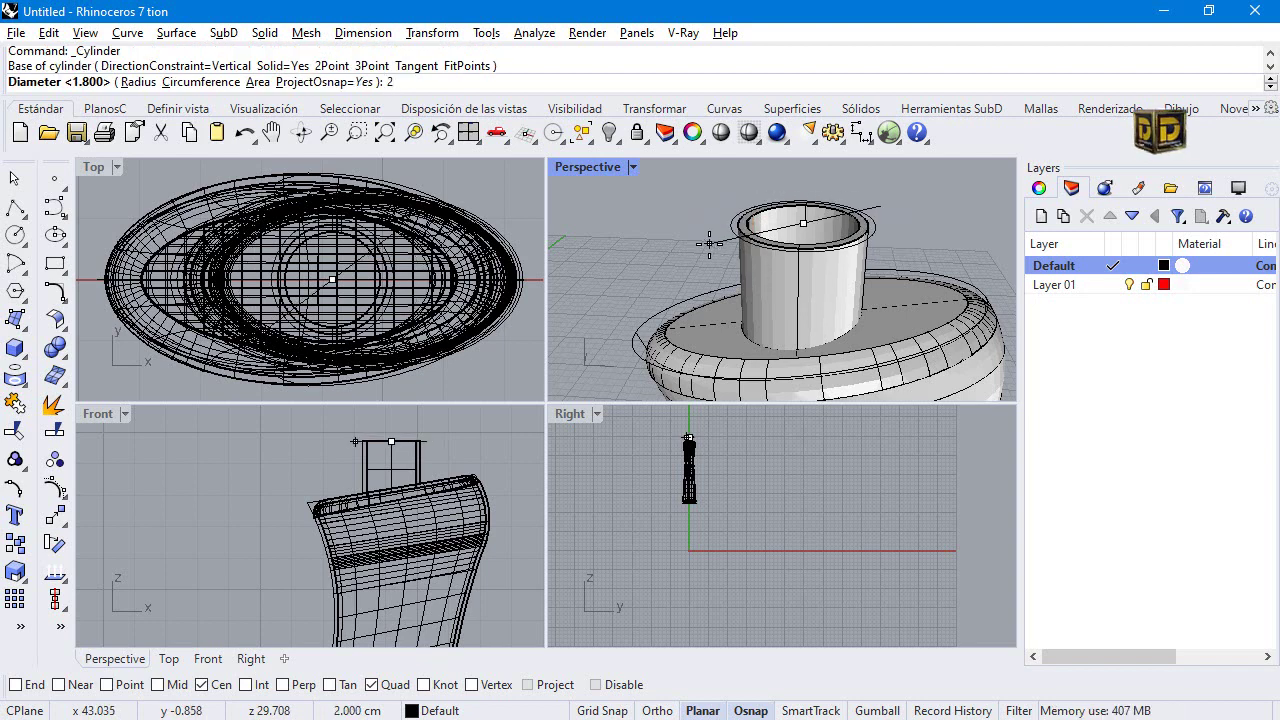
pyautogui.press('Return')
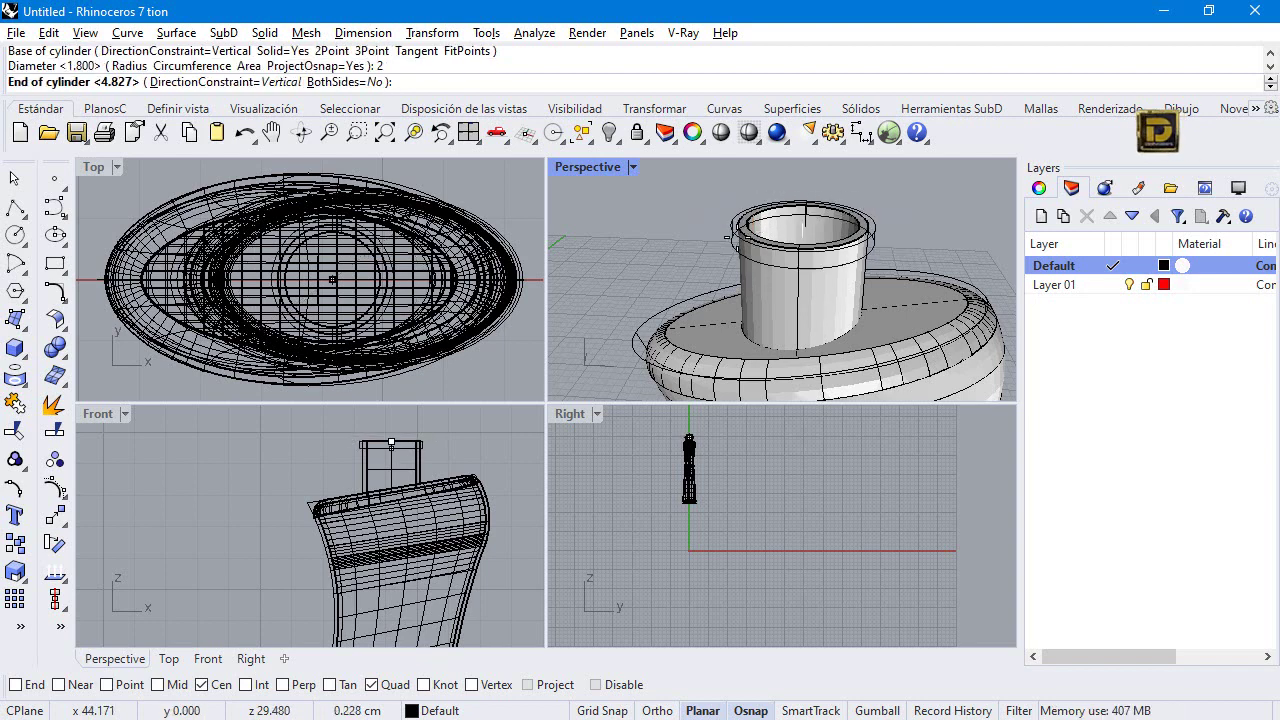
pyautogui.write('.4')
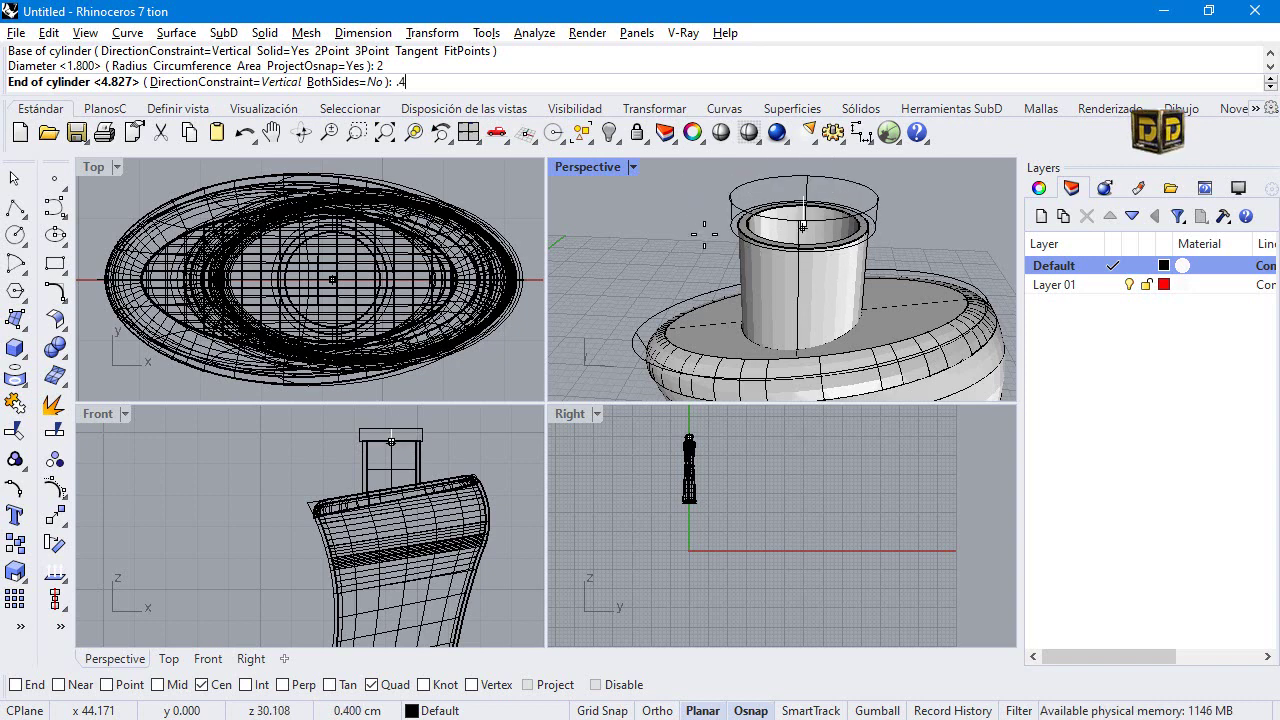
pyautogui.press('Return')
# Create Layer 02 with a dark grey colour and move the short cylinder on the neck onto it.
pyautogui.click(812, 232)
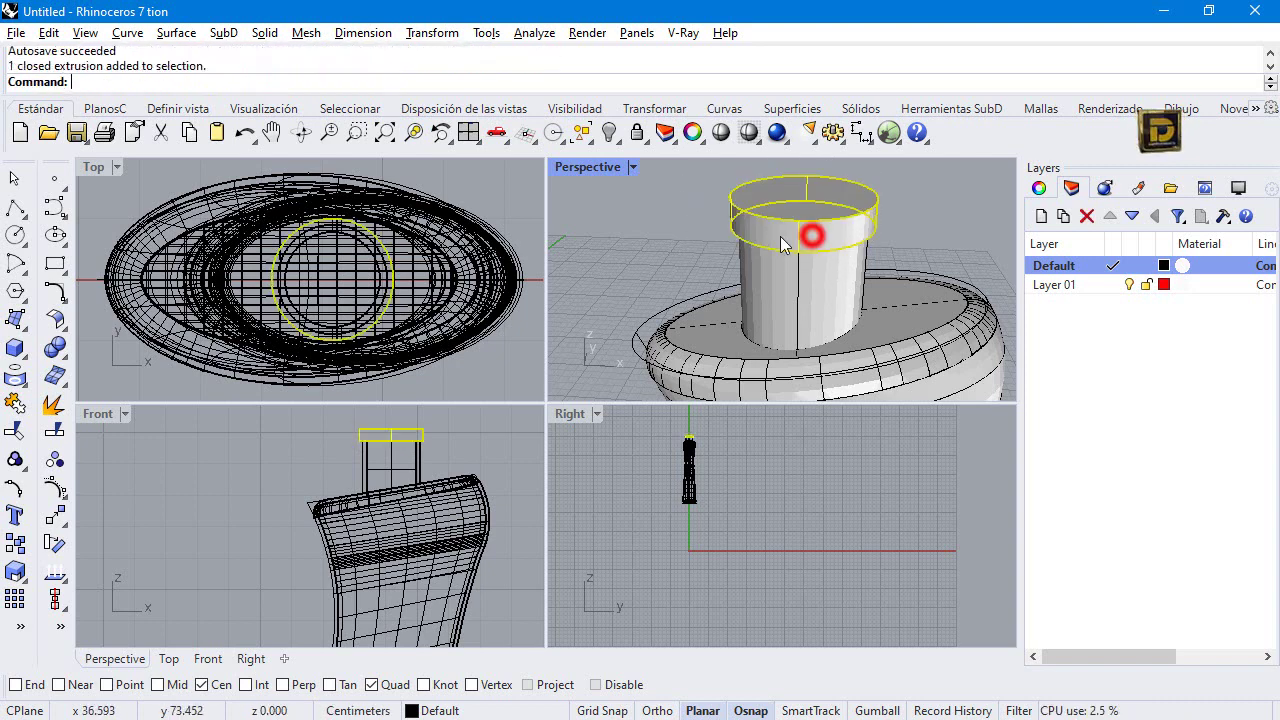
pyautogui.click(1041, 216)
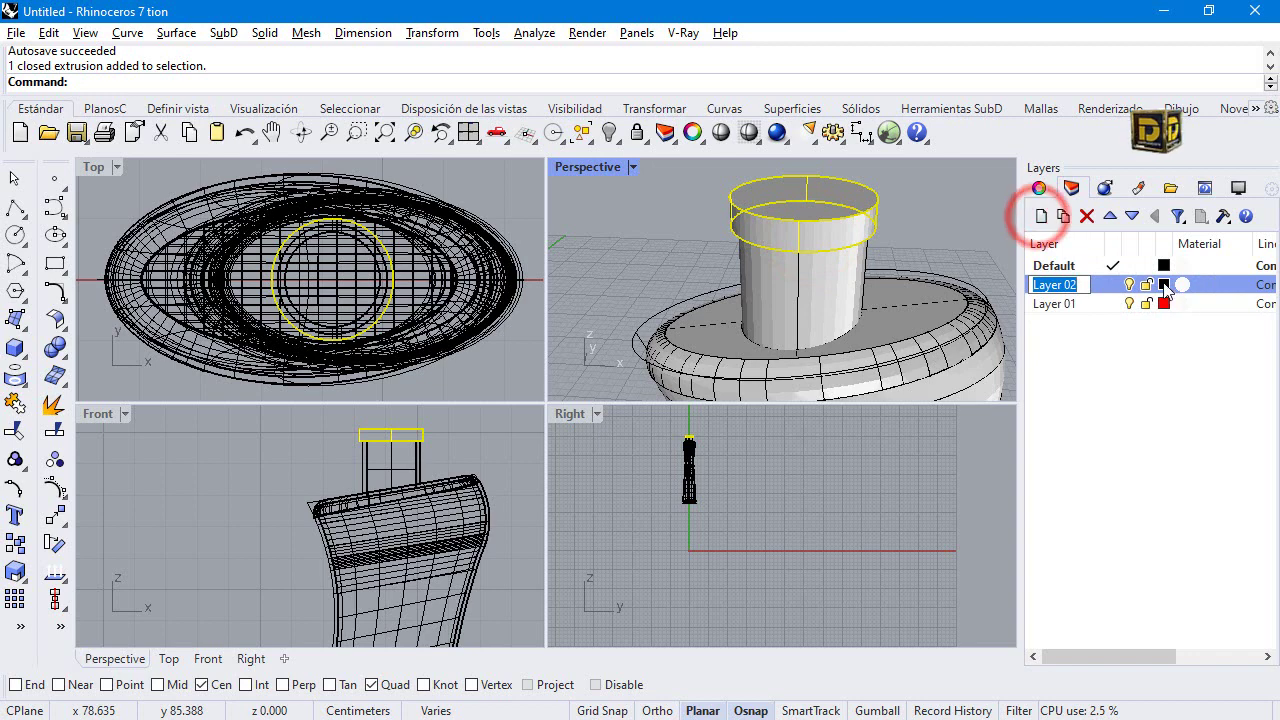
pyautogui.click(1166, 287)
pyautogui.moveTo(1024, 290); pyautogui.dragTo(1058, 379)
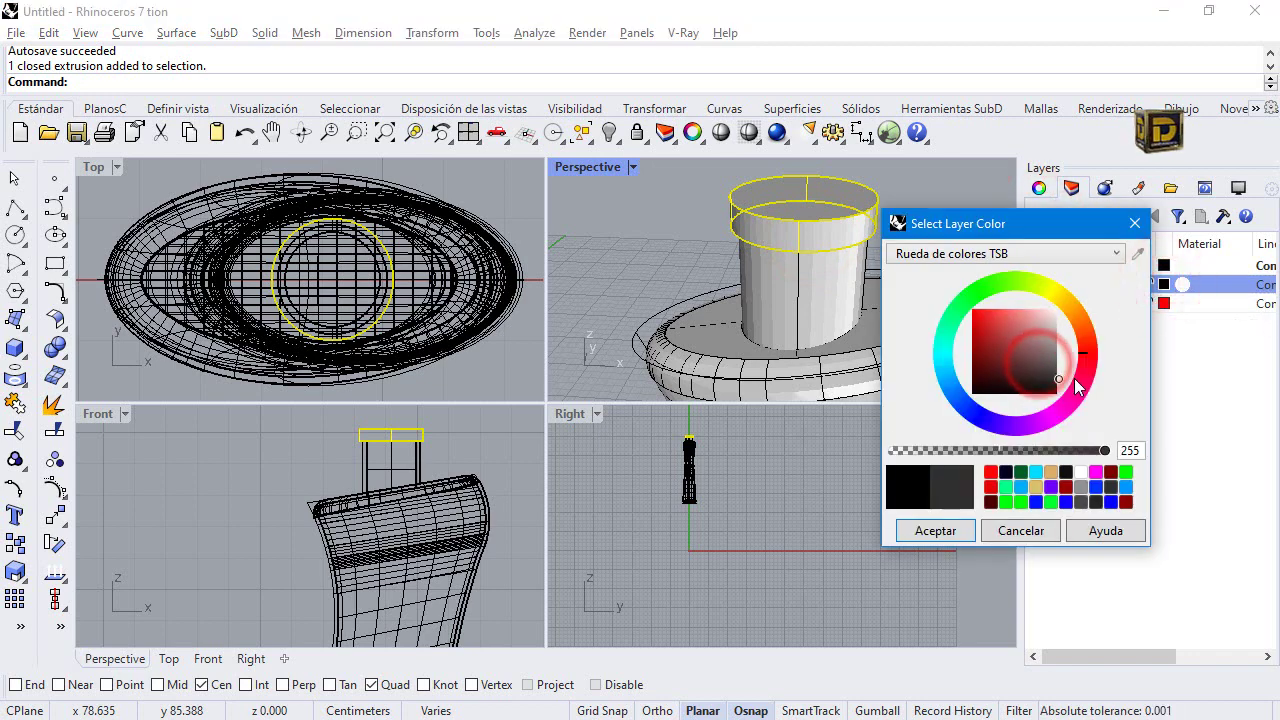
pyautogui.click(950, 531)
pyautogui.rightClick(1048, 285)
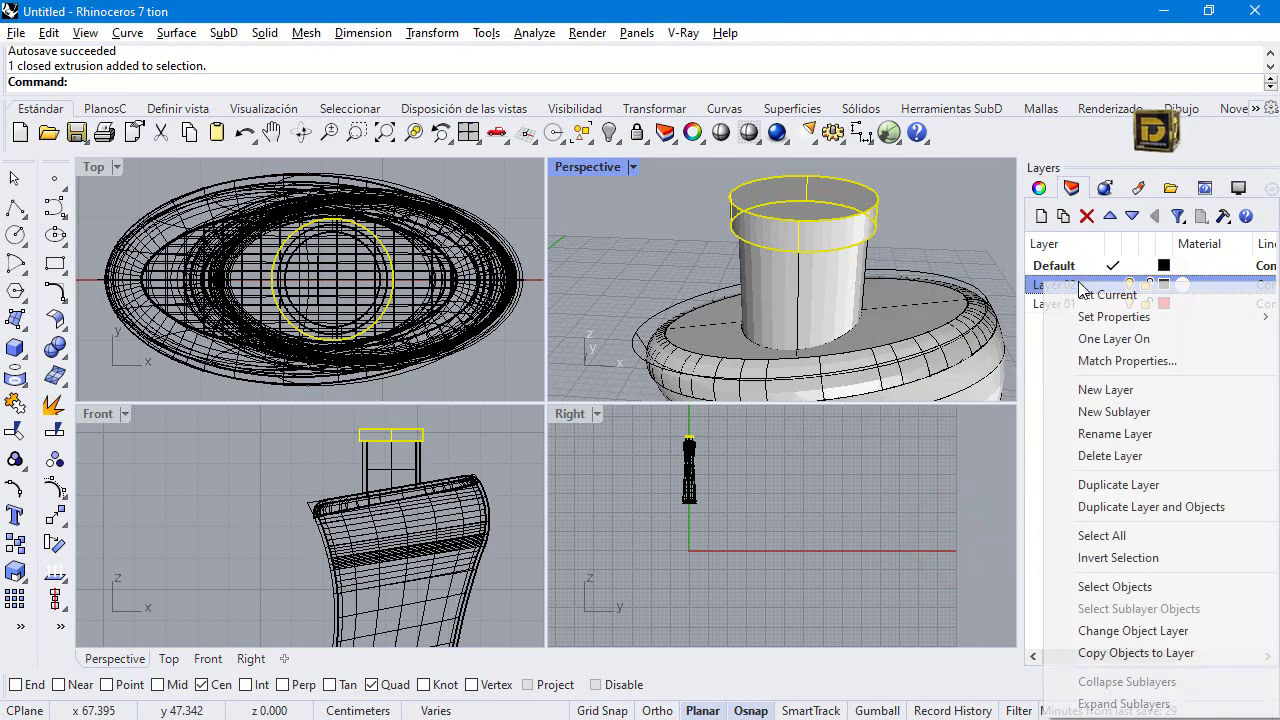
pyautogui.click(1093, 631)
pyautogui.click(1071, 402)
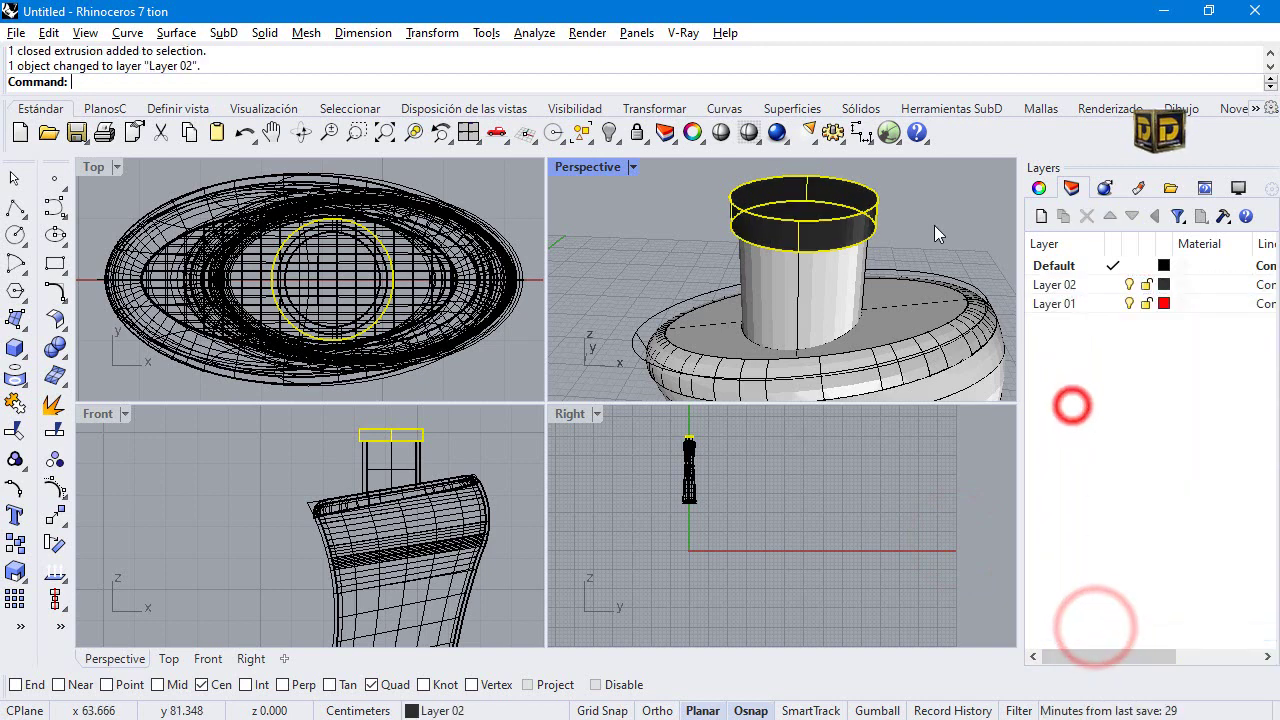
pyautogui.click(934, 225)
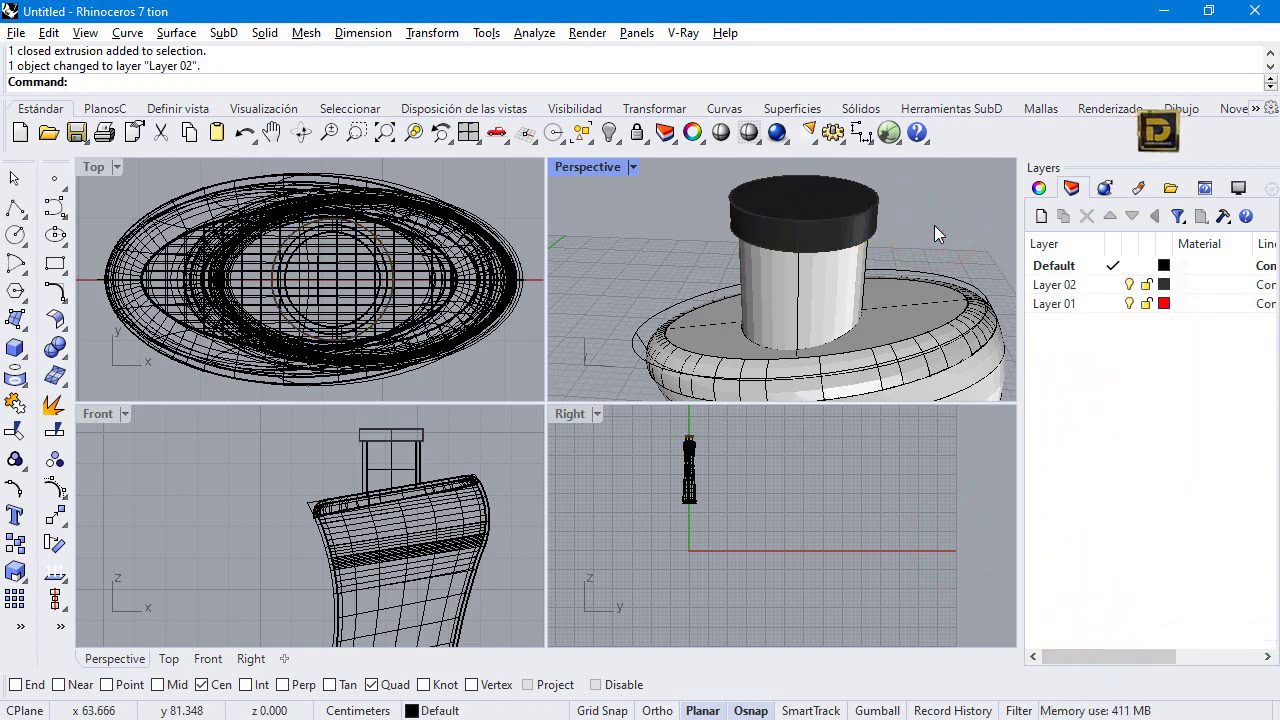
# With a new solid cylinder command started, add Layer 03 and change Layer 02's colour to magenta.
pyautogui.click(756, 240)
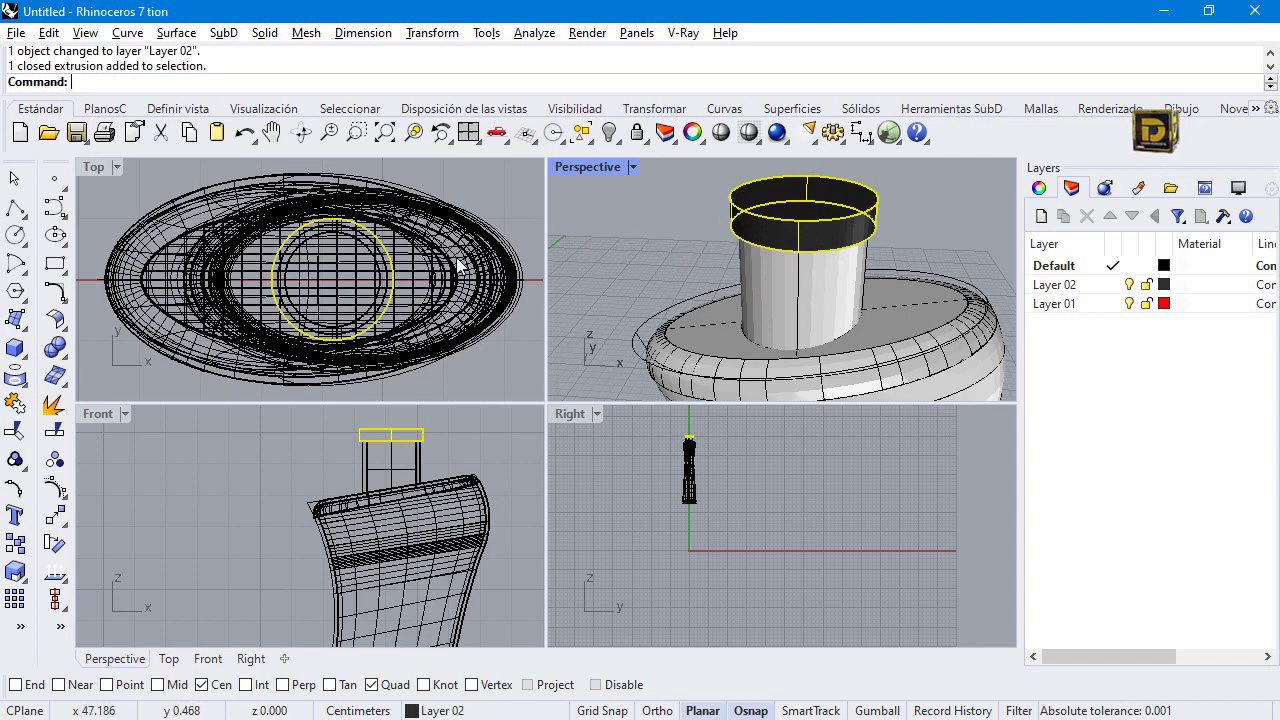
pyautogui.click(18, 348)
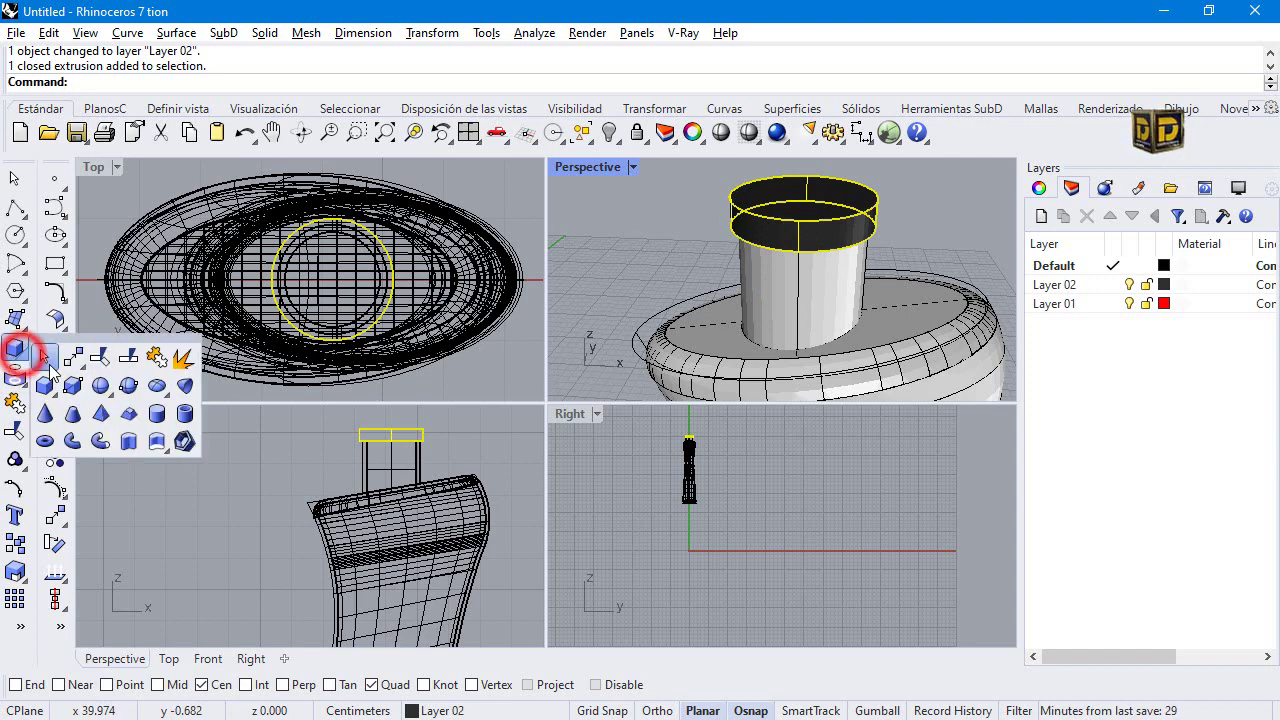
pyautogui.click(156, 413)
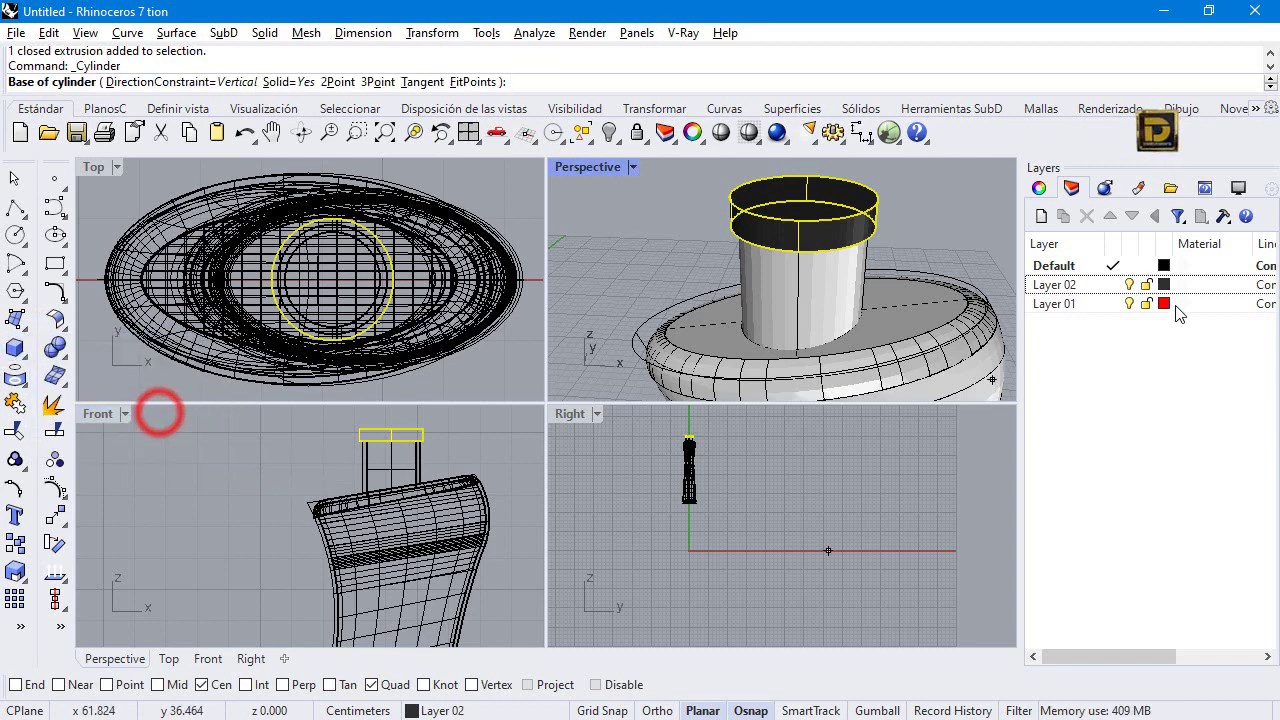
pyautogui.click(1039, 216)
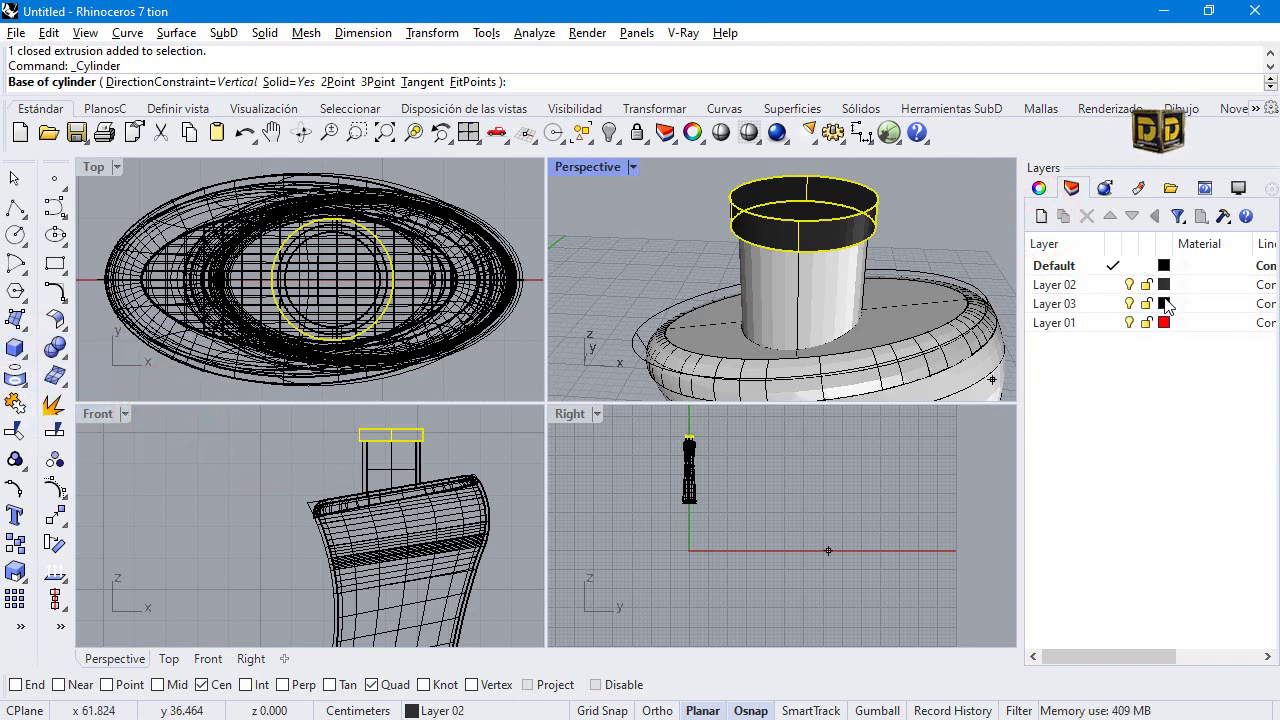
pyautogui.click(1164, 284)
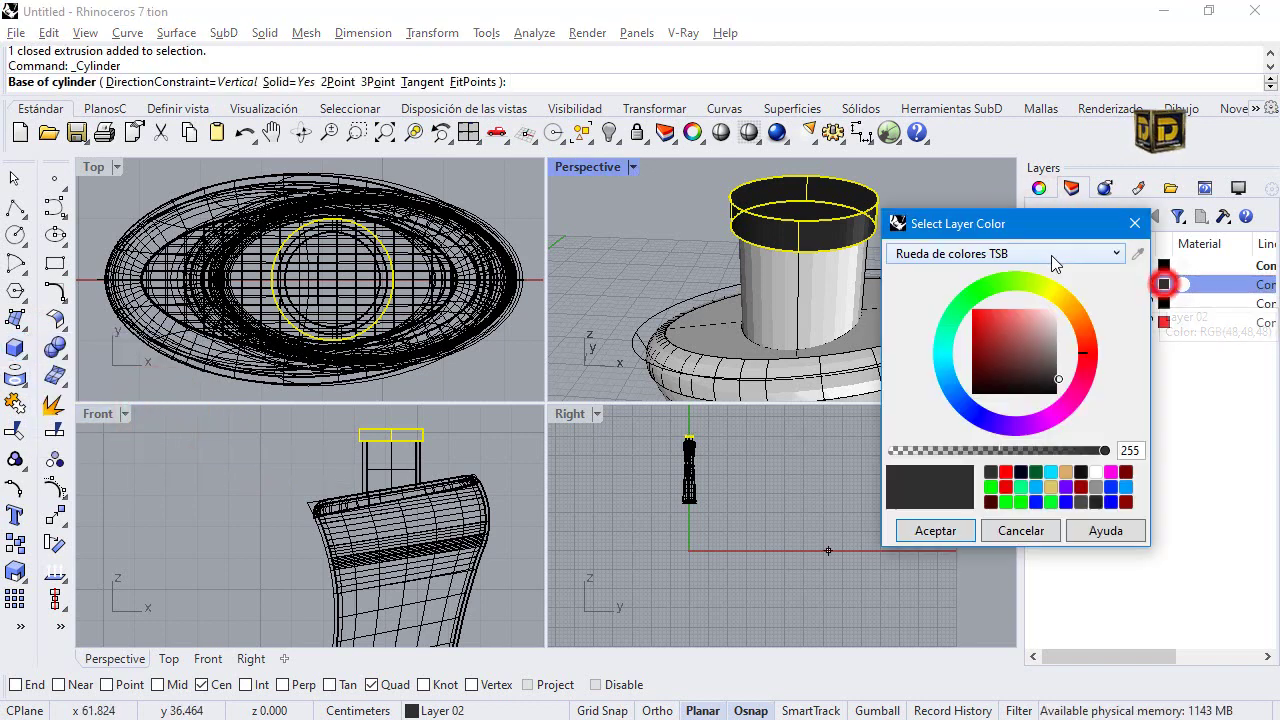
pyautogui.click(1110, 472)
pyautogui.click(943, 530)
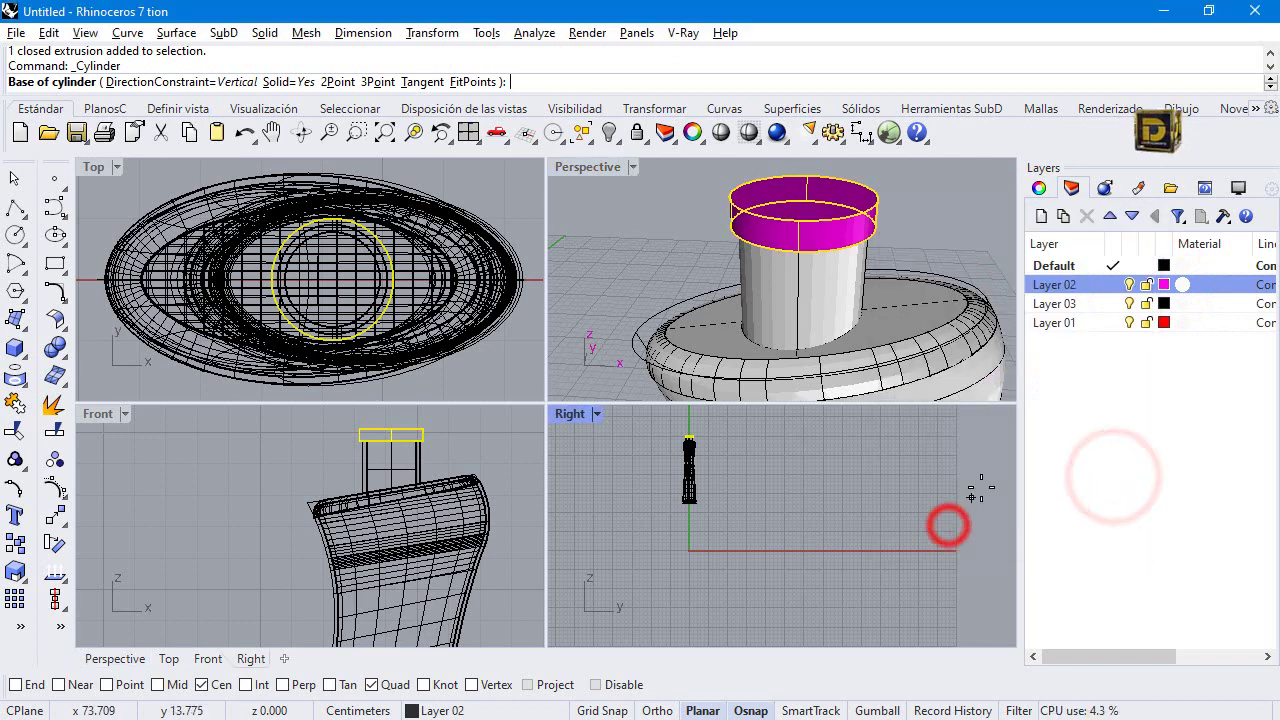
# Make Layer 03 current and build a solid cylinder 1 cm in diameter and 0.8 cm high, upward from the magenta cylinder's top centre.
pyautogui.click(1110, 304)
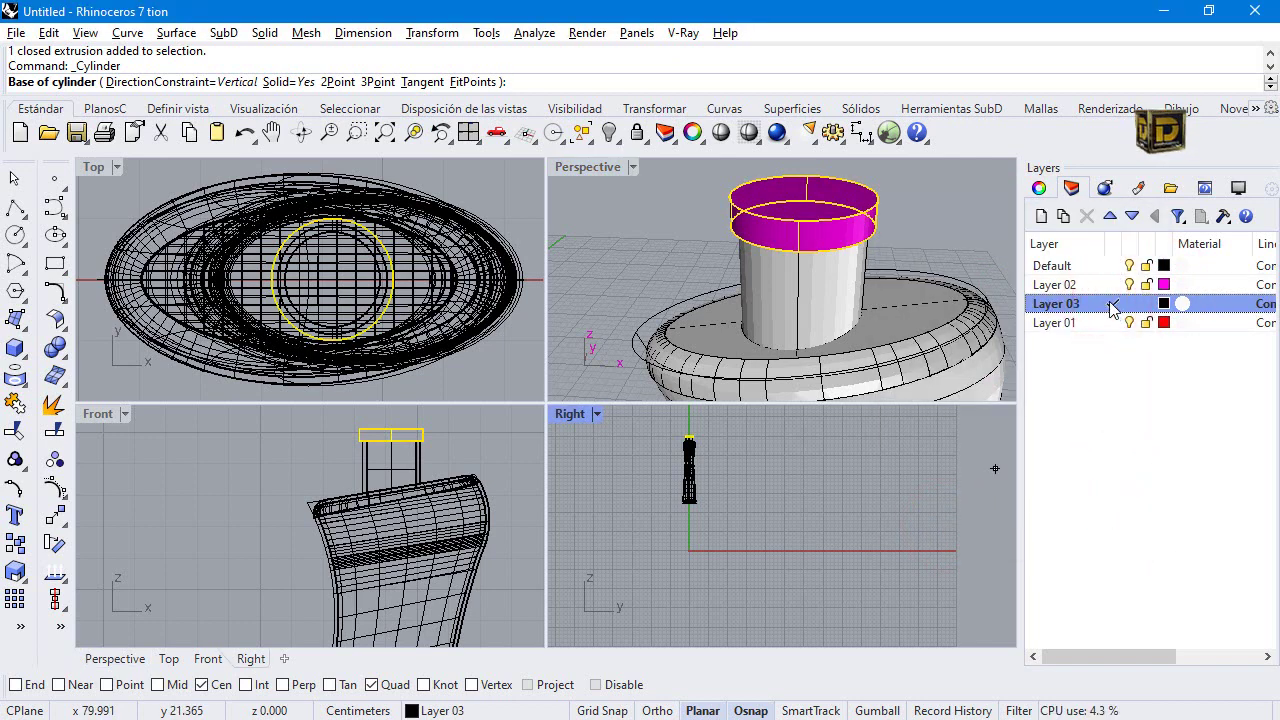
pyautogui.click(818, 234)
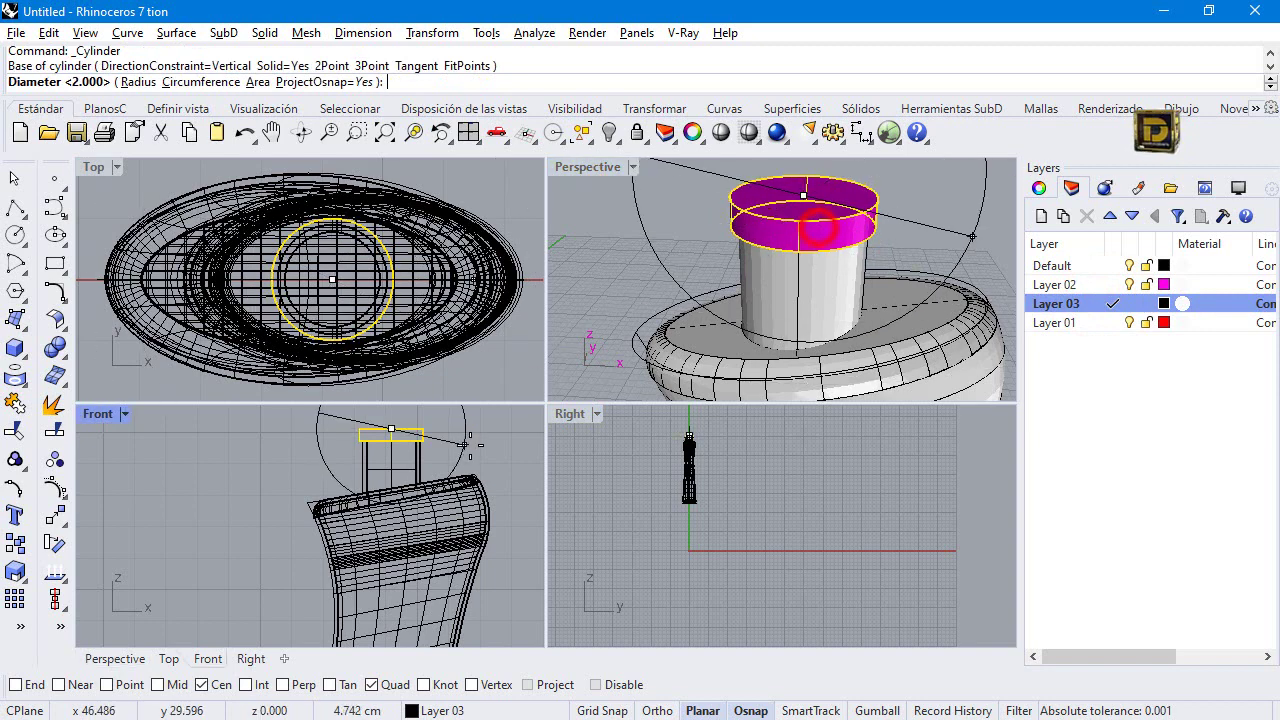
pyautogui.write('1')
pyautogui.press('Return')
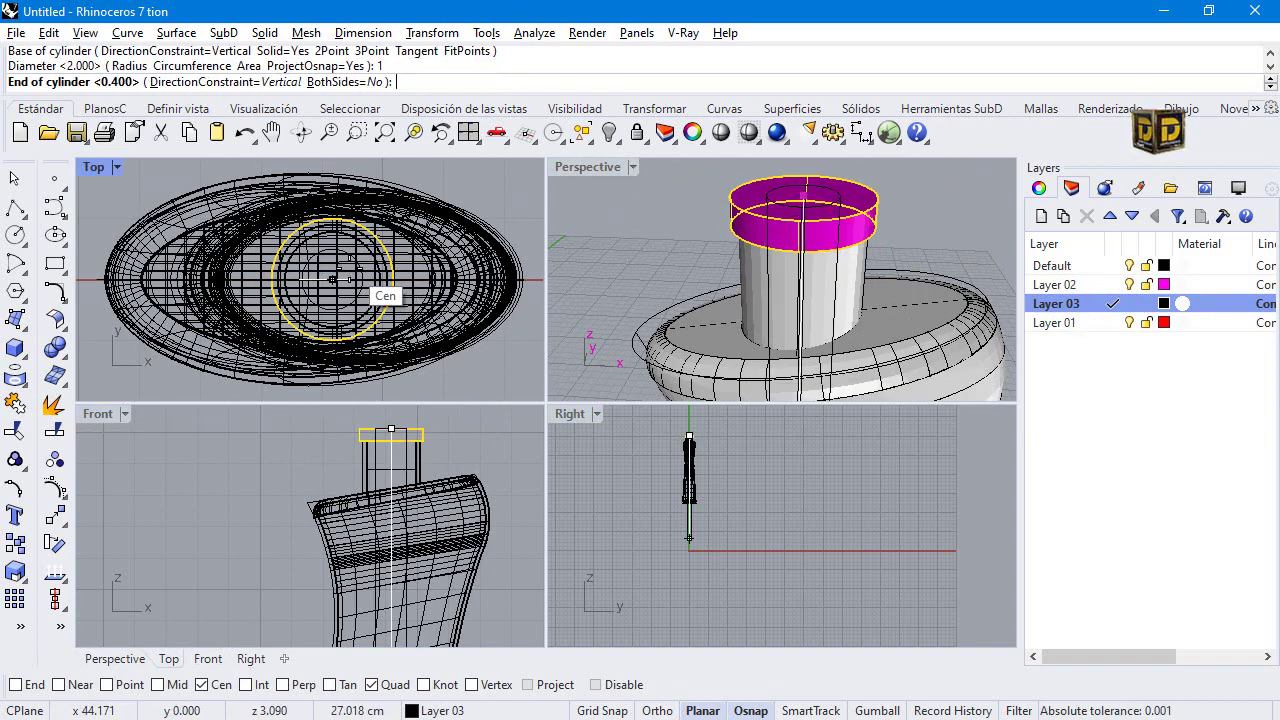
pyautogui.write('.8')
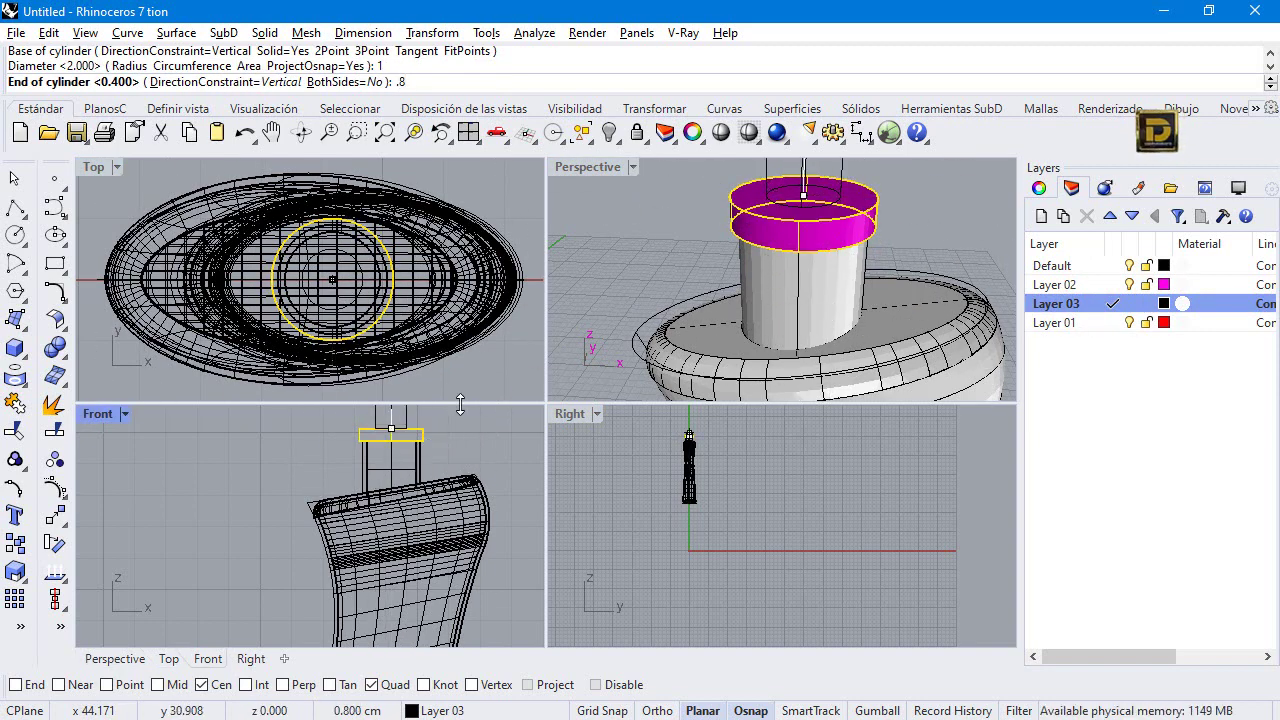
pyautogui.press('Return')
# Duplicate the narrow cylinder above the magenta one in place by copying and pasting it.
pyautogui.scroll(-3, 676, 316)
pyautogui.click(677, 192)
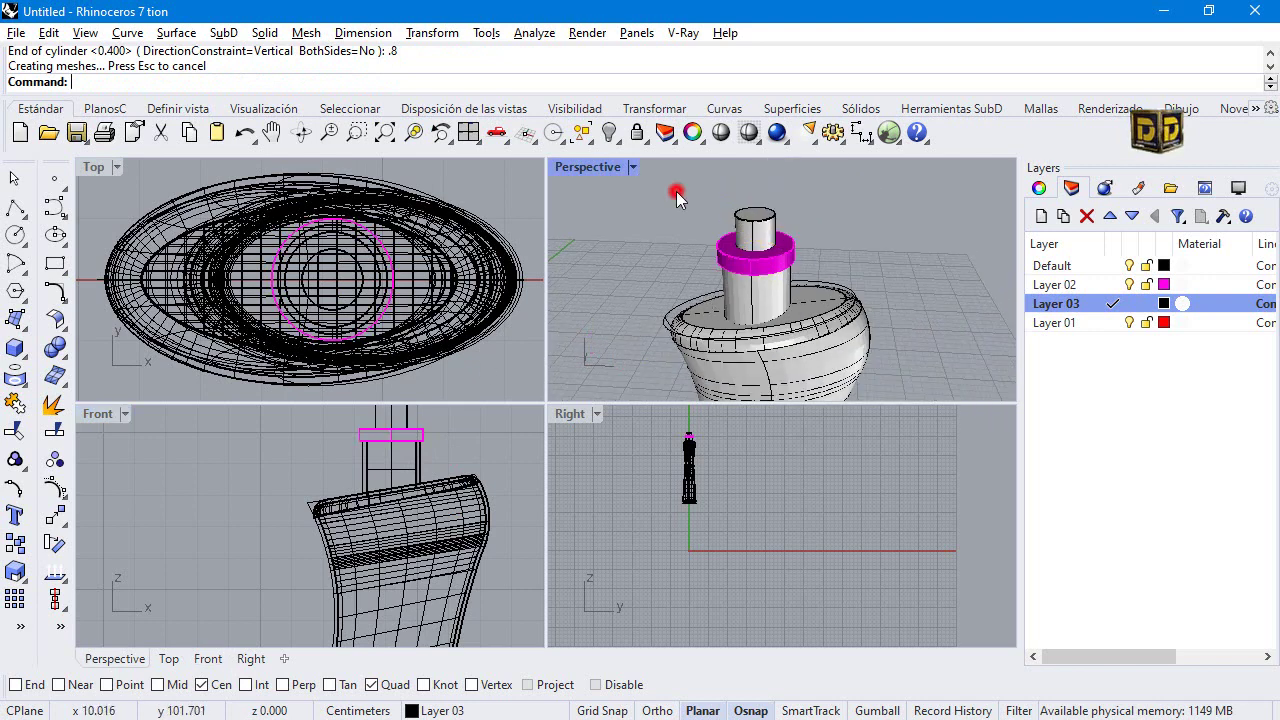
pyautogui.moveTo(677, 192); pyautogui.dragTo(812, 268, button='right')
pyautogui.scroll(2, 752, 288)
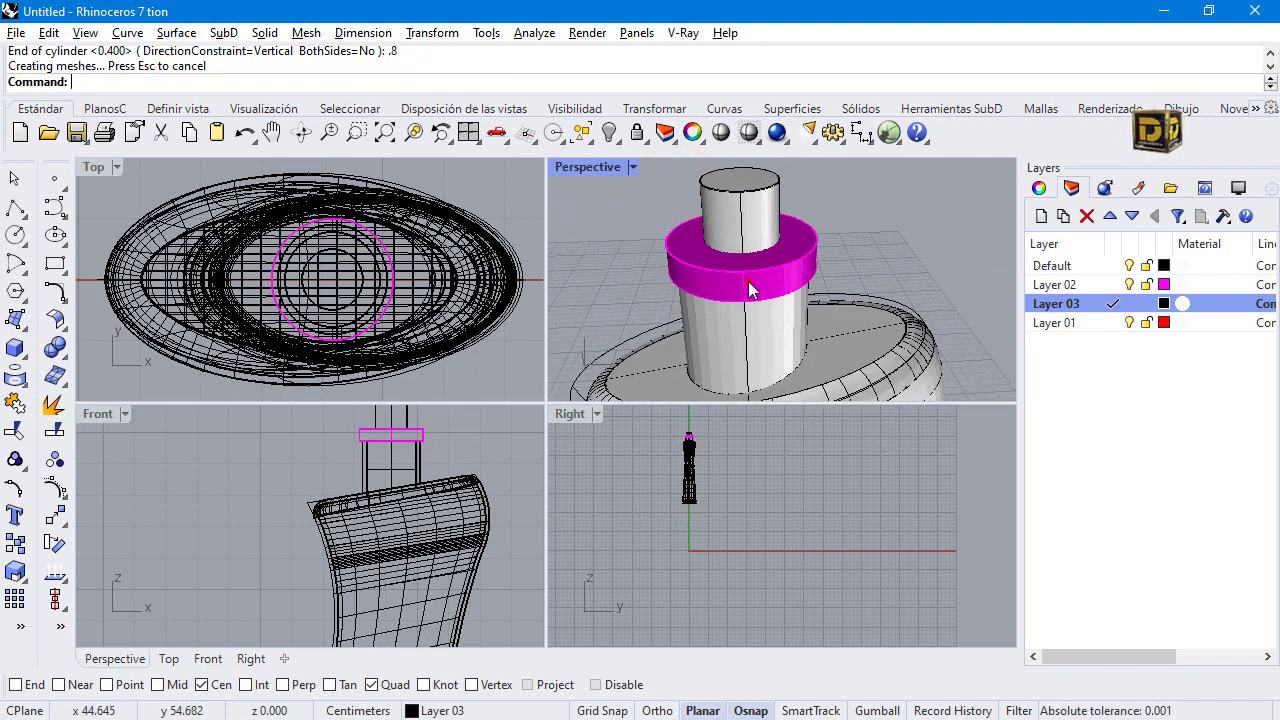
pyautogui.click(752, 288)
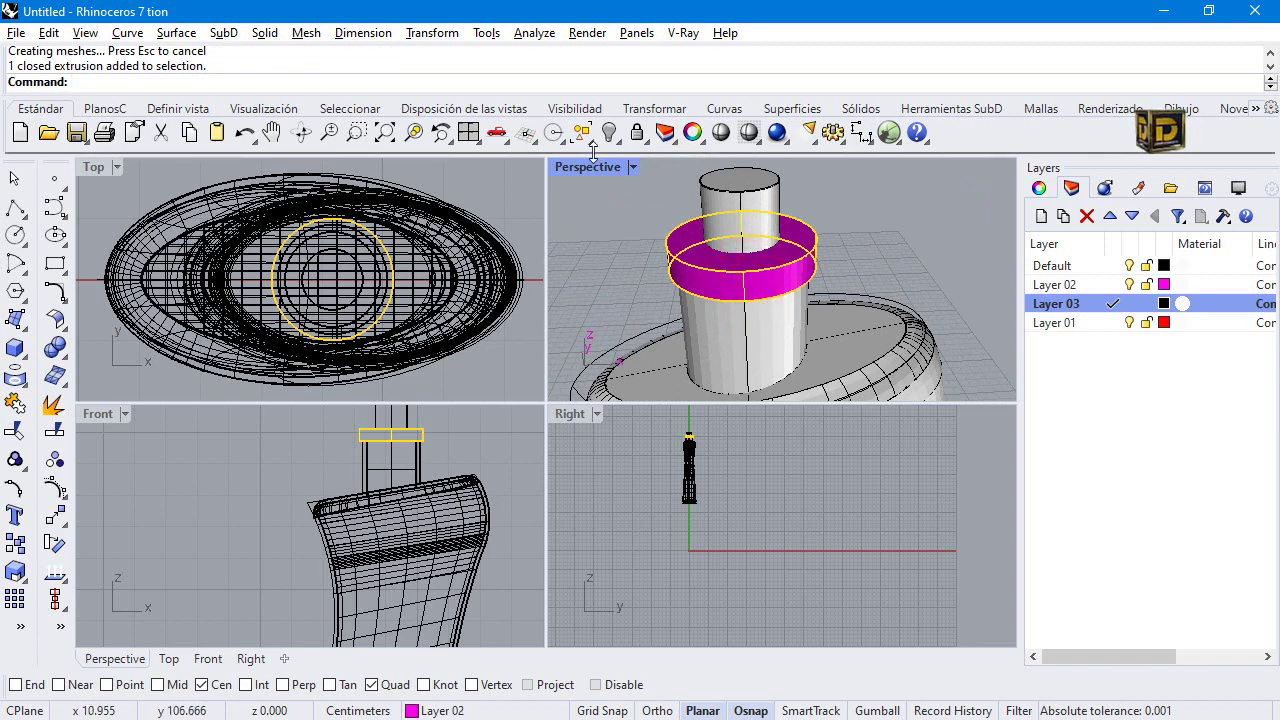
pyautogui.click(725, 358)
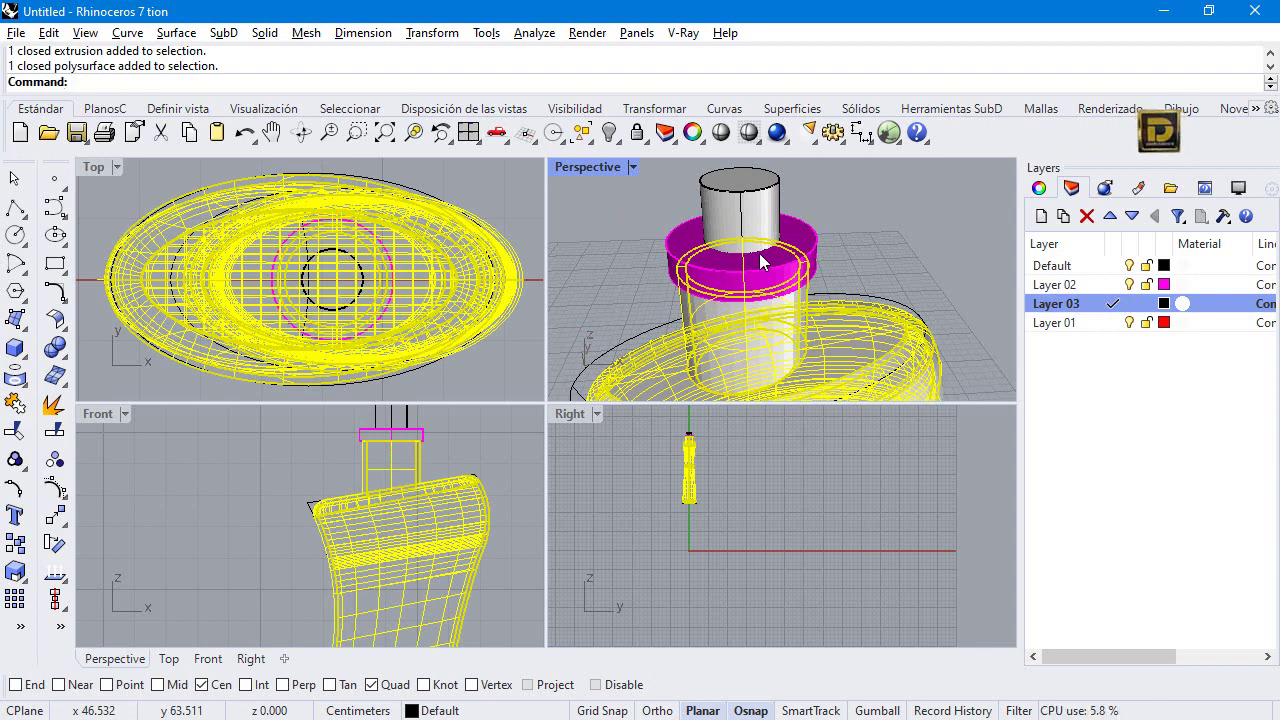
pyautogui.click(678, 252)
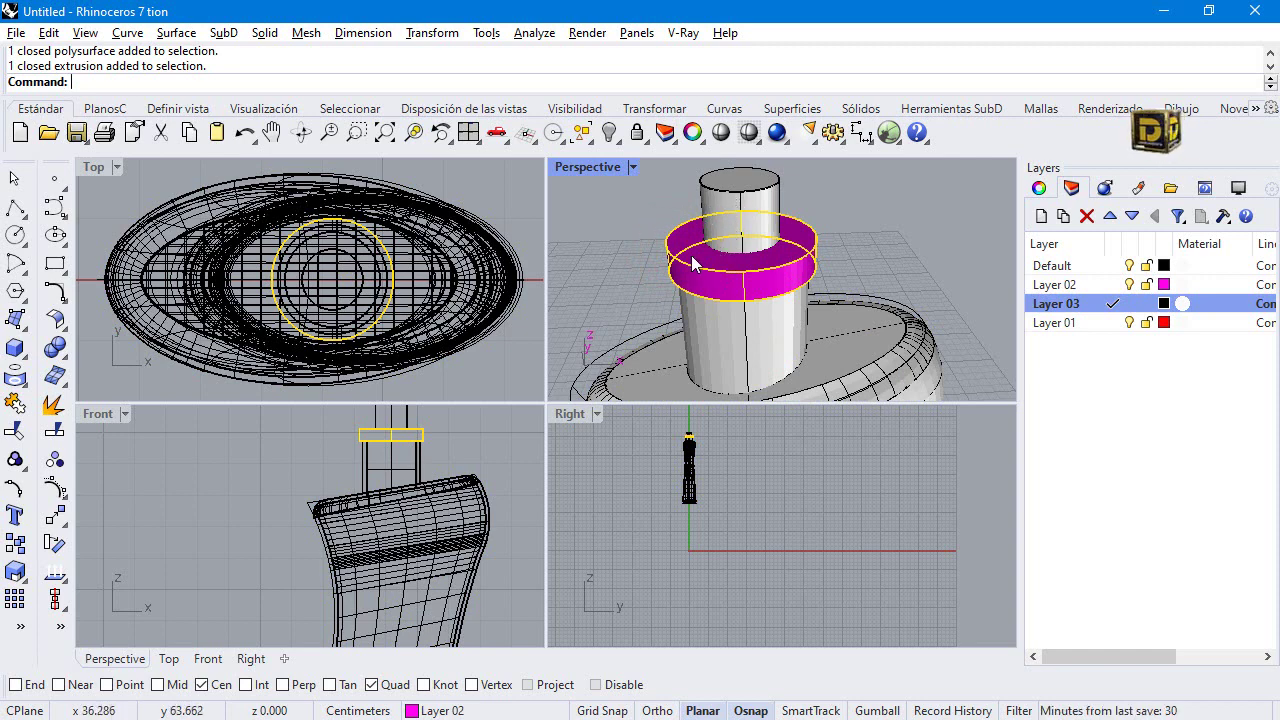
pyautogui.click(741, 190)
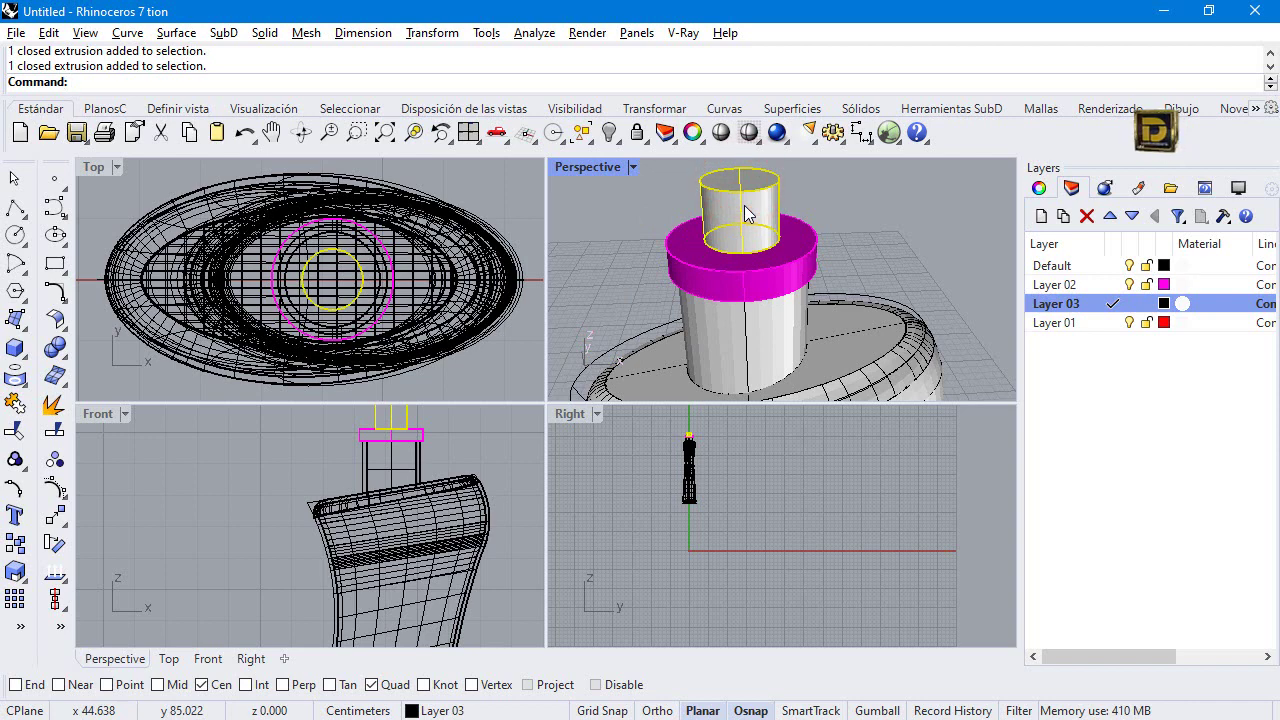
pyautogui.hotkey('ctrl', 'c')
pyautogui.hotkey('ctrl', 'v')
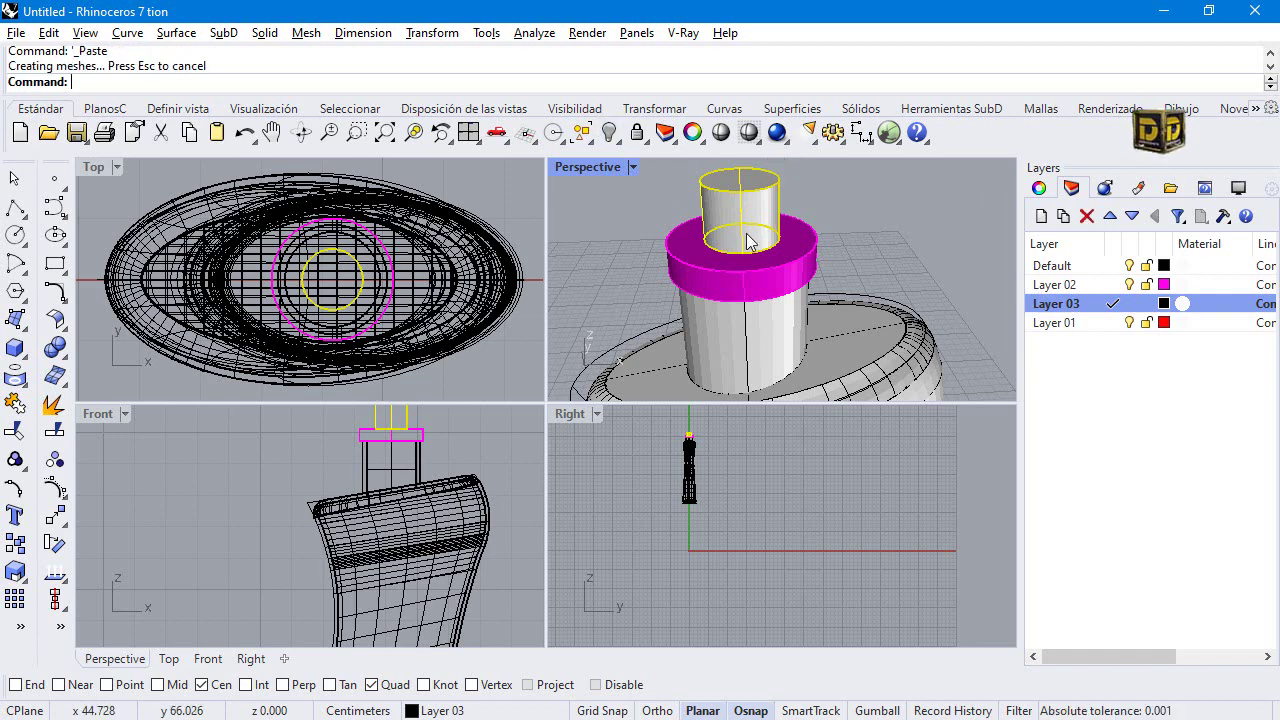
# Hide one of the two coincident top cylinders and stretch the other downward through the magenta collar with Scale1D.
pyautogui.click(610, 133)
pyautogui.click(738, 200)
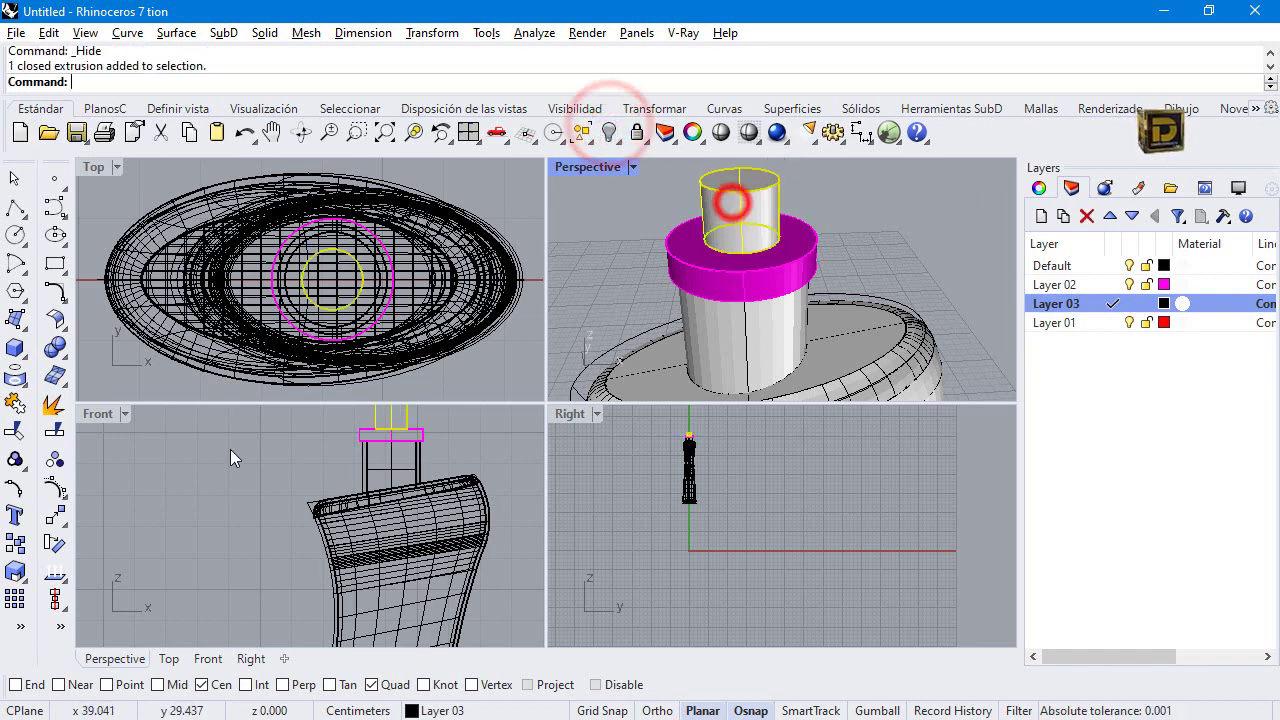
pyautogui.click(432, 32)
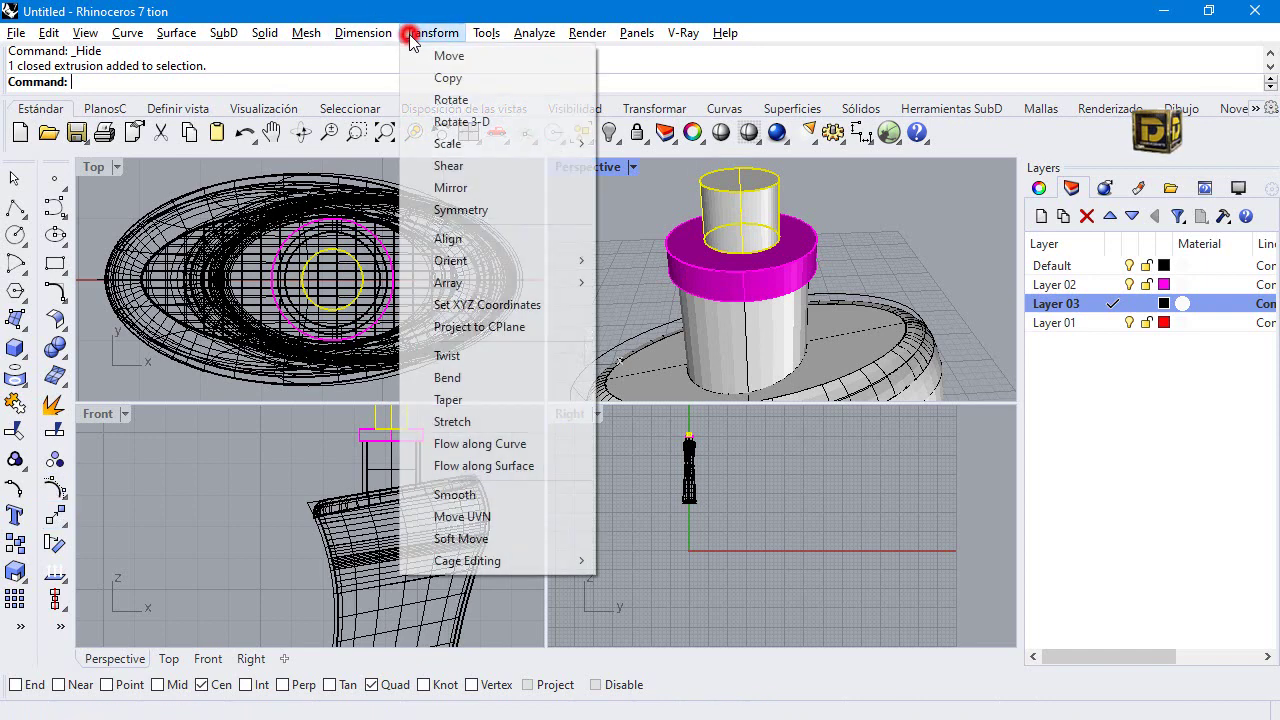
pyautogui.click(482, 143)
pyautogui.click(650, 188)
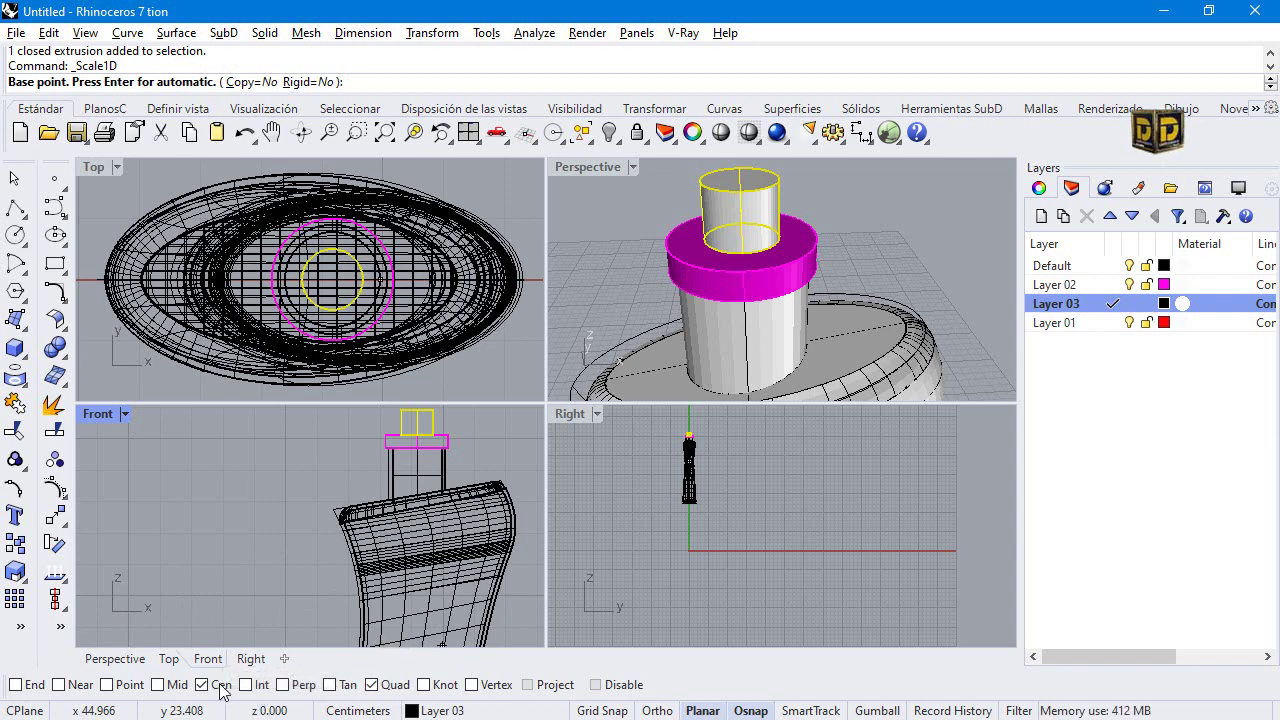
pyautogui.click(371, 685)
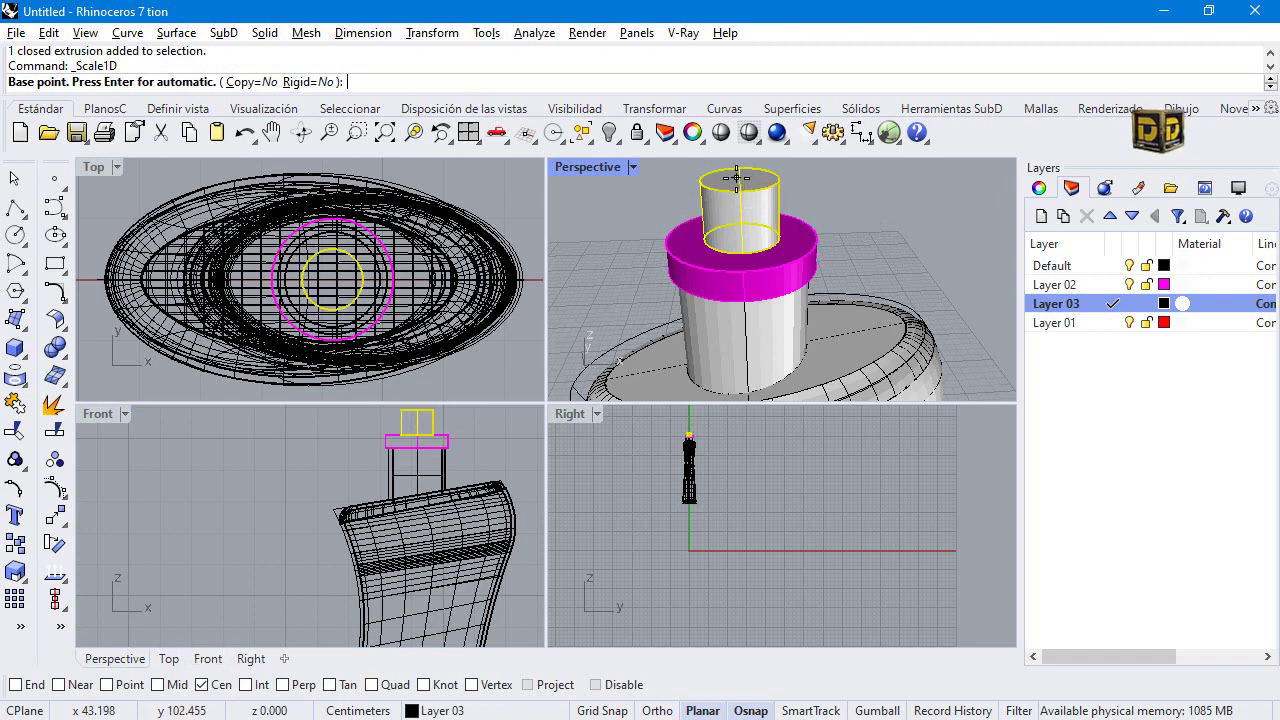
pyautogui.click(732, 186)
pyautogui.scroll(3, 412, 410)
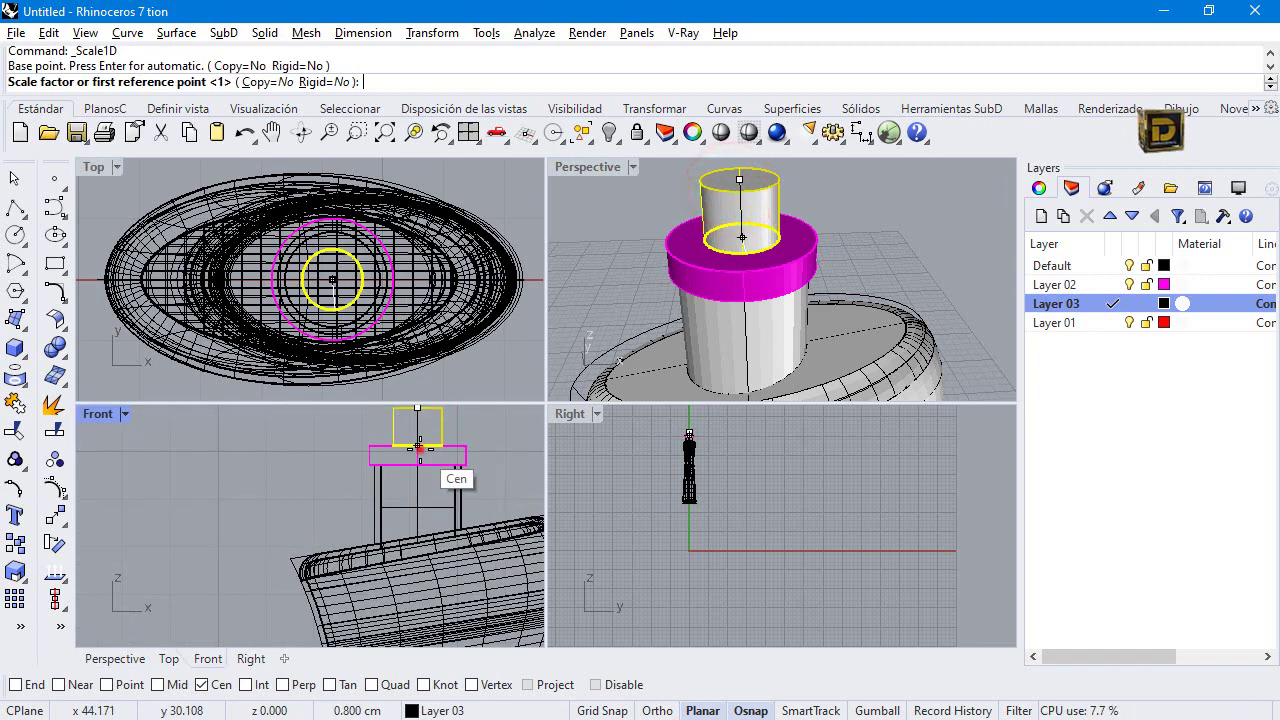
pyautogui.click(423, 449)
pyautogui.click(424, 505)
pyautogui.click(625, 240)
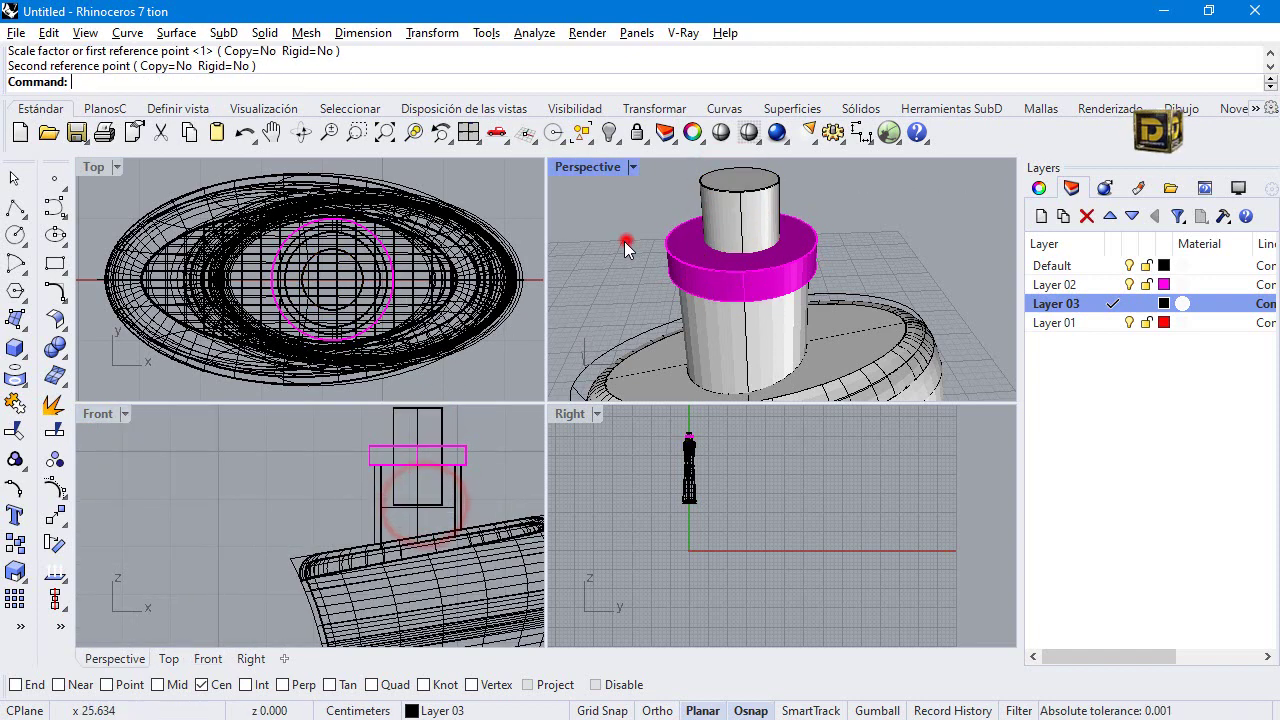
# Subtract the stretched cylinder from the magenta collar with a Boolean difference, leaving a central hole.
pyautogui.click(55, 347)
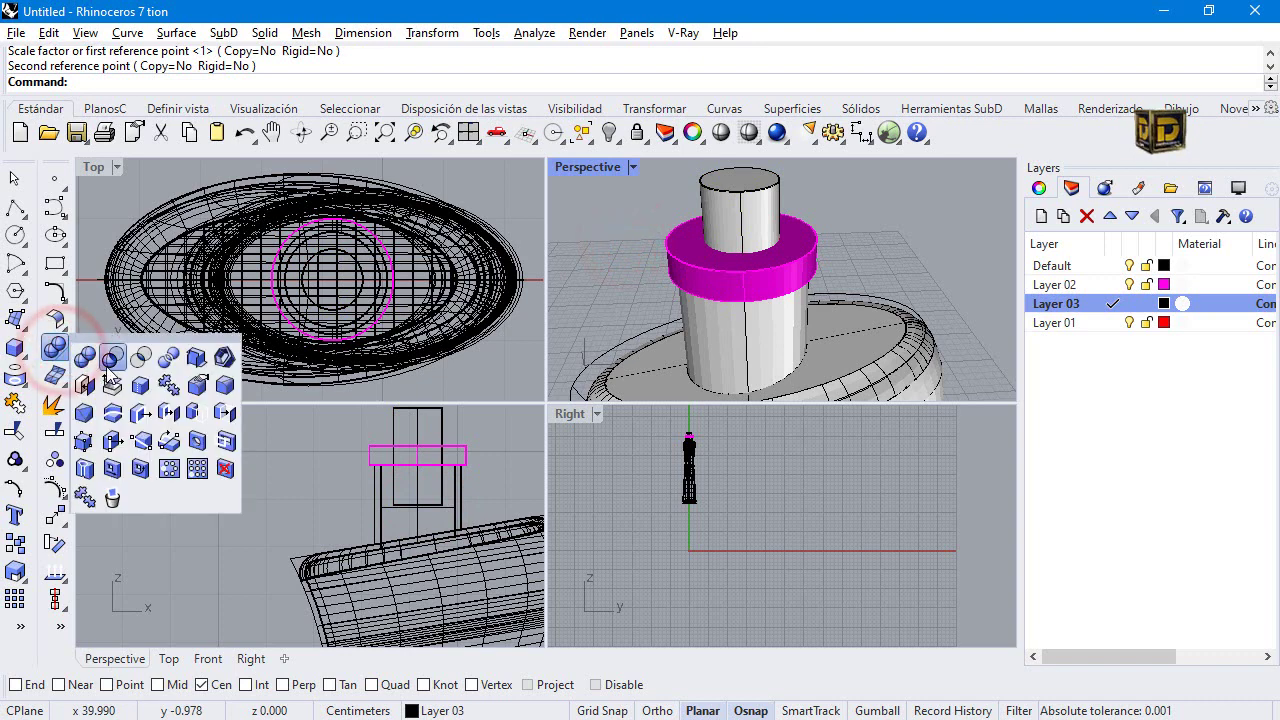
pyautogui.click(106, 358)
pyautogui.click(700, 290)
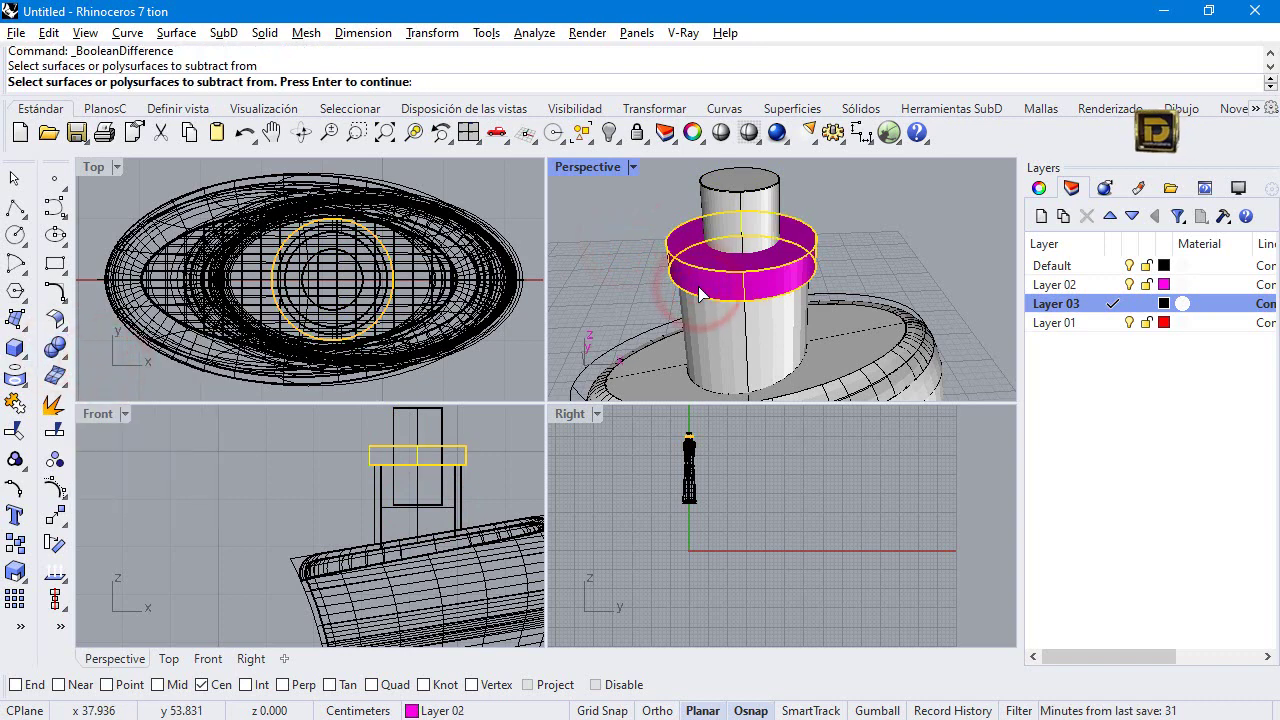
pyautogui.press('Return')
pyautogui.click(721, 198)
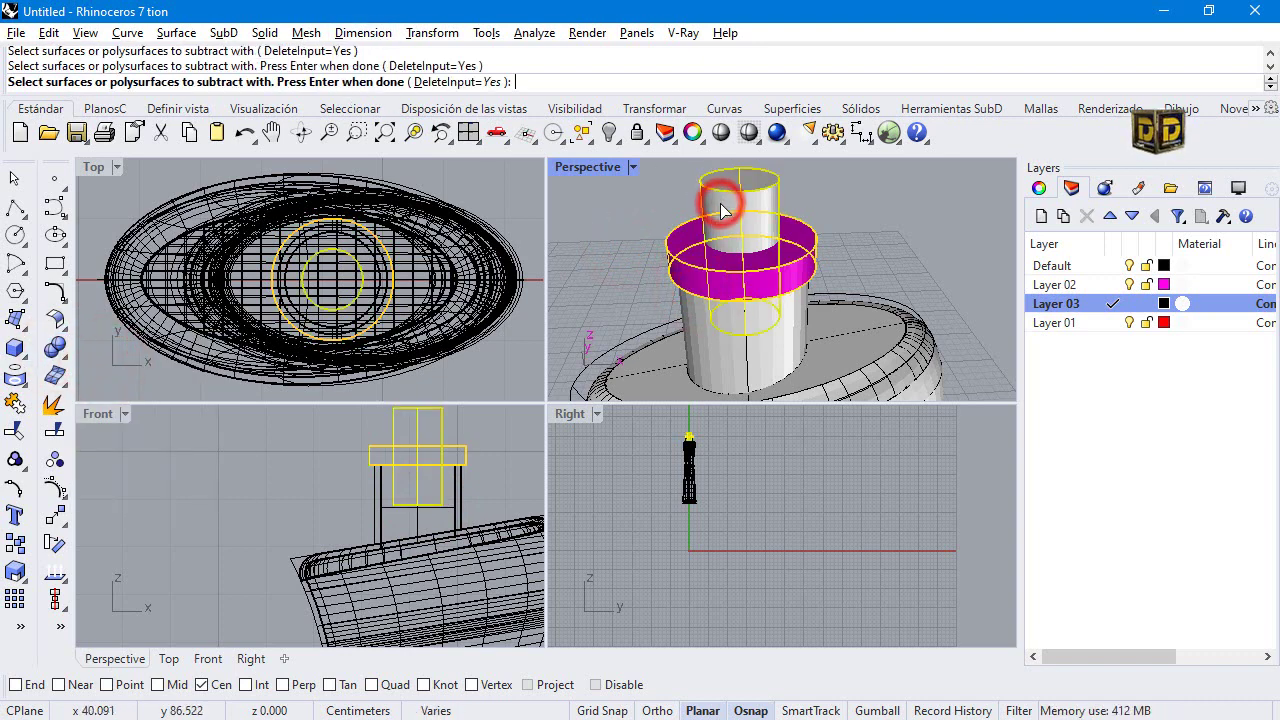
pyautogui.press('Return')
pyautogui.moveTo(773, 215); pyautogui.dragTo(755, 230, button='right')
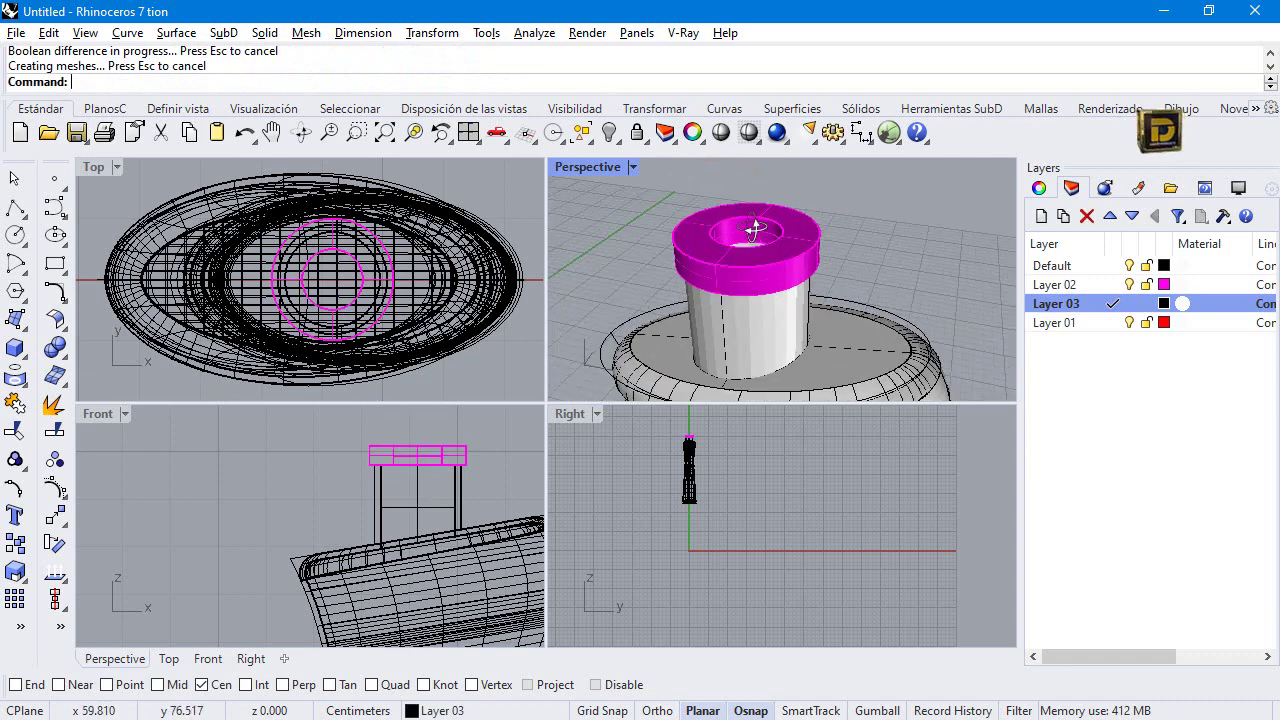
# Show the hidden top cylinder and check how it sits in the collar on the bottle.
pyautogui.rightClick(607, 134)
pyautogui.scroll(-5, 693, 237)
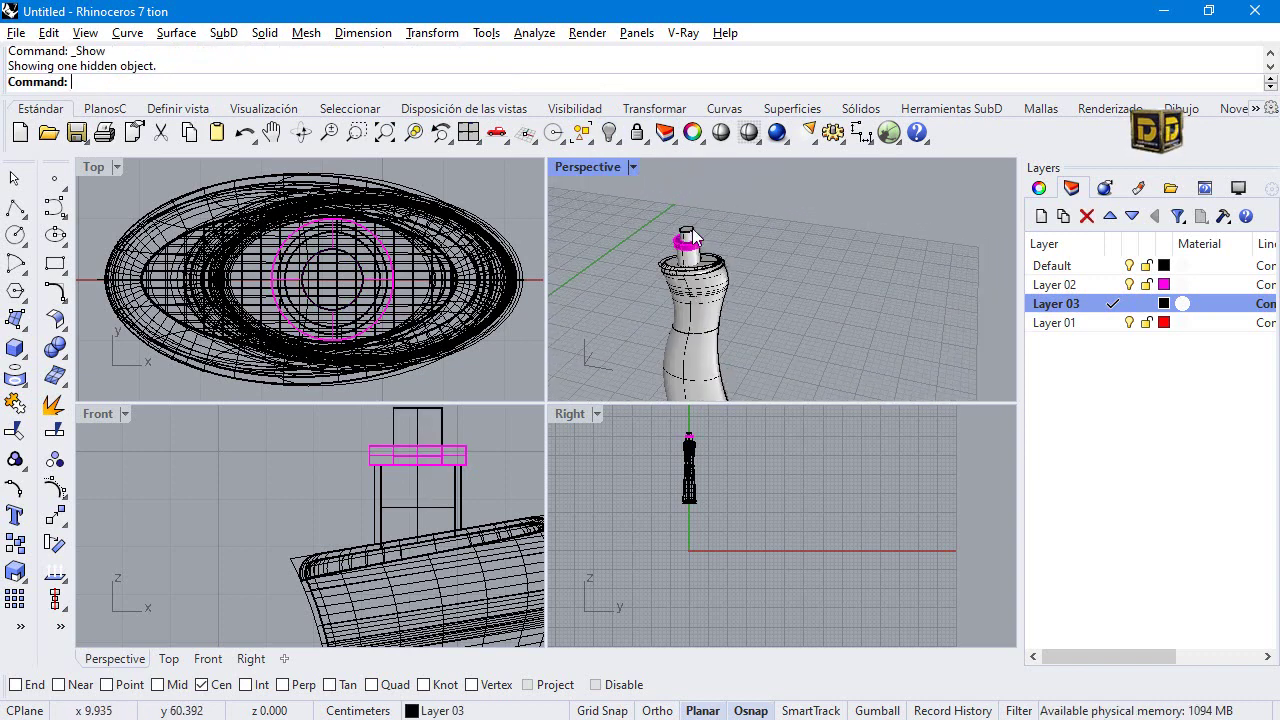
pyautogui.doubleClick(590, 166)
pyautogui.moveTo(600, 300); pyautogui.dragTo(420, 316, button='right')
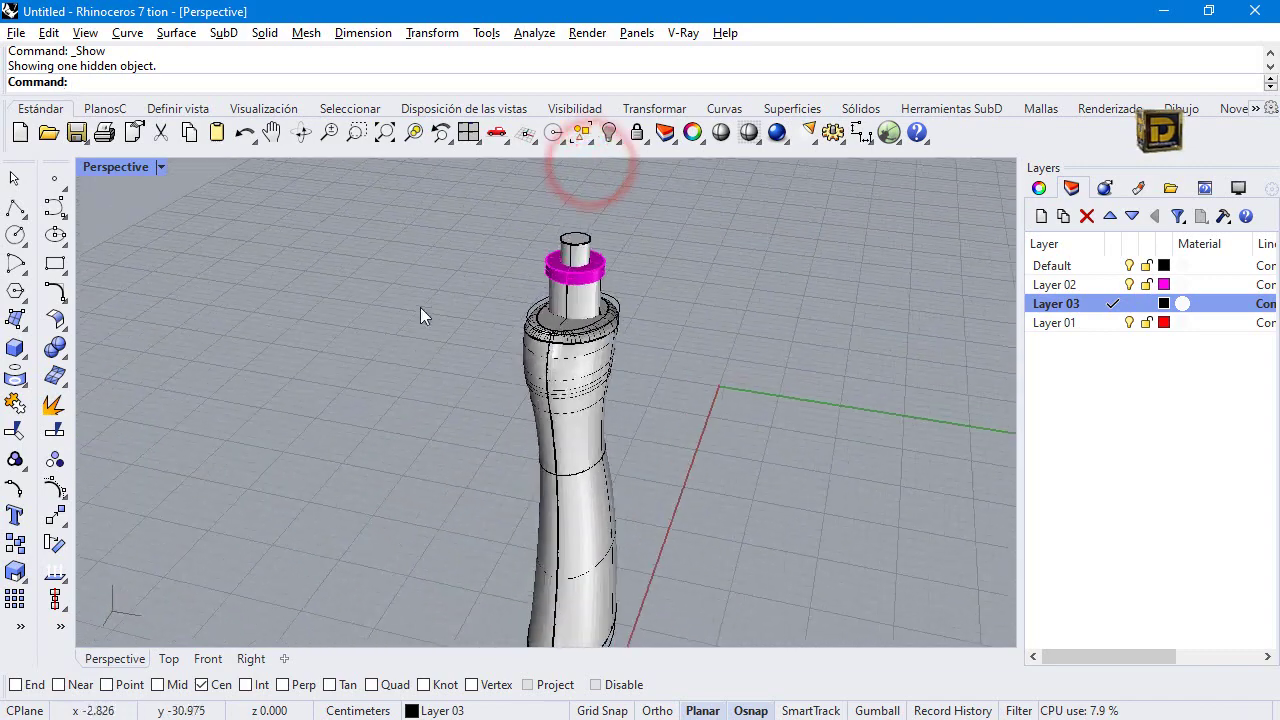
pyautogui.doubleClick(140, 168)
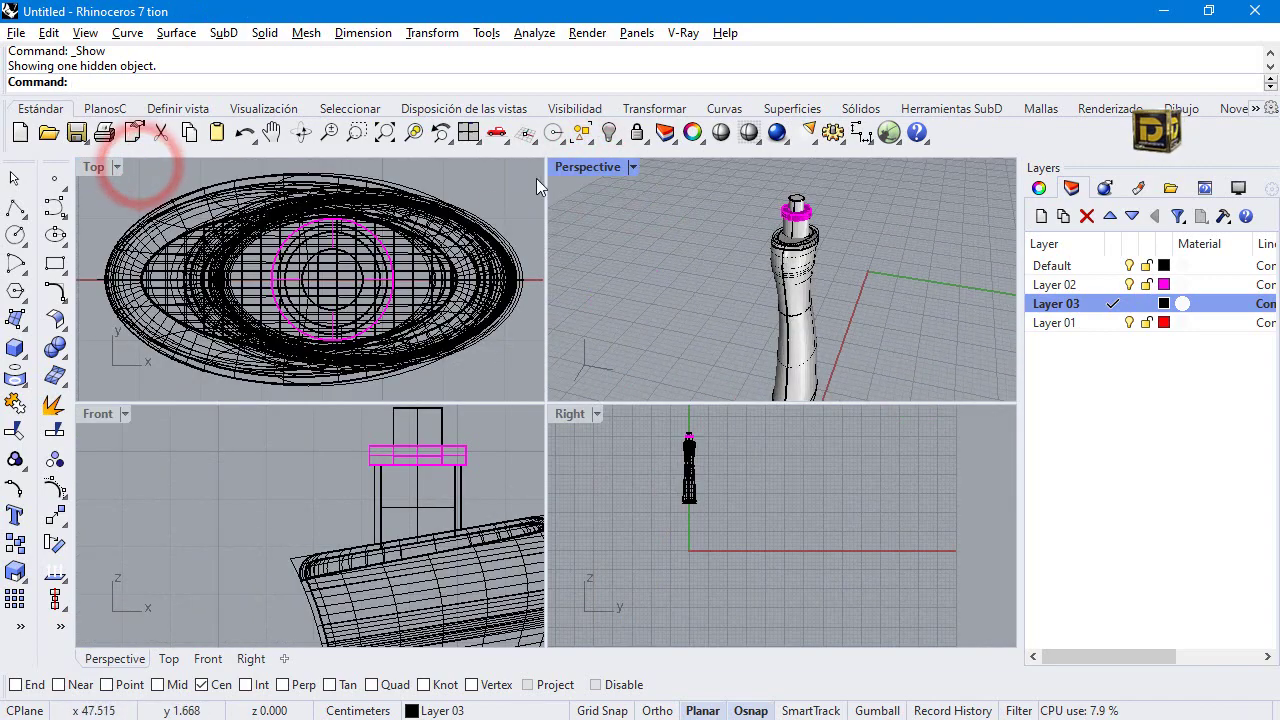
pyautogui.scroll(3, 800, 205)
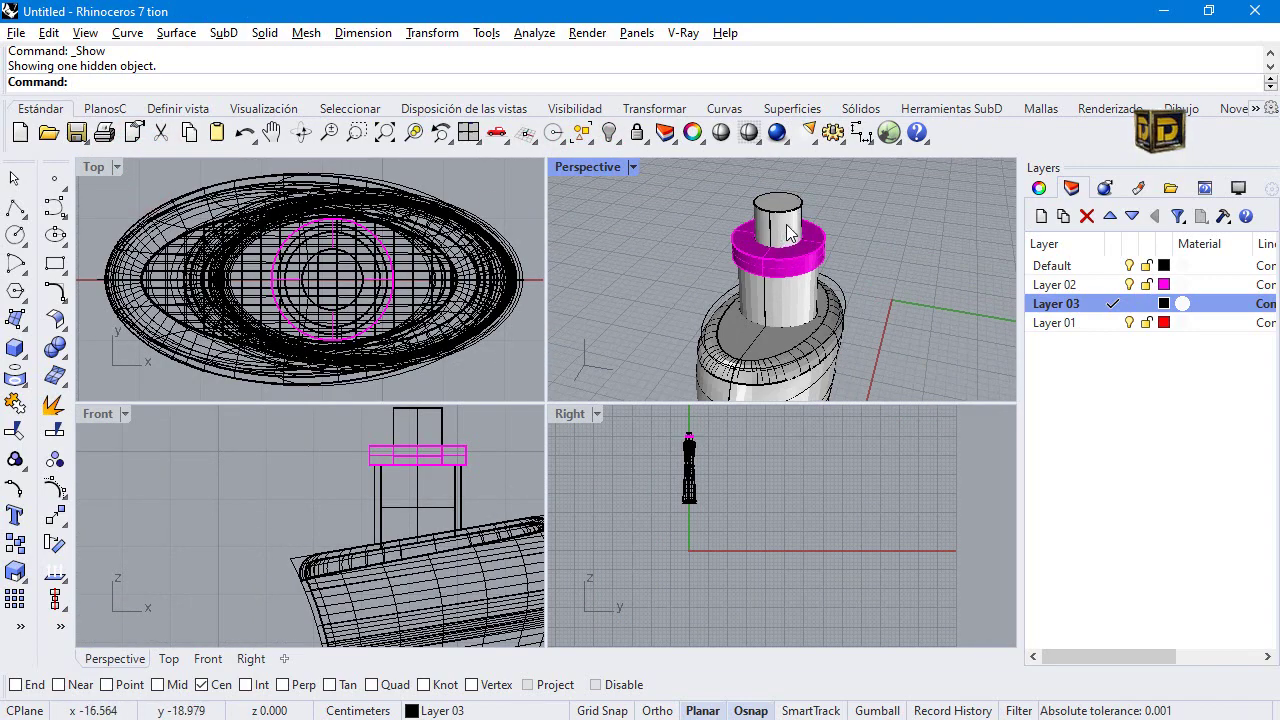
# Isolate the small top cylinder above the magenta collar.
pyautogui.click(783, 232)
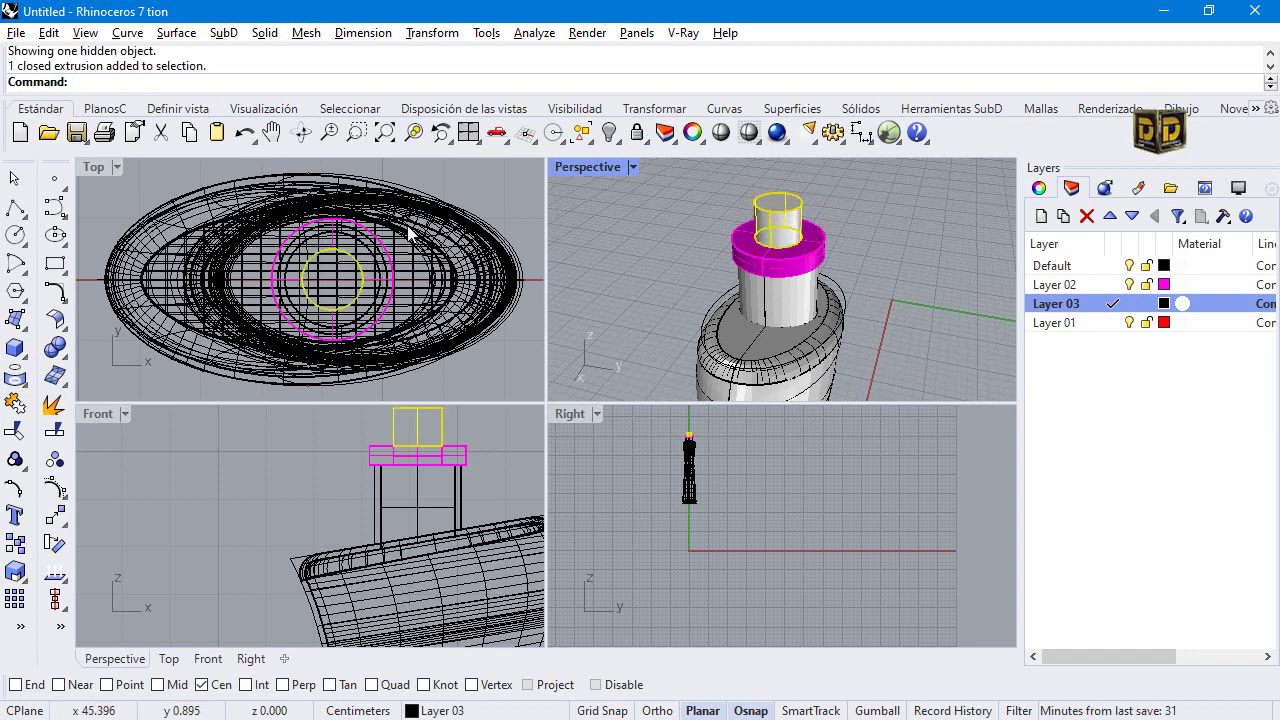
pyautogui.click(609, 132)
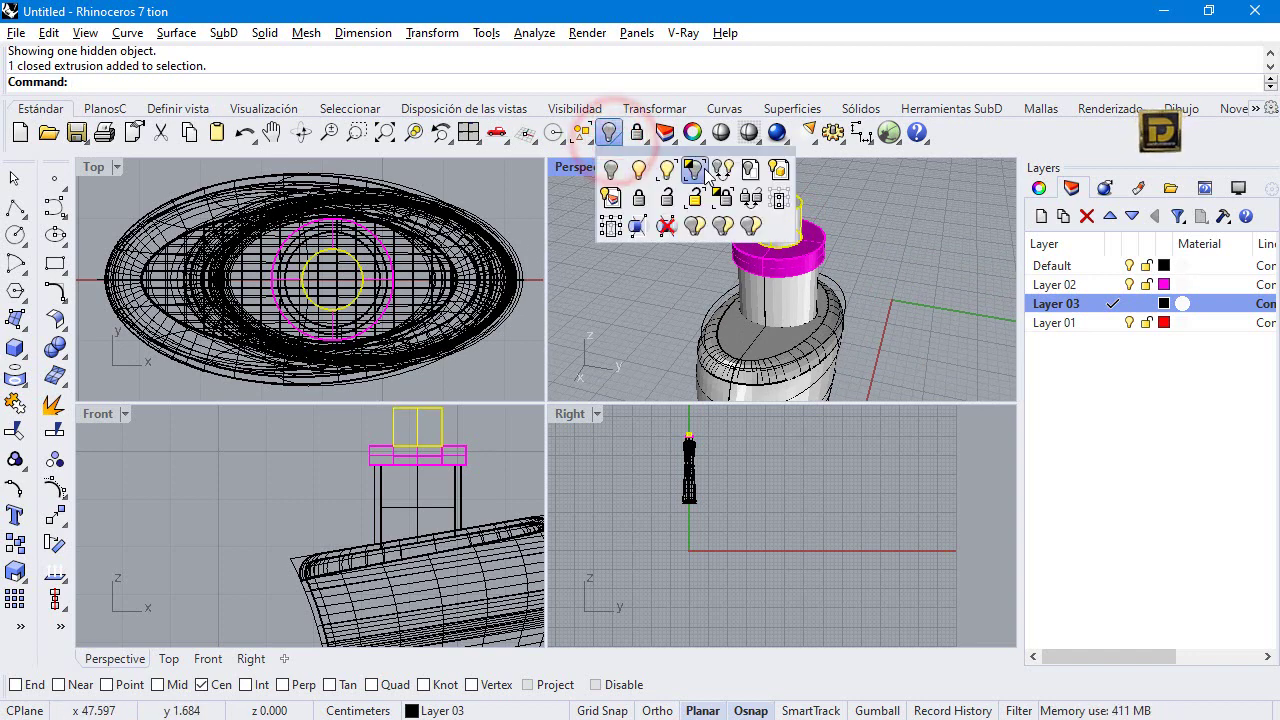
pyautogui.click(694, 170)
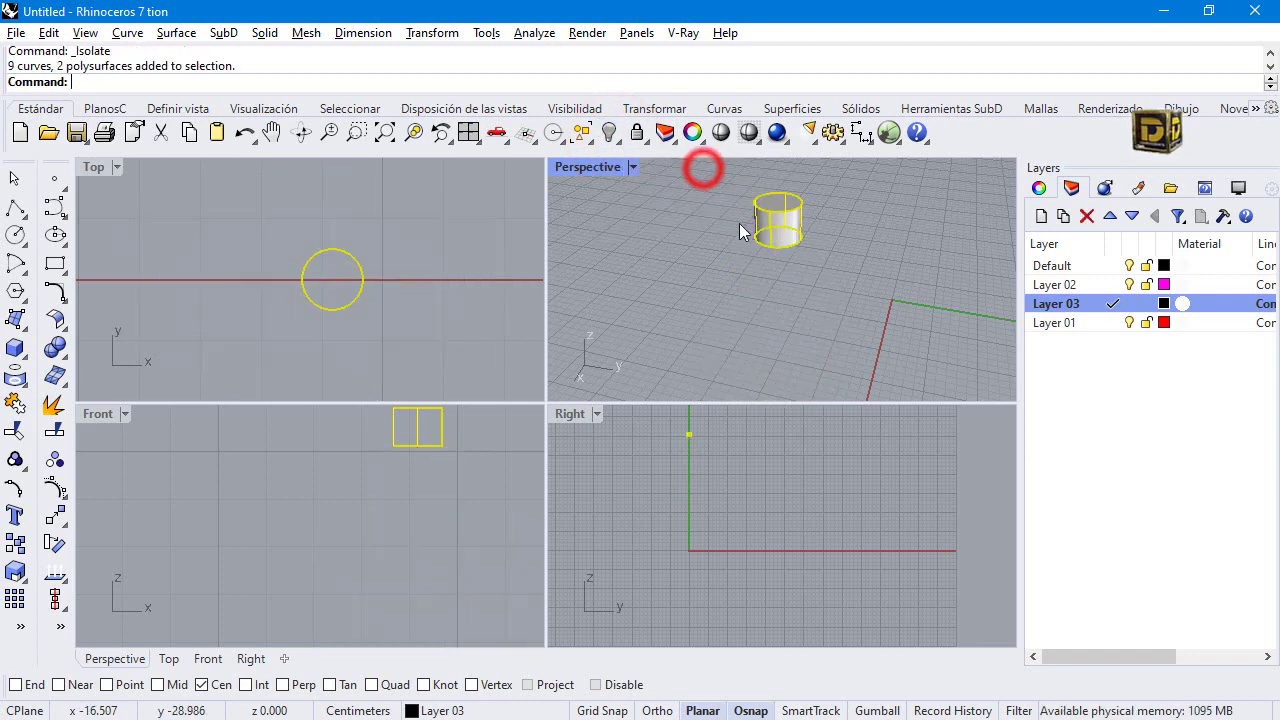
pyautogui.click(766, 343)
# Shell the isolated cylinder with a thickness of 0.1, removing its bottom face.
pyautogui.moveTo(803, 323)
pyautogui.mouseDown(button='right')
pyautogui.moveTo(774, 202)
pyautogui.moveTo(798, 320)
pyautogui.mouseUp(button='right')
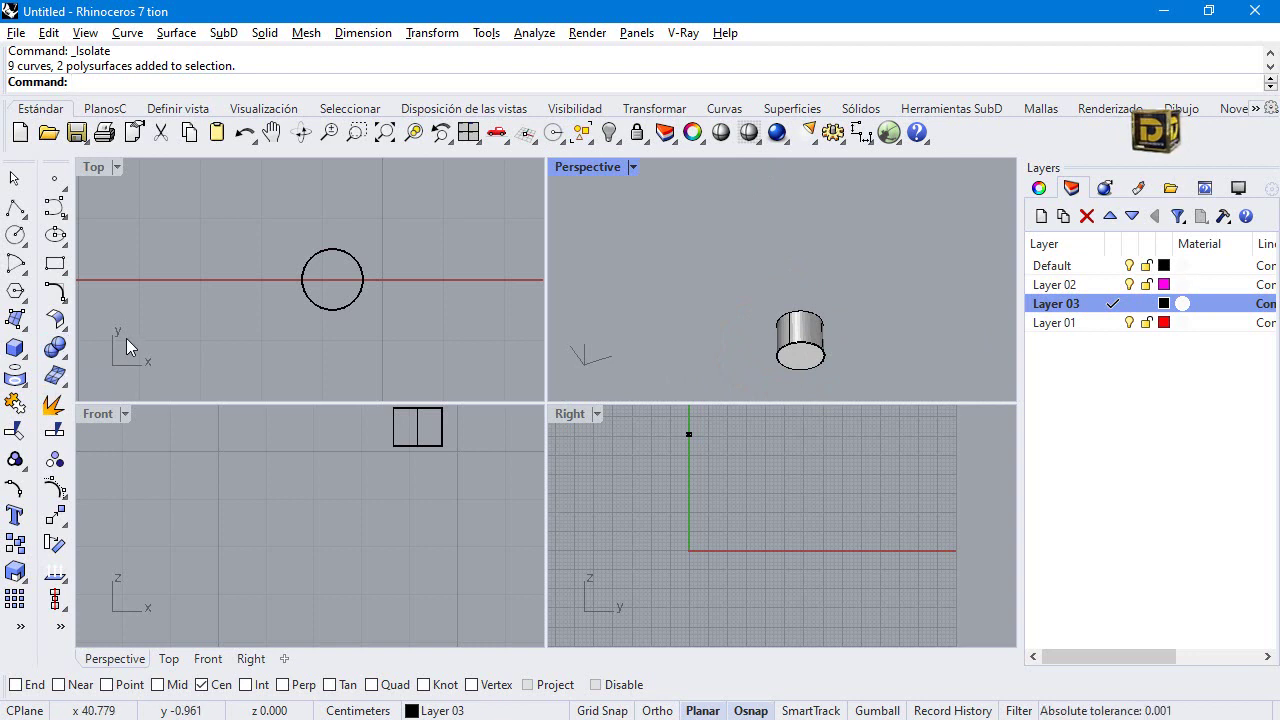
pyautogui.click(63, 358)
pyautogui.click(223, 357)
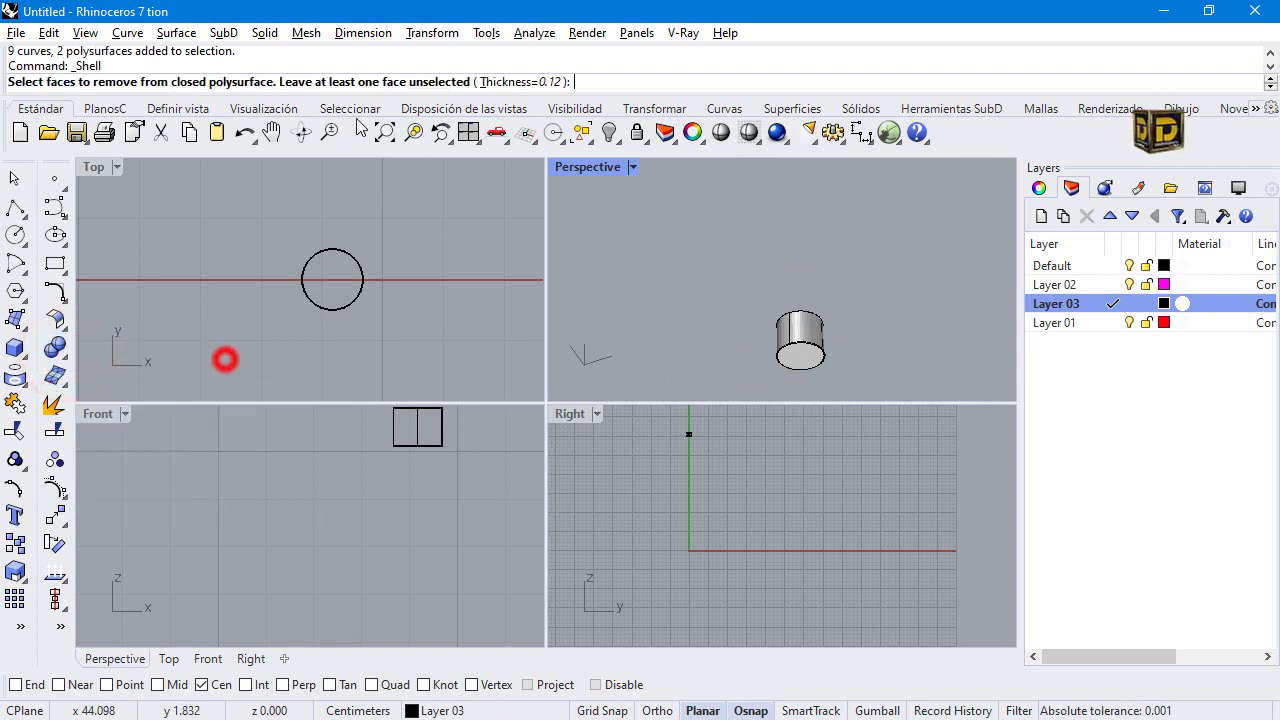
pyautogui.click(529, 83)
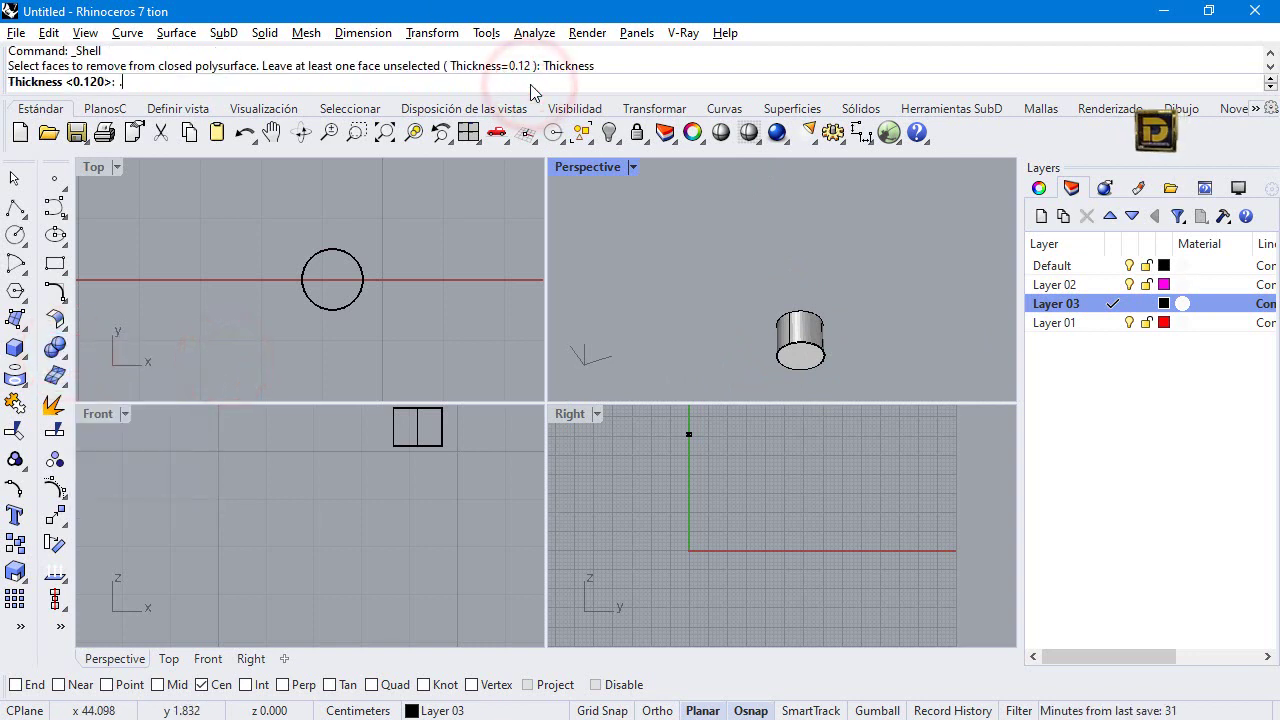
pyautogui.write('.1')
pyautogui.press('Return')
pyautogui.click(806, 356)
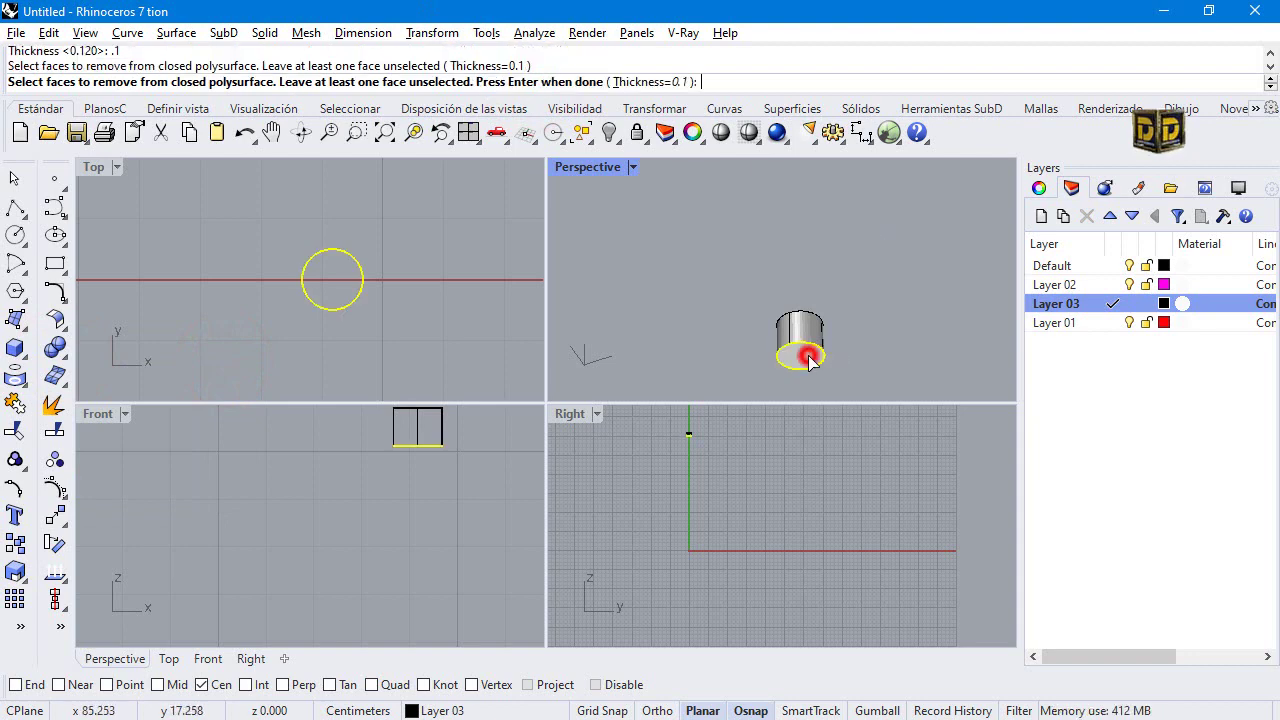
pyautogui.rightClick(806, 353)
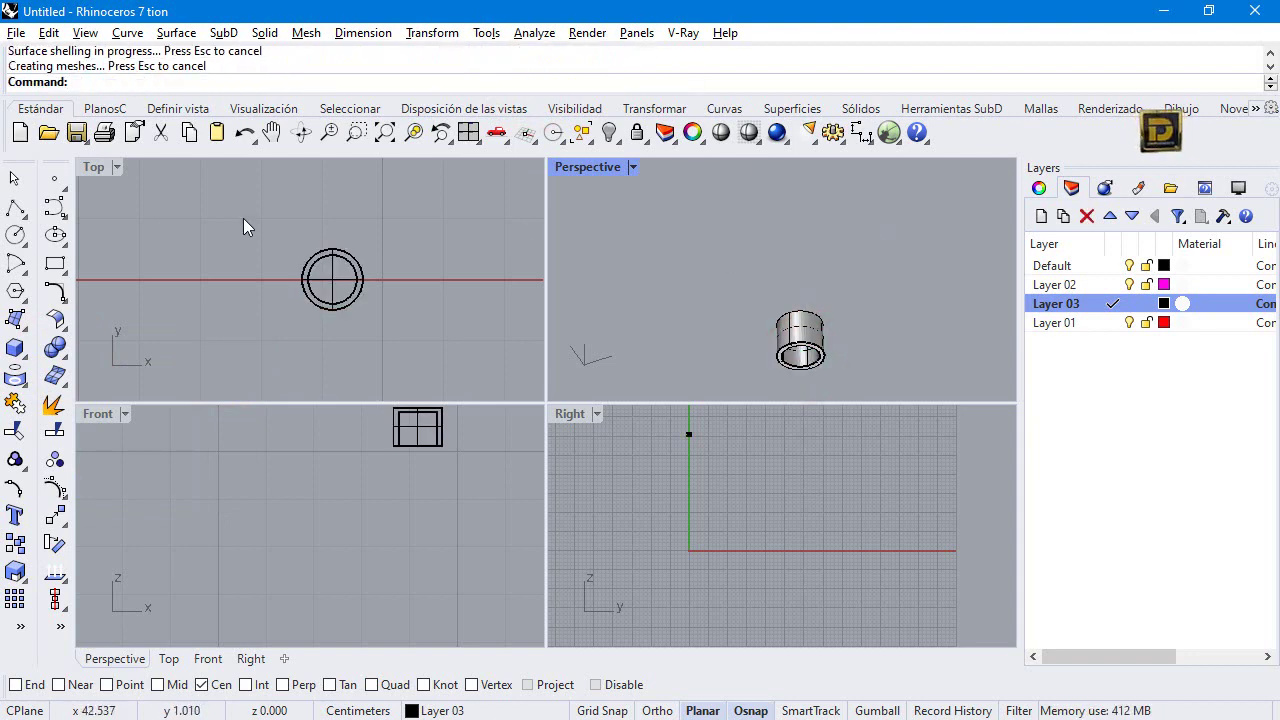
# Show all the hidden bottle parts and curves around the hollowed cylinder.
pyautogui.rightClick(609, 132)
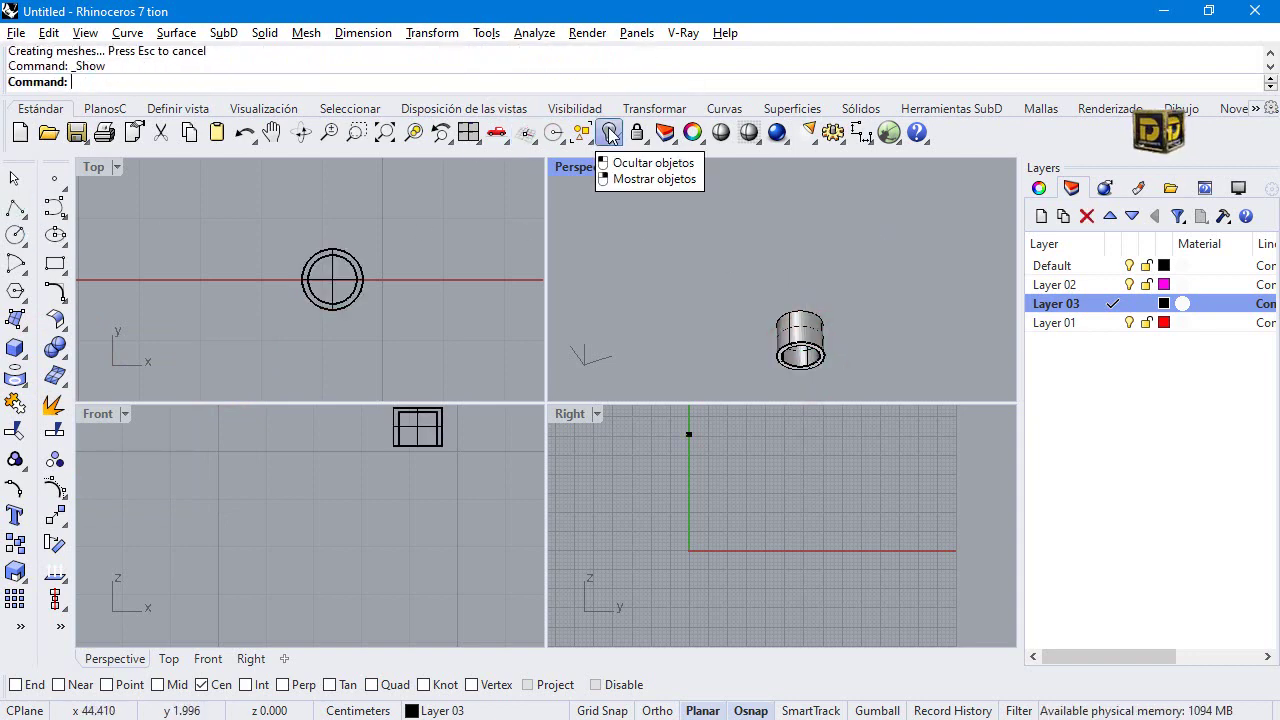
pyautogui.scroll(-3, 782, 452)
pyautogui.scroll(-3, 484, 486)
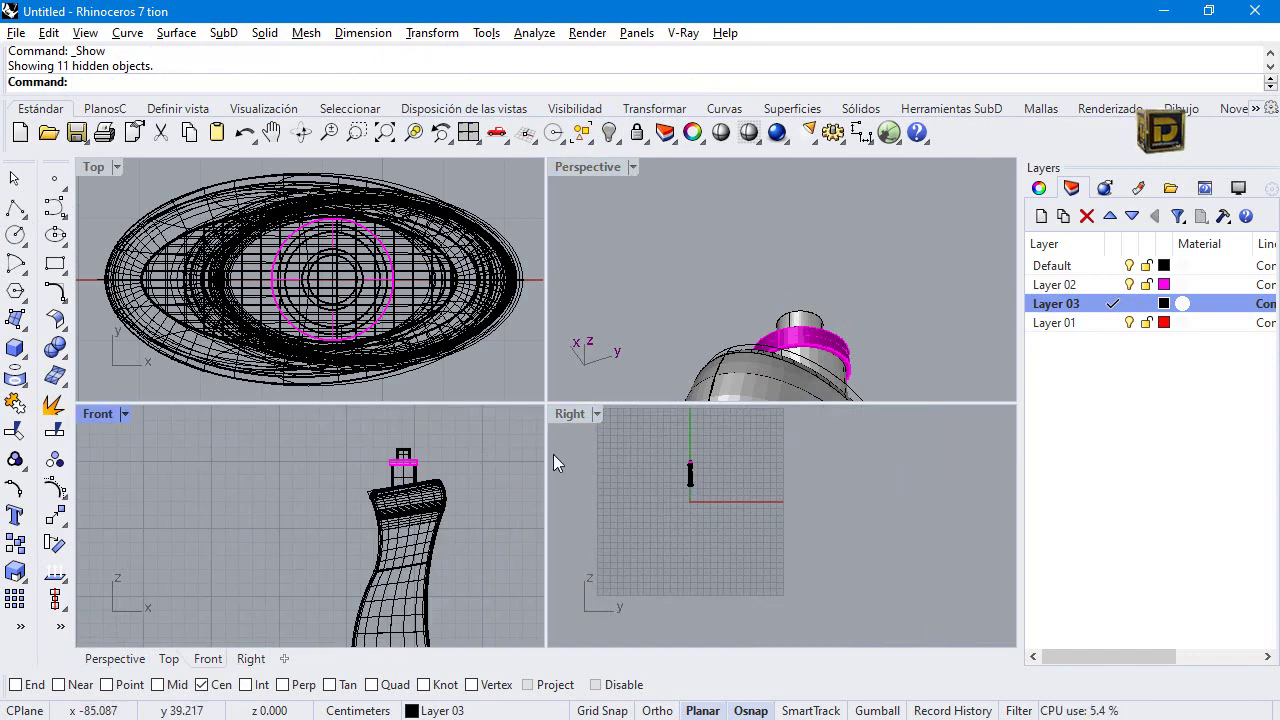
pyautogui.scroll(5, 525, 452)
pyautogui.scroll(10, 690, 460)
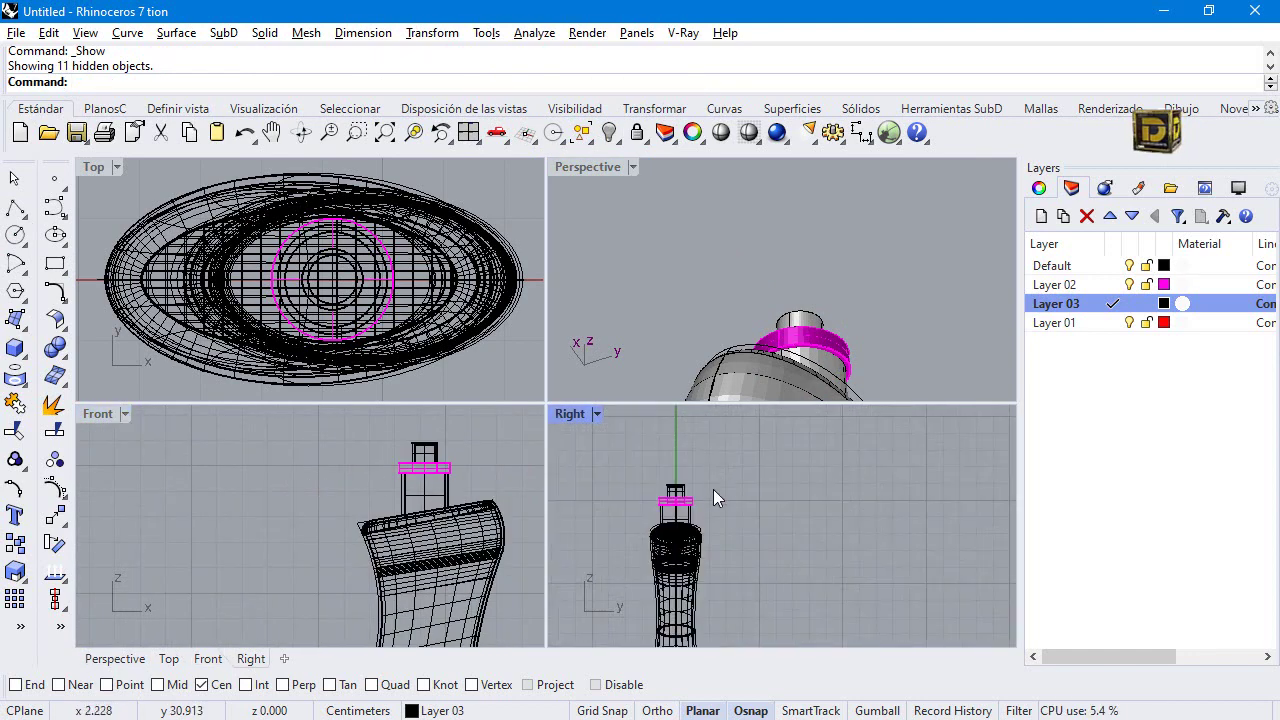
# Make Layer 01 current and draw a vertical polyline down the top cylinder's side between its top and bottom quadrant points.
pyautogui.click(16, 205)
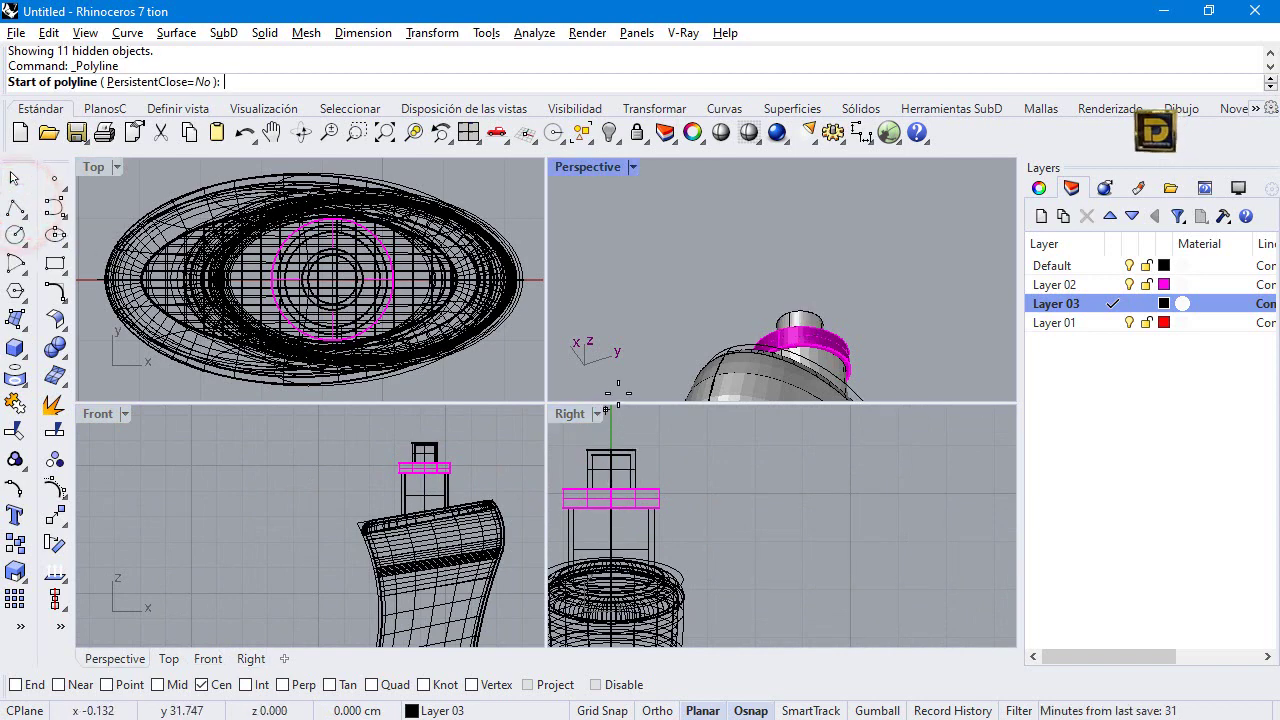
pyautogui.click(1113, 322)
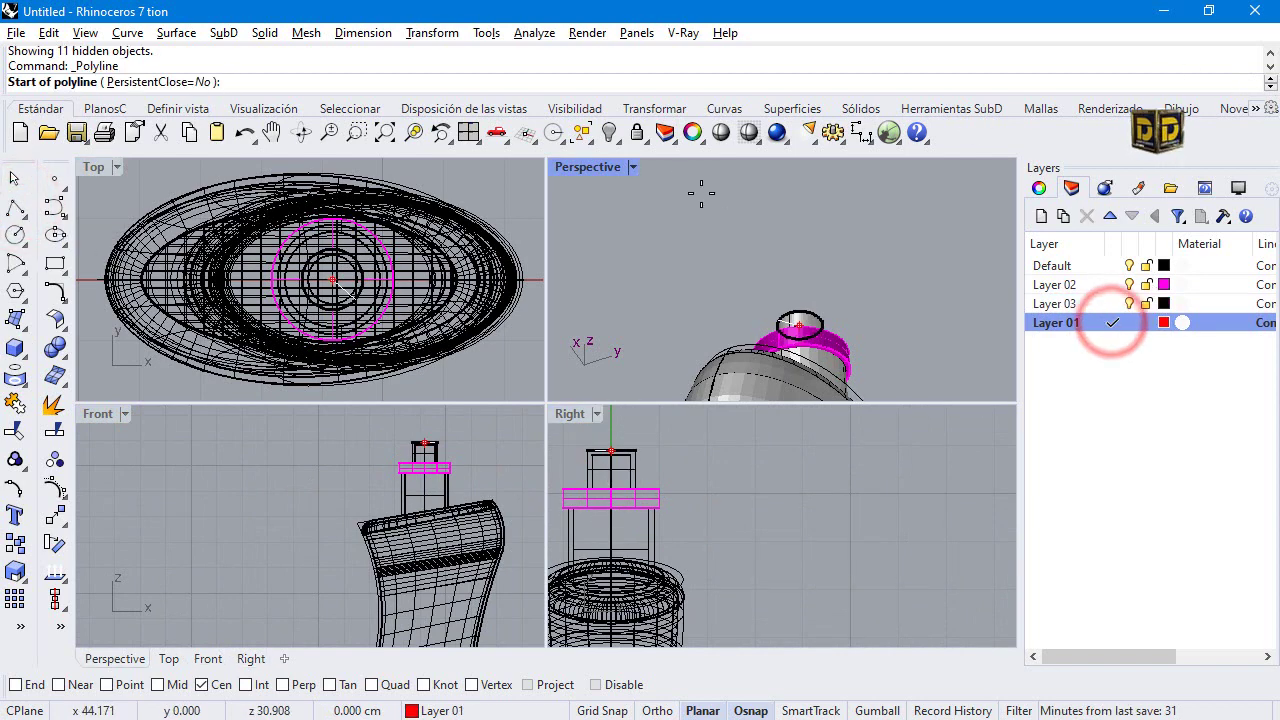
pyautogui.rightClick(372, 685)
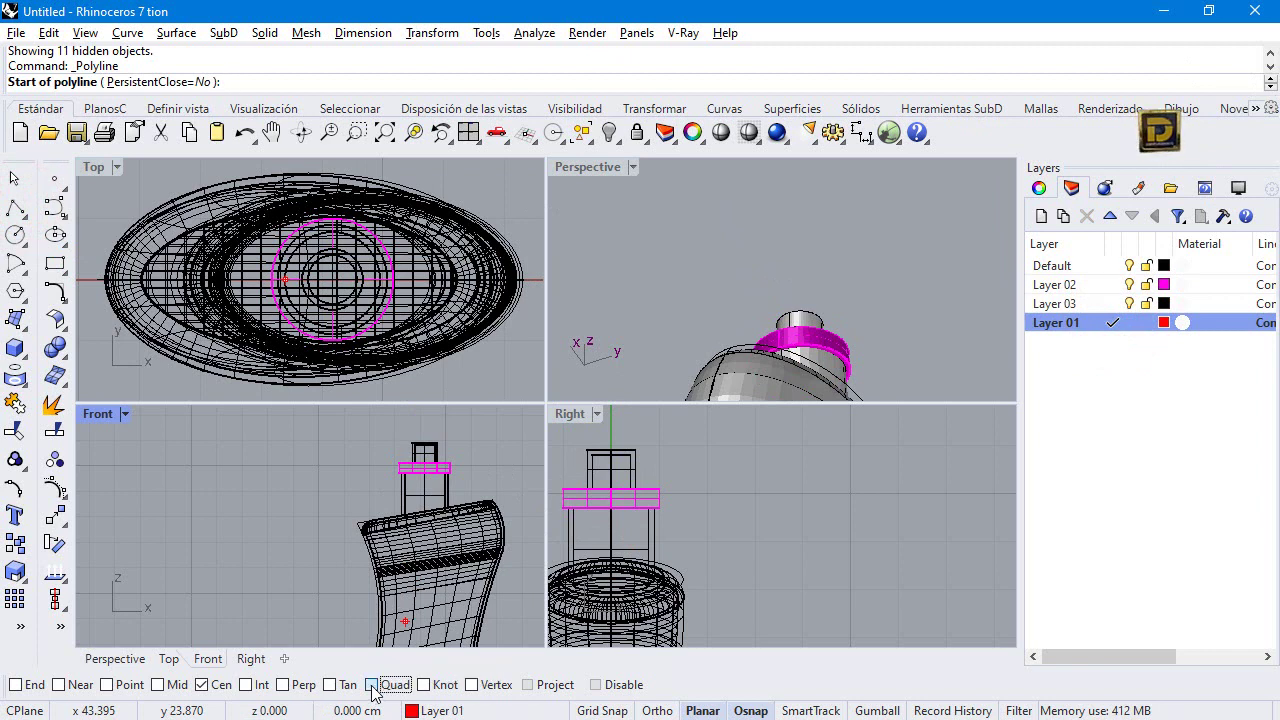
pyautogui.click(586, 451)
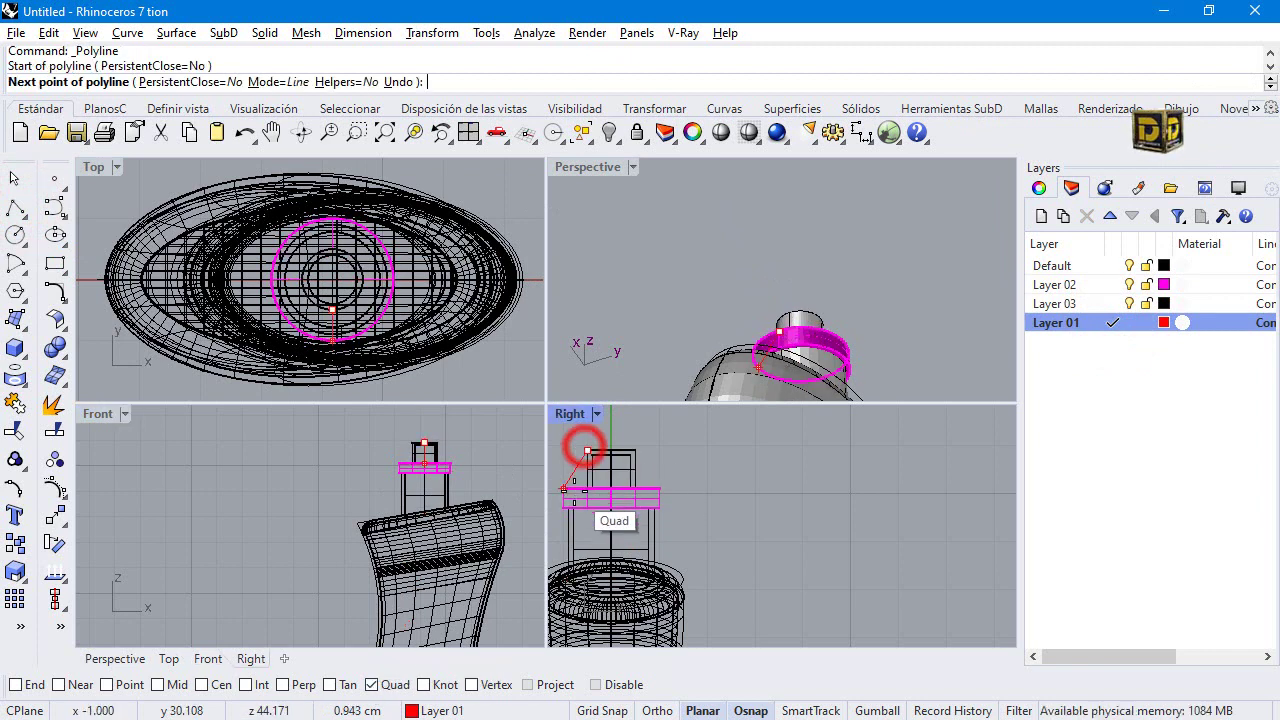
pyautogui.click(586, 482)
pyautogui.rightClick(590, 488)
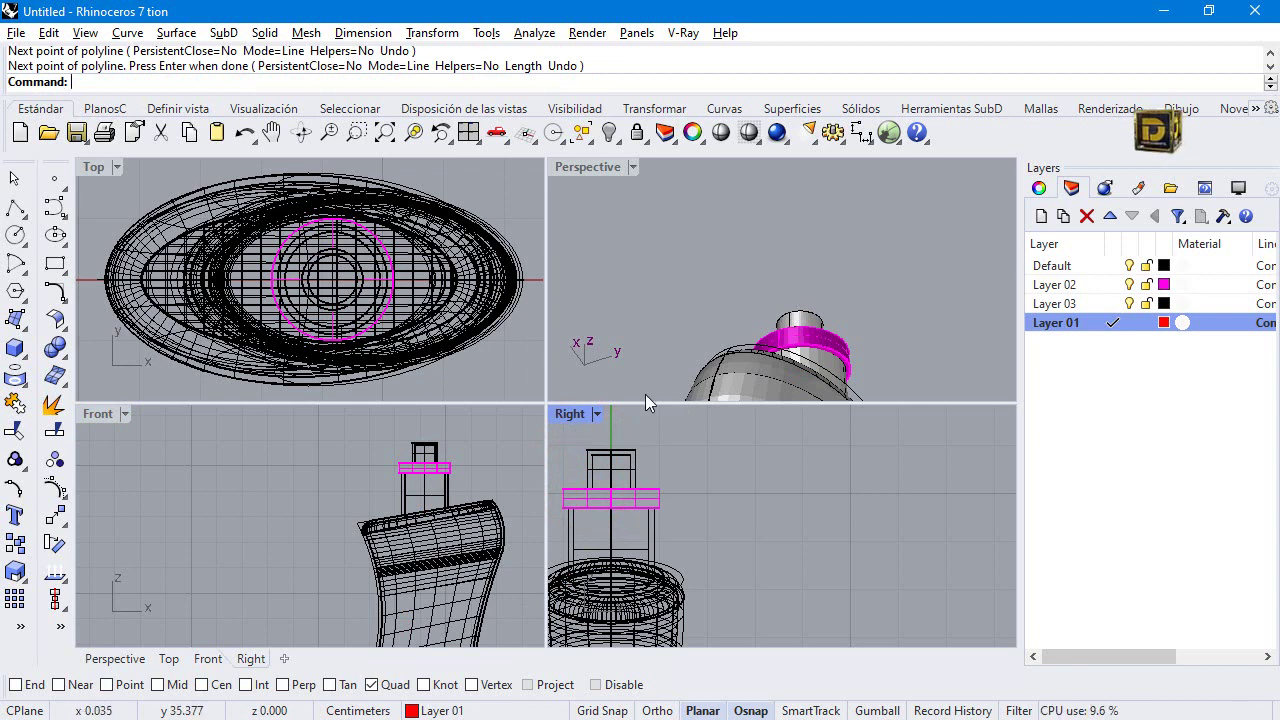
# Start a polyline at the midpoint of the vertical side line and draw a 0.5 cm horizontal segment inward to the cylinder's axis.
pyautogui.moveTo(675, 389); pyautogui.dragTo(788, 221, button='right')
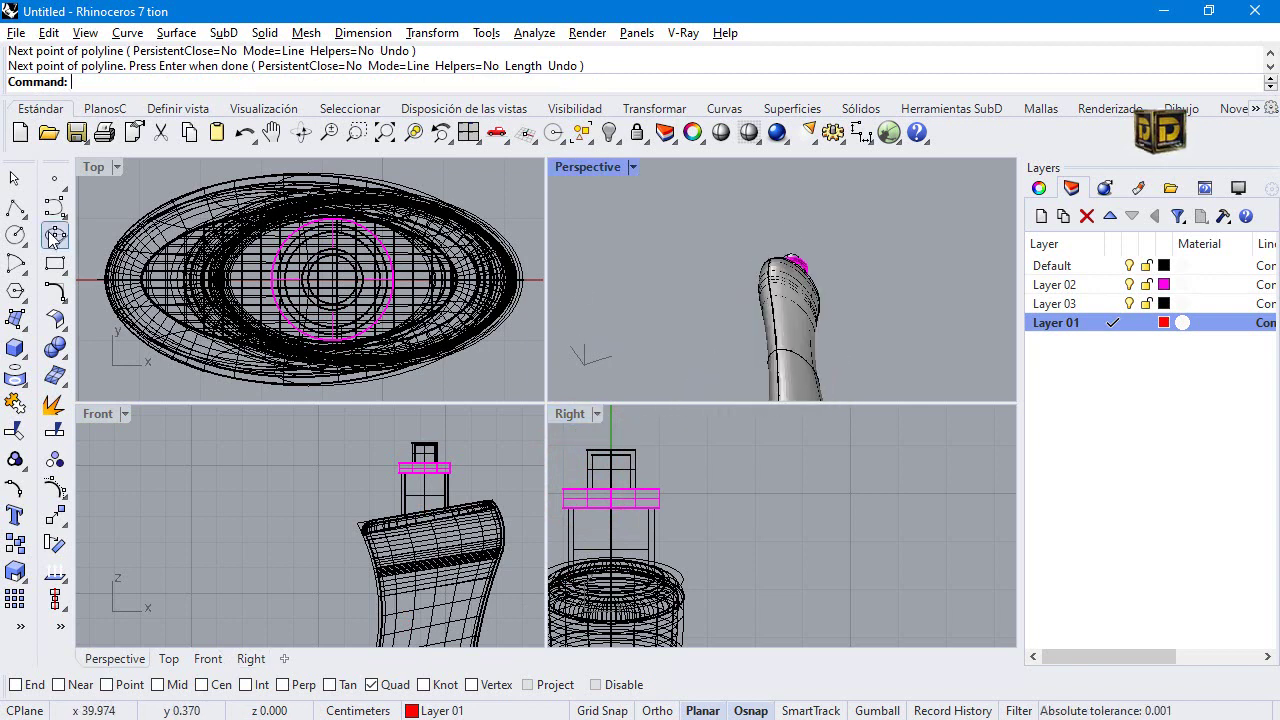
pyautogui.click(14, 210)
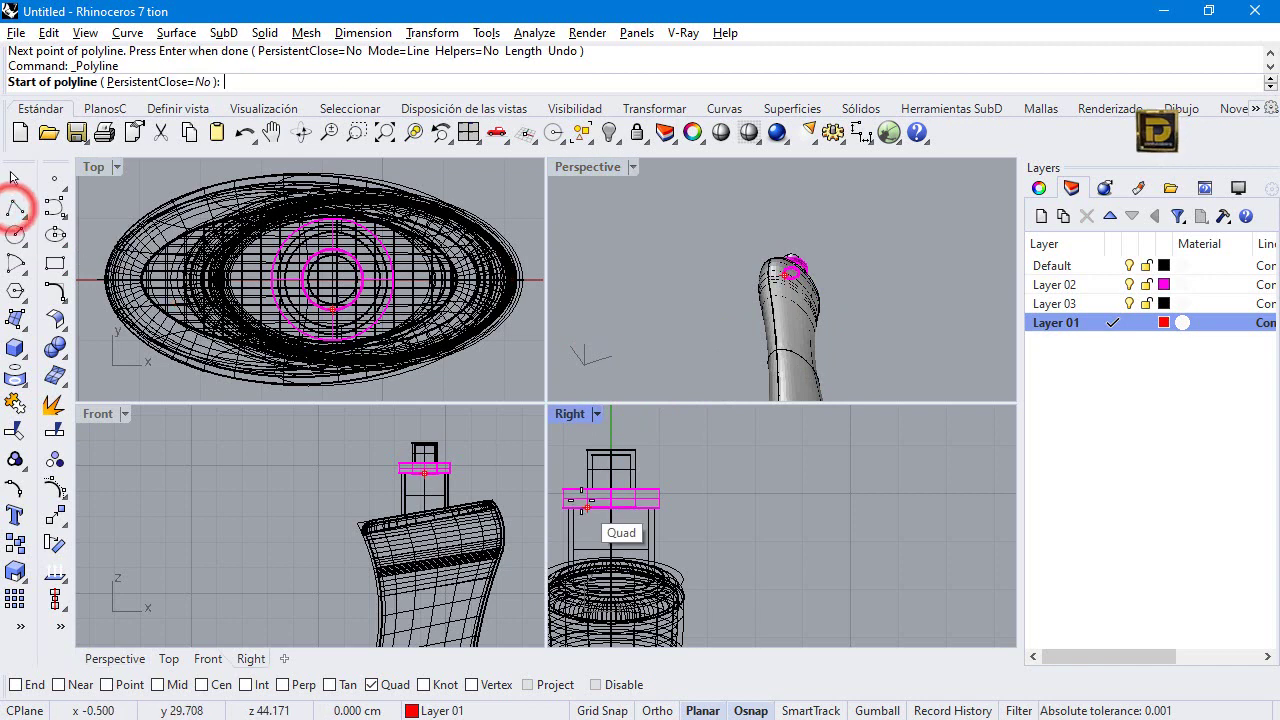
pyautogui.rightClick(176, 688)
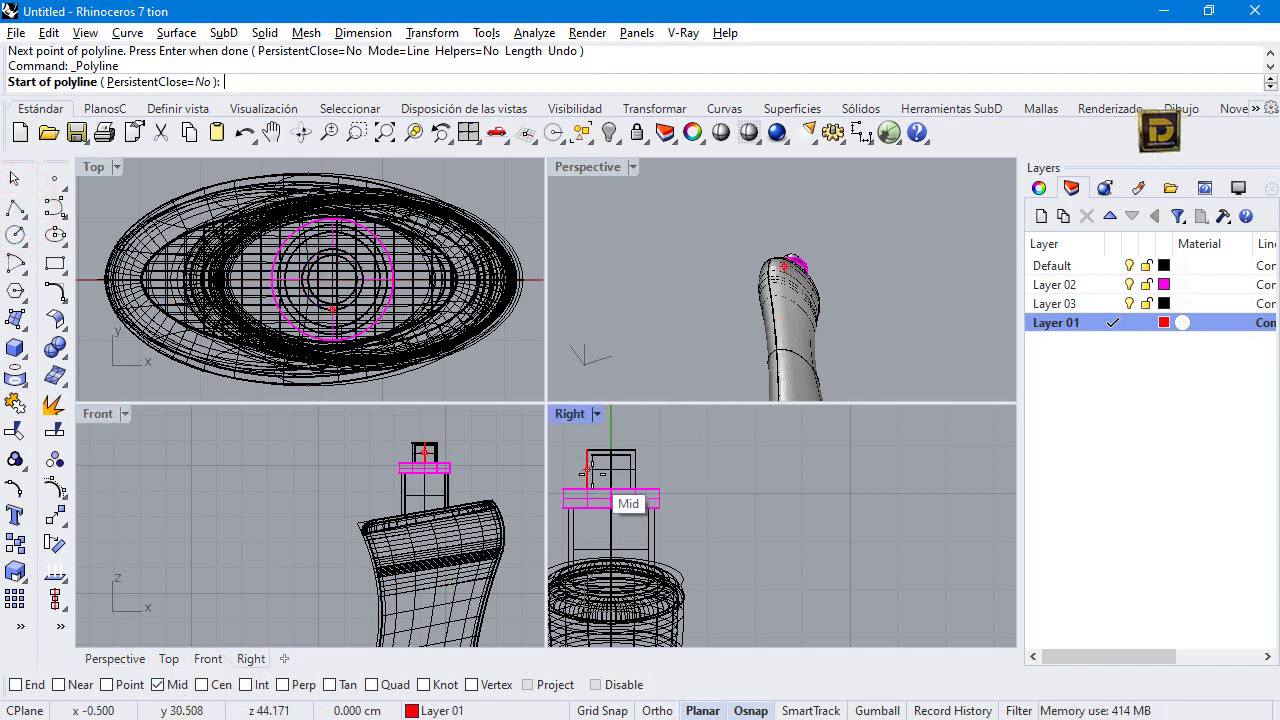
pyautogui.click(611, 497)
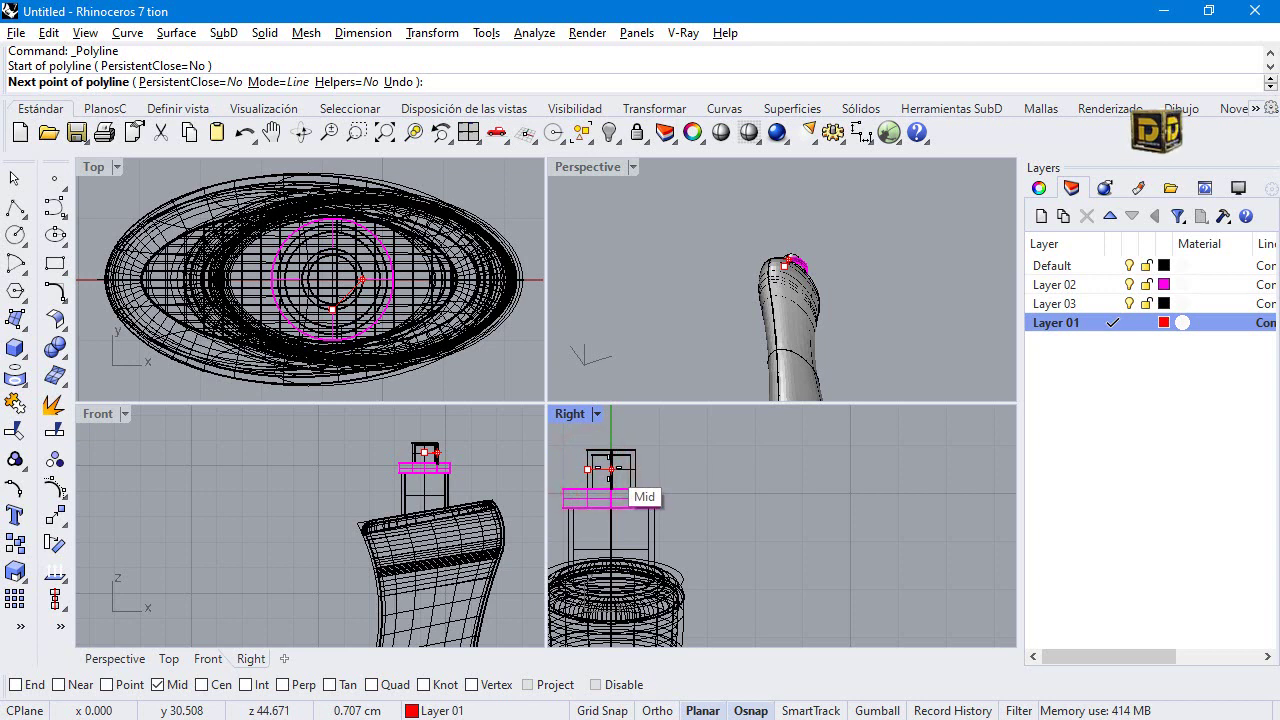
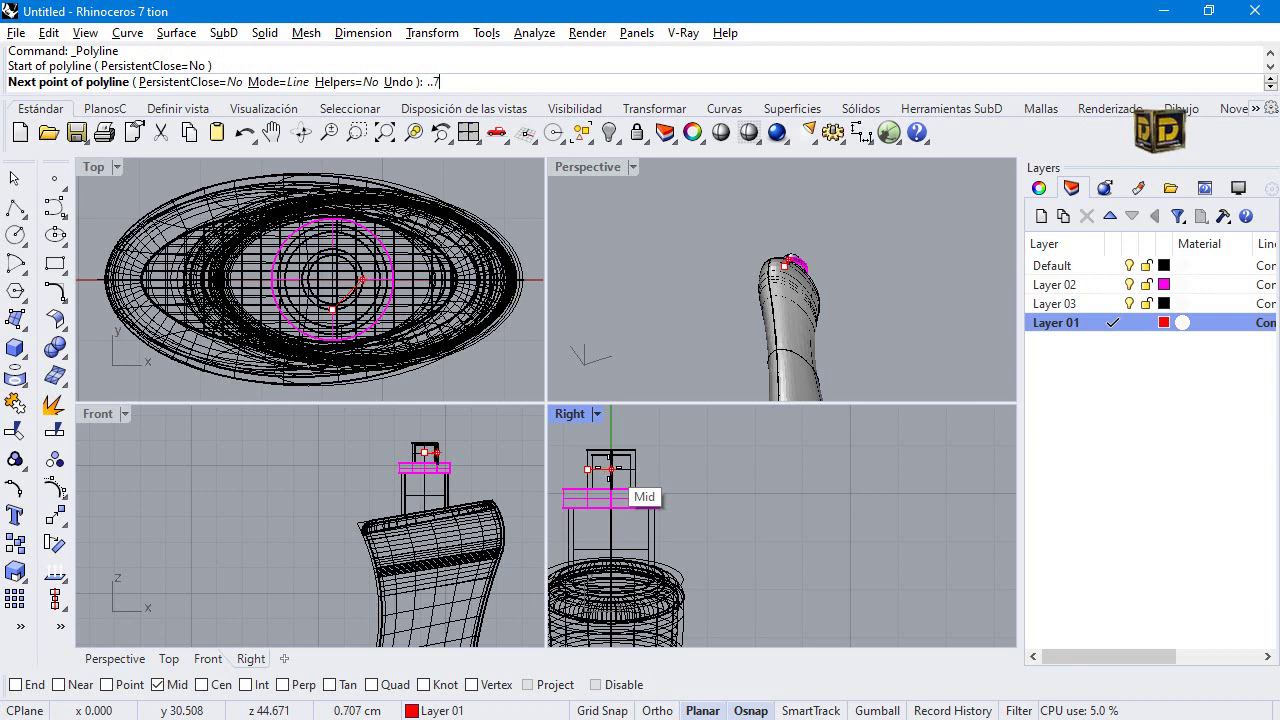
pyautogui.press('Return')
pyautogui.write('.5')
pyautogui.press('Return')
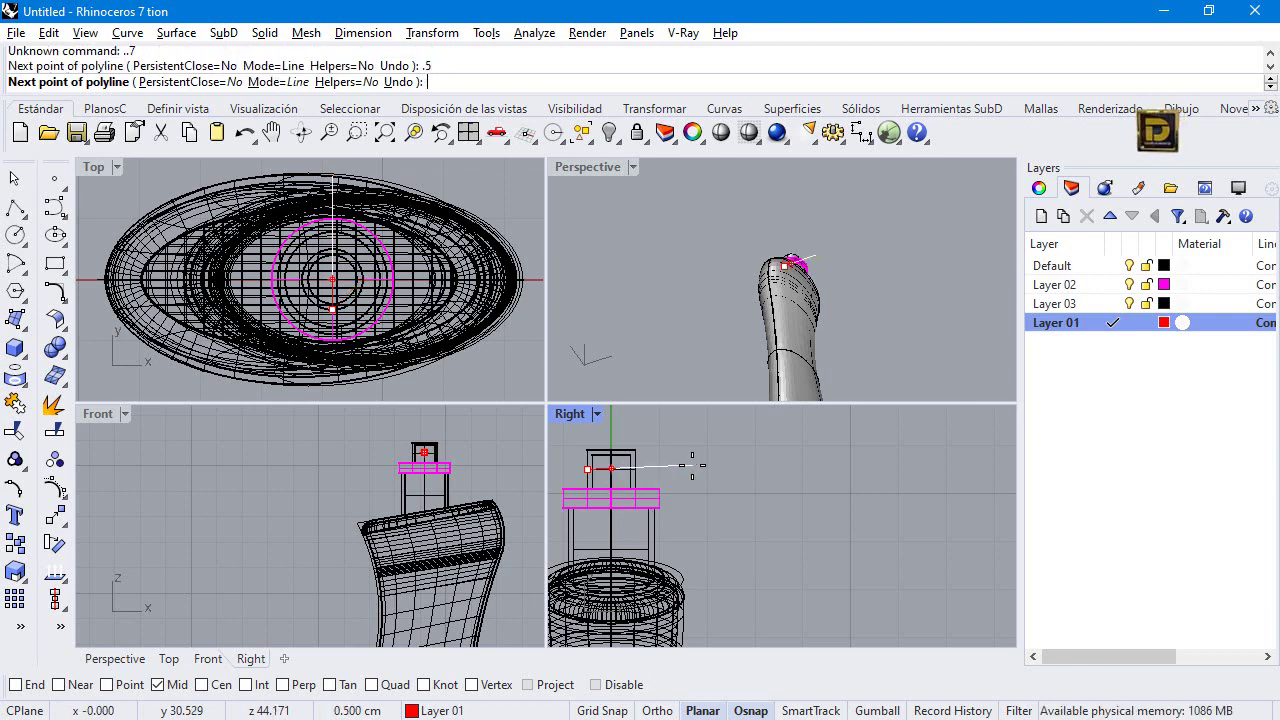
pyautogui.press('F8')
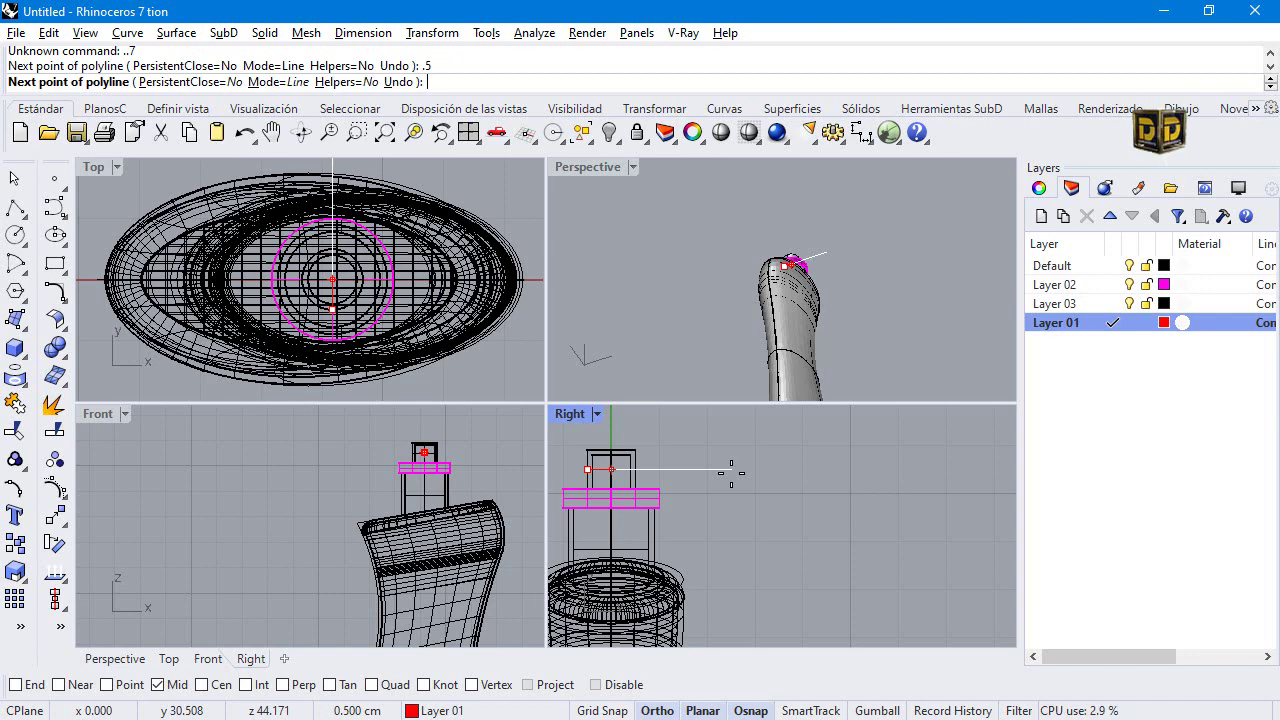
pyautogui.click(731, 473)
pyautogui.press('F8')
# Continue the polyline straight down the axis about 0.97 cm, ending just below the magenta collar, with object snaps disabled.
pyautogui.scroll(-2, 614, 457)
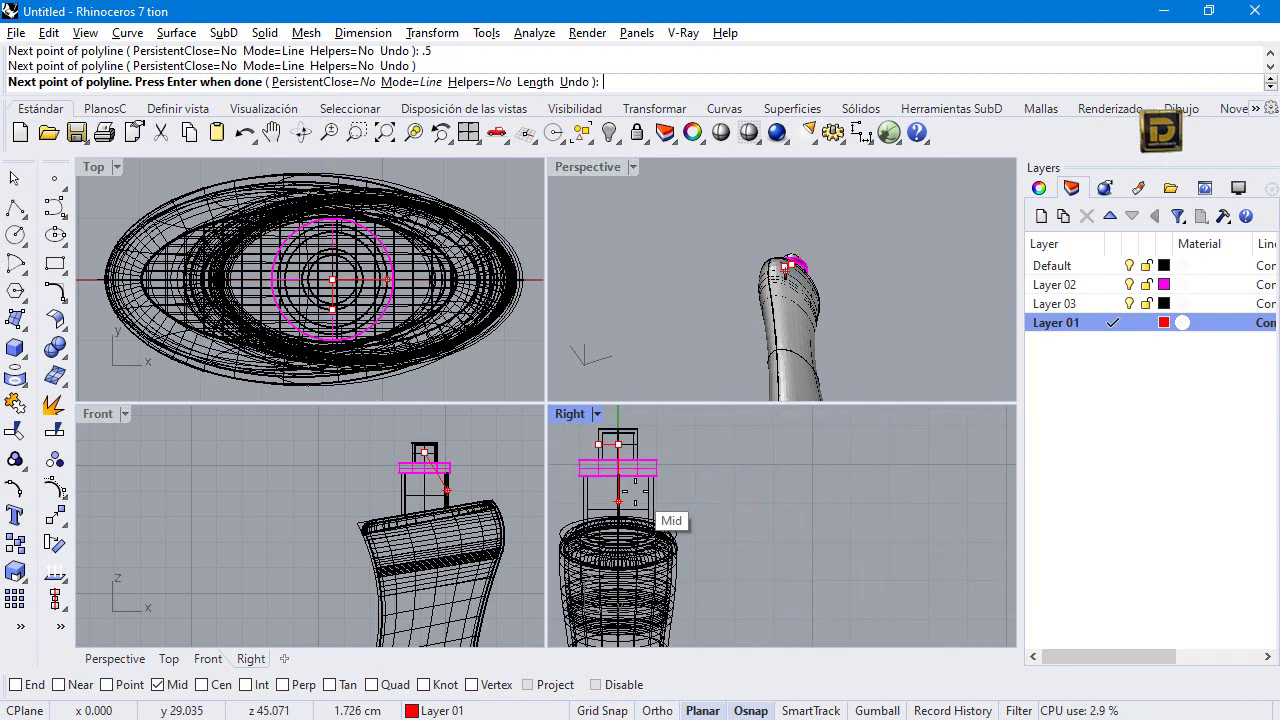
pyautogui.scroll(3, 617, 488)
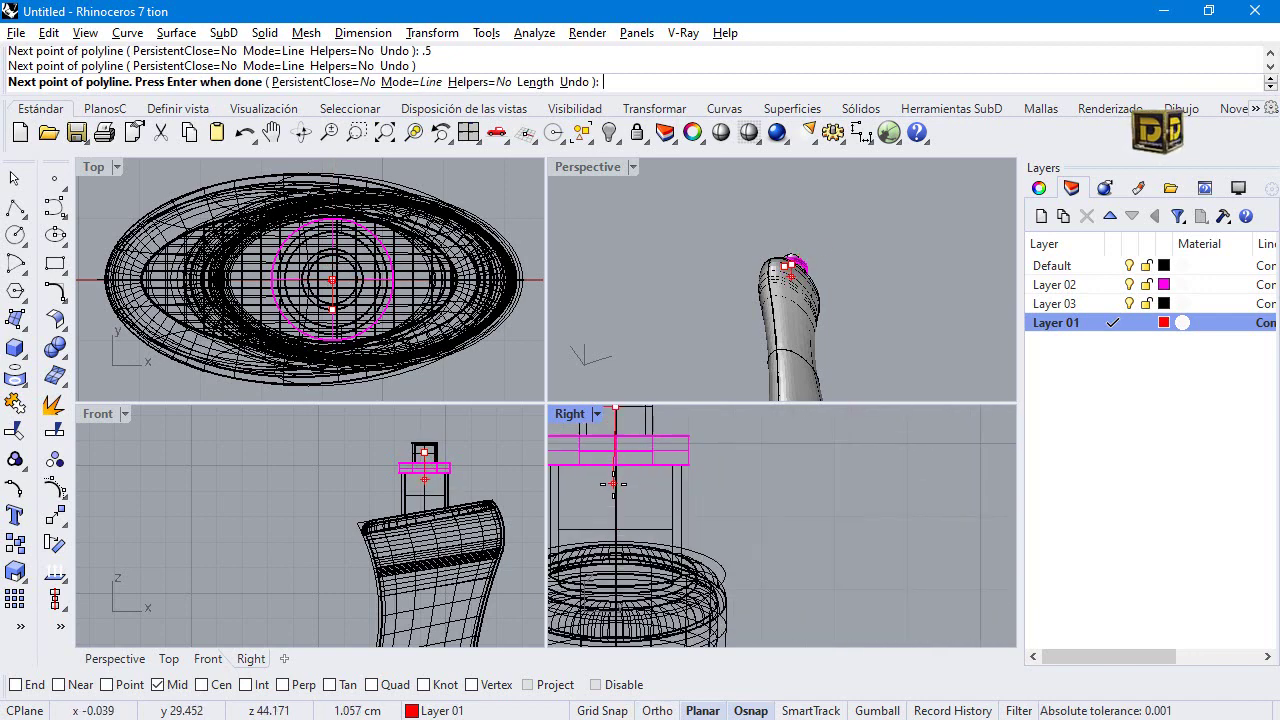
pyautogui.scroll(-2, 647, 481)
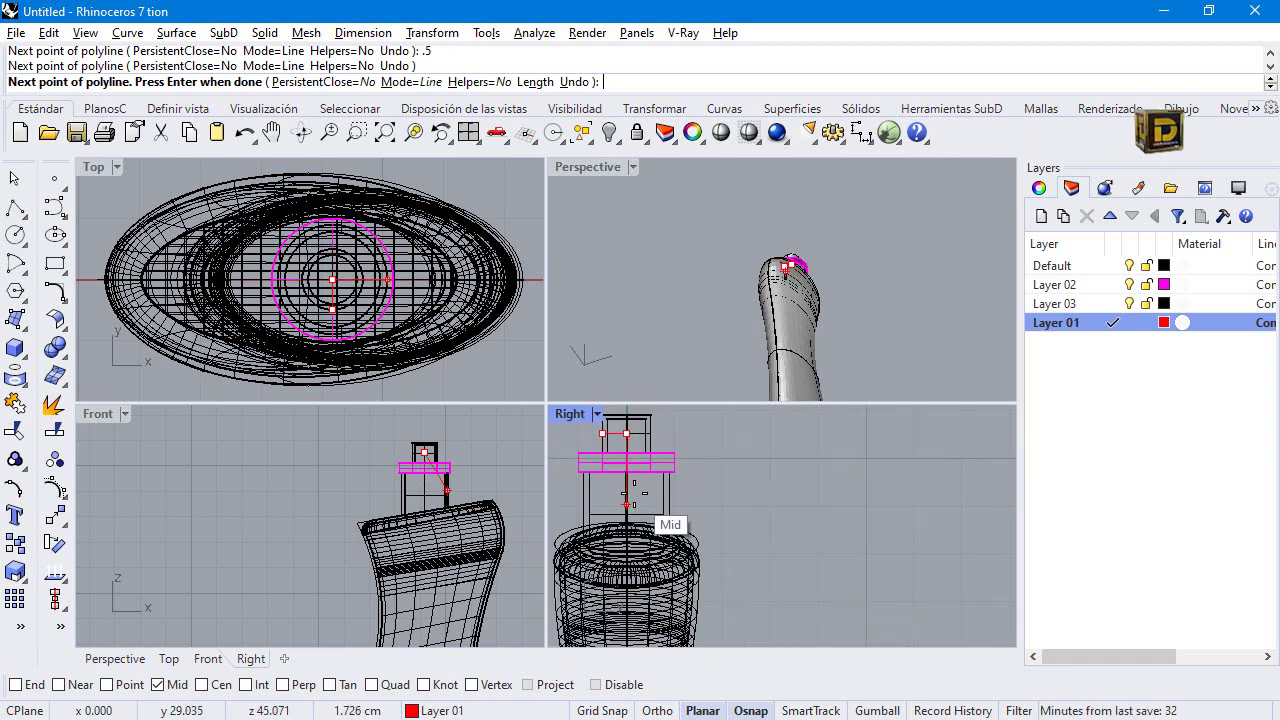
pyautogui.scroll(1, 627, 505)
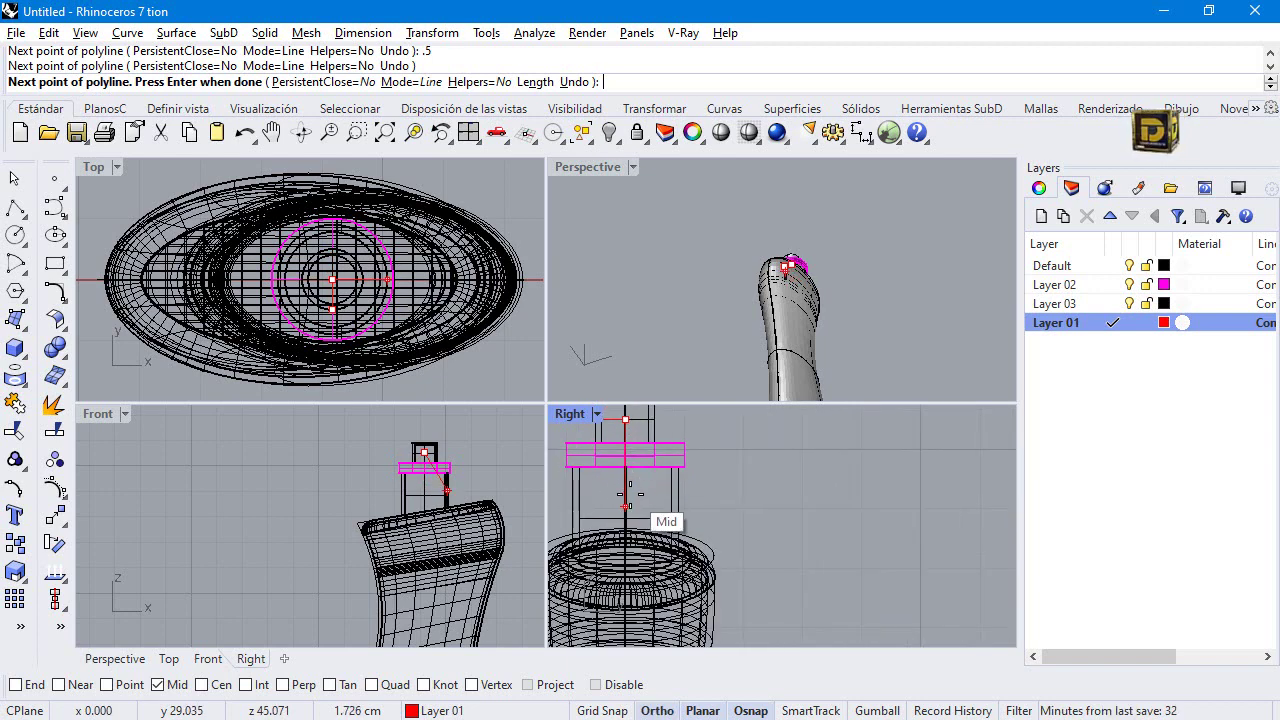
pyautogui.click(596, 684)
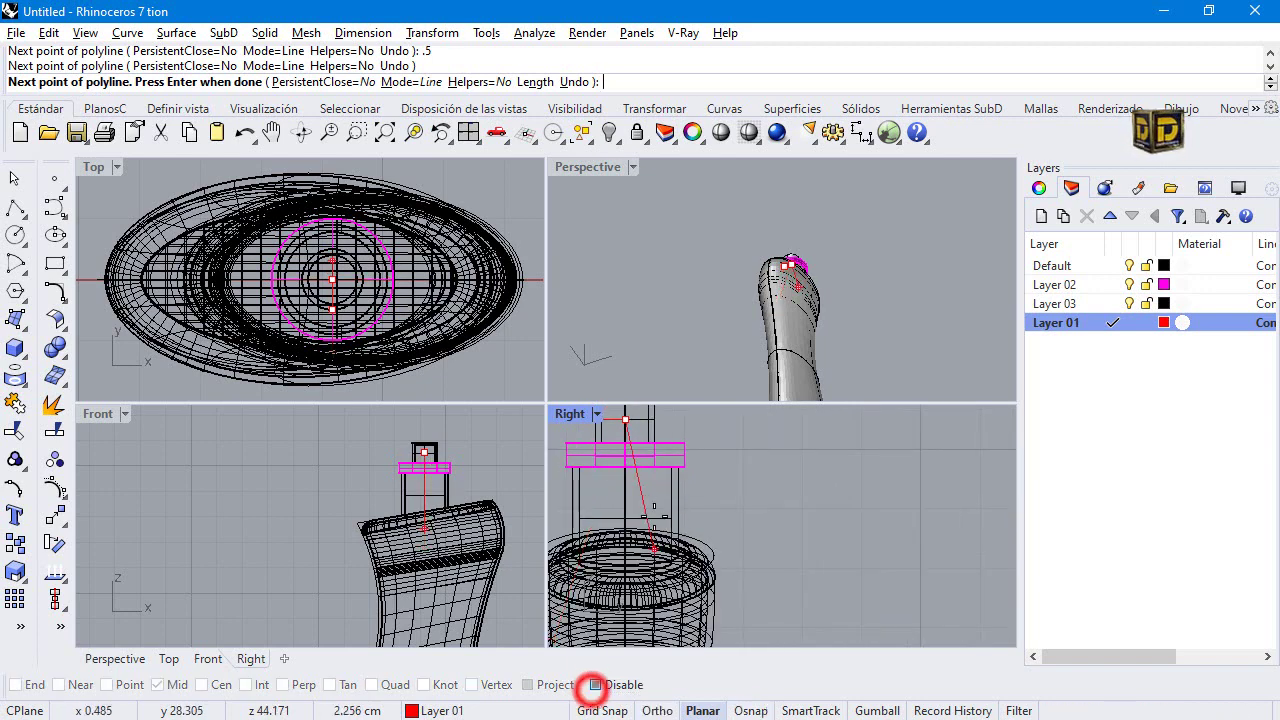
pyautogui.press('F8')
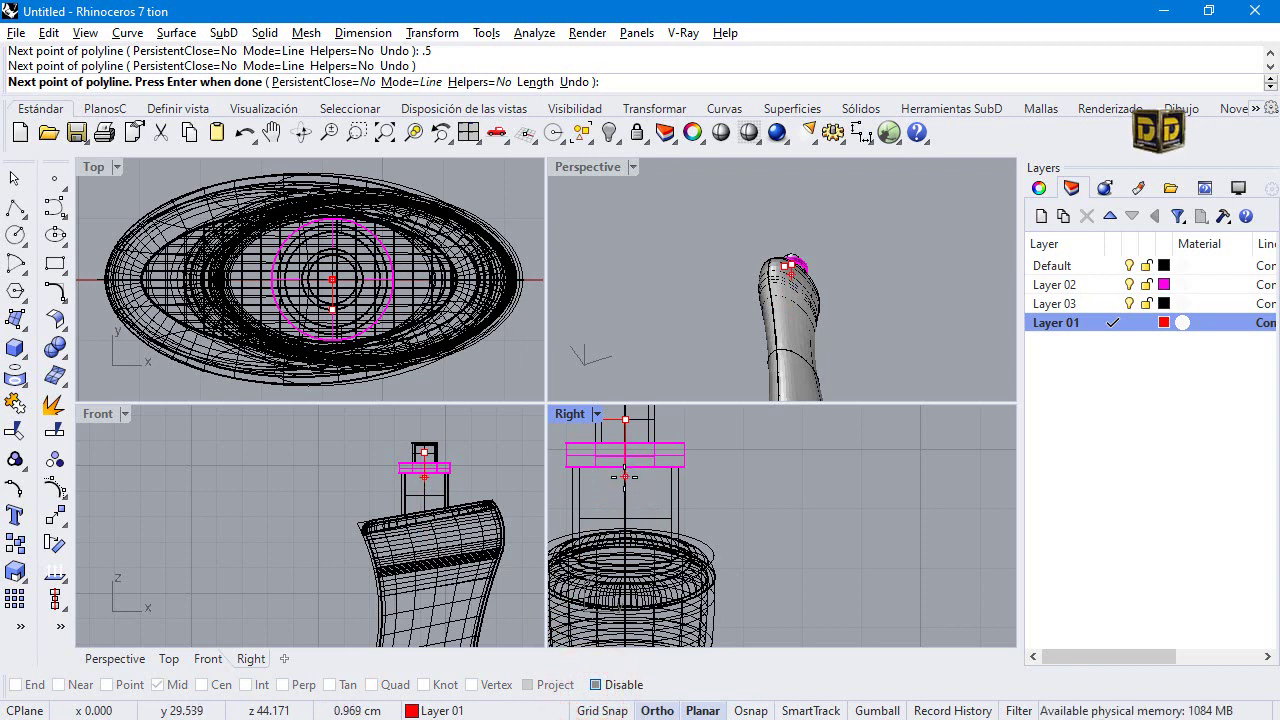
pyautogui.click(624, 477)
pyautogui.rightClick(640, 481)
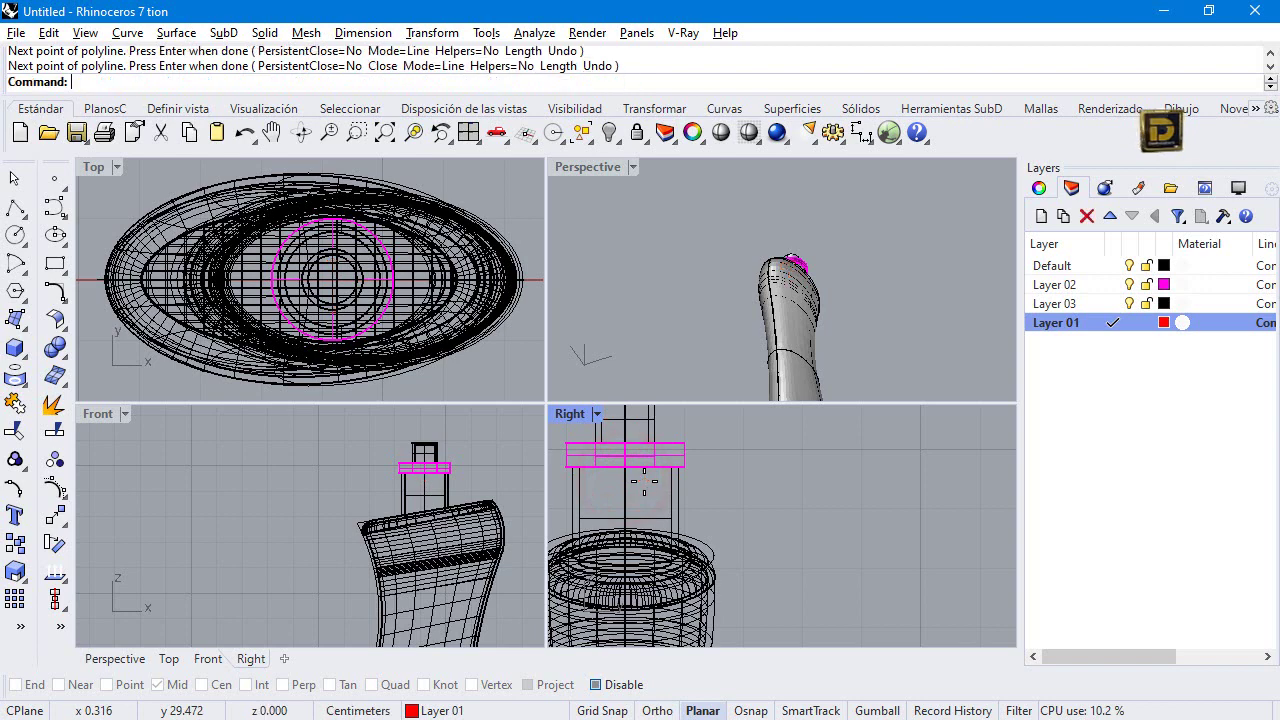
# Hide the small hollow cylinder above the magenta collar.
pyautogui.click(622, 432)
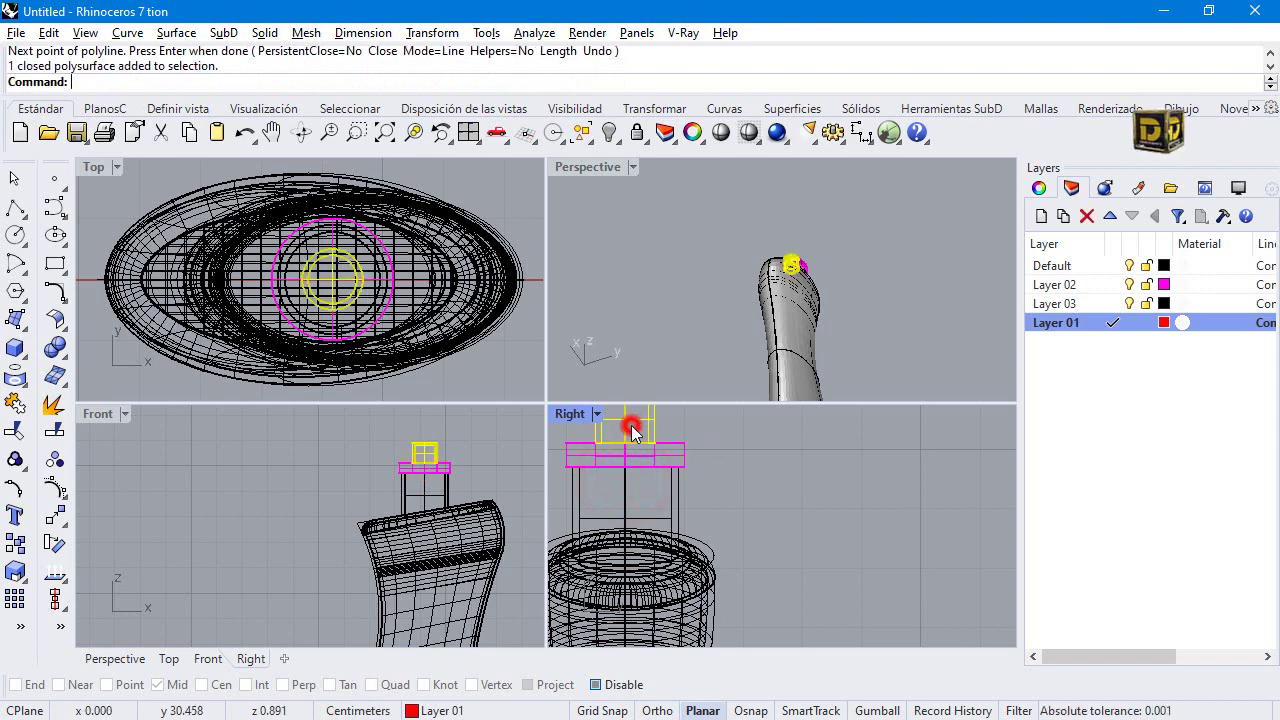
pyautogui.click(624, 428)
pyautogui.click(626, 468)
pyautogui.click(626, 481)
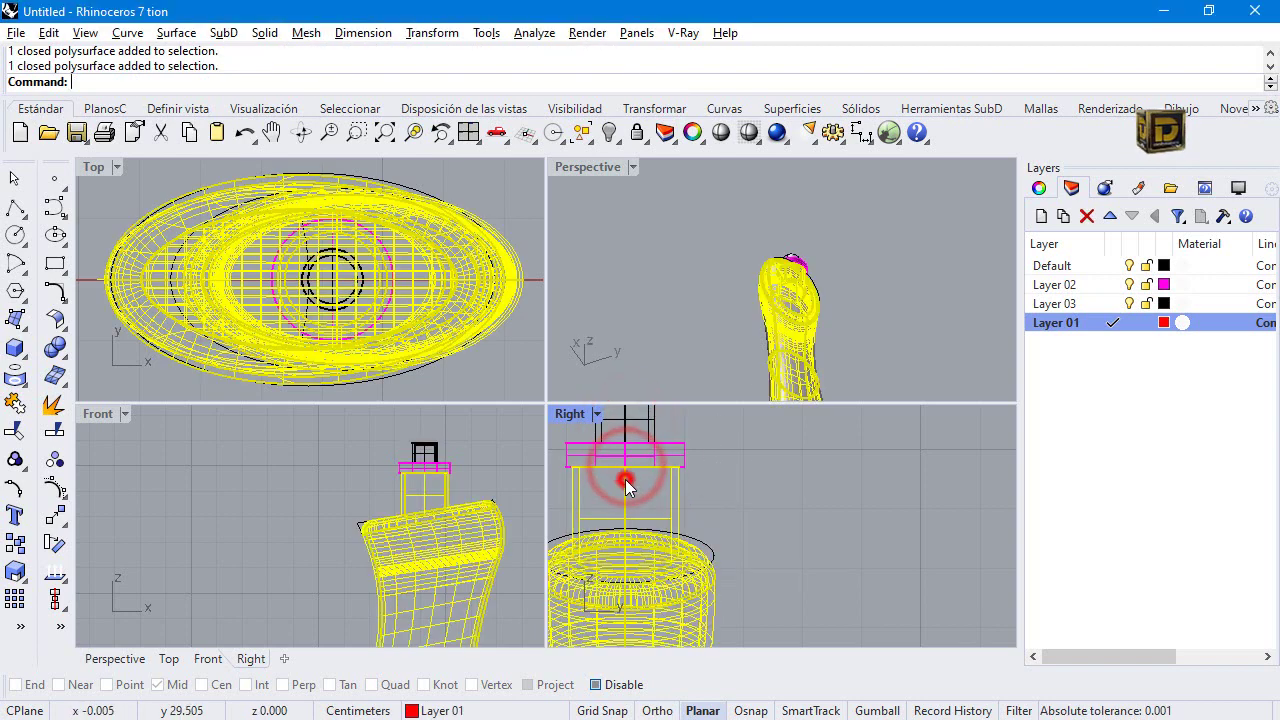
pyautogui.click(758, 429)
pyautogui.scroll(-2, 778, 557)
pyautogui.scroll(3, 677, 492)
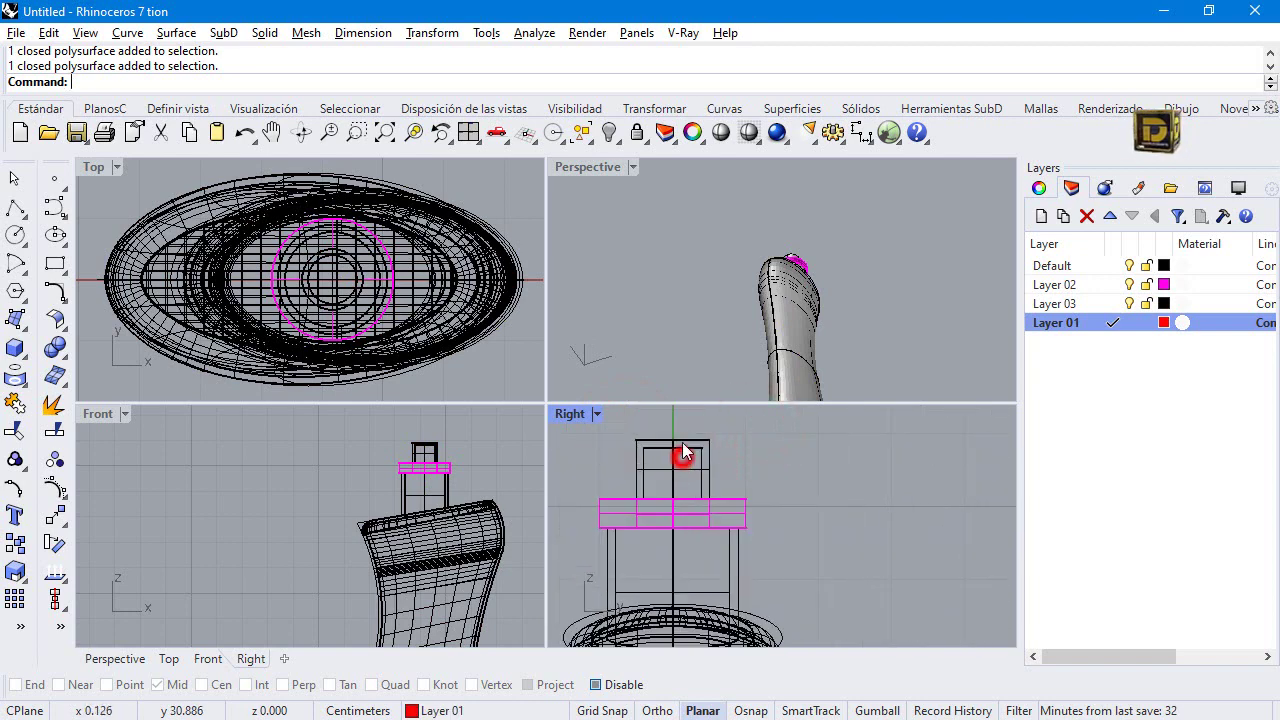
pyautogui.click(685, 452)
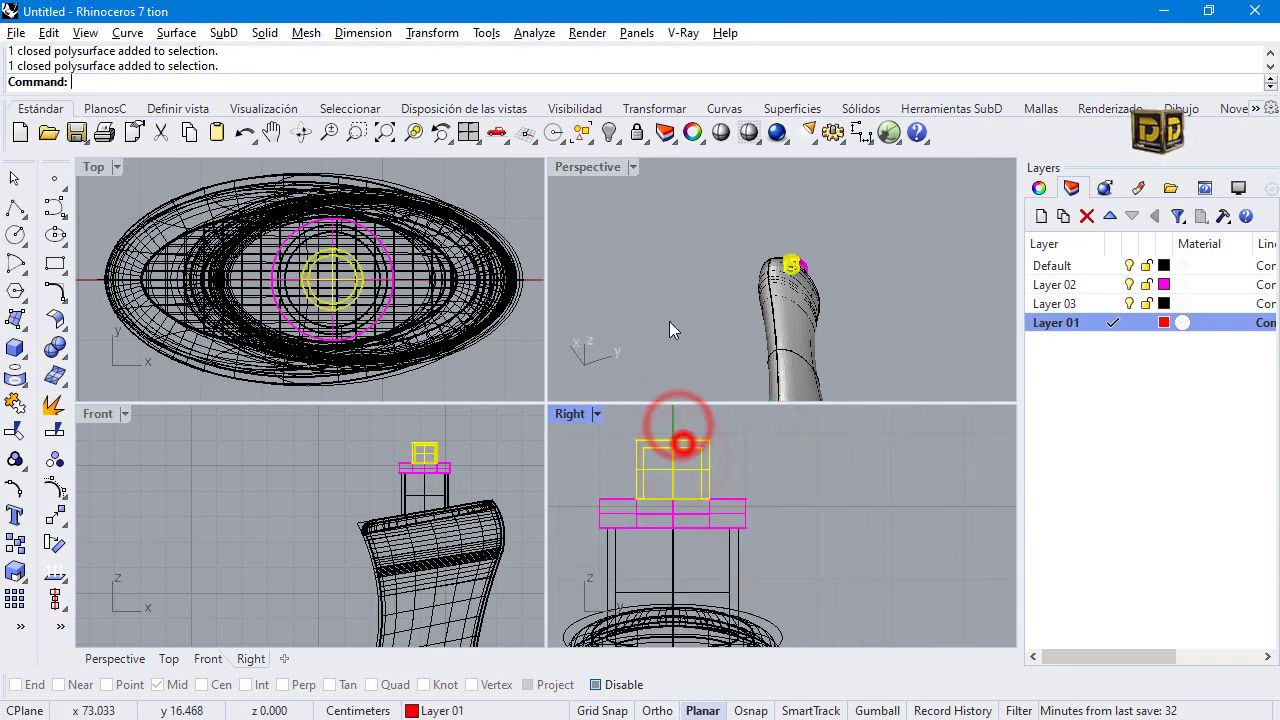
pyautogui.click(608, 132)
# Create a pipe along the L-shaped polyline with start and end diameters of 0.1 and no intermediate diameters.
pyautogui.click(663, 467)
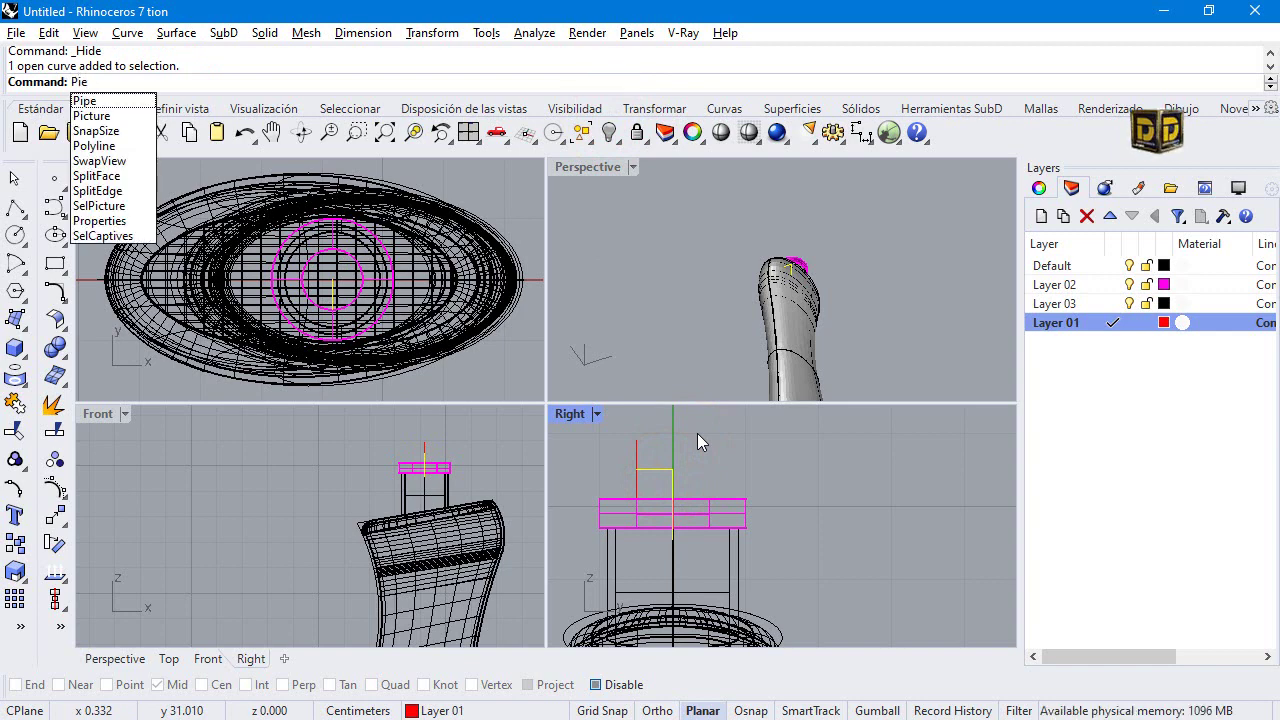
pyautogui.press('BackSpace')
pyautogui.write('pe')
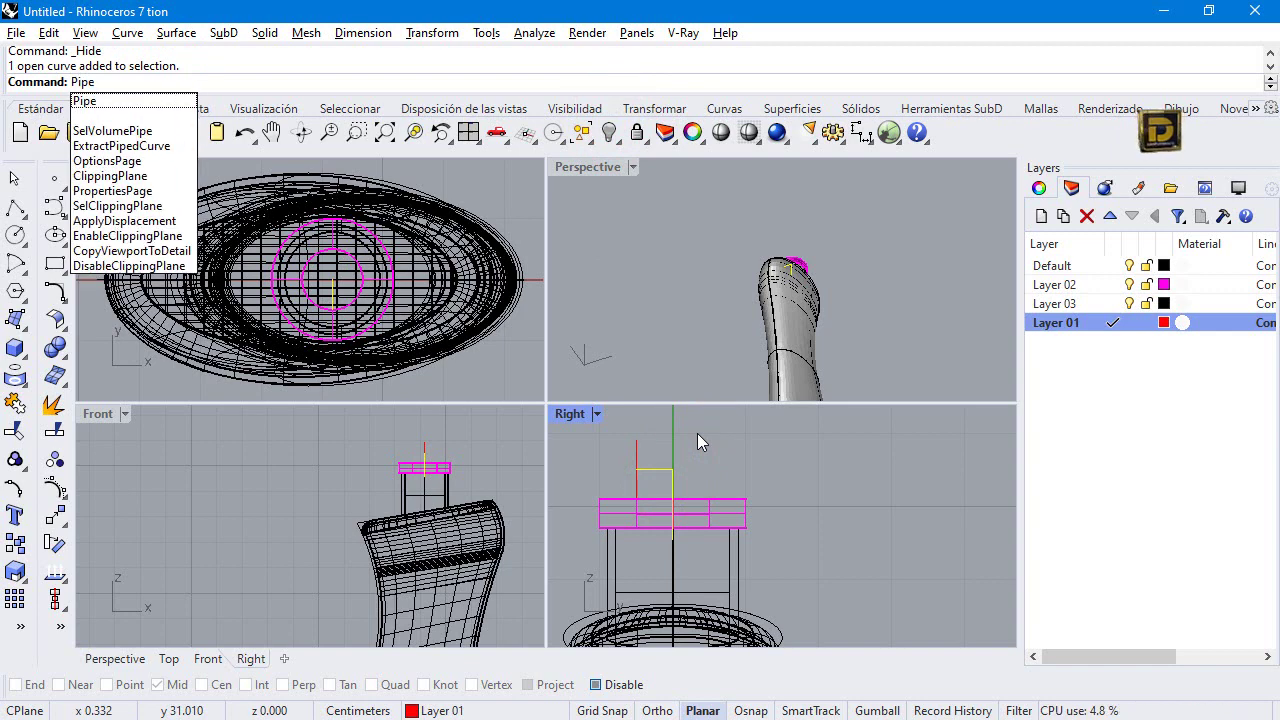
pyautogui.press('Return')
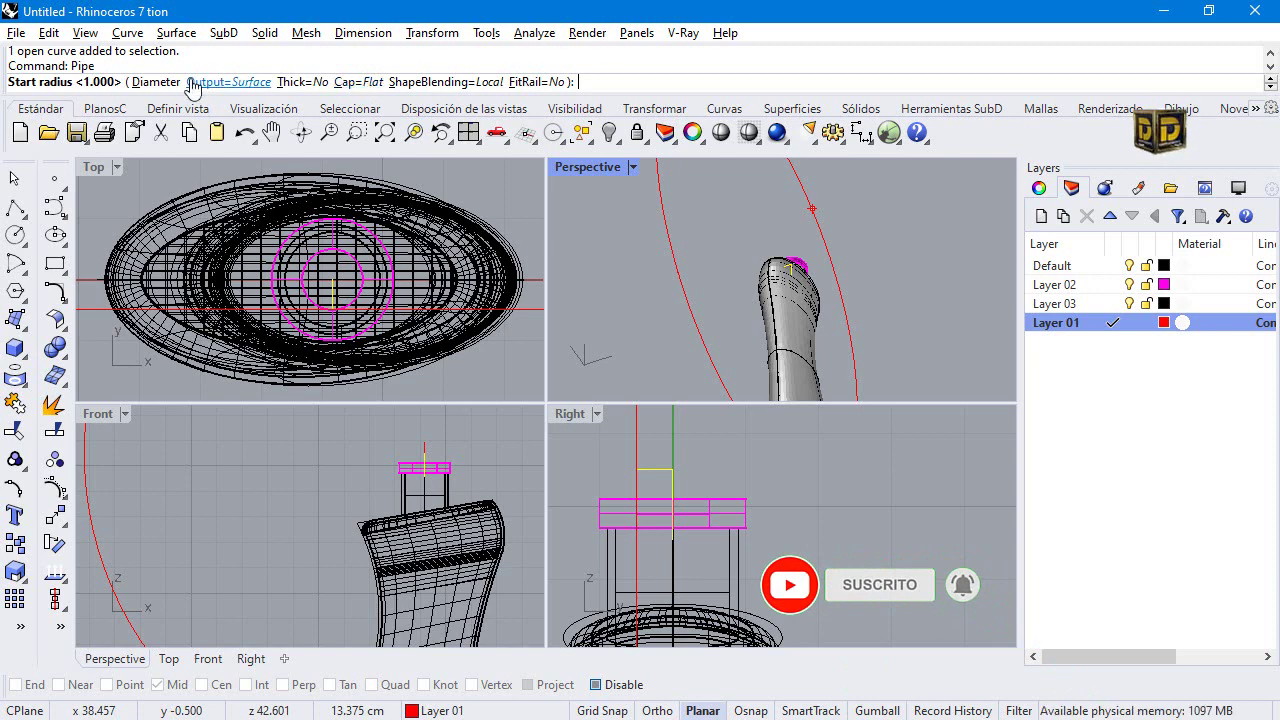
pyautogui.click(156, 82)
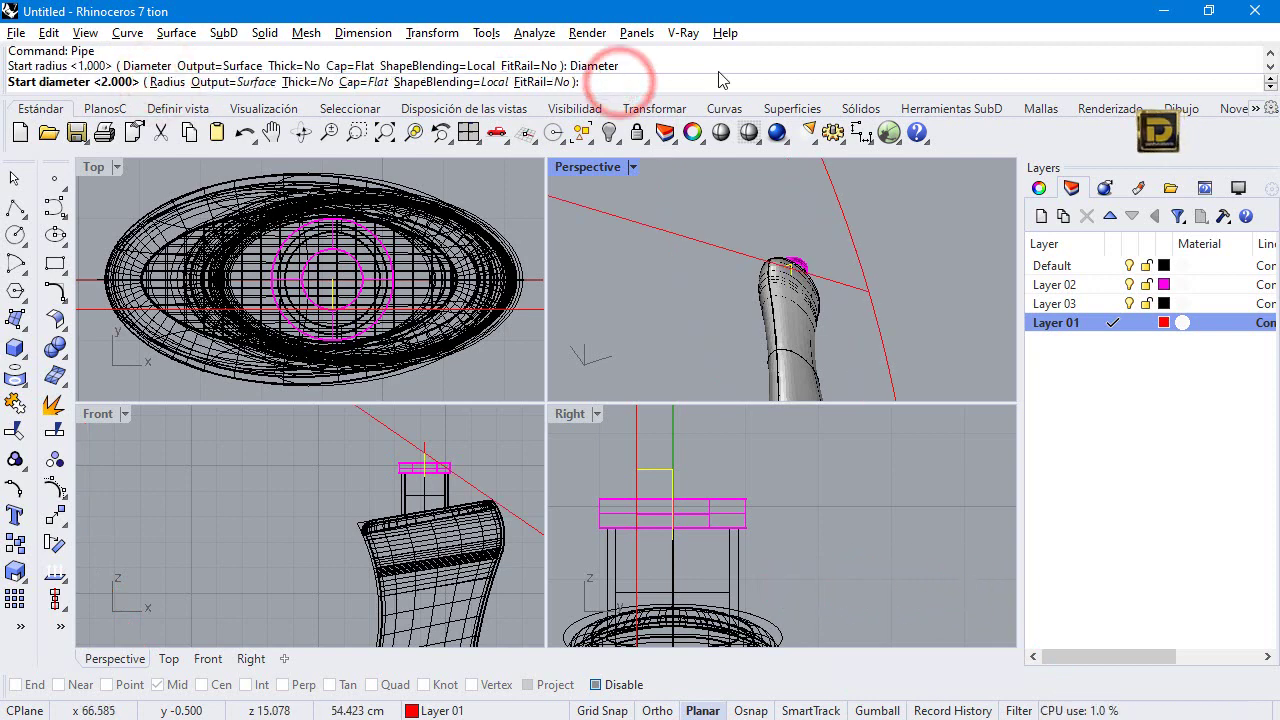
pyautogui.write('.1')
pyautogui.press('Return')
pyautogui.press('Return')
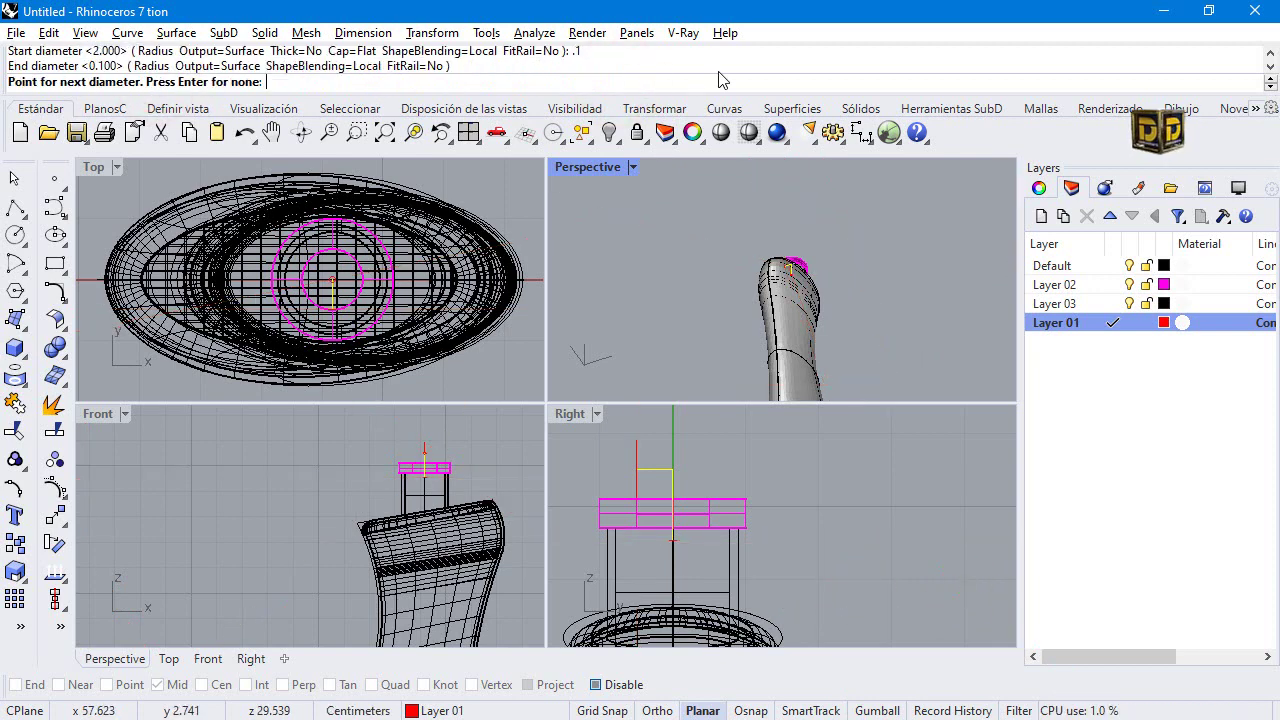
pyautogui.press('Return')
# Examine the bent pipe and its open end above the magenta collar in the Right and Perspective views.
pyautogui.scroll(1, 700, 455)
pyautogui.click(713, 447)
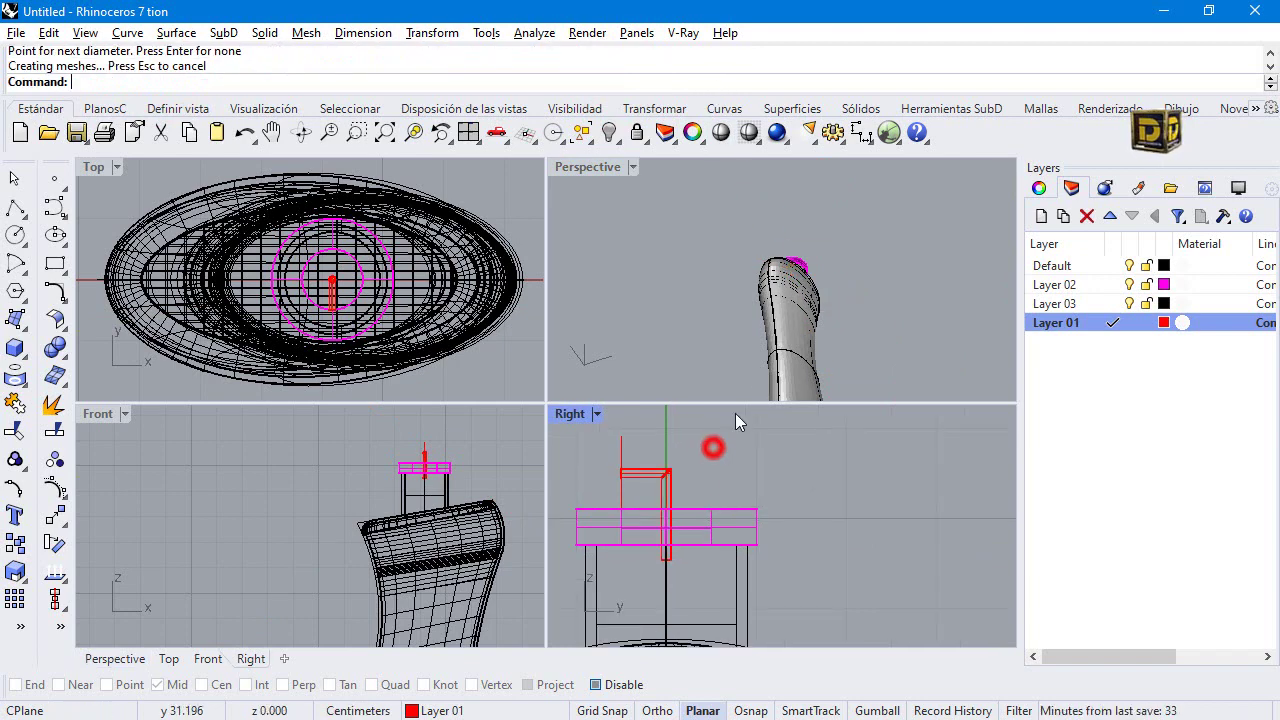
pyautogui.click(648, 481)
pyautogui.click(686, 456)
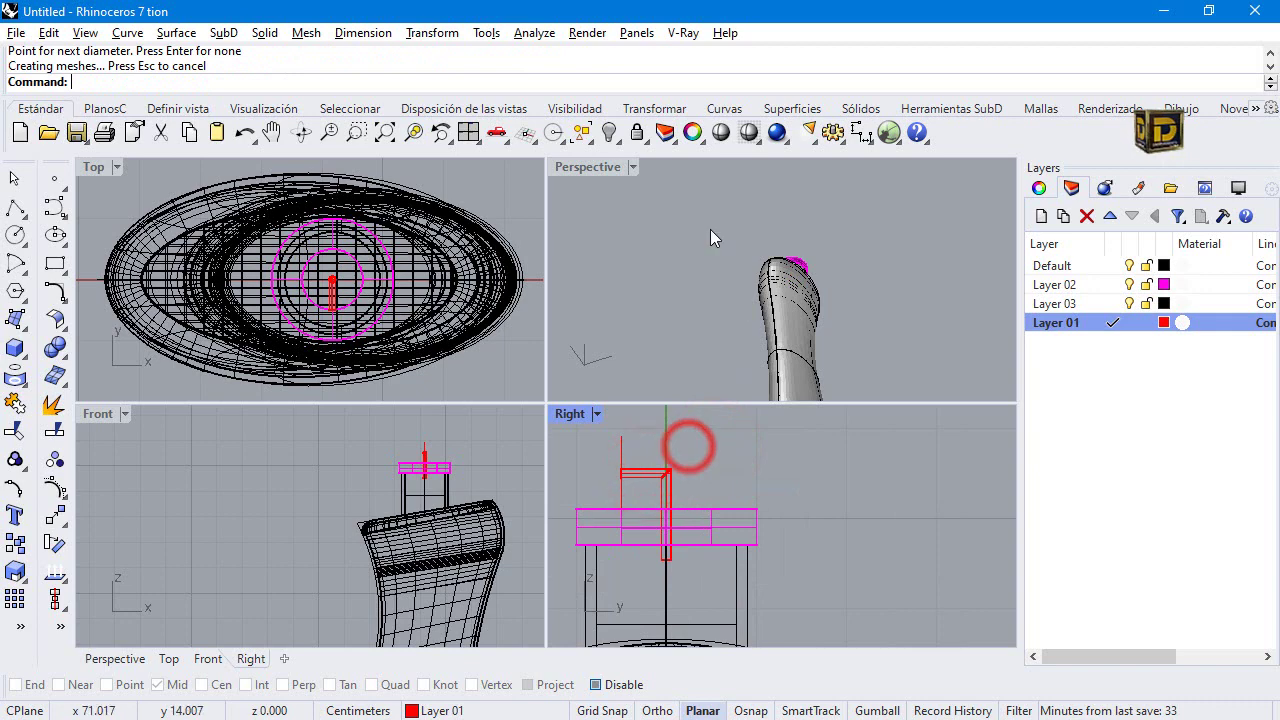
pyautogui.moveTo(710, 229); pyautogui.dragTo(855, 174, button='right')
pyautogui.scroll(8, 816, 238)
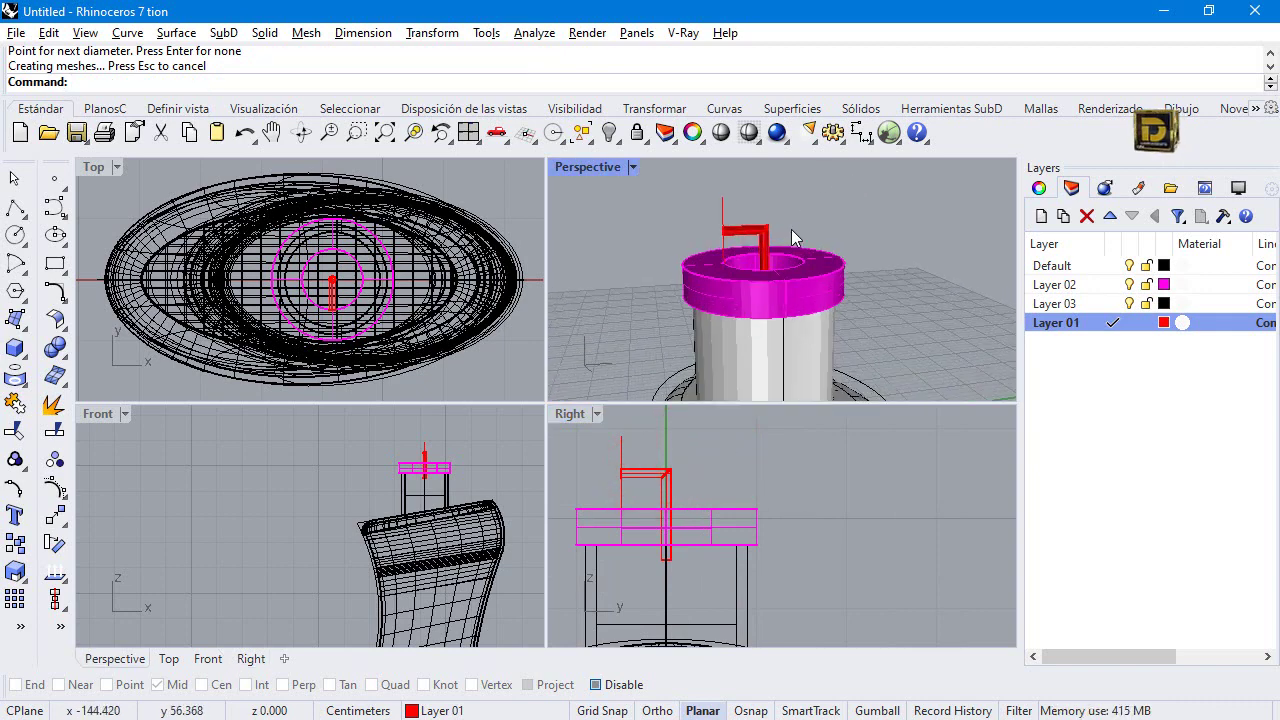
pyautogui.scroll(5, 729, 245)
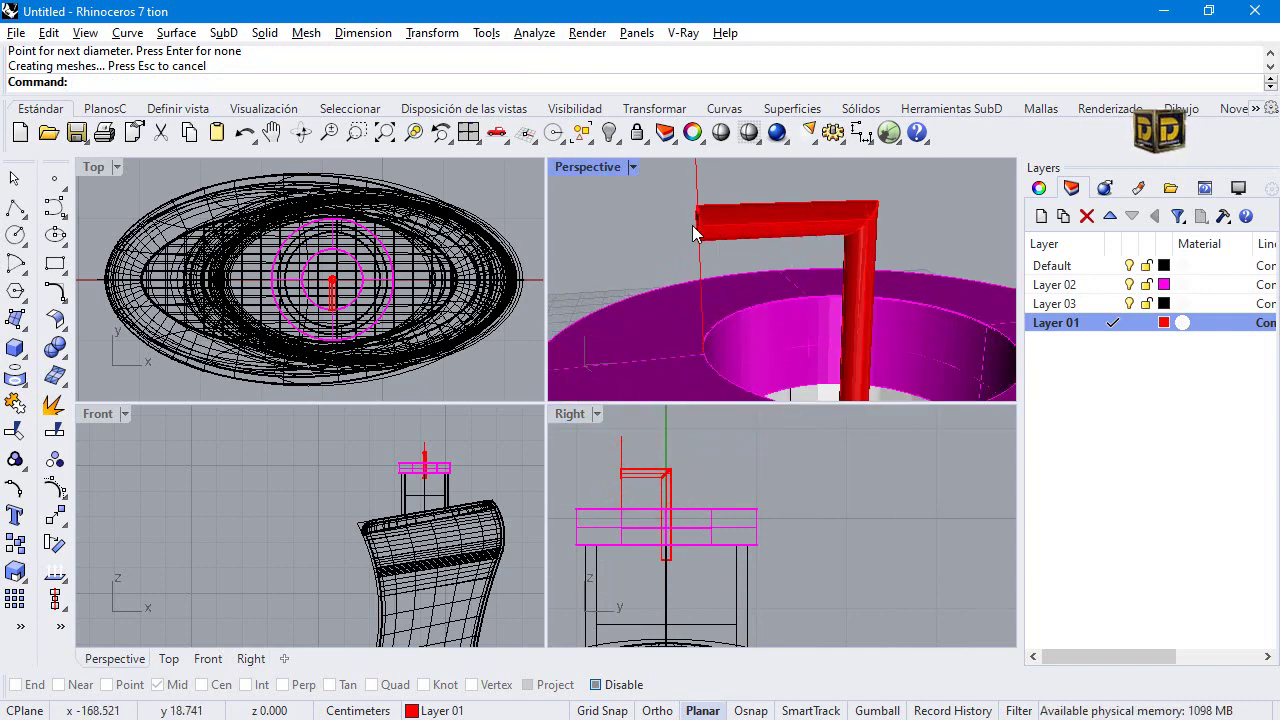
pyautogui.scroll(-6, 692, 225)
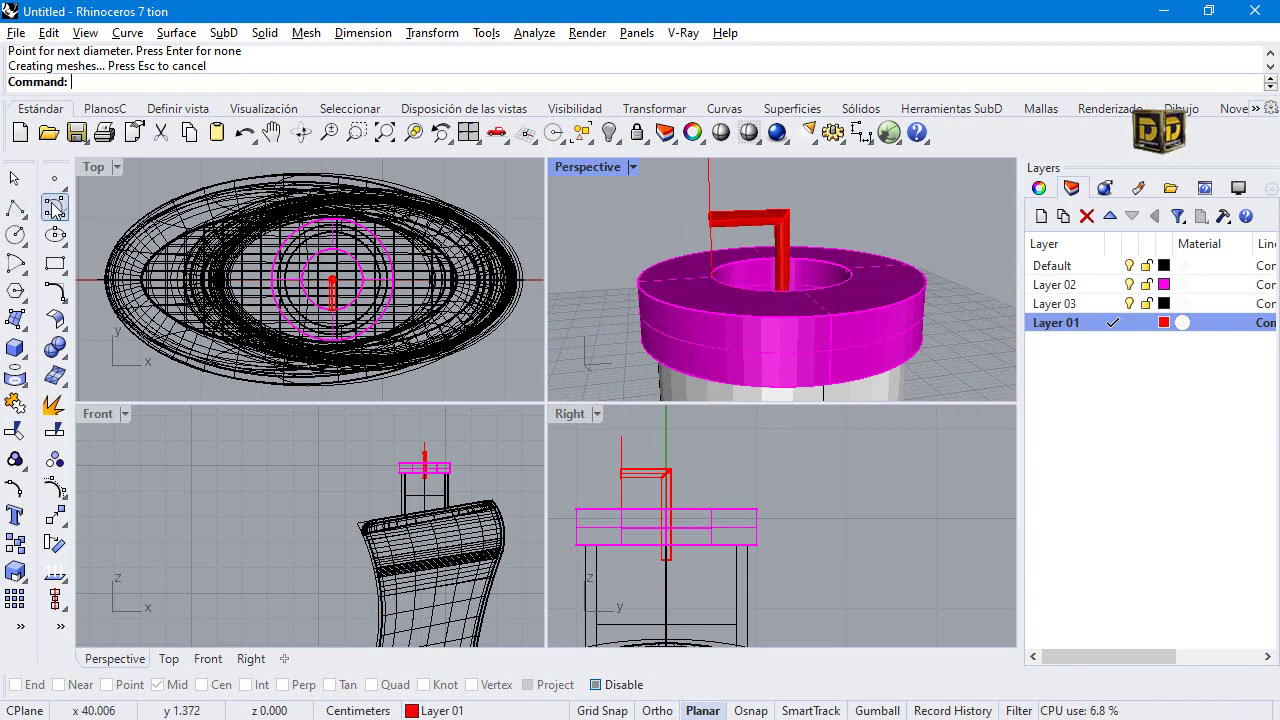
# Start a degree 3 control-point curve at the centre of the pipe's lower end, using only the Cen snap.
pyautogui.click(16, 208)
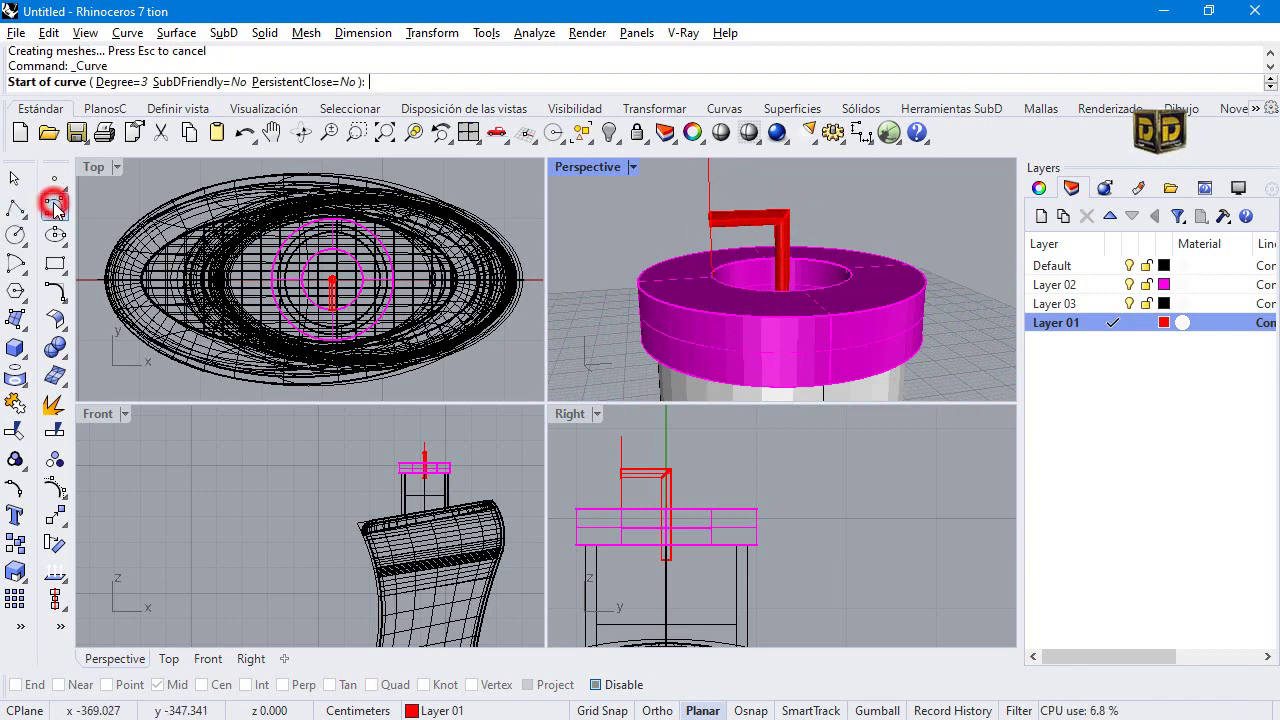
pyautogui.click(594, 685)
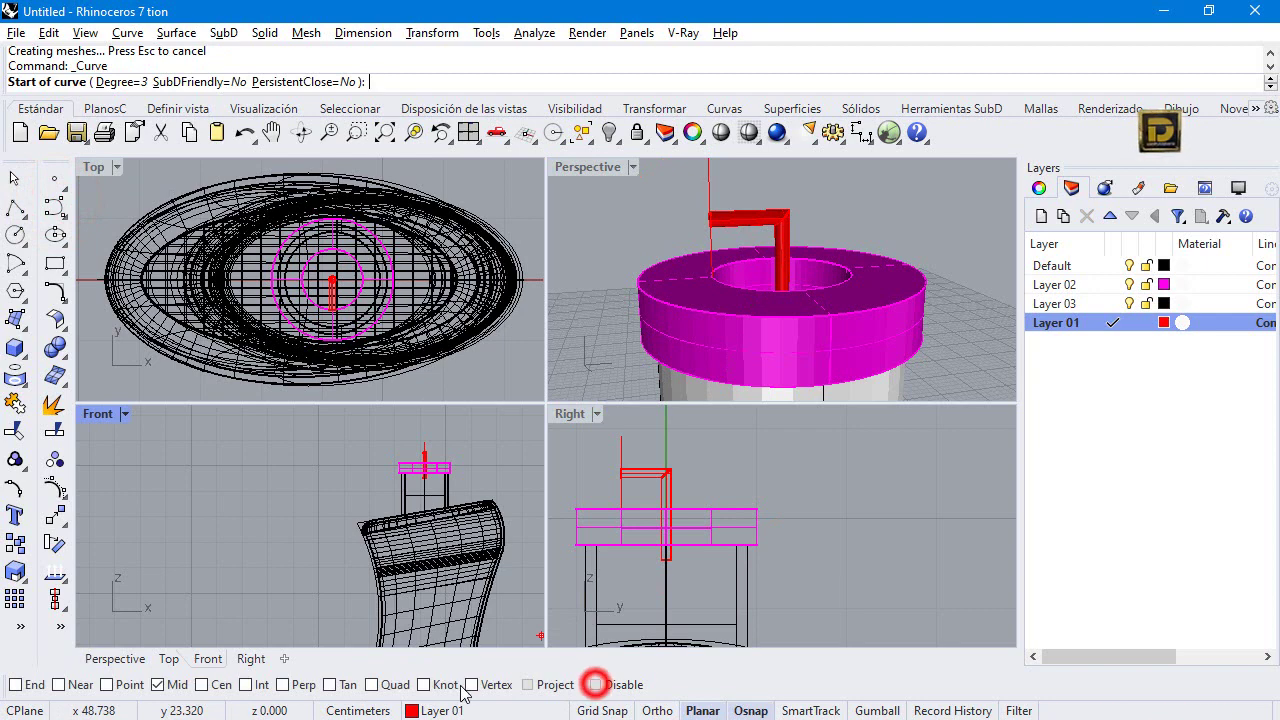
pyautogui.rightClick(214, 685)
pyautogui.click(662, 560)
pyautogui.scroll(-2, 678, 548)
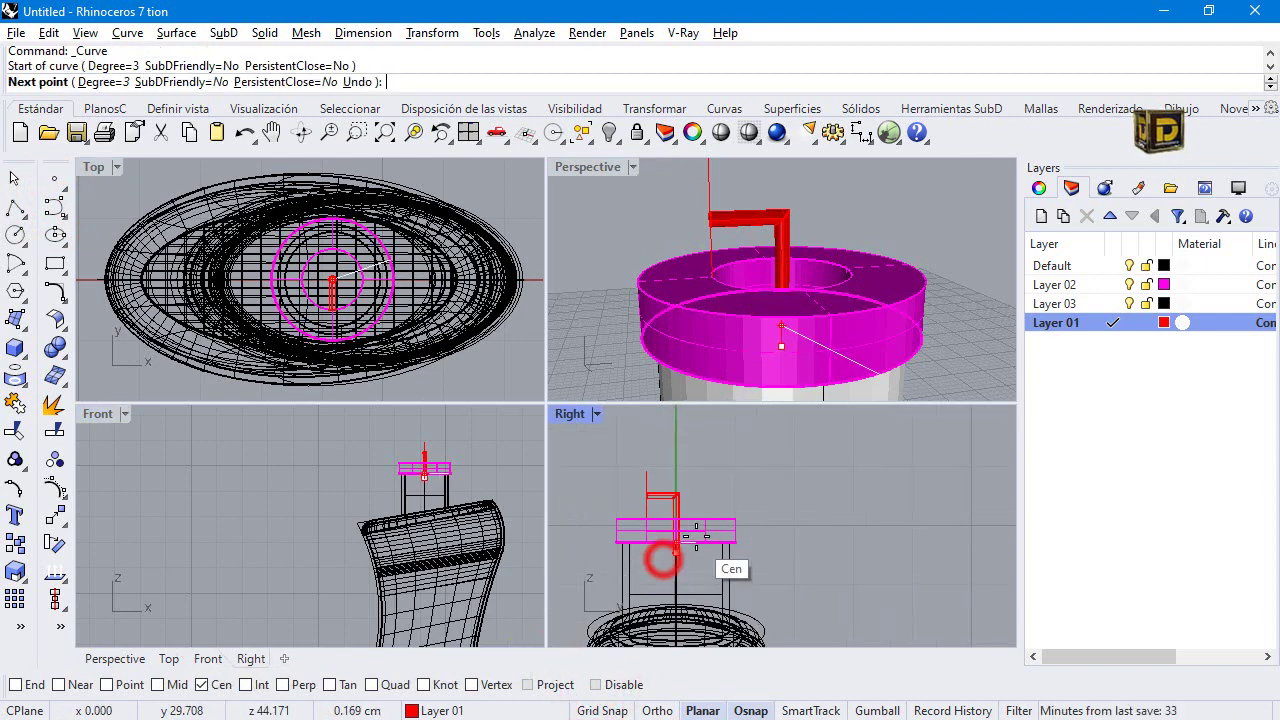
pyautogui.scroll(-5, 670, 540)
# Disable object snaps and complete the dip-tube curve in the Front view, placing control points down through the bottle body to its base.
pyautogui.click(596, 685)
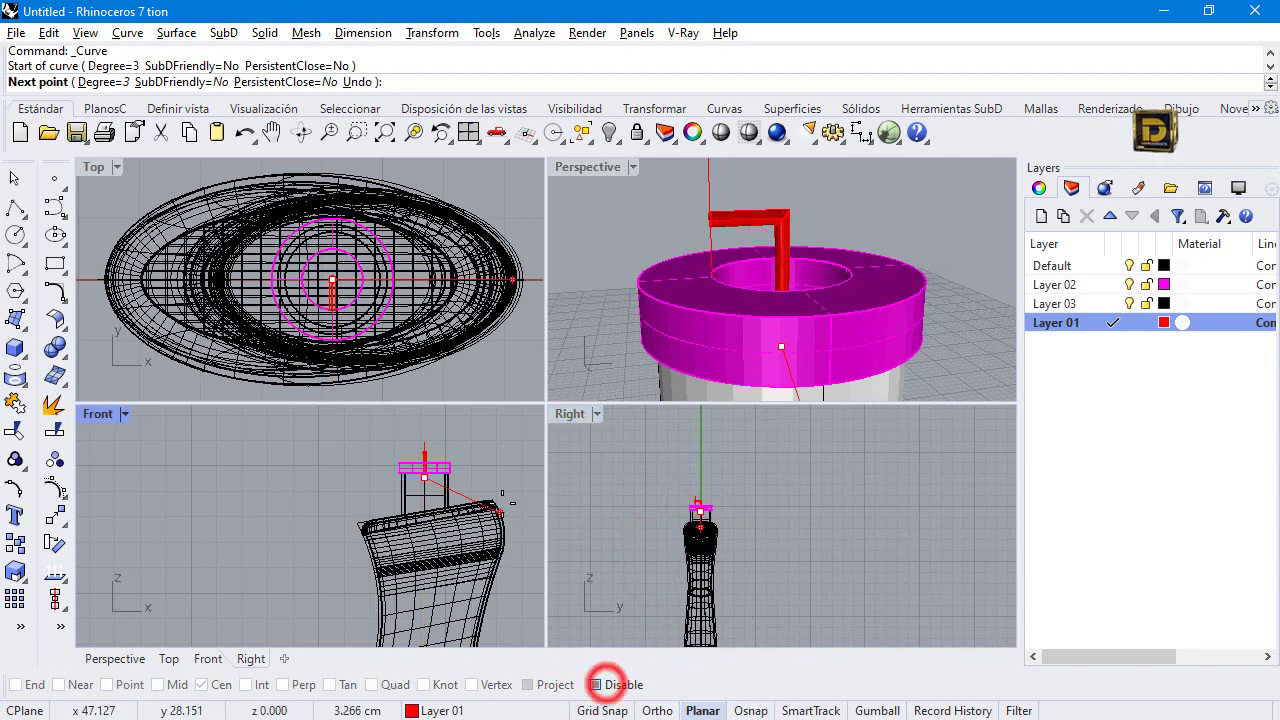
pyautogui.scroll(-3, 470, 550)
pyautogui.click(470, 535)
pyautogui.click(486, 576)
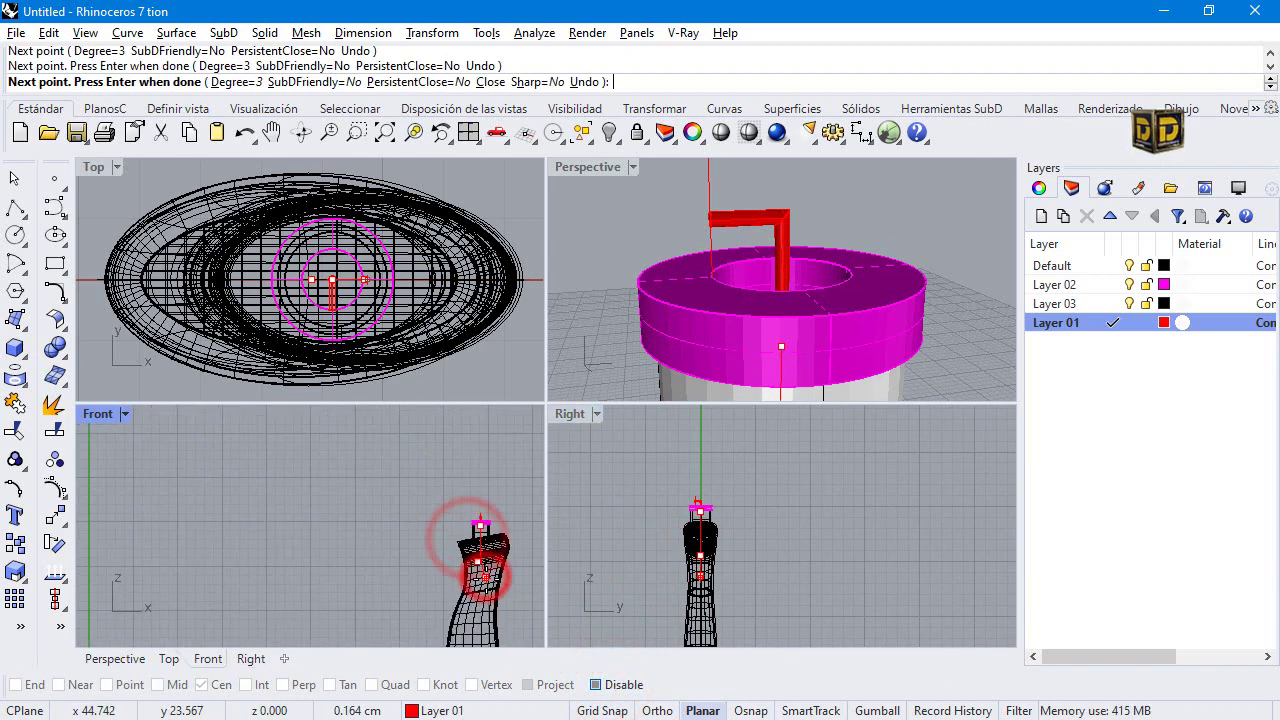
pyautogui.scroll(4, 484, 585)
pyautogui.click(476, 598)
pyautogui.scroll(-4, 476, 598)
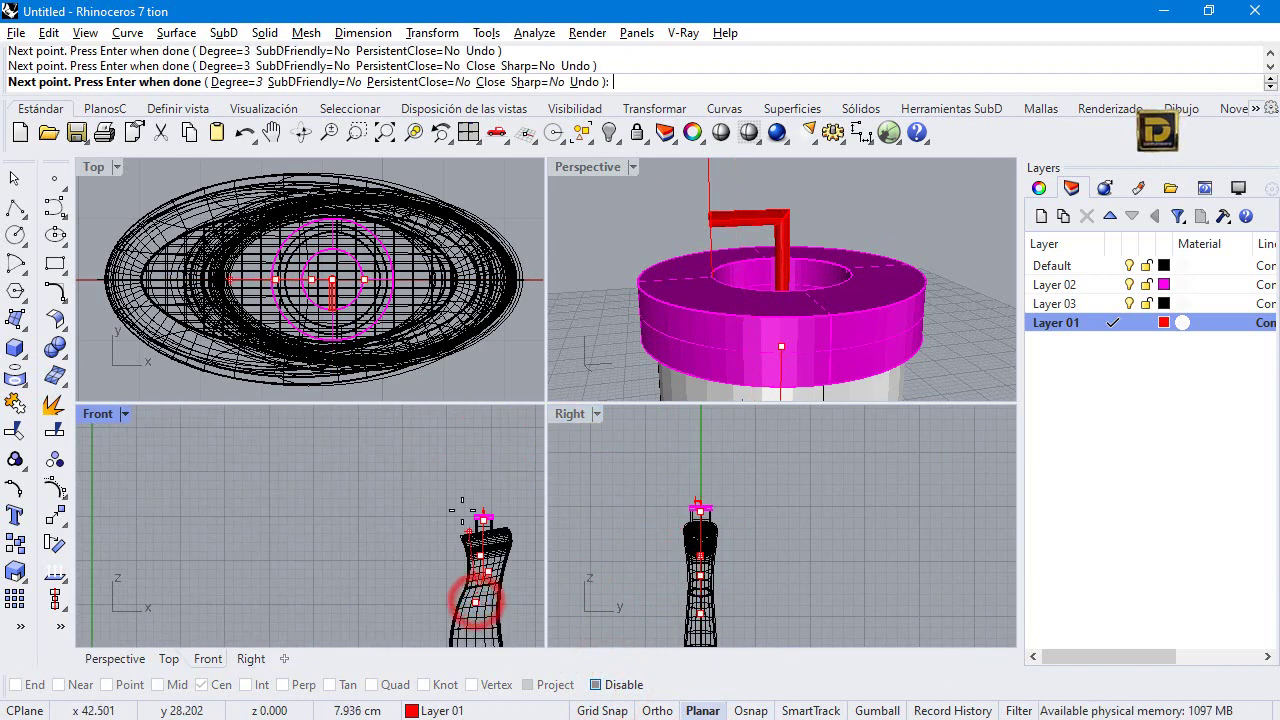
pyautogui.scroll(-3, 462, 508)
pyautogui.scroll(5, 451, 468)
pyautogui.click(451, 468)
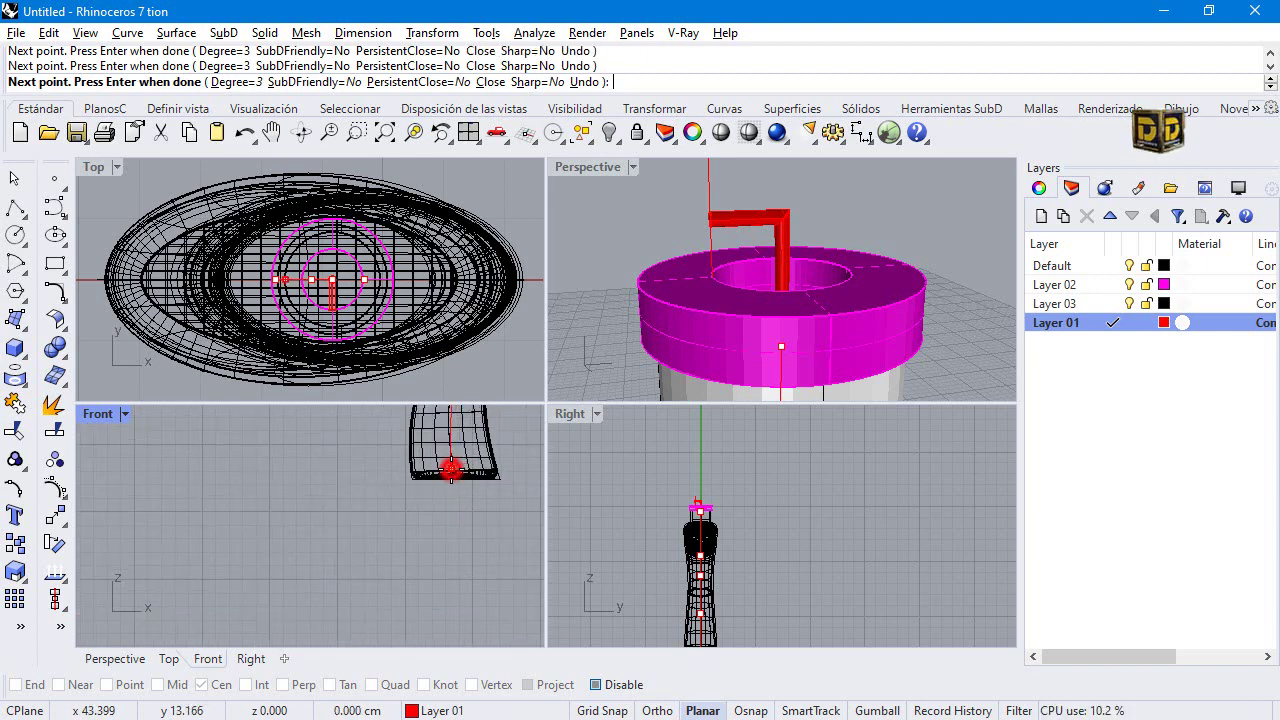
pyautogui.press('Return')
# Turn on the dip-tube curve's control points and shift a point in the bottle body sideways in the Right view to bend the curve.
pyautogui.scroll(3, 455, 450)
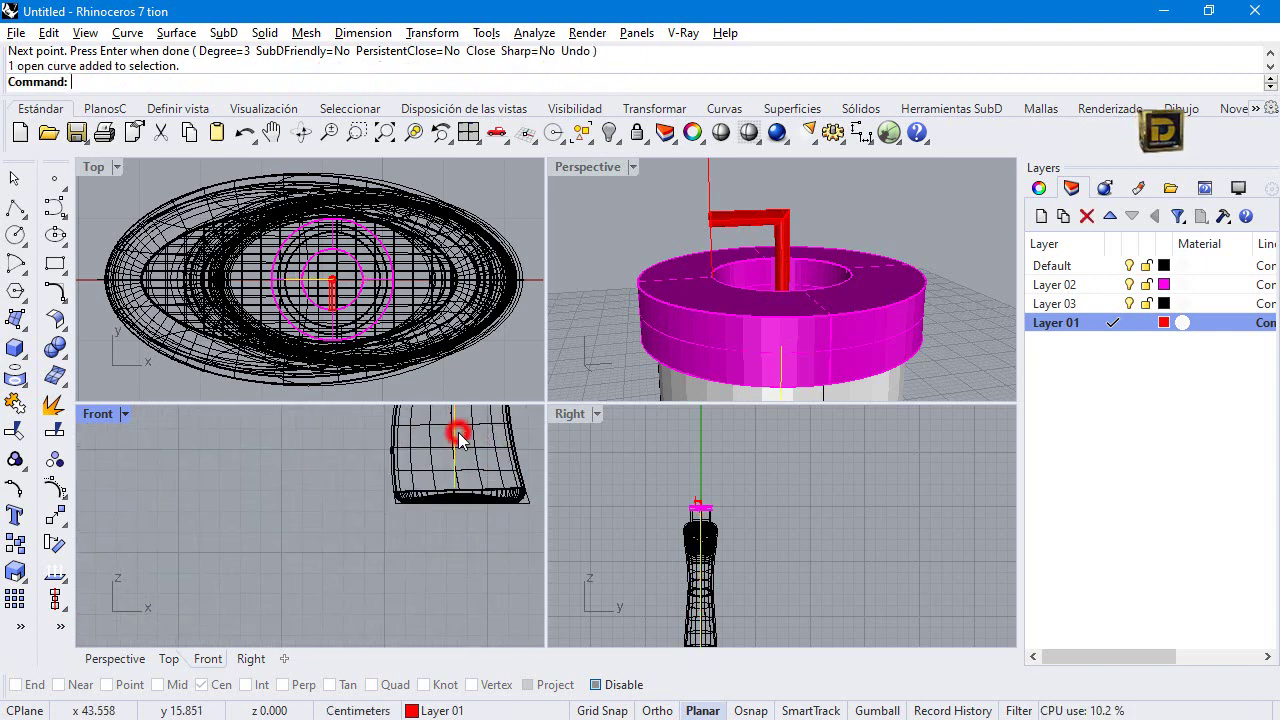
pyautogui.click(55, 459)
pyautogui.scroll(2, 743, 590)
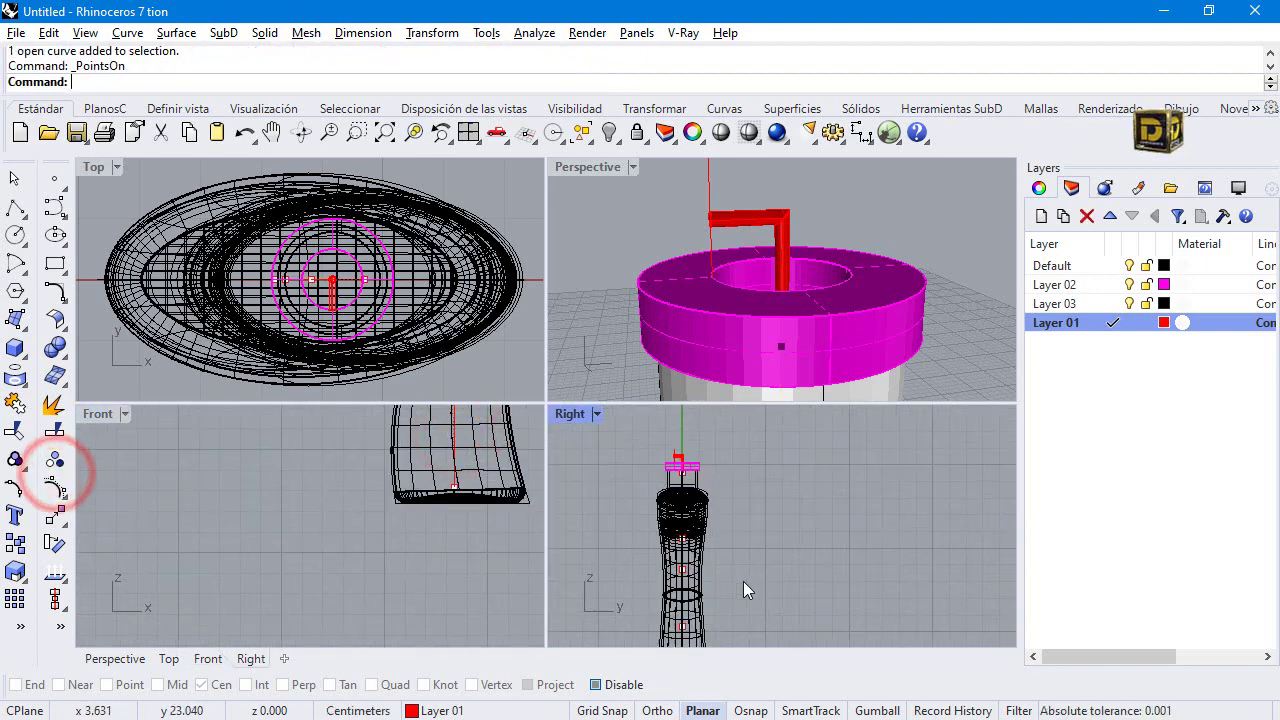
pyautogui.scroll(2, 743, 590)
pyautogui.moveTo(641, 571); pyautogui.dragTo(617, 573)
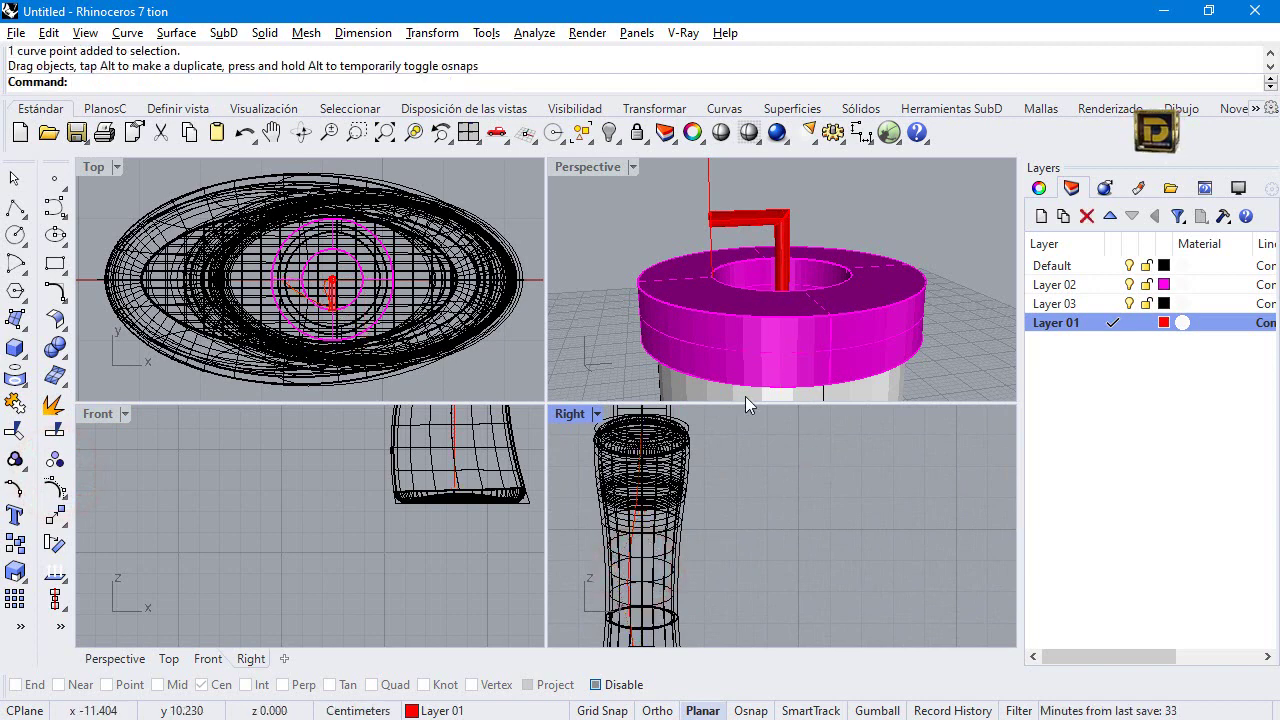
# Create a pipe along the dip-tube curve with start and end diameters of 0.1 and no intermediate diameters.
pyautogui.scroll(3, 640, 548)
pyautogui.click(622, 550)
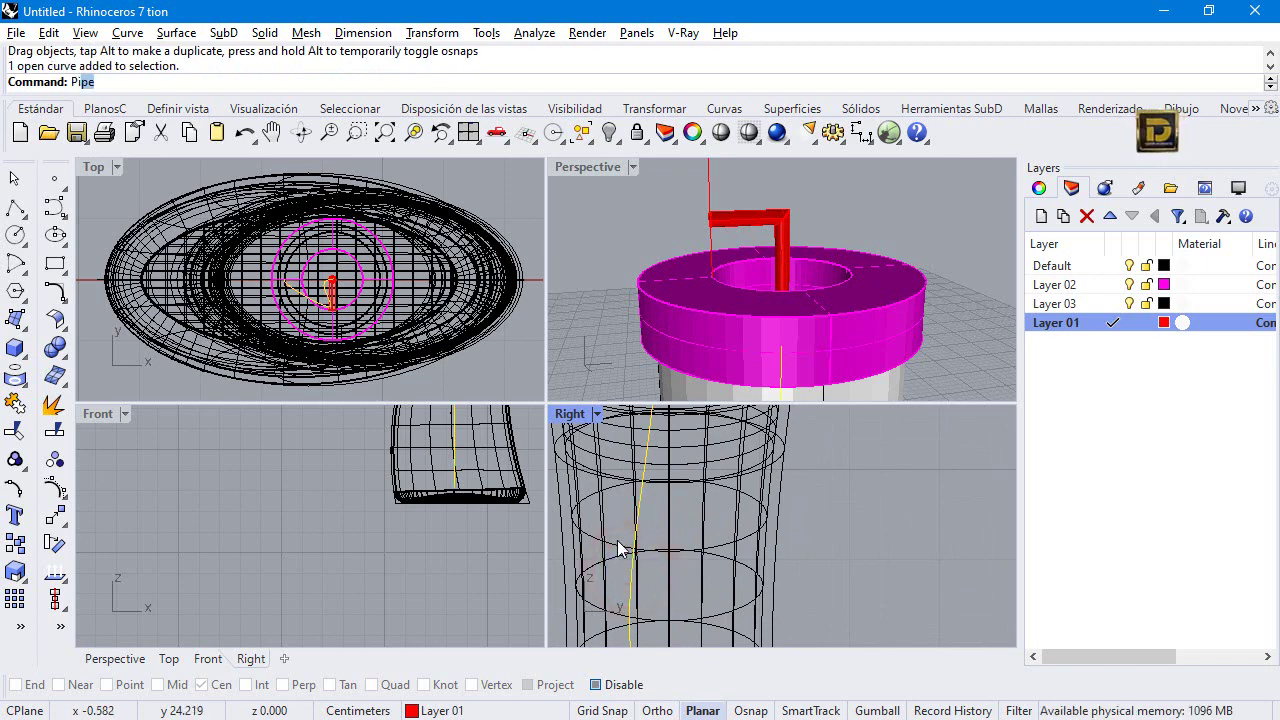
pyautogui.press('Return')
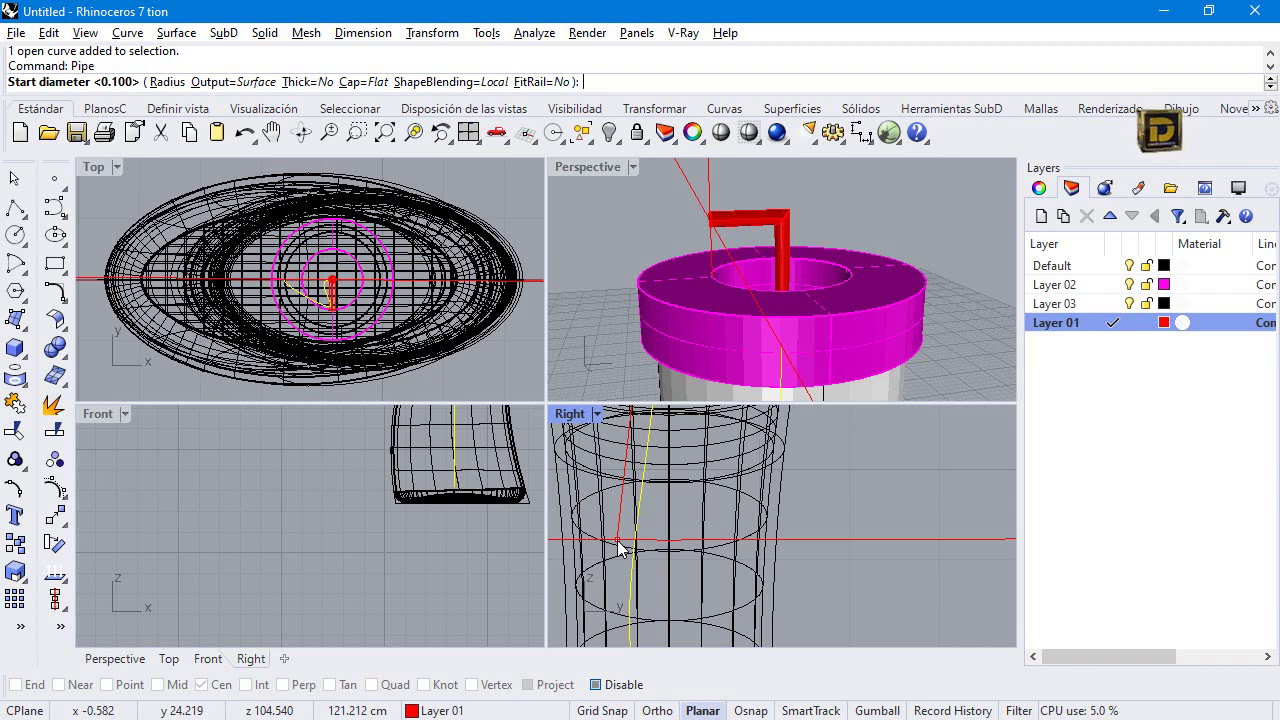
pyautogui.press('Return')
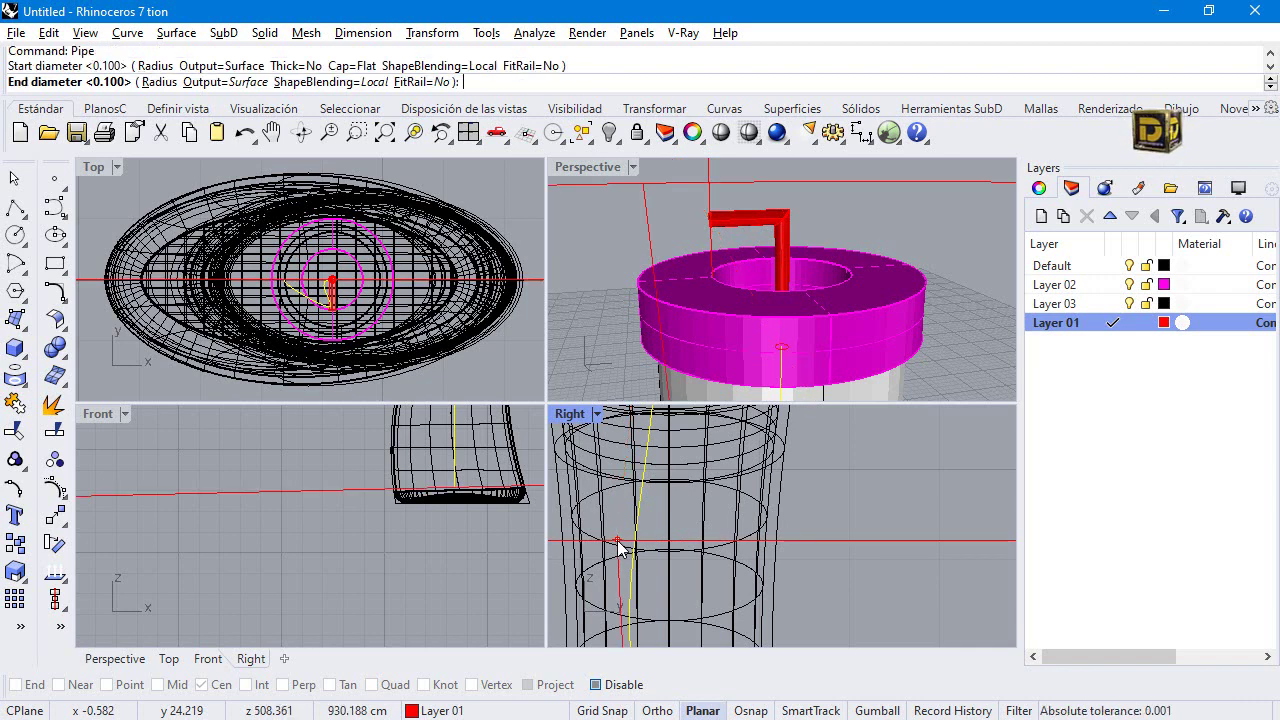
pyautogui.press('Return')
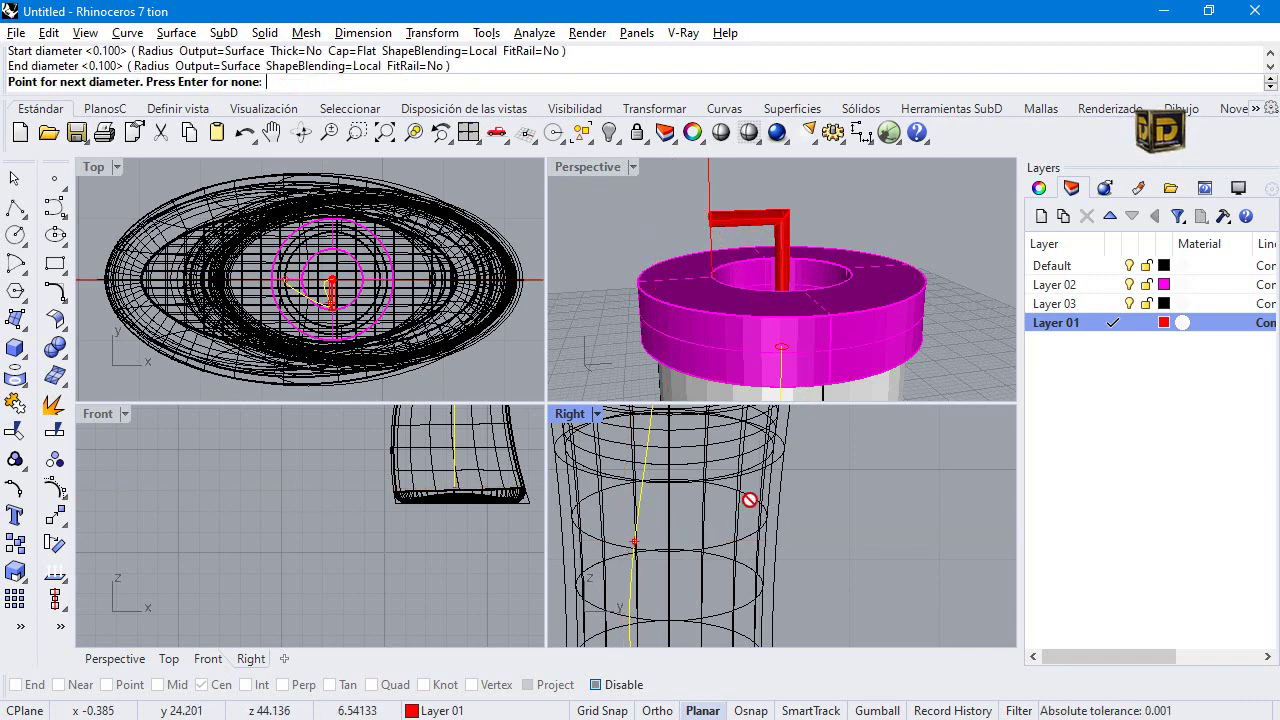
pyautogui.press('Return')
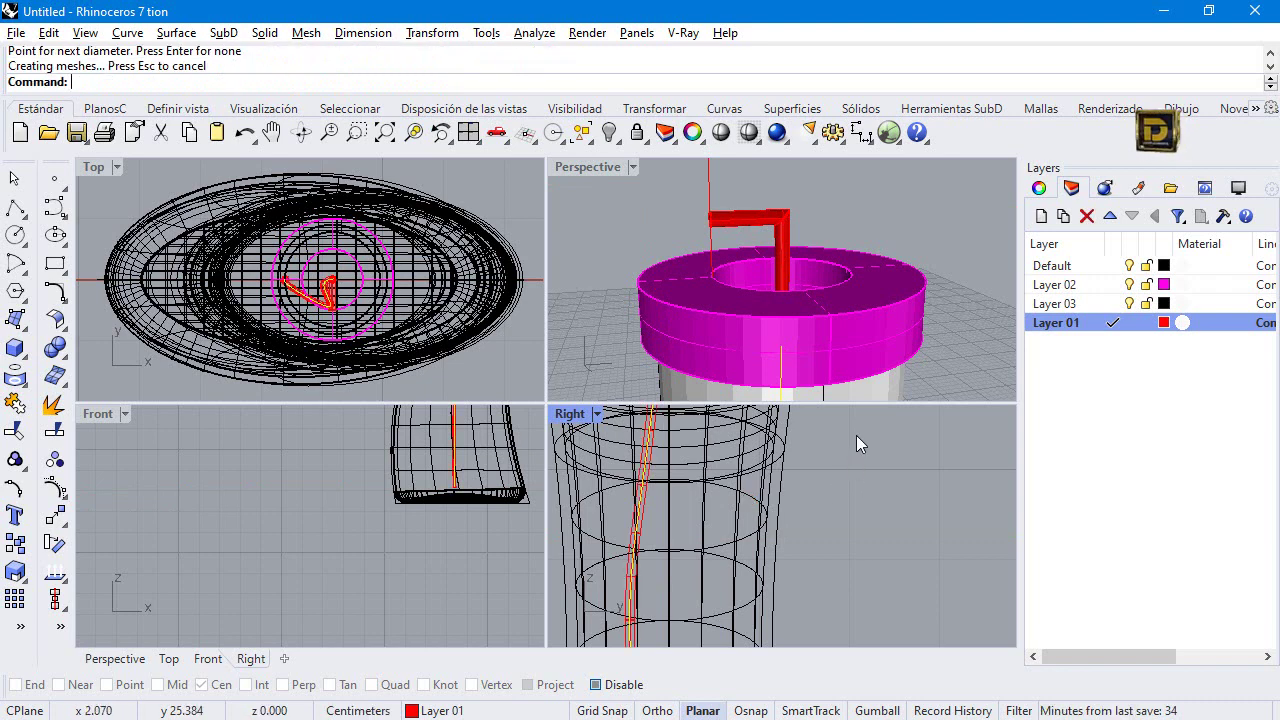
# Show the hidden hollow cylinder above the magenta collar again.
pyautogui.scroll(-5, 752, 340)
pyautogui.scroll(-3, 490, 487)
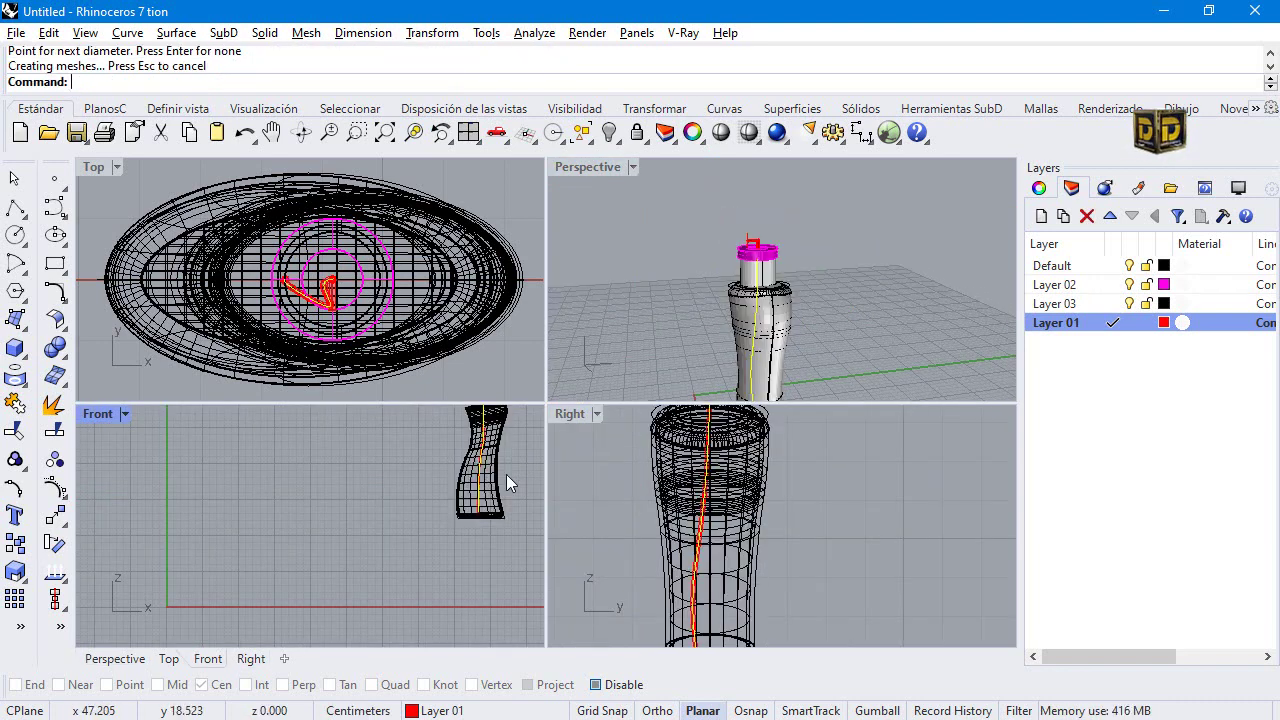
pyautogui.moveTo(683, 247); pyautogui.dragTo(748, 171, button='right')
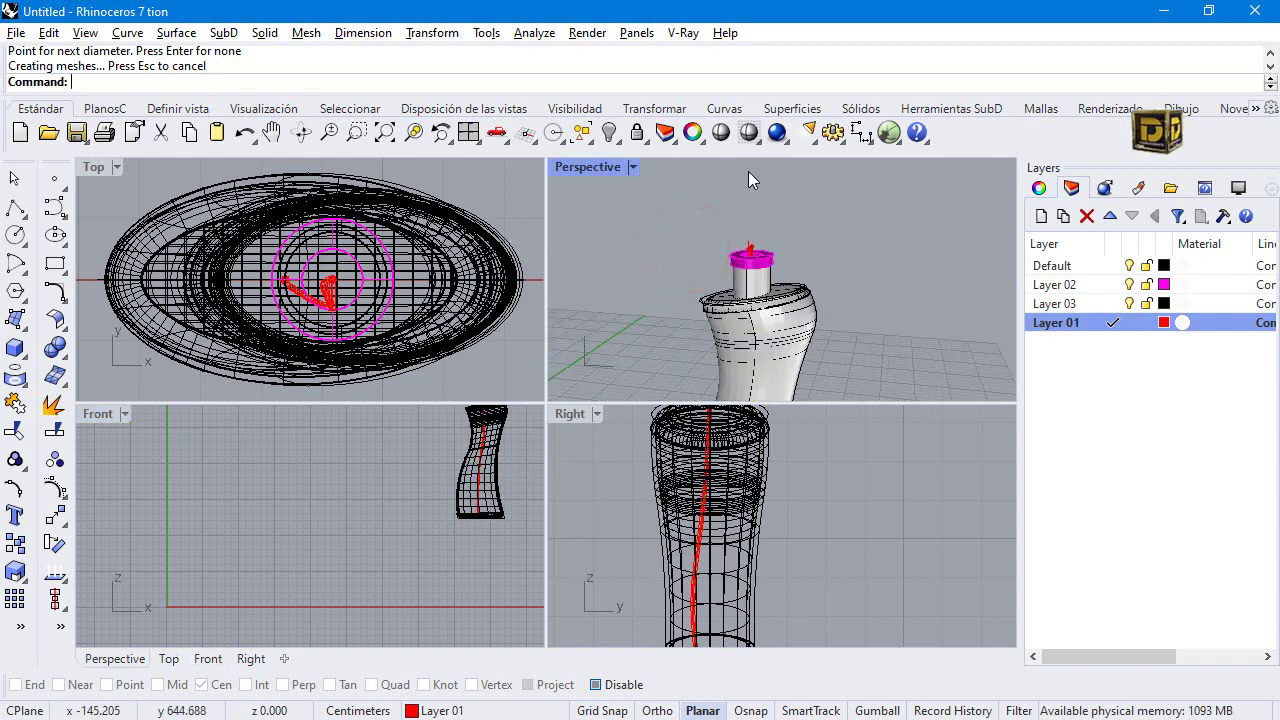
pyautogui.click(610, 132)
# Examine the nozzle cylinder, magenta collar and bottle neck in the Perspective, Top and Front views.
pyautogui.scroll(-2, 708, 207)
pyautogui.scroll(-2, 707, 226)
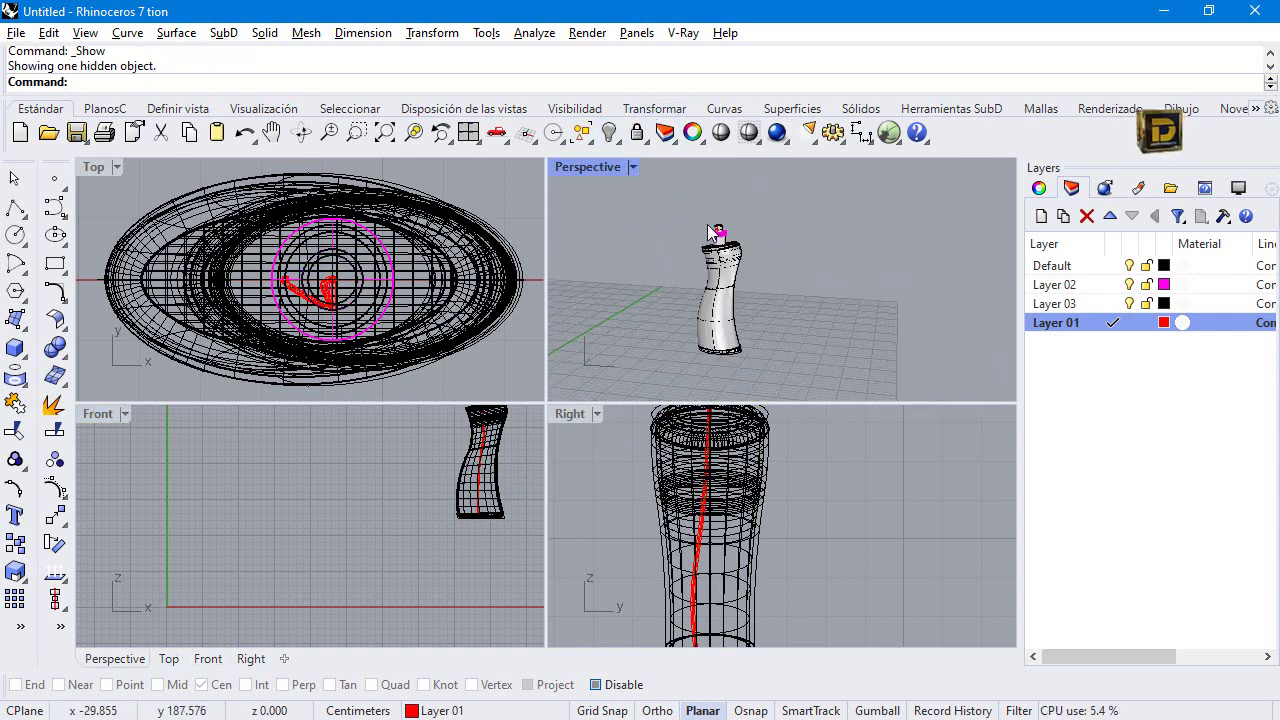
pyautogui.click(728, 296)
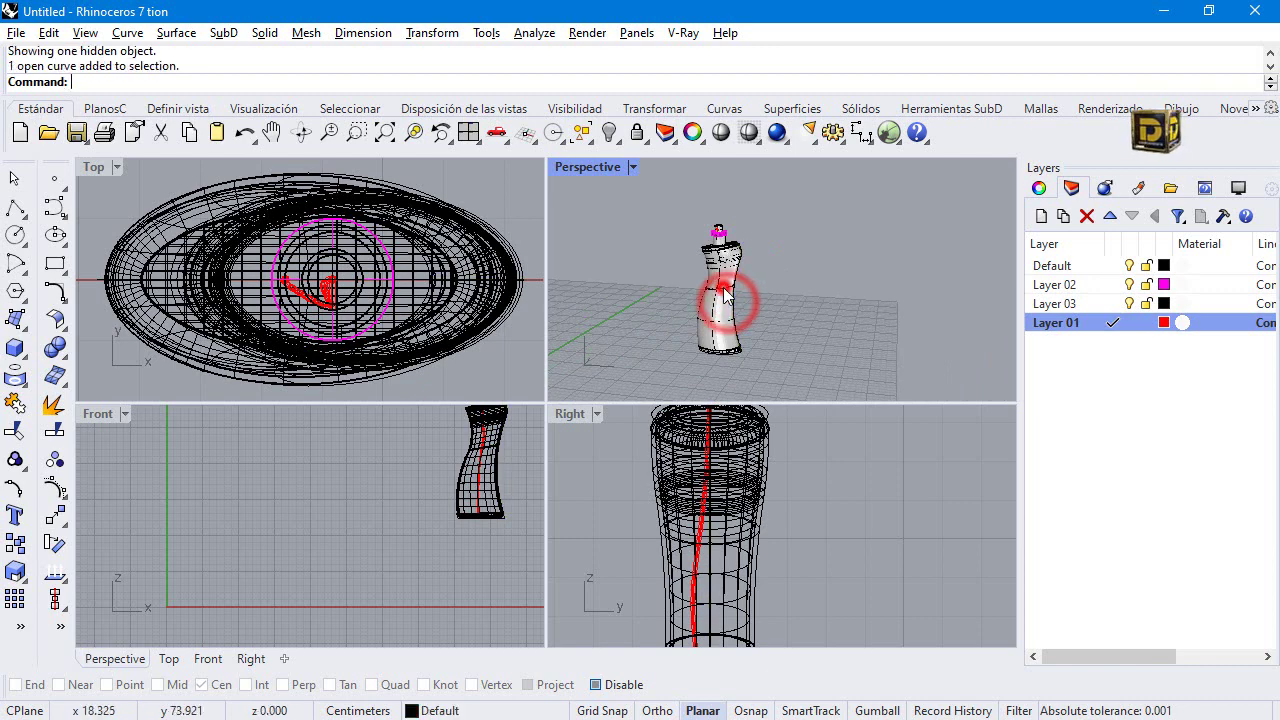
pyautogui.scroll(3, 718, 275)
pyautogui.moveTo(713, 268); pyautogui.dragTo(752, 268, button='right')
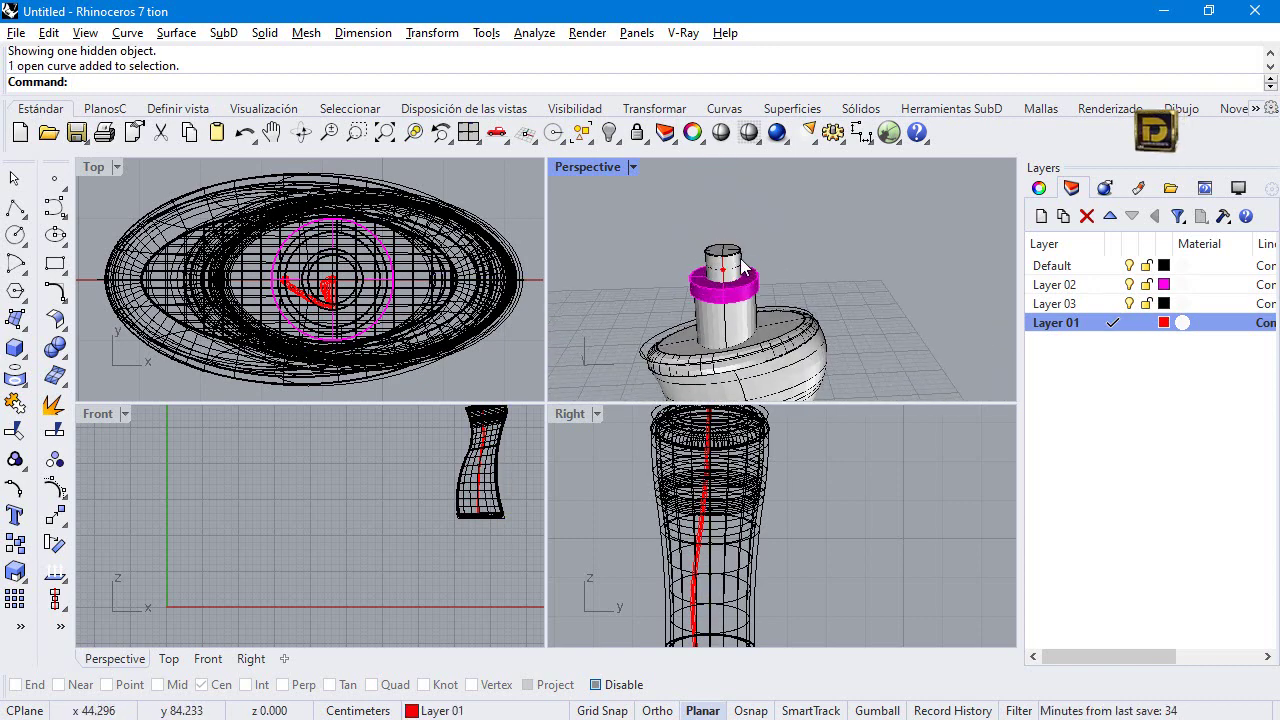
pyautogui.scroll(3, 786, 209)
pyautogui.click(728, 310)
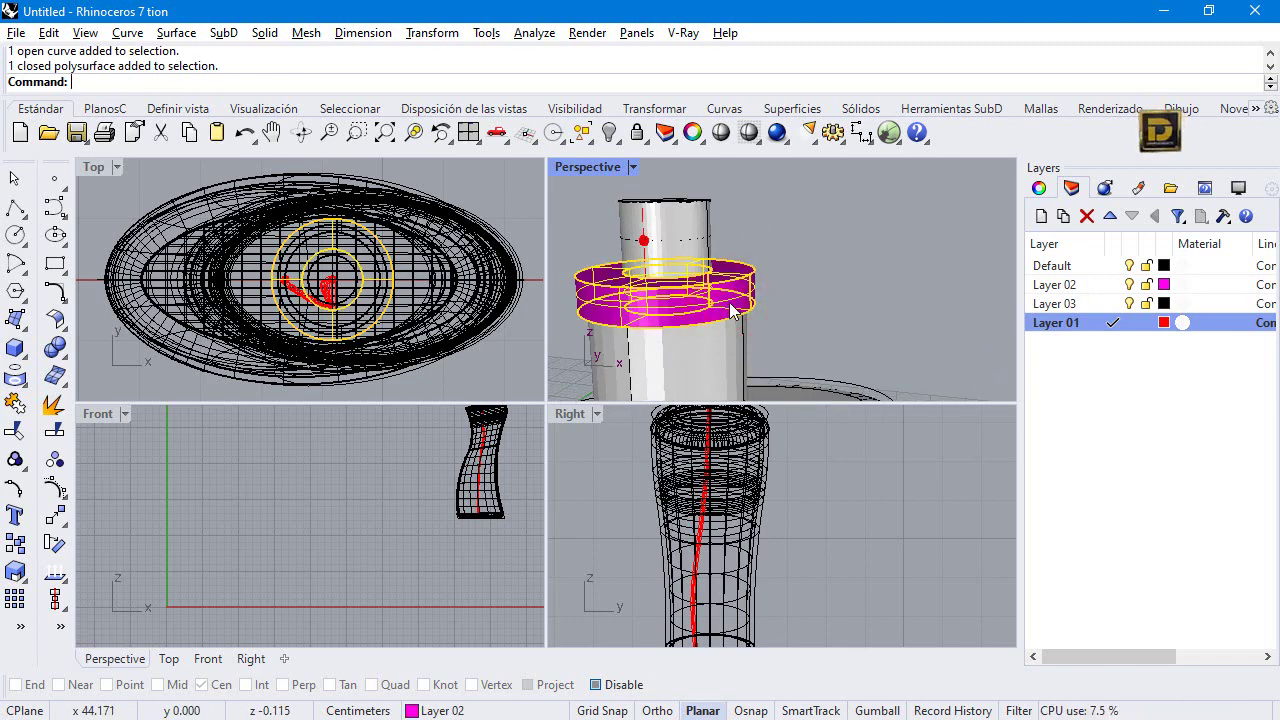
pyautogui.scroll(-2, 733, 312)
pyautogui.click(682, 236)
pyautogui.press('Escape')
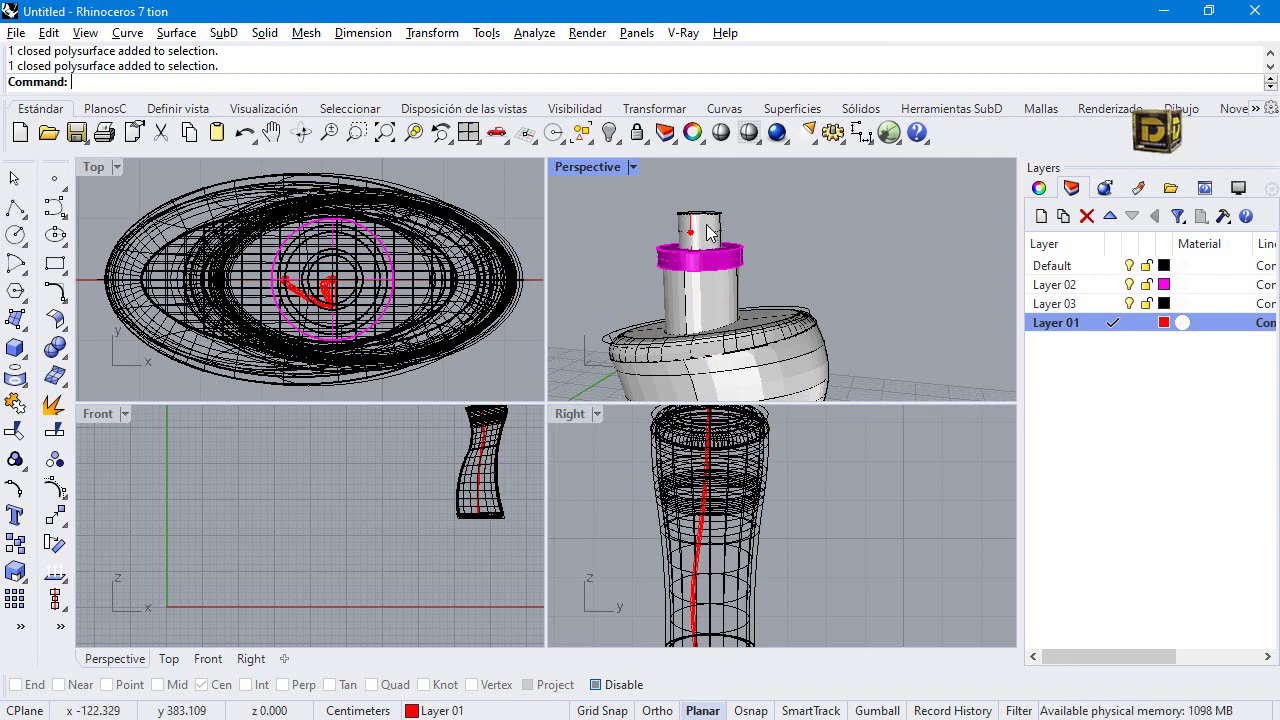
pyautogui.moveTo(675, 230); pyautogui.dragTo(724, 258, button='right')
pyautogui.scroll(3, 692, 272)
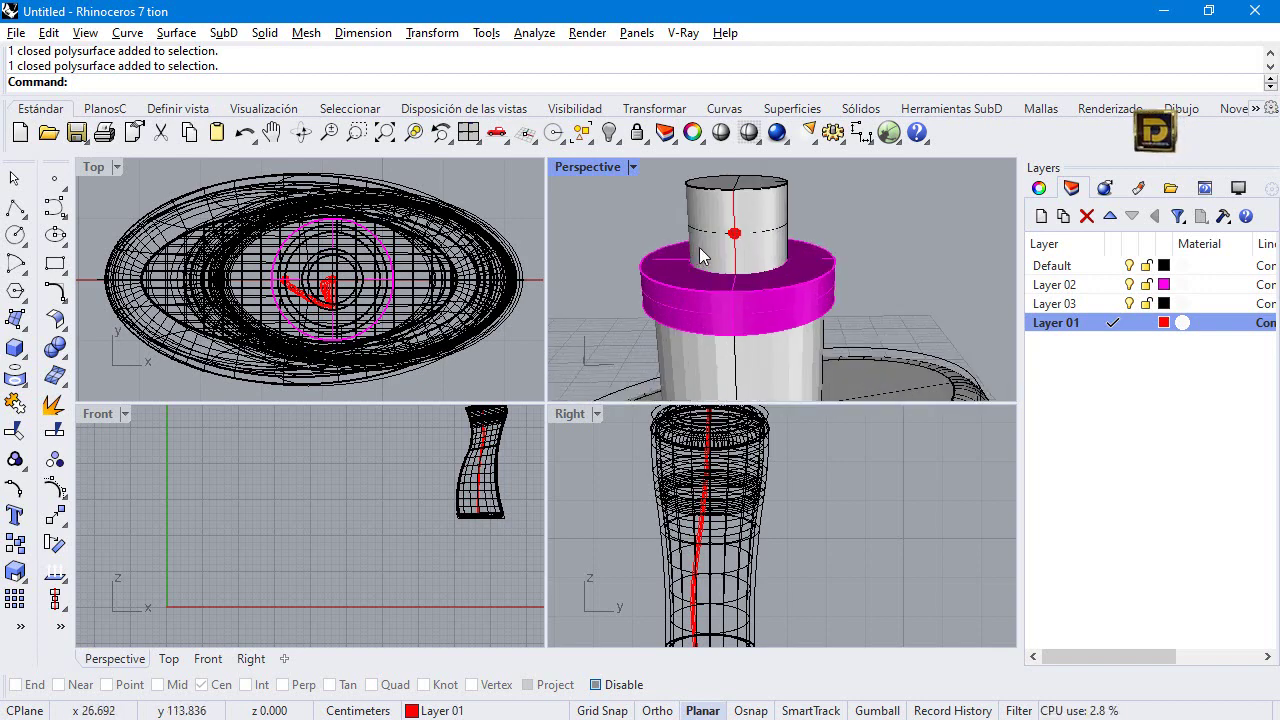
pyautogui.click(700, 270)
pyautogui.scroll(3, 405, 258)
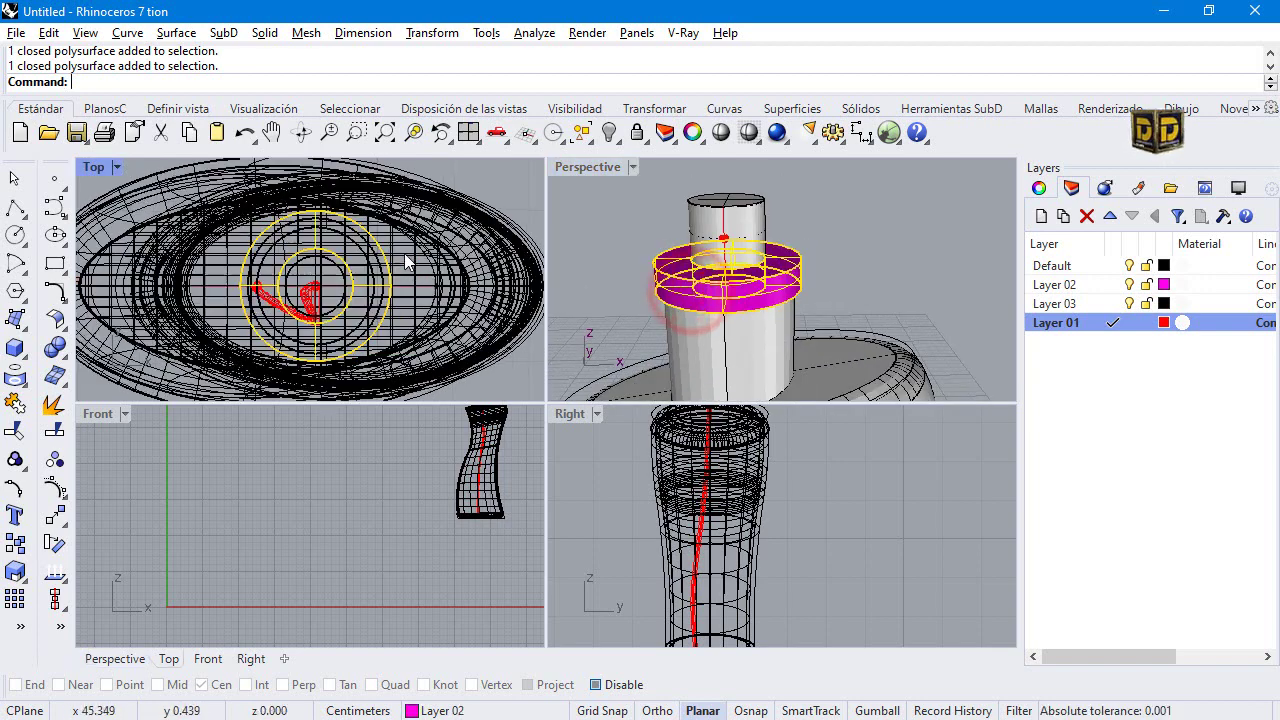
pyautogui.click(367, 459)
pyautogui.scroll(3, 367, 459)
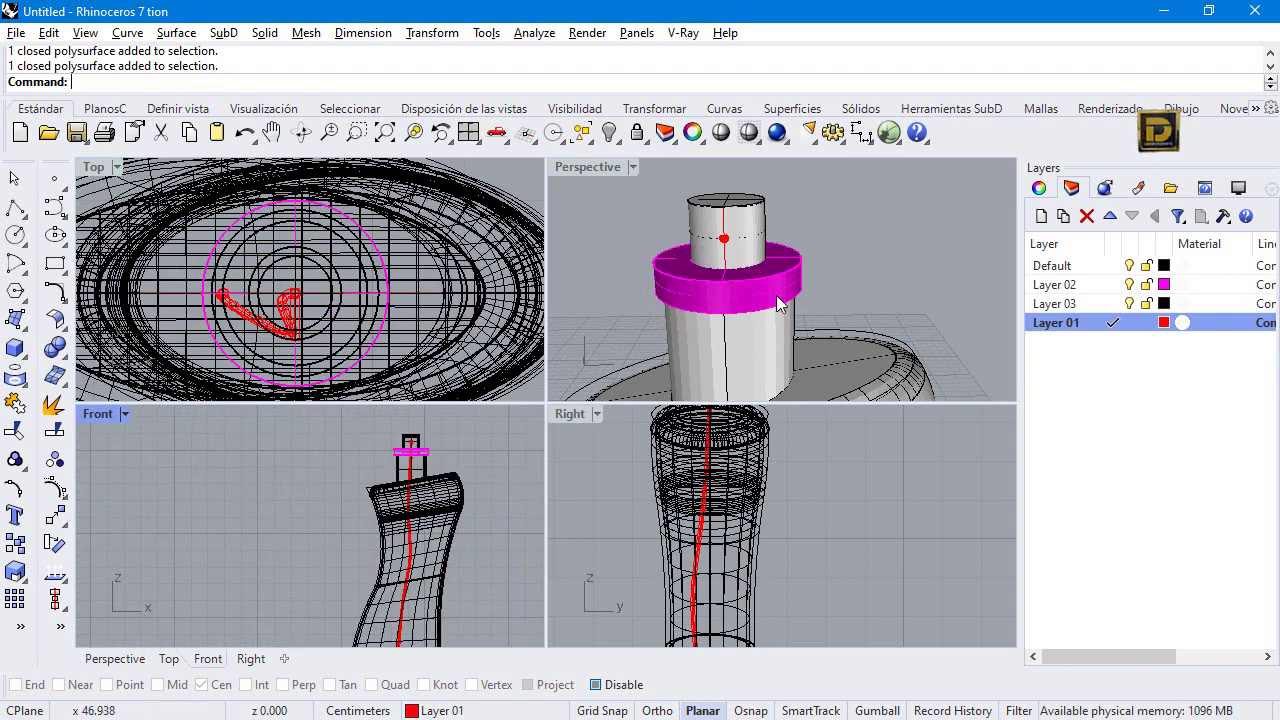
pyautogui.click(680, 290)
pyautogui.click(610, 278)
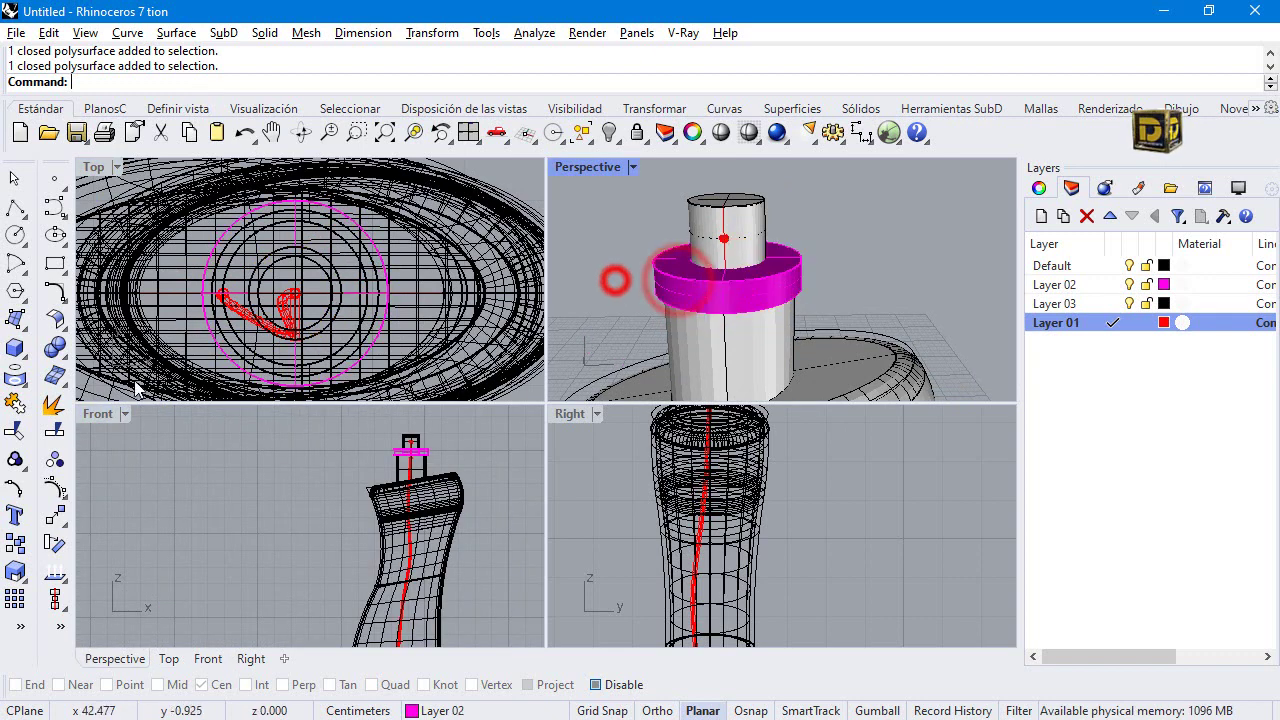
# Duplicate the upper outer circular edge of the magenta collar as a curve on the current layer.
pyautogui.click(21, 381)
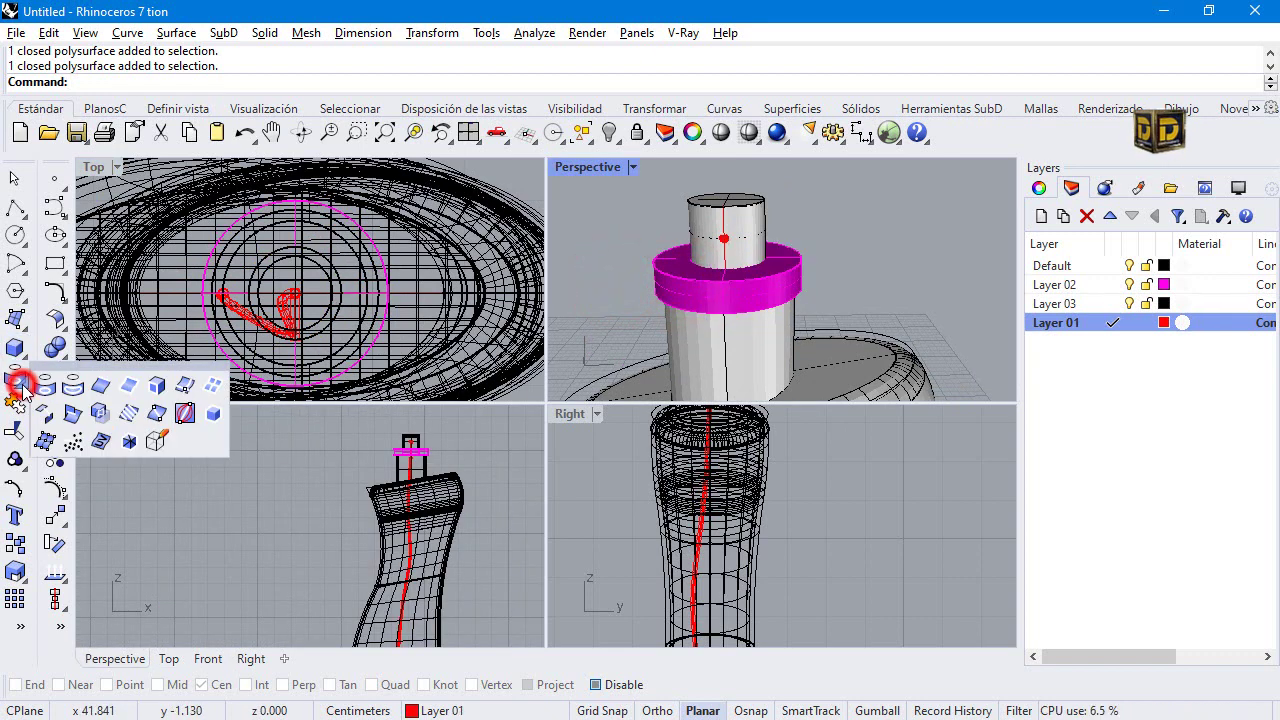
pyautogui.click(102, 382)
pyautogui.click(690, 278)
pyautogui.rightClick(657, 245)
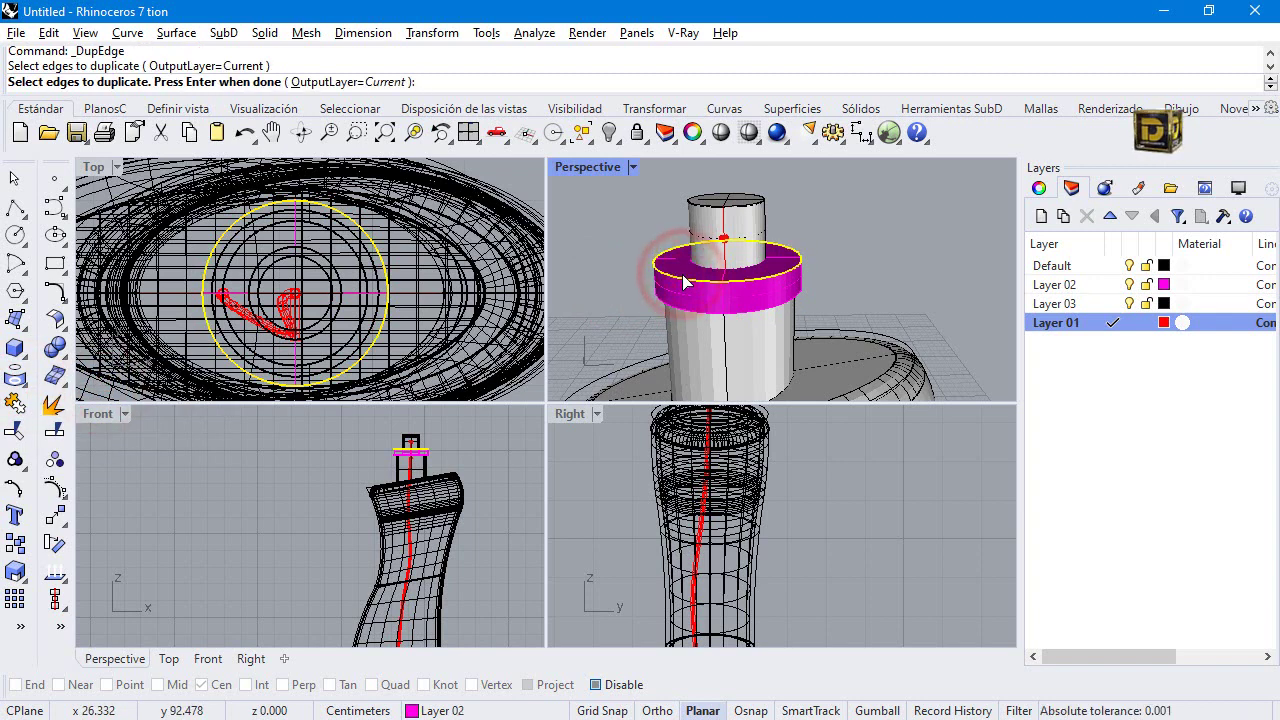
# Extrude the duplicated collar edge upward by 1.2 cm as an open surface with Solid set to No.
pyautogui.click(15, 347)
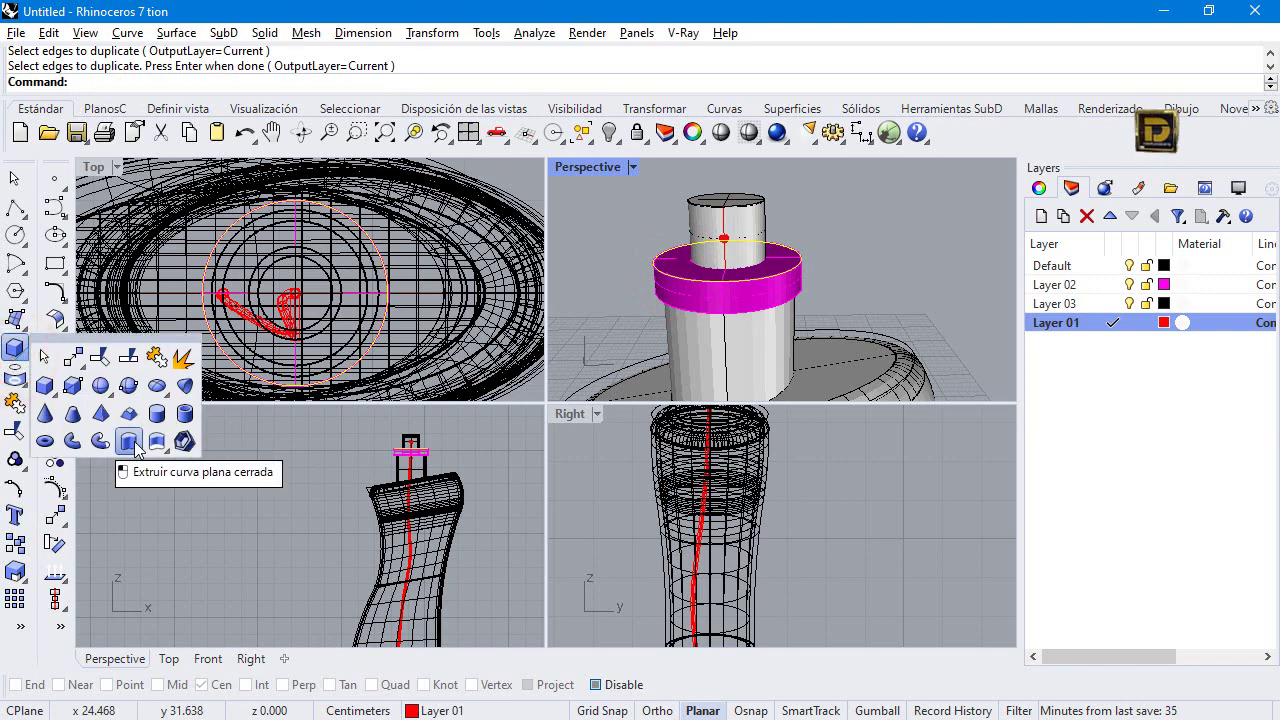
pyautogui.click(129, 441)
pyautogui.scroll(3, 420, 455)
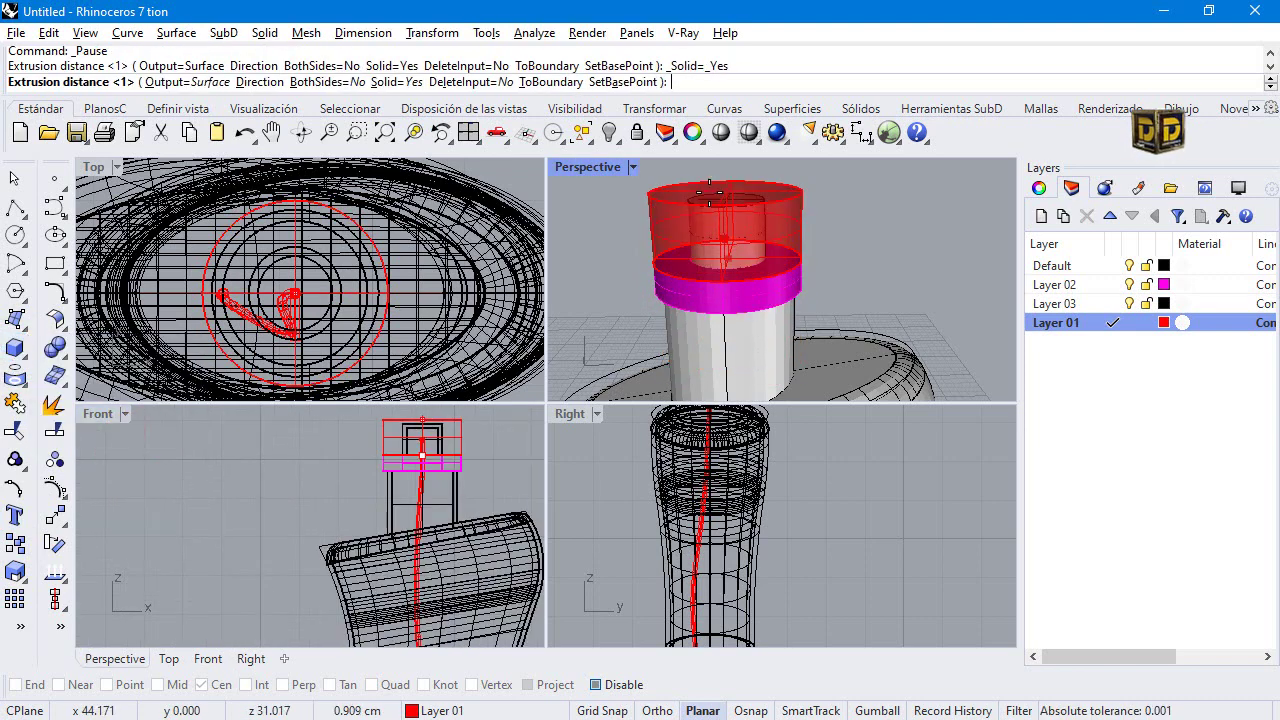
pyautogui.click(397, 82)
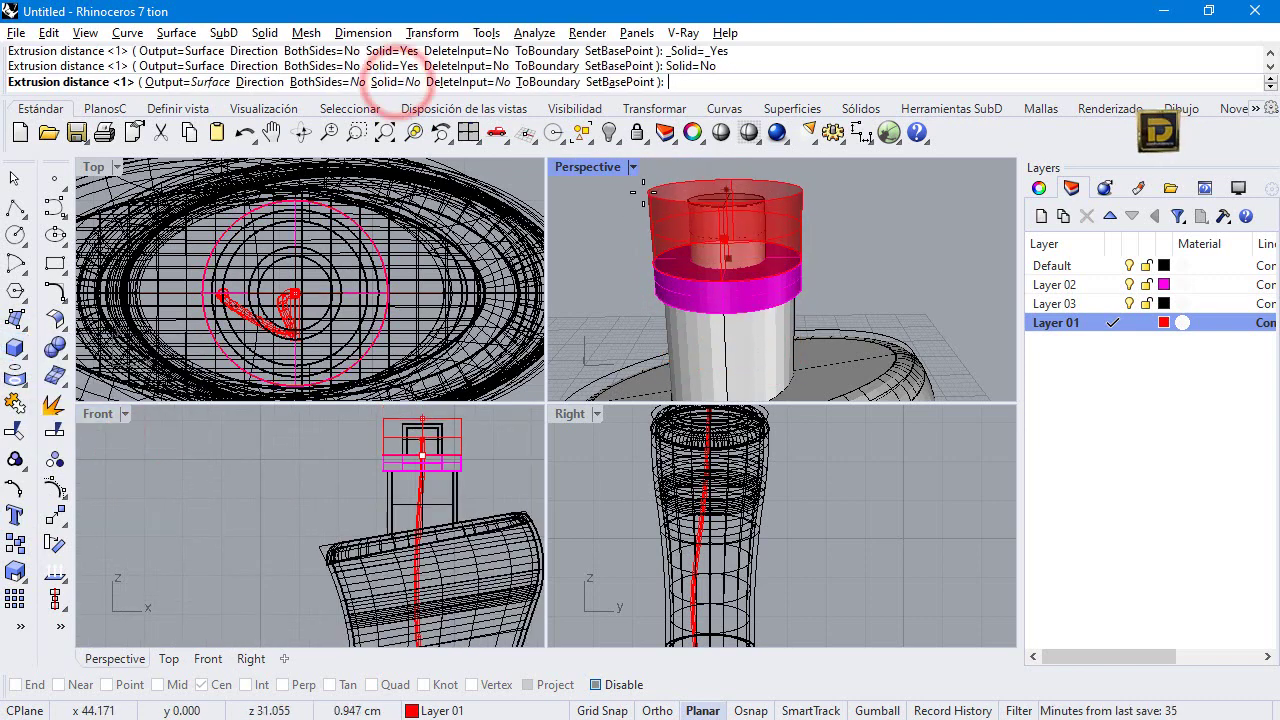
pyautogui.write('1.2')
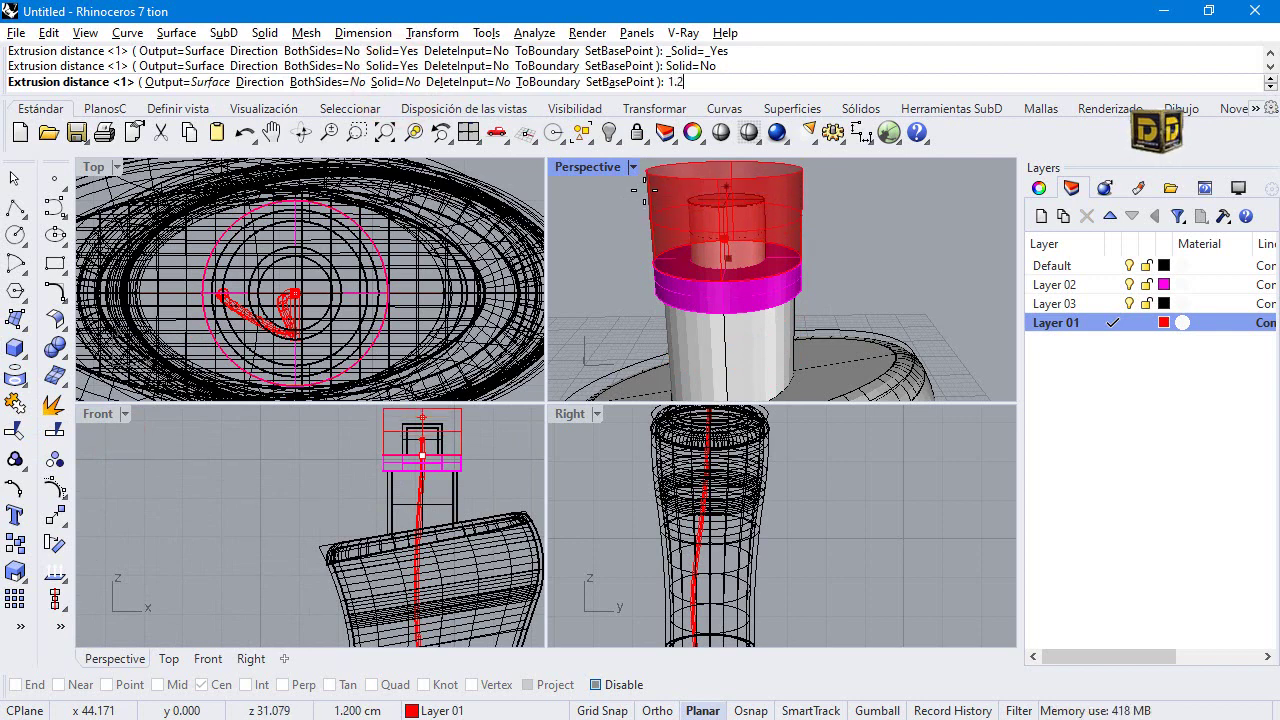
pyautogui.press('Return')
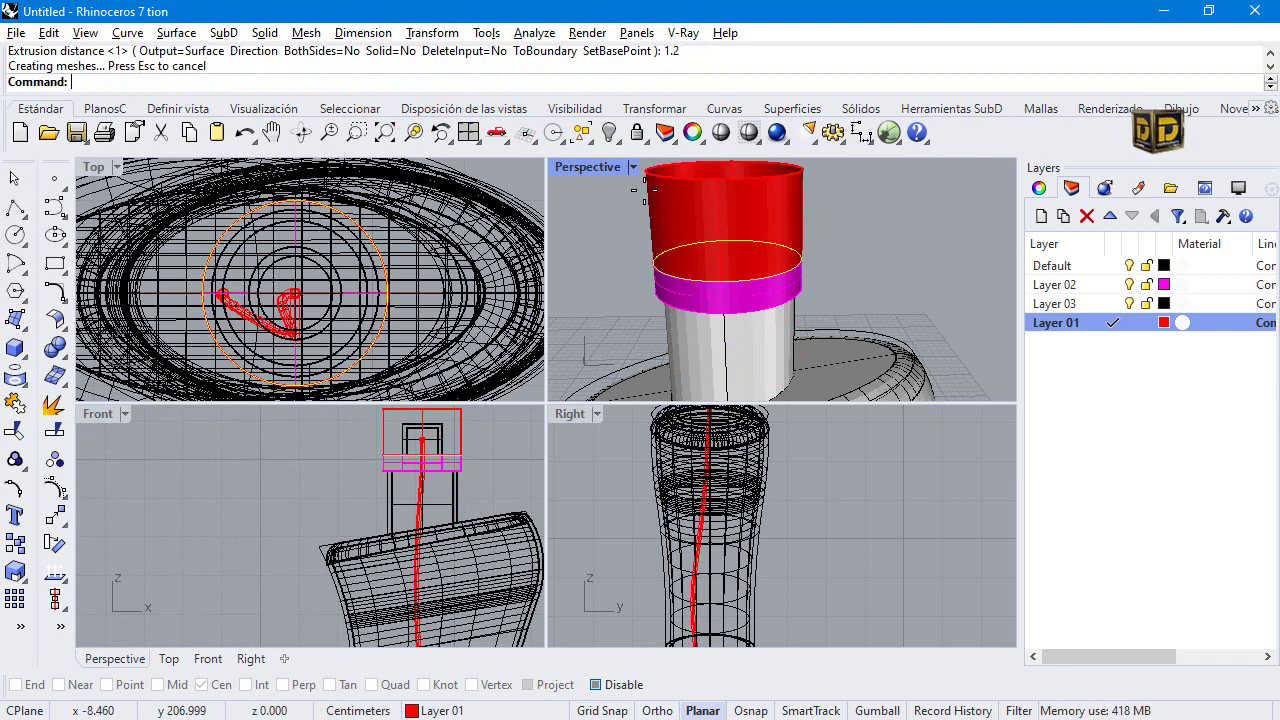
# Close the upper rim of the red extruded cap wall with a planar surface.
pyautogui.click(866, 252)
pyautogui.click(15, 318)
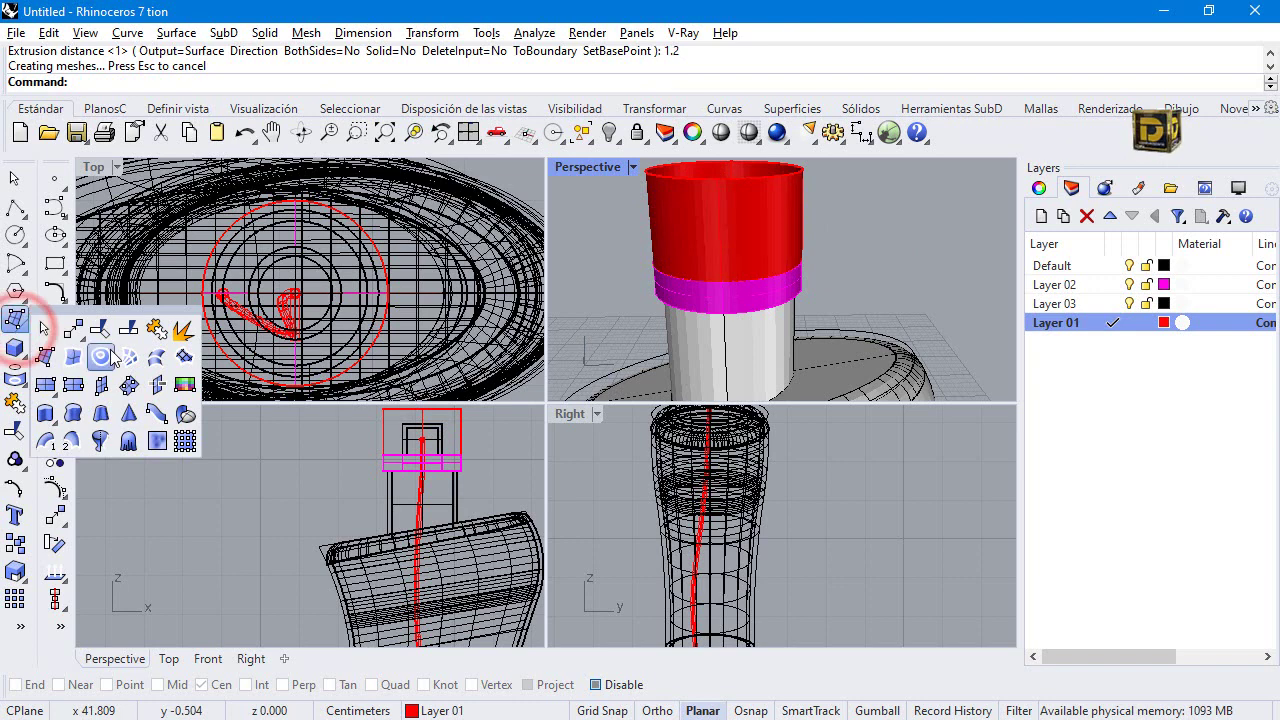
pyautogui.click(104, 355)
pyautogui.click(652, 180)
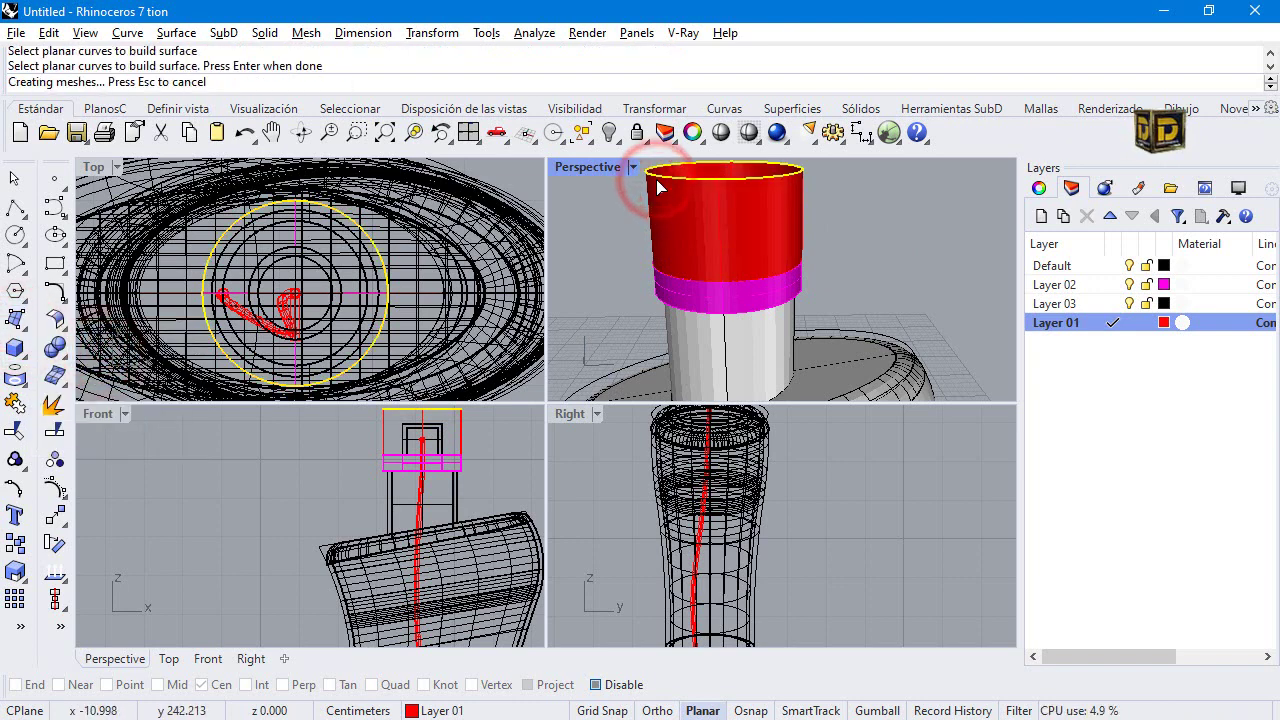
pyautogui.press('Return')
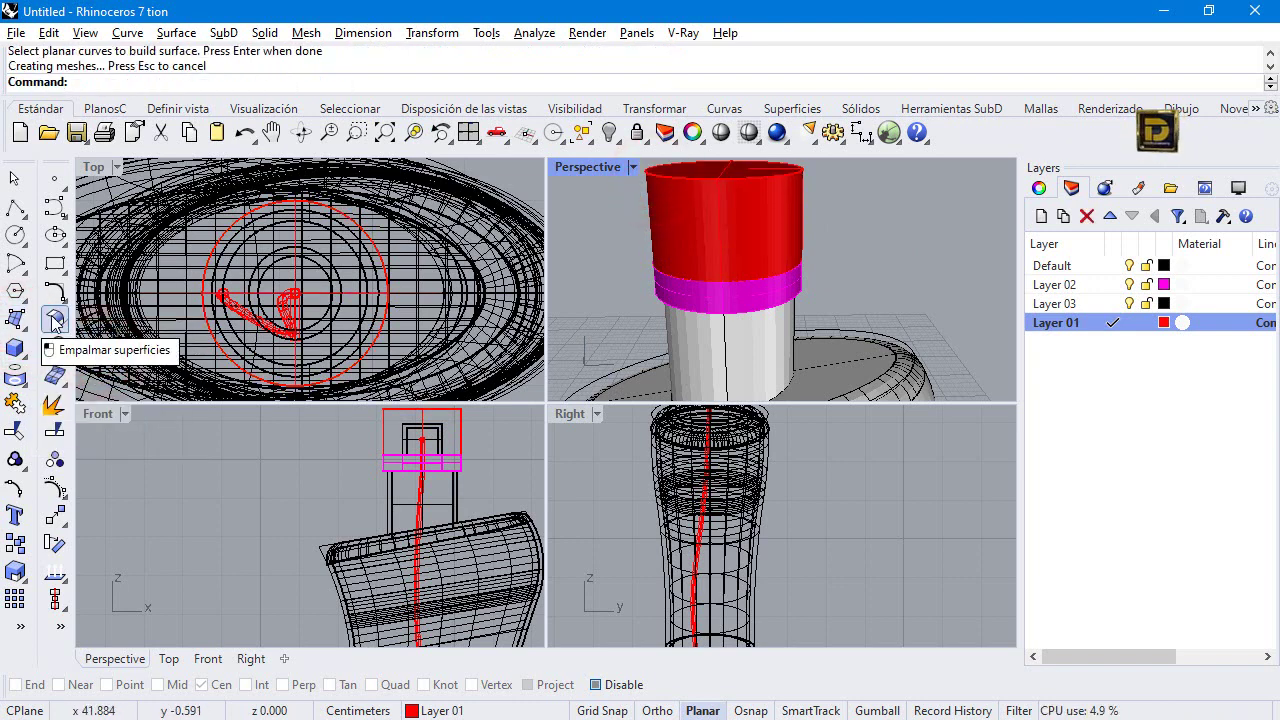
# Try to fillet the red cap's upper surface and side wall with a radius of 0.4, using Extend and Trim set to Yes.
pyautogui.click(54, 318)
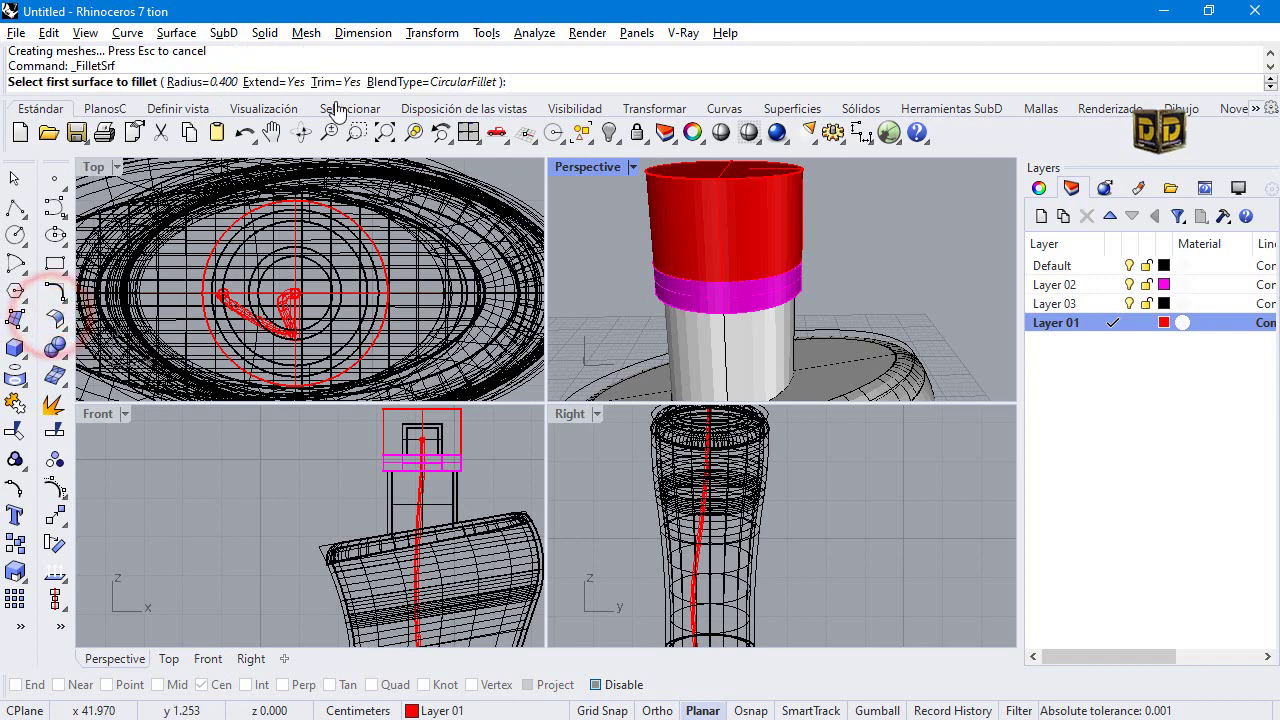
pyautogui.click(666, 170)
pyautogui.click(676, 173)
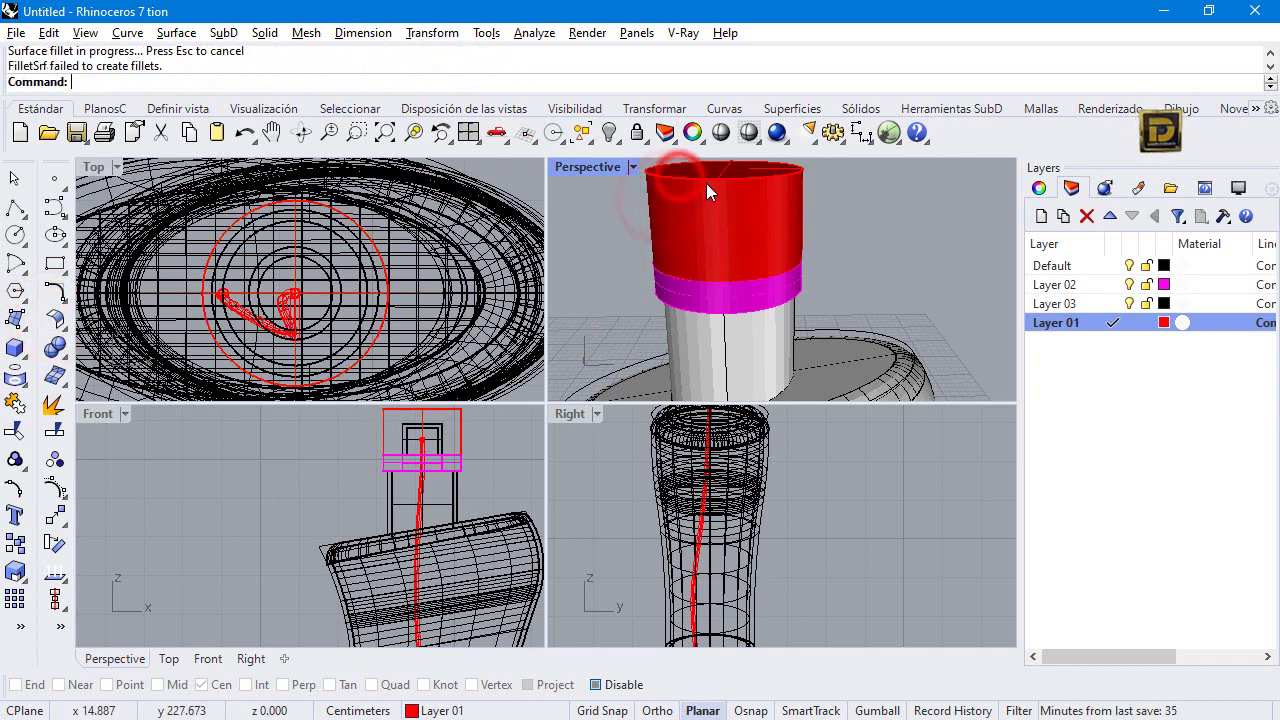
# Join the red cap's side wall, rounded fillet and flat upper surface into one polysurface.
pyautogui.moveTo(706, 183); pyautogui.dragTo(814, 280, button='right')
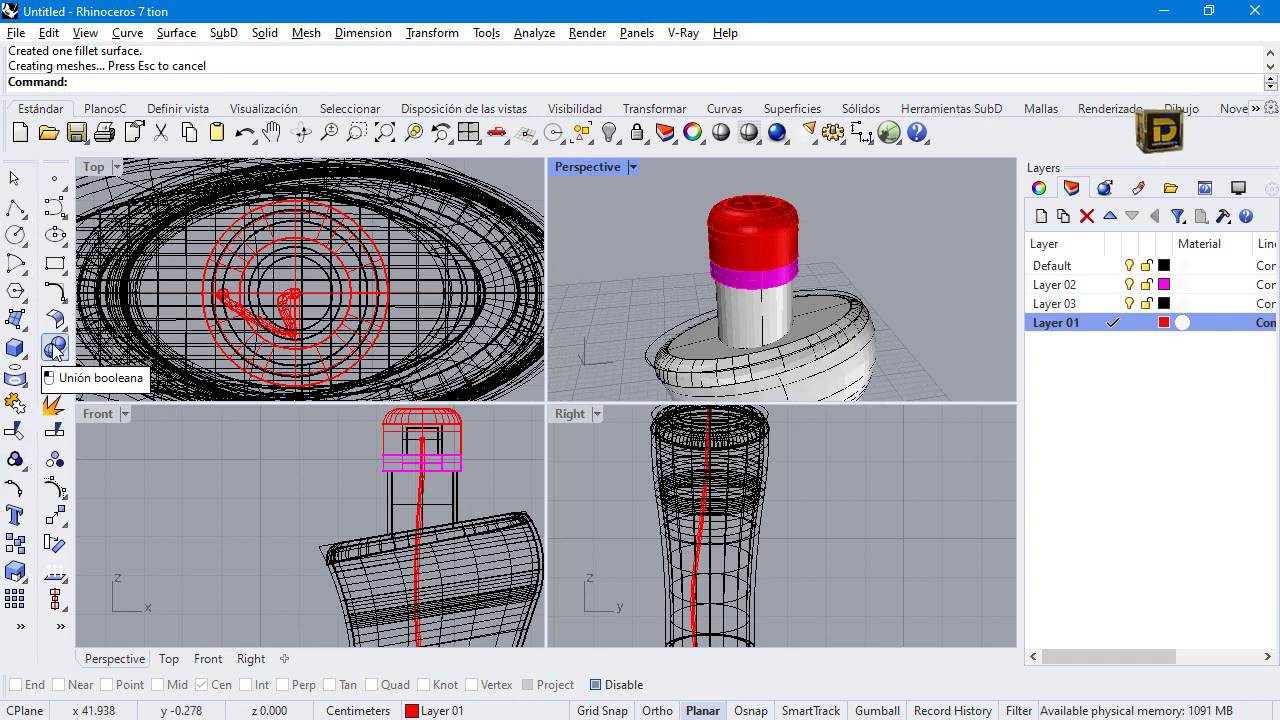
pyautogui.click(15, 403)
pyautogui.click(727, 252)
pyautogui.scroll(2, 730, 245)
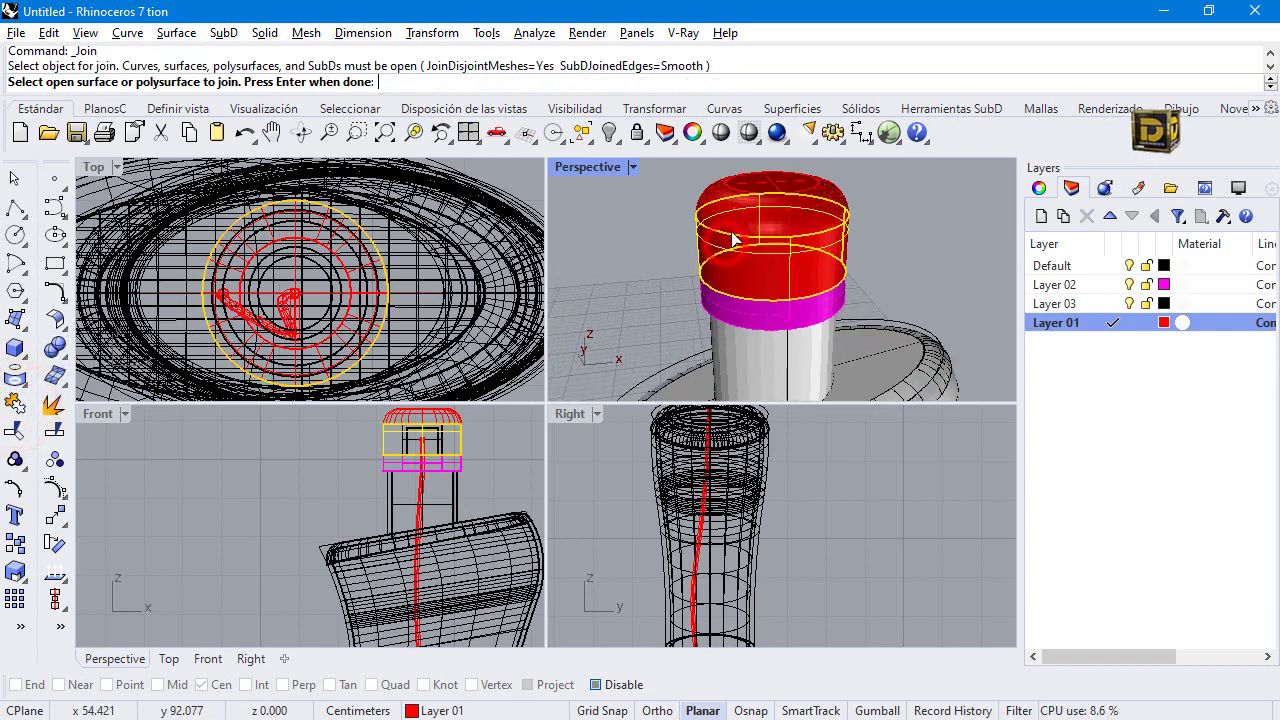
pyautogui.click(741, 229)
pyautogui.click(765, 185)
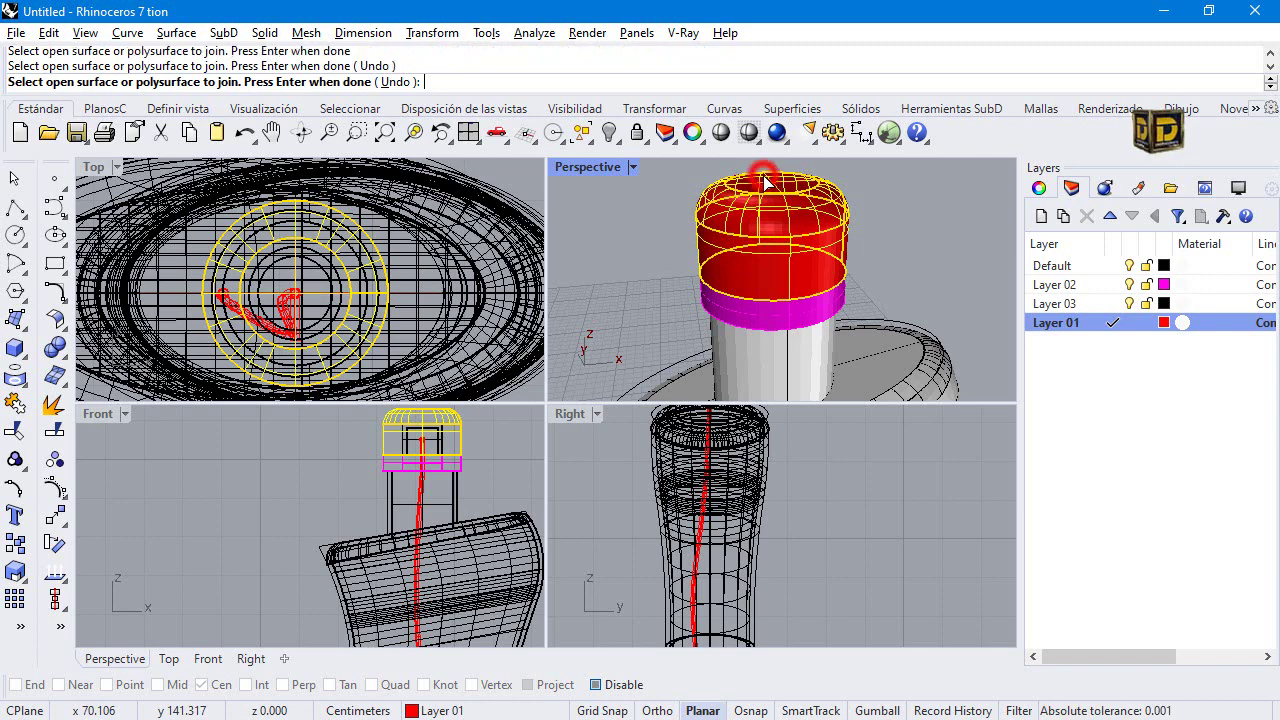
pyautogui.press('Return')
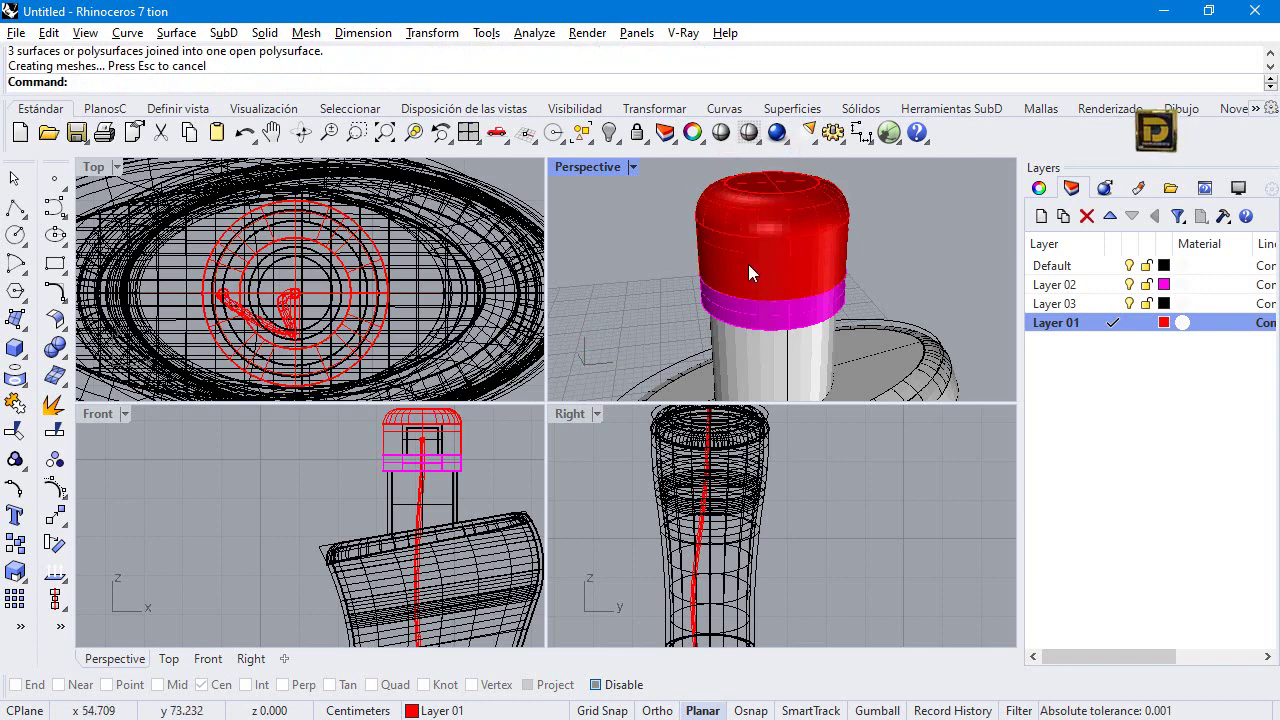
# Offset the joined red cap outward by 0.08 as a solid with round corners.
pyautogui.click(738, 266)
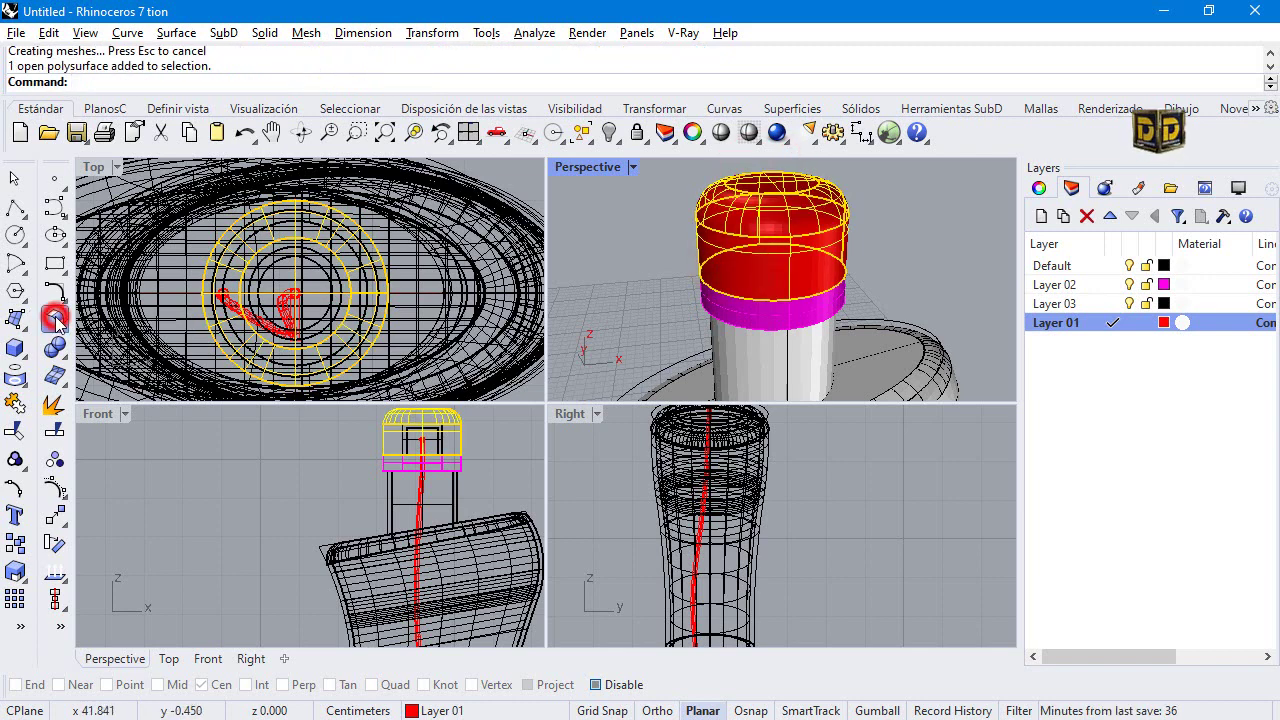
pyautogui.click(55, 318)
pyautogui.click(114, 354)
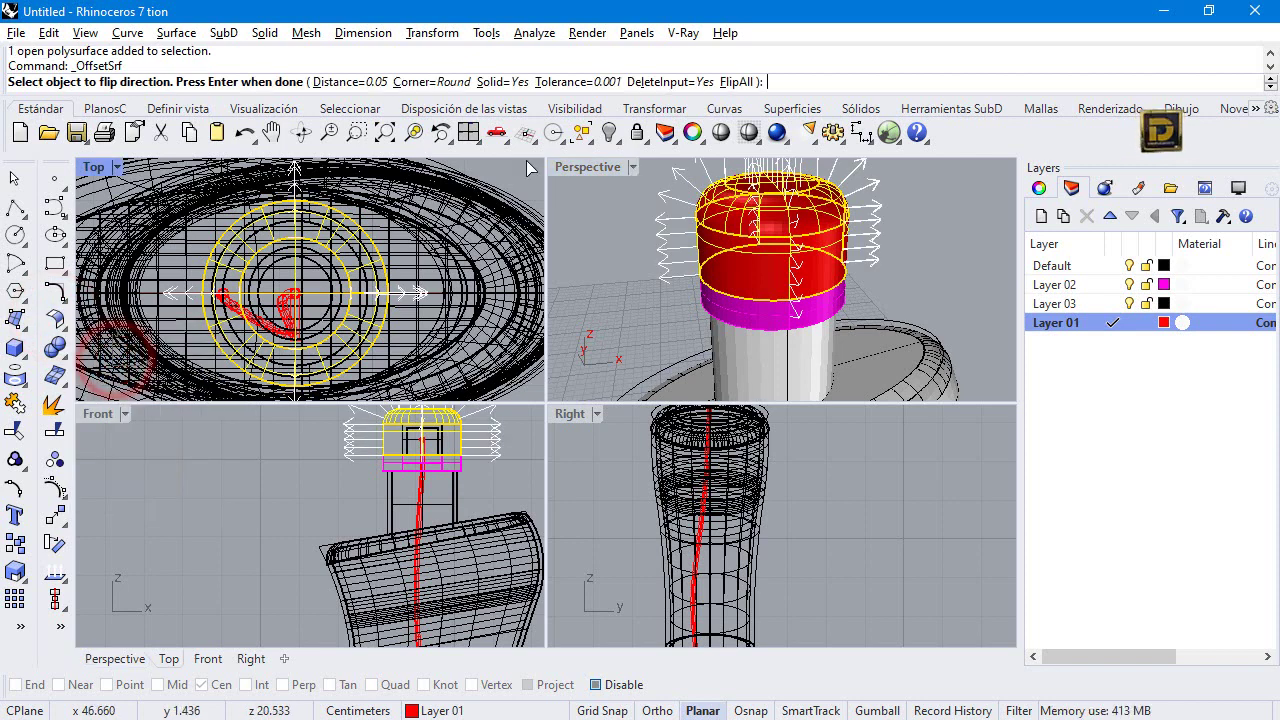
pyautogui.click(362, 82)
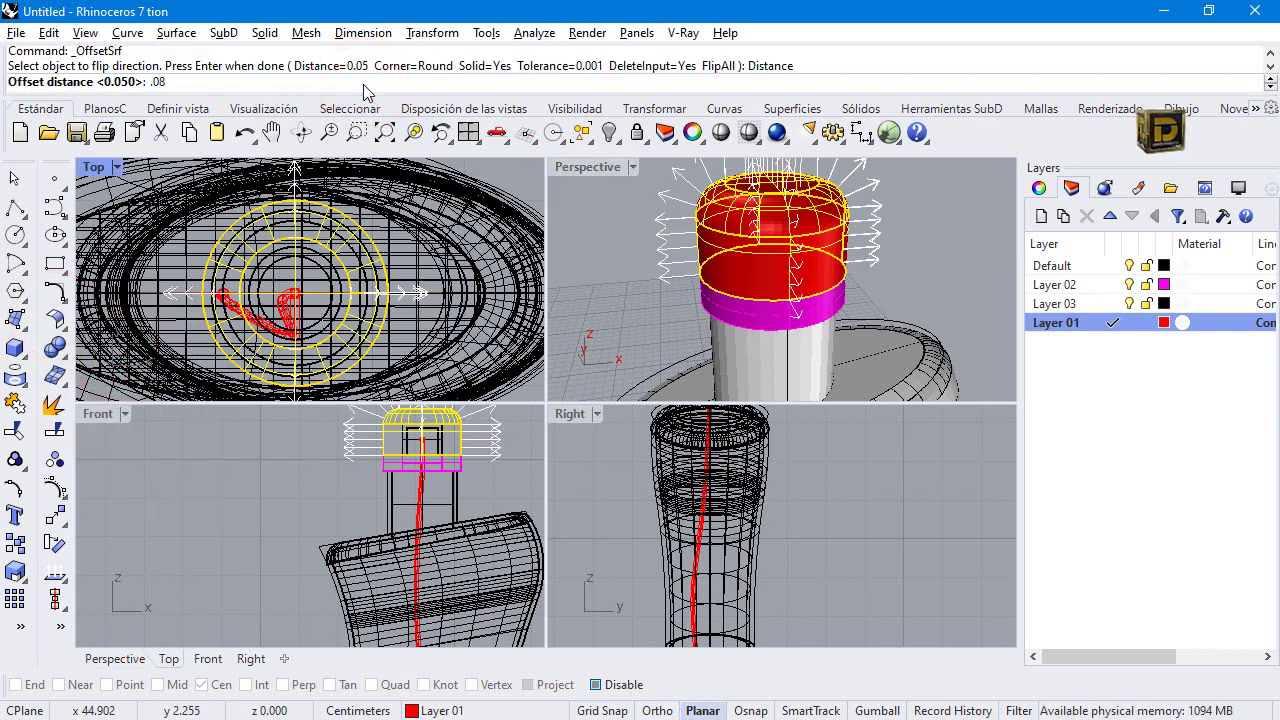
pyautogui.press('Return')
pyautogui.press('Return')
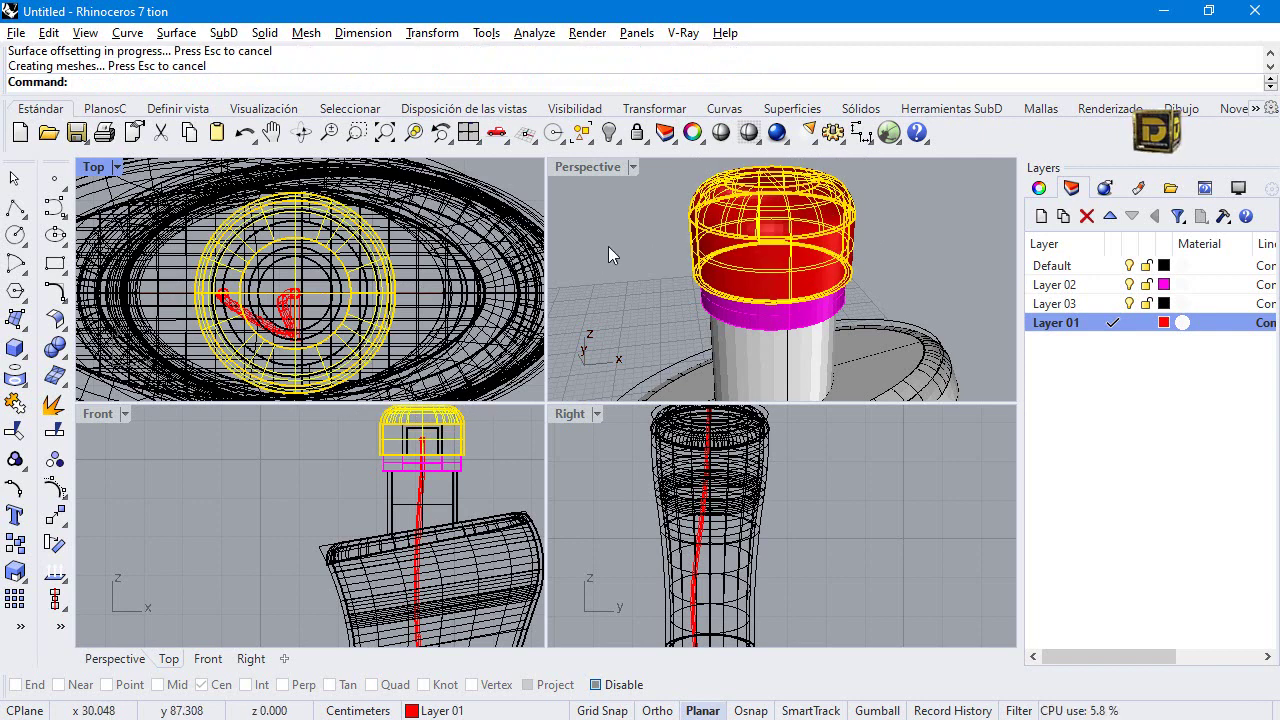
pyautogui.click(651, 231)
pyautogui.scroll(-3, 761, 283)
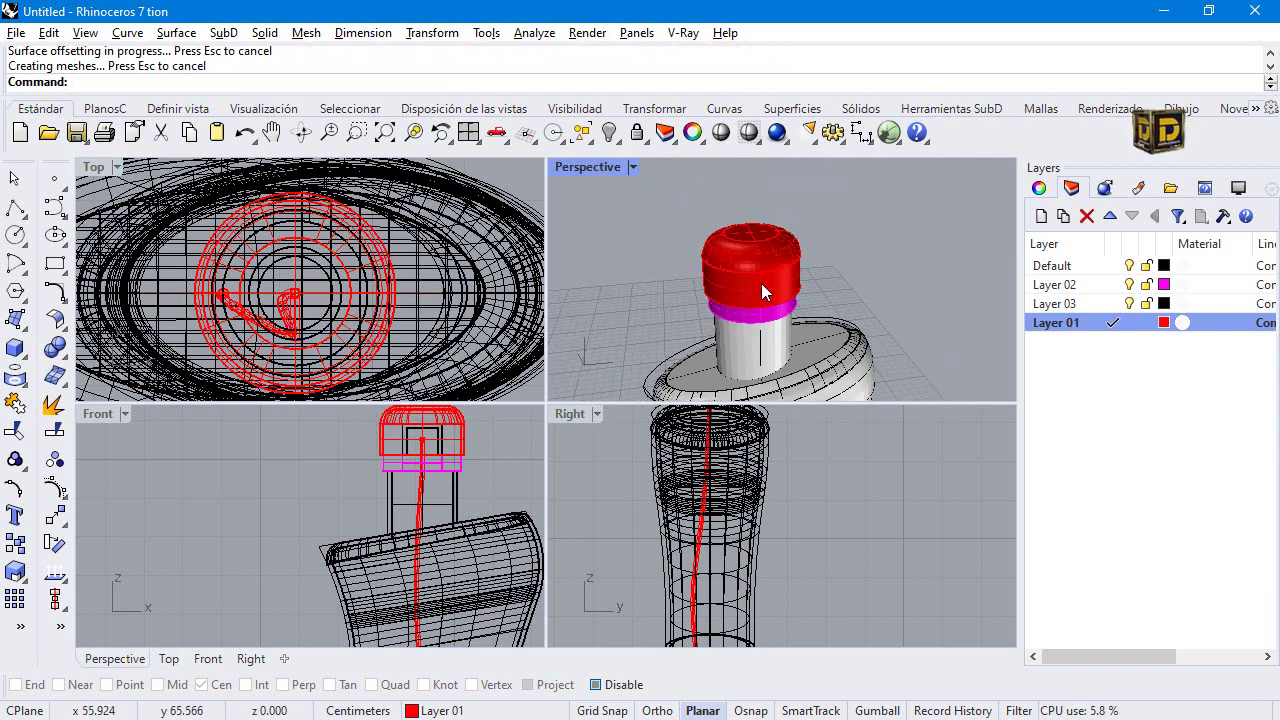
pyautogui.click(761, 283)
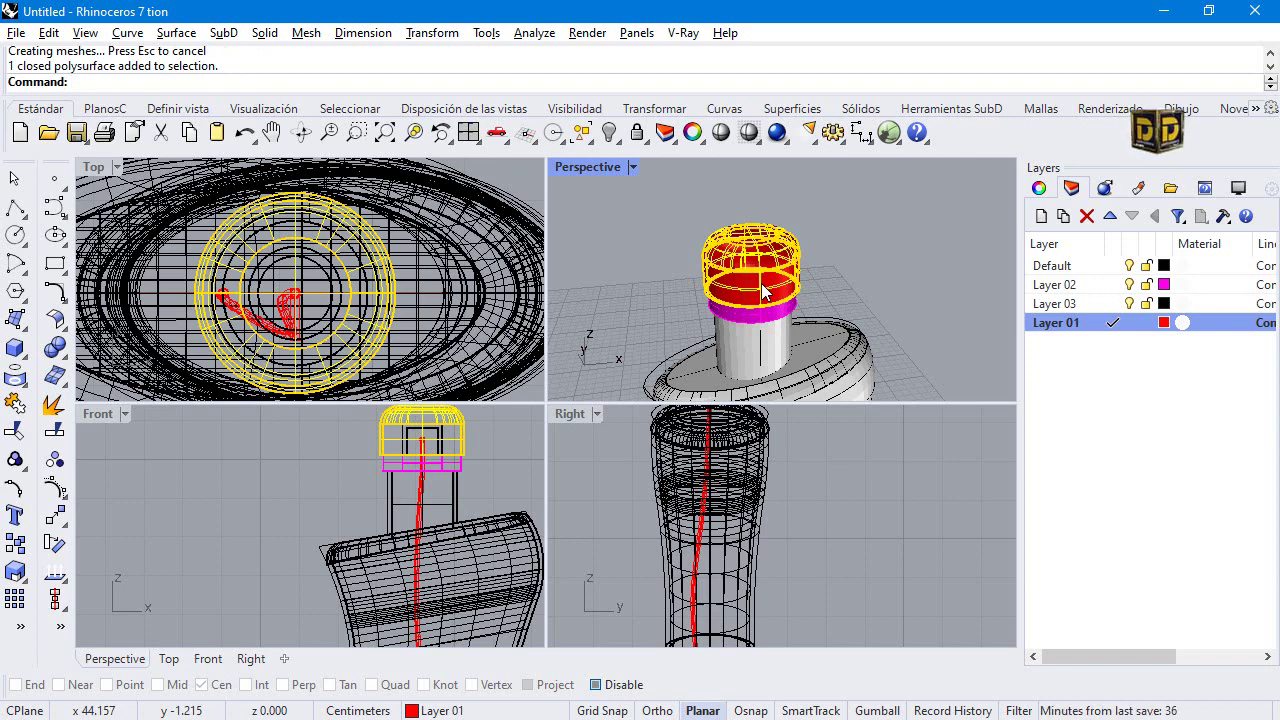
pyautogui.click(903, 235)
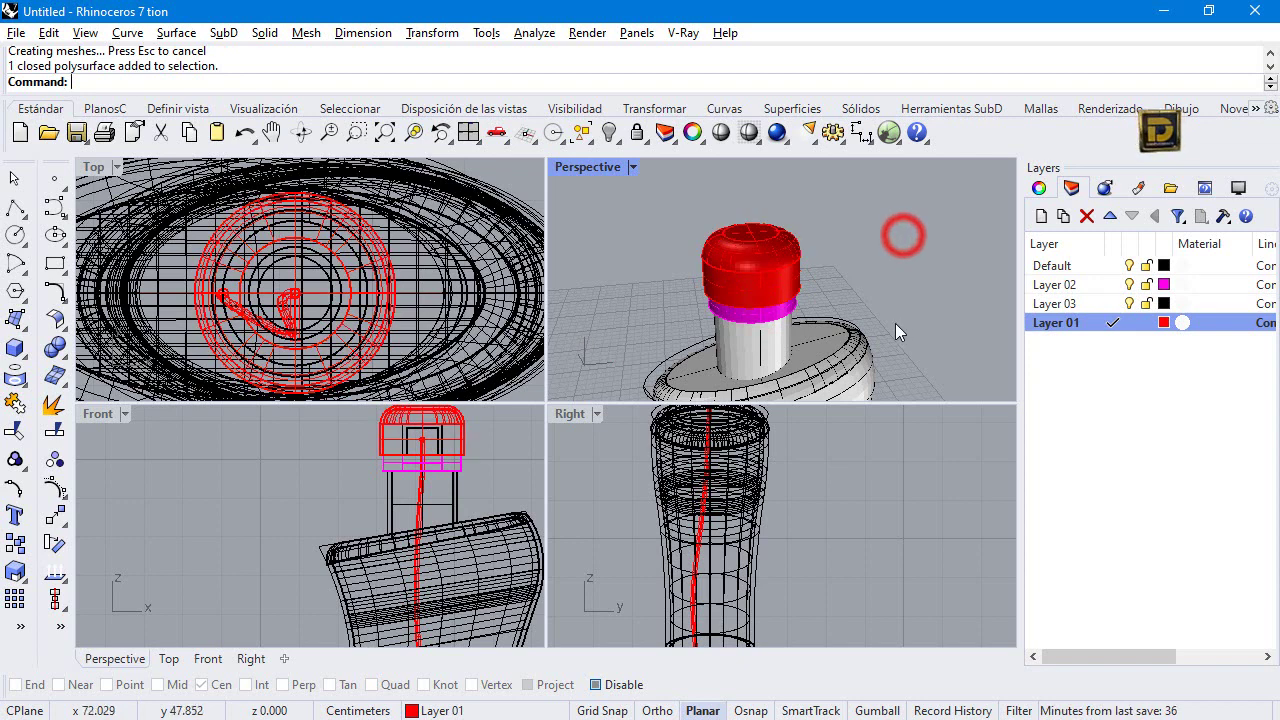
# Duplicate the edge where the neck's base meets the bottle shoulder as a curve on the current layer.
pyautogui.moveTo(895, 323); pyautogui.dragTo(735, 343, button='right')
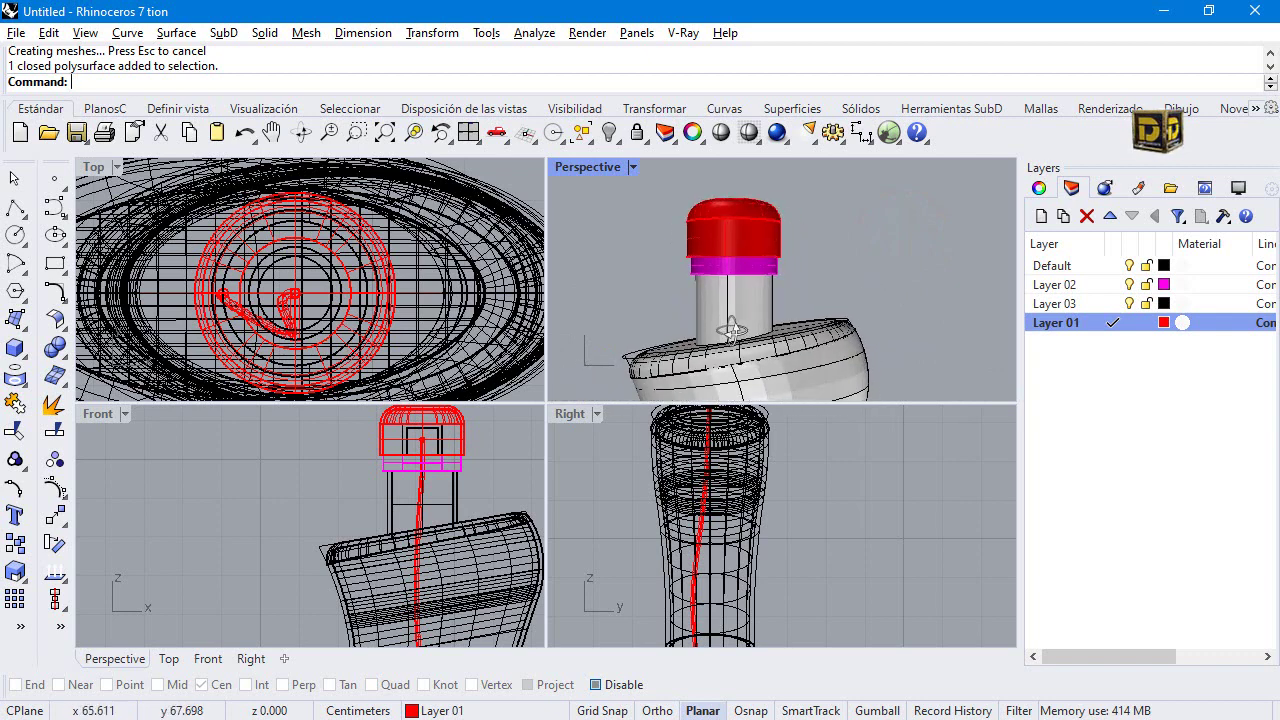
pyautogui.rightClick(735, 343)
pyautogui.scroll(1, 735, 343)
pyautogui.rightClick(735, 345)
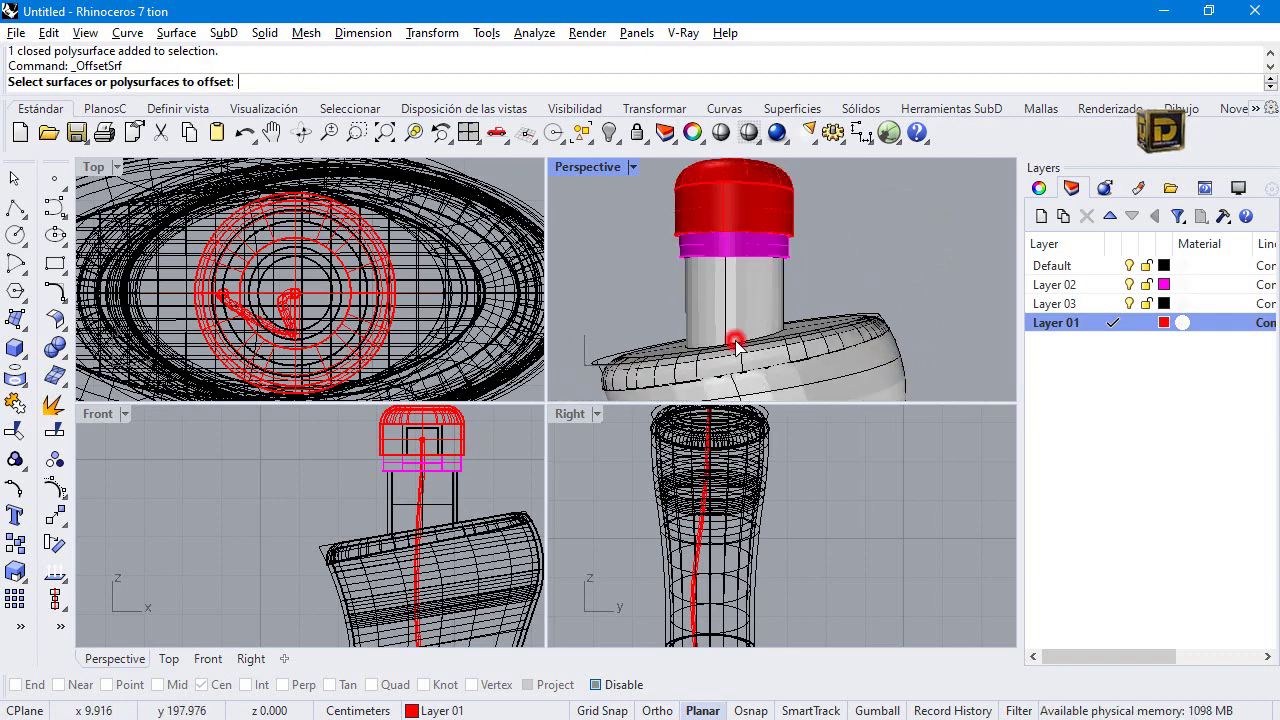
pyautogui.click(17, 385)
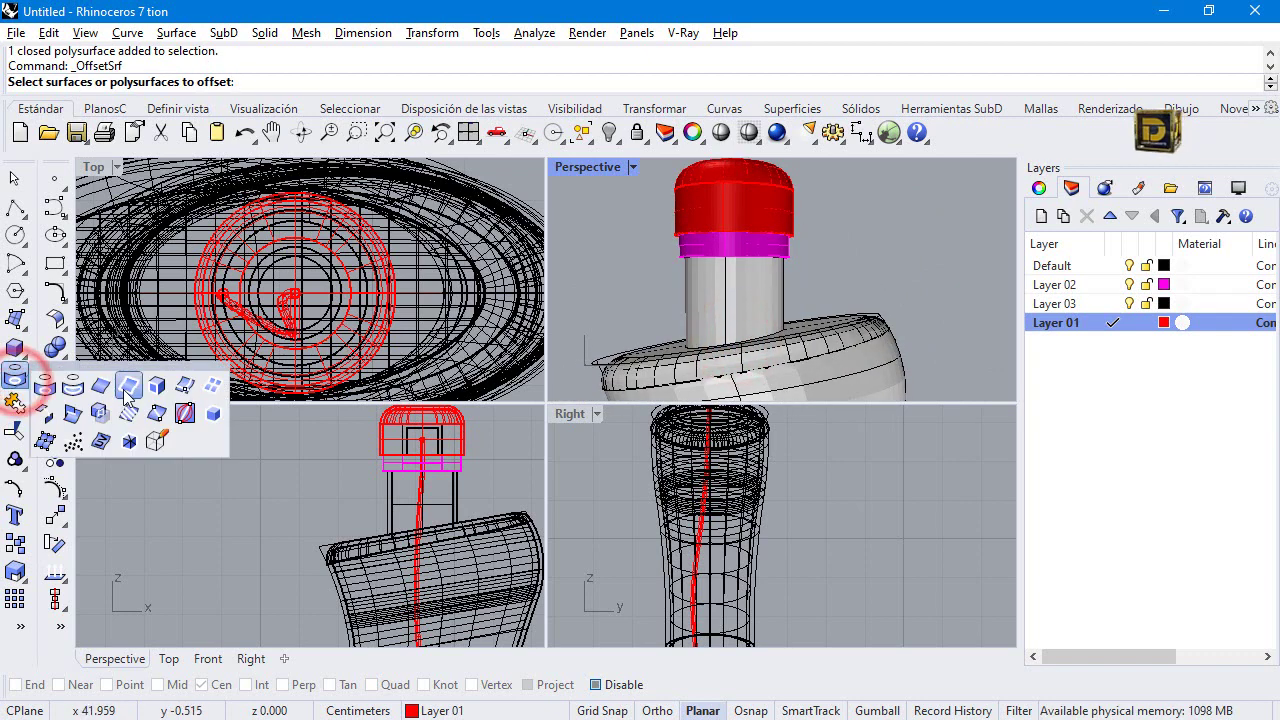
pyautogui.click(108, 392)
pyautogui.click(713, 343)
pyautogui.rightClick(713, 343)
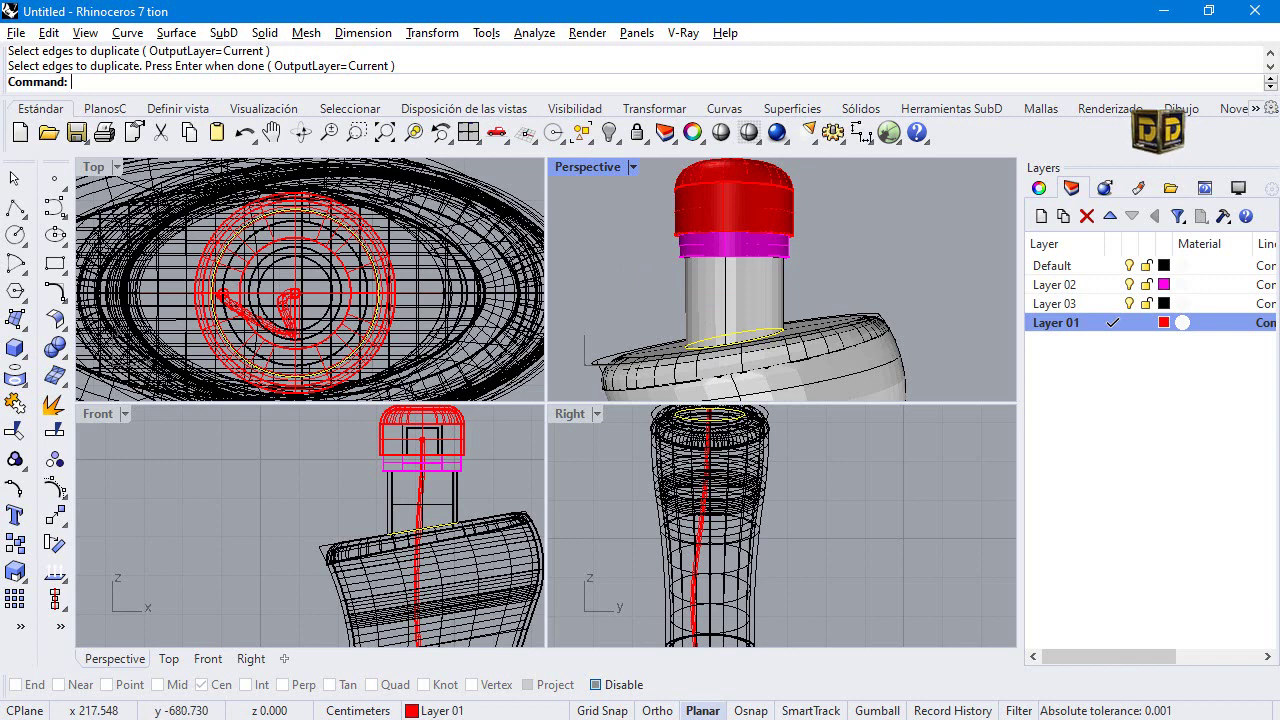
# Draw a single polyline segment from the magenta collar's lower outer edge to the duplicated neck-base curve, using the Quad object snap.
pyautogui.click(15, 207)
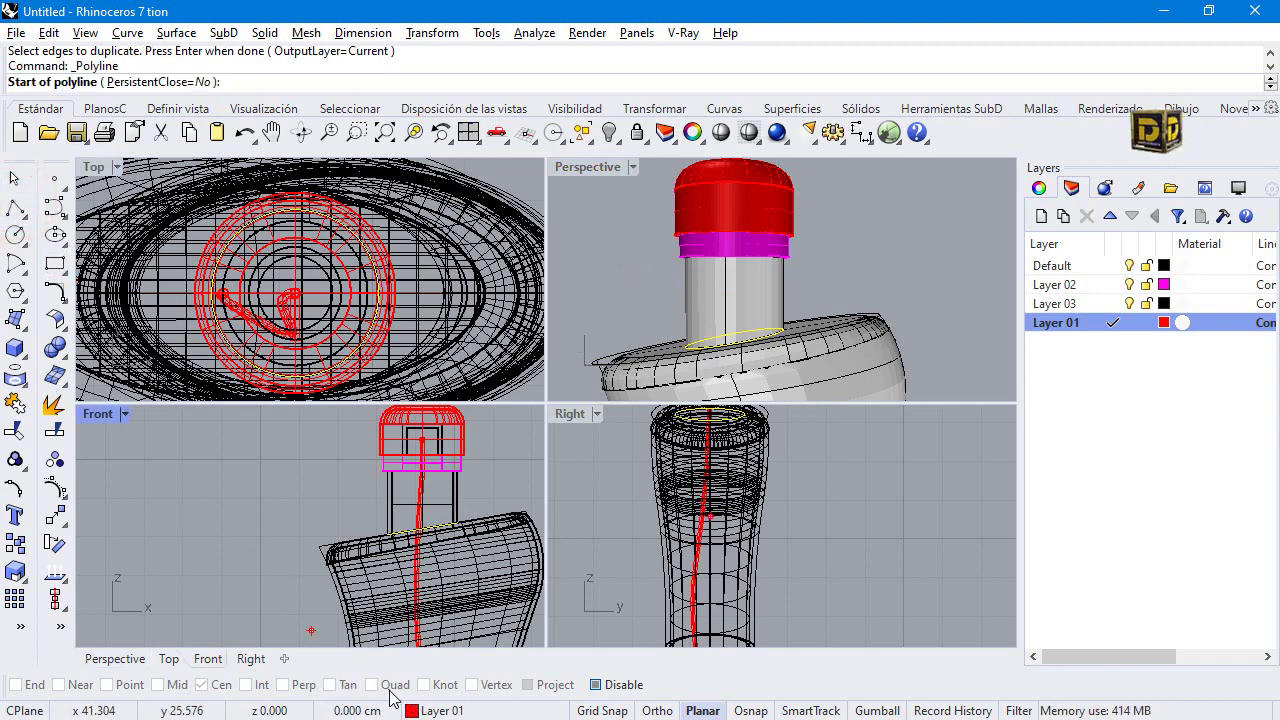
pyautogui.click(611, 688)
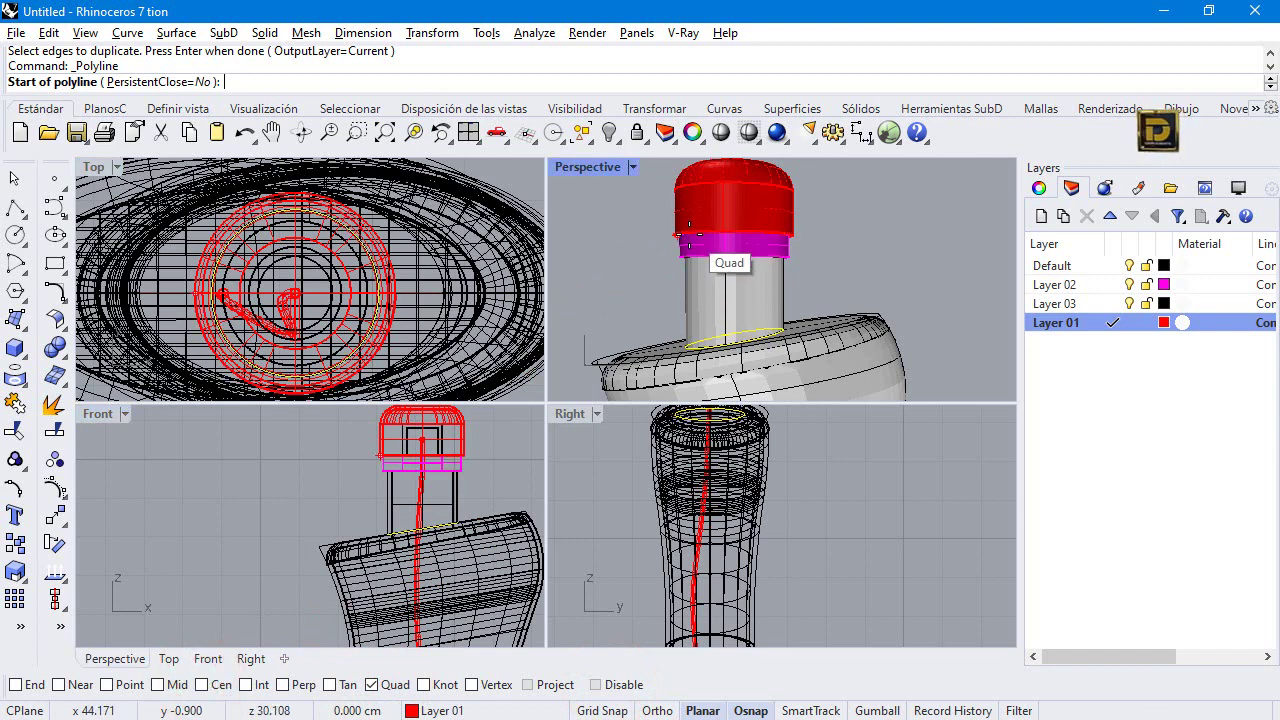
pyautogui.click(679, 257)
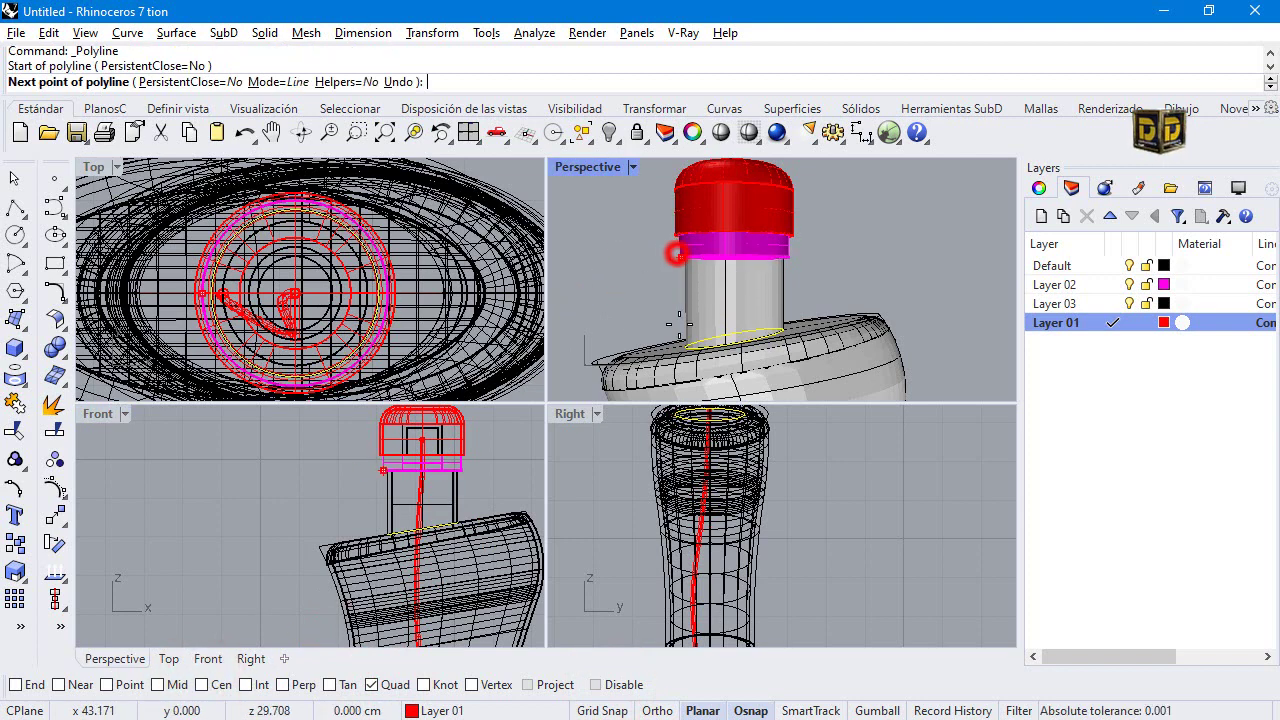
pyautogui.click(683, 352)
pyautogui.rightClick(663, 366)
pyautogui.rightClick(663, 366)
pyautogui.scroll(2, 660, 280)
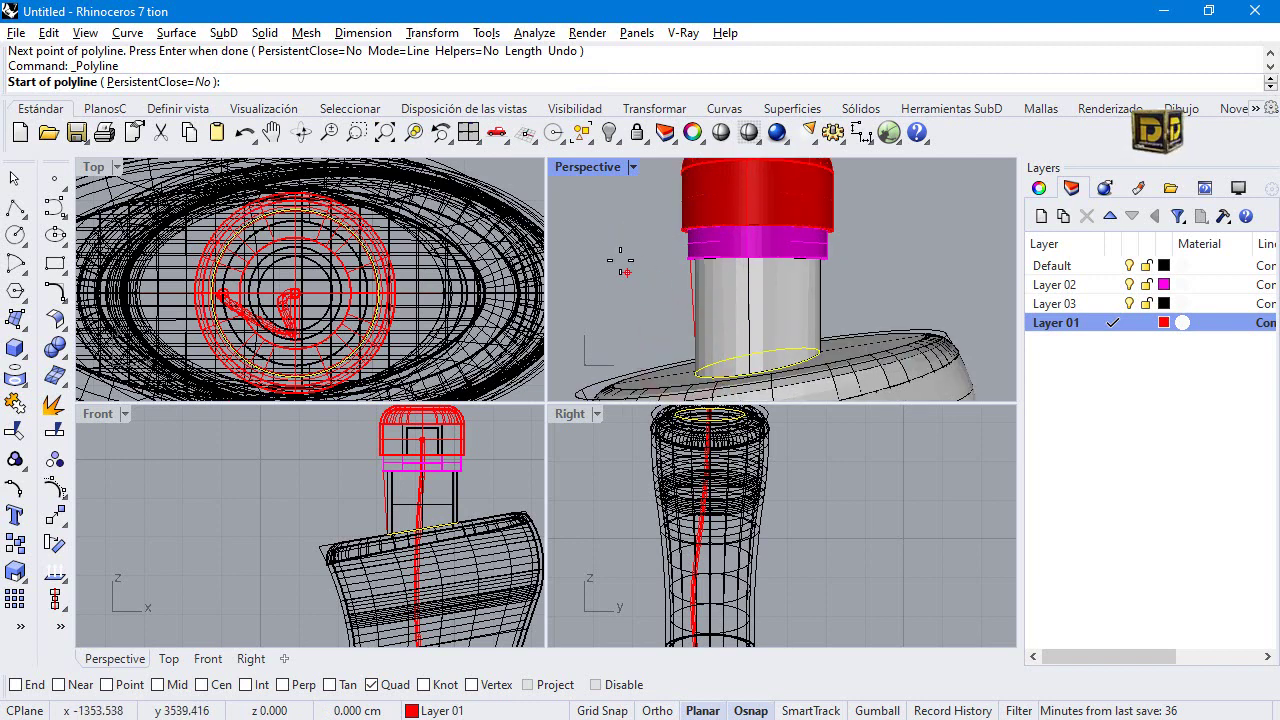
pyautogui.press('Escape')
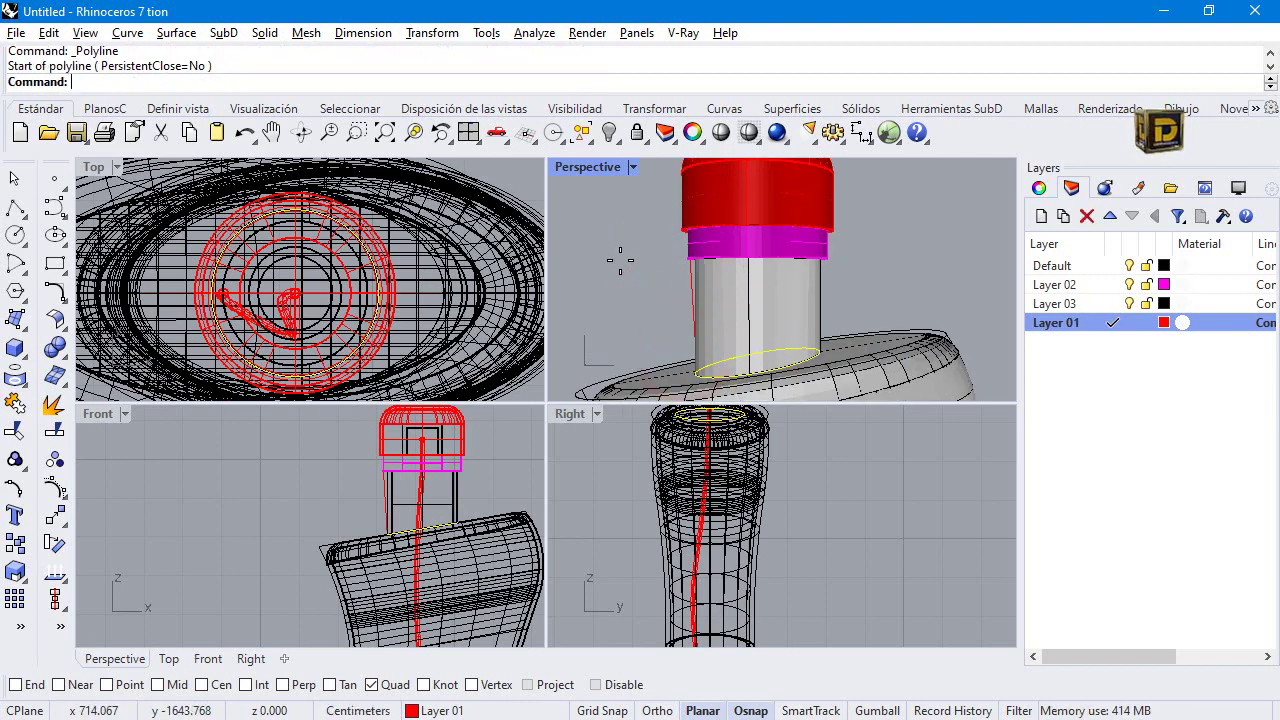
# Sweep the connecting line along two rails, the collar's lower edge and the neck-base curve, to form a tapered sleeve around the neck.
pyautogui.moveTo(650, 295); pyautogui.dragTo(652, 333, button='right')
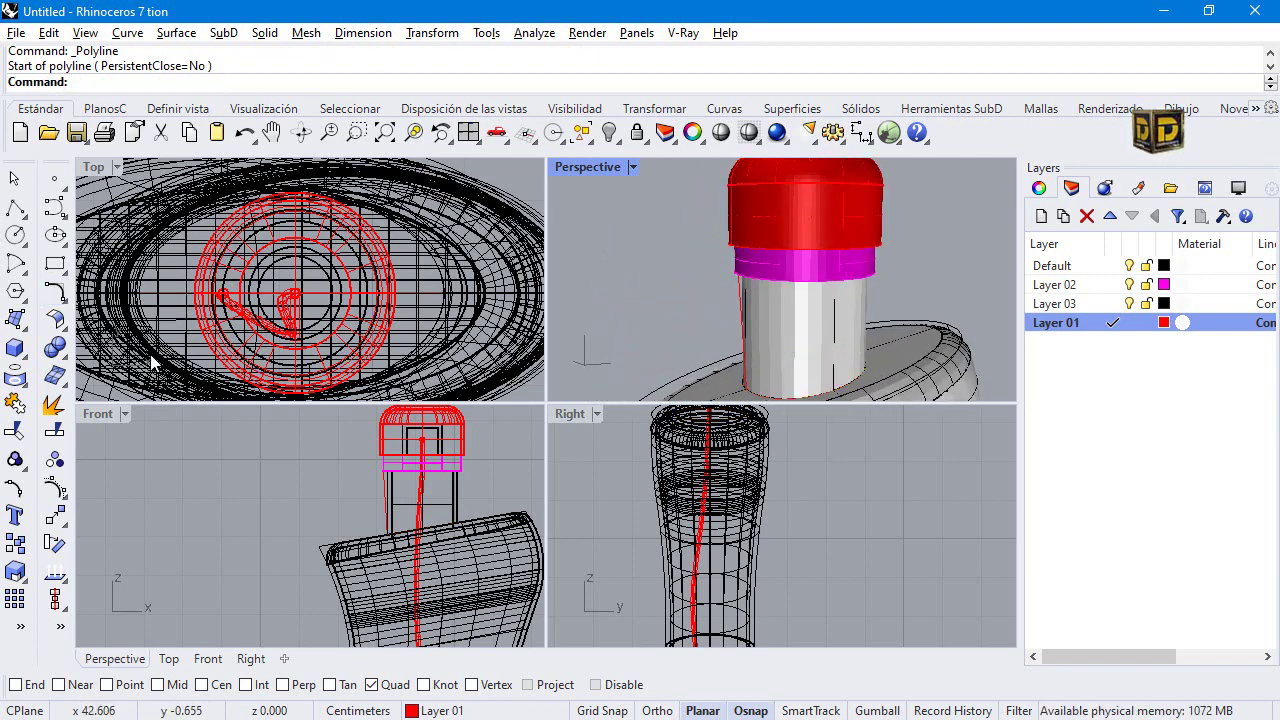
pyautogui.click(15, 347)
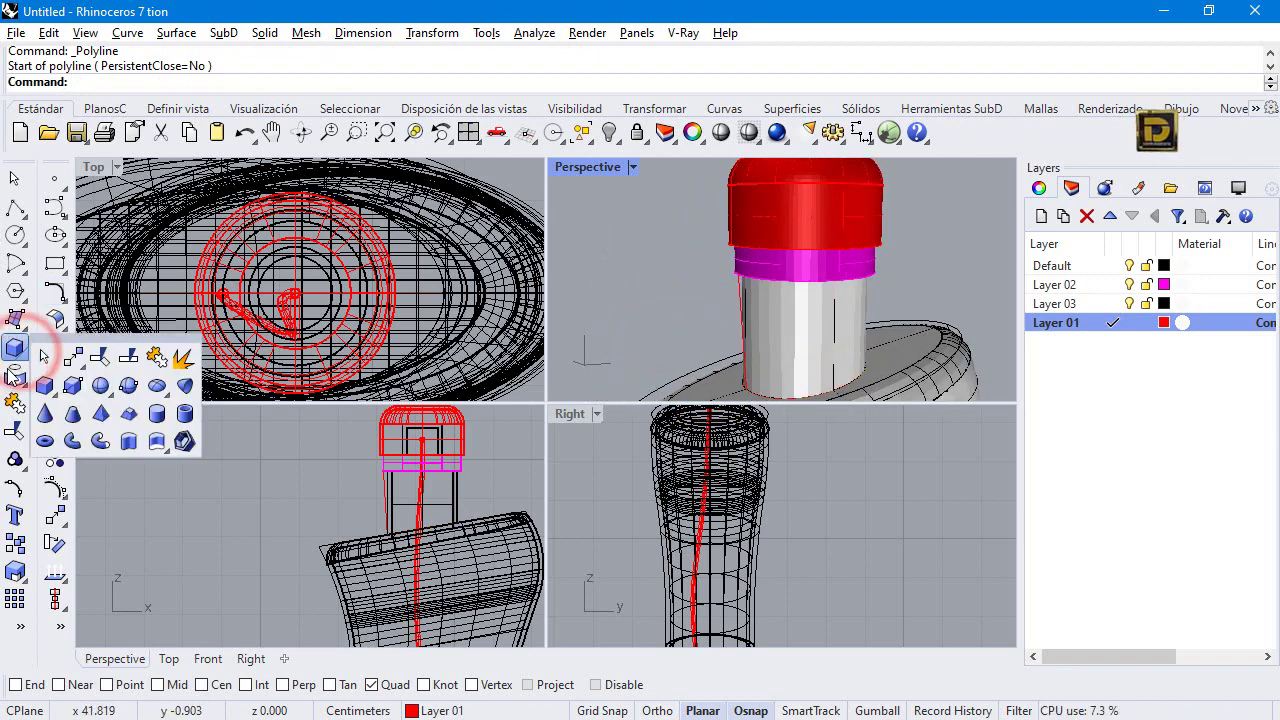
pyautogui.click(15, 318)
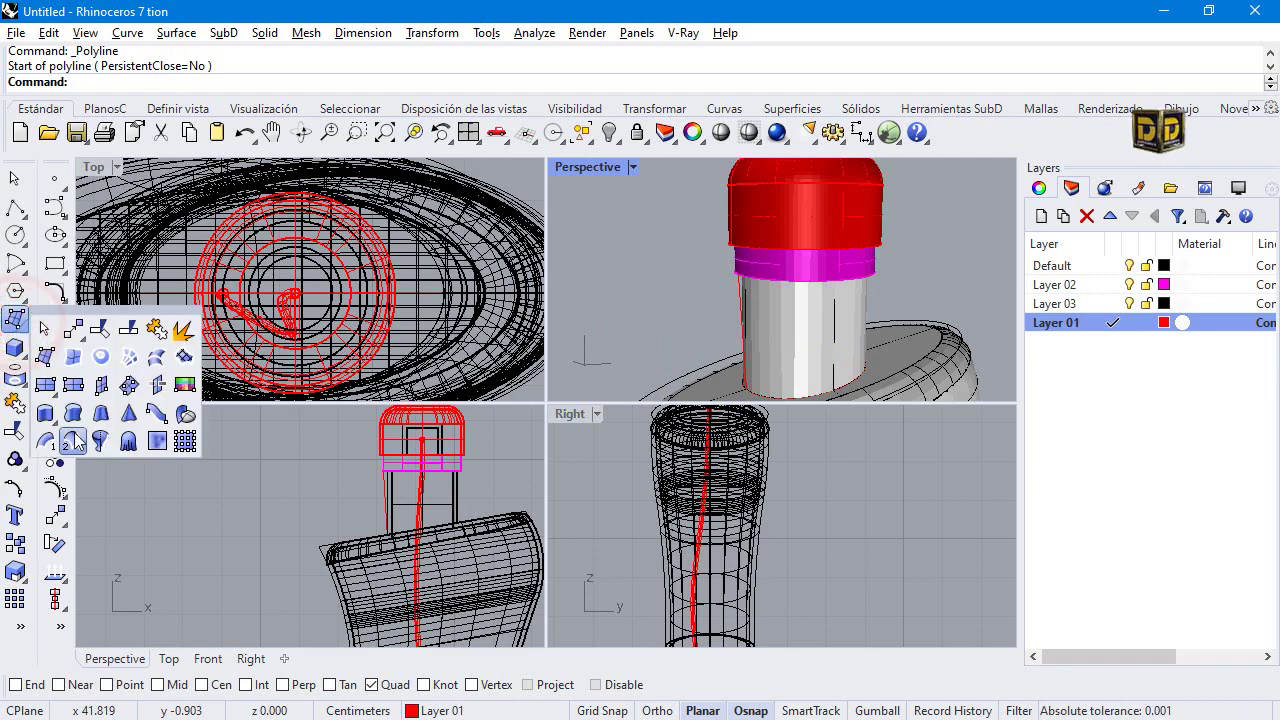
pyautogui.click(75, 432)
pyautogui.click(775, 284)
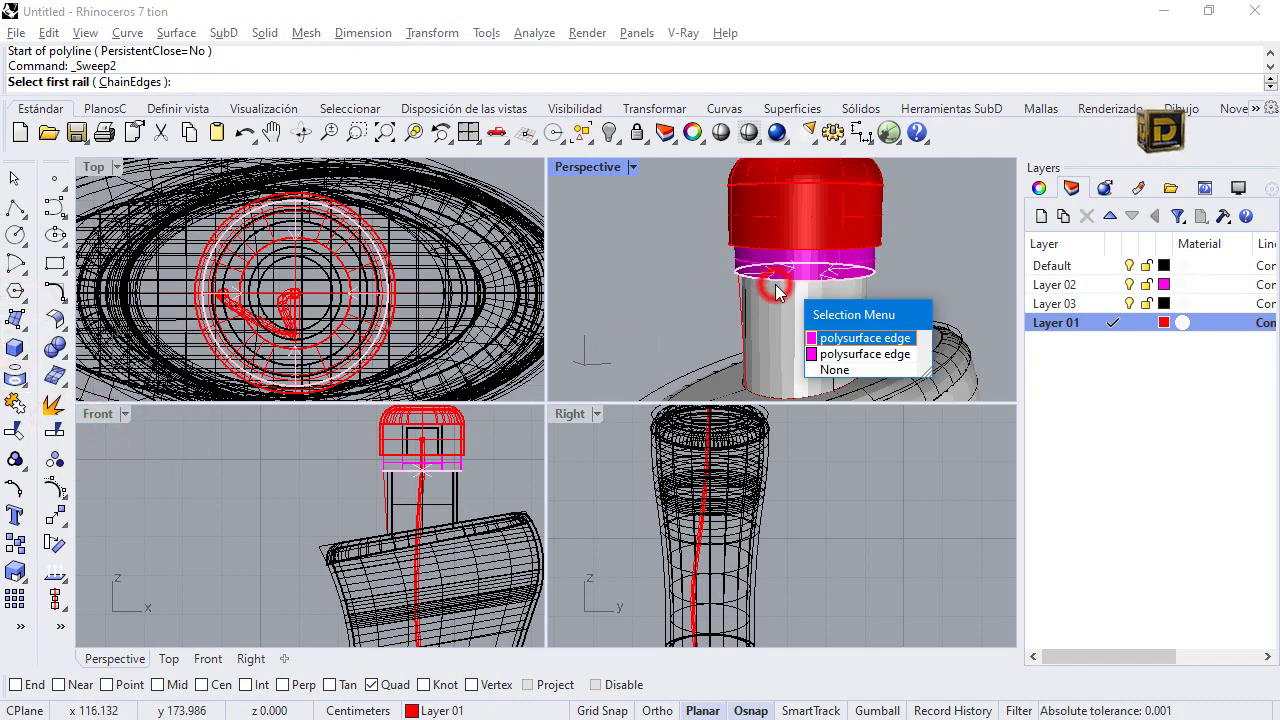
pyautogui.click(818, 330)
pyautogui.scroll(-2, 815, 335)
pyautogui.scroll(3, 800, 345)
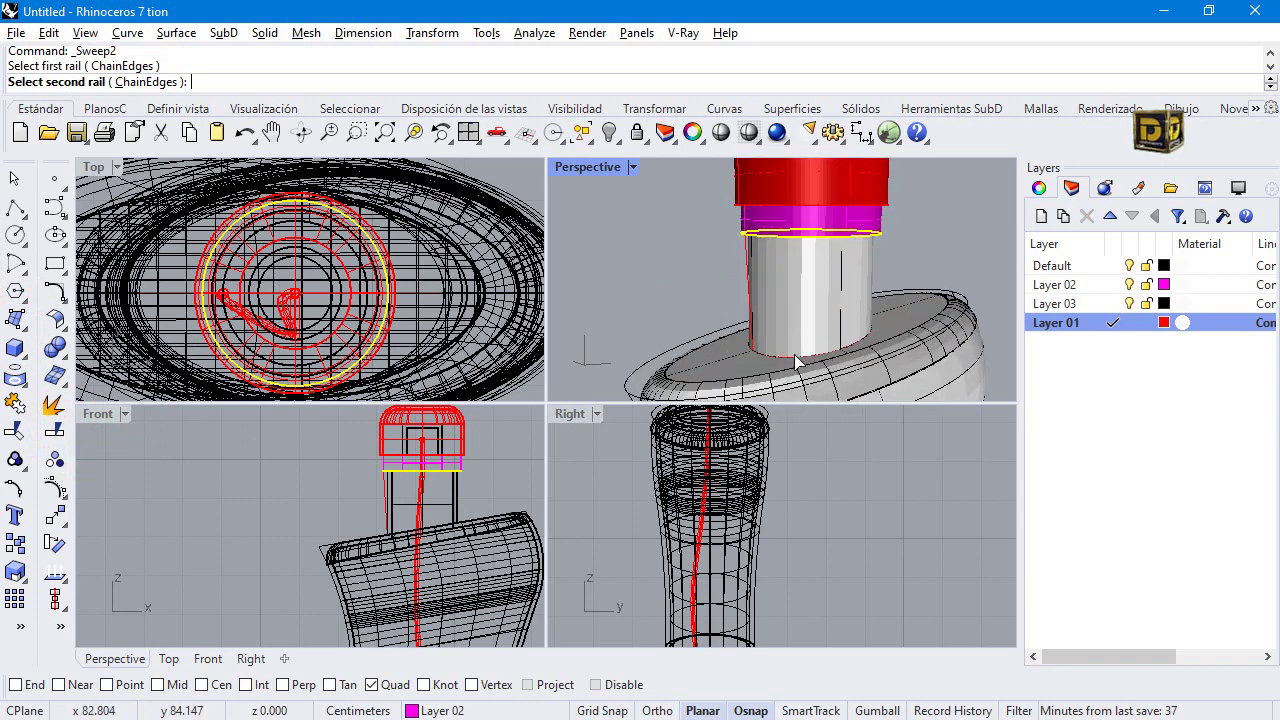
pyautogui.click(793, 356)
pyautogui.click(862, 411)
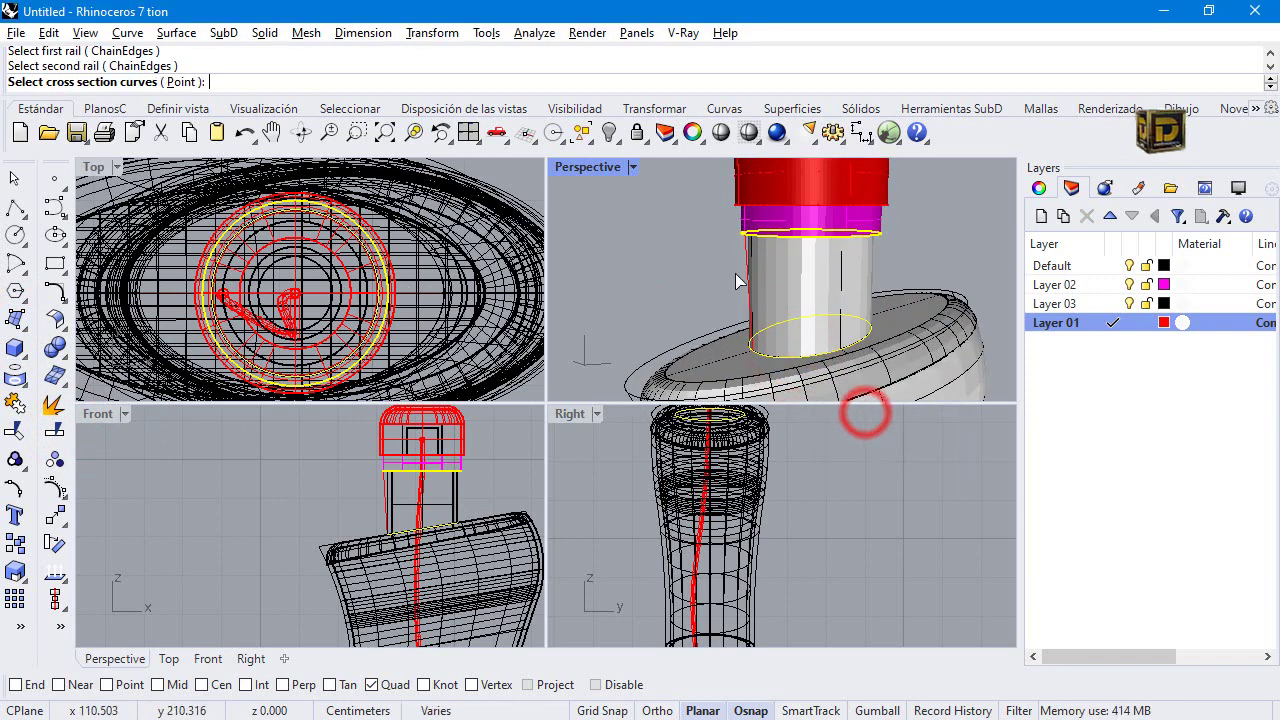
pyautogui.press('Return')
pyautogui.press('Return')
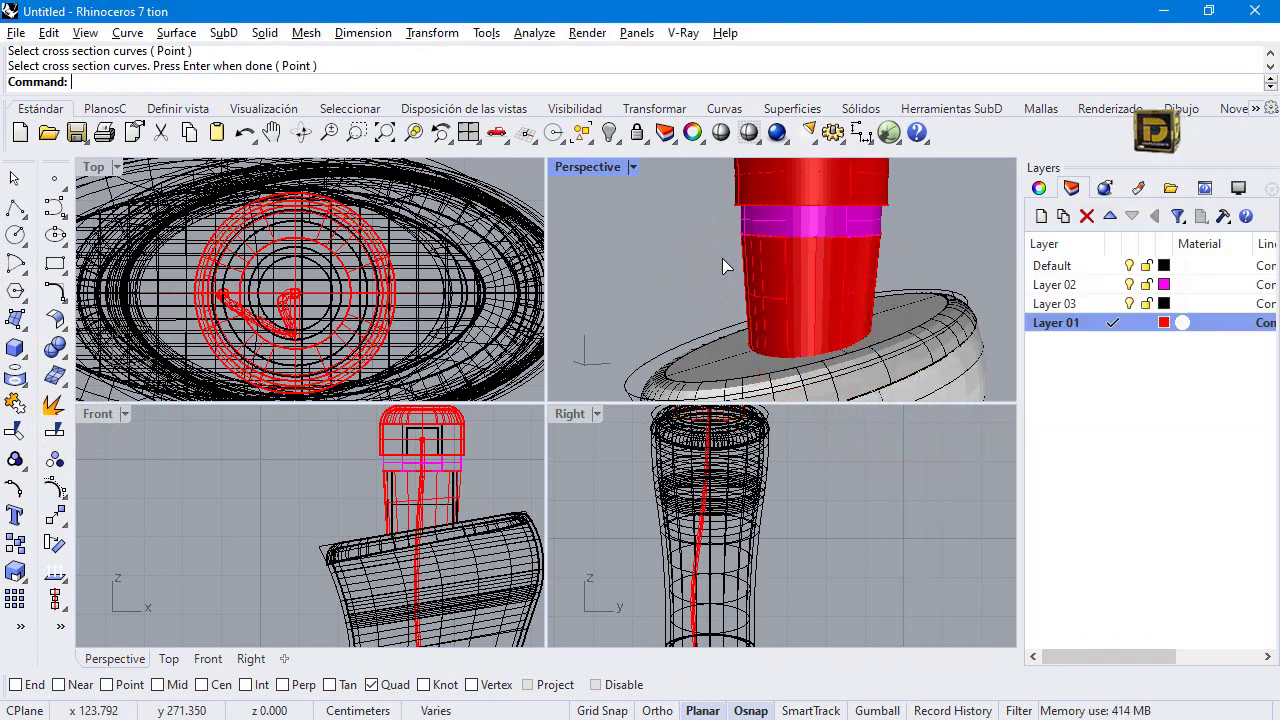
# Create a new layer coloured green and move the swept neck sleeve to it.
pyautogui.scroll(-3, 722, 258)
pyautogui.moveTo(742, 285); pyautogui.dragTo(830, 244, button='right')
pyautogui.click(830, 244)
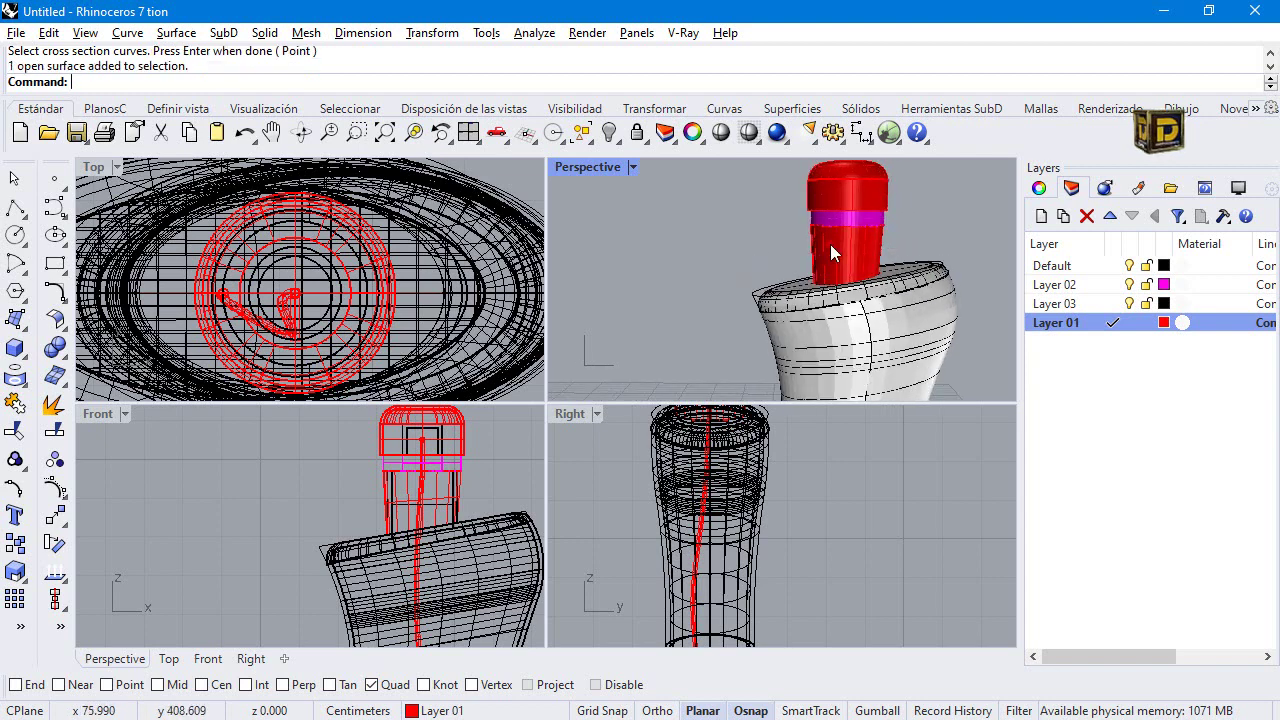
pyautogui.click(1040, 213)
pyautogui.click(1164, 341)
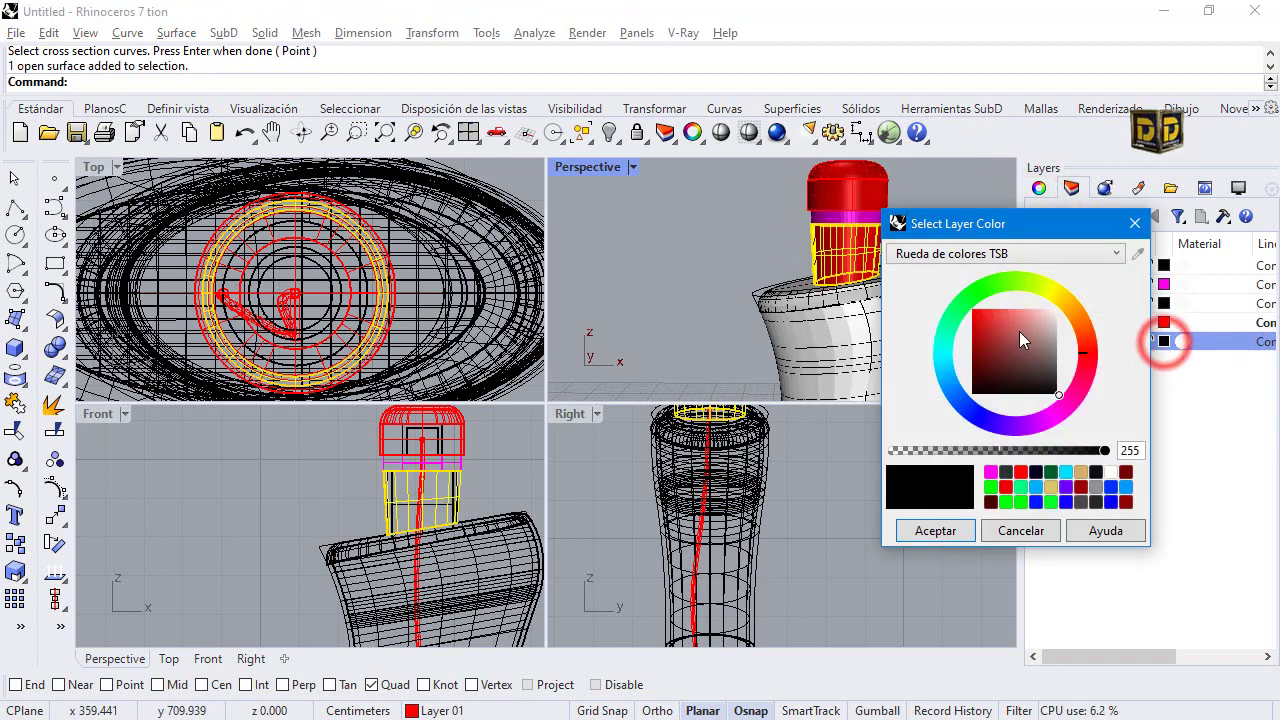
pyautogui.click(970, 305)
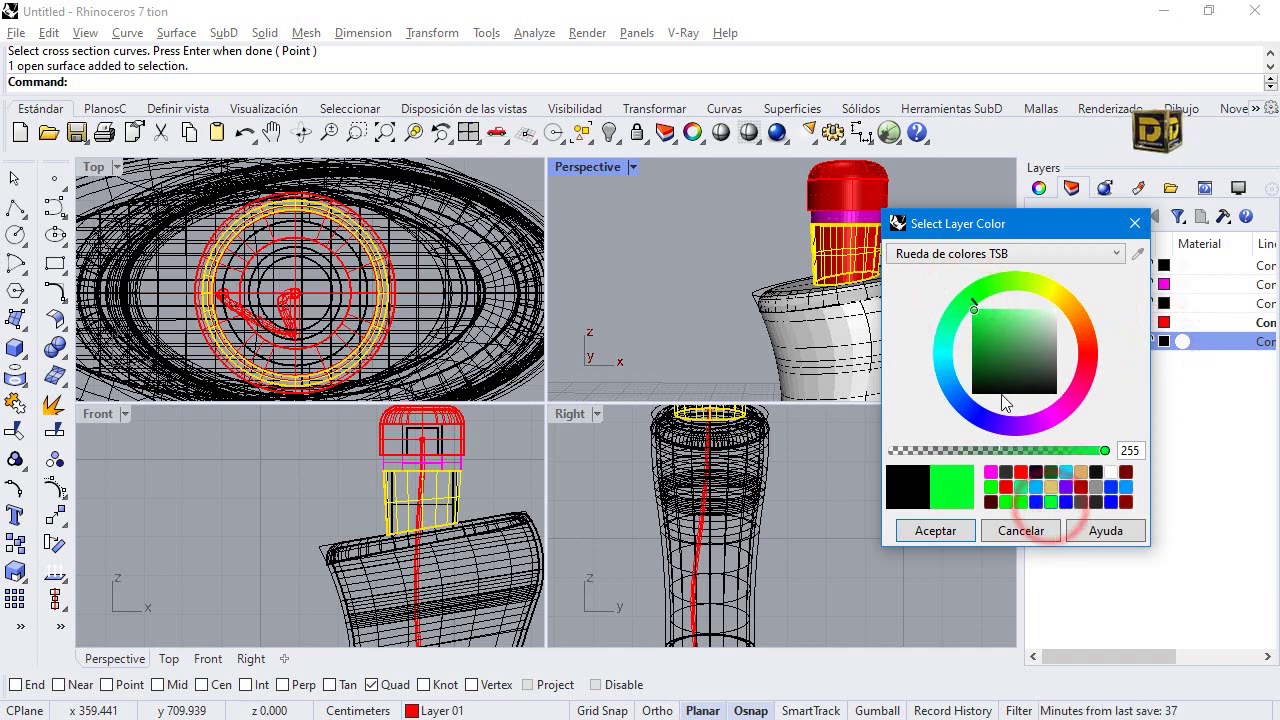
pyautogui.click(935, 530)
pyautogui.rightClick(1062, 345)
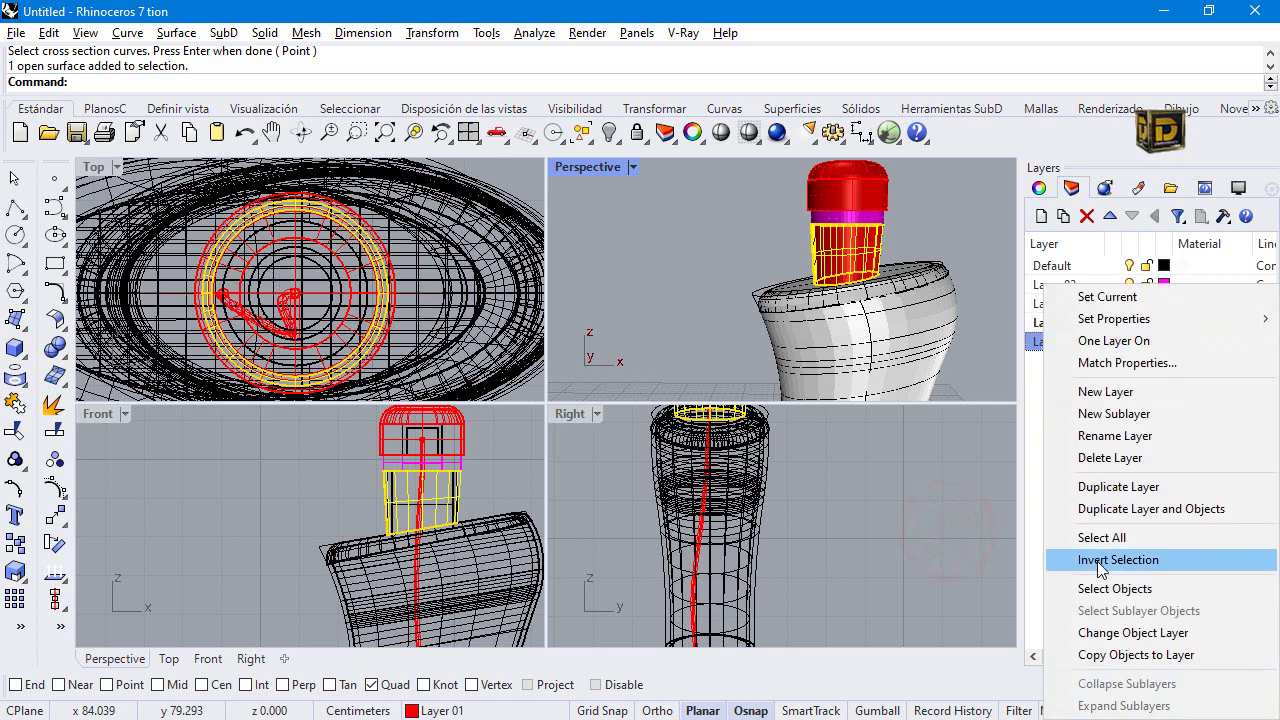
pyautogui.click(1100, 632)
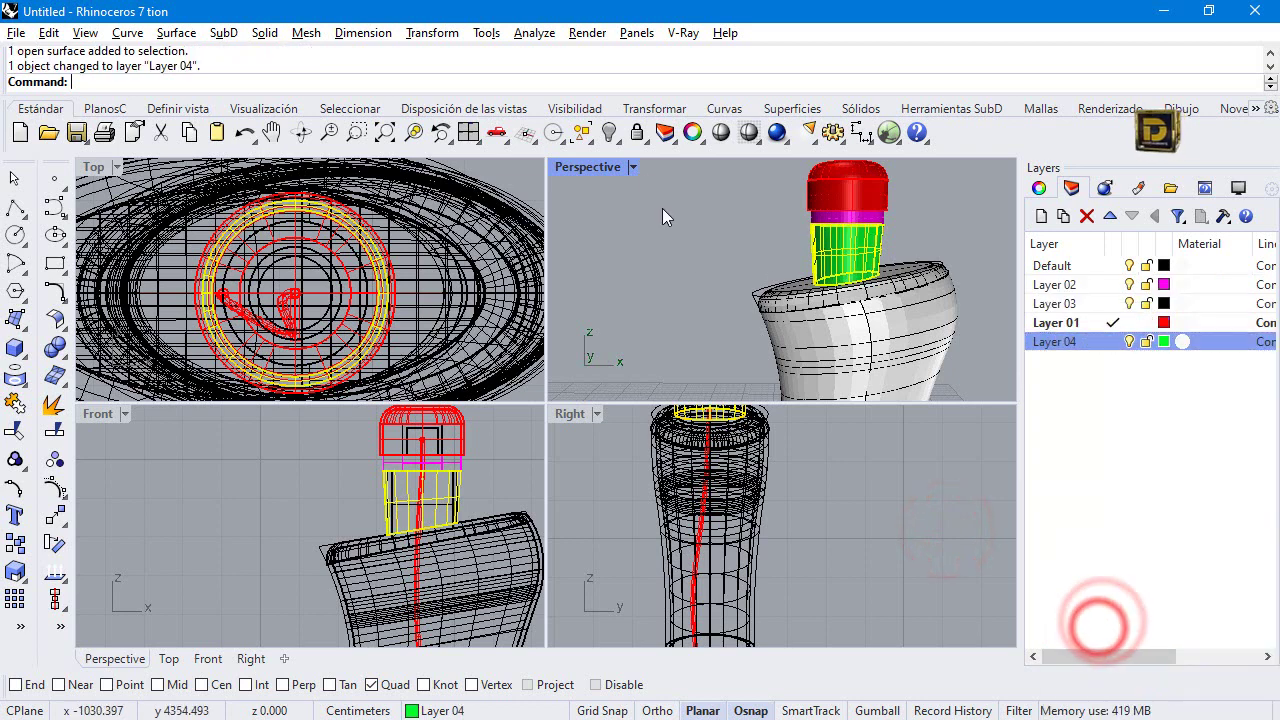
pyautogui.click(691, 263)
pyautogui.click(838, 265)
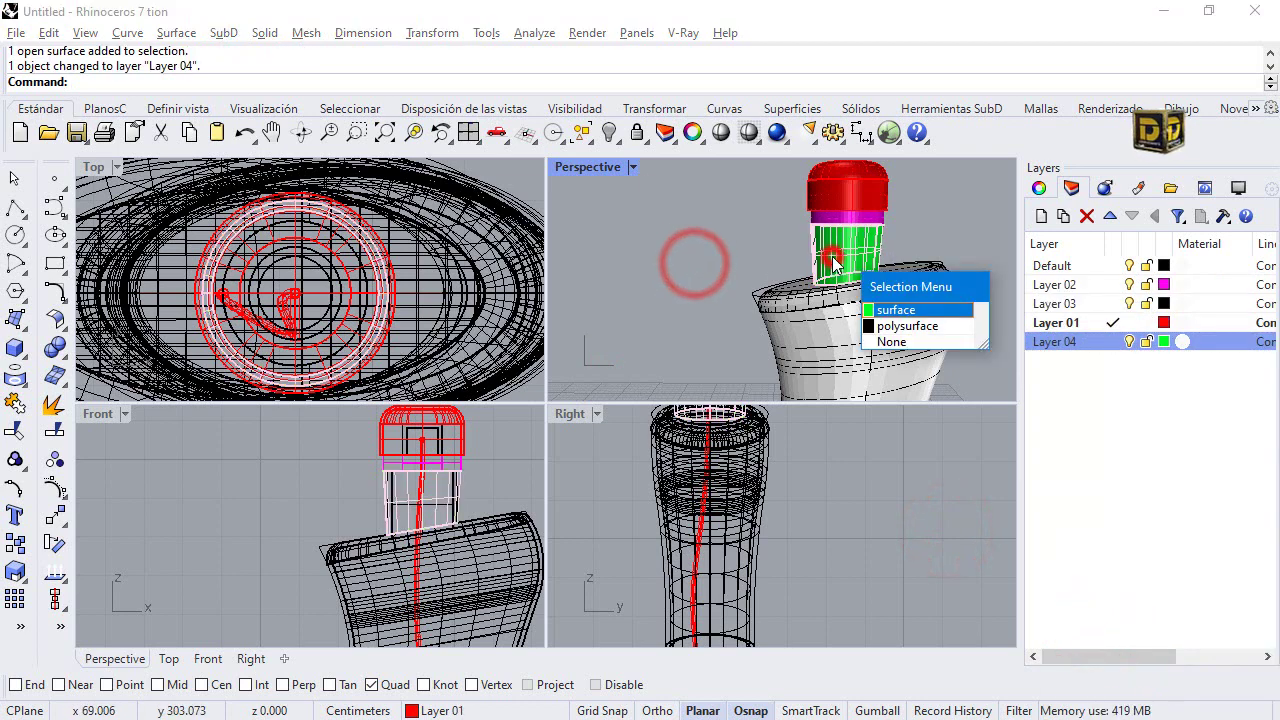
pyautogui.click(895, 310)
pyautogui.press('Return')
pyautogui.moveTo(845, 198); pyautogui.dragTo(845, 268, button='right')
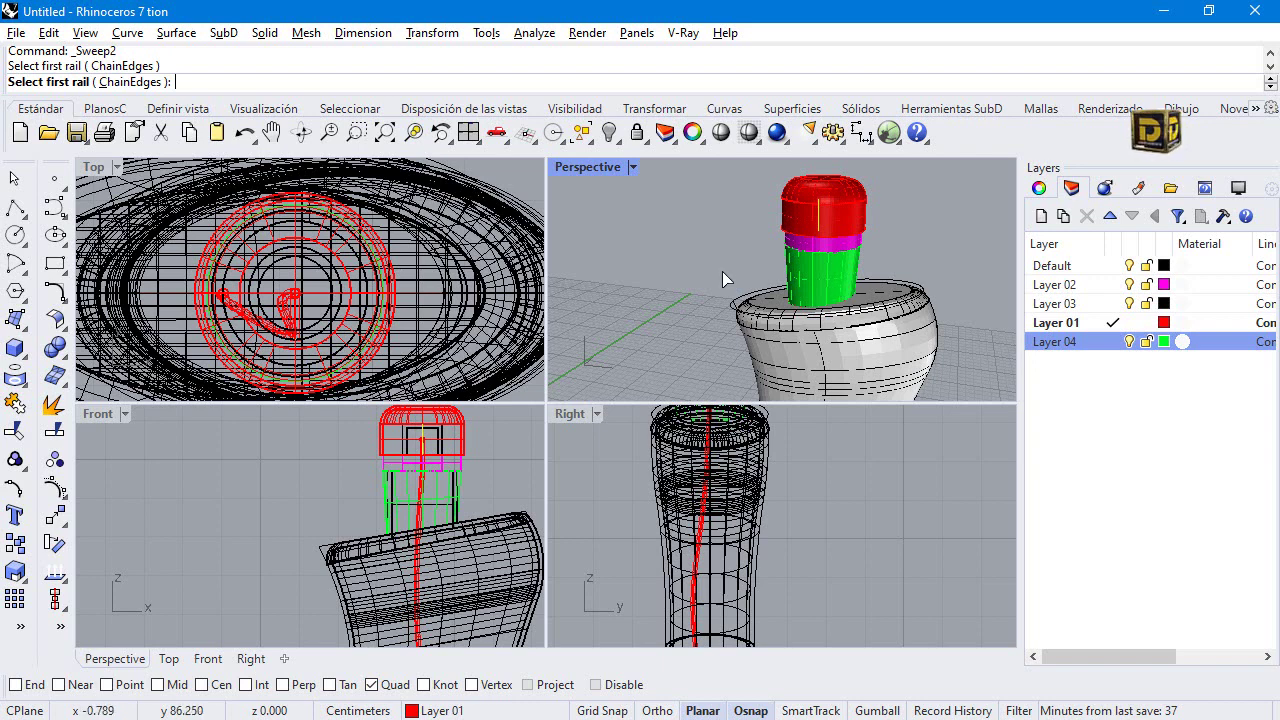
pyautogui.press('Escape')
# Hide the red outer cap, the inner stem and the magenta collar to expose the green neck sleeve.
pyautogui.moveTo(724, 273); pyautogui.dragTo(788, 236, button='right')
pyautogui.click(788, 236)
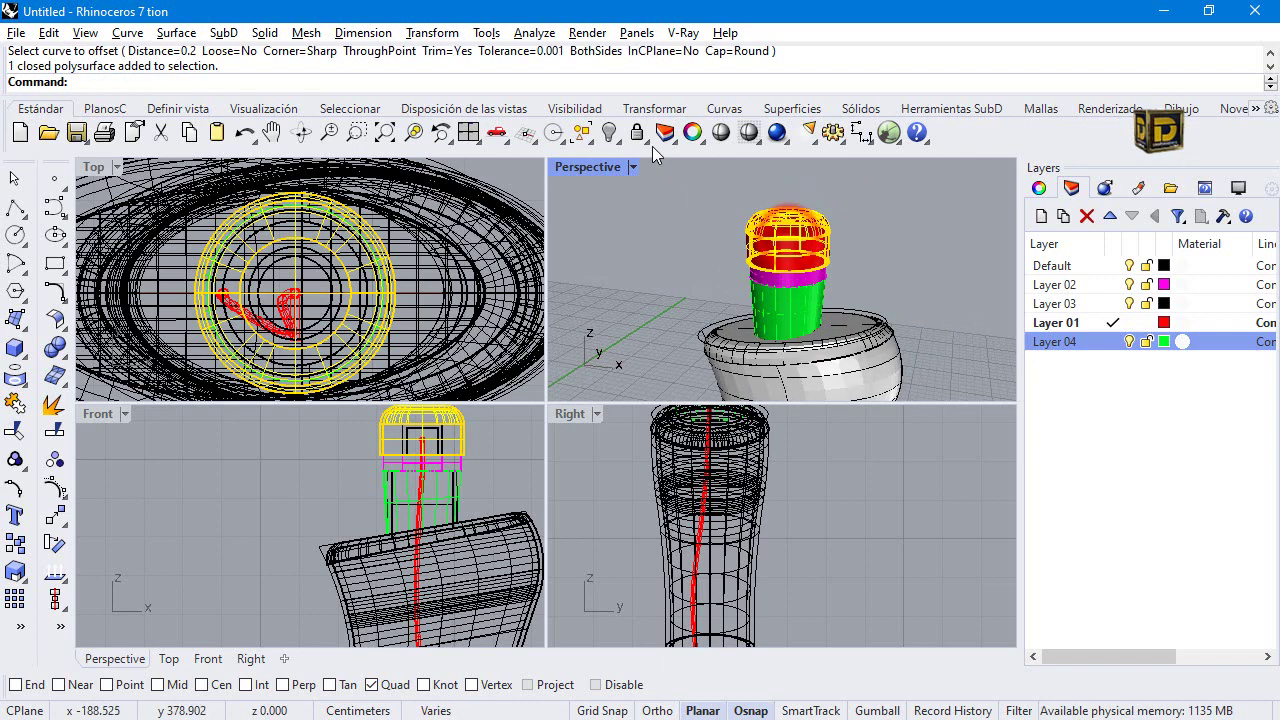
pyautogui.click(608, 133)
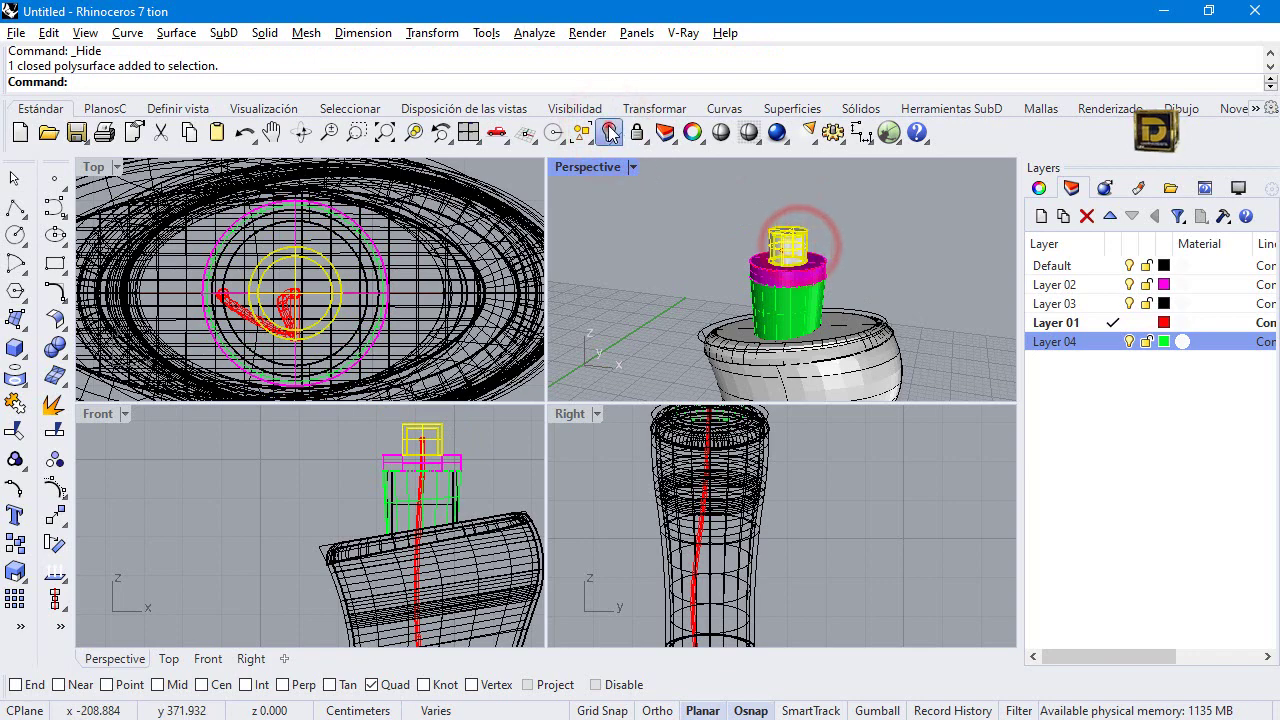
pyautogui.click(826, 272)
pyautogui.rightClick(827, 270)
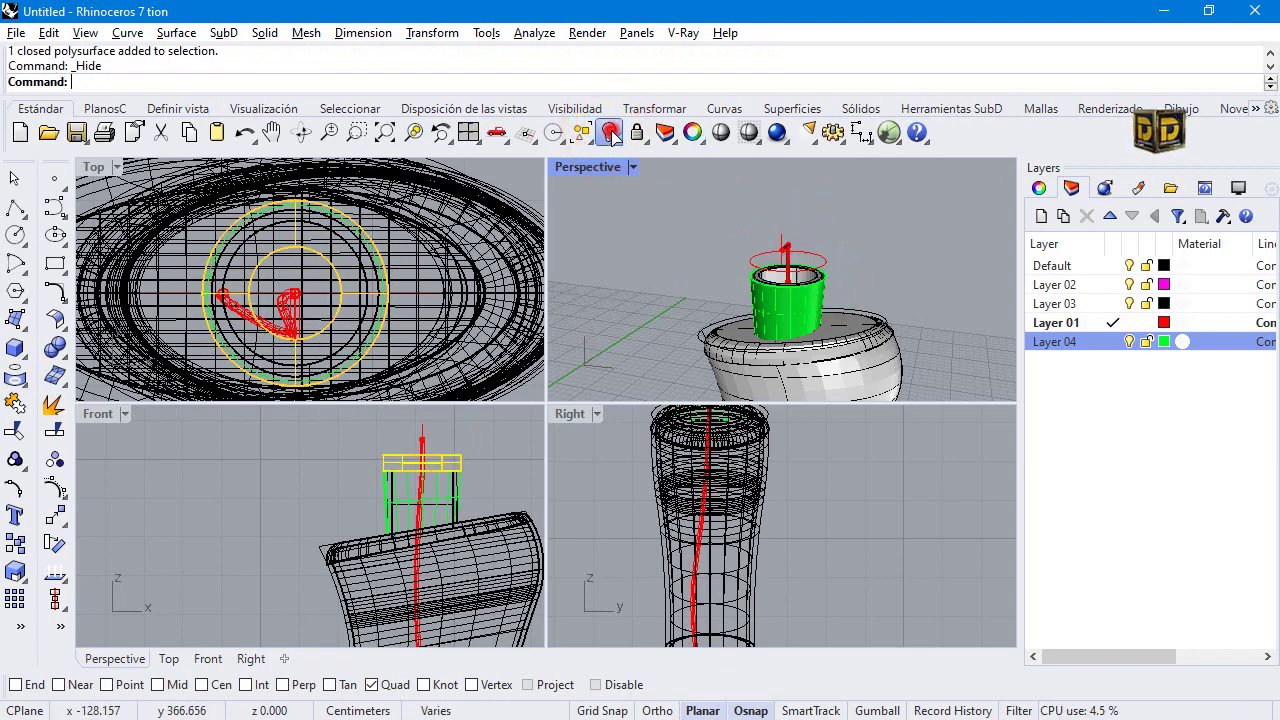
pyautogui.click(778, 312)
# Duplicate the green sleeve's upper rim edge as a curve on the current layer.
pyautogui.click(737, 286)
pyautogui.scroll(5, 737, 286)
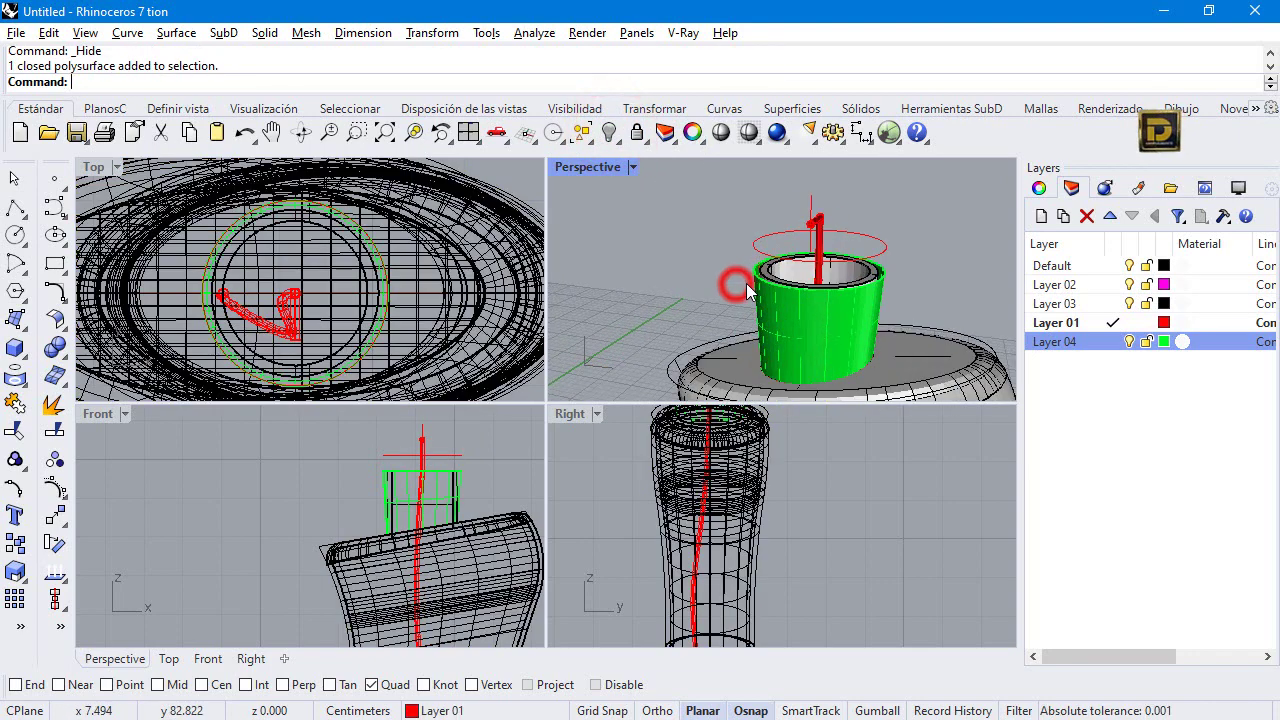
pyautogui.click(763, 283)
pyautogui.click(723, 262)
pyautogui.click(764, 253)
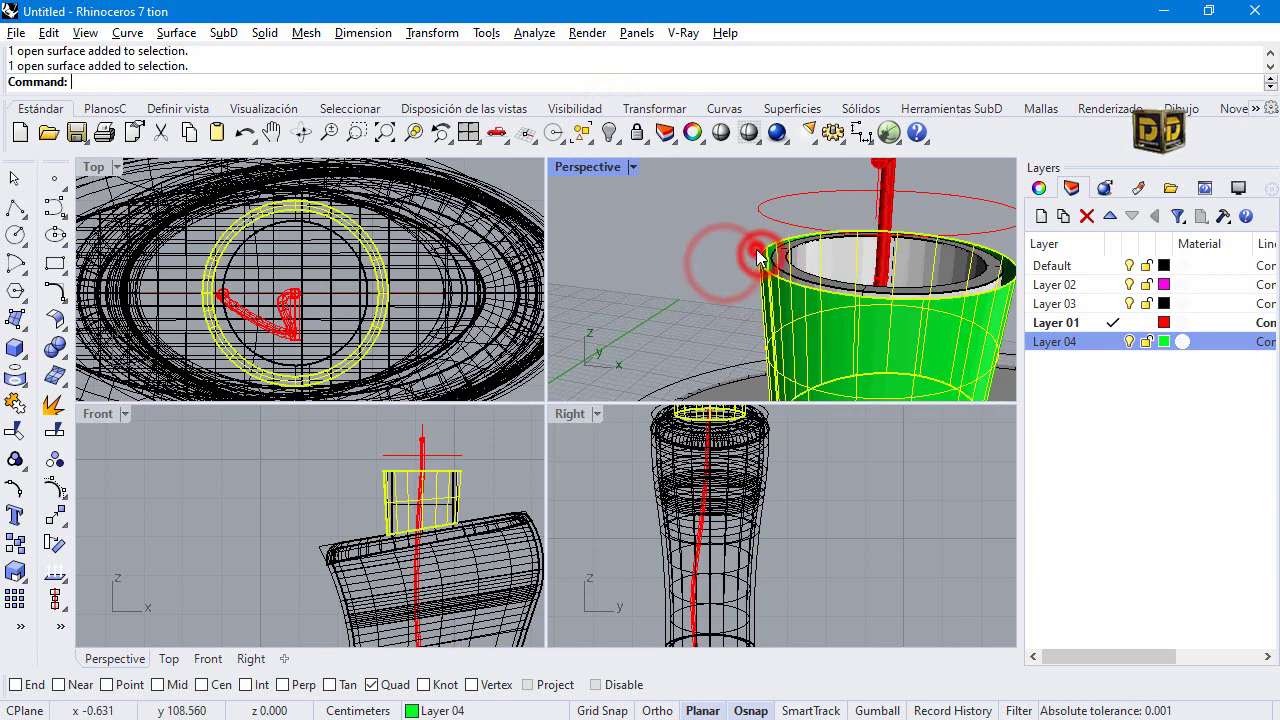
pyautogui.click(731, 254)
pyautogui.scroll(-4, 731, 176)
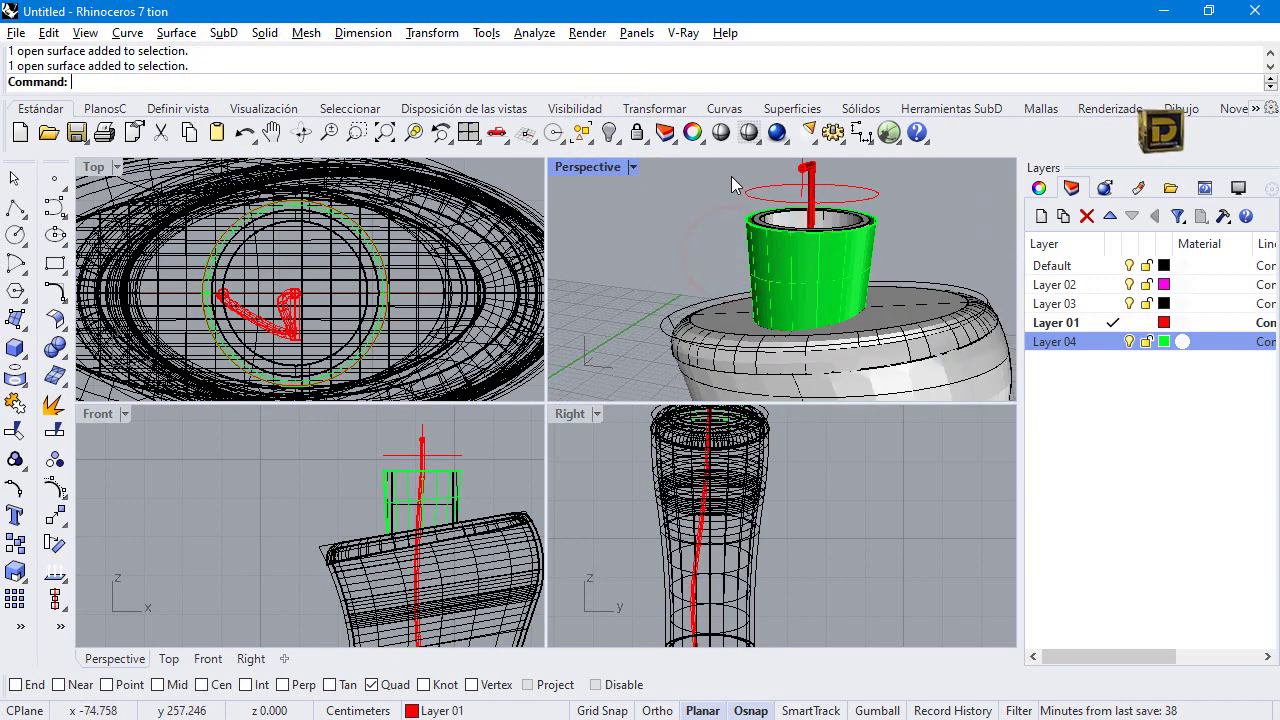
pyautogui.click(22, 324)
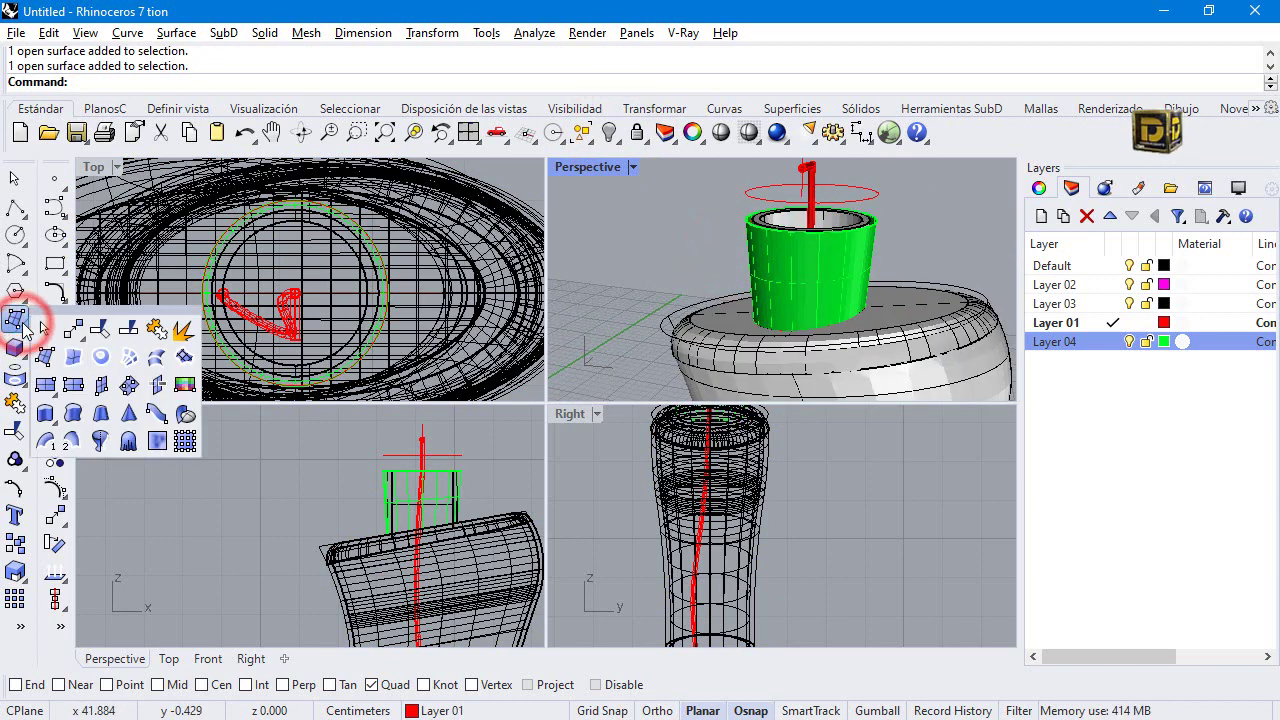
pyautogui.click(18, 384)
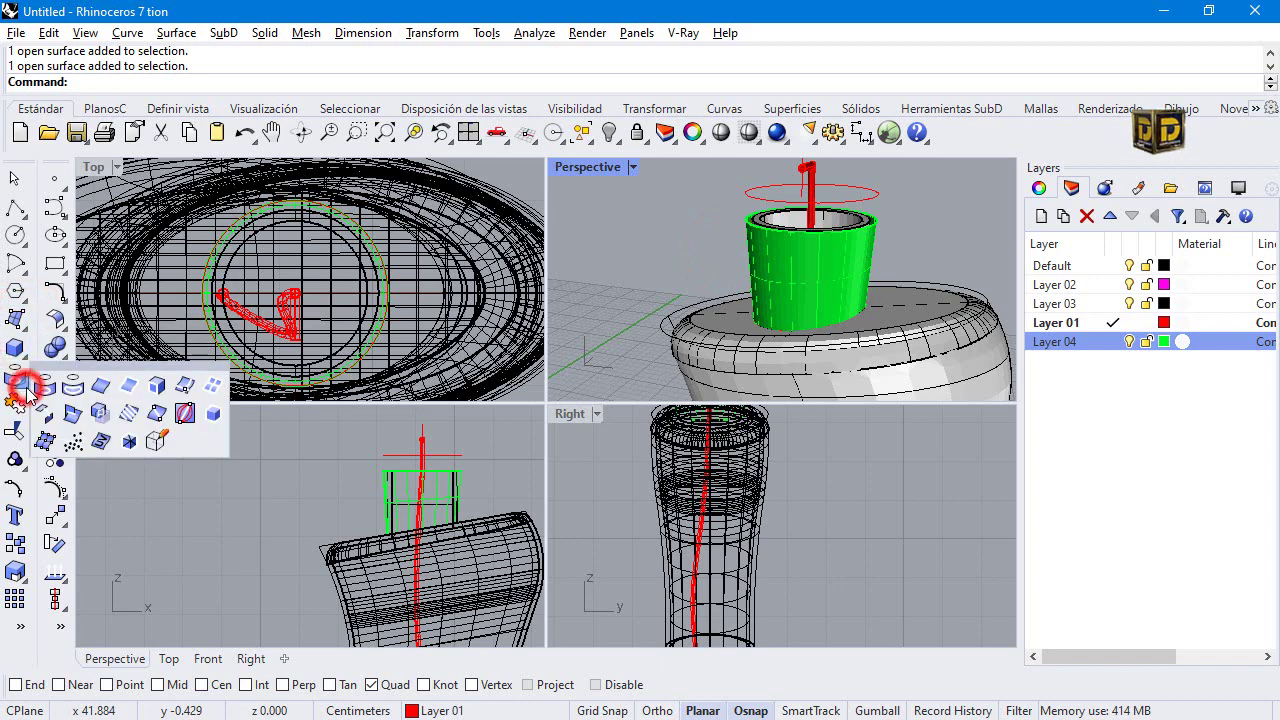
pyautogui.click(104, 378)
pyautogui.click(747, 222)
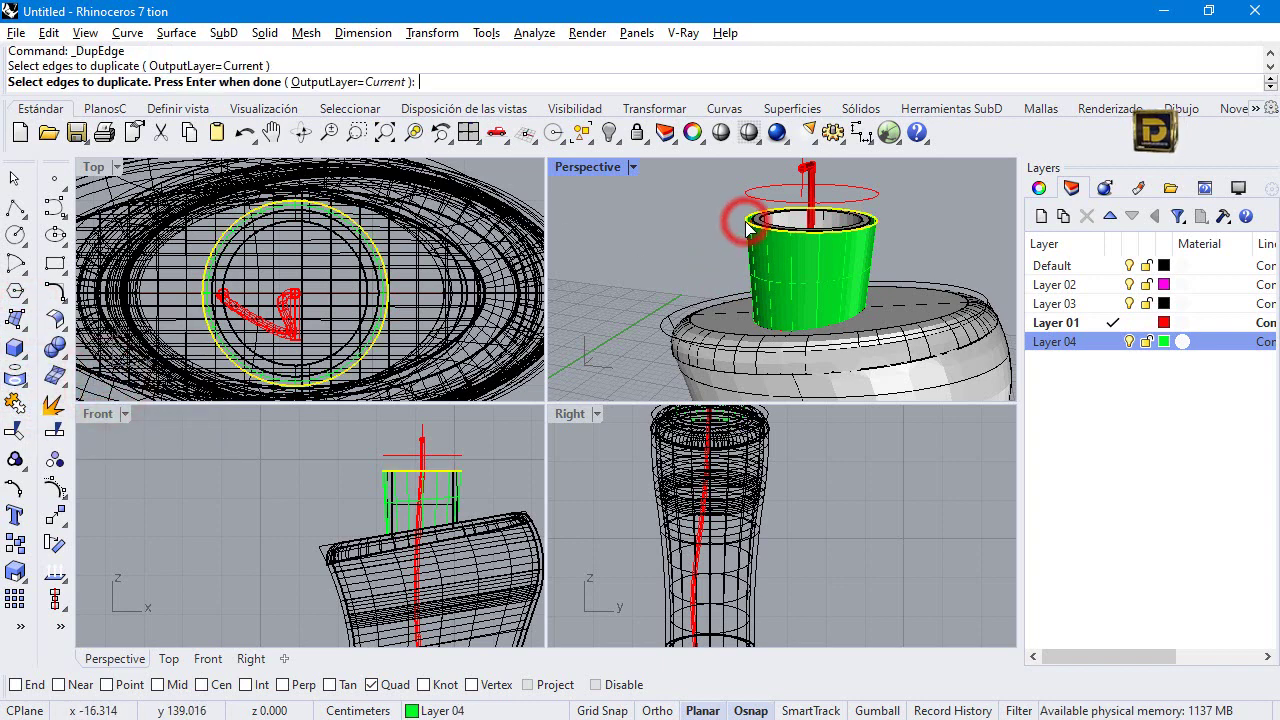
pyautogui.press('Return')
pyautogui.click(714, 224)
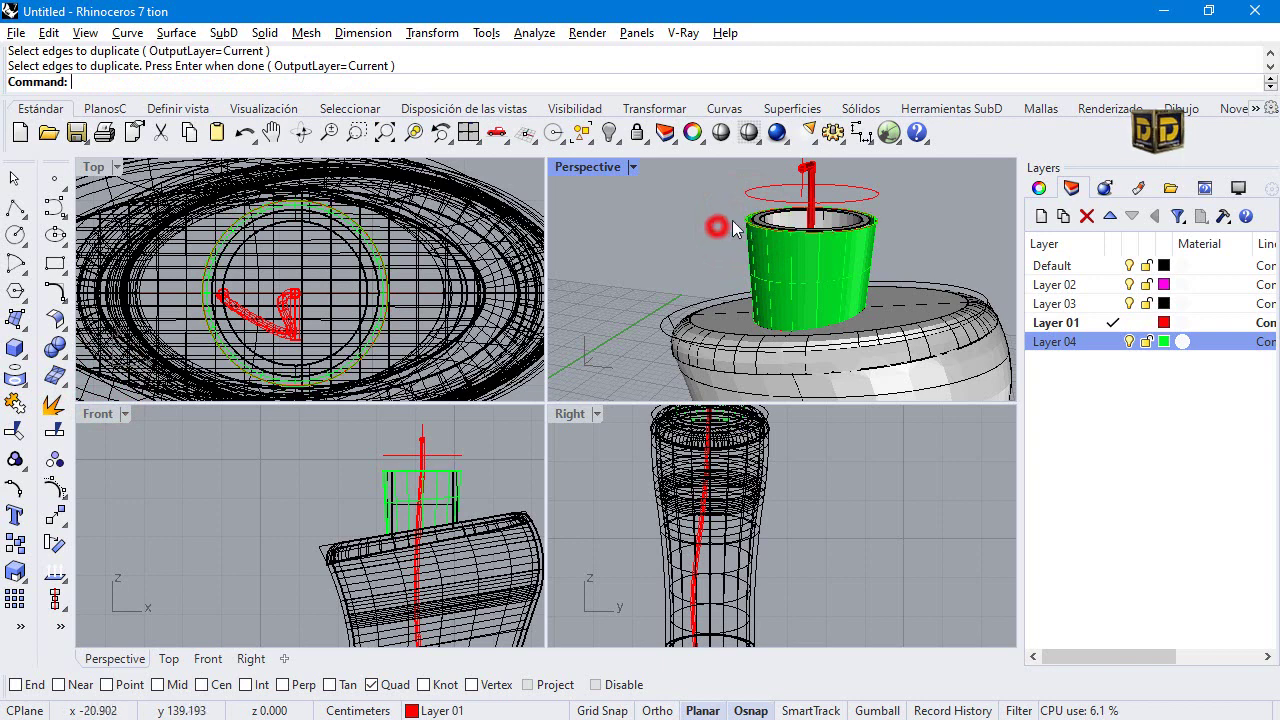
# Hide the green neck sleeve so that only the neck and its guide curves remain in view.
pyautogui.click(740, 224)
pyautogui.scroll(2, 730, 230)
pyautogui.click(770, 263)
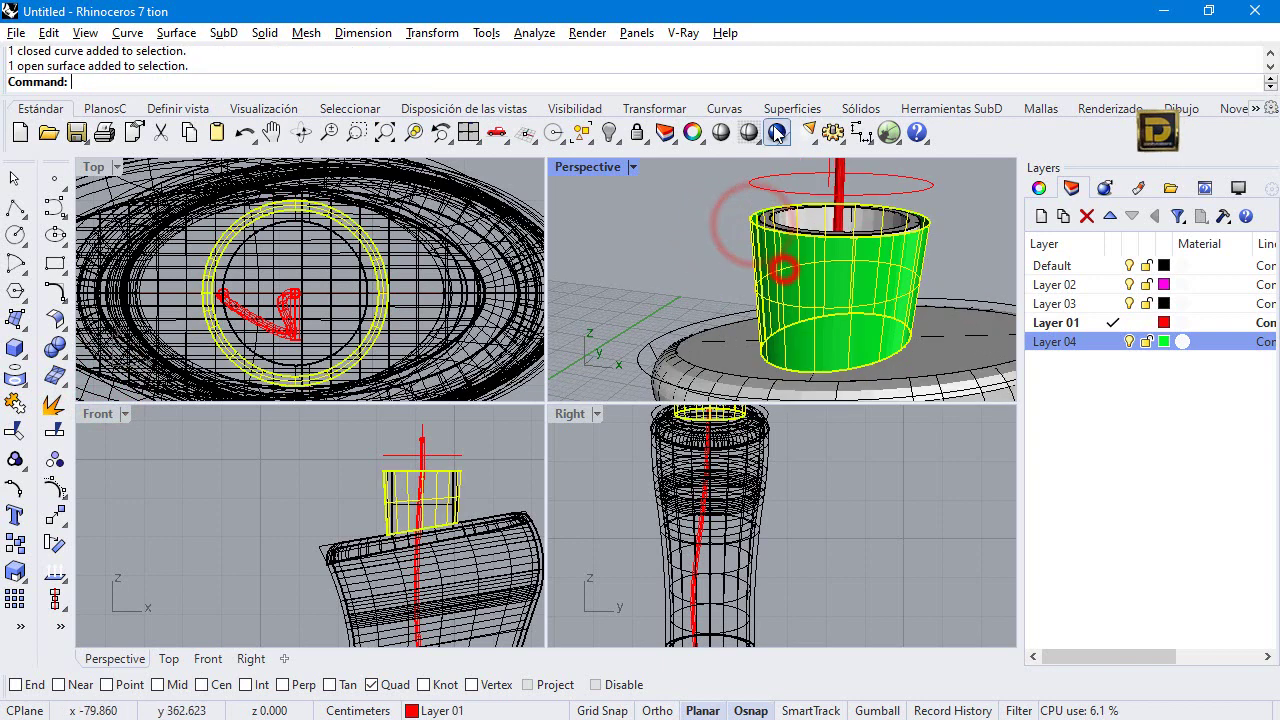
pyautogui.click(608, 132)
# Offset the duplicated upper rim curve outward by 0.25 cm.
pyautogui.click(750, 217)
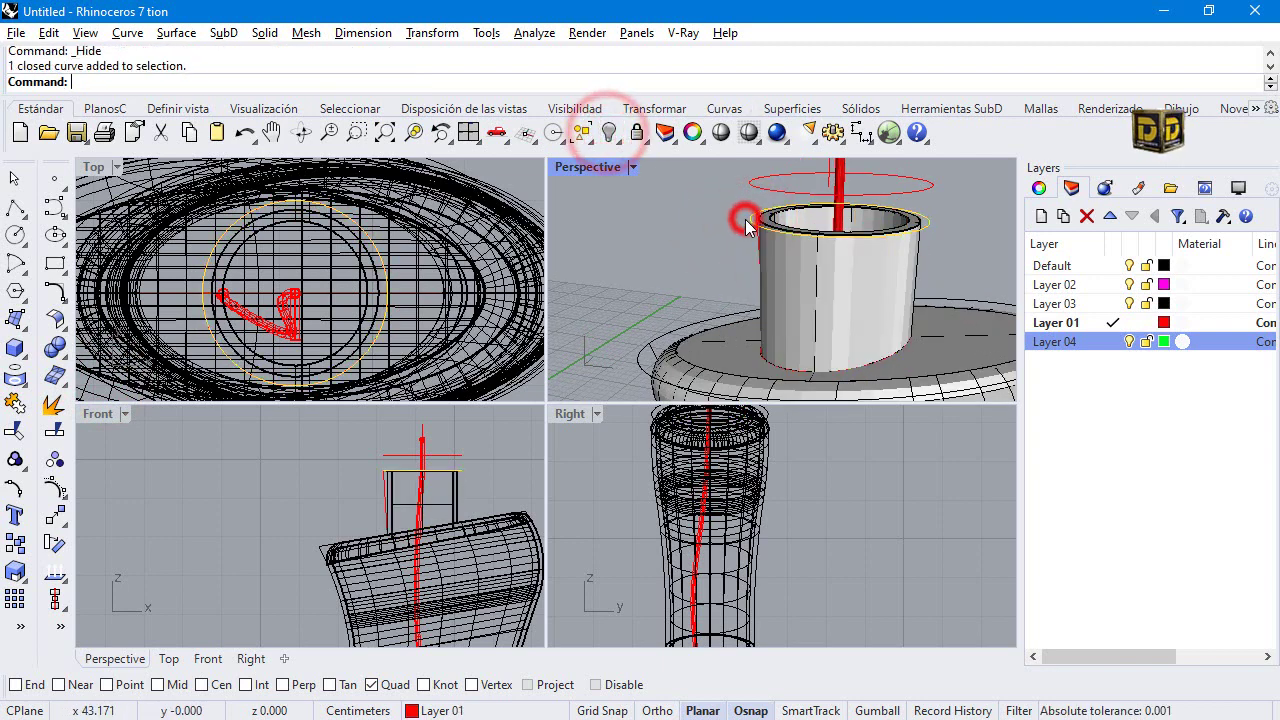
pyautogui.click(57, 300)
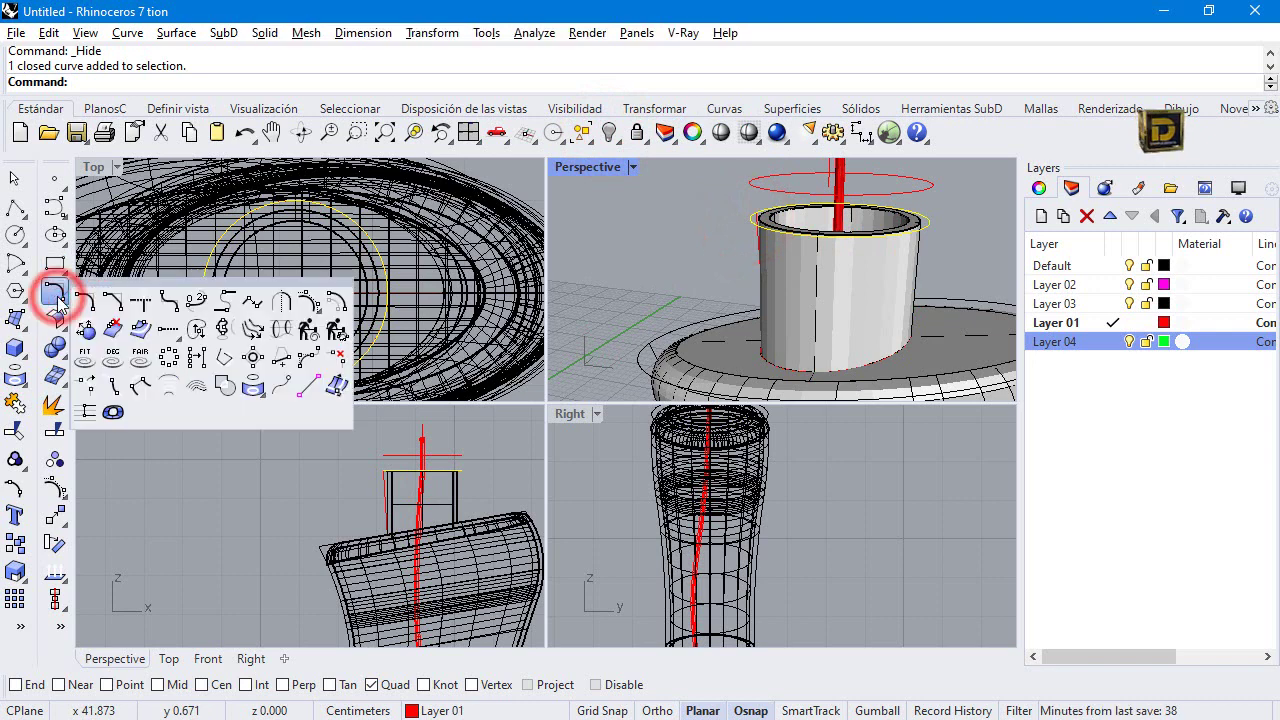
pyautogui.click(329, 294)
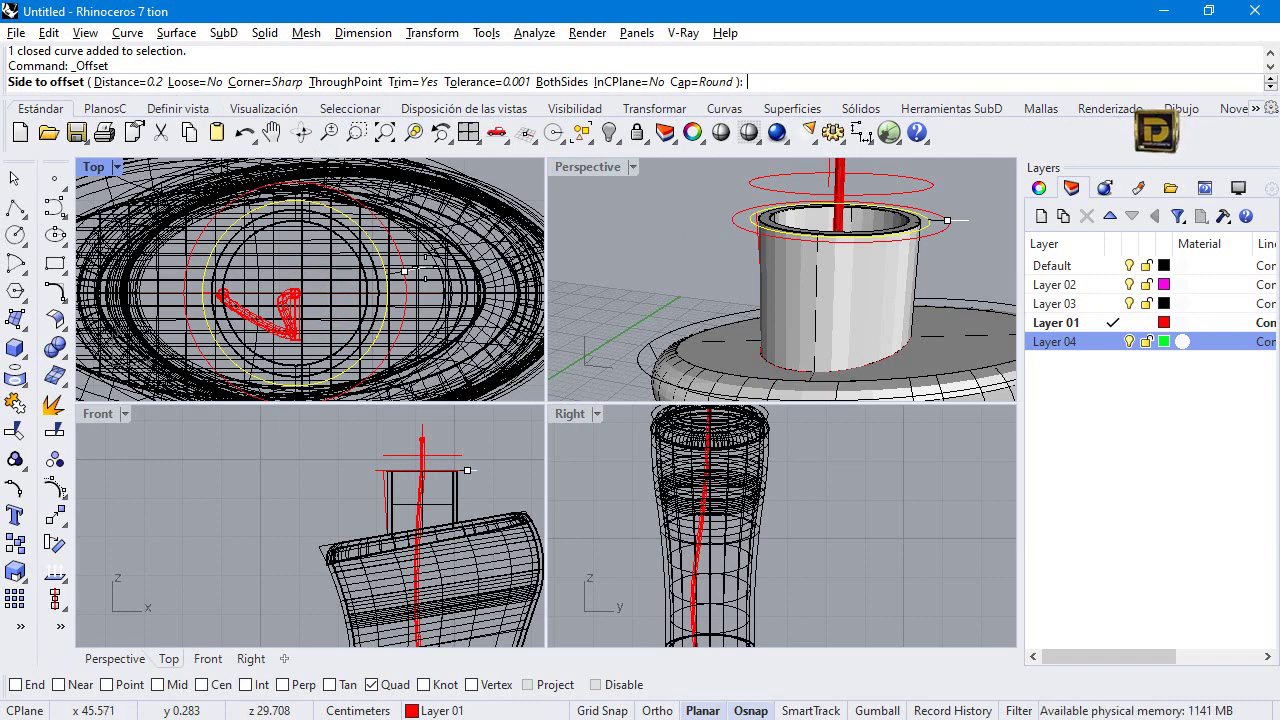
pyautogui.write('.25')
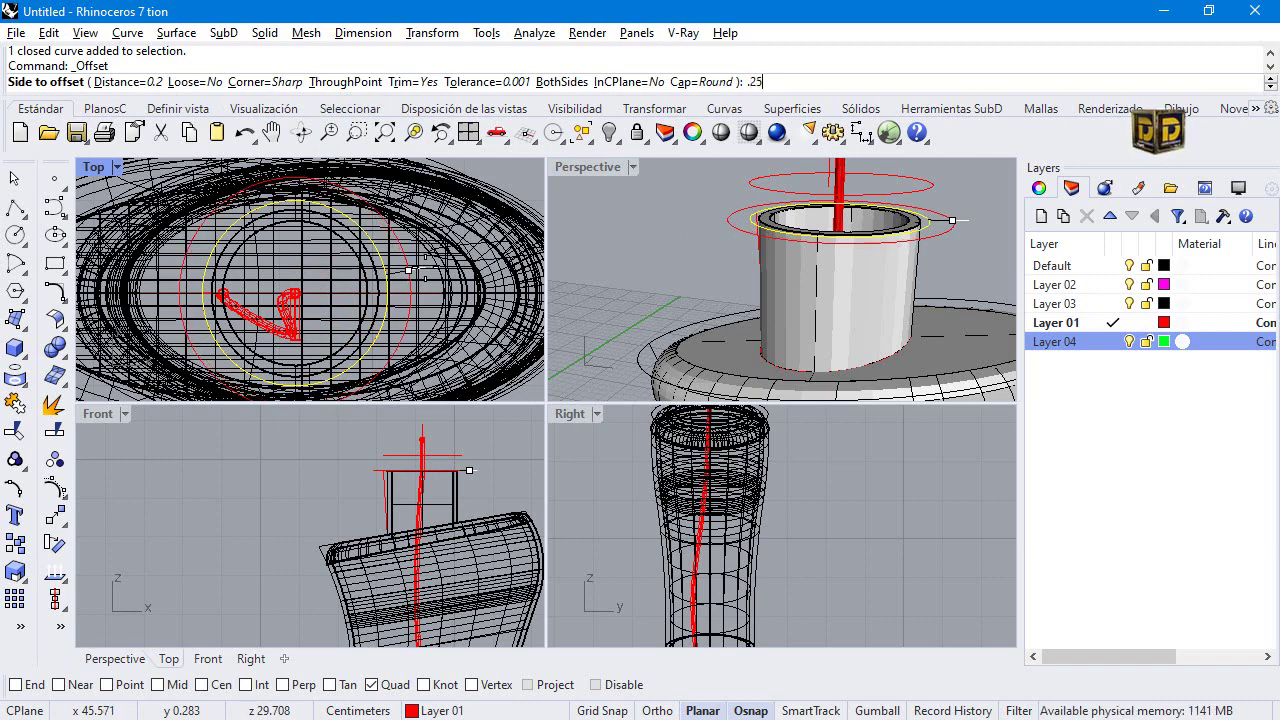
pyautogui.press('Return')
pyautogui.click(414, 282)
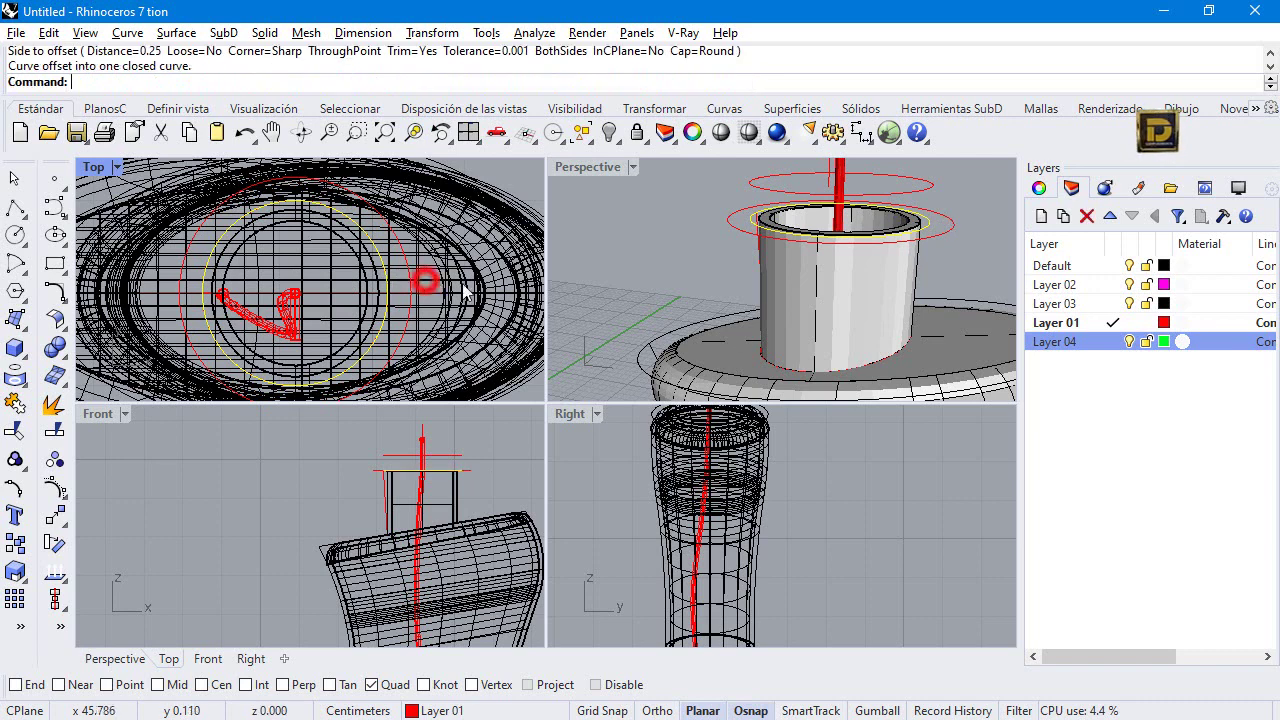
# Offset the neck-base curve outward by 0.12 cm.
pyautogui.click(768, 362)
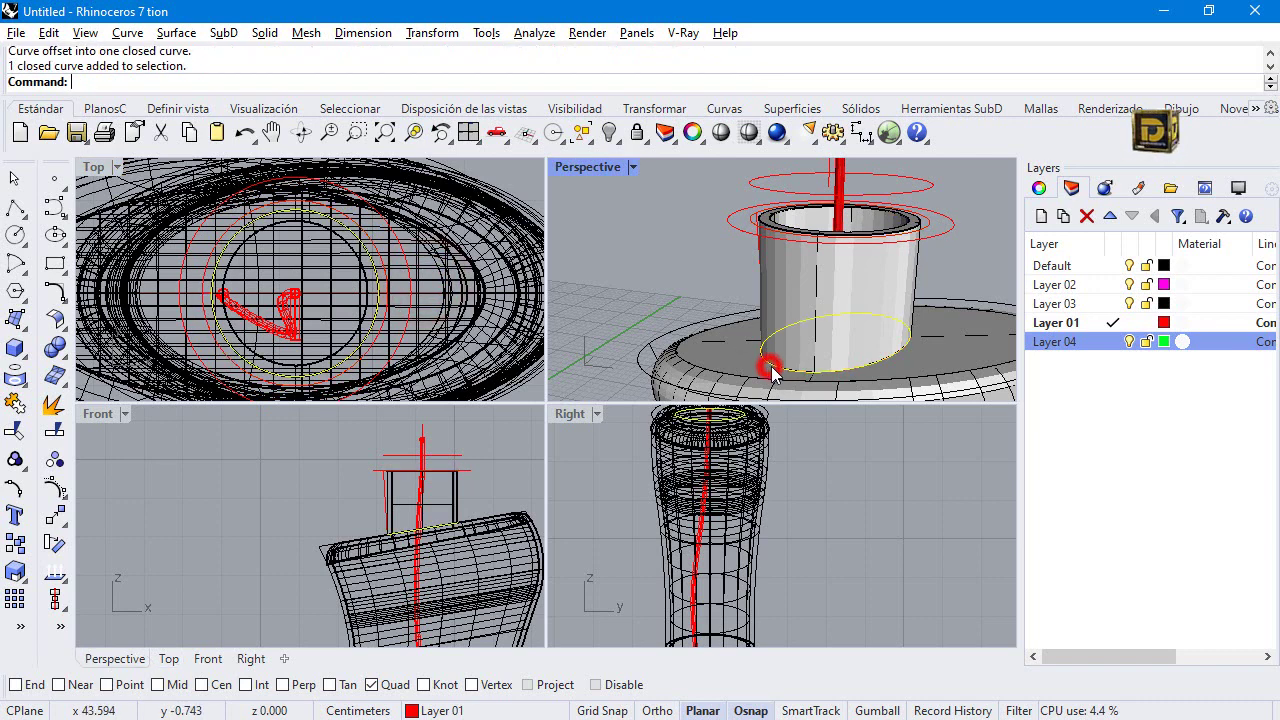
pyautogui.rightClick(395, 300)
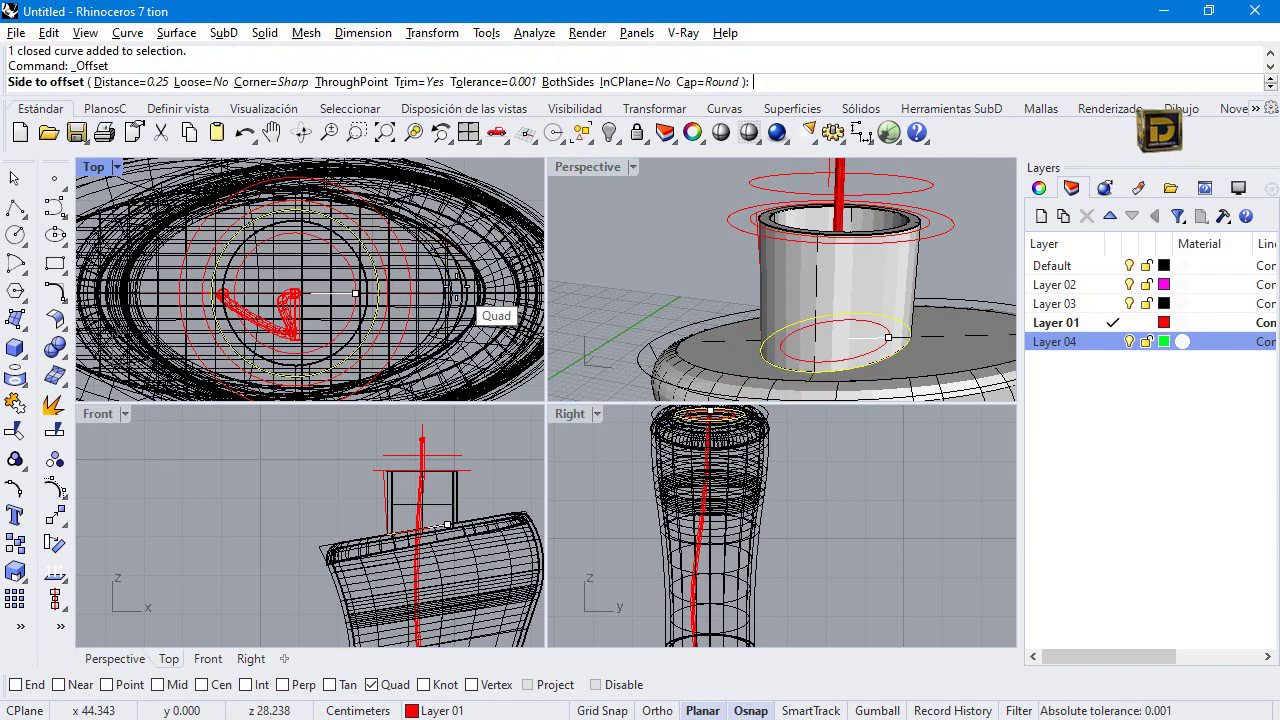
pyautogui.write('.12')
pyautogui.press('Return')
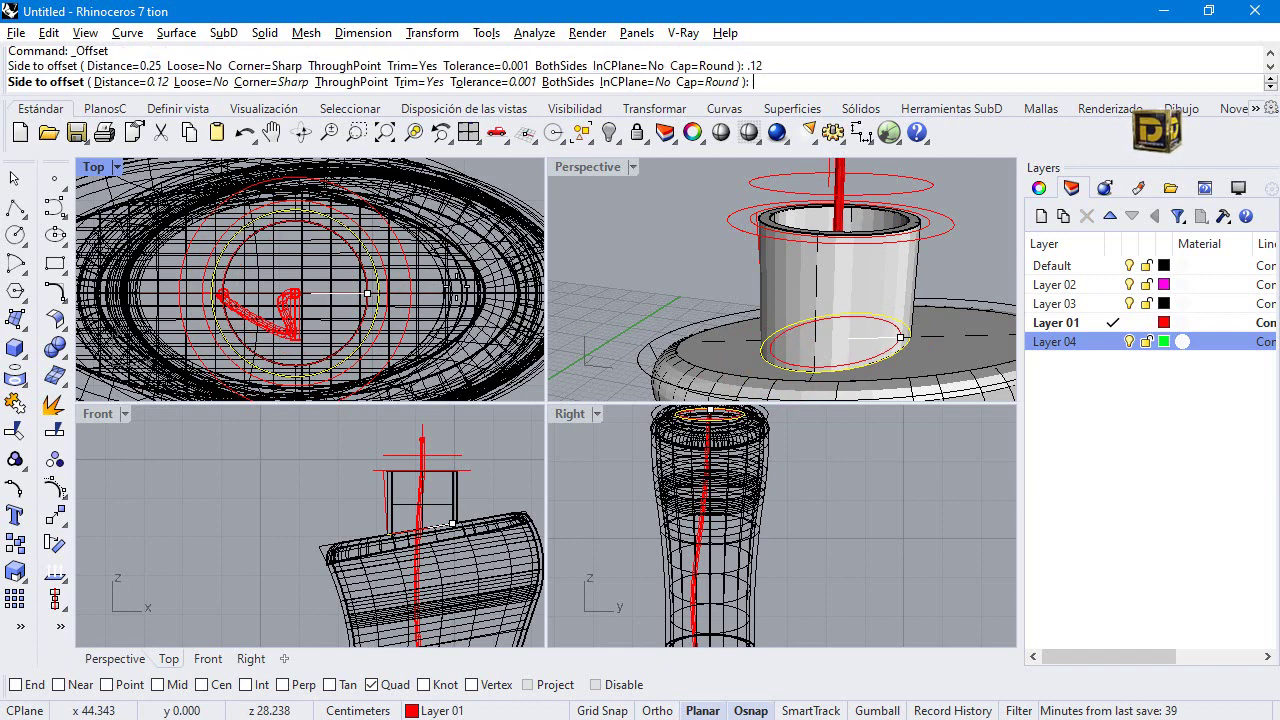
pyautogui.click(367, 293)
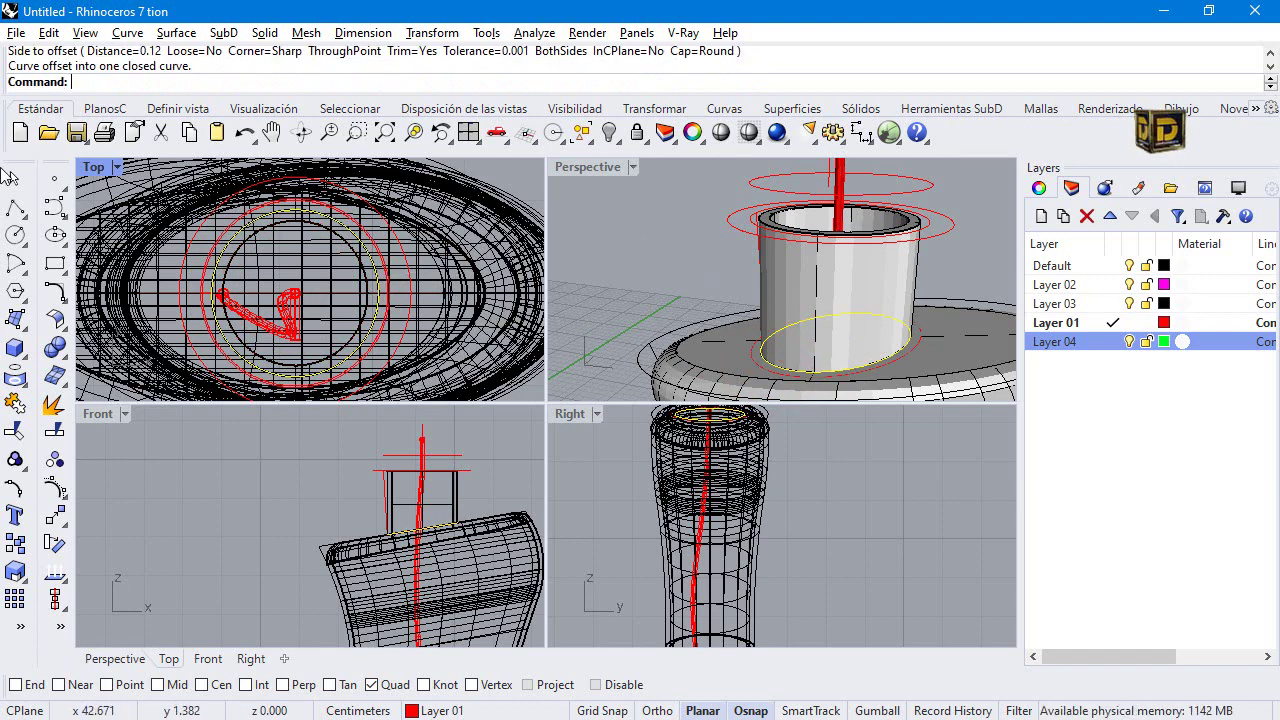
# Draw a single polyline segment joining the quadrant points of the outer base curve and the outer upper rim curve.
pyautogui.click(17, 207)
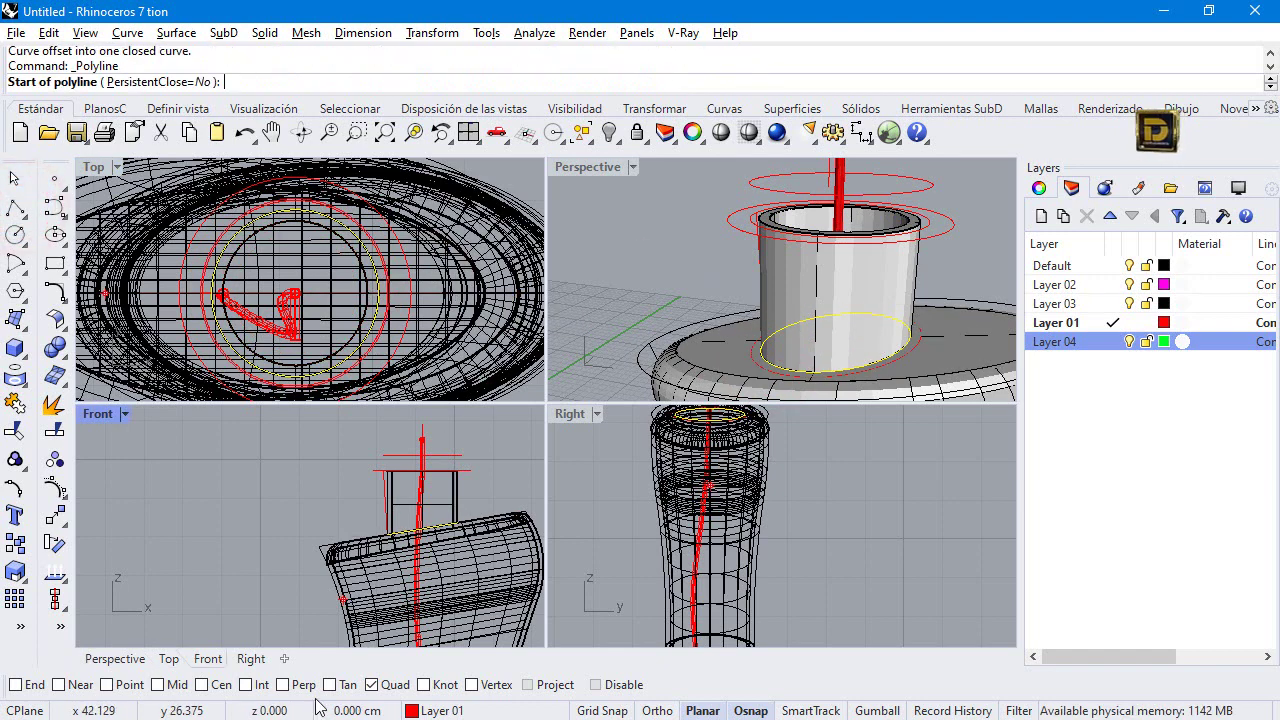
pyautogui.click(757, 341)
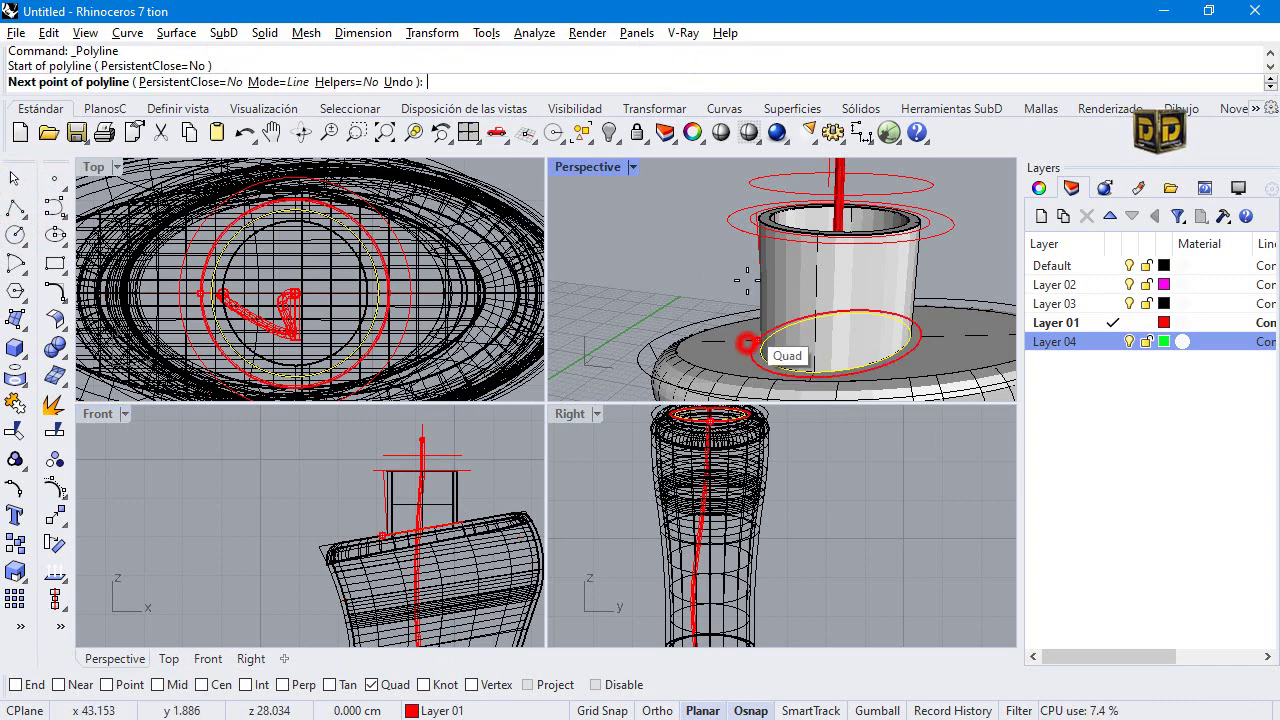
pyautogui.click(739, 218)
pyautogui.rightClick(729, 219)
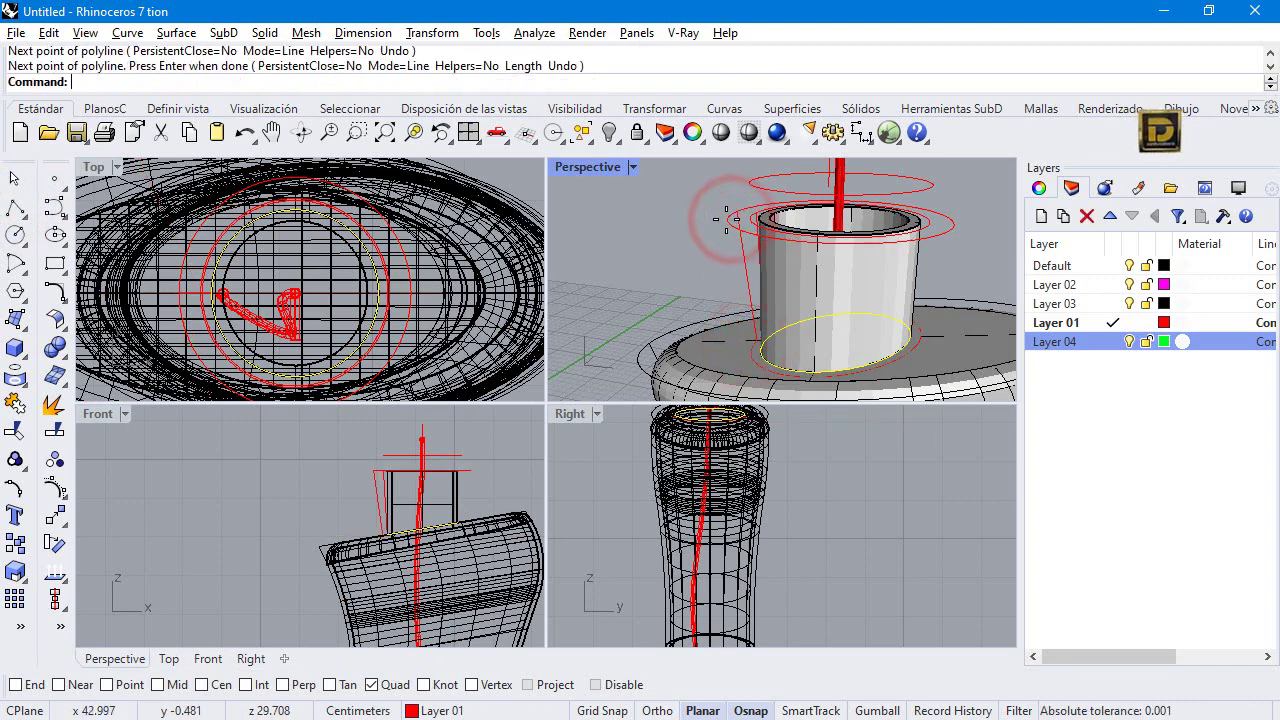
# Sweep the new connecting line along the two offset curves as rails to form a closed outer sleeve, keeping the cross sections unchanged.
pyautogui.click(15, 318)
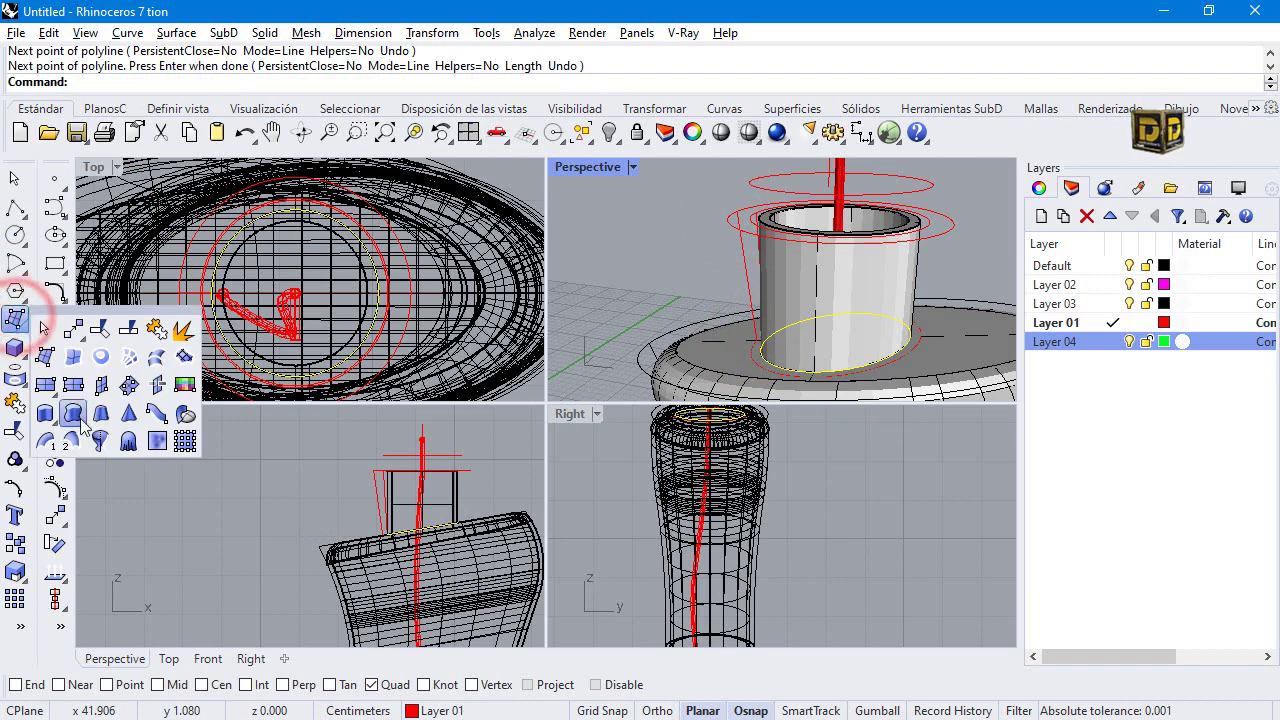
pyautogui.click(80, 430)
pyautogui.hotkey('ctrl', 'm')
pyautogui.click(518, 362)
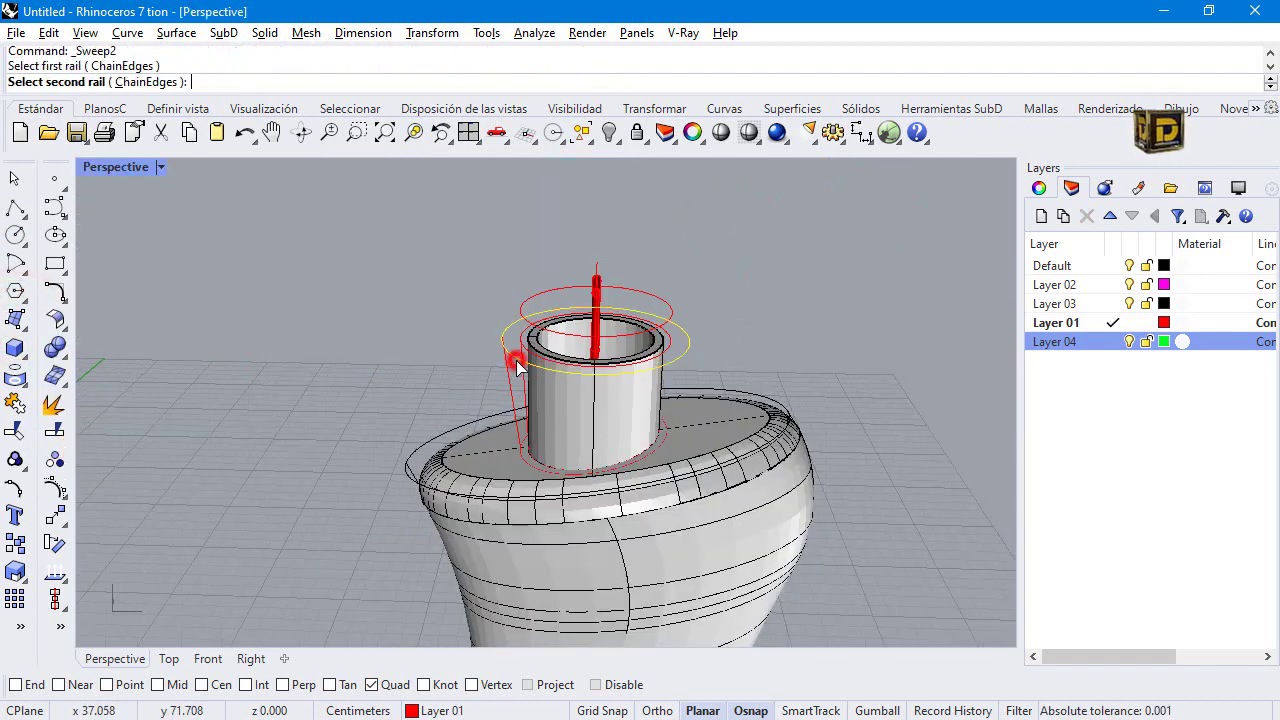
pyautogui.click(530, 470)
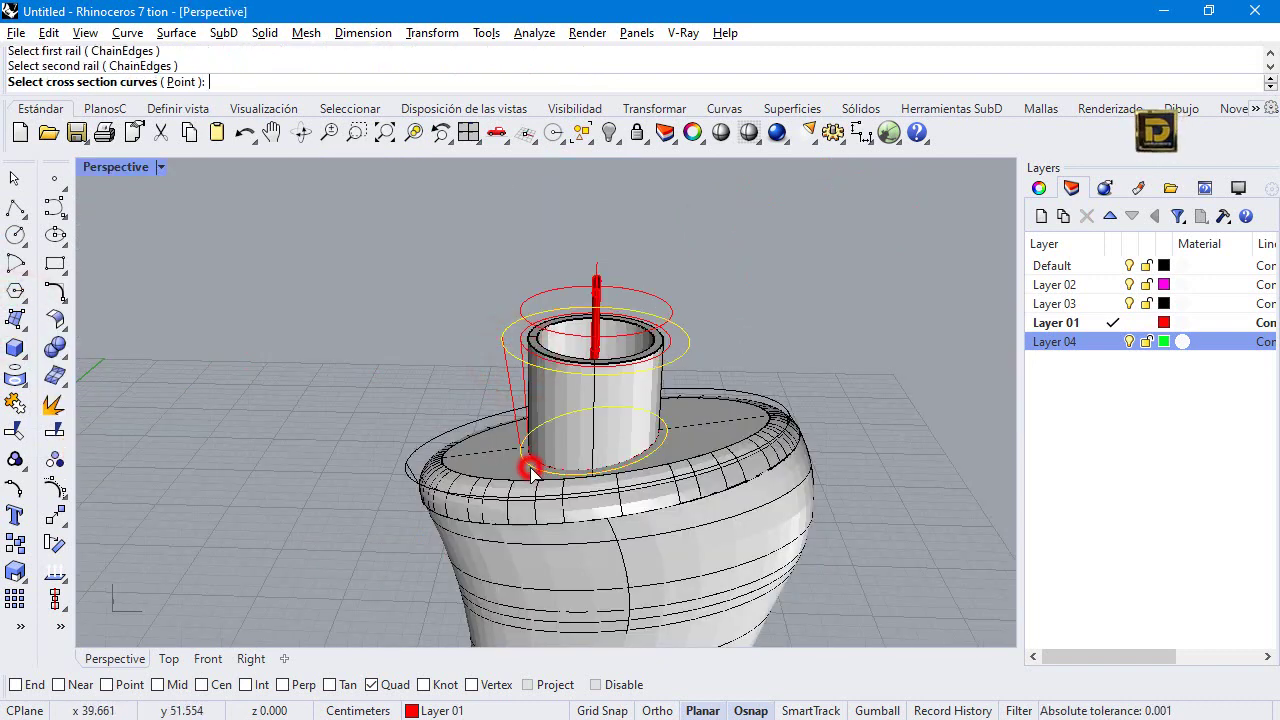
pyautogui.click(517, 414)
pyautogui.press('Return')
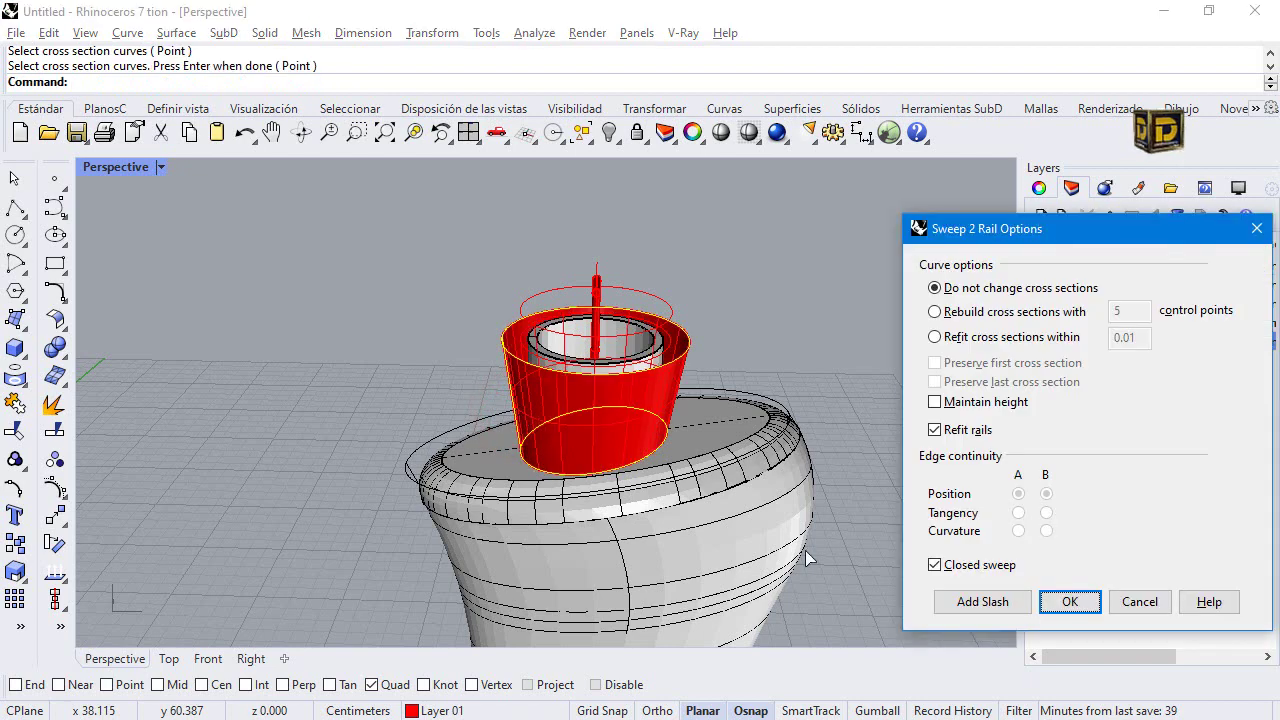
pyautogui.click(1070, 602)
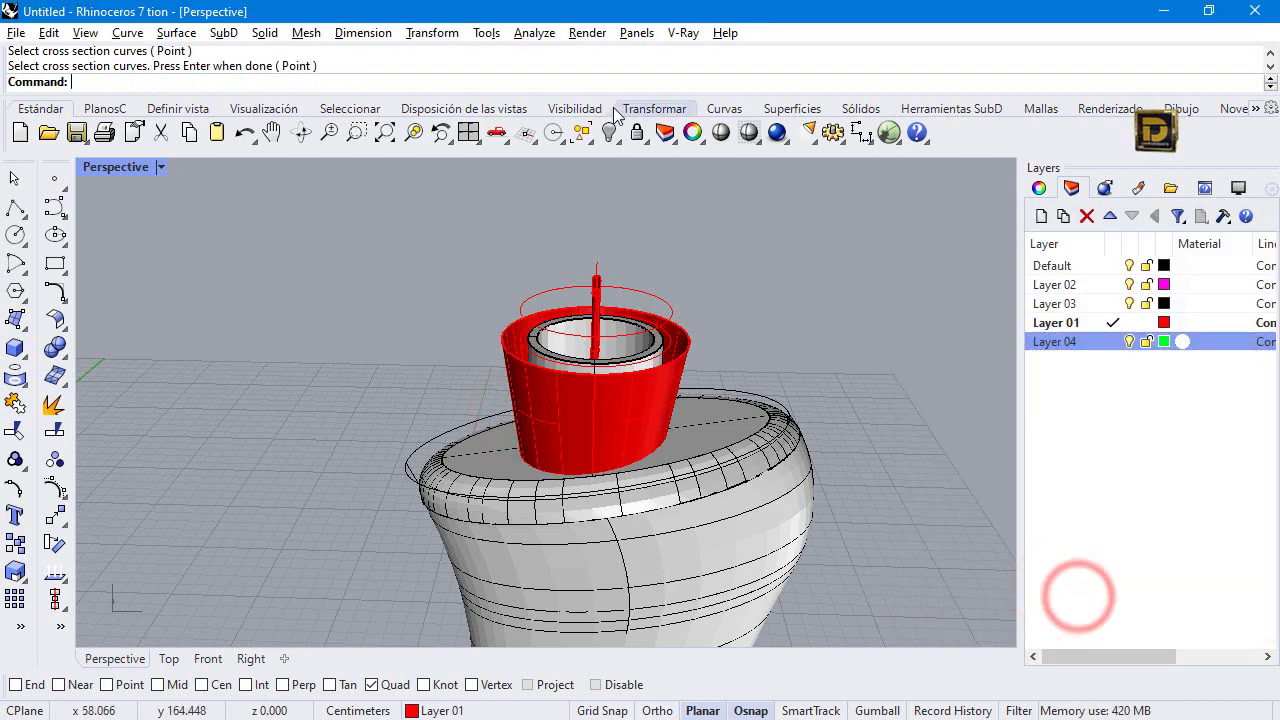
# Show all hidden objects, then isolate the red outer sleeve and the green inner sleeve.
pyautogui.rightClick(610, 133)
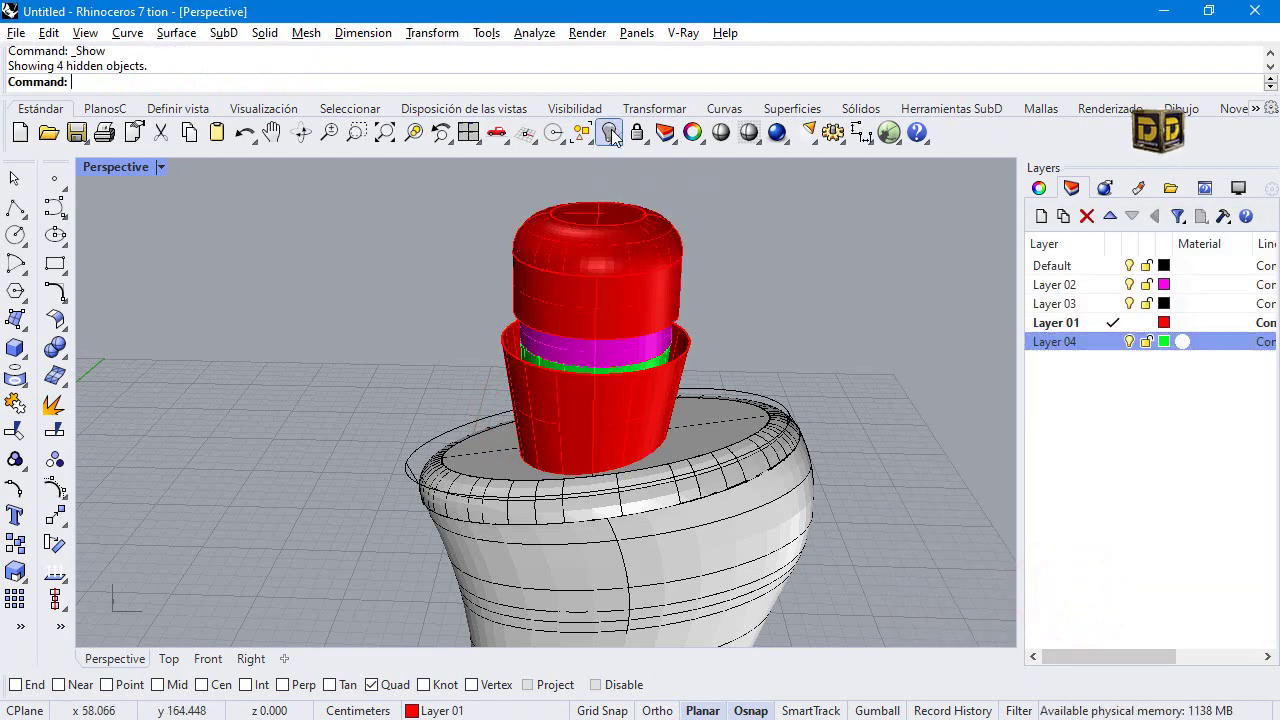
pyautogui.click(673, 415)
pyautogui.scroll(3, 670, 410)
pyautogui.keyDown('shift'); pyautogui.click(668, 360); pyautogui.keyUp('shift')
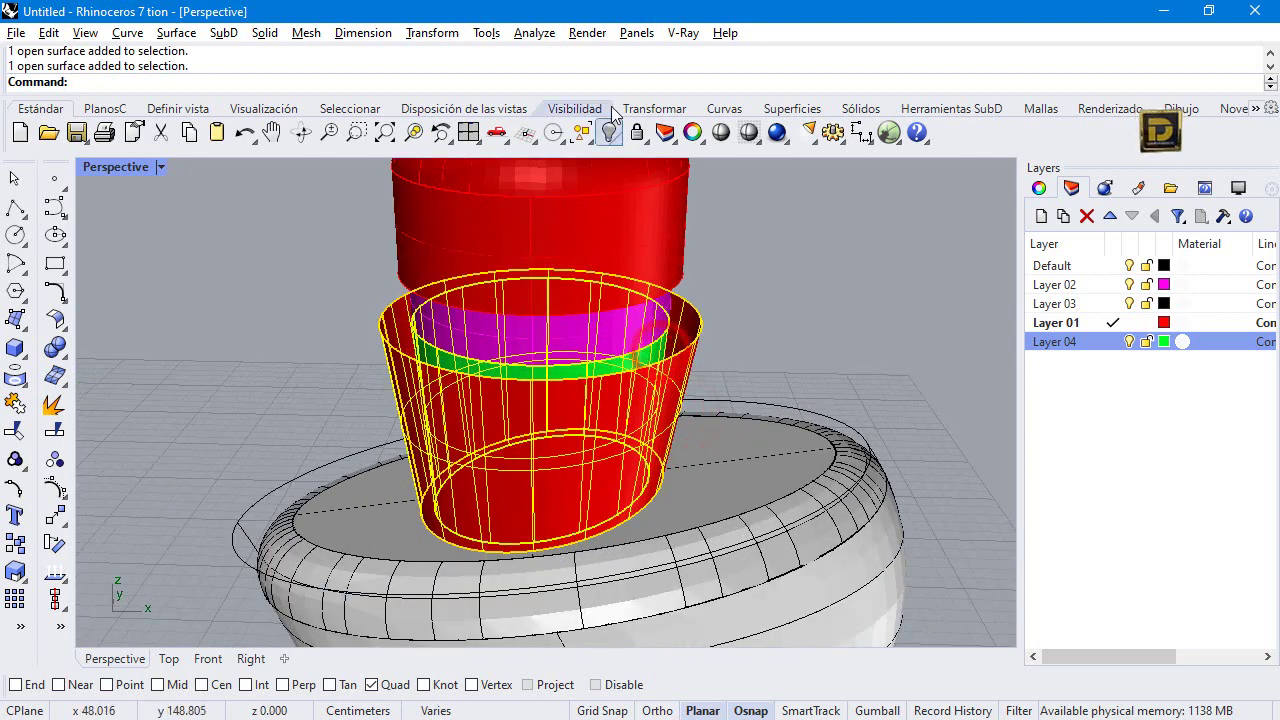
pyautogui.click(615, 145)
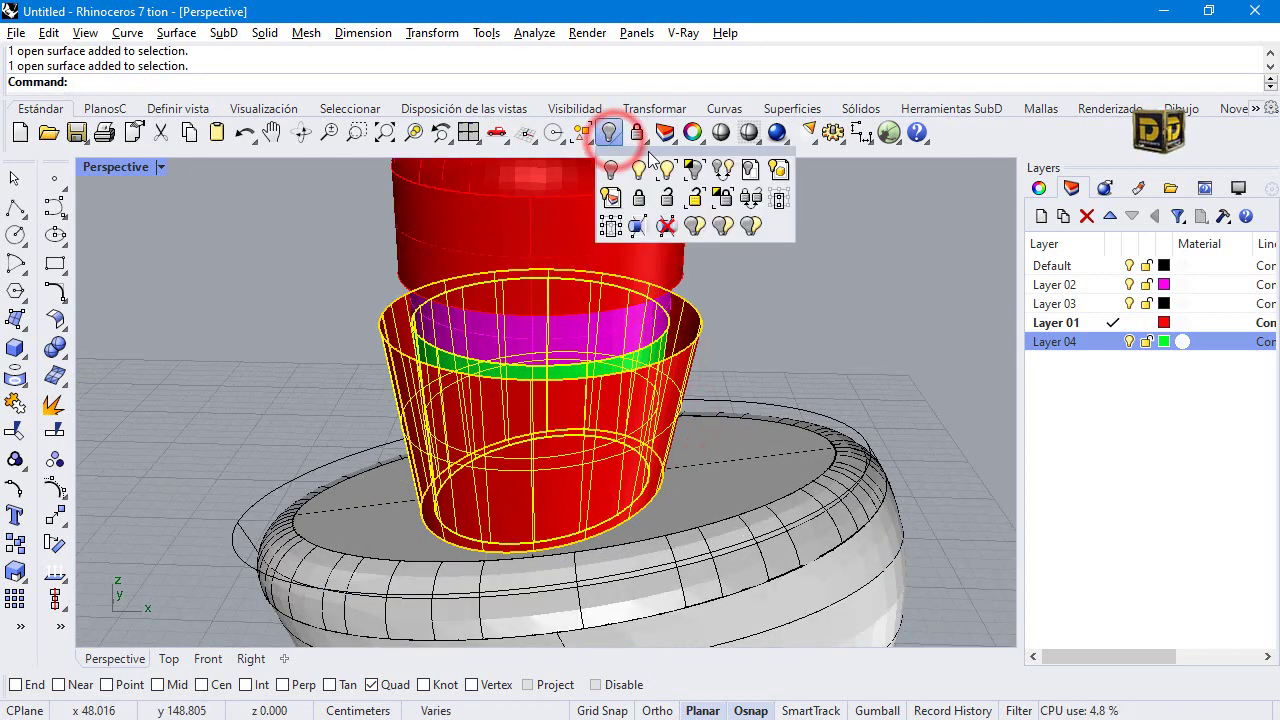
pyautogui.click(688, 168)
pyautogui.click(270, 255)
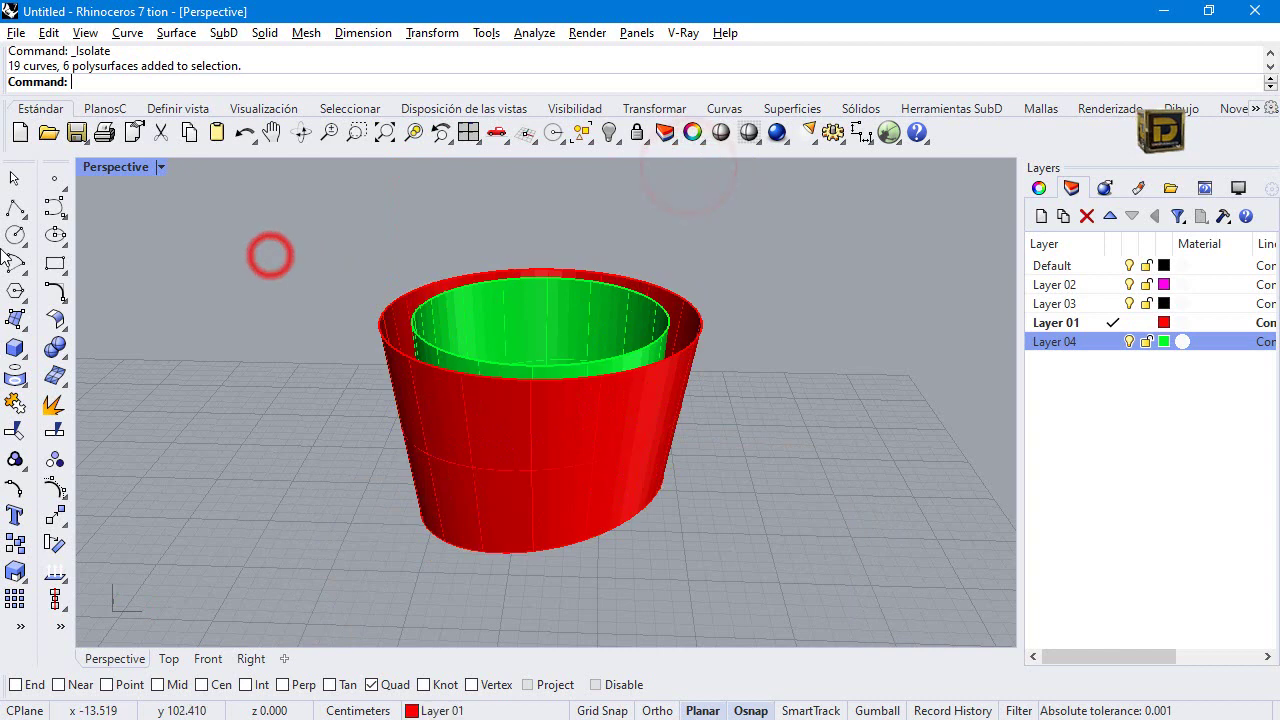
# Draw a single polyline segment from the inner sleeve's upper rim quadrant to the outer sleeve's upper rim quadrant.
pyautogui.click(15, 208)
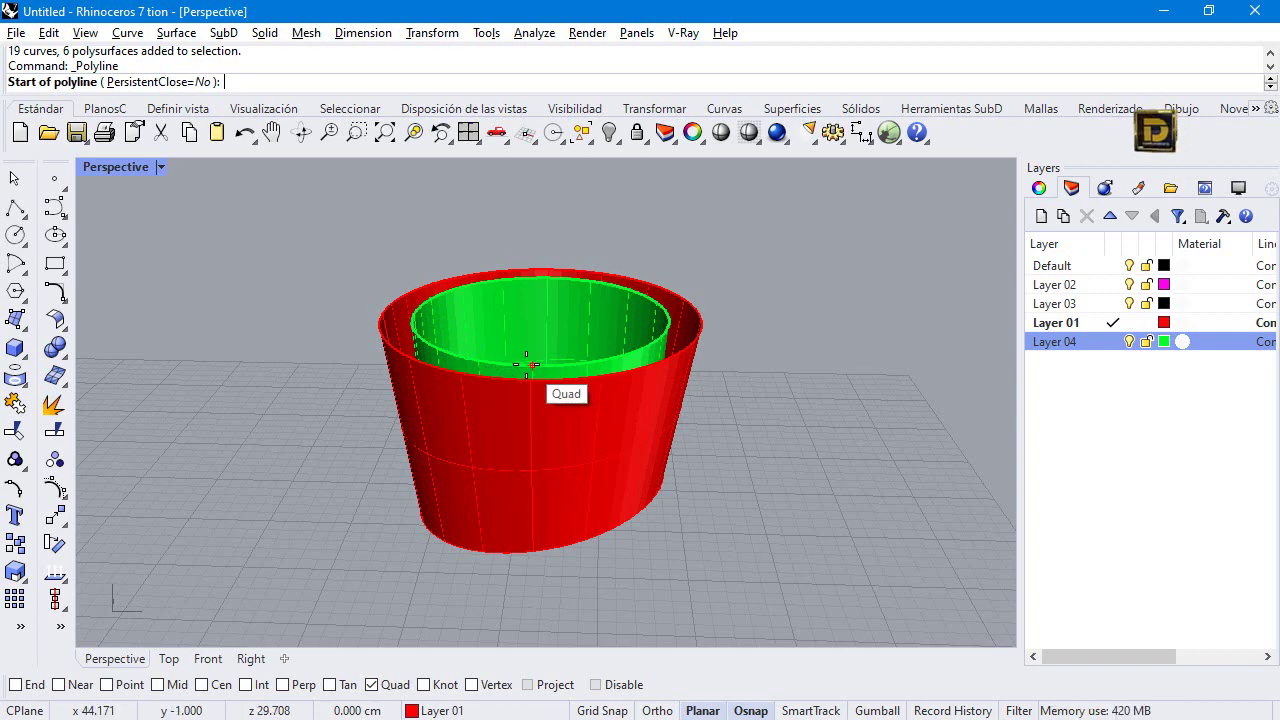
pyautogui.click(526, 364)
pyautogui.click(522, 380)
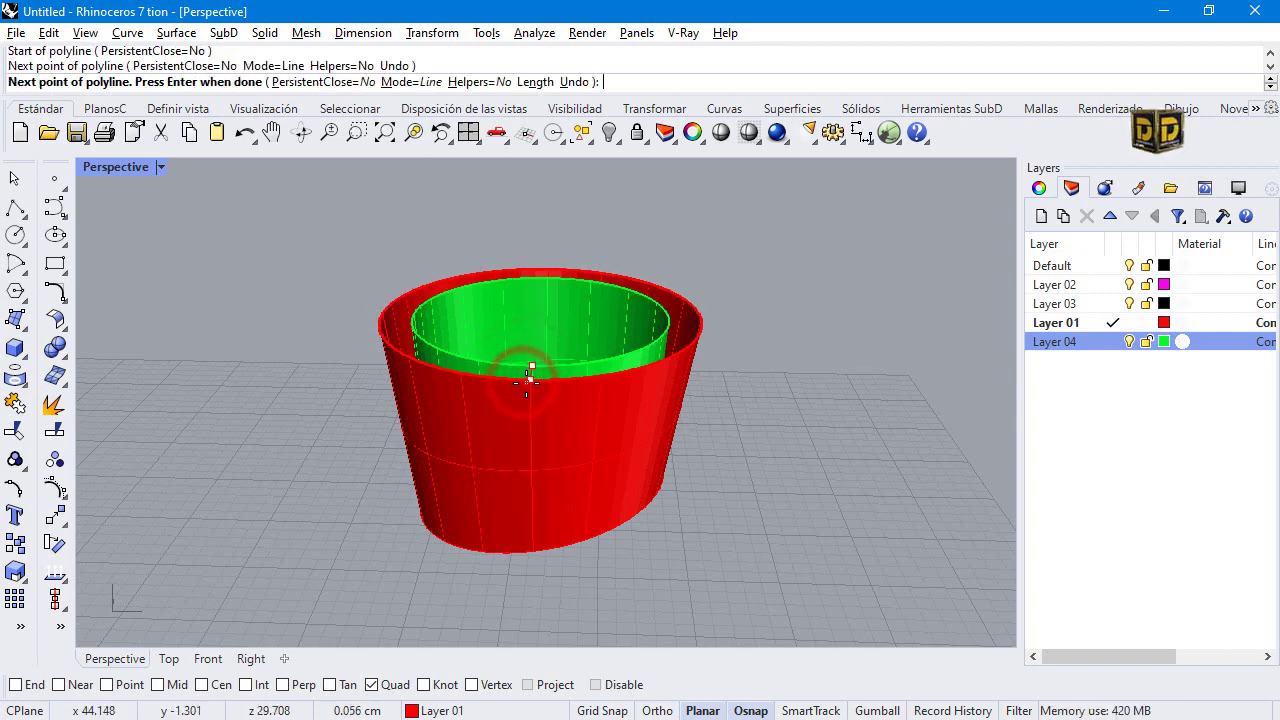
pyautogui.press('Return')
pyautogui.scroll(5, 528, 637)
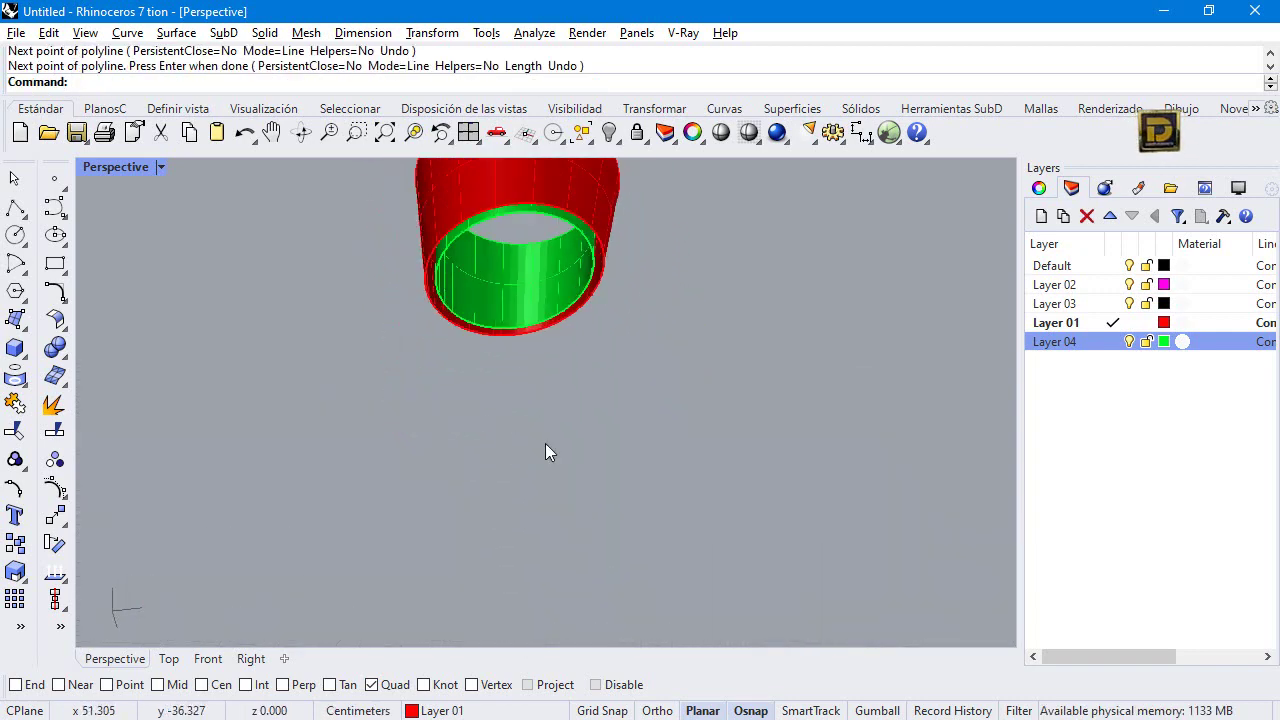
# Draw a single polyline segment from the inner sleeve's lower rim quadrant to the outer sleeve's lower rim.
pyautogui.press('Return')
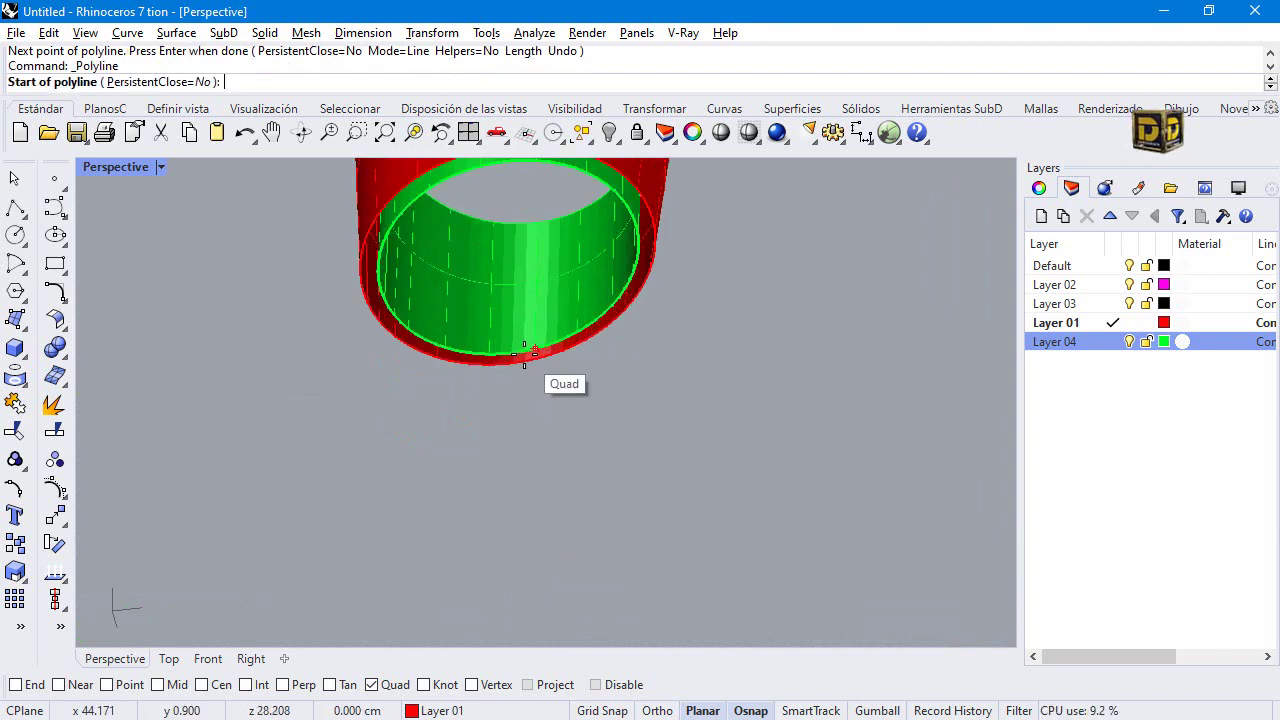
pyautogui.click(525, 352)
pyautogui.scroll(5, 530, 345)
pyautogui.click(538, 330)
pyautogui.press('Return')
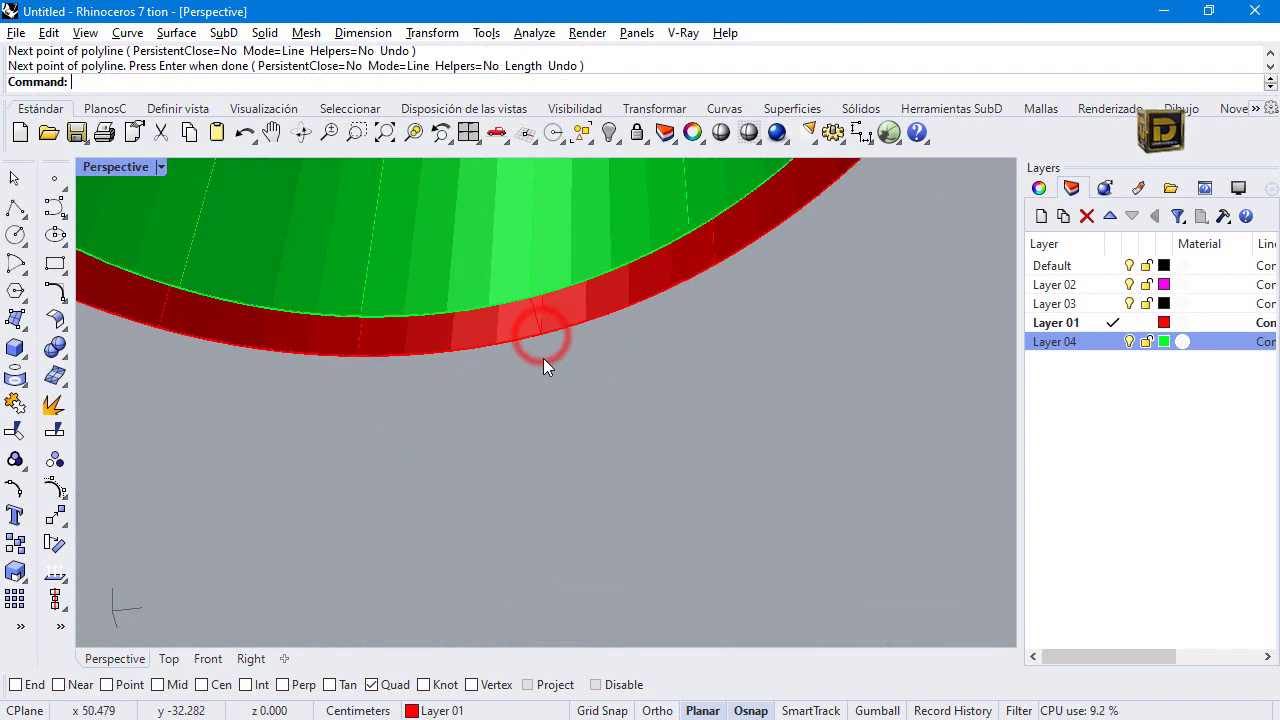
# Sweep the lower connecting line along the inner and outer lower rims as two rails to close the sleeve's underside.
pyautogui.click(25, 325)
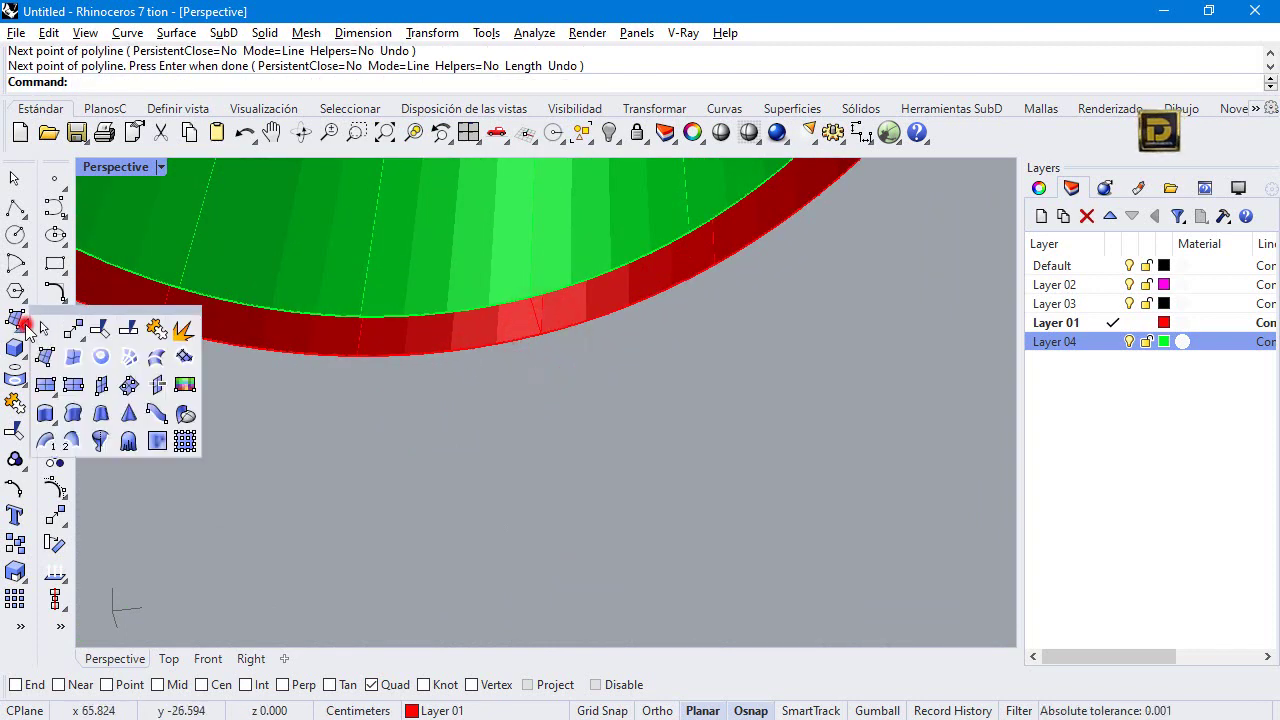
pyautogui.click(72, 441)
pyautogui.click(574, 291)
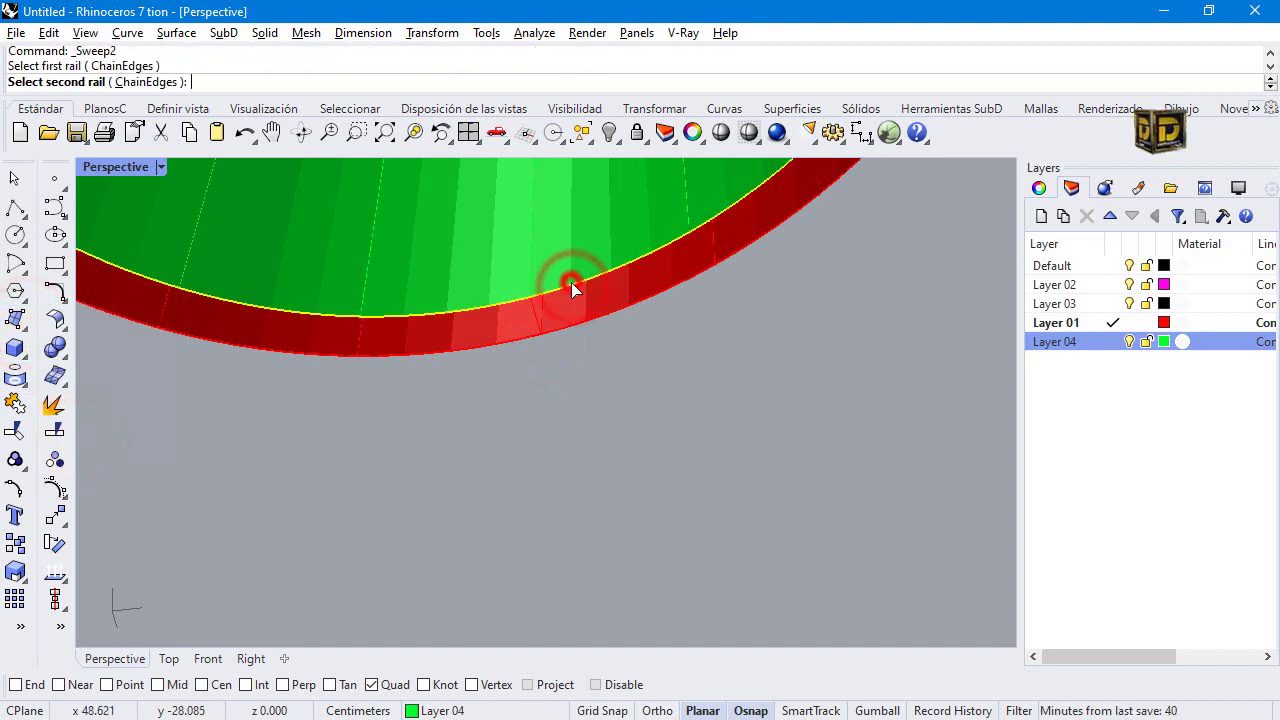
pyautogui.click(571, 321)
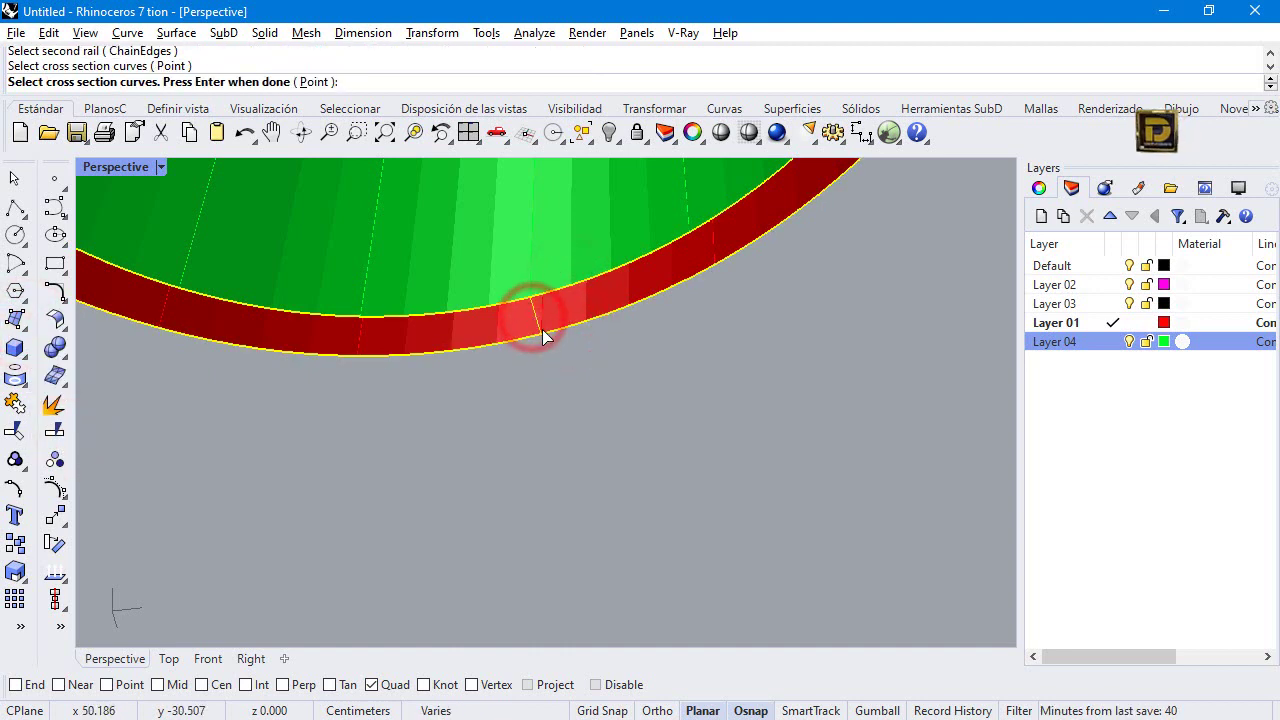
pyautogui.press('Return')
pyautogui.press('Return')
pyautogui.scroll(-5, 560, 380)
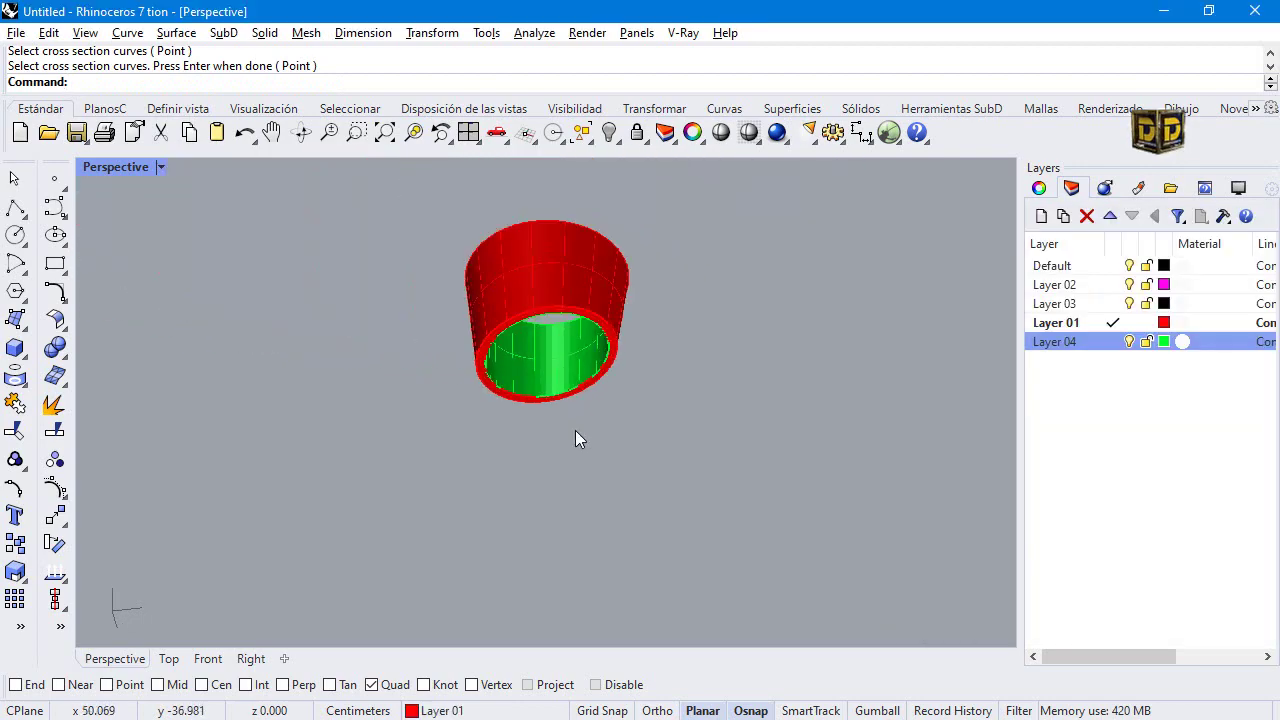
# Sweep the upper connecting line along the inner and outer upper rims as two rails to close the sleeve's top.
pyautogui.moveTo(575, 438); pyautogui.dragTo(609, 374, button='right')
pyautogui.scroll(5, 600, 480)
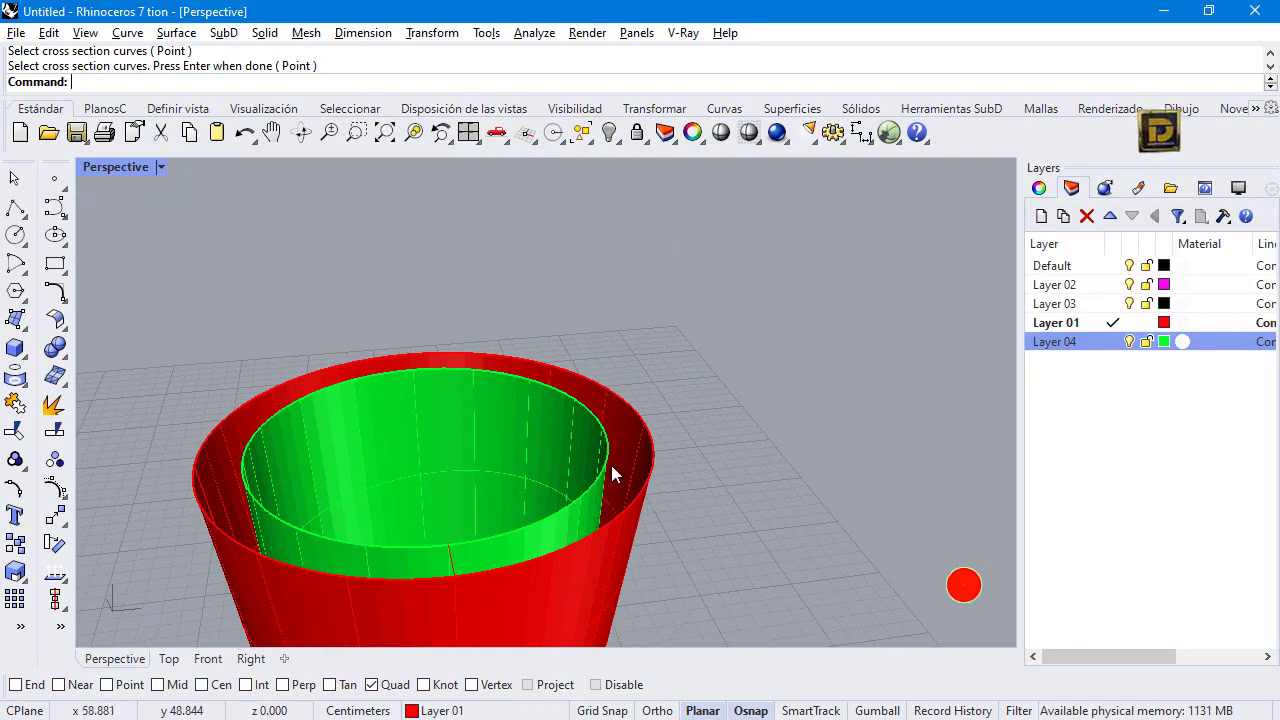
pyautogui.moveTo(611, 465); pyautogui.dragTo(424, 520, button='right')
pyautogui.rightClick(849, 516)
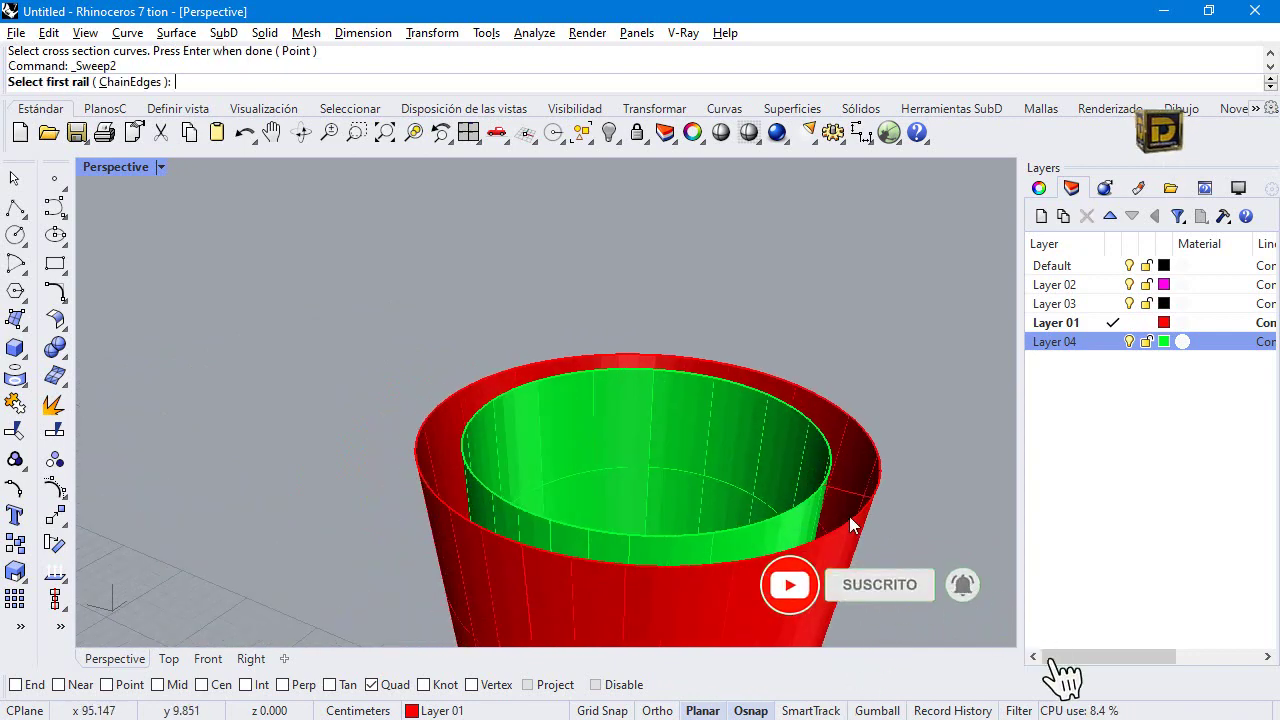
pyautogui.click(800, 503)
pyautogui.click(852, 510)
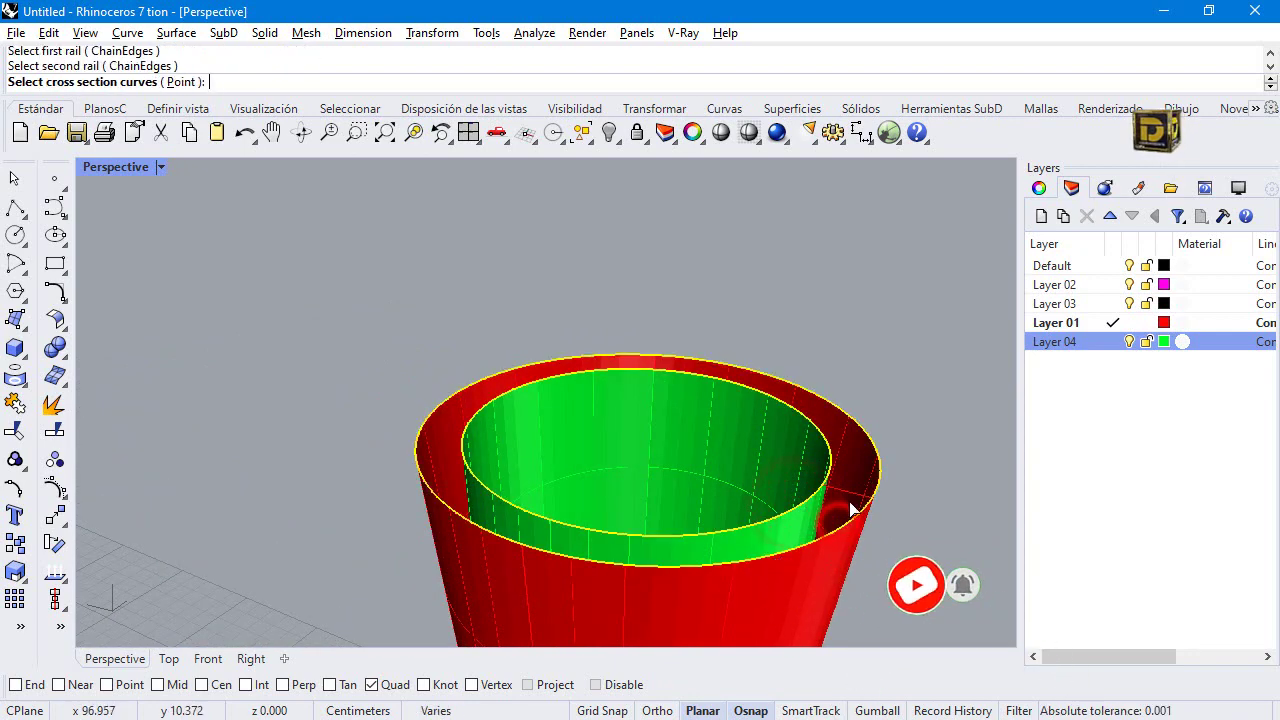
pyautogui.click(849, 505)
pyautogui.rightClick(849, 505)
pyautogui.press('Return')
# Join all the sleeve surfaces into one polysurface and show all hidden objects.
pyautogui.scroll(-5, 750, 520)
pyautogui.moveTo(535, 370); pyautogui.dragTo(893, 632)
pyautogui.click(15, 403)
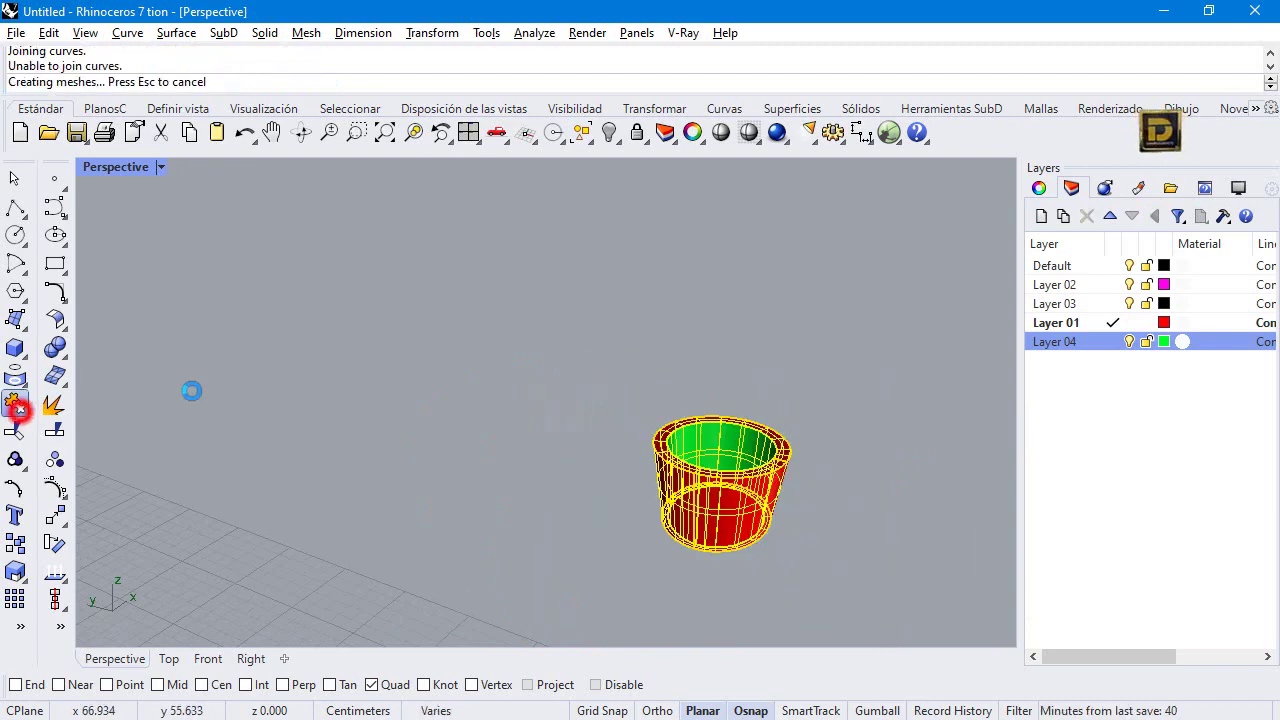
pyautogui.click(549, 300)
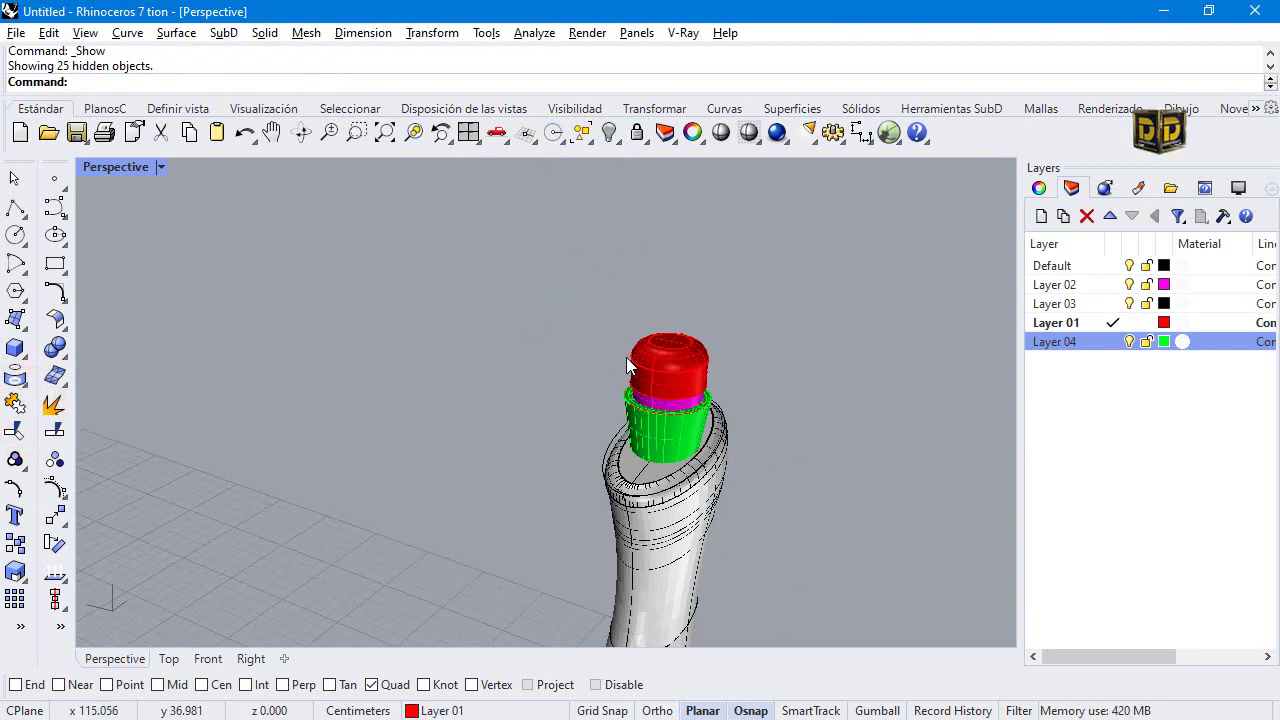
pyautogui.moveTo(627, 358); pyautogui.dragTo(522, 427, button='right')
pyautogui.scroll(3, 565, 391)
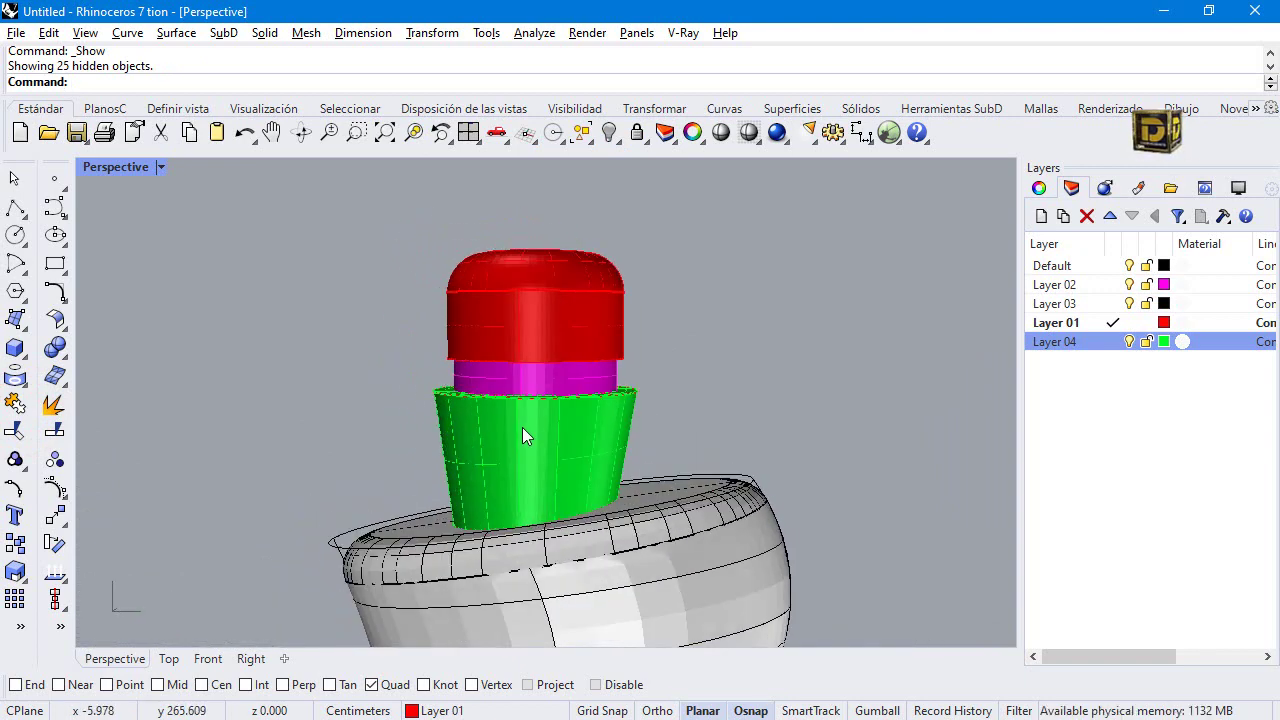
# Hide the red cap, then isolate the bottle body.
pyautogui.click(586, 316)
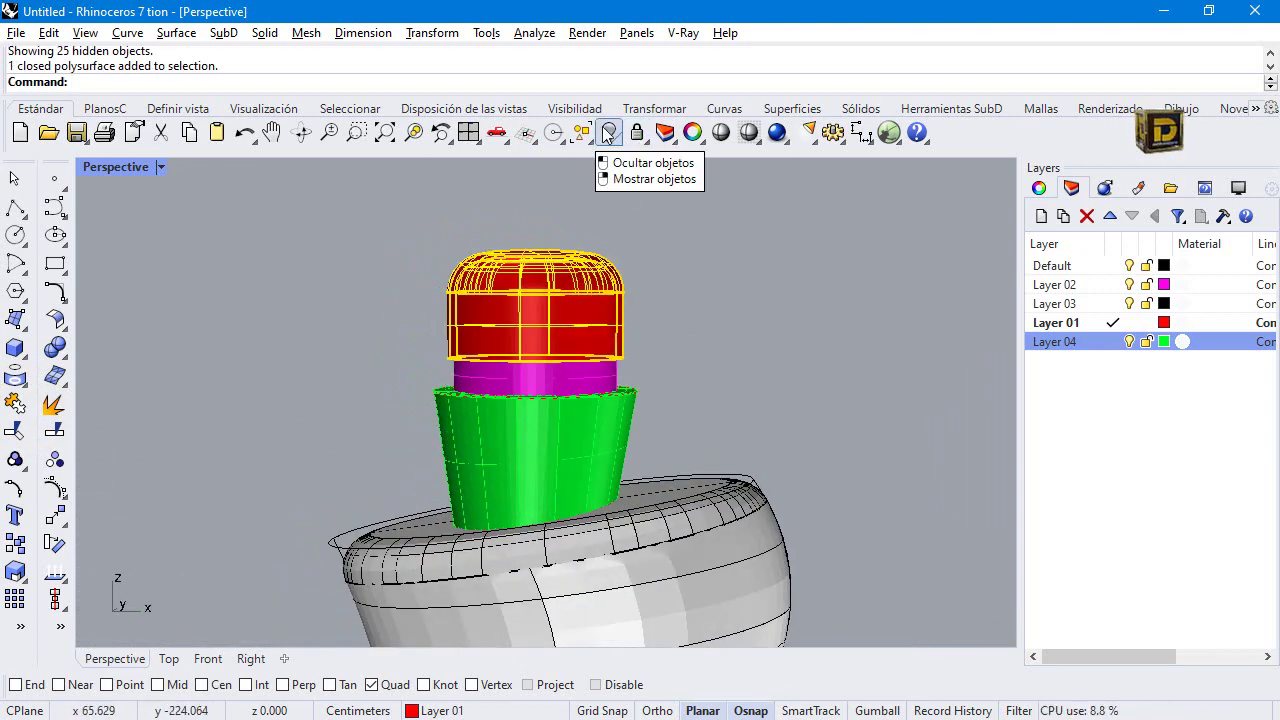
pyautogui.click(607, 135)
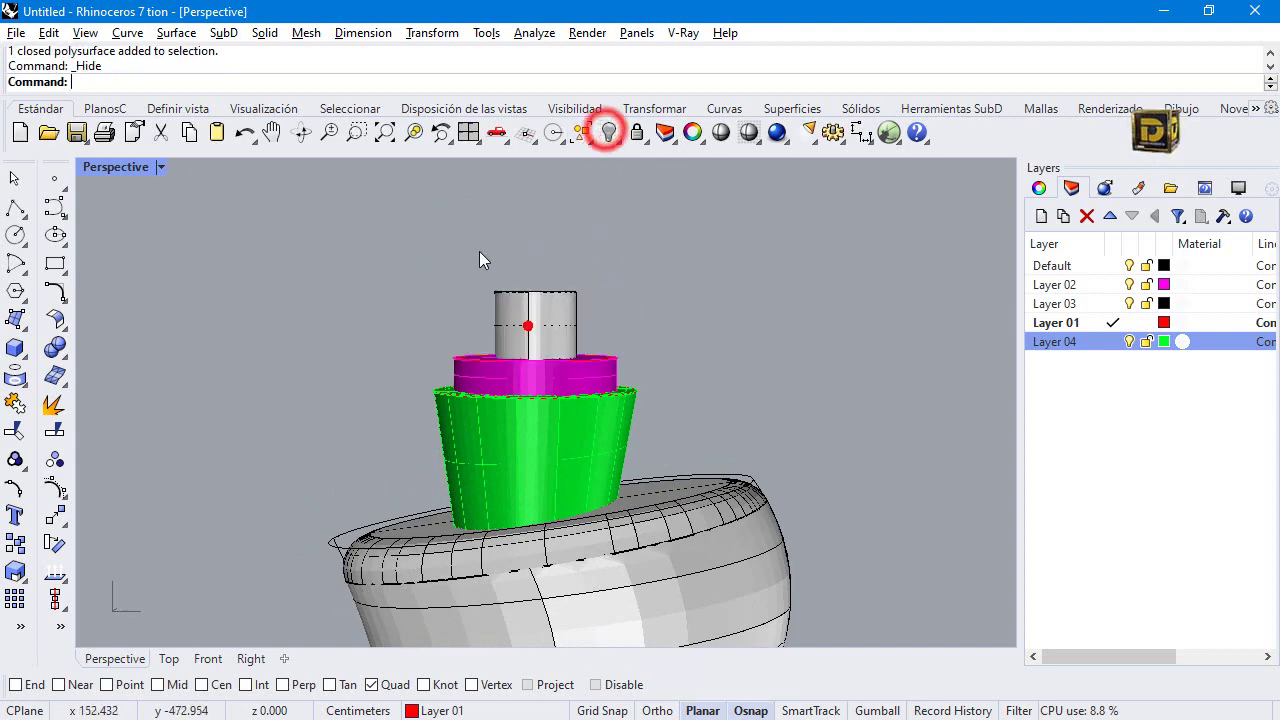
pyautogui.scroll(-5, 479, 251)
pyautogui.moveTo(603, 297); pyautogui.dragTo(517, 255, button='right')
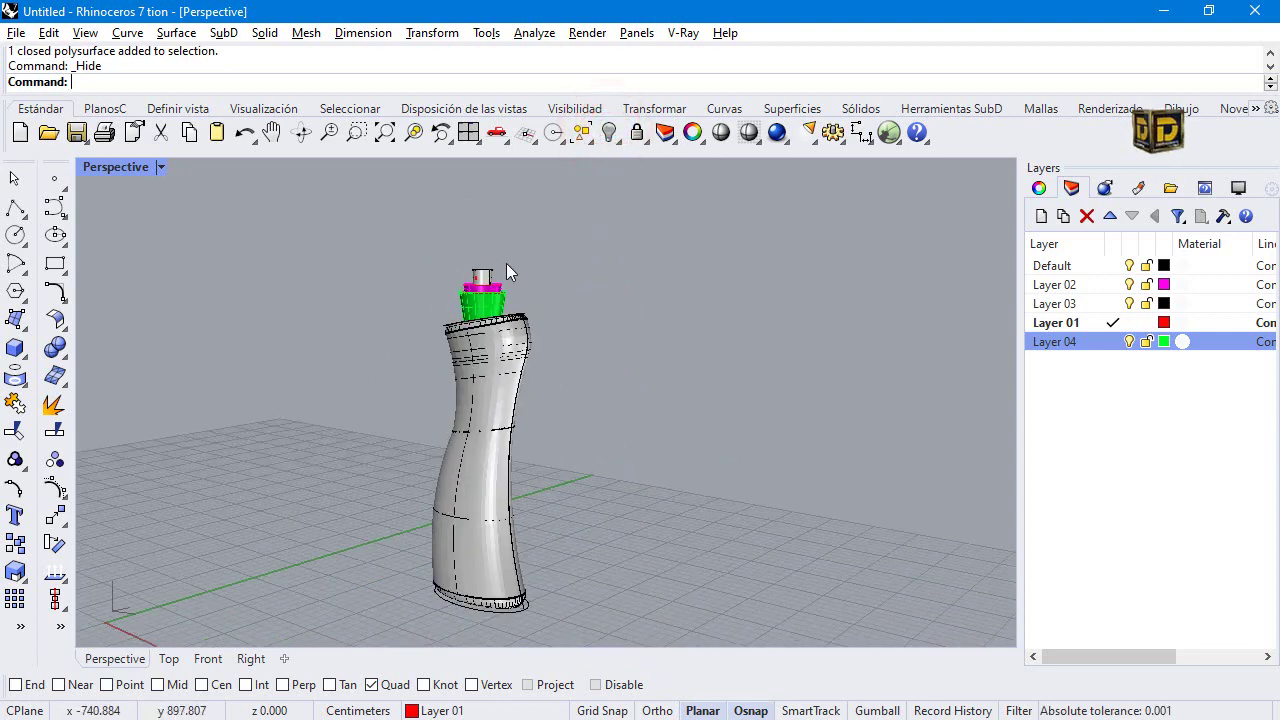
pyautogui.click(502, 398)
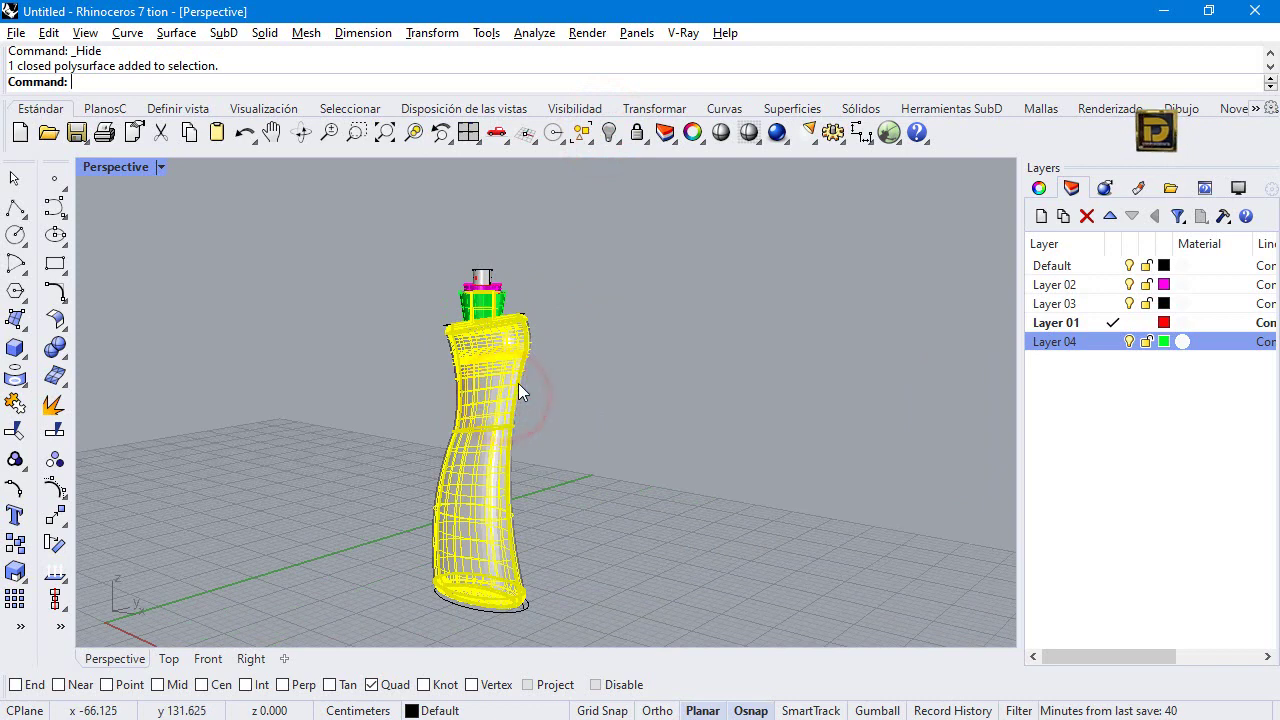
pyautogui.click(615, 138)
pyautogui.click(690, 165)
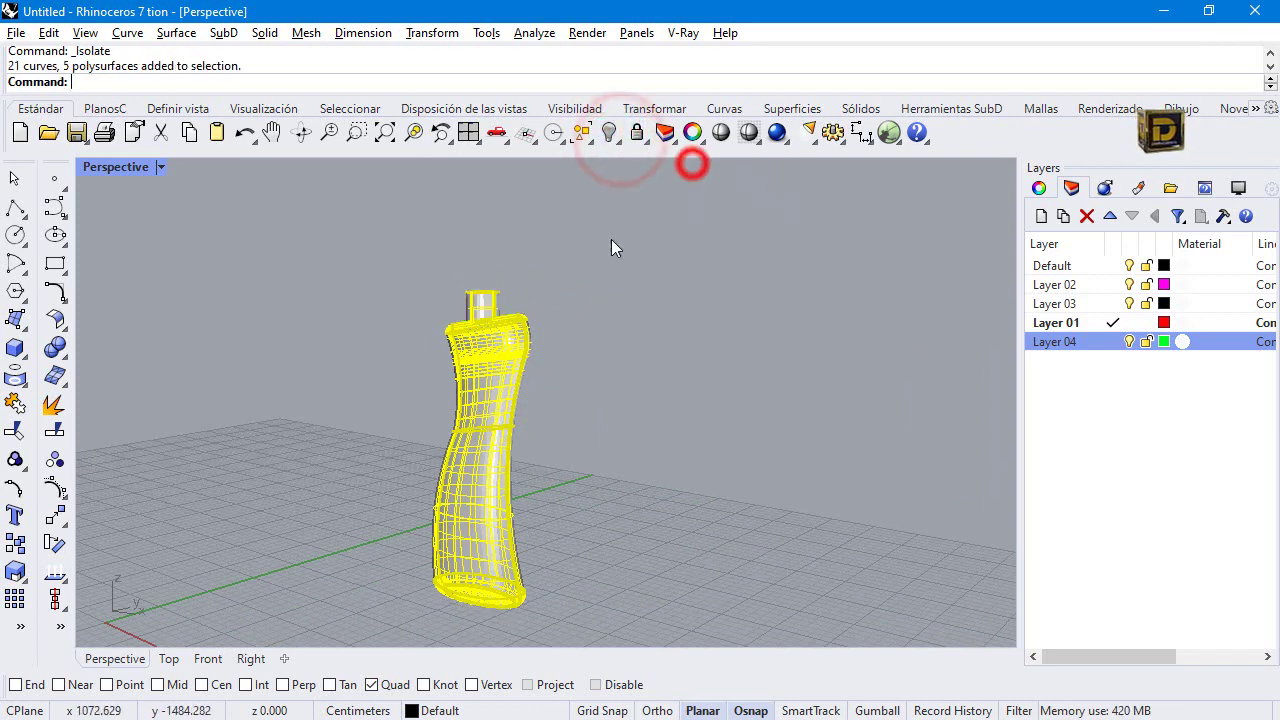
# Copy the bottle body and paste a duplicate in place.
pyautogui.click(557, 216)
pyautogui.click(491, 400)
pyautogui.hotkey('ctrl', 'c')
pyautogui.hotkey('ctrl', 'v')
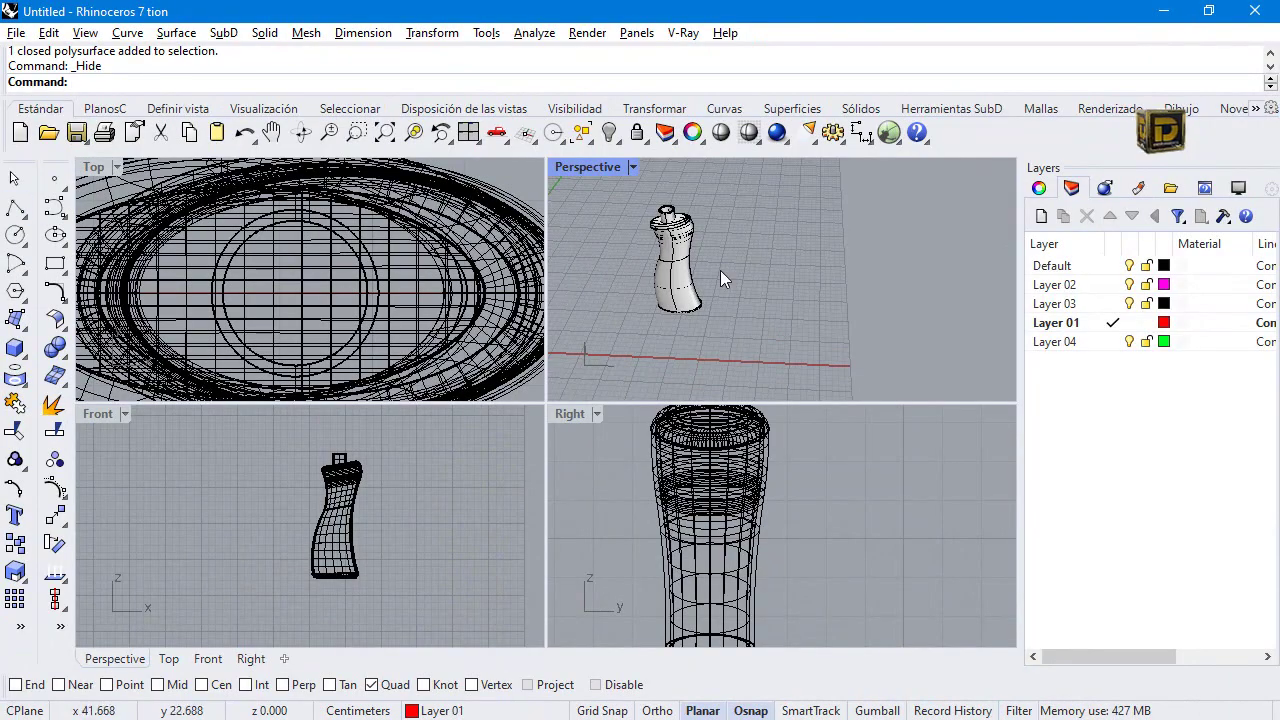
# Draw a horizontal polyline segment across the middle of the bottle in the Front view, extending past both sides.
pyautogui.click(15, 207)
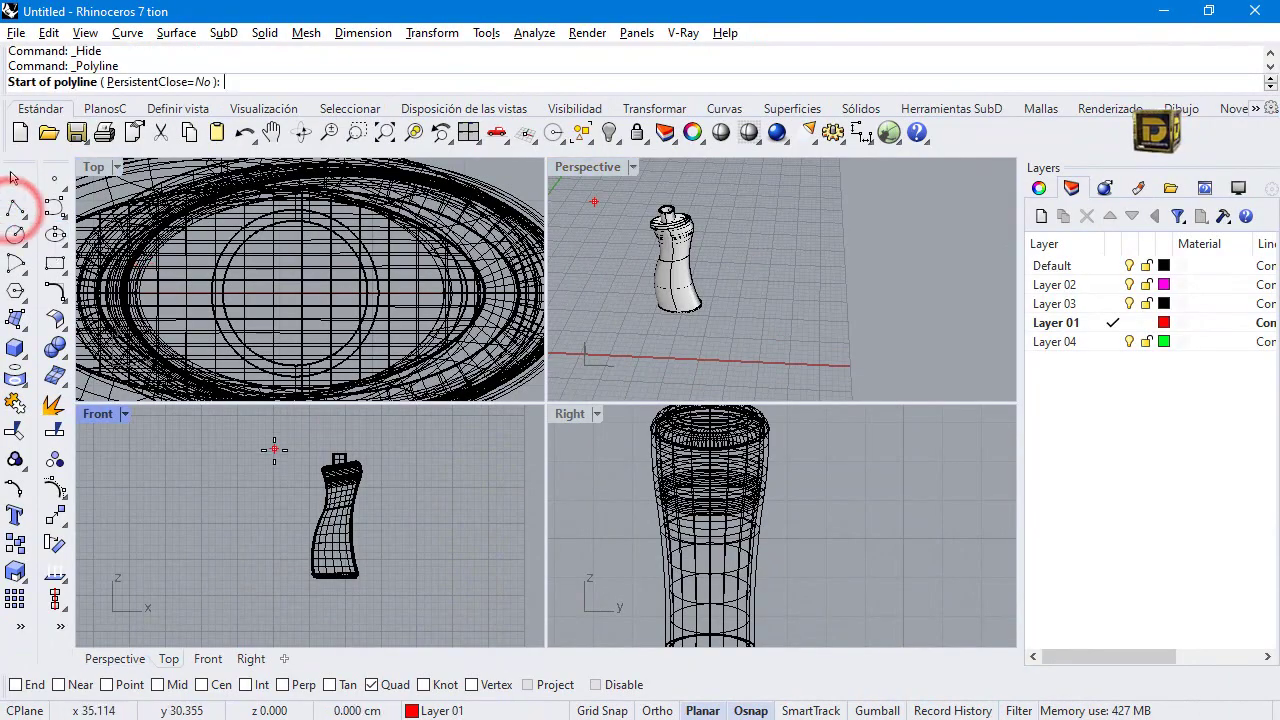
pyautogui.click(274, 515)
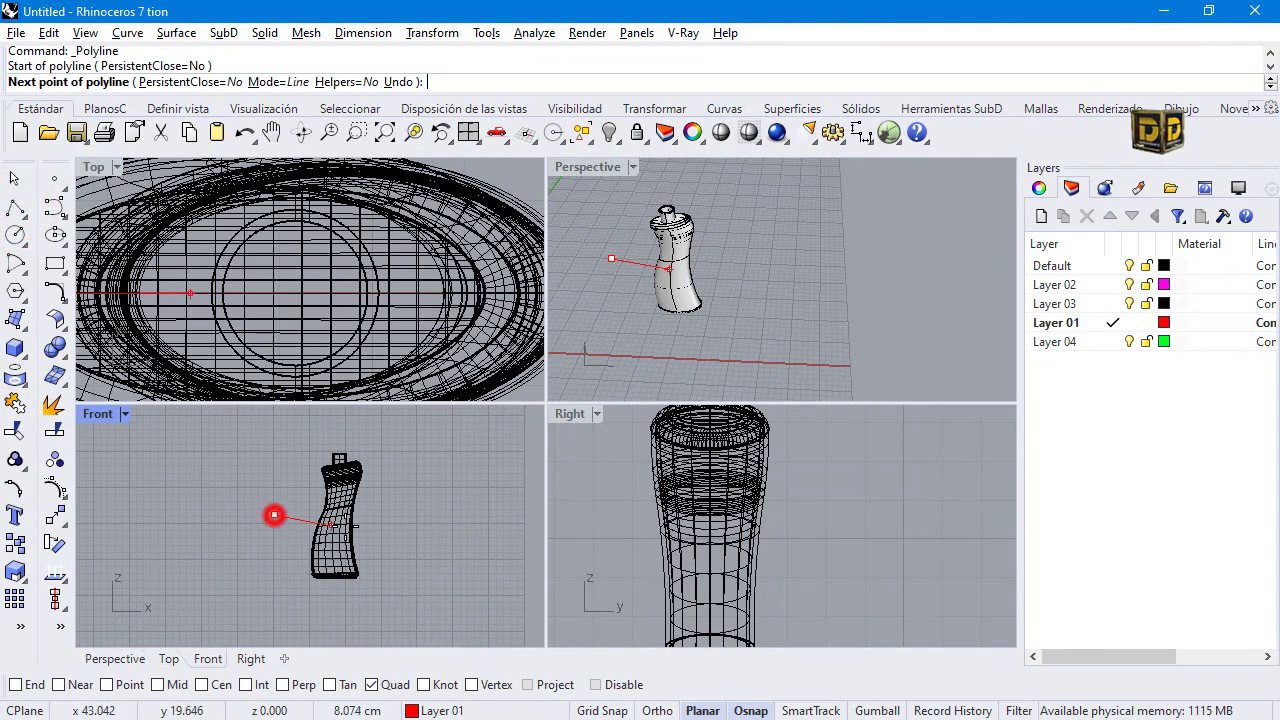
pyautogui.click(383, 515)
pyautogui.press('Return')
# Trim away the part of the bottle above the horizontal line, using the line as the cutting object.
pyautogui.click(384, 530)
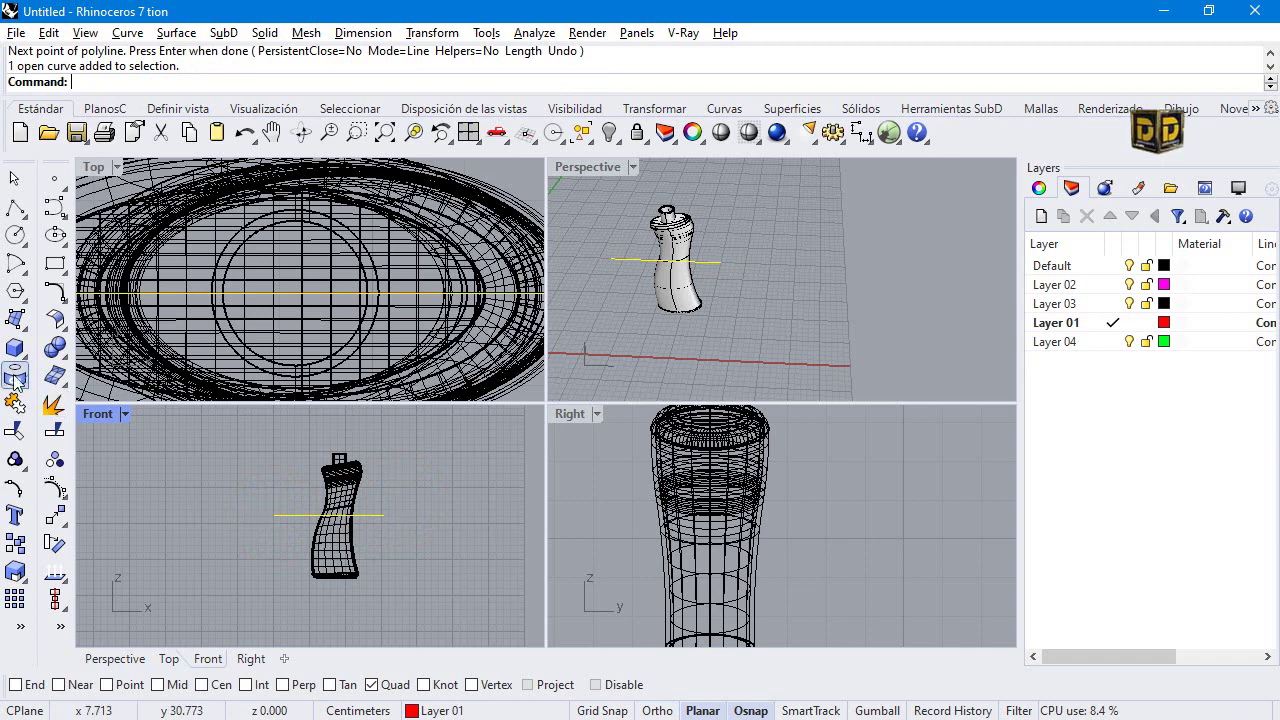
pyautogui.click(16, 432)
pyautogui.moveTo(352, 484); pyautogui.dragTo(348, 486)
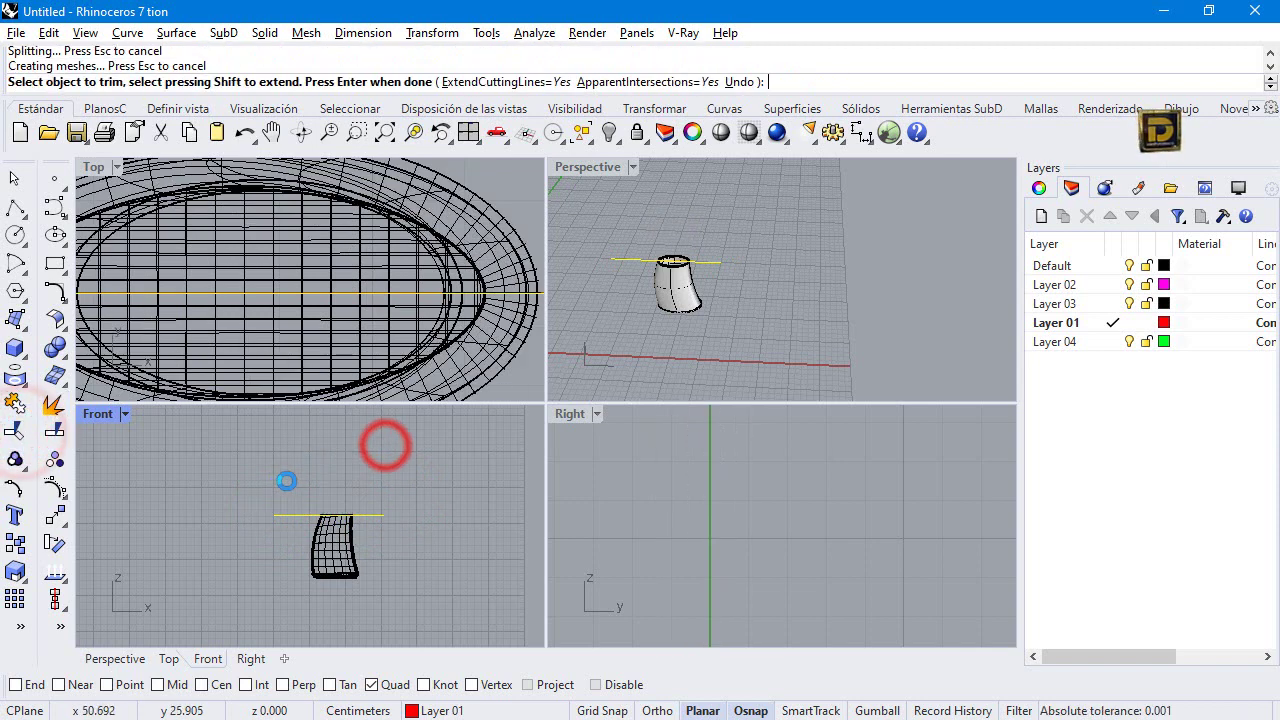
pyautogui.press('Return')
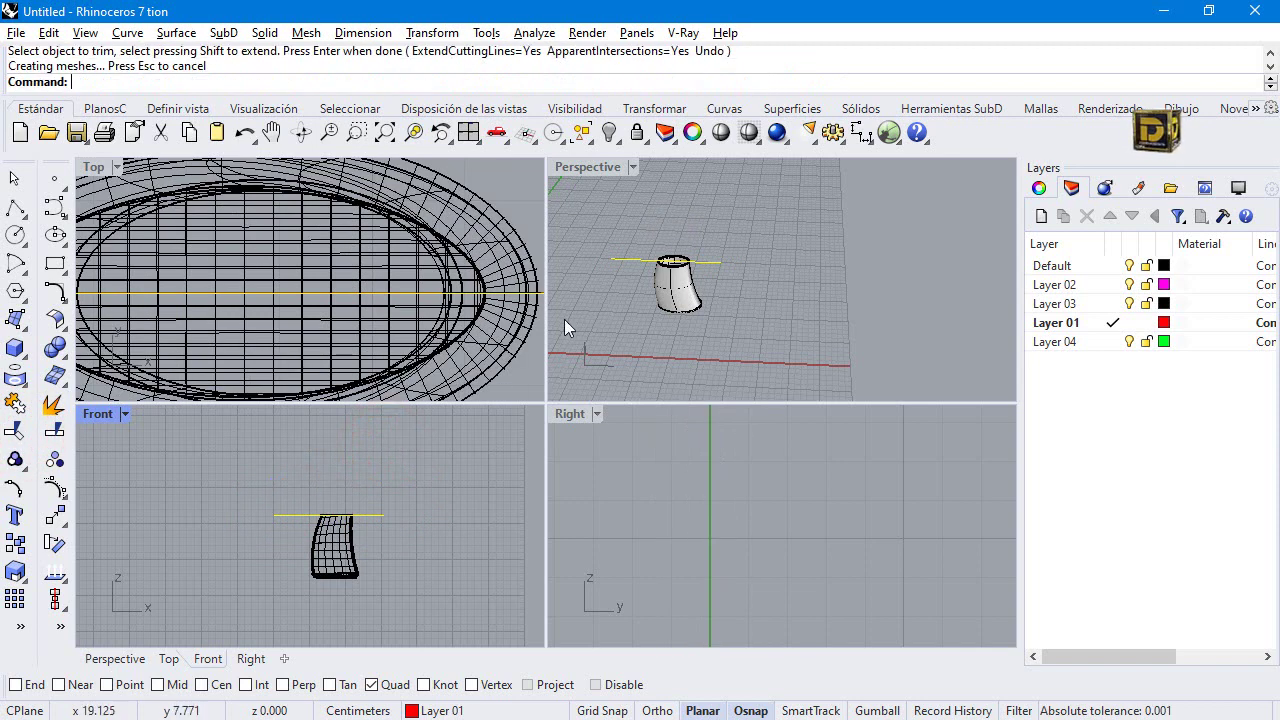
# Delete the cutting line and the outer shell of the trimmed bottle, keeping the inner shell.
pyautogui.click(375, 508)
pyautogui.press('Delete')
pyautogui.scroll(3, 680, 290)
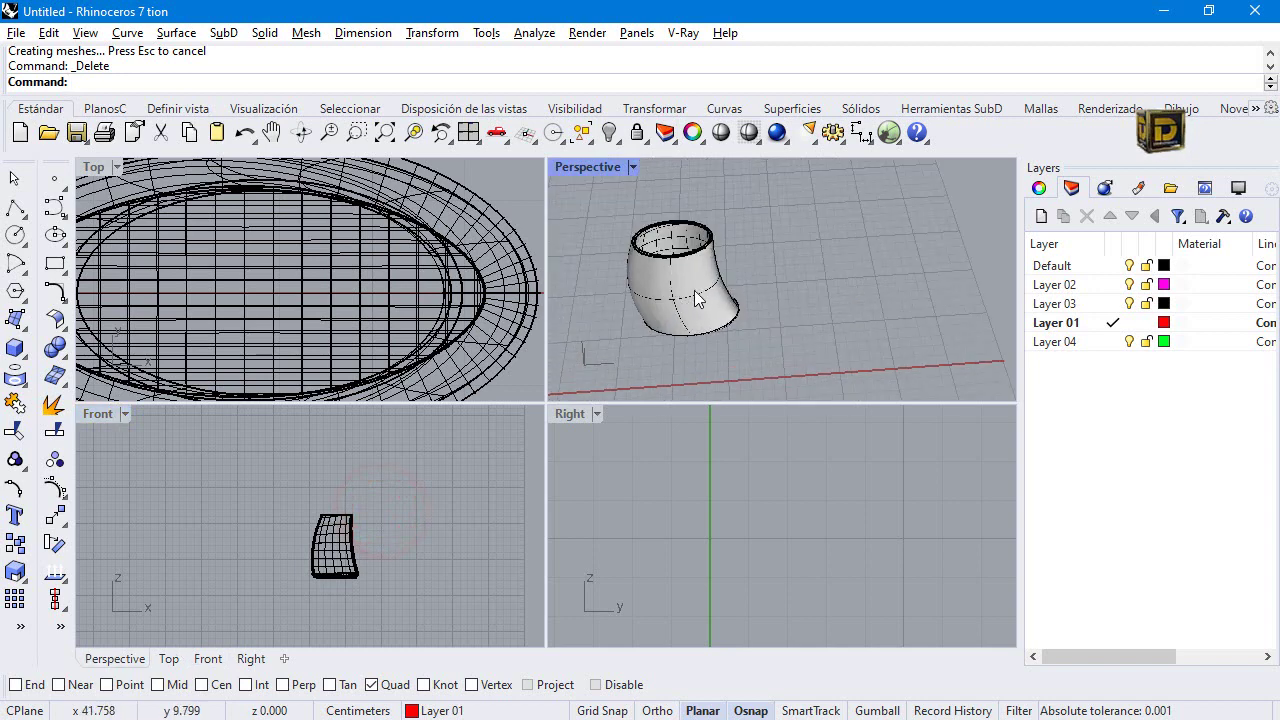
pyautogui.click(697, 300)
pyautogui.press('Return')
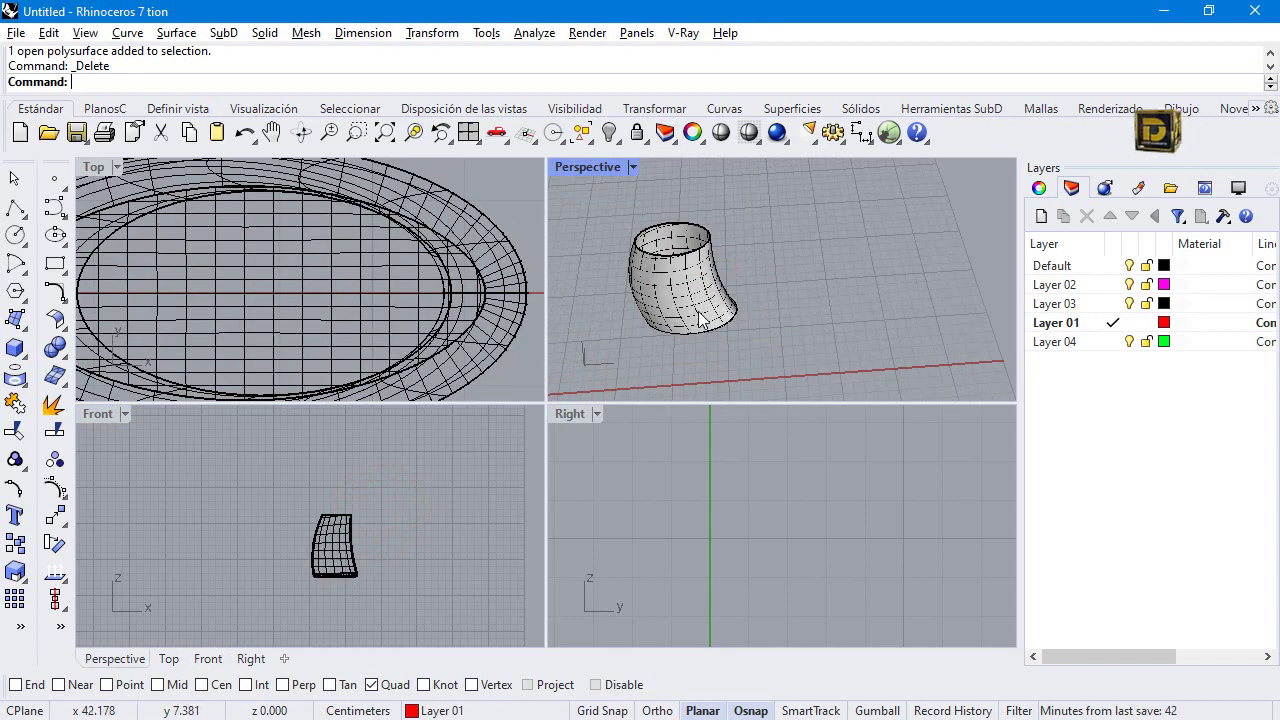
# Cap the open top of the remaining inner shell to form a closed solid, then show all hidden objects.
pyautogui.moveTo(700, 318); pyautogui.dragTo(600, 380, button='right')
pyautogui.scroll(5, 697, 344)
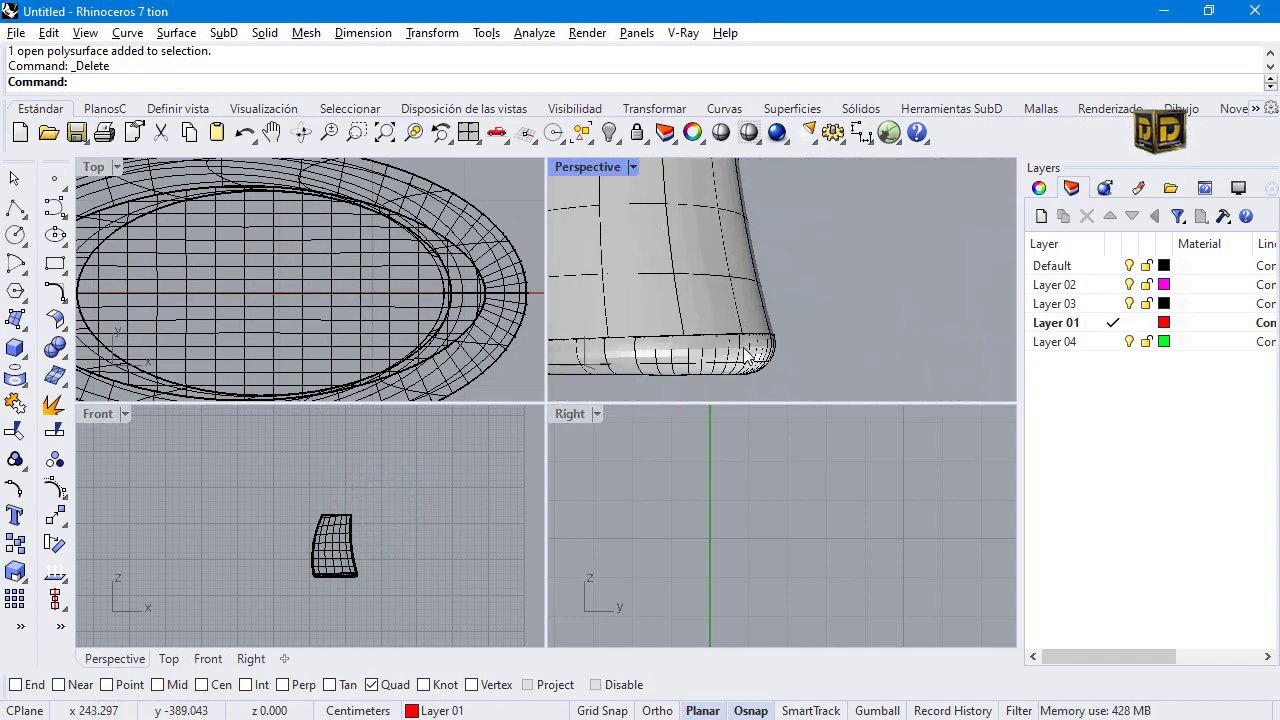
pyautogui.moveTo(748, 358); pyautogui.dragTo(673, 357, button='right')
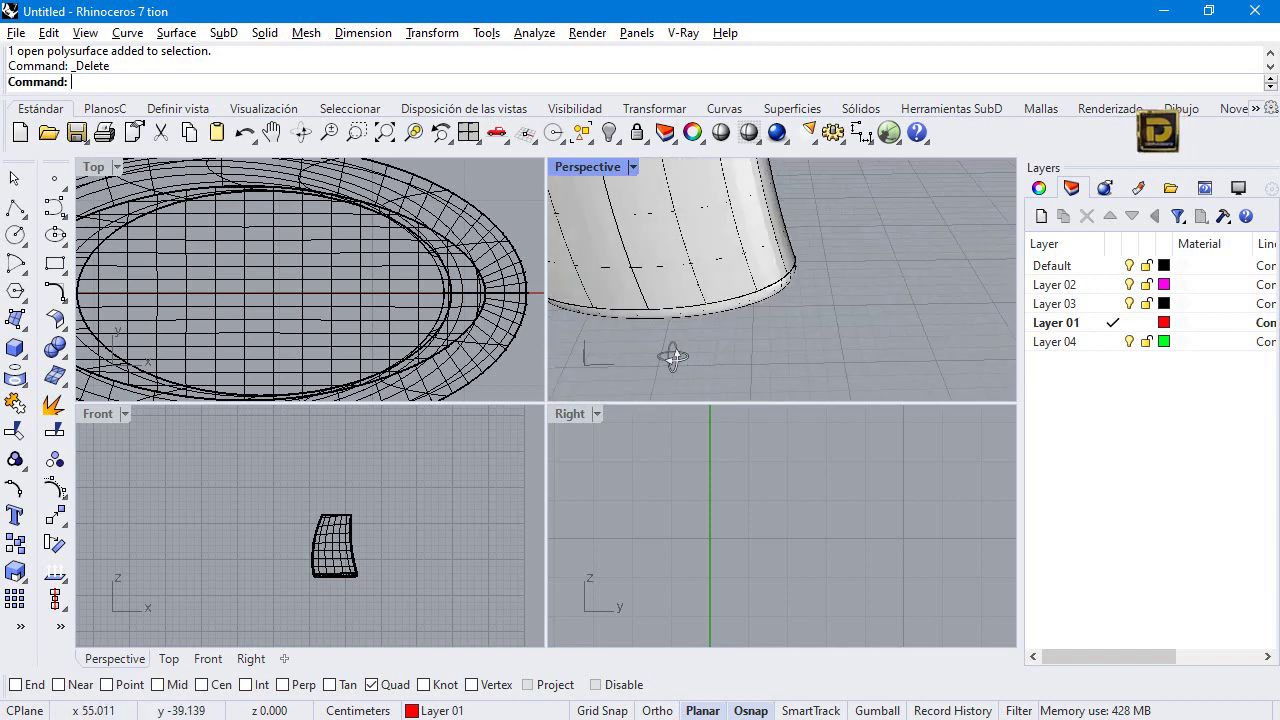
pyautogui.scroll(-5, 700, 300)
pyautogui.click(737, 277)
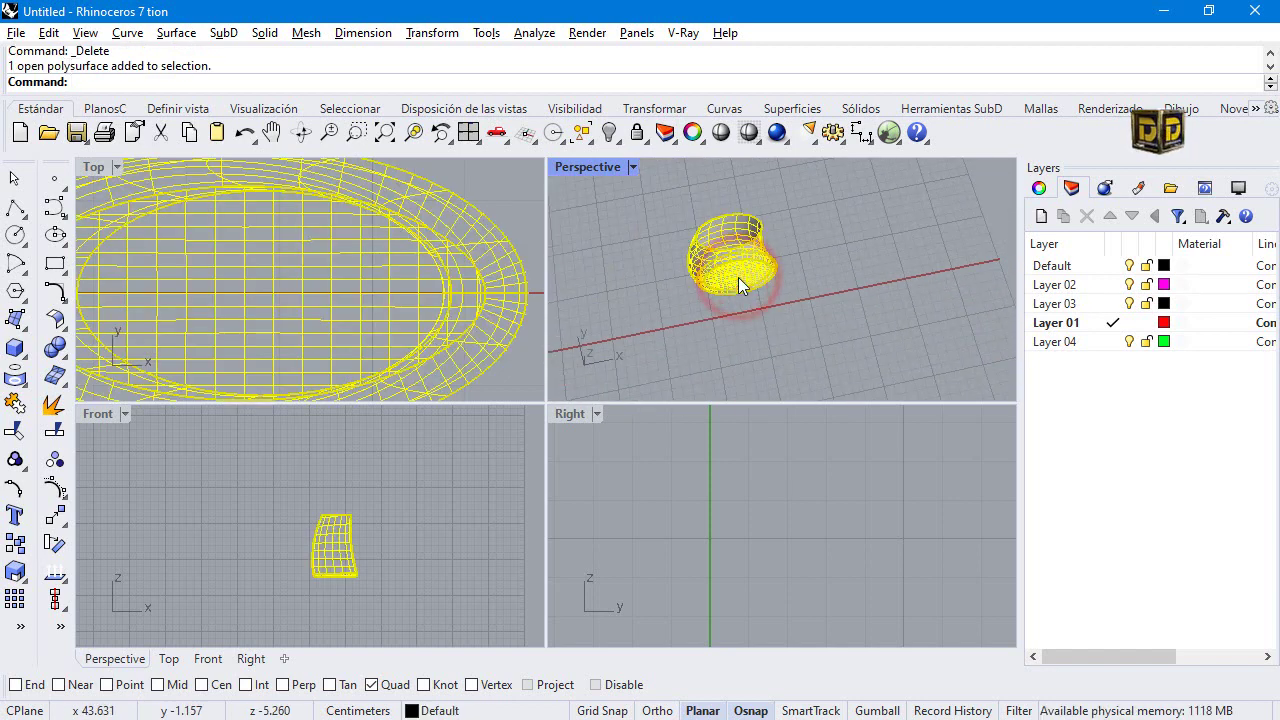
pyautogui.press('Return')
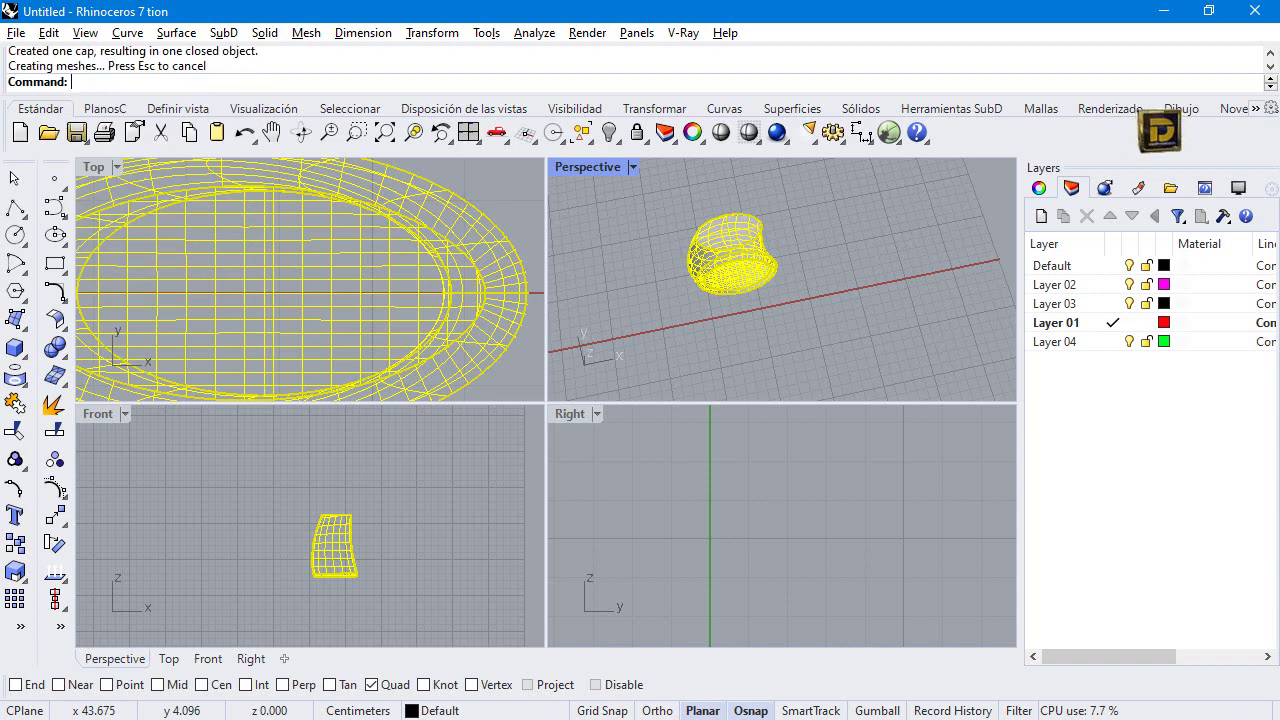
pyautogui.moveTo(640, 298); pyautogui.dragTo(684, 394, button='right')
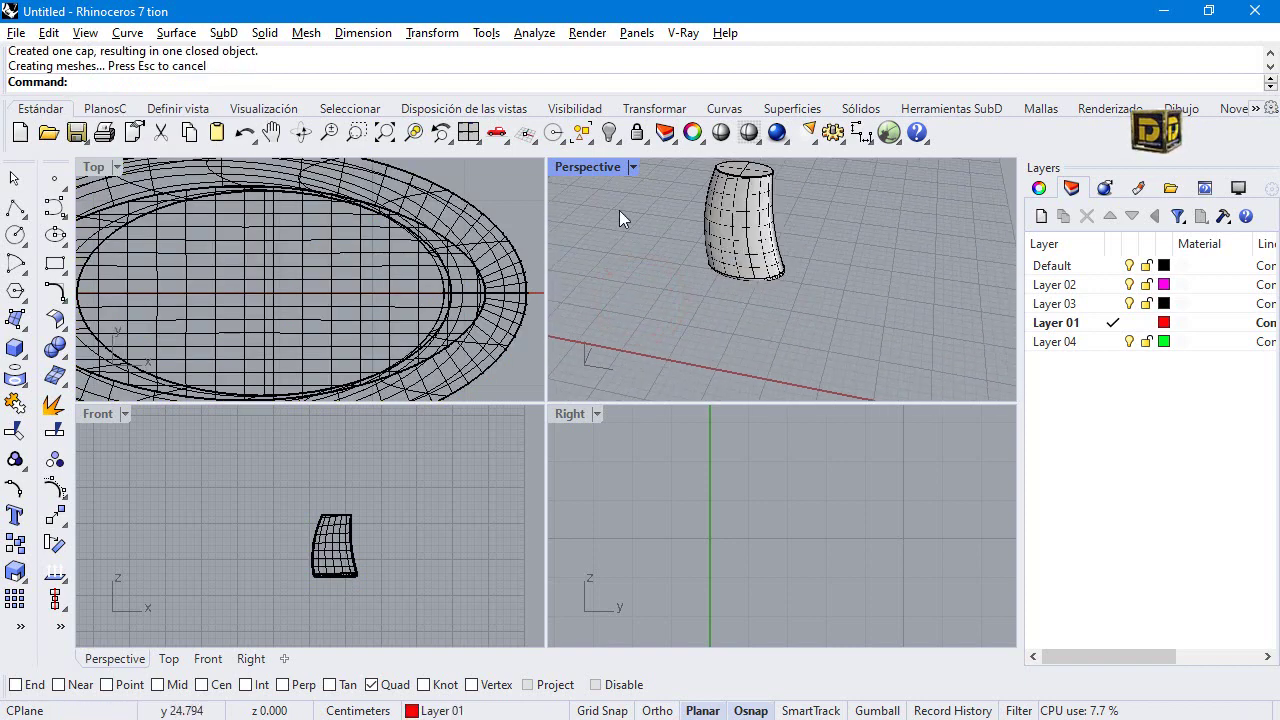
pyautogui.rightClick(610, 132)
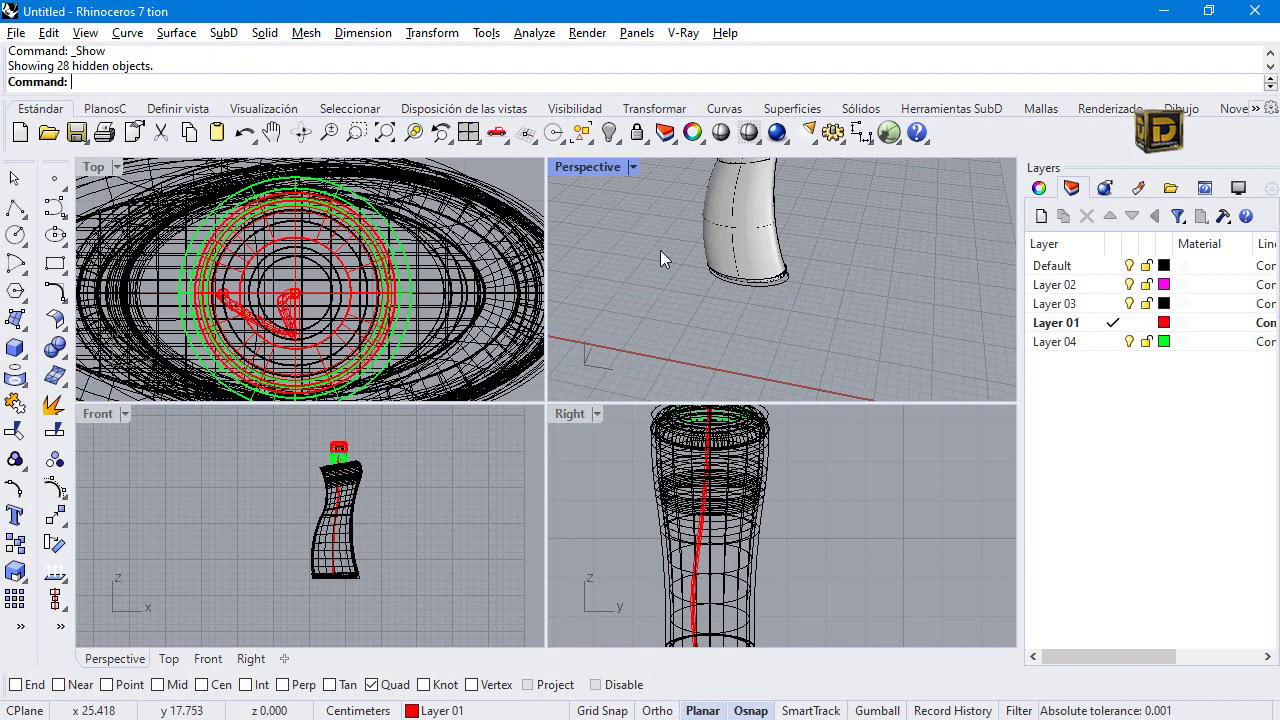
# Select the capped liquid solid inside the bottle and create a new layer with a cyan colour.
pyautogui.scroll(5, 365, 487)
pyautogui.click(372, 445)
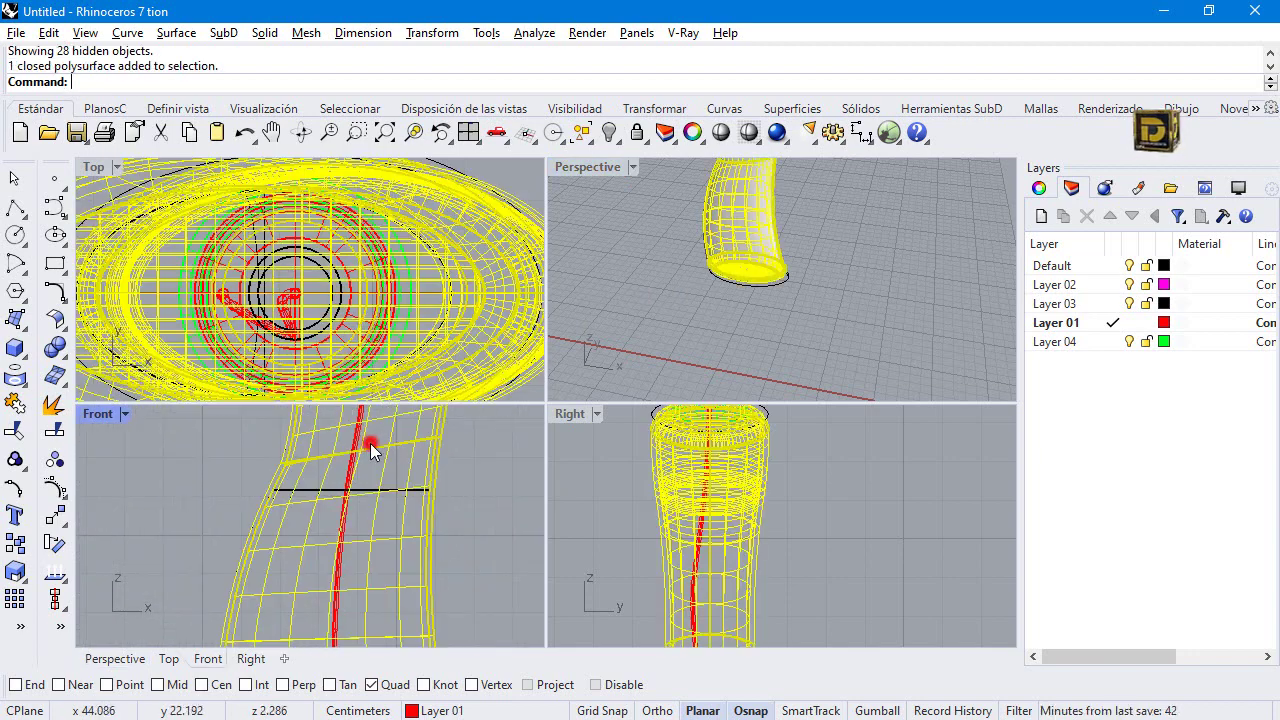
pyautogui.click(371, 434)
pyautogui.click(368, 487)
pyautogui.click(362, 496)
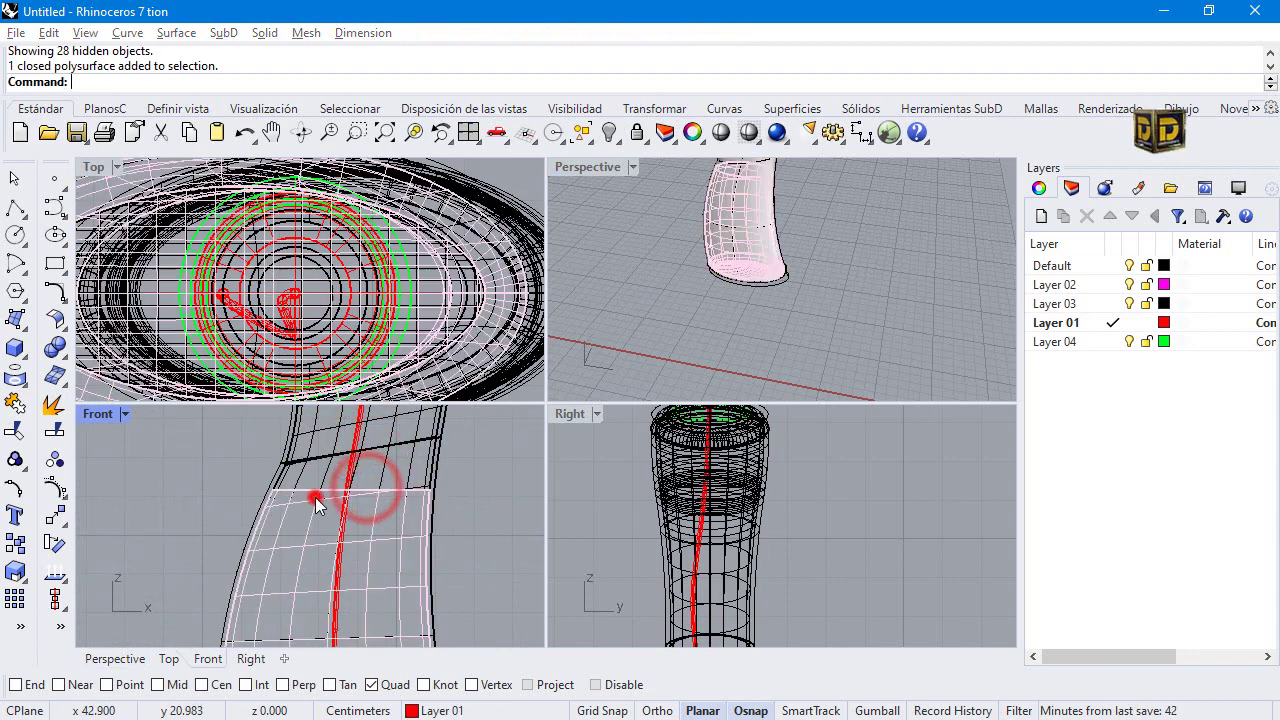
pyautogui.click(383, 550)
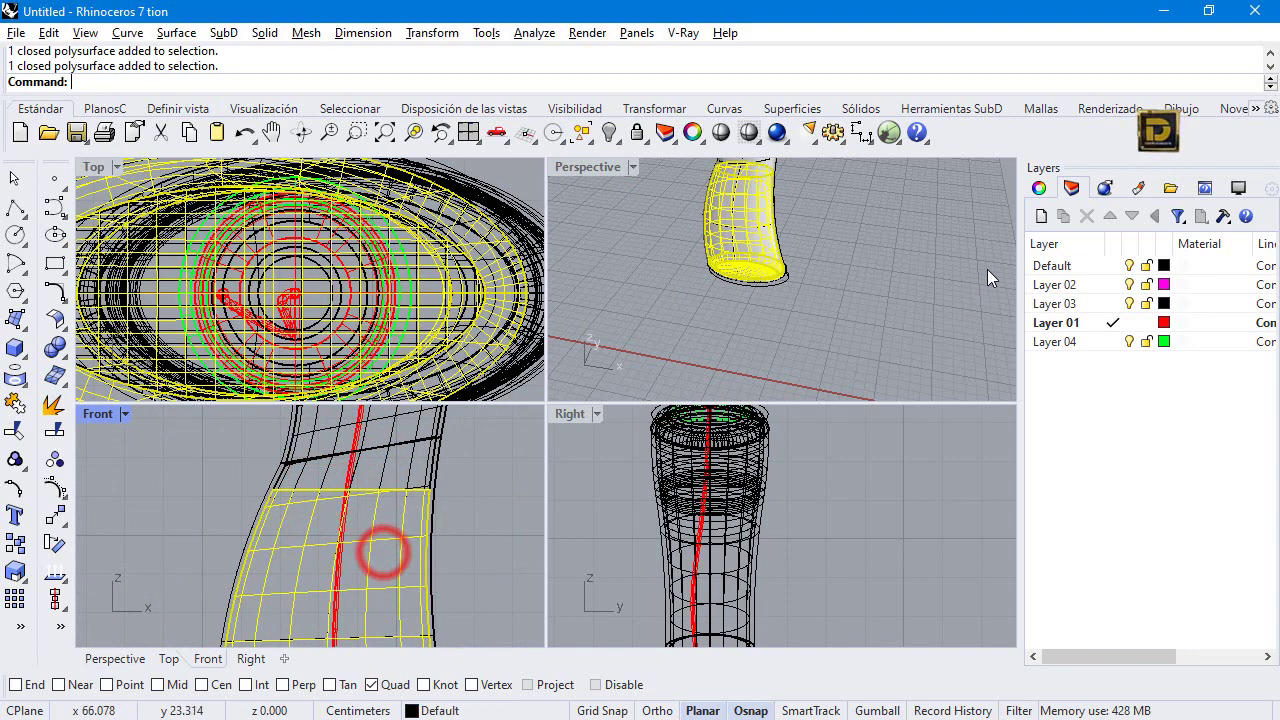
pyautogui.click(1041, 216)
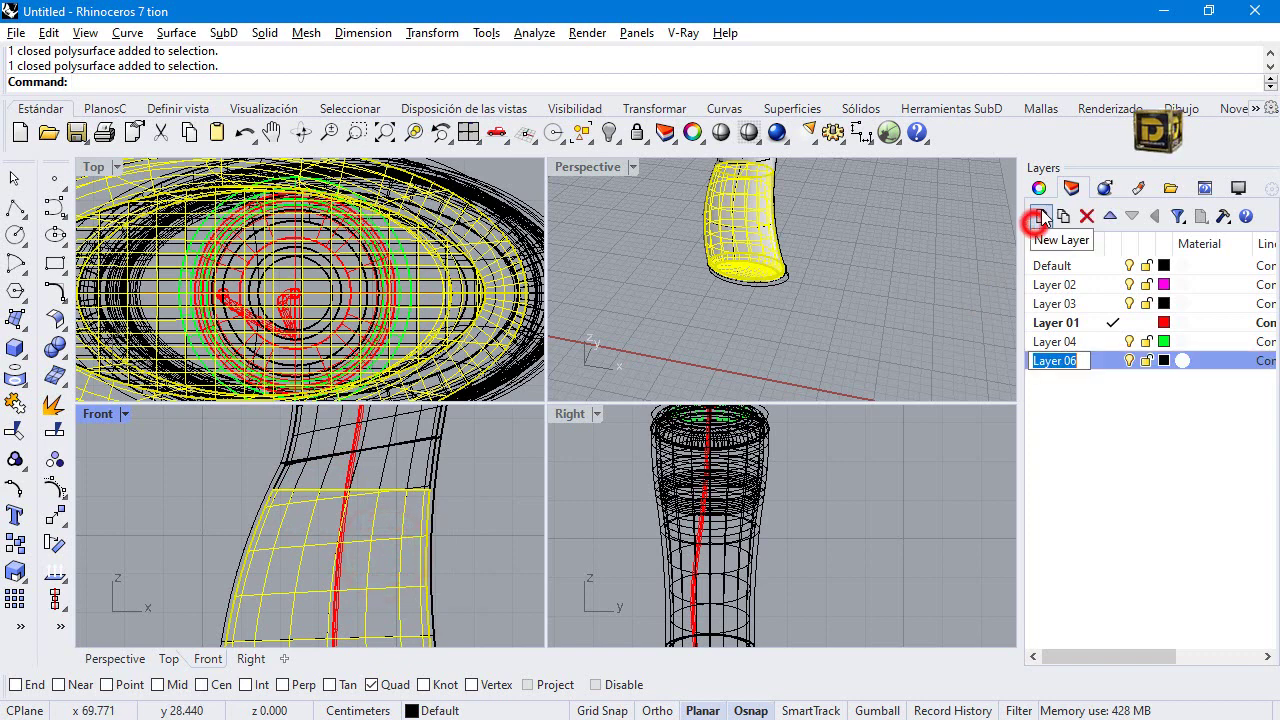
pyautogui.click(1163, 360)
pyautogui.click(1105, 487)
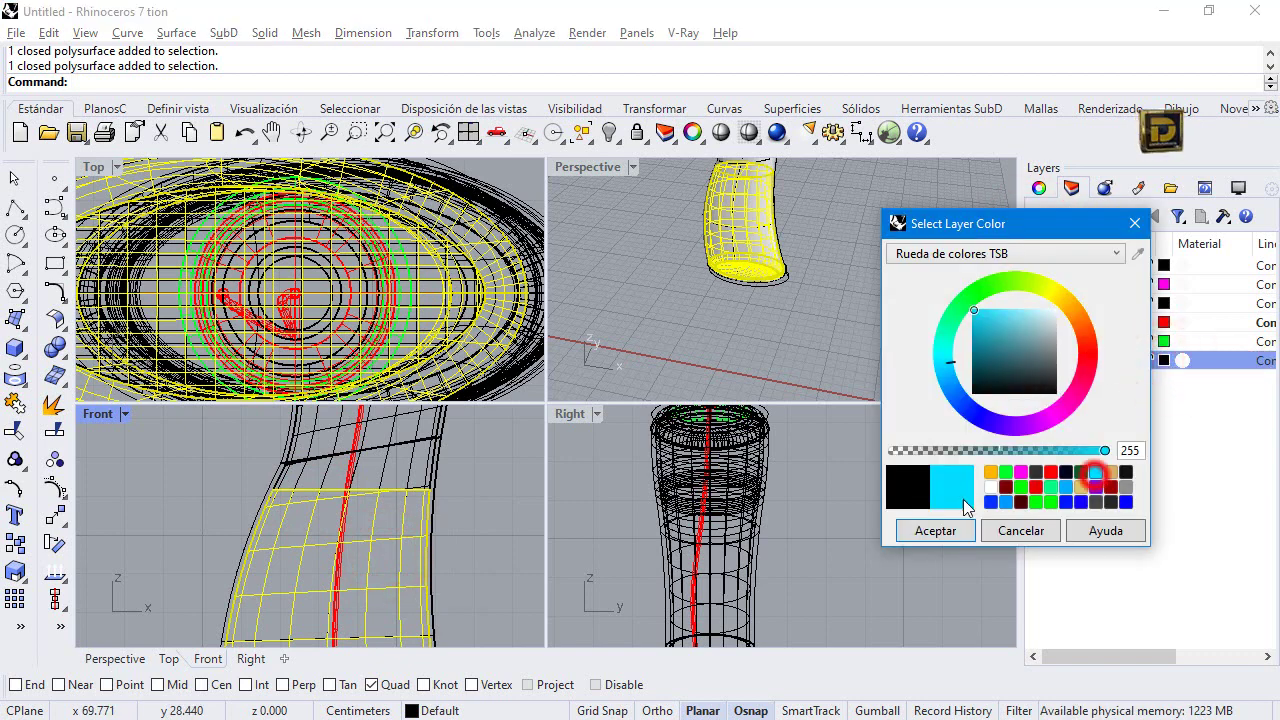
pyautogui.click(935, 530)
# Move the selected liquid solid onto the new cyan layer, Layer 06, and clear the selection.
pyautogui.rightClick(1090, 362)
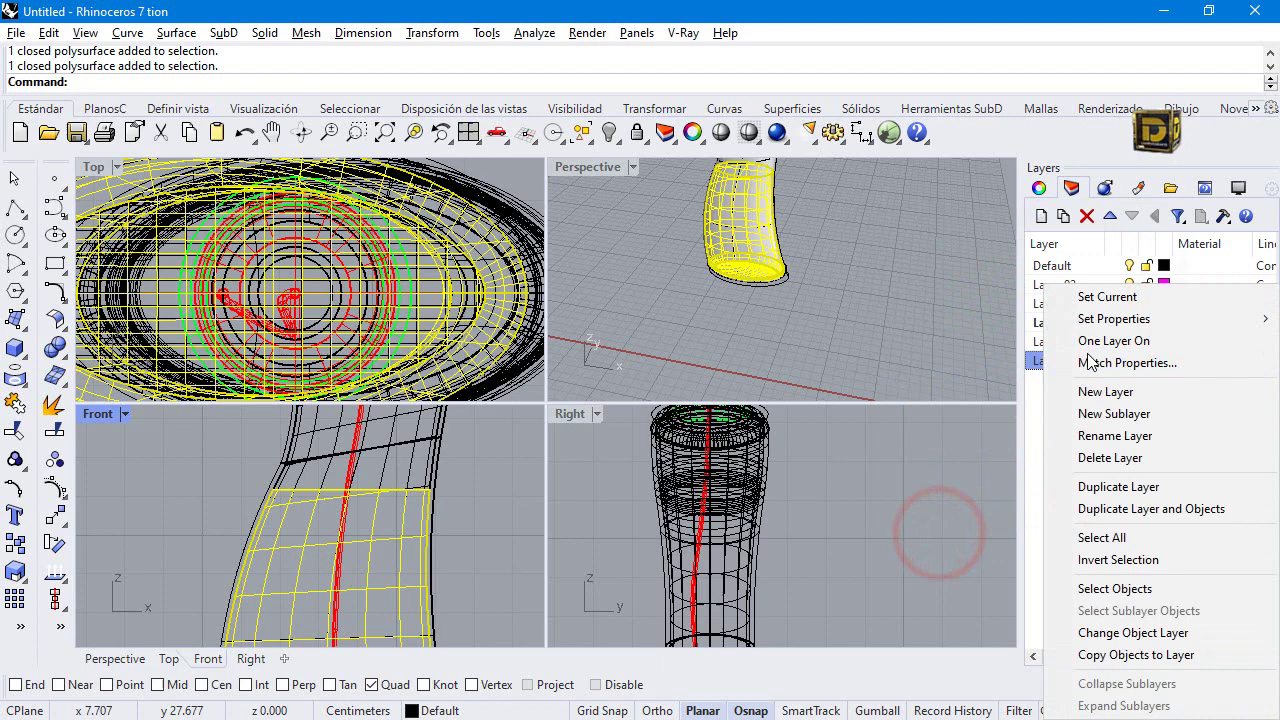
pyautogui.click(1090, 632)
pyautogui.click(602, 515)
# Maximize the Perspective view and examine the whole bottle with its cap and collar from several angles.
pyautogui.scroll(-5, 470, 501)
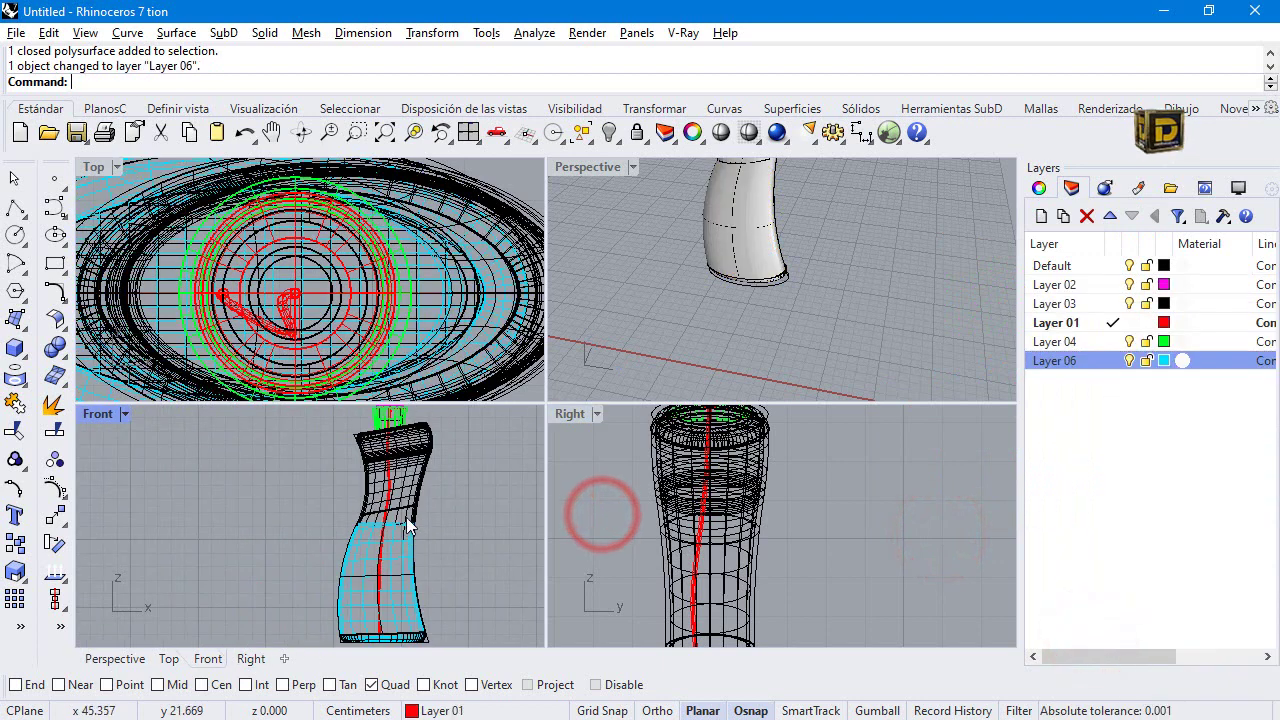
pyautogui.scroll(-3, 800, 295)
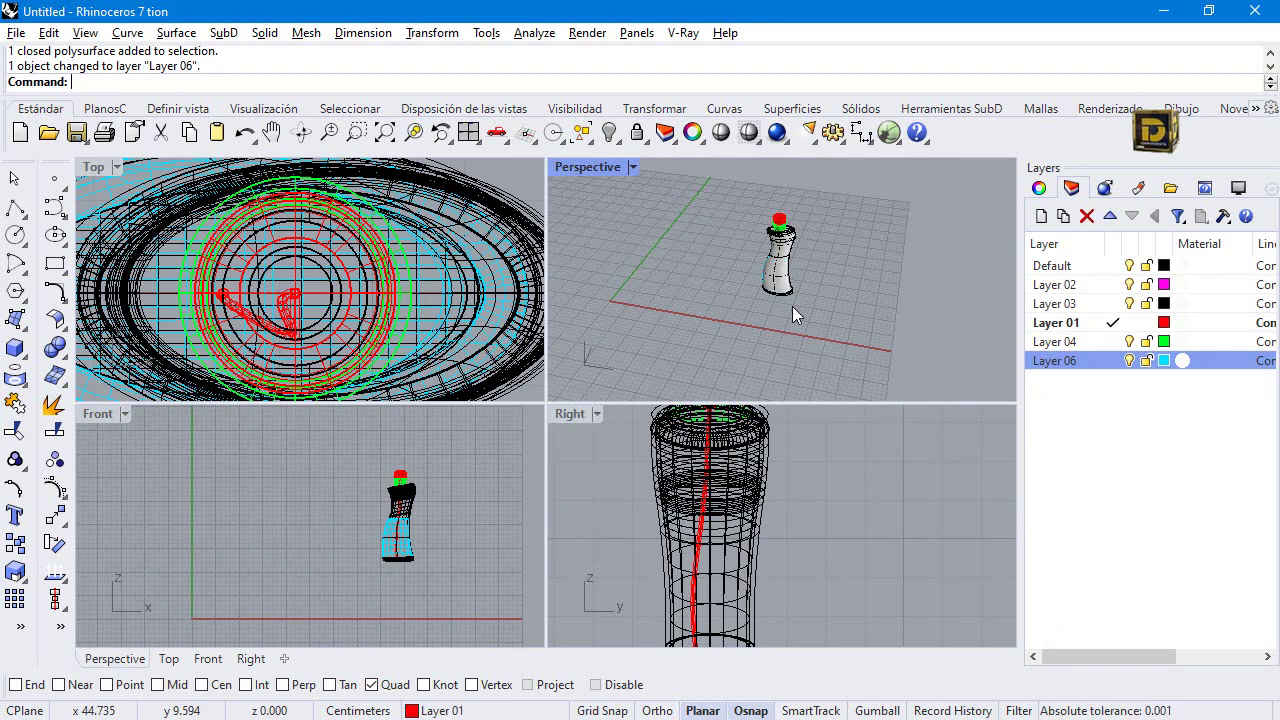
pyautogui.doubleClick(588, 167)
pyautogui.scroll(5, 546, 264)
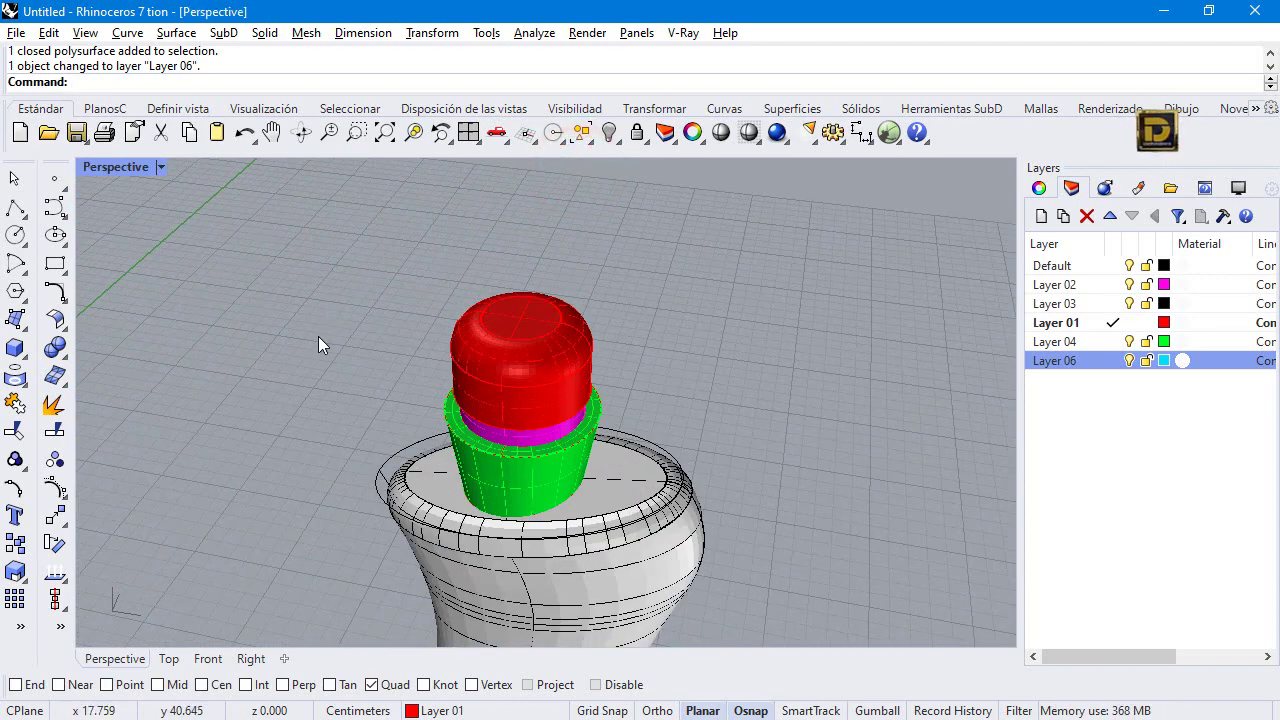
pyautogui.scroll(-6, 318, 345)
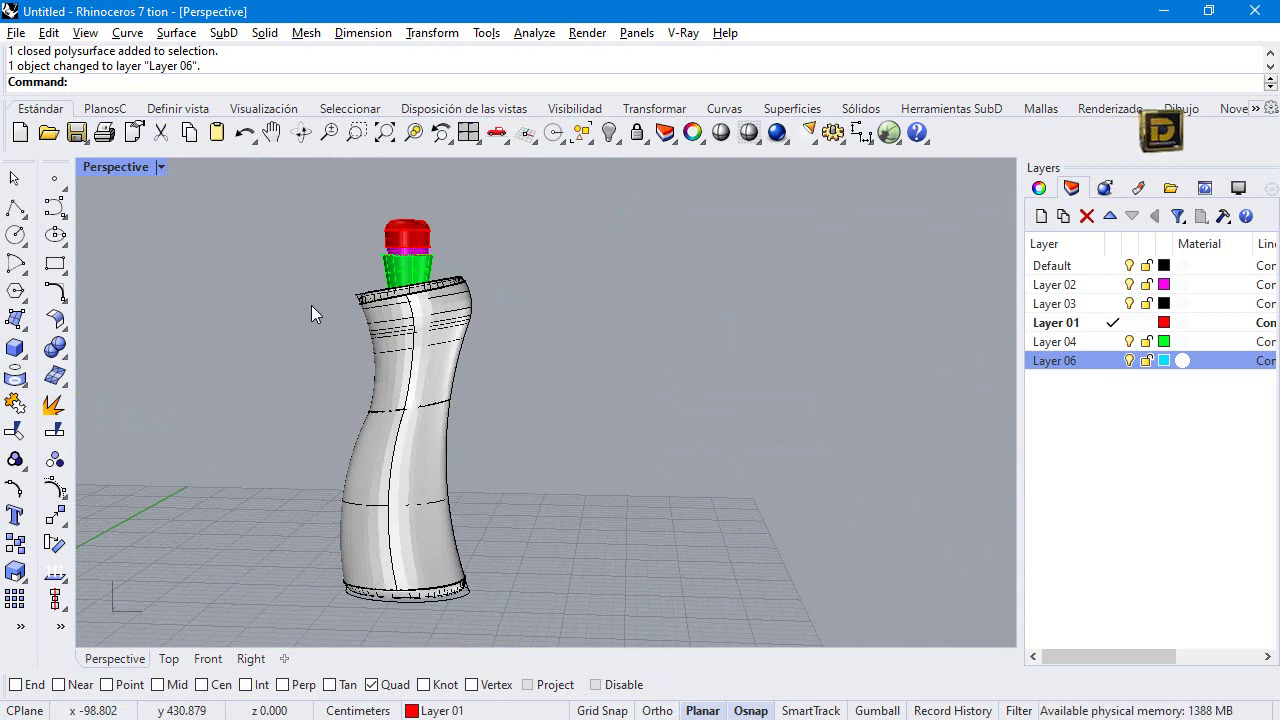
pyautogui.scroll(-2, 641, 318)
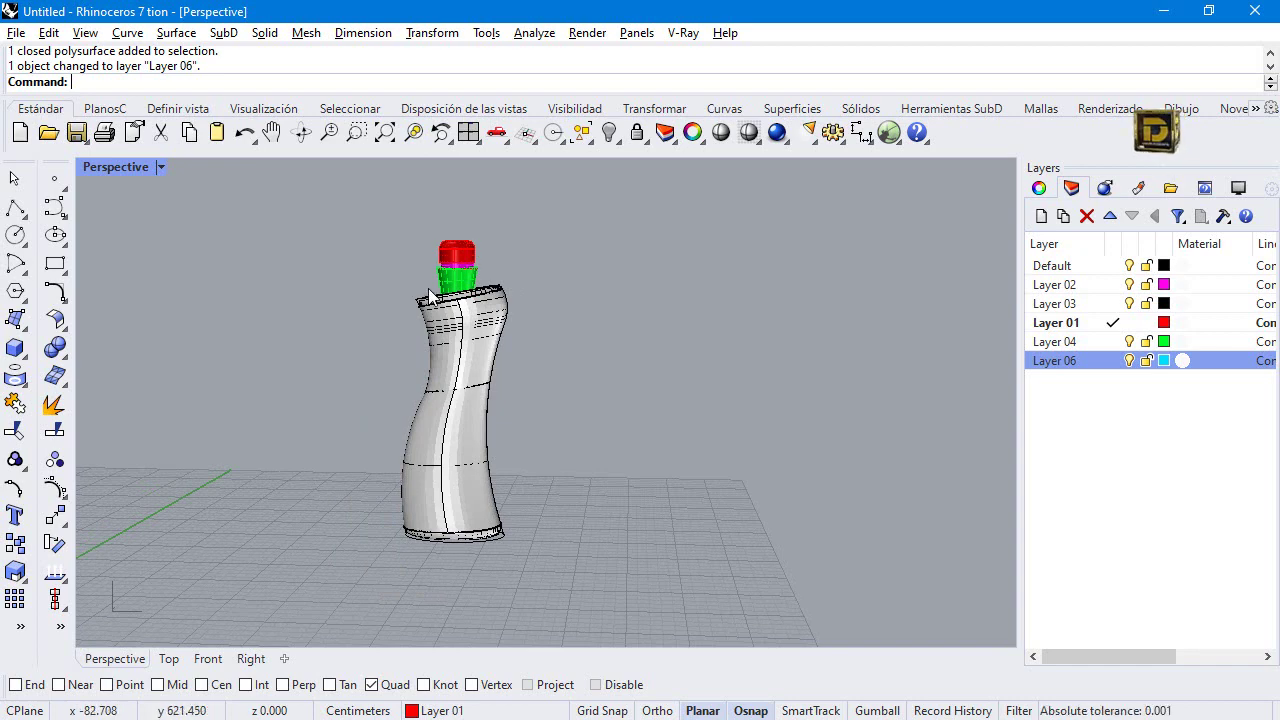
pyautogui.scroll(3, 430, 510)
pyautogui.moveTo(443, 466); pyautogui.dragTo(451, 329, button='right')
pyautogui.scroll(-3, 451, 329)
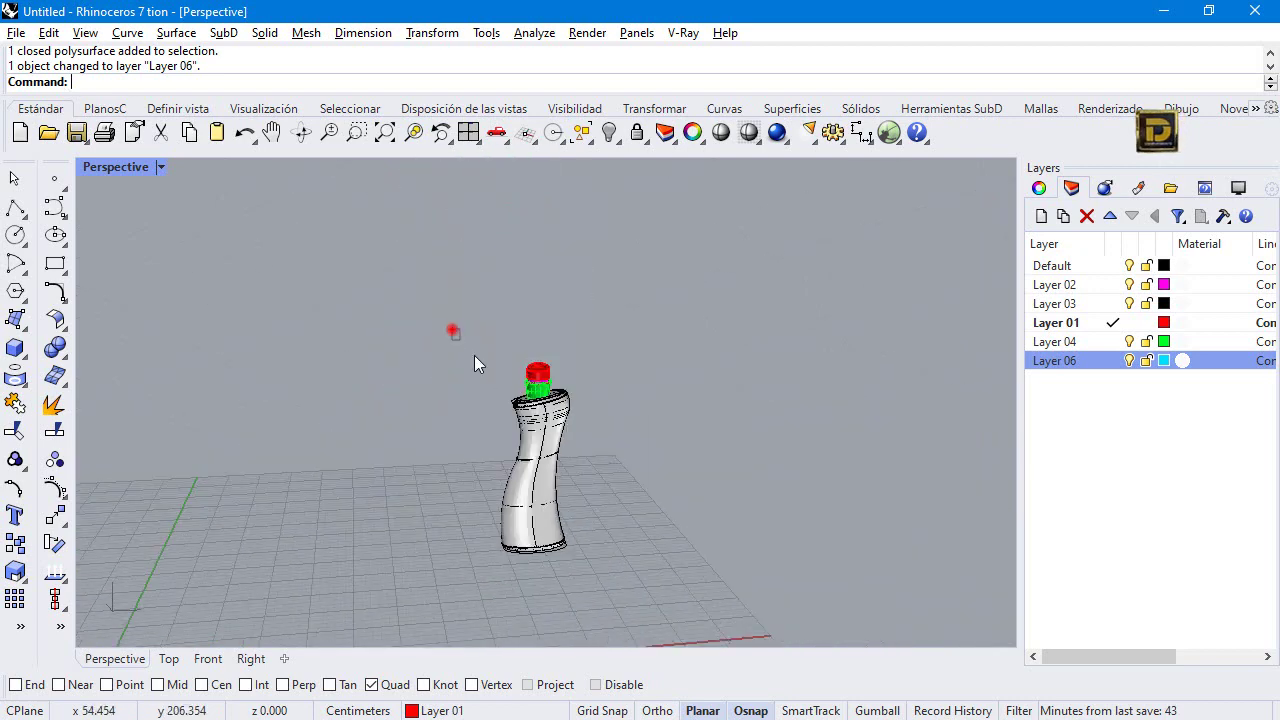
# Check all objects of the bottle for naked edges with the edge analysis, then close it and deselect everything.
pyautogui.hotkey('ctrl', 'a')
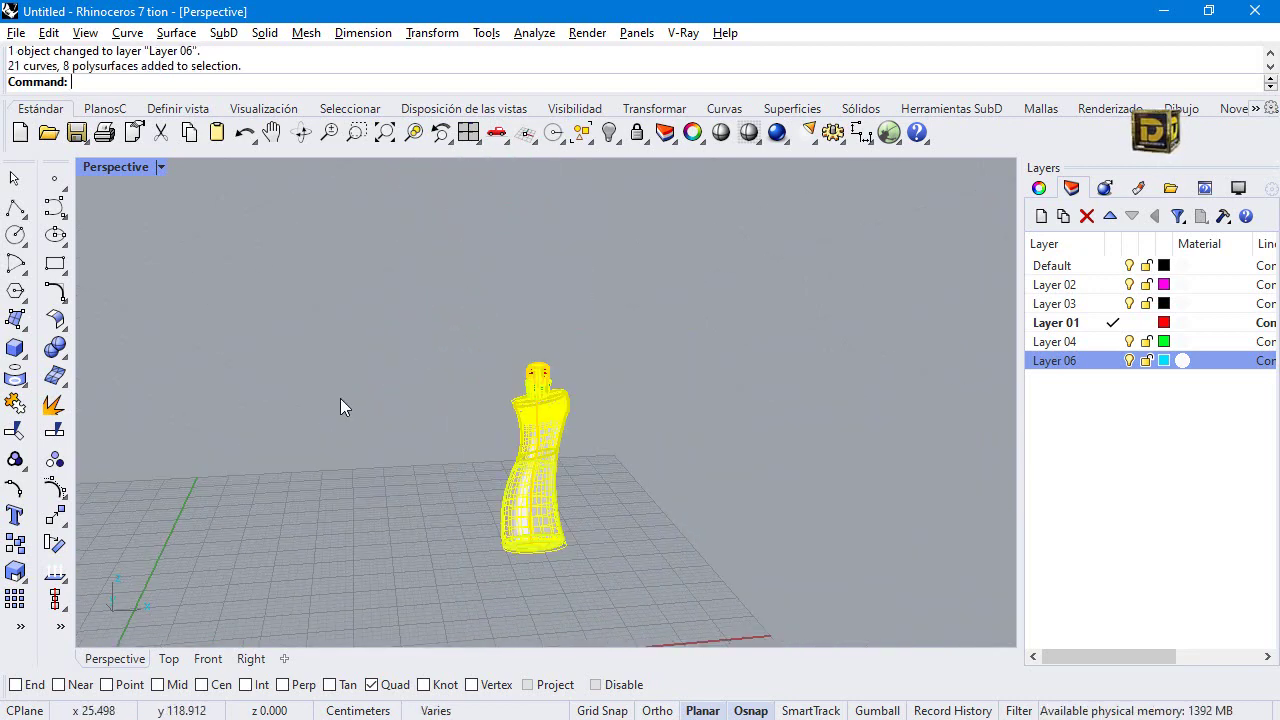
pyautogui.click(55, 571)
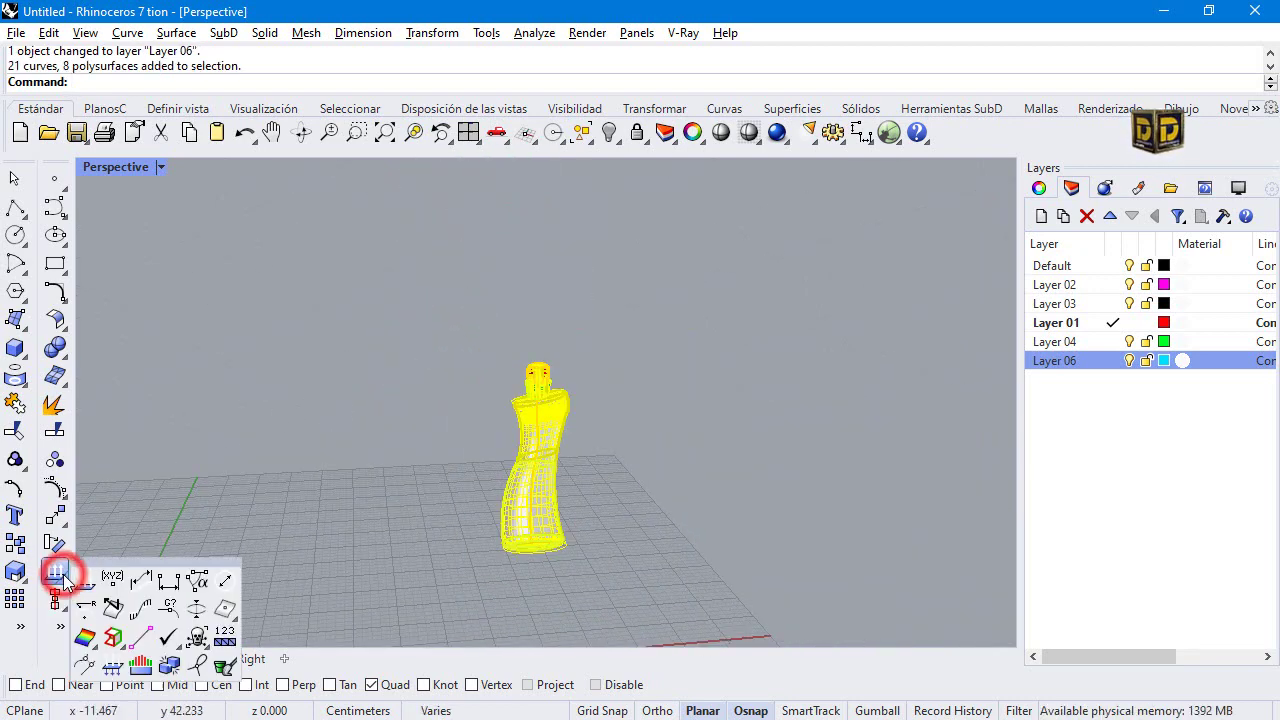
pyautogui.click(110, 638)
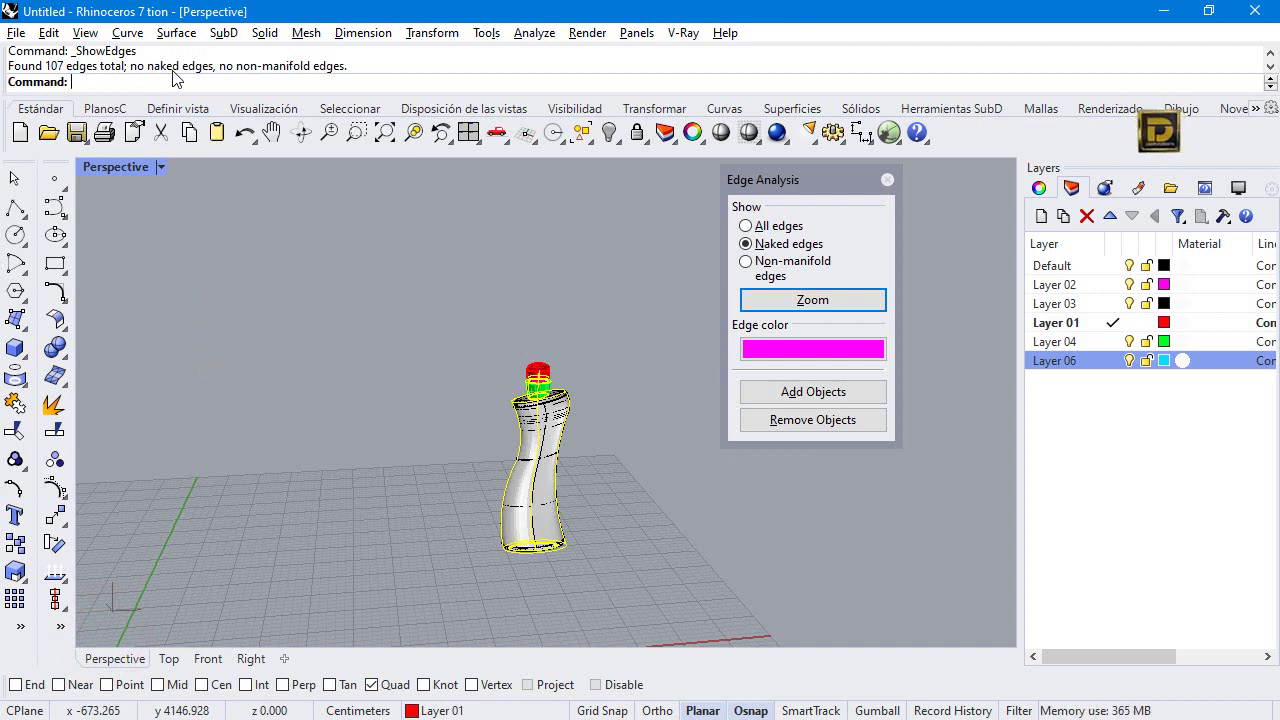
pyautogui.click(887, 180)
pyautogui.click(711, 276)
pyautogui.scroll(2, 566, 388)
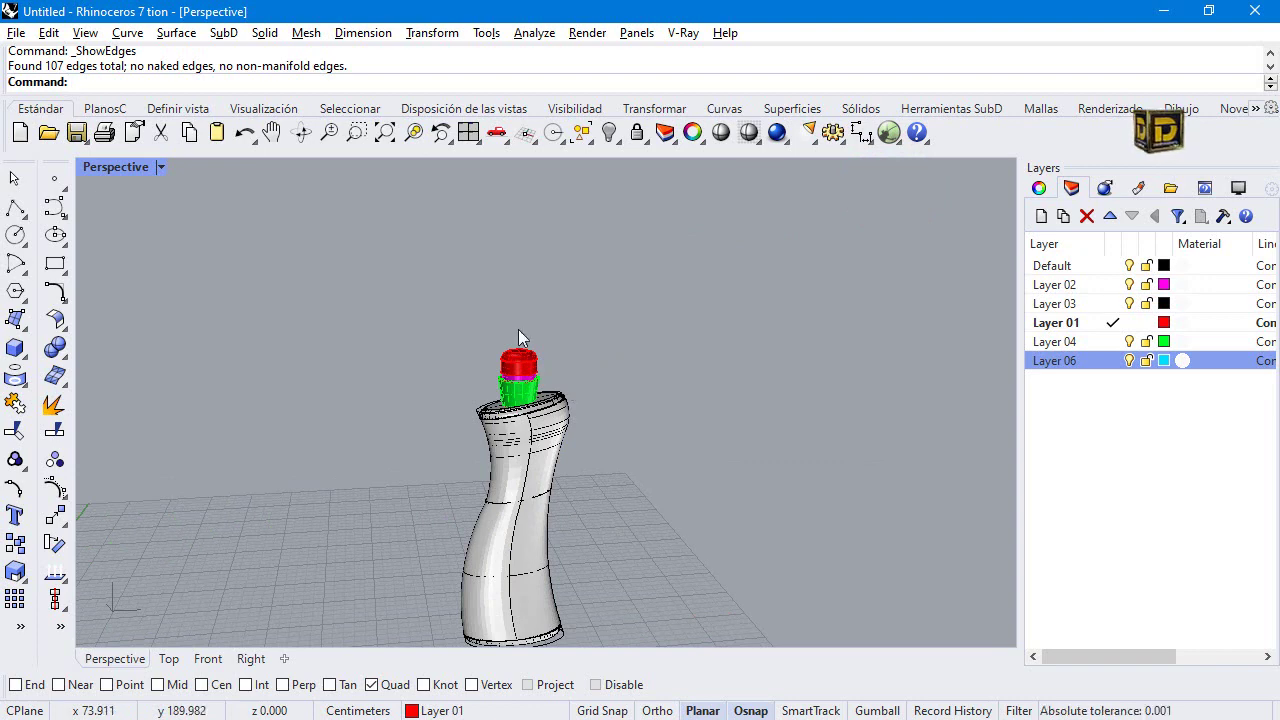
pyautogui.scroll(-5, 400, 328)
pyautogui.scroll(4, 443, 258)
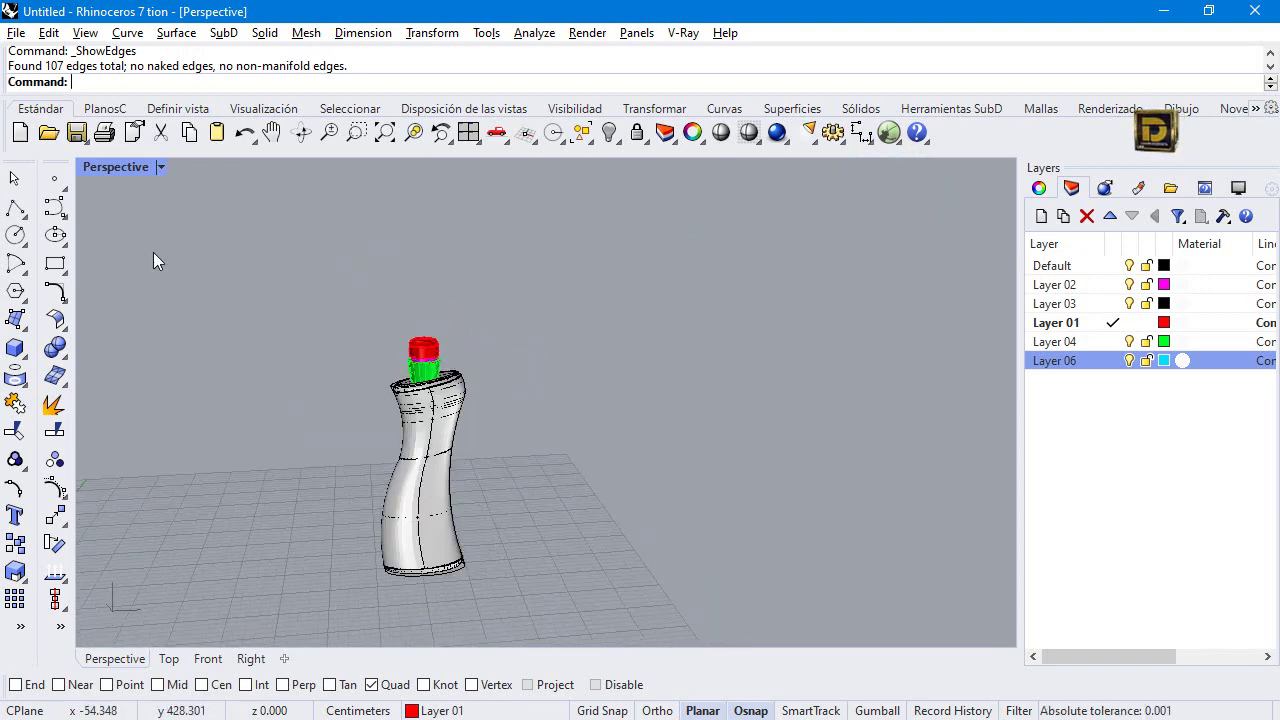
pyautogui.click(273, 132)
pyautogui.moveTo(443, 387); pyautogui.dragTo(300, 343)
pyautogui.scroll(2, 300, 343)
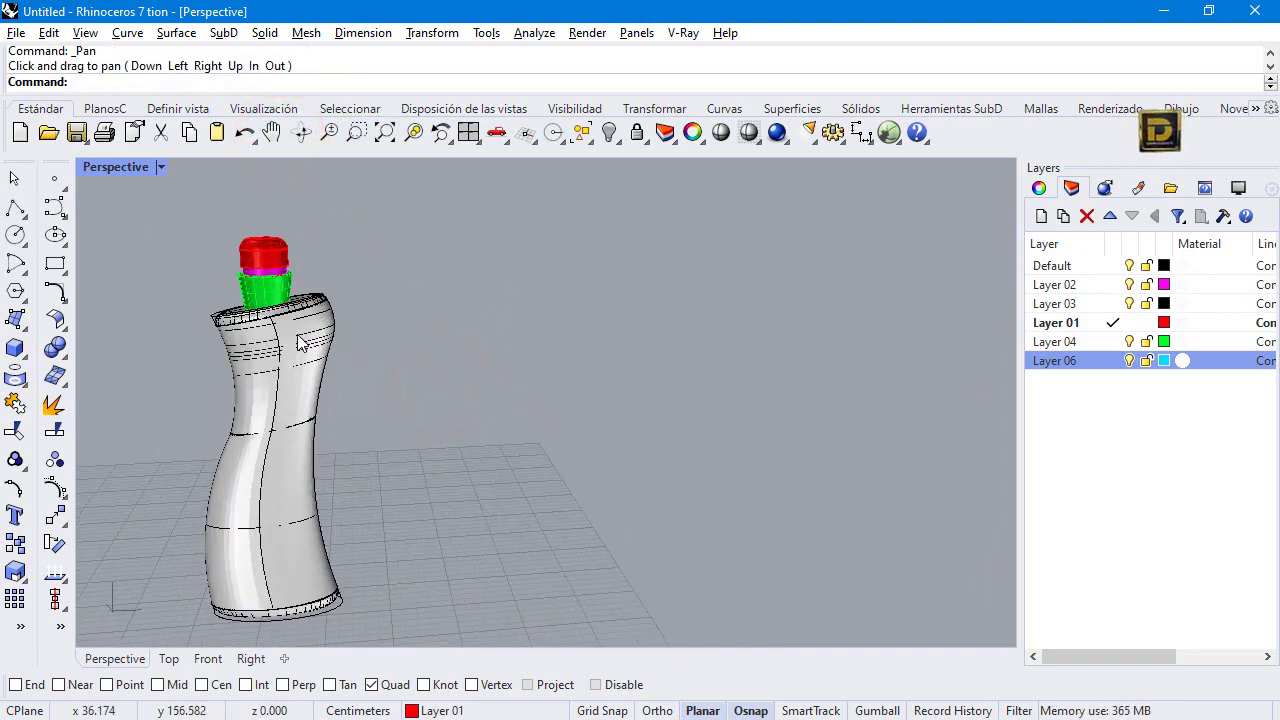